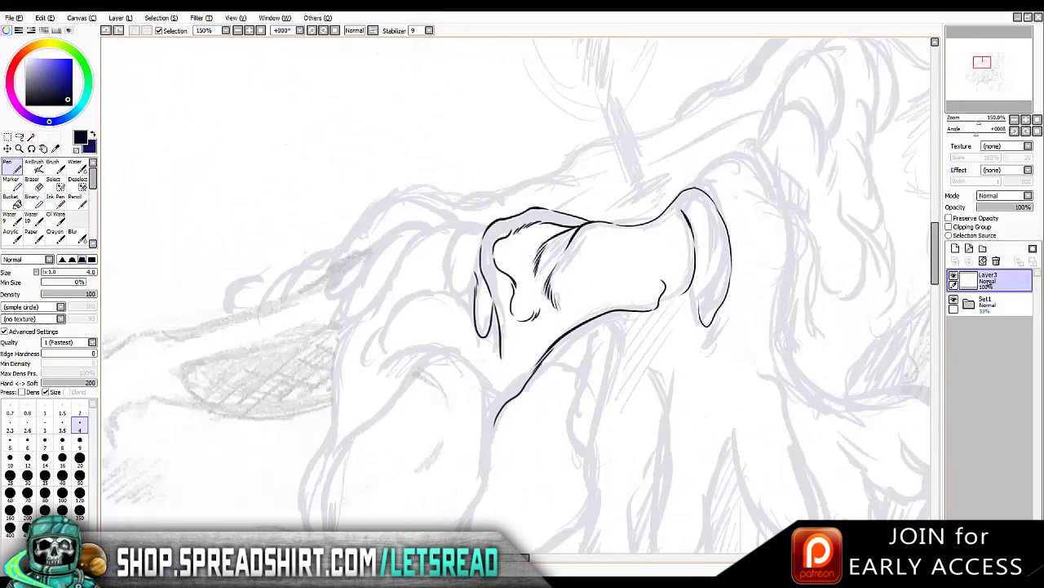
Ink the fold contour that curves across the upper form toward its lower edge
{"action": "key", "text": "h"}
{"action": "key", "text": "h"}
{"action": "key", "text": "h"}
{"action": "key", "text": "h"}
{"action": "key", "text": "h"}
{"action": "key", "text": "h"}
{"action": "key", "text": "h"}
{"action": "scroll", "coordinate": [515, 296], "scroll_direction": "down", "scroll_amount": 1}
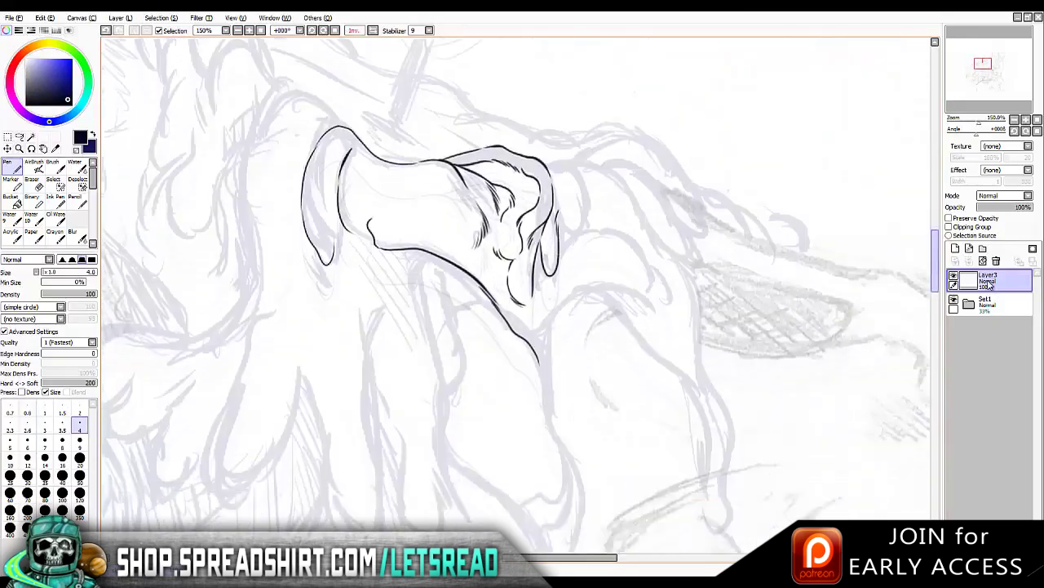
{"action": "key", "text": "h"}
{"action": "left_click_drag", "start_coordinate": [615, 266], "coordinate": [602, 291]}
{"action": "left_click_drag", "start_coordinate": [609, 286], "coordinate": [545, 367]}
{"action": "key", "text": "ctrl+z"}
{"action": "key", "text": "h"}
{"action": "key", "text": "h"}
Ink short marks and small bumps alongside the fold on the upper form
{"action": "left_click_drag", "start_coordinate": [579, 333], "coordinate": [560, 355]}
{"action": "key", "text": "ctrl+z"}
{"action": "left_click_drag", "start_coordinate": [578, 320], "coordinate": [573, 333]}
{"action": "left_click_drag", "start_coordinate": [576, 292], "coordinate": [572, 307]}
{"action": "left_click_drag", "start_coordinate": [580, 298], "coordinate": [575, 317]}
{"action": "key", "text": "h"}
{"action": "key", "text": "h"}
{"action": "key", "text": "ctrl+z"}
Set the brush size to 2 and try fine detail strokes on the upper form, undoing the last three
{"action": "key", "text": "bracketleft"}
{"action": "key", "text": "bracketleft"}
{"action": "key", "text": "bracketleft"}
{"action": "key", "text": "bracketleft"}
{"action": "key", "text": "bracketleft"}
{"action": "mouse_move", "coordinate": [590, 243]}
{"action": "left_mouse_down"}
{"action": "mouse_move", "coordinate": [584, 263]}
{"action": "mouse_move", "coordinate": [610, 251]}
{"action": "mouse_move", "coordinate": [583, 266]}
{"action": "left_mouse_up"}
{"action": "key", "text": "h"}
{"action": "key", "text": "h"}
{"action": "key", "text": "ctrl+z"}
{"action": "key", "text": "ctrl+z"}
{"action": "key", "text": "ctrl+z"}
{"action": "key", "text": "h"}
{"action": "key", "text": "h"}
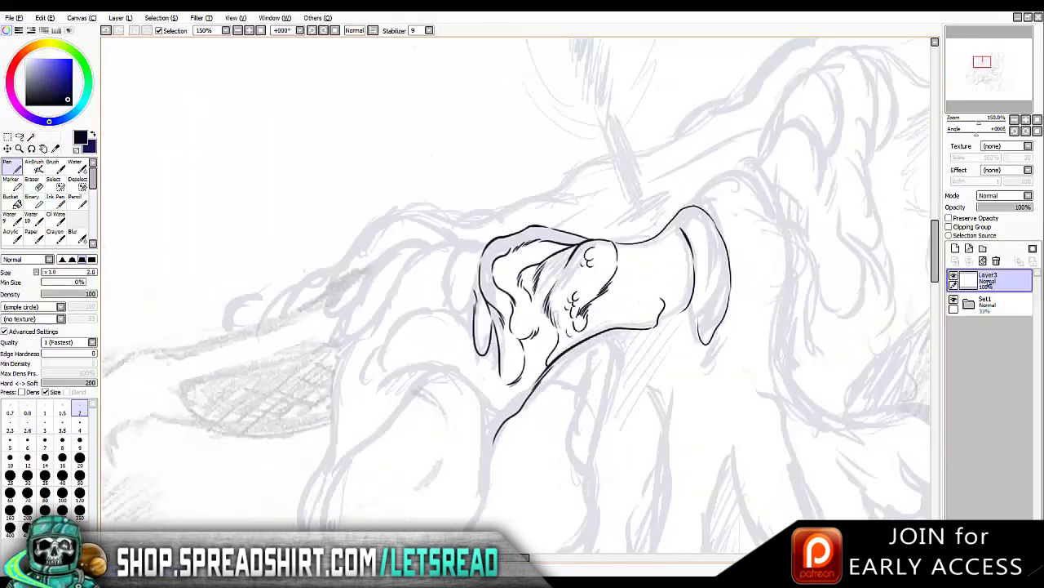
{"action": "key", "text": "h"}
{"action": "key", "text": "h"}
{"action": "left_click_drag", "start_coordinate": [538, 316], "coordinate": [529, 324]}
{"action": "key", "text": "ctrl+z"}
{"action": "key", "text": "h"}
{"action": "key", "text": "h"}
{"action": "key", "text": "h"}
Ink fine texture lines and small rounded bumps inside the upper form with the size 2 brush
{"action": "left_click_drag", "start_coordinate": [583, 248], "coordinate": [550, 295]}
{"action": "key", "text": "h"}
{"action": "key", "text": "h"}
{"action": "key", "text": "h"}
{"action": "key", "text": "h"}
{"action": "key", "text": "h"}
{"action": "key", "text": "h"}
{"action": "key", "text": "h"}
{"action": "key", "text": "h"}
{"action": "key", "text": "h"}
{"action": "mouse_move", "coordinate": [468, 297]}
{"action": "left_mouse_down"}
{"action": "mouse_move", "coordinate": [534, 150]}
{"action": "mouse_move", "coordinate": [463, 310]}
{"action": "left_mouse_up"}
Set the brush size to 4 and ink the narrow strand hanging beneath the upper form
{"action": "key", "text": "bracketright"}
{"action": "key", "text": "bracketright"}
{"action": "key", "text": "bracketright"}
{"action": "key", "text": "bracketright"}
{"action": "key", "text": "bracketright"}
{"action": "key", "text": "h"}
{"action": "left_click", "coordinate": [566, 198]}
{"action": "left_click_drag", "start_coordinate": [573, 230], "coordinate": [583, 255]}
{"action": "key", "text": "h"}
{"action": "left_click_drag", "start_coordinate": [450, 250], "coordinate": [446, 305]}
Ink the long outer contour of the thinner hanging limb and begin the wider limb's inner edge
{"action": "key", "text": "h"}
{"action": "key", "text": "h"}
{"action": "key", "text": "h"}
{"action": "key", "text": "h"}
{"action": "key", "text": "h"}
{"action": "key", "text": "h"}
{"action": "key", "text": "h"}
{"action": "key", "text": "h"}
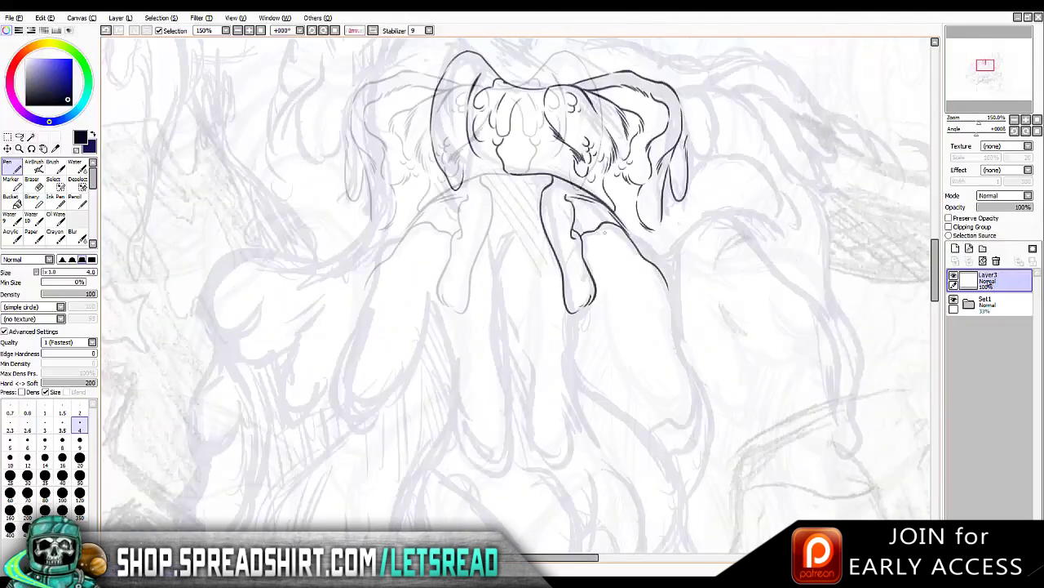
{"action": "key", "text": "h"}
{"action": "mouse_move", "coordinate": [575, 311]}
{"action": "left_mouse_down"}
{"action": "mouse_move", "coordinate": [384, 236]}
{"action": "mouse_move", "coordinate": [396, 257]}
{"action": "left_mouse_up"}
{"action": "mouse_move", "coordinate": [338, 148]}
{"action": "left_mouse_down"}
{"action": "mouse_move", "coordinate": [320, 242]}
{"action": "mouse_move", "coordinate": [352, 325]}
{"action": "mouse_move", "coordinate": [353, 400]}
{"action": "left_mouse_up"}
{"action": "left_click_drag", "start_coordinate": [387, 263], "coordinate": [397, 316]}
{"action": "key", "text": "h"}
{"action": "key", "text": "h"}
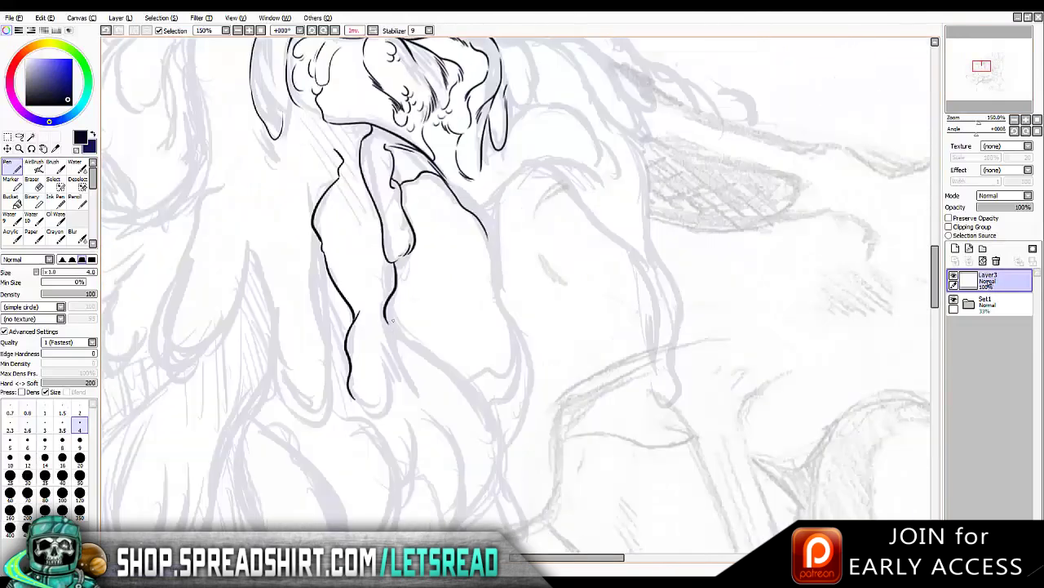
Ink the wider hanging limb's outer side and rounded lower end, following the sketch
{"action": "key", "text": "h"}
{"action": "key", "text": "h"}
{"action": "left_click_drag", "start_coordinate": [483, 405], "coordinate": [523, 376]}
{"action": "left_click_drag", "start_coordinate": [490, 247], "coordinate": [522, 373]}
{"action": "key", "text": "h"}
{"action": "left_click_drag", "start_coordinate": [546, 253], "coordinate": [552, 346]}
{"action": "key", "text": "h"}
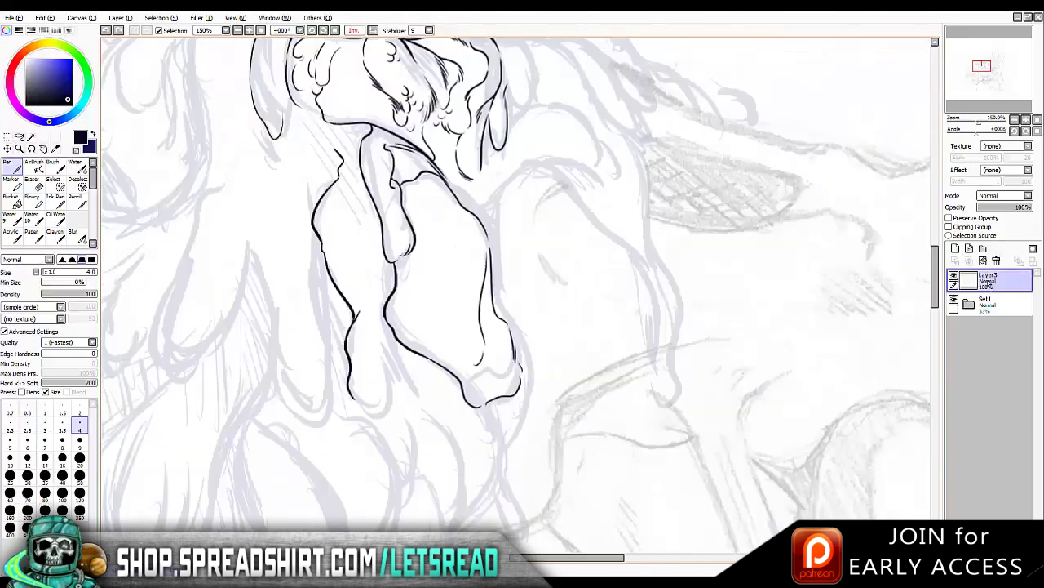
Ink the long inner fold lines running down the wider hanging limb
{"action": "mouse_move", "coordinate": [411, 249]}
{"action": "left_mouse_down"}
{"action": "mouse_move", "coordinate": [449, 343]}
{"action": "mouse_move", "coordinate": [483, 363]}
{"action": "left_mouse_up"}
{"action": "key", "text": "h"}
{"action": "key", "text": "h"}
{"action": "left_click_drag", "start_coordinate": [459, 209], "coordinate": [469, 334]}
{"action": "key", "text": "h"}
{"action": "key", "text": "h"}
{"action": "key", "text": "h"}
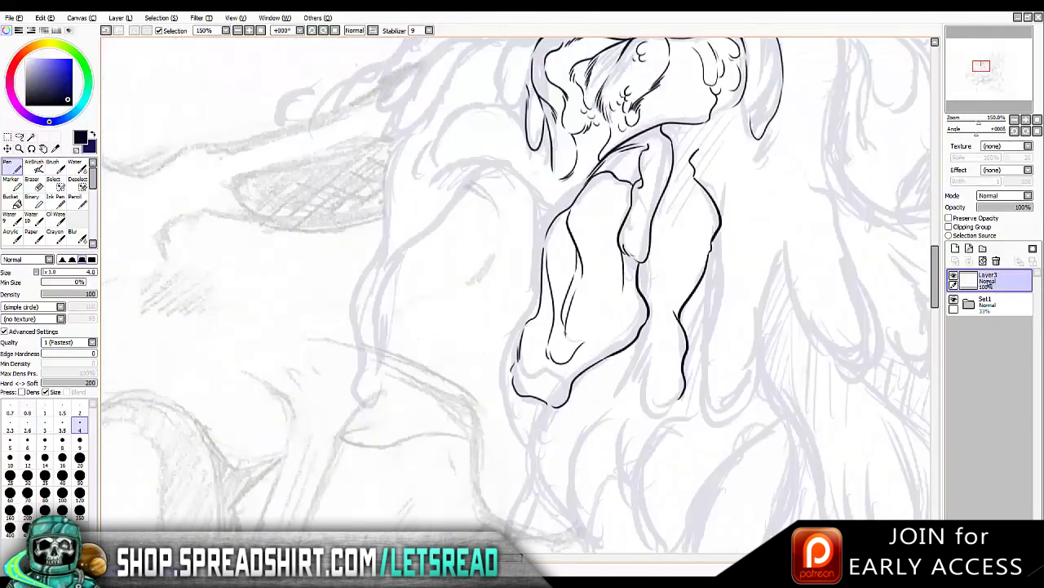
Undo the last two strokes and redraw the long inner contour of the wider hanging limb
{"action": "key", "text": "h"}
{"action": "mouse_move", "coordinate": [416, 245]}
{"action": "left_mouse_down"}
{"action": "mouse_move", "coordinate": [439, 329]}
{"action": "mouse_move", "coordinate": [421, 170]}
{"action": "mouse_move", "coordinate": [425, 181]}
{"action": "left_mouse_up"}
{"action": "key", "text": "h"}
{"action": "key", "text": "h"}
{"action": "key", "text": "ctrl+z"}
{"action": "key", "text": "ctrl+z"}
{"action": "left_click_drag", "start_coordinate": [523, 245], "coordinate": [543, 371]}
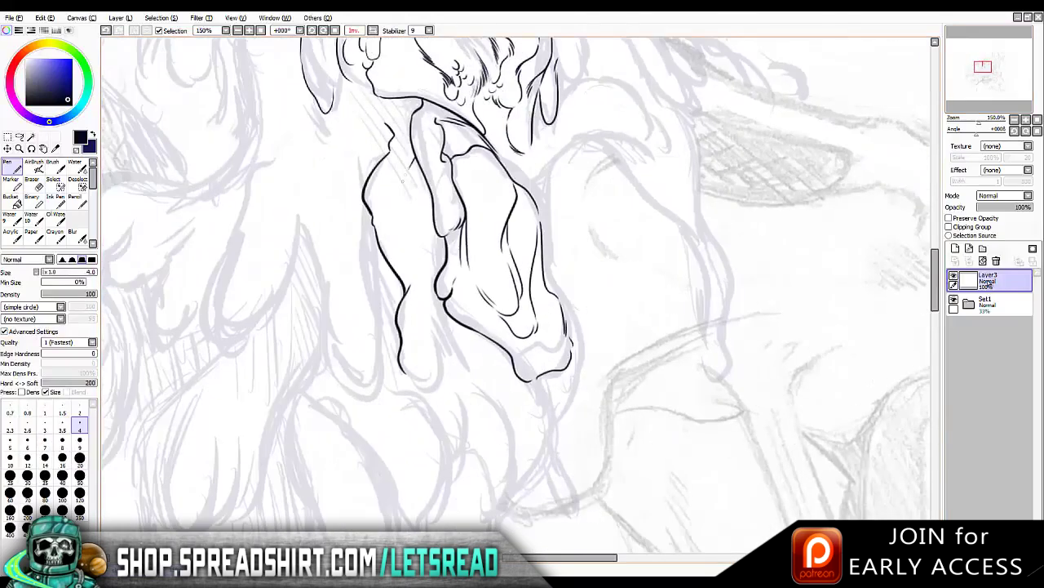
Ink the inner edge of the thinner hanging limb, redrawing the first attempt
{"action": "left_click_drag", "start_coordinate": [413, 160], "coordinate": [431, 282]}
{"action": "key", "text": "ctrl+z"}
{"action": "left_click_drag", "start_coordinate": [416, 222], "coordinate": [421, 282]}
{"action": "left_click_drag", "start_coordinate": [436, 234], "coordinate": [434, 278]}
Hatch the narrow gap between the two hanging limbs at brush size 2, then restore size 4
{"action": "left_click", "coordinate": [79, 405]}
{"action": "key", "text": "ctrl+z"}
{"action": "left_click_drag", "start_coordinate": [444, 235], "coordinate": [436, 269]}
{"action": "left_click_drag", "start_coordinate": [445, 242], "coordinate": [434, 274]}
{"action": "left_click", "coordinate": [79, 422]}
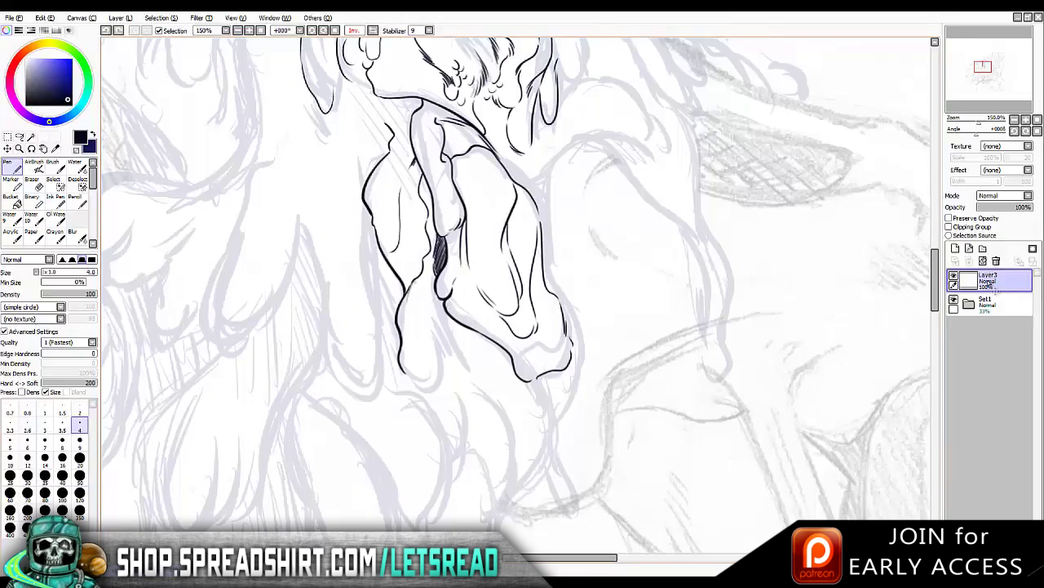
Ink the inner fold and rounded tip at the lower end of the thinner hanging limb
{"action": "mouse_move", "coordinate": [423, 259]}
{"action": "left_mouse_down"}
{"action": "mouse_move", "coordinate": [432, 304]}
{"action": "mouse_move", "coordinate": [443, 269]}
{"action": "left_mouse_up"}
{"action": "scroll", "coordinate": [517, 294], "scroll_direction": "down", "scroll_amount": 3}
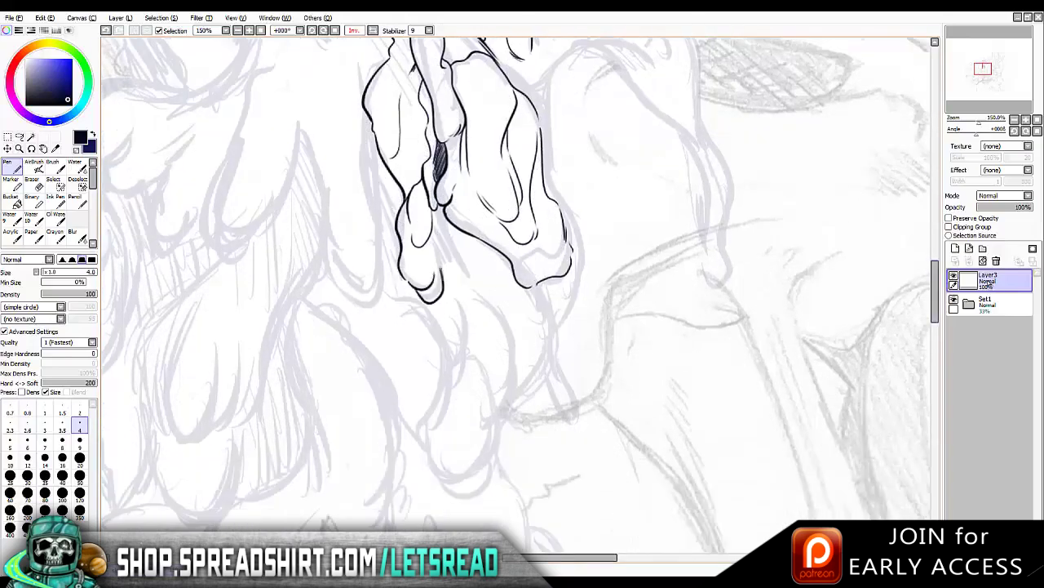
{"action": "scroll", "coordinate": [517, 294], "scroll_direction": "up", "scroll_amount": 7}
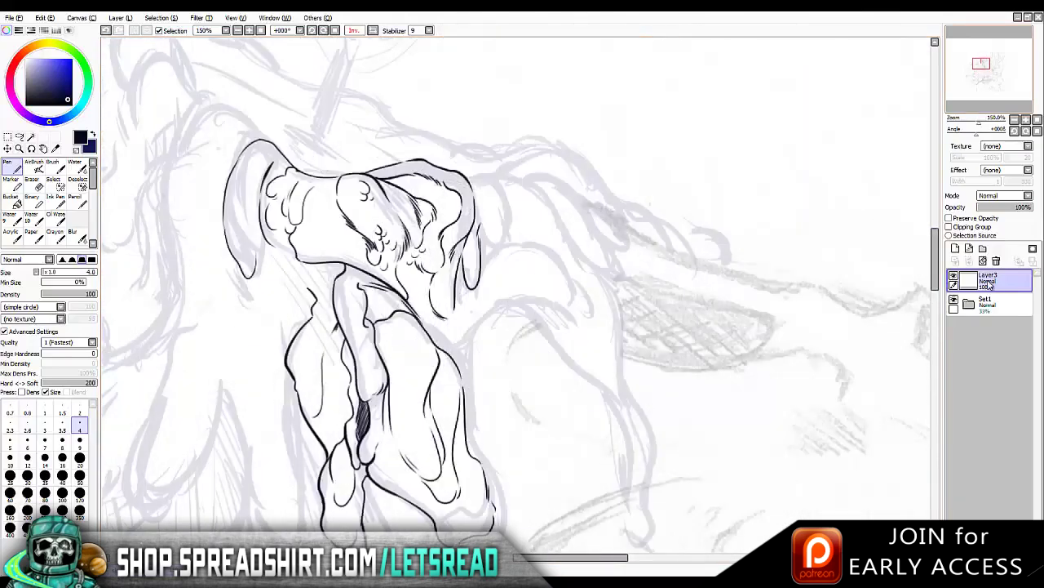
Ink a wavy inner contour inside the drooping flap at the end of the upper form
{"action": "key", "text": "h"}
{"action": "key", "text": "h"}
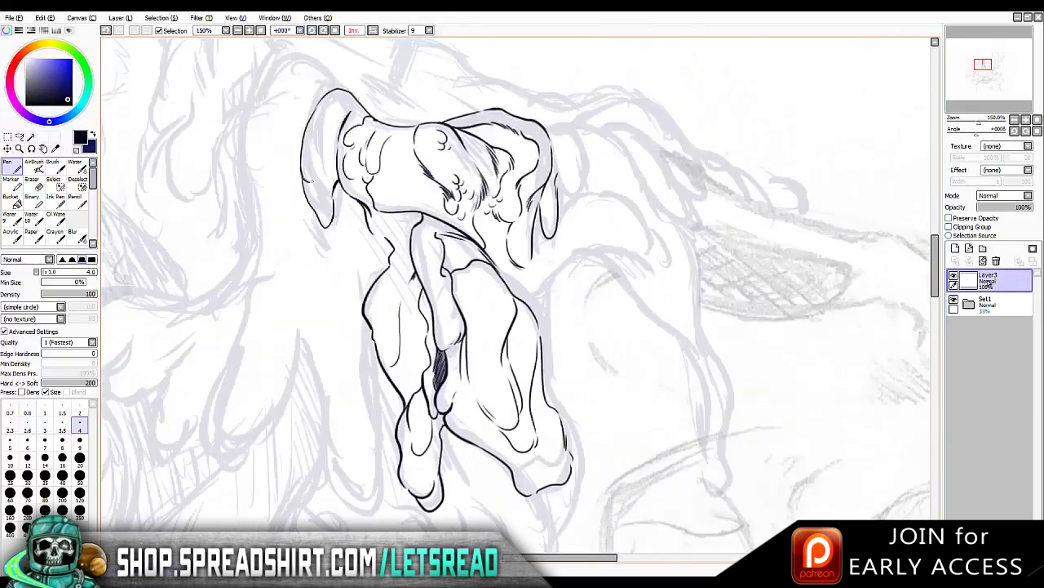
{"action": "left_click_drag", "start_coordinate": [308, 175], "coordinate": [311, 191]}
{"action": "left_click_drag", "start_coordinate": [320, 110], "coordinate": [327, 124]}
{"action": "scroll", "coordinate": [516, 294], "scroll_direction": "down", "scroll_amount": 2}
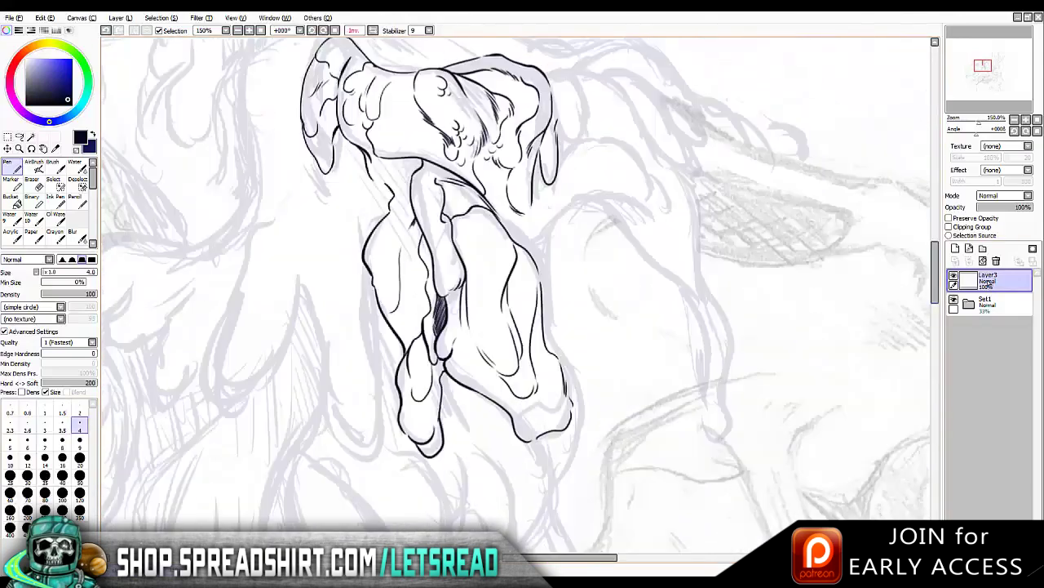
Ink the ragged strands below the drooping flap and black in the small gap beside the thinner limb
{"action": "left_click_drag", "start_coordinate": [317, 160], "coordinate": [340, 204]}
{"action": "key", "text": "h"}
{"action": "left_click_drag", "start_coordinate": [693, 204], "coordinate": [674, 252]}
{"action": "key", "text": "h"}
{"action": "left_click_drag", "start_coordinate": [365, 192], "coordinate": [347, 237]}
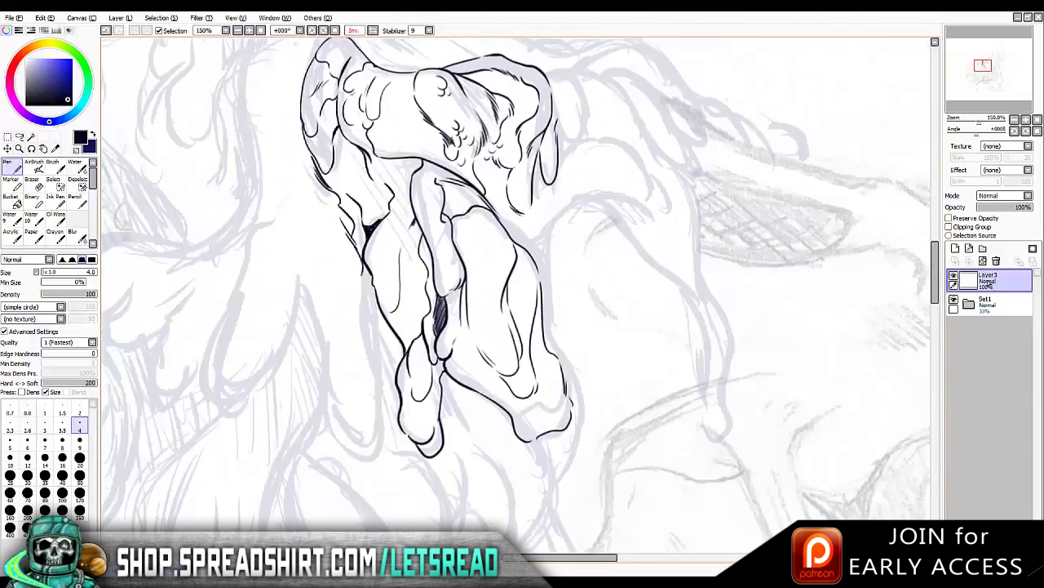
Ink additional folds in the strands between the drooping flap and the thinner limb, undoing one stroke
{"action": "key", "text": "h"}
{"action": "left_click_drag", "start_coordinate": [690, 176], "coordinate": [647, 209]}
{"action": "key", "text": "h"}
{"action": "left_click_drag", "start_coordinate": [341, 129], "coordinate": [344, 175]}
{"action": "key", "text": "ctrl+z"}
{"action": "key", "text": "h"}
{"action": "key", "text": "h"}
{"action": "key", "text": "h"}
{"action": "scroll", "coordinate": [515, 294], "scroll_direction": "down", "scroll_amount": 2}
{"action": "key", "text": "h"}
{"action": "key", "text": "h"}
{"action": "key", "text": "h"}
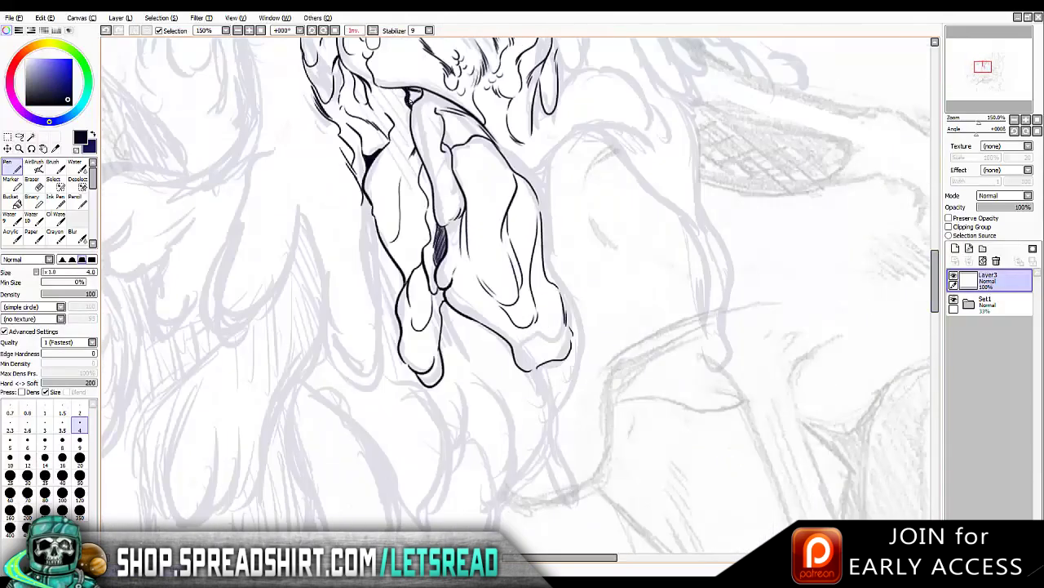
Set the brush size to 2 and add denser hatching in the narrow gap between the hanging limbs
{"action": "key", "text": "h"}
{"action": "key", "text": "bracketleft"}
{"action": "key", "text": "bracketleft"}
{"action": "key", "text": "bracketleft"}
{"action": "key", "text": "bracketleft"}
{"action": "key", "text": "bracketleft"}
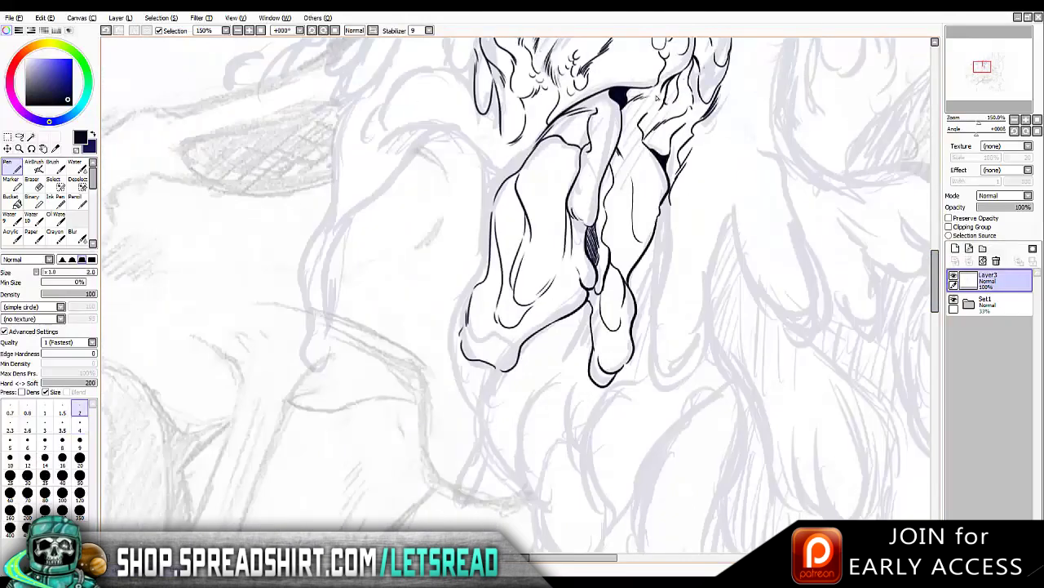
{"action": "key", "text": "h"}
{"action": "scroll", "coordinate": [707, 71], "scroll_direction": "up", "scroll_amount": 2}
{"action": "scroll", "coordinate": [706, 71], "scroll_direction": "down", "scroll_amount": 1}
Darken the gap between the limbs at brush size 4 and add fine hatching under the upper form at size 2
{"action": "key", "text": "bracketright"}
{"action": "key", "text": "bracketright"}
{"action": "key", "text": "bracketright"}
{"action": "key", "text": "bracketright"}
{"action": "key", "text": "bracketright"}
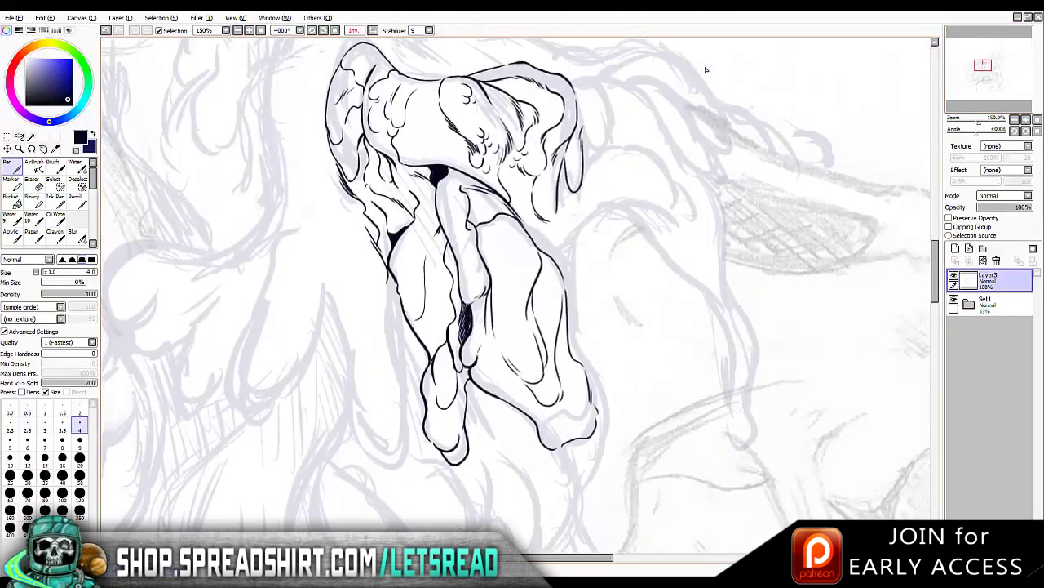
{"action": "key", "text": "bracketleft"}
{"action": "key", "text": "bracketleft"}
{"action": "key", "text": "bracketleft"}
{"action": "key", "text": "bracketleft"}
{"action": "key", "text": "bracketleft"}
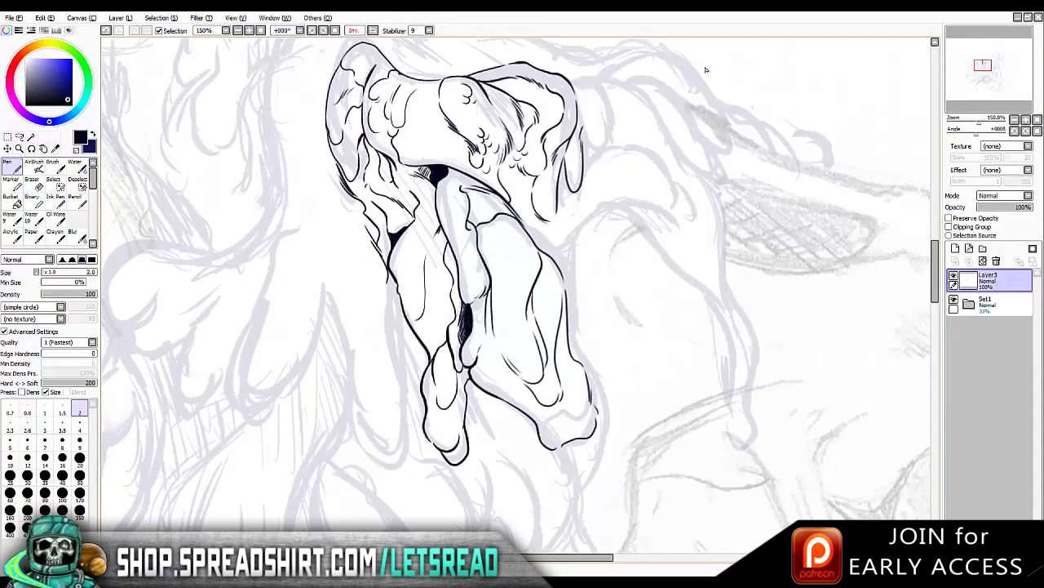
Set the brush size to 4 and ink a rounded contour beside the top of the wider hanging limb
{"action": "key", "text": "bracketright"}
{"action": "key", "text": "bracketright"}
{"action": "key", "text": "bracketright"}
{"action": "key", "text": "bracketright"}
{"action": "key", "text": "bracketright"}
{"action": "key", "text": "h"}
{"action": "scroll", "coordinate": [707, 70], "scroll_direction": "up", "scroll_amount": 2}
{"action": "scroll", "coordinate": [706, 70], "scroll_direction": "down", "scroll_amount": 3}
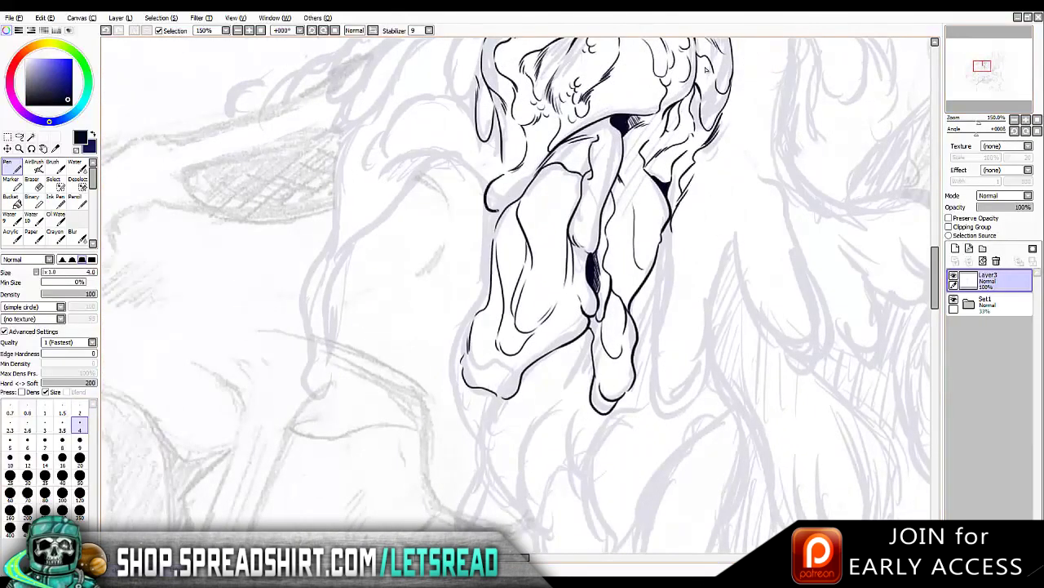
Ink the lower edge and curled tip of the flap beside the upper form, plus the wider hanging limb's outer contour
{"action": "mouse_move", "coordinate": [383, 175]}
{"action": "left_mouse_down"}
{"action": "mouse_move", "coordinate": [420, 149]}
{"action": "mouse_move", "coordinate": [462, 144]}
{"action": "mouse_move", "coordinate": [476, 171]}
{"action": "left_mouse_up"}
{"action": "key", "text": "ctrl+z"}
{"action": "left_click_drag", "start_coordinate": [433, 145], "coordinate": [485, 178]}
{"action": "mouse_move", "coordinate": [491, 247]}
{"action": "left_mouse_down"}
{"action": "mouse_move", "coordinate": [454, 373]}
{"action": "mouse_move", "coordinate": [457, 420]}
{"action": "left_mouse_up"}
{"action": "scroll", "coordinate": [706, 69], "scroll_direction": "up", "scroll_amount": 3}
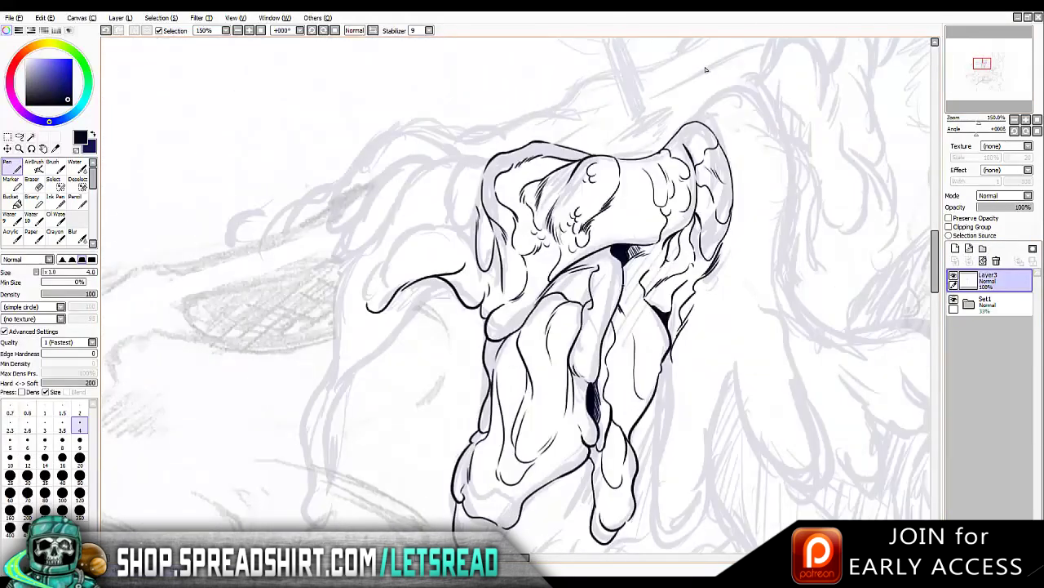
{"action": "left_click_drag", "start_coordinate": [383, 263], "coordinate": [369, 304]}
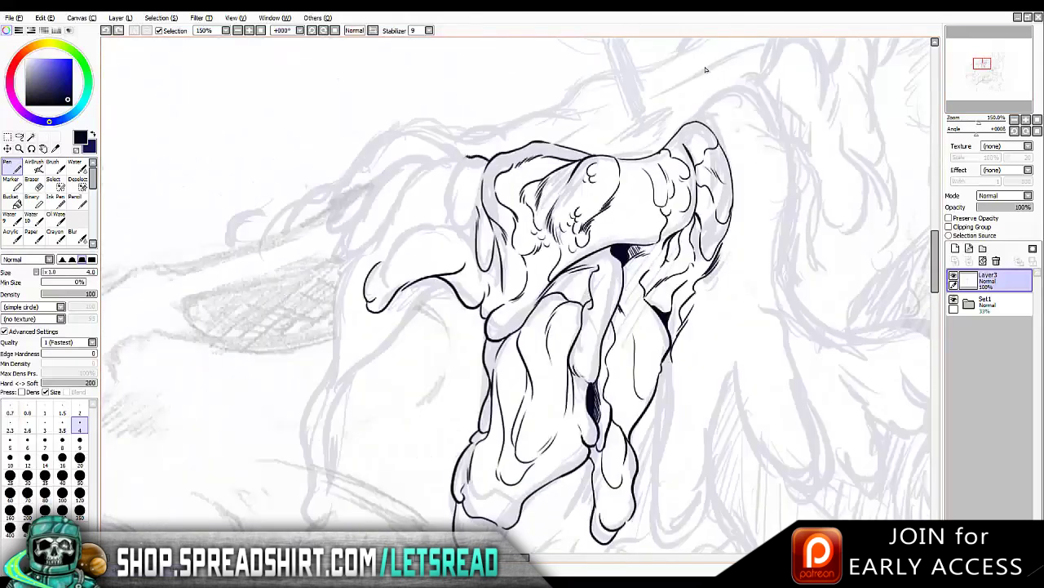
Ink the flap's upper edge and the rounded lump where it joins the upper form, redoing strokes as needed
{"action": "mouse_move", "coordinate": [470, 155]}
{"action": "left_mouse_down"}
{"action": "mouse_move", "coordinate": [445, 229]}
{"action": "mouse_move", "coordinate": [454, 156]}
{"action": "mouse_move", "coordinate": [445, 224]}
{"action": "left_mouse_up"}
{"action": "key", "text": "ctrl+z"}
{"action": "key", "text": "ctrl+z"}
{"action": "mouse_move", "coordinate": [449, 178]}
{"action": "left_mouse_down"}
{"action": "mouse_move", "coordinate": [465, 233]}
{"action": "mouse_move", "coordinate": [444, 219]}
{"action": "mouse_move", "coordinate": [387, 259]}
{"action": "mouse_move", "coordinate": [463, 224]}
{"action": "left_mouse_up"}
{"action": "key", "text": "ctrl+z"}
{"action": "key", "text": "ctrl+z"}
{"action": "left_click_drag", "start_coordinate": [385, 260], "coordinate": [477, 222]}
{"action": "key", "text": "ctrl+z"}
{"action": "key", "text": "h"}
{"action": "key", "text": "h"}
{"action": "key", "text": "ctrl+z"}
{"action": "key", "text": "ctrl+y"}
{"action": "key", "text": "h"}
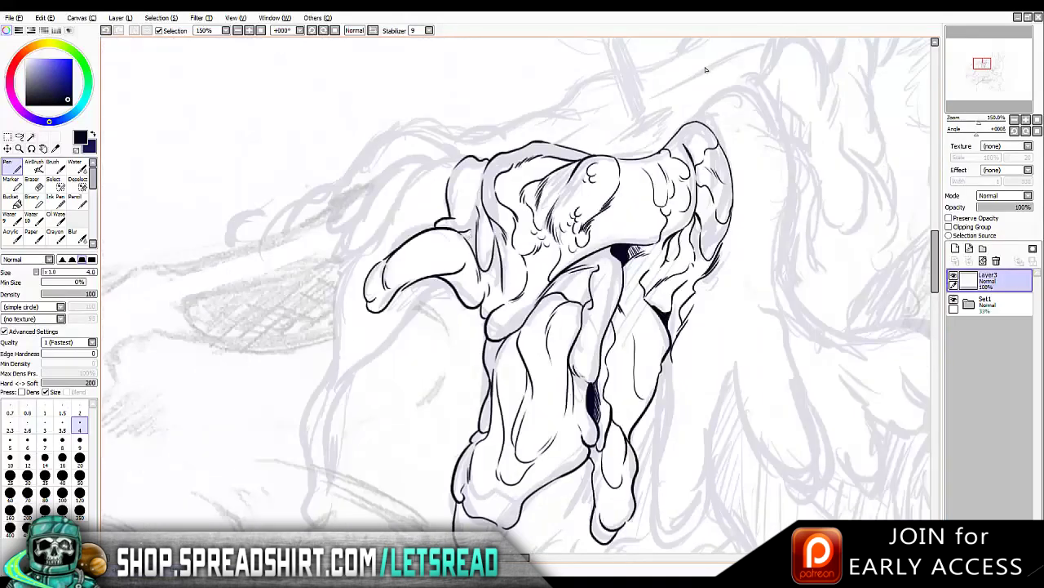
Add small folds inside the lump and fill the dark gap between the flap and the upper form
{"action": "key", "text": "ctrl+y"}
{"action": "key", "text": "ctrl+z"}
{"action": "key", "text": "ctrl+y"}
{"action": "key", "text": "ctrl+y"}
{"action": "key", "text": "ctrl+z"}
{"action": "scroll", "coordinate": [706, 70], "scroll_direction": "up", "scroll_amount": 2}
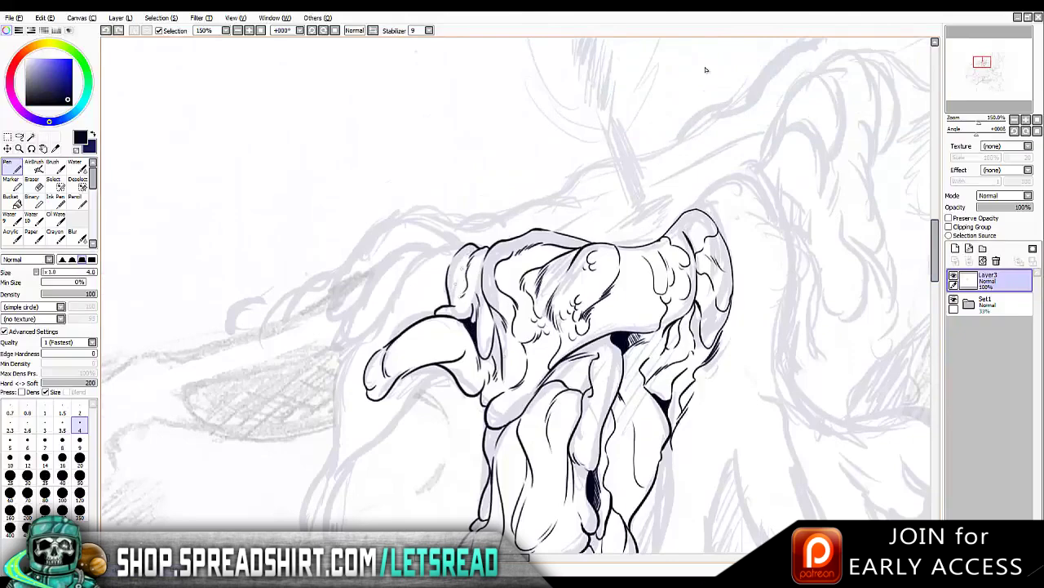
Ink the long outer contour of the arm, sweeping from the lump down past the flap's tip
{"action": "key", "text": "ctrl+y"}
{"action": "key", "text": "h"}
{"action": "key", "text": "h"}
{"action": "key", "text": "ctrl+y"}
{"action": "key", "text": "ctrl+y"}
{"action": "key", "text": "ctrl+y"}
{"action": "key", "text": "ctrl+y"}
{"action": "key", "text": "ctrl+y"}
{"action": "key", "text": "ctrl+y"}
{"action": "key", "text": "h"}
{"action": "scroll", "coordinate": [705, 69], "scroll_direction": "down", "scroll_amount": 3}
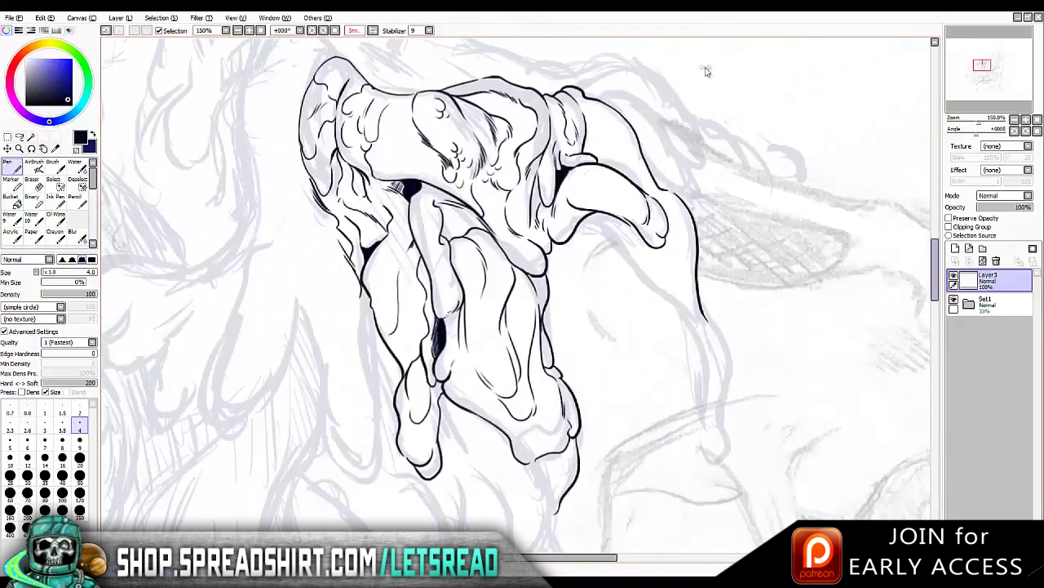
Ink the arm's inner edge from beneath the flap into the thin hanging strand, including a small droplet bulge
{"action": "key", "text": "h"}
{"action": "key", "text": "ctrl+y"}
{"action": "key", "text": "ctrl+y"}
{"action": "key", "text": "ctrl+y"}
{"action": "key", "text": "ctrl+y"}
{"action": "key", "text": "ctrl+y"}
{"action": "key", "text": "ctrl+y"}
{"action": "key", "text": "ctrl+y"}
{"action": "key", "text": "ctrl+y"}
{"action": "key", "text": "ctrl+y"}
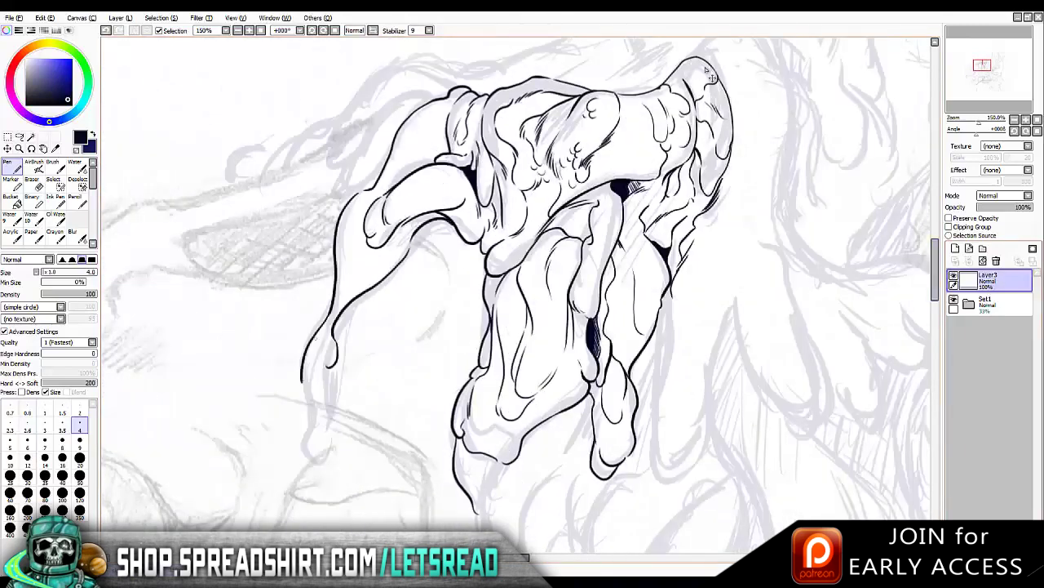
Finish the thin hanging strand with a narrow neck and a rounded drop at its lower end
{"action": "key", "text": "ctrl+y"}
{"action": "key", "text": "ctrl+y"}
{"action": "key", "text": "ctrl+y"}
{"action": "key", "text": "ctrl+y"}
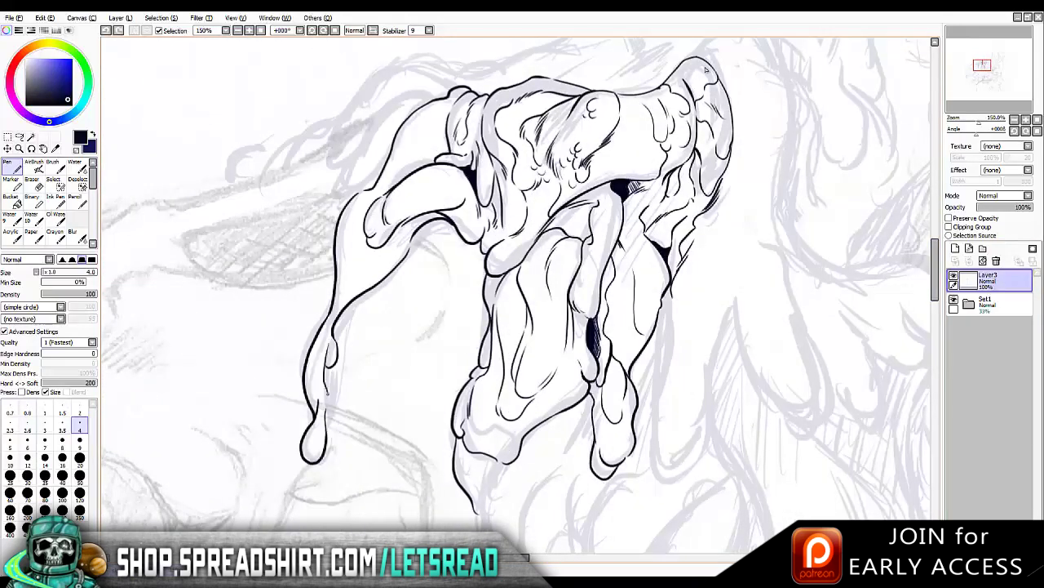
Clean up the neck above the rounded drop using the eraser at size 9
{"action": "key", "text": "h"}
{"action": "key", "text": "ctrl+y"}
{"action": "key", "text": "h"}
{"action": "key", "text": "ctrl+y"}
{"action": "key", "text": "ctrl+y"}
{"action": "key", "text": "ctrl+z"}
{"action": "key", "text": "ctrl+z"}
{"action": "key", "text": "ctrl+z"}
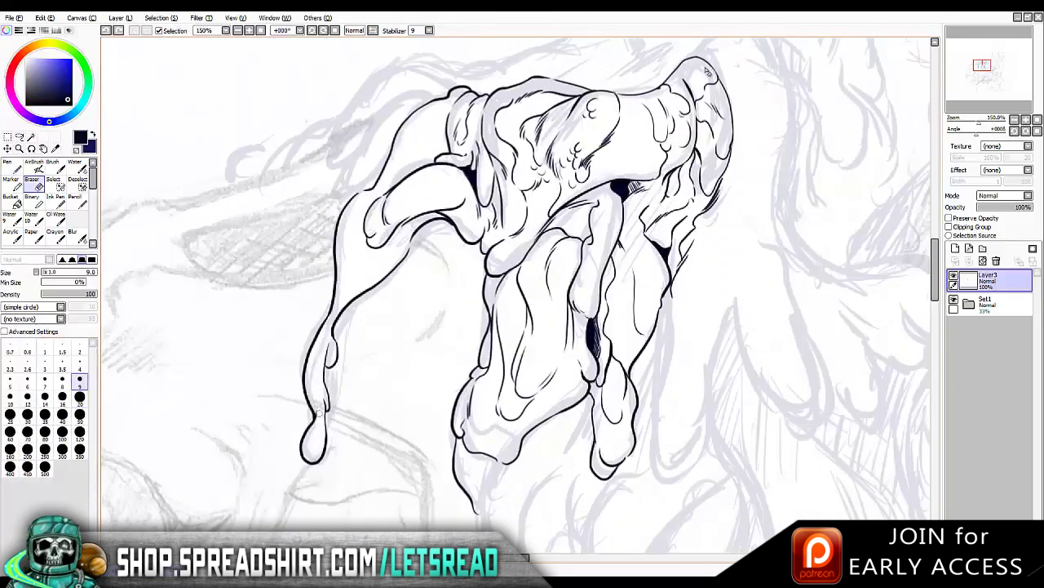
{"action": "key", "text": "ctrl+z"}
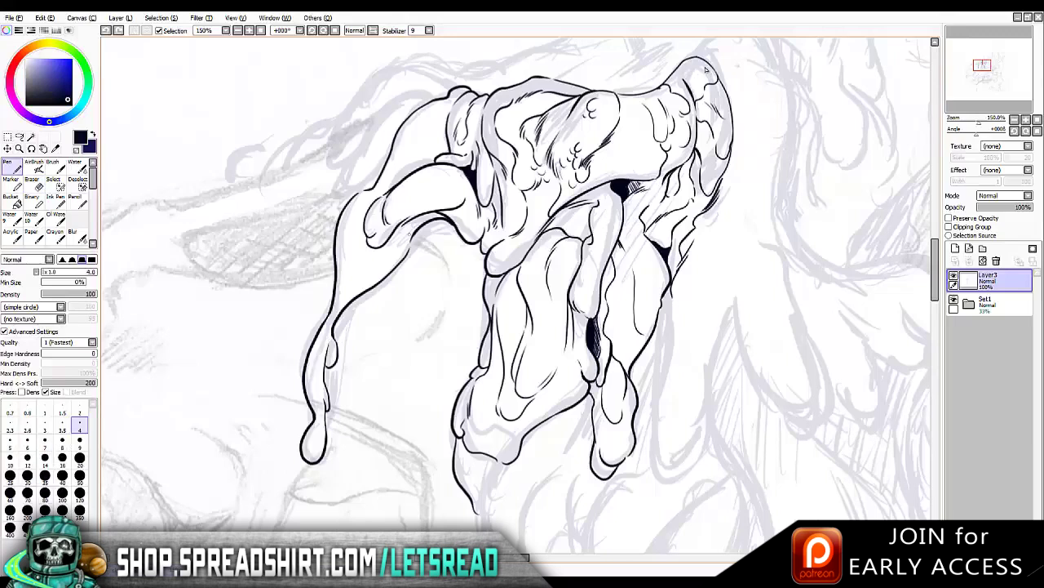
Ink a drop-shaped fold along the arm's inner edge just above the thin strand, retrying the strokes
{"action": "key", "text": "ctrl+y"}
{"action": "key", "text": "ctrl+y"}
{"action": "key", "text": "ctrl+z"}
{"action": "key", "text": "ctrl+y"}
{"action": "key", "text": "ctrl+z"}
{"action": "key", "text": "ctrl+y"}
{"action": "key", "text": "ctrl+y"}
{"action": "key", "text": "ctrl+z"}
{"action": "key", "text": "ctrl+y"}
{"action": "key", "text": "ctrl+y"}
{"action": "key", "text": "ctrl+z"}
{"action": "key", "text": "ctrl+y"}
{"action": "key", "text": "ctrl+y"}
{"action": "key", "text": "ctrl+z"}
Set the brush size to 2 and ink fine inner folds along the thin strand, the arm and the flap
{"action": "key", "text": "bracketleft"}
{"action": "key", "text": "bracketleft"}
{"action": "key", "text": "bracketleft"}
{"action": "key", "text": "bracketleft"}
{"action": "key", "text": "bracketleft"}
{"action": "key", "text": "ctrl+y"}
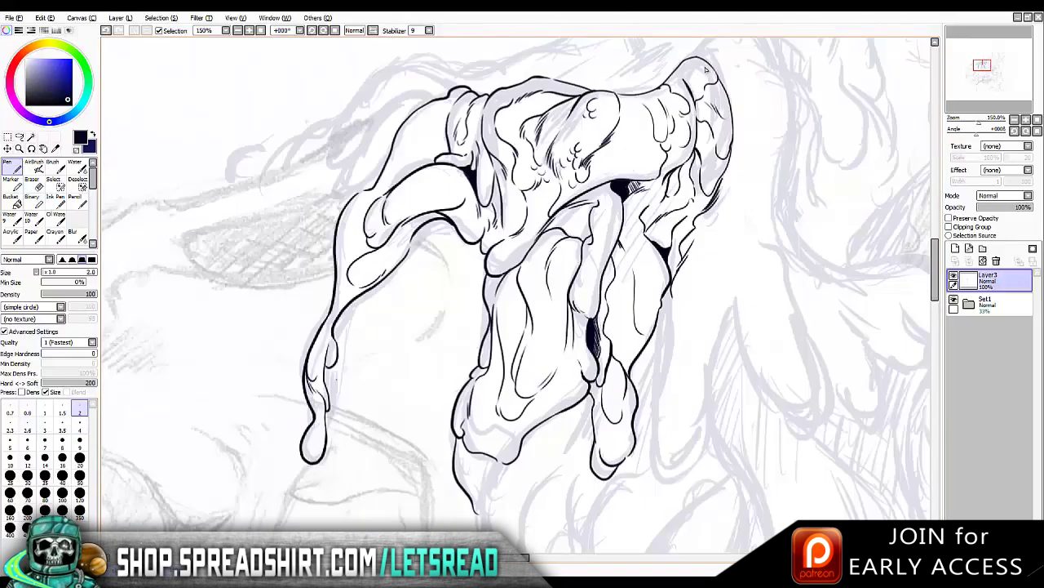
{"action": "key", "text": "ctrl+z"}
{"action": "key", "text": "ctrl+y"}
{"action": "key", "text": "ctrl+y"}
{"action": "key", "text": "ctrl+z"}
{"action": "key", "text": "ctrl+y"}
{"action": "key", "text": "ctrl+z"}
{"action": "key", "text": "ctrl+y"}
{"action": "key", "text": "ctrl+y"}
{"action": "key", "text": "ctrl+z"}
{"action": "key", "text": "ctrl+y"}
{"action": "key", "text": "ctrl+z"}
Set the brush size to 4 and ink further folds across the upper arm beside the lump
{"action": "key", "text": "bracketright"}
{"action": "key", "text": "bracketright"}
{"action": "key", "text": "bracketright"}
{"action": "key", "text": "bracketright"}
{"action": "key", "text": "bracketright"}
{"action": "key", "text": "ctrl+y"}
{"action": "key", "text": "ctrl+z"}
{"action": "key", "text": "ctrl+y"}
{"action": "key", "text": "ctrl+z"}
{"action": "key", "text": "ctrl+y"}
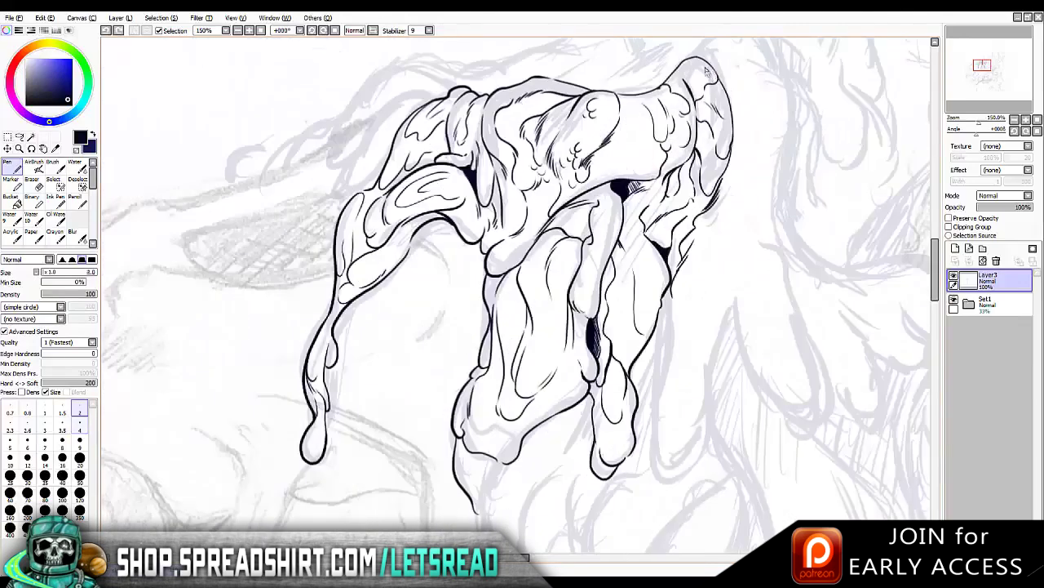
Return the brush size to 2 and ink fine folds at the flap's root and on the rounded strand below it
{"action": "key", "text": "h"}
{"action": "key", "text": "h"}
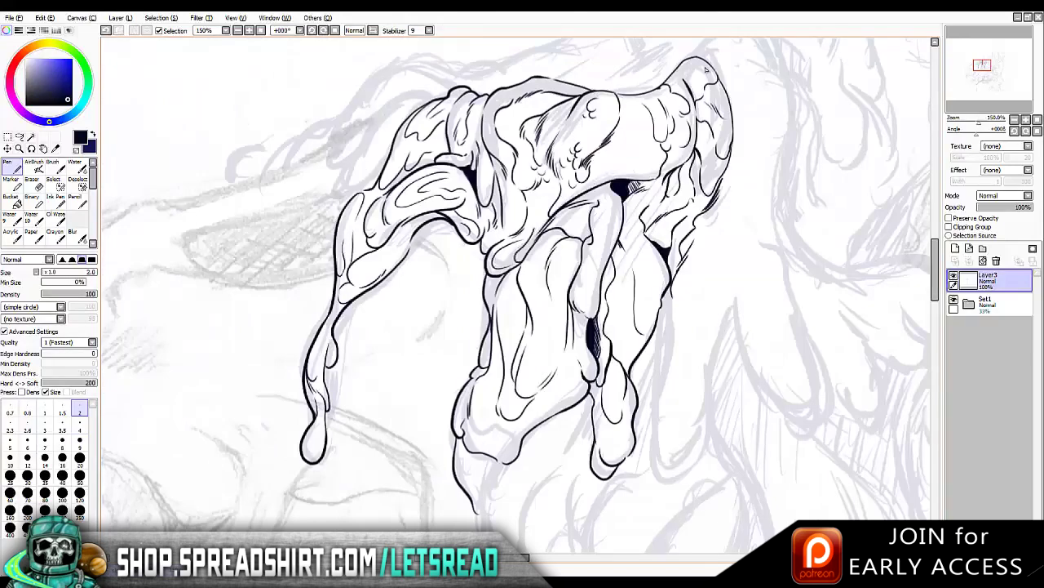
{"action": "key", "text": "h"}
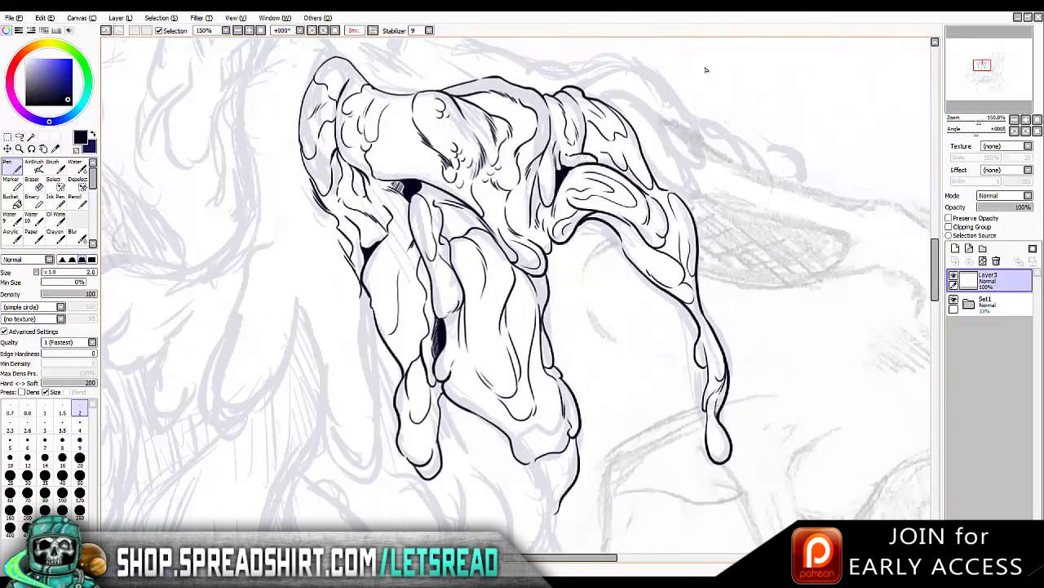
{"action": "key", "text": "ctrl+y"}
{"action": "key", "text": "ctrl+y"}
{"action": "key", "text": "h"}
{"action": "key", "text": "h"}
{"action": "key", "text": "h"}
Ink fine folds down the thinner hanging limb to its tip and along the narrow strand beside it
{"action": "key", "text": "e"}
{"action": "key", "text": "h"}
{"action": "key", "text": "n"}
{"action": "key", "text": "ctrl+z"}
{"action": "key", "text": "ctrl+y"}
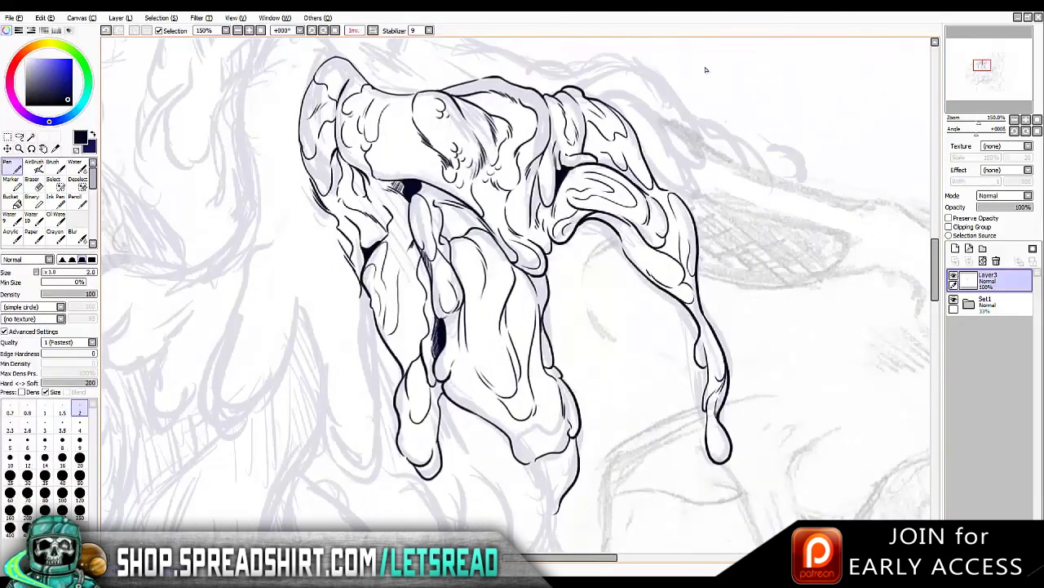
{"action": "key", "text": "ctrl+z"}
{"action": "key", "text": "ctrl+y"}
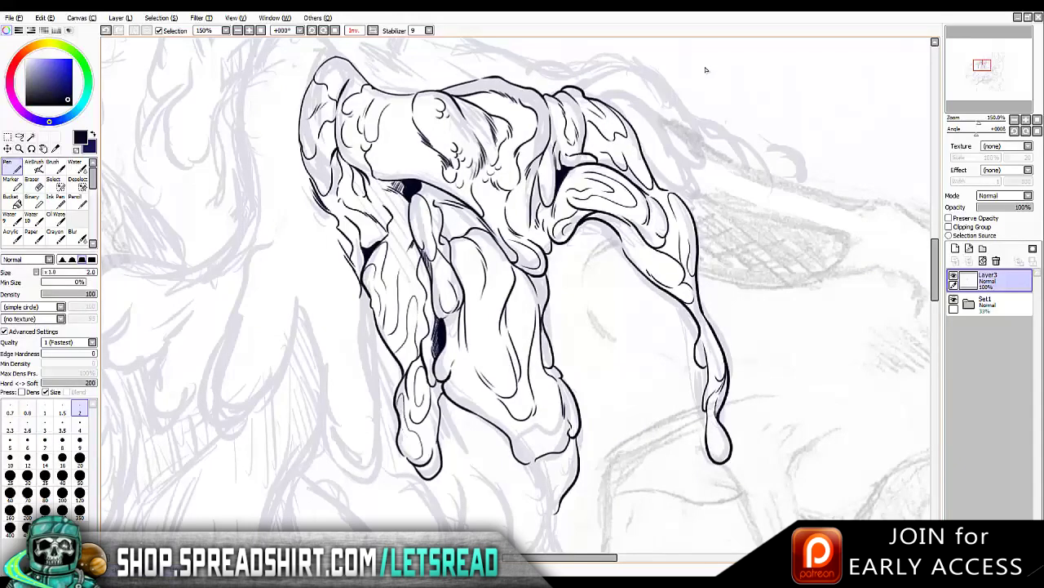
Ink long flowing folds and a few small bumps down the upper part of the wider hanging limb
{"action": "key", "text": "ctrl+z"}
{"action": "key", "text": "h"}
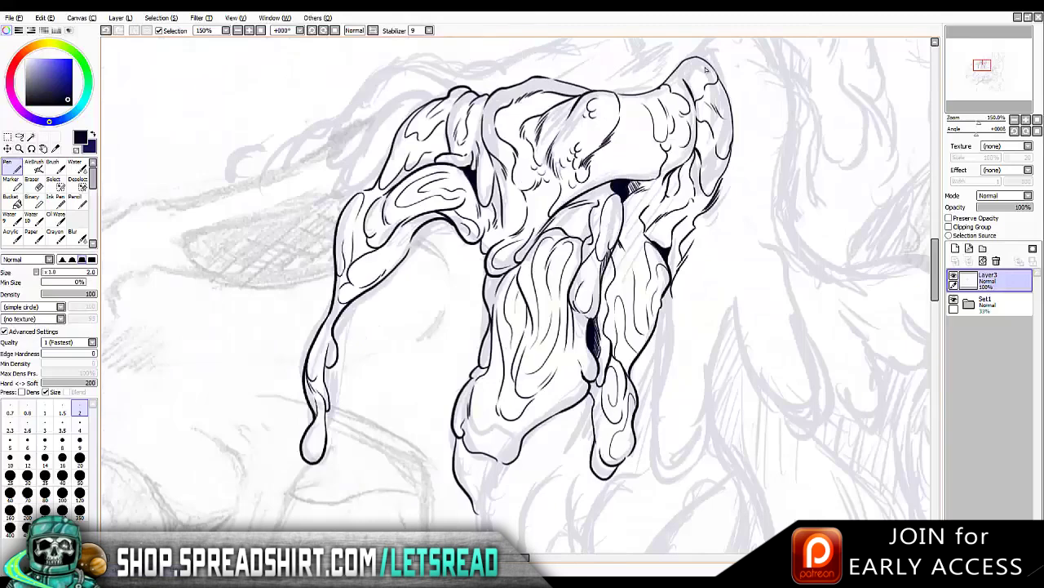
{"action": "key", "text": "h"}
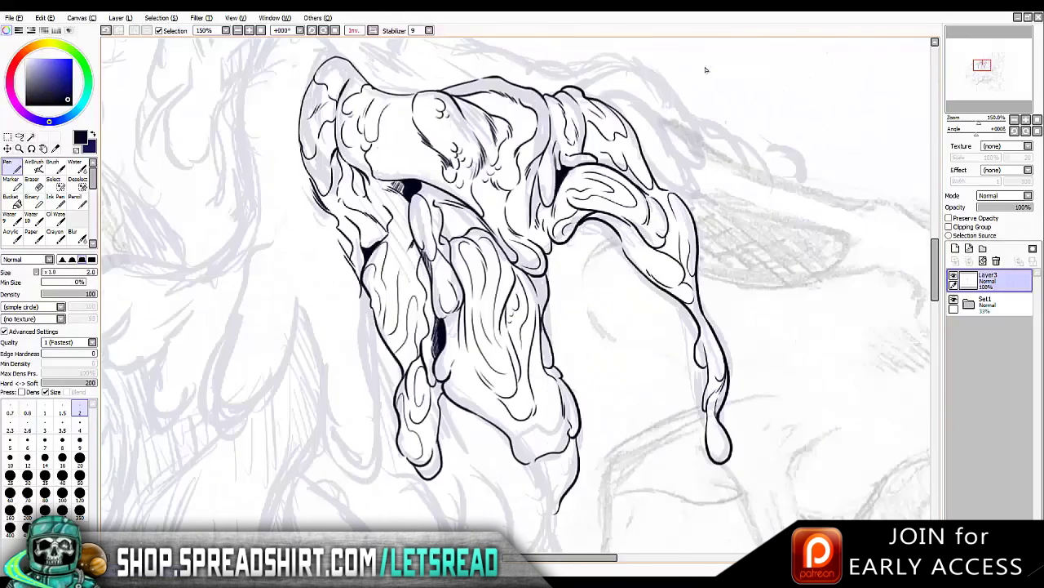
{"action": "key", "text": "h"}
{"action": "key", "text": "h"}
Add folds at the wider limb's lower end and clusters of small bumps across the upper form
{"action": "key", "text": "h"}
{"action": "key", "text": "h"}
{"action": "key", "text": "h"}
{"action": "key", "text": "h"}
{"action": "key", "text": "h"}
{"action": "key", "text": "h"}
{"action": "key", "text": "h"}
{"action": "mouse_move", "coordinate": [541, 369]}
{"action": "left_mouse_down"}
{"action": "mouse_move", "coordinate": [578, 414]}
{"action": "mouse_move", "coordinate": [581, 404]}
{"action": "left_mouse_up"}
Set the brush size to 4 and ink the contour of a second strand behind the upper arm
{"action": "key", "text": "bracketright"}
{"action": "key", "text": "bracketright"}
{"action": "key", "text": "bracketright"}
{"action": "key", "text": "bracketright"}
{"action": "key", "text": "bracketright"}
{"action": "key", "text": "Up"}
{"action": "key", "text": "Left"}
{"action": "key", "text": "Up"}
{"action": "key", "text": "Left"}
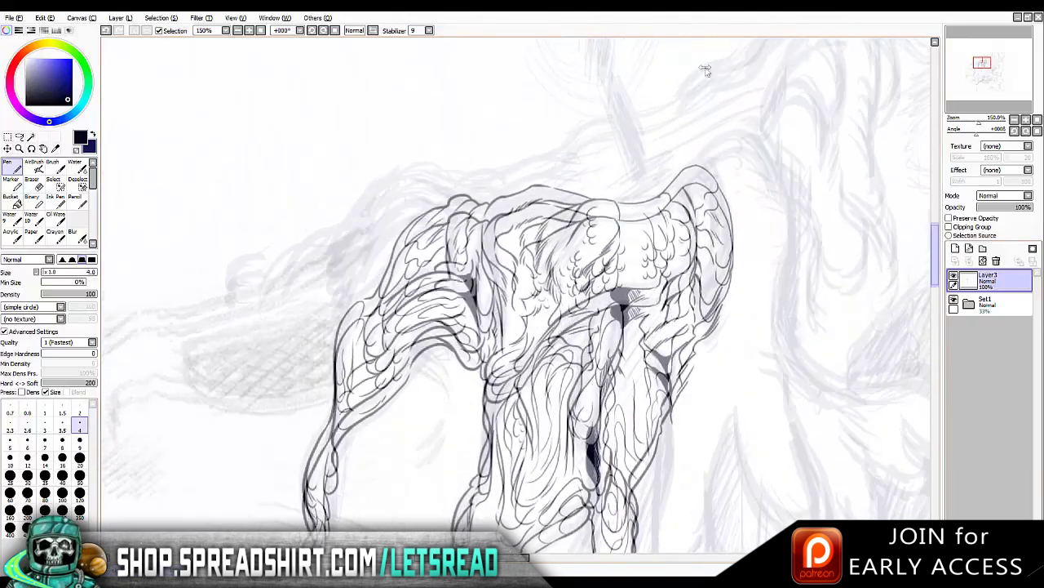
{"action": "mouse_move", "coordinate": [540, 236]}
{"action": "left_mouse_down"}
{"action": "mouse_move", "coordinate": [494, 325]}
{"action": "mouse_move", "coordinate": [526, 300]}
{"action": "mouse_move", "coordinate": [522, 269]}
{"action": "left_mouse_up"}
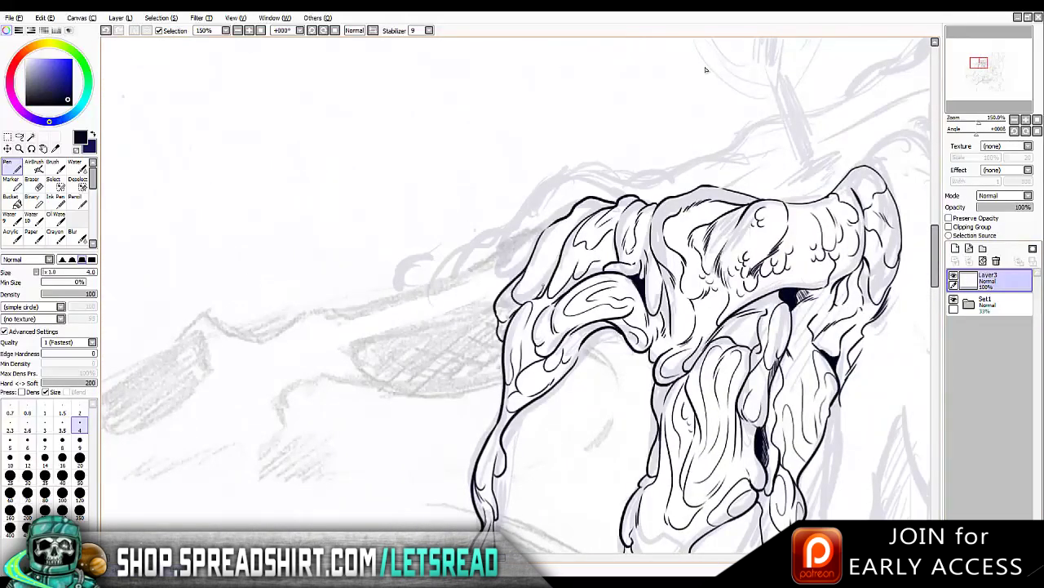
{"action": "mouse_move", "coordinate": [571, 212]}
{"action": "left_mouse_down"}
{"action": "mouse_move", "coordinate": [559, 238]}
{"action": "mouse_move", "coordinate": [599, 220]}
{"action": "mouse_move", "coordinate": [558, 220]}
{"action": "mouse_move", "coordinate": [511, 265]}
{"action": "left_mouse_up"}
{"action": "left_click_drag", "start_coordinate": [517, 258], "coordinate": [503, 293]}
Ink overlapping strands along the outer side of the upper arm, undoing and redrawing misplaced strokes
{"action": "left_click_drag", "start_coordinate": [558, 209], "coordinate": [532, 225]}
{"action": "key", "text": "ctrl+z"}
{"action": "mouse_move", "coordinate": [588, 193]}
{"action": "left_mouse_down"}
{"action": "mouse_move", "coordinate": [536, 228]}
{"action": "mouse_move", "coordinate": [625, 196]}
{"action": "left_mouse_up"}
{"action": "key", "text": "ctrl+z"}
{"action": "left_click_drag", "start_coordinate": [527, 230], "coordinate": [502, 275]}
{"action": "key", "text": "ctrl+z"}
{"action": "left_click_drag", "start_coordinate": [530, 224], "coordinate": [498, 274]}
{"action": "left_click_drag", "start_coordinate": [501, 270], "coordinate": [496, 288]}
Ink a thin rear arm stretching outward behind the upper arm to a pointed tip, undoing and redrawing misplaced strokes
{"action": "scroll", "coordinate": [706, 70], "scroll_direction": "up", "scroll_amount": 2}
{"action": "key", "text": "ctrl+z"}
{"action": "mouse_move", "coordinate": [617, 261]}
{"action": "left_mouse_down"}
{"action": "mouse_move", "coordinate": [535, 245]}
{"action": "mouse_move", "coordinate": [535, 271]}
{"action": "mouse_move", "coordinate": [495, 331]}
{"action": "mouse_move", "coordinate": [468, 345]}
{"action": "mouse_move", "coordinate": [482, 368]}
{"action": "mouse_move", "coordinate": [467, 360]}
{"action": "left_mouse_up"}
{"action": "key", "text": "ctrl+z"}
{"action": "key", "text": "ctrl+z"}
{"action": "key", "text": "ctrl+z"}
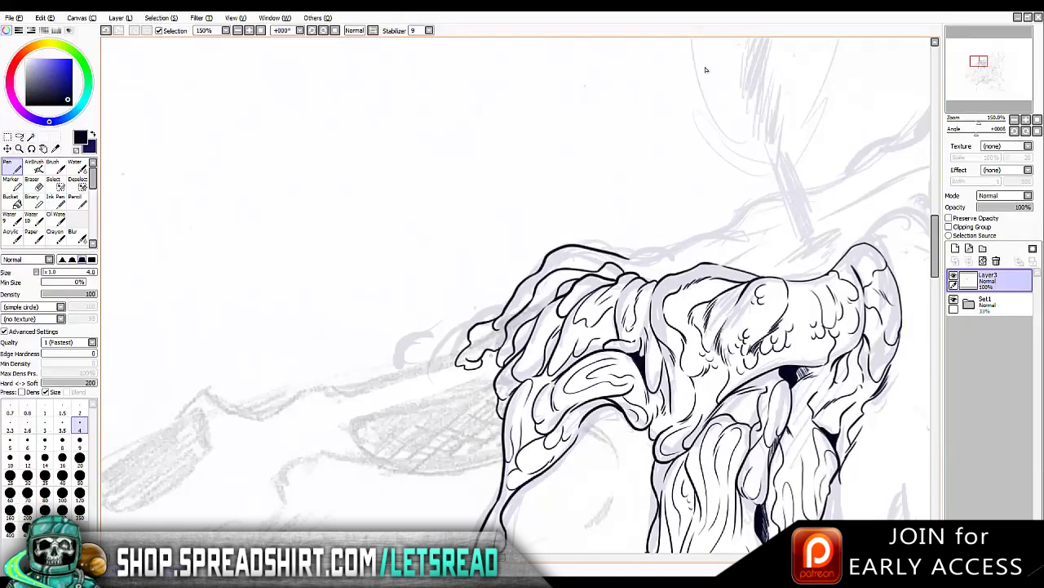
{"action": "left_click_drag", "start_coordinate": [456, 341], "coordinate": [401, 380]}
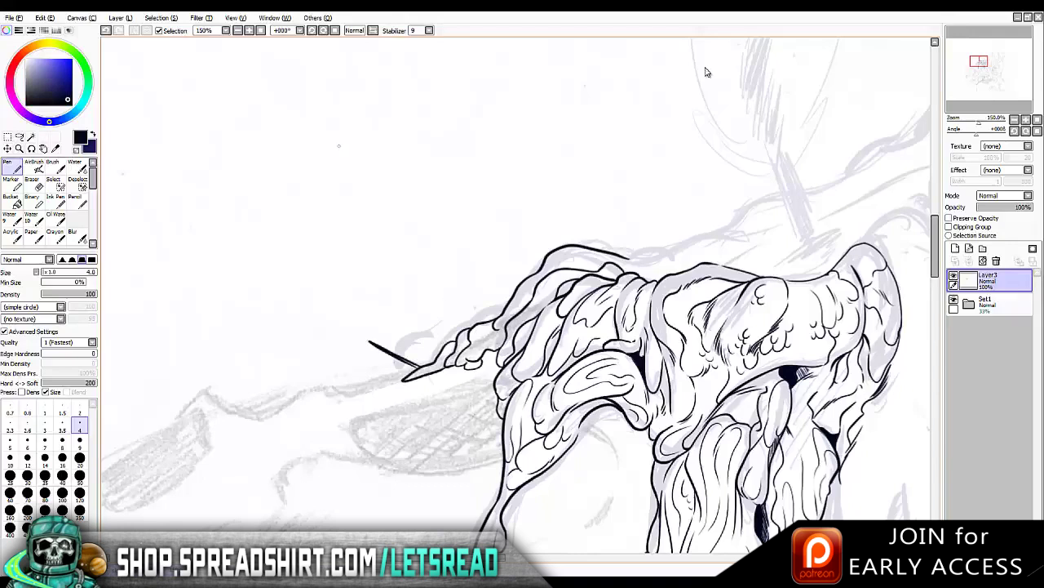
Sketch a flame and wick beyond the thin arm's tip on a sketch layer in Set1, and ink the tip's edge on Layer3
{"action": "left_click", "coordinate": [969, 303]}
{"action": "left_click", "coordinate": [994, 327]}
{"action": "left_click_drag", "start_coordinate": [358, 324], "coordinate": [396, 351]}
{"action": "left_click_drag", "start_coordinate": [323, 244], "coordinate": [326, 278]}
{"action": "left_click_drag", "start_coordinate": [327, 259], "coordinate": [353, 322]}
{"action": "left_click_drag", "start_coordinate": [303, 173], "coordinate": [358, 341]}
{"action": "mouse_move", "coordinate": [307, 172]}
{"action": "left_mouse_down"}
{"action": "mouse_move", "coordinate": [393, 285]}
{"action": "mouse_move", "coordinate": [384, 329]}
{"action": "left_mouse_up"}
{"action": "left_click", "coordinate": [969, 302]}
{"action": "left_click", "coordinate": [991, 280]}
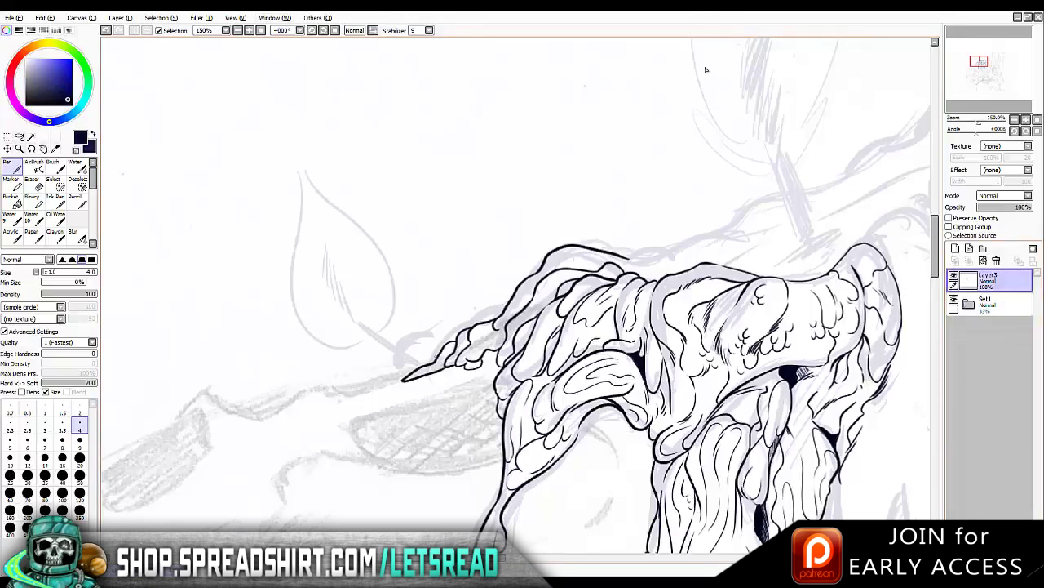
{"action": "mouse_move", "coordinate": [372, 382]}
{"action": "left_mouse_down"}
{"action": "mouse_move", "coordinate": [406, 340]}
{"action": "mouse_move", "coordinate": [474, 325]}
{"action": "left_mouse_up"}
{"action": "left_click_drag", "start_coordinate": [375, 378], "coordinate": [398, 381]}
Ink the outer contour of the tall rounded form behind the creature's bumpy upper form
{"action": "mouse_move", "coordinate": [706, 69]}
{"action": "left_mouse_down"}
{"action": "mouse_move", "coordinate": [674, 168]}
{"action": "mouse_move", "coordinate": [269, 192]}
{"action": "mouse_move", "coordinate": [339, 176]}
{"action": "mouse_move", "coordinate": [269, 167]}
{"action": "left_mouse_up"}
{"action": "key", "text": "h"}
{"action": "left_click_drag", "start_coordinate": [488, 210], "coordinate": [492, 317]}
{"action": "mouse_move", "coordinate": [514, 242]}
{"action": "left_mouse_down"}
{"action": "mouse_move", "coordinate": [516, 320]}
{"action": "mouse_move", "coordinate": [449, 490]}
{"action": "left_mouse_up"}
{"action": "key", "text": "ctrl+z"}
{"action": "scroll", "coordinate": [492, 318], "scroll_direction": "down", "scroll_amount": 2}
Ink two long rounded drips hanging beneath the tall form, undoing and redrawing their contours
{"action": "mouse_move", "coordinate": [516, 326]}
{"action": "left_mouse_down"}
{"action": "mouse_move", "coordinate": [500, 496]}
{"action": "mouse_move", "coordinate": [506, 416]}
{"action": "left_mouse_up"}
{"action": "key", "text": "ctrl+z"}
{"action": "left_click_drag", "start_coordinate": [543, 282], "coordinate": [504, 412]}
{"action": "mouse_move", "coordinate": [562, 280]}
{"action": "left_mouse_down"}
{"action": "mouse_move", "coordinate": [536, 298]}
{"action": "mouse_move", "coordinate": [462, 455]}
{"action": "left_mouse_up"}
{"action": "key", "text": "ctrl+z"}
{"action": "key", "text": "h"}
{"action": "key", "text": "ctrl+z"}
{"action": "left_click_drag", "start_coordinate": [499, 314], "coordinate": [426, 483]}
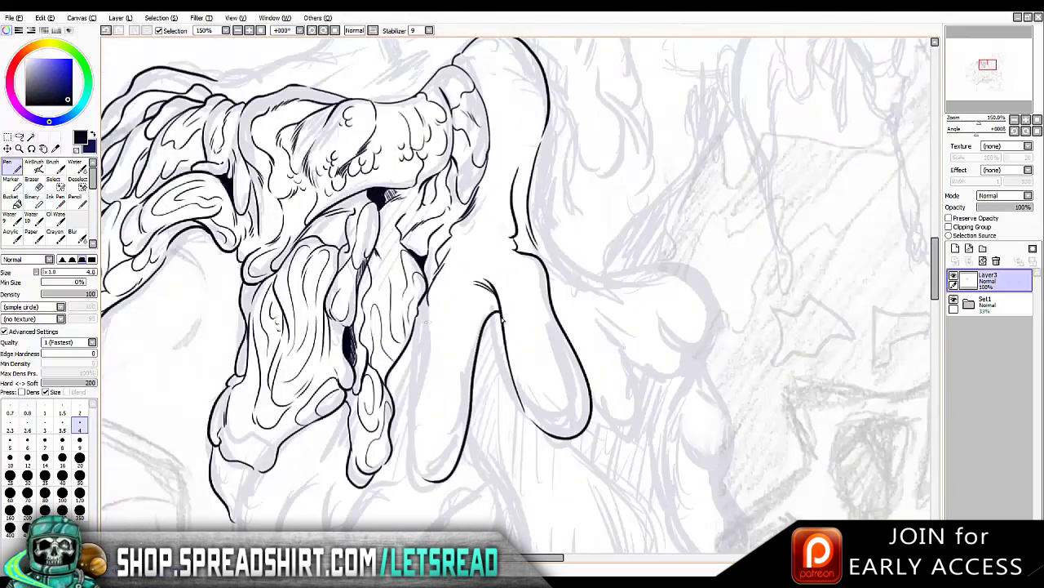
Mirror the view and ink a fan of overlapping rounded drips along the tall form's outer side
{"action": "key", "text": "h"}
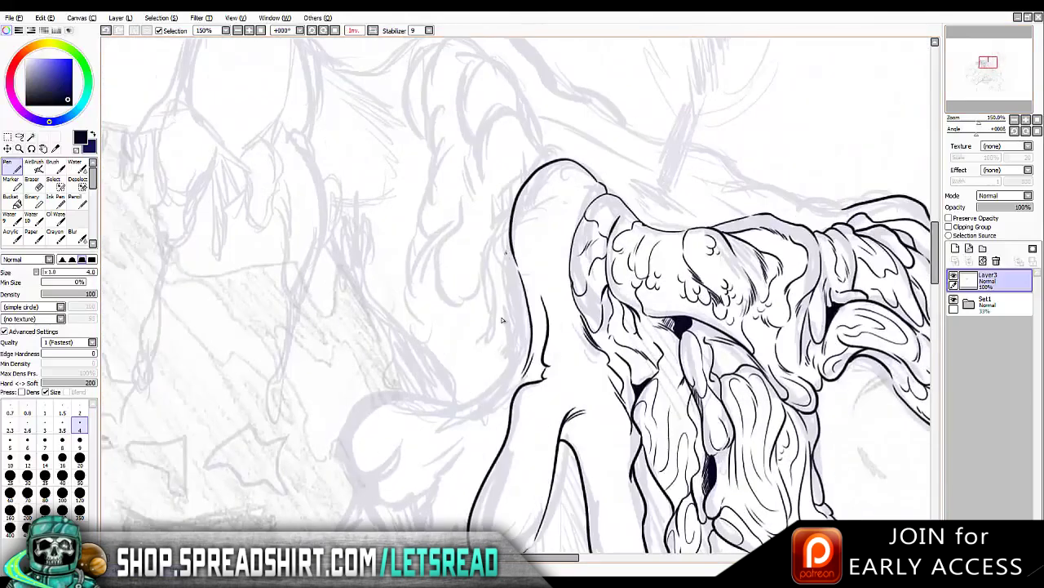
{"action": "key", "text": "ctrl+z"}
{"action": "left_click_drag", "start_coordinate": [521, 250], "coordinate": [452, 424]}
{"action": "mouse_move", "coordinate": [509, 369]}
{"action": "left_mouse_down"}
{"action": "mouse_move", "coordinate": [372, 403]}
{"action": "mouse_move", "coordinate": [415, 482]}
{"action": "left_mouse_up"}
{"action": "scroll", "coordinate": [512, 342], "scroll_direction": "down", "scroll_amount": 2}
{"action": "key", "text": "ctrl+z"}
{"action": "mouse_move", "coordinate": [420, 406]}
{"action": "left_mouse_down"}
{"action": "mouse_move", "coordinate": [374, 442]}
{"action": "mouse_move", "coordinate": [386, 433]}
{"action": "left_mouse_up"}
{"action": "key", "text": "ctrl+z"}
{"action": "mouse_move", "coordinate": [488, 341]}
{"action": "left_mouse_down"}
{"action": "mouse_move", "coordinate": [433, 420]}
{"action": "mouse_move", "coordinate": [474, 467]}
{"action": "left_mouse_up"}
{"action": "left_click_drag", "start_coordinate": [376, 407], "coordinate": [403, 438]}
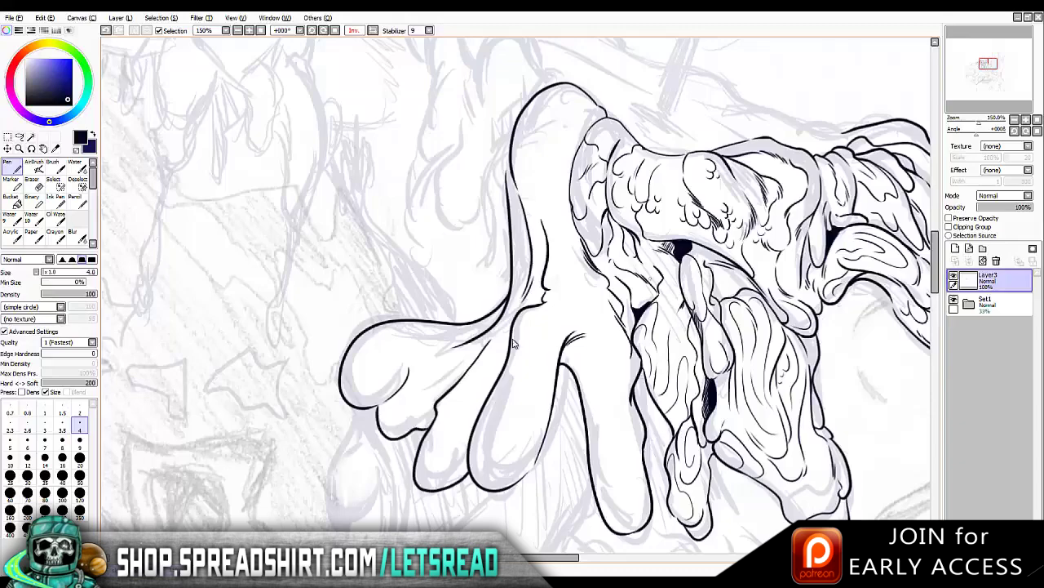
Ink the contours of a large drip below the fan and a smaller drip overlapping it
{"action": "scroll", "coordinate": [512, 343], "scroll_direction": "down", "scroll_amount": 6}
{"action": "mouse_move", "coordinate": [518, 251]}
{"action": "left_mouse_down"}
{"action": "mouse_move", "coordinate": [448, 303]}
{"action": "mouse_move", "coordinate": [408, 390]}
{"action": "left_mouse_up"}
{"action": "key", "text": "ctrl+z"}
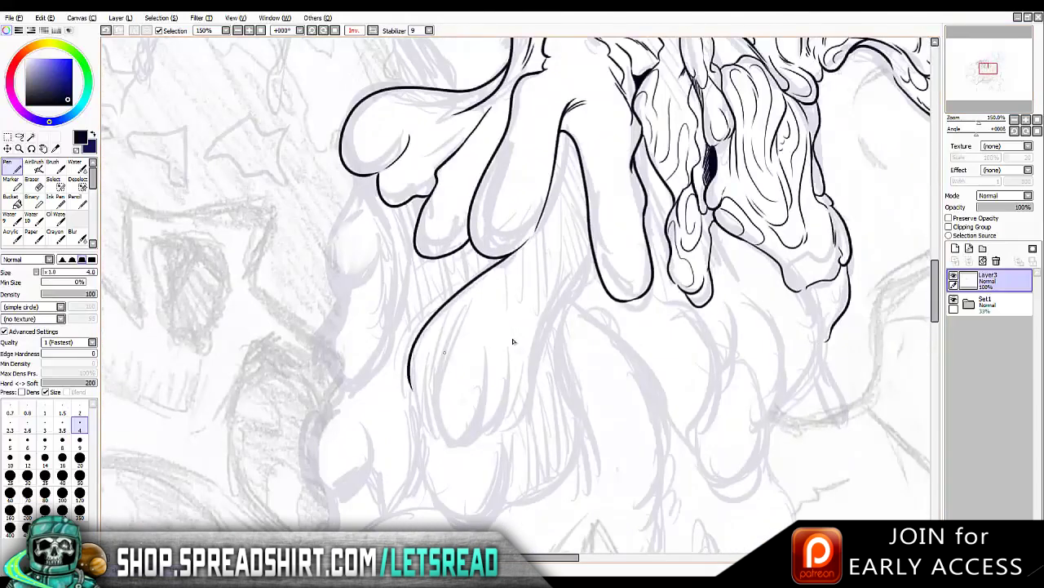
{"action": "left_click_drag", "start_coordinate": [522, 245], "coordinate": [569, 287]}
{"action": "mouse_move", "coordinate": [500, 281]}
{"action": "left_mouse_down"}
{"action": "mouse_move", "coordinate": [450, 444]}
{"action": "mouse_move", "coordinate": [528, 383]}
{"action": "left_mouse_up"}
Ink a double wavy rim along the inner edge of the large drip, redrawing misplaced strokes
{"action": "mouse_move", "coordinate": [487, 434]}
{"action": "left_mouse_down"}
{"action": "mouse_move", "coordinate": [547, 383]}
{"action": "mouse_move", "coordinate": [529, 404]}
{"action": "mouse_move", "coordinate": [581, 270]}
{"action": "left_mouse_up"}
{"action": "key", "text": "ctrl+z"}
{"action": "left_click_drag", "start_coordinate": [513, 341], "coordinate": [357, 291]}
{"action": "key", "text": "ctrl+z"}
{"action": "key", "text": "ctrl+z"}
{"action": "mouse_move", "coordinate": [327, 385]}
{"action": "left_mouse_down"}
{"action": "mouse_move", "coordinate": [373, 361]}
{"action": "mouse_move", "coordinate": [441, 248]}
{"action": "left_mouse_up"}
{"action": "key", "text": "ctrl+z"}
{"action": "key", "text": "ctrl+z"}
{"action": "left_click_drag", "start_coordinate": [407, 304], "coordinate": [446, 210]}
Ink a descending stack of small bumps ending in a rounded drip below the outermost fan drip
{"action": "mouse_move", "coordinate": [513, 343]}
{"action": "left_mouse_down"}
{"action": "mouse_move", "coordinate": [588, 367]}
{"action": "mouse_move", "coordinate": [798, 384]}
{"action": "left_mouse_up"}
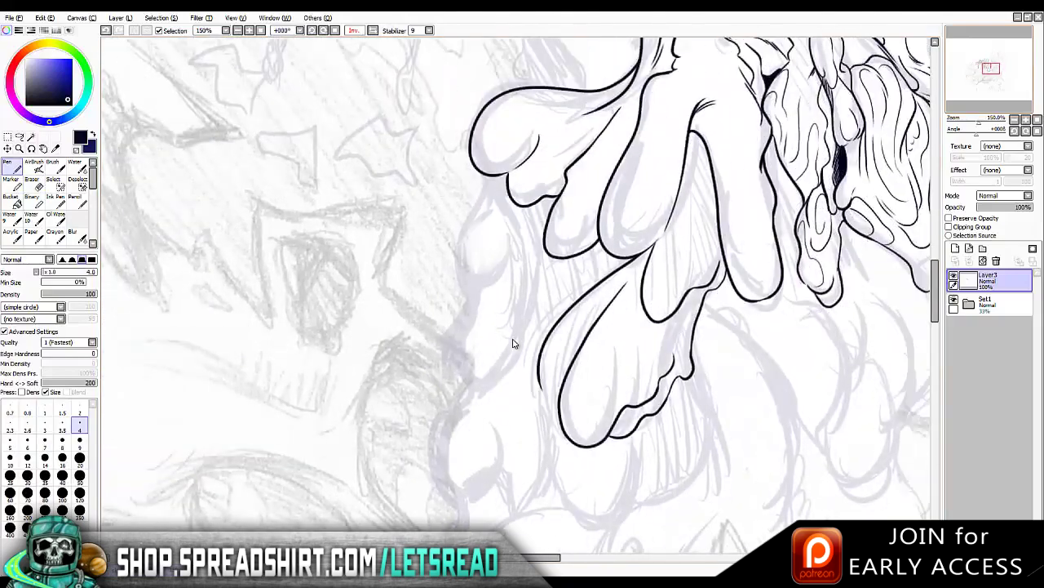
{"action": "mouse_move", "coordinate": [488, 176]}
{"action": "left_mouse_down"}
{"action": "mouse_move", "coordinate": [464, 232]}
{"action": "mouse_move", "coordinate": [464, 213]}
{"action": "mouse_move", "coordinate": [494, 278]}
{"action": "mouse_move", "coordinate": [527, 233]}
{"action": "left_mouse_up"}
{"action": "key", "text": "ctrl+z"}
{"action": "key", "text": "ctrl+z"}
{"action": "key", "text": "e"}
{"action": "key", "text": "n"}
{"action": "mouse_move", "coordinate": [504, 278]}
{"action": "left_mouse_down"}
{"action": "mouse_move", "coordinate": [469, 302]}
{"action": "mouse_move", "coordinate": [468, 313]}
{"action": "mouse_move", "coordinate": [490, 310]}
{"action": "mouse_move", "coordinate": [448, 384]}
{"action": "left_mouse_up"}
{"action": "key", "text": "ctrl+z"}
{"action": "key", "text": "ctrl+z"}
{"action": "mouse_move", "coordinate": [470, 315]}
{"action": "left_mouse_down"}
{"action": "mouse_move", "coordinate": [449, 351]}
{"action": "mouse_move", "coordinate": [449, 388]}
{"action": "left_mouse_up"}
{"action": "key", "text": "h"}
{"action": "key", "text": "h"}
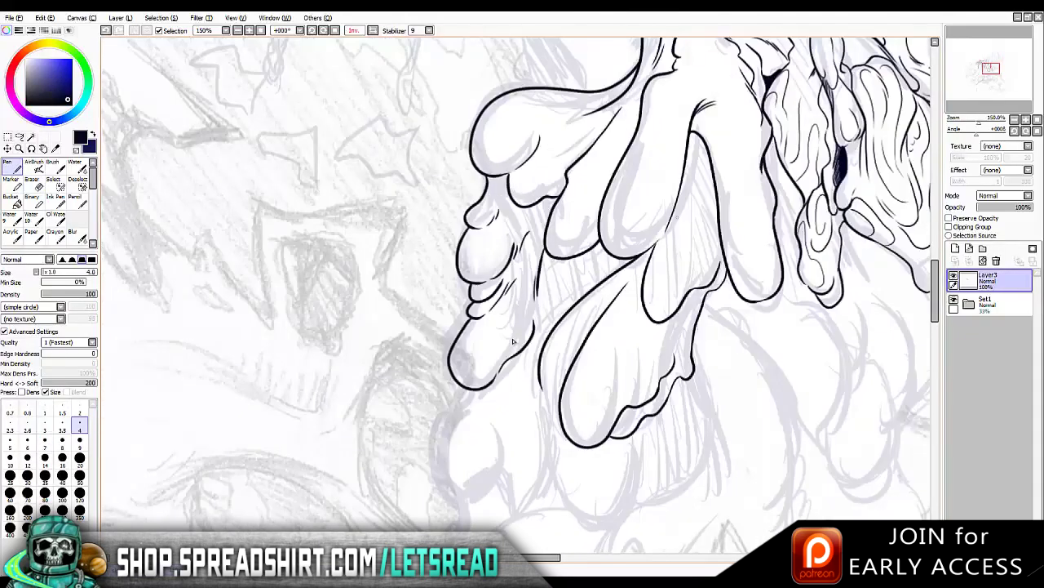
{"action": "key", "text": "h"}
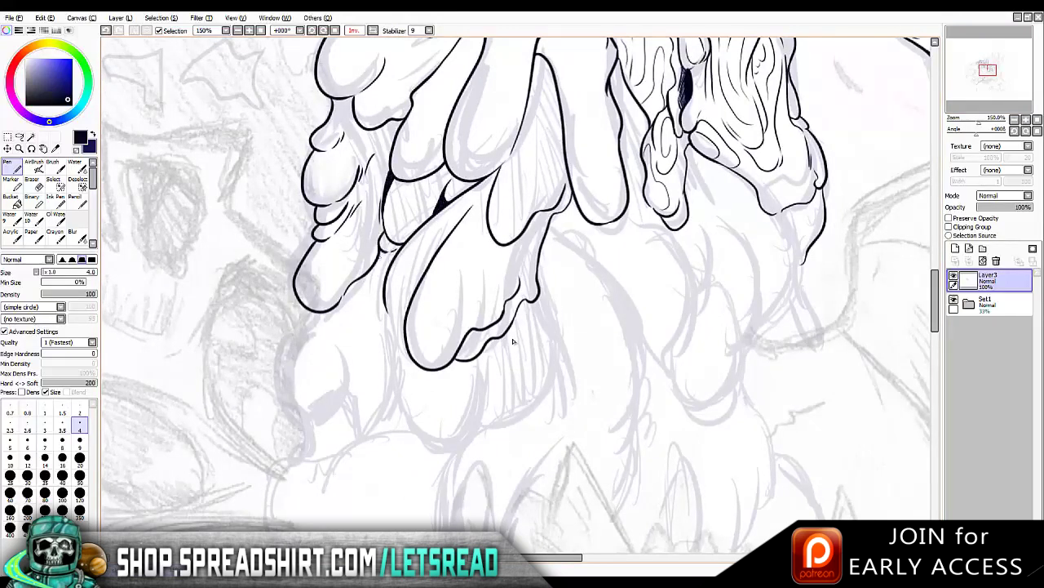
Ink small folds and a large oval drip beneath the outer stack of bumps, undoing misplaced strokes
{"action": "key", "text": "ctrl+z"}
{"action": "scroll", "coordinate": [512, 341], "scroll_direction": "down", "scroll_amount": 2}
{"action": "key", "text": "ctrl+z"}
{"action": "mouse_move", "coordinate": [420, 242]}
{"action": "left_mouse_down"}
{"action": "mouse_move", "coordinate": [383, 304]}
{"action": "mouse_move", "coordinate": [404, 258]}
{"action": "mouse_move", "coordinate": [457, 286]}
{"action": "left_mouse_up"}
{"action": "key", "text": "ctrl+z"}
{"action": "key", "text": "ctrl+z"}
{"action": "scroll", "coordinate": [512, 341], "scroll_direction": "up", "scroll_amount": 2}
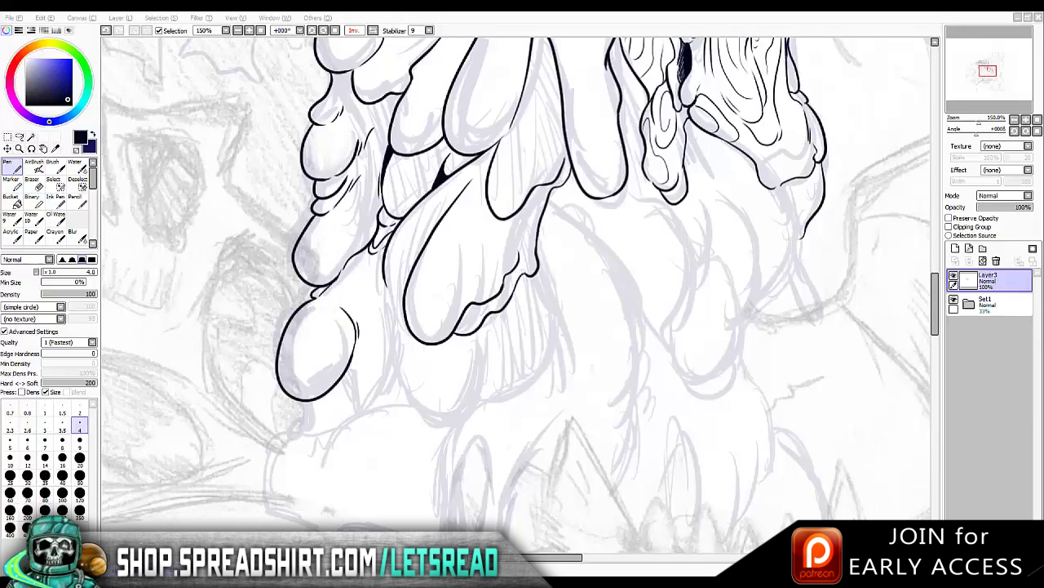
Ink a rounded drip under the wavy-edged one and a curved lower contour running beneath the oval drip
{"action": "scroll", "coordinate": [376, 283], "scroll_direction": "down", "scroll_amount": 1}
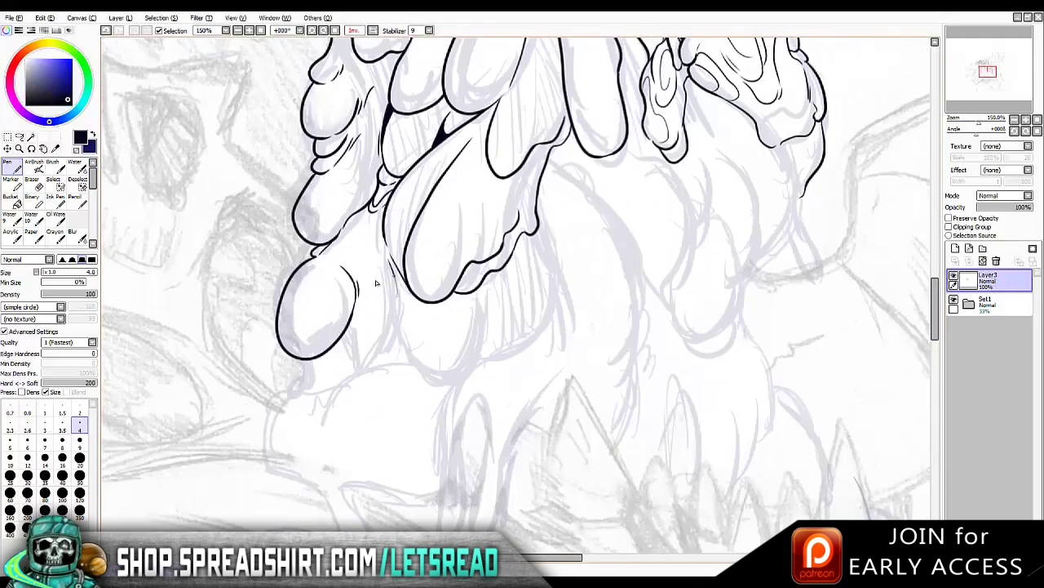
{"action": "left_click_drag", "start_coordinate": [391, 248], "coordinate": [412, 355]}
{"action": "mouse_move", "coordinate": [400, 294]}
{"action": "left_mouse_down"}
{"action": "mouse_move", "coordinate": [428, 381]}
{"action": "mouse_move", "coordinate": [489, 285]}
{"action": "left_mouse_up"}
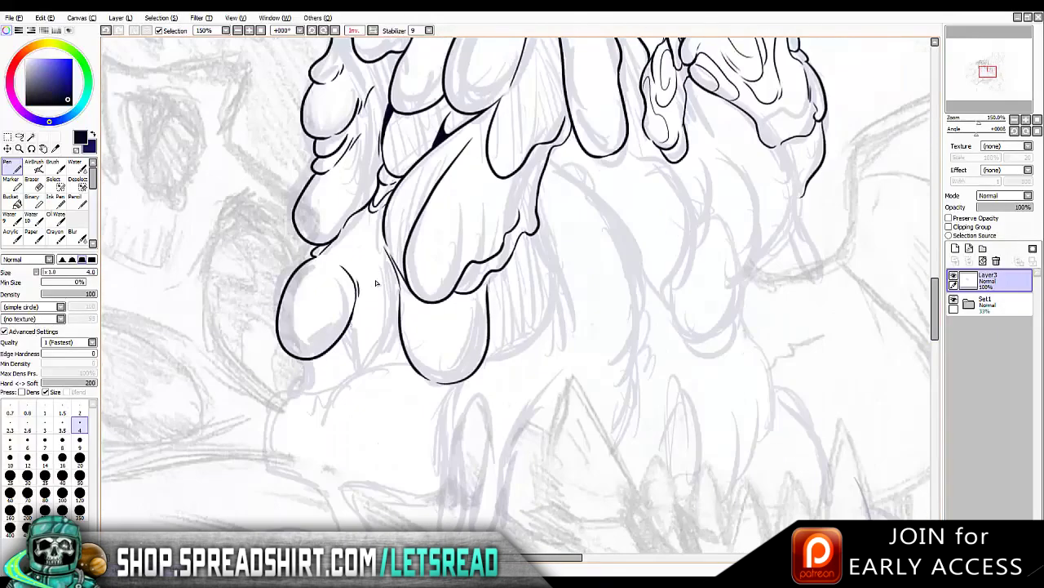
{"action": "left_click_drag", "start_coordinate": [356, 322], "coordinate": [347, 376]}
{"action": "left_click_drag", "start_coordinate": [325, 421], "coordinate": [408, 357]}
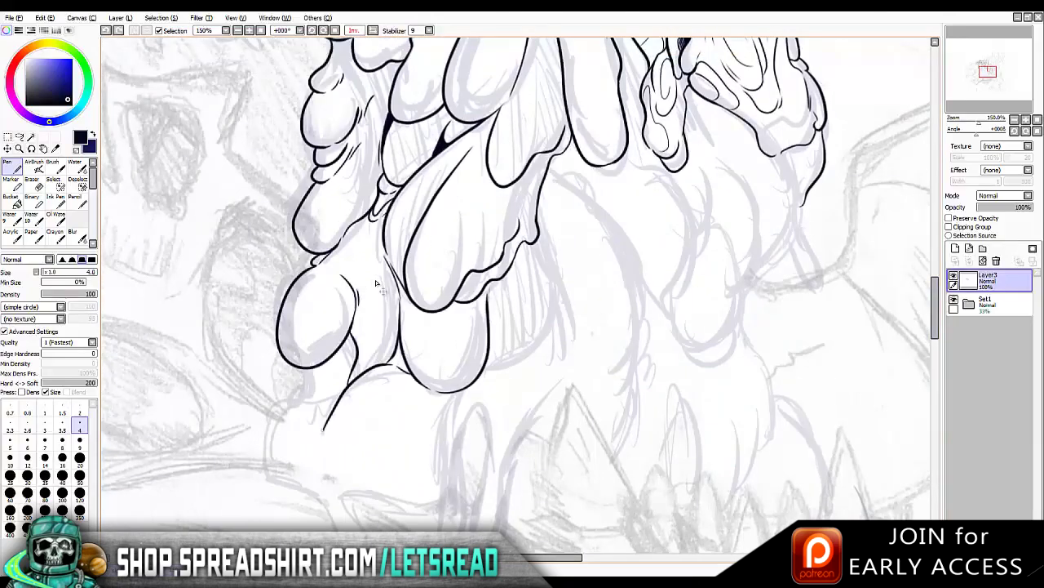
{"action": "left_click_drag", "start_coordinate": [323, 430], "coordinate": [303, 472]}
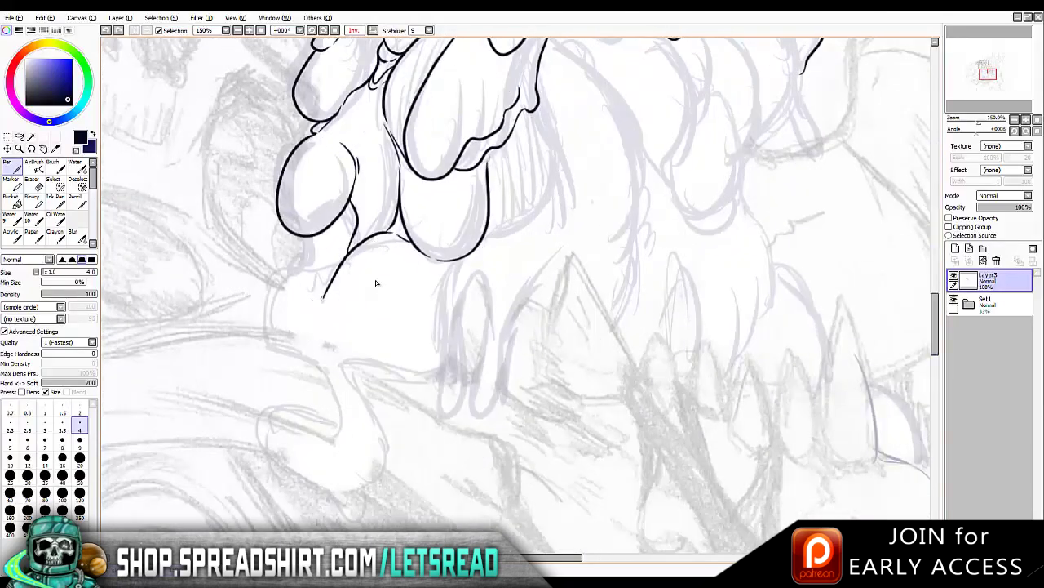
Ink a narrow drip below the wavy rim and bumpy contour lines joining it to the rounded drip
{"action": "left_click_drag", "start_coordinate": [398, 214], "coordinate": [431, 293]}
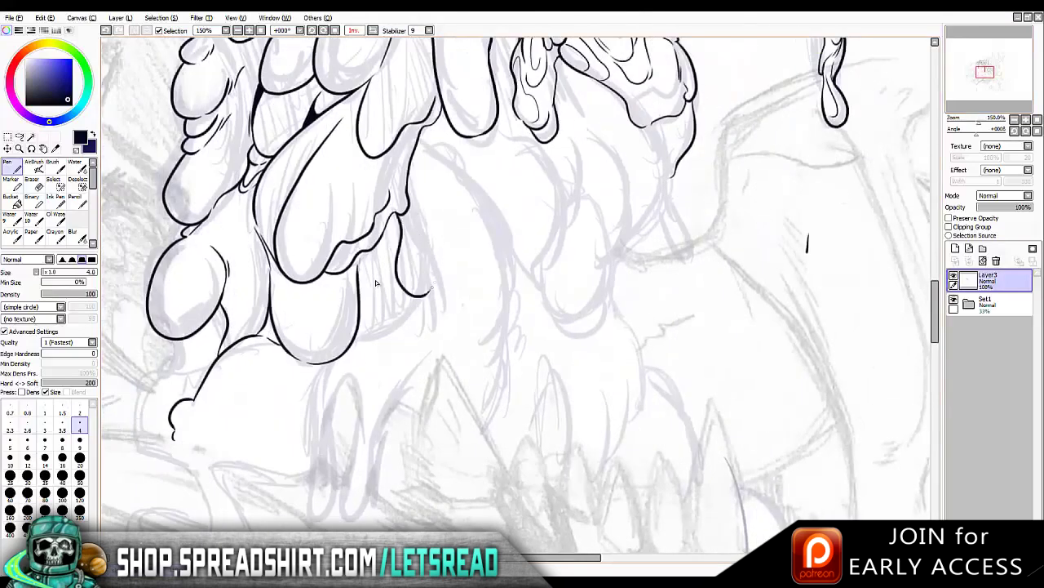
{"action": "mouse_move", "coordinate": [406, 295]}
{"action": "left_mouse_down"}
{"action": "mouse_move", "coordinate": [428, 316]}
{"action": "mouse_move", "coordinate": [455, 310]}
{"action": "left_mouse_up"}
{"action": "left_click_drag", "start_coordinate": [402, 315], "coordinate": [364, 337]}
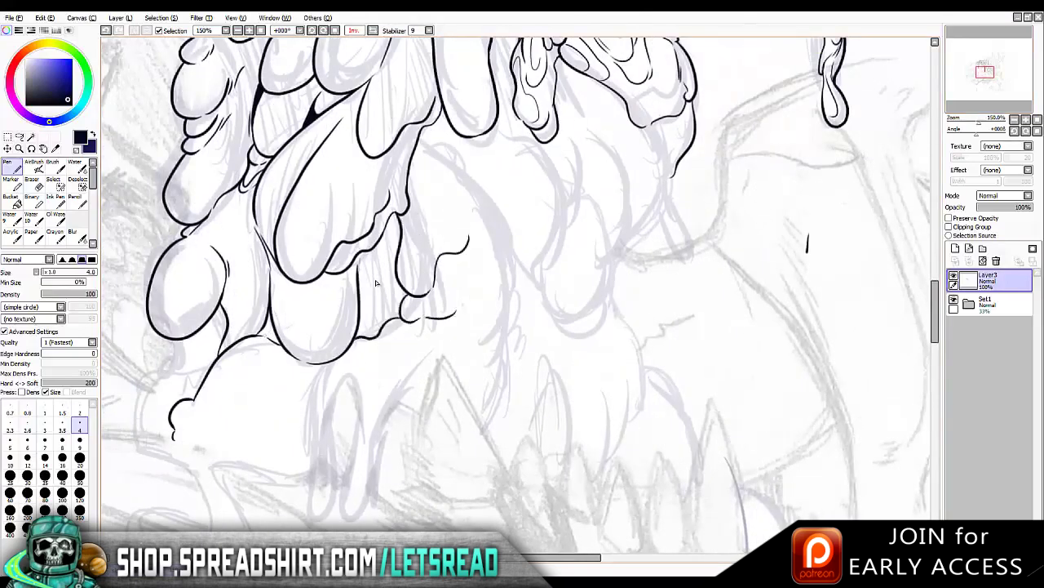
{"action": "key", "text": "ctrl+z"}
Fill the gap beside the rounded drip with solid black and ink thin drips beneath the wavy rim
{"action": "left_click_drag", "start_coordinate": [265, 326], "coordinate": [273, 339]}
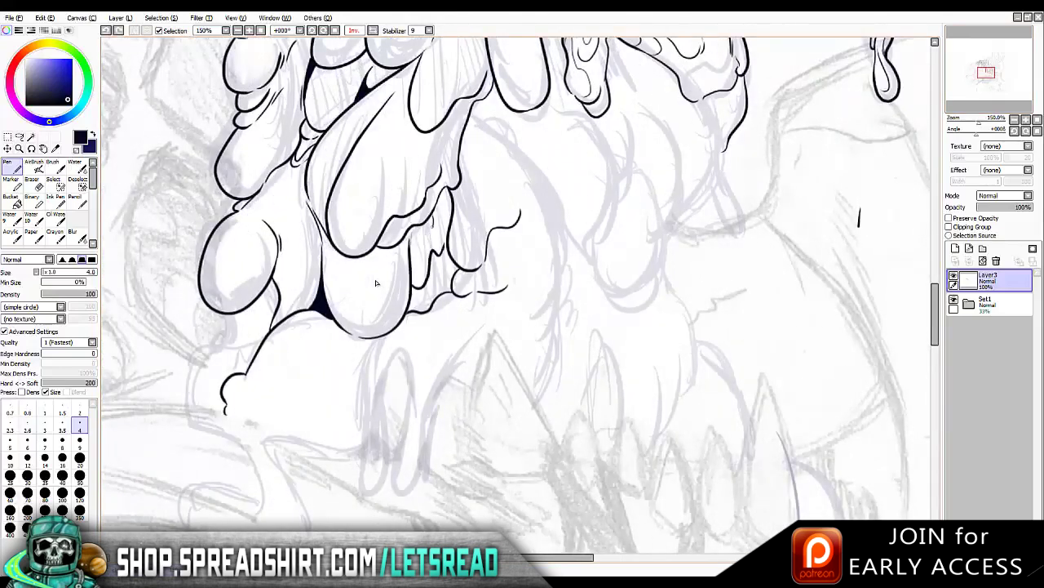
{"action": "mouse_move", "coordinate": [434, 223]}
{"action": "left_mouse_down"}
{"action": "mouse_move", "coordinate": [434, 253]}
{"action": "mouse_move", "coordinate": [444, 253]}
{"action": "left_mouse_up"}
{"action": "mouse_move", "coordinate": [445, 200]}
{"action": "left_mouse_down"}
{"action": "mouse_move", "coordinate": [448, 233]}
{"action": "mouse_move", "coordinate": [444, 201]}
{"action": "mouse_move", "coordinate": [443, 227]}
{"action": "mouse_move", "coordinate": [432, 209]}
{"action": "mouse_move", "coordinate": [413, 266]}
{"action": "mouse_move", "coordinate": [414, 286]}
{"action": "left_mouse_up"}
{"action": "left_click", "coordinate": [79, 406]}
{"action": "key", "text": "ctrl+z"}
{"action": "key", "text": "ctrl+z"}
{"action": "key", "text": "ctrl+z"}
{"action": "left_click_drag", "start_coordinate": [276, 261], "coordinate": [277, 288]}
{"action": "left_click_drag", "start_coordinate": [280, 274], "coordinate": [279, 291]}
{"action": "left_click_drag", "start_coordinate": [281, 271], "coordinate": [283, 299]}
{"action": "key", "text": "ctrl+z"}
{"action": "key", "text": "ctrl+z"}
{"action": "key", "text": "ctrl+z"}
{"action": "key", "text": "ctrl+z"}
{"action": "key", "text": "ctrl+z"}
{"action": "key", "text": "ctrl+z"}
Fill the gap around the thin drips with solid black and ink a wavy fold across the rounded drip
{"action": "key", "text": "c"}
{"action": "mouse_move", "coordinate": [440, 244]}
{"action": "left_mouse_down"}
{"action": "mouse_move", "coordinate": [412, 375]}
{"action": "mouse_move", "coordinate": [401, 283]}
{"action": "left_mouse_up"}
{"action": "mouse_move", "coordinate": [359, 253]}
{"action": "left_mouse_down"}
{"action": "mouse_move", "coordinate": [372, 298]}
{"action": "mouse_move", "coordinate": [392, 279]}
{"action": "mouse_move", "coordinate": [426, 279]}
{"action": "left_mouse_up"}
Ink a long thin dangling drip with a lumpy tapered tip below the rounded drips
{"action": "scroll", "coordinate": [376, 283], "scroll_direction": "down", "scroll_amount": 2}
{"action": "scroll", "coordinate": [376, 283], "scroll_direction": "down", "scroll_amount": 4}
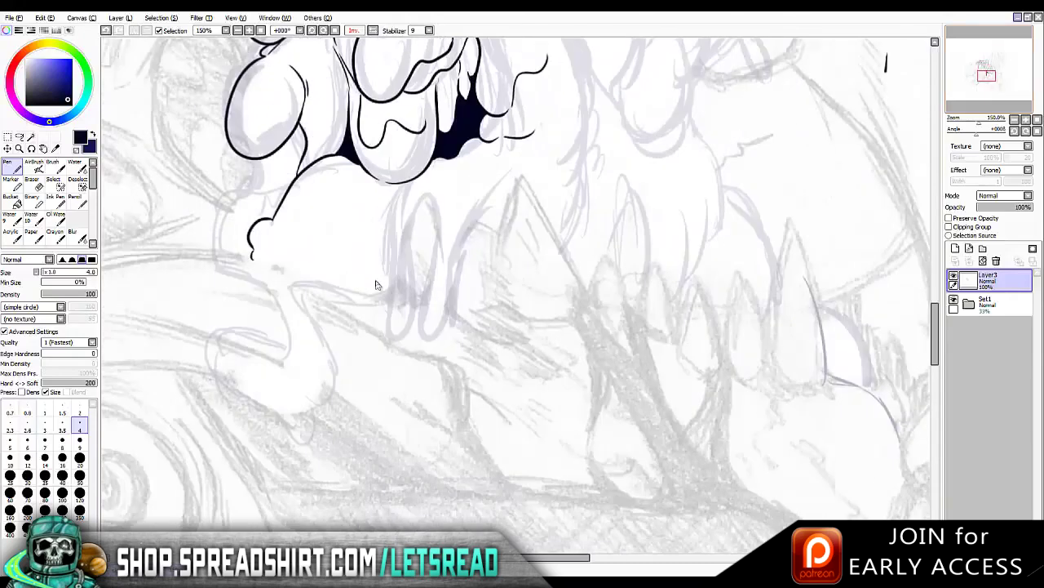
{"action": "left_click_drag", "start_coordinate": [428, 193], "coordinate": [414, 313]}
{"action": "mouse_move", "coordinate": [390, 232]}
{"action": "left_mouse_down"}
{"action": "mouse_move", "coordinate": [402, 314]}
{"action": "mouse_move", "coordinate": [386, 331]}
{"action": "mouse_move", "coordinate": [414, 315]}
{"action": "mouse_move", "coordinate": [400, 319]}
{"action": "left_mouse_up"}
{"action": "key", "text": "ctrl+z"}
{"action": "key", "text": "ctrl+z"}
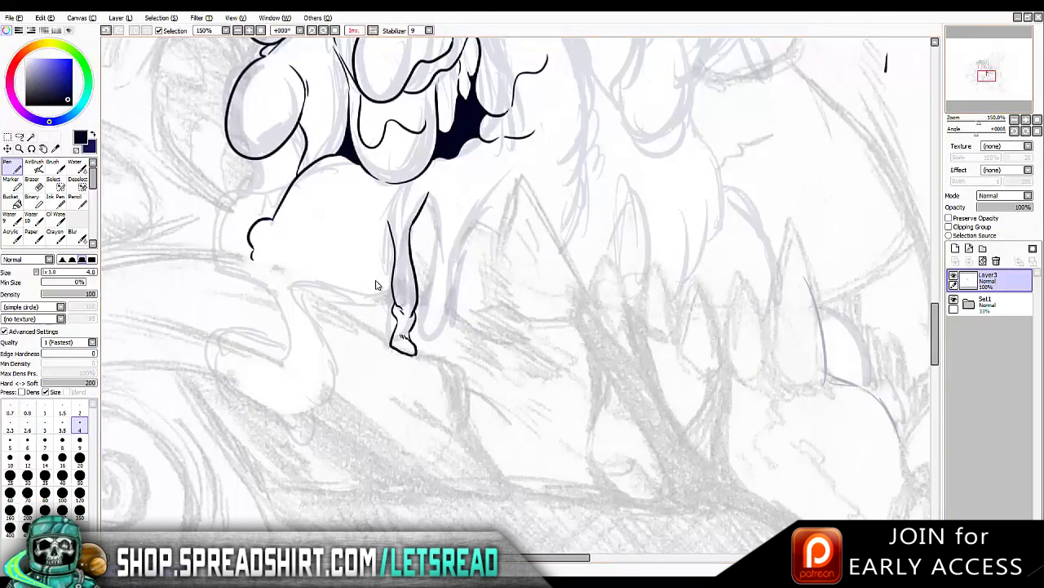
{"action": "left_click_drag", "start_coordinate": [406, 355], "coordinate": [414, 367]}
{"action": "key", "text": "ctrl+z"}
{"action": "key", "text": "ctrl+z"}
Ink a second dangling drip that branches beside the first, undoing and redrawing its edges
{"action": "mouse_move", "coordinate": [428, 193]}
{"action": "left_mouse_down"}
{"action": "mouse_move", "coordinate": [447, 271]}
{"action": "mouse_move", "coordinate": [507, 178]}
{"action": "left_mouse_up"}
{"action": "key", "text": "ctrl+z"}
{"action": "mouse_move", "coordinate": [466, 231]}
{"action": "left_mouse_down"}
{"action": "mouse_move", "coordinate": [454, 302]}
{"action": "mouse_move", "coordinate": [426, 316]}
{"action": "mouse_move", "coordinate": [426, 351]}
{"action": "left_mouse_up"}
{"action": "key", "text": "ctrl+z"}
{"action": "key", "text": "ctrl+z"}
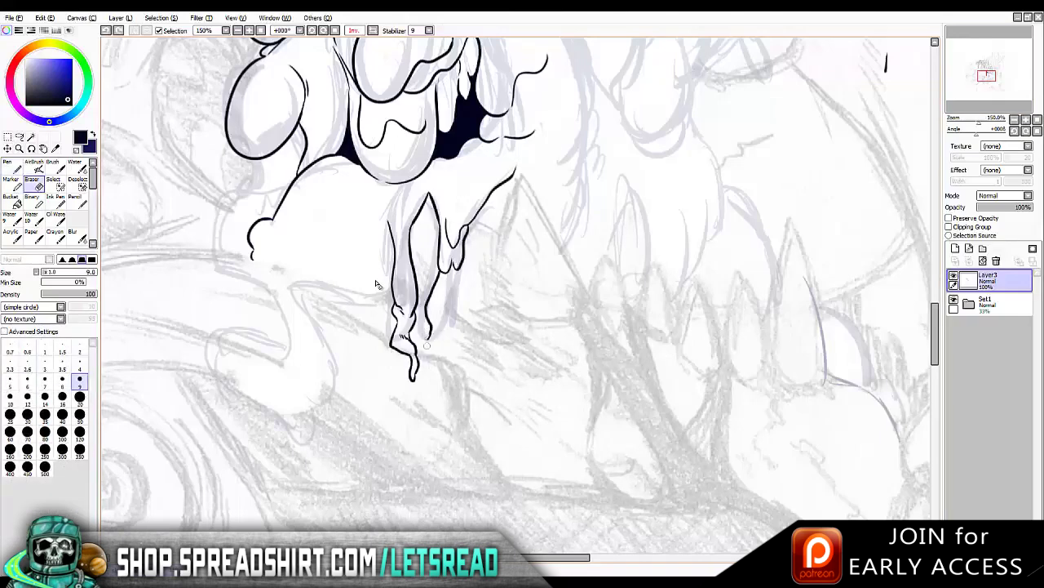
{"action": "key", "text": "ctrl+z"}
Ink a large triangular tooth beside the dangling drips, including its base and the smaller tooth behind it
{"action": "scroll", "coordinate": [377, 283], "scroll_direction": "right", "scroll_amount": 5}
{"action": "scroll", "coordinate": [376, 284], "scroll_direction": "up", "scroll_amount": 2}
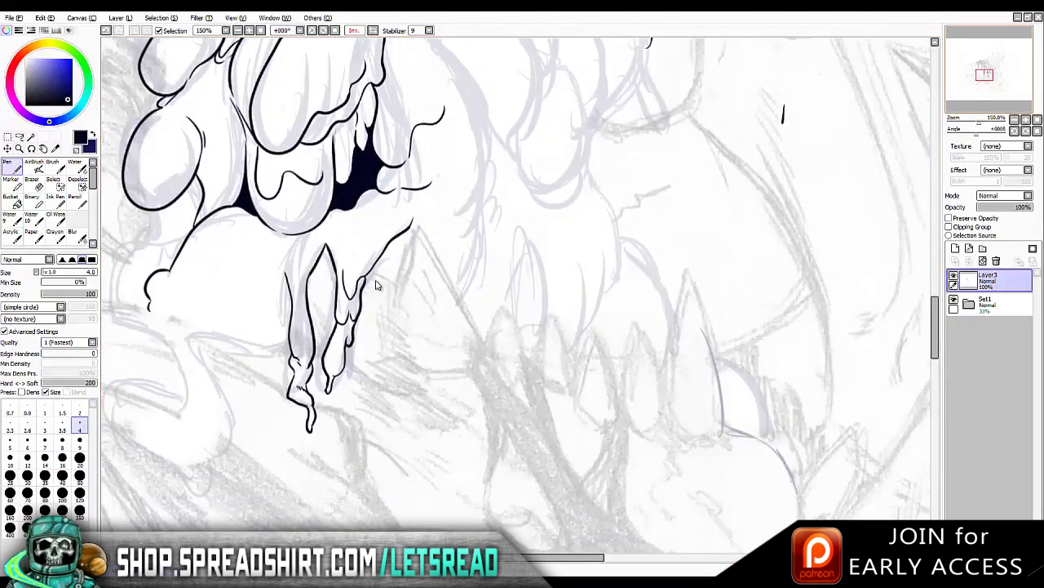
{"action": "scroll", "coordinate": [376, 284], "scroll_direction": "up", "scroll_amount": 2}
{"action": "scroll", "coordinate": [376, 284], "scroll_direction": "left", "scroll_amount": 1}
{"action": "mouse_move", "coordinate": [419, 337]}
{"action": "left_mouse_down"}
{"action": "mouse_move", "coordinate": [446, 276]}
{"action": "mouse_move", "coordinate": [417, 385]}
{"action": "left_mouse_up"}
{"action": "left_click_drag", "start_coordinate": [445, 278], "coordinate": [519, 403]}
{"action": "scroll", "coordinate": [519, 403], "scroll_direction": "down", "scroll_amount": 4}
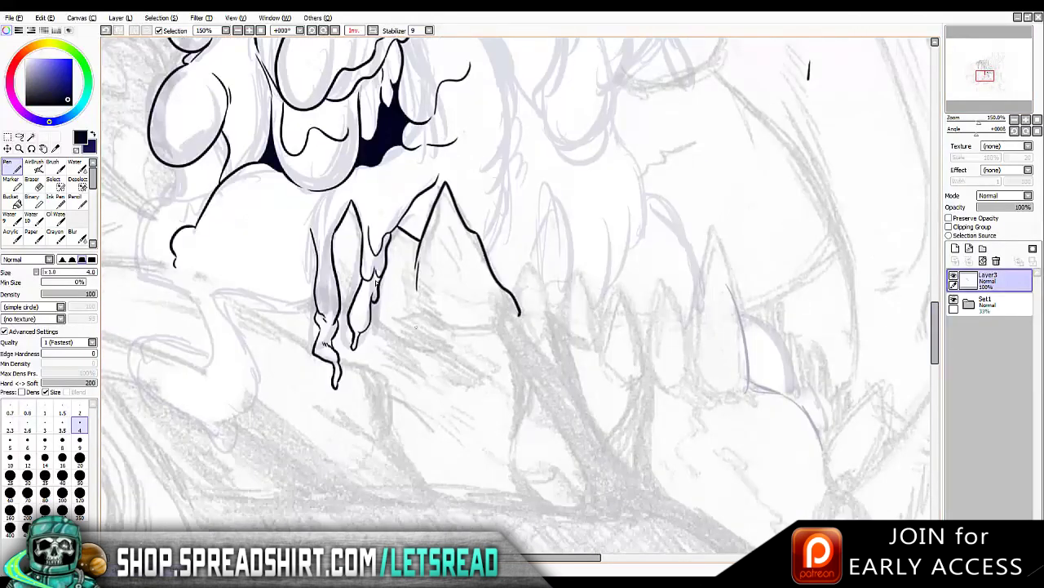
{"action": "left_click_drag", "start_coordinate": [370, 325], "coordinate": [520, 315]}
Set the brush size to 2 and ink jagged cracks down the large tooth and its neighbour
{"action": "scroll", "coordinate": [376, 283], "scroll_direction": "right", "scroll_amount": 2}
{"action": "scroll", "coordinate": [376, 283], "scroll_direction": "up", "scroll_amount": 3}
{"action": "scroll", "coordinate": [376, 284], "scroll_direction": "right", "scroll_amount": 2}
{"action": "key", "text": "bracketleft"}
{"action": "key", "text": "bracketleft"}
{"action": "key", "text": "bracketleft"}
{"action": "key", "text": "bracketleft"}
{"action": "key", "text": "bracketleft"}
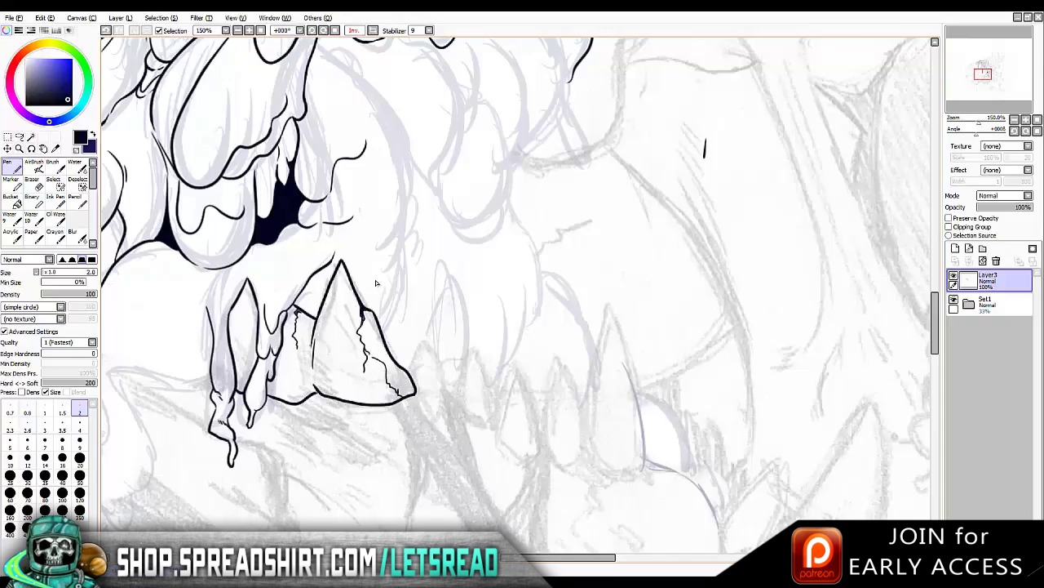
Set the brush size to 4 and ink the bumpy upper contour of the drip beside the wavy rim
{"action": "key", "text": "bracketright"}
{"action": "key", "text": "bracketright"}
{"action": "key", "text": "bracketright"}
{"action": "key", "text": "bracketright"}
{"action": "key", "text": "bracketright"}
{"action": "scroll", "coordinate": [376, 282], "scroll_direction": "up", "scroll_amount": 3}
{"action": "key", "text": "h"}
{"action": "key", "text": "h"}
{"action": "mouse_move", "coordinate": [369, 194]}
{"action": "left_mouse_down"}
{"action": "mouse_move", "coordinate": [407, 241]}
{"action": "mouse_move", "coordinate": [390, 219]}
{"action": "left_mouse_up"}
{"action": "key", "text": "ctrl+z"}
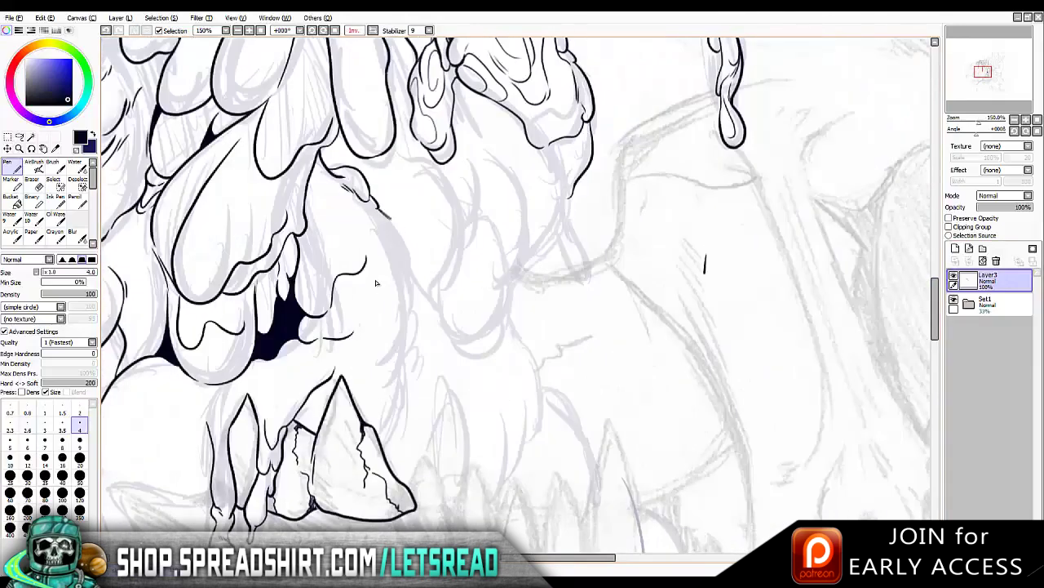
Ink the bumpy outer contour of the layered drips downward until it meets the base of the large tooth
{"action": "key", "text": "h"}
{"action": "scroll", "coordinate": [376, 282], "scroll_direction": "down", "scroll_amount": 3}
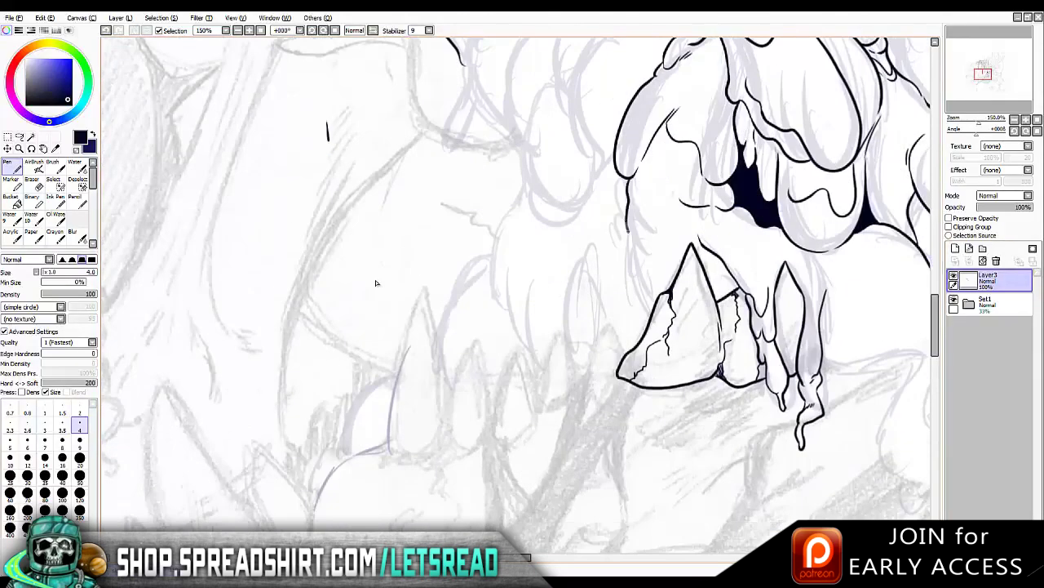
{"action": "key", "text": "h"}
{"action": "left_click_drag", "start_coordinate": [340, 235], "coordinate": [367, 284]}
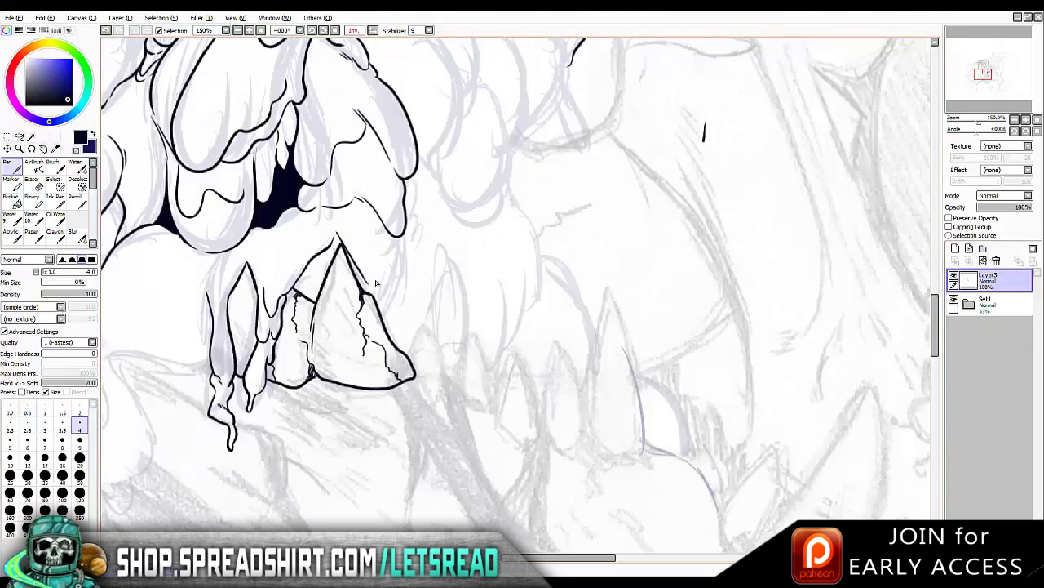
{"action": "left_click_drag", "start_coordinate": [404, 237], "coordinate": [404, 350]}
{"action": "key", "text": "h"}
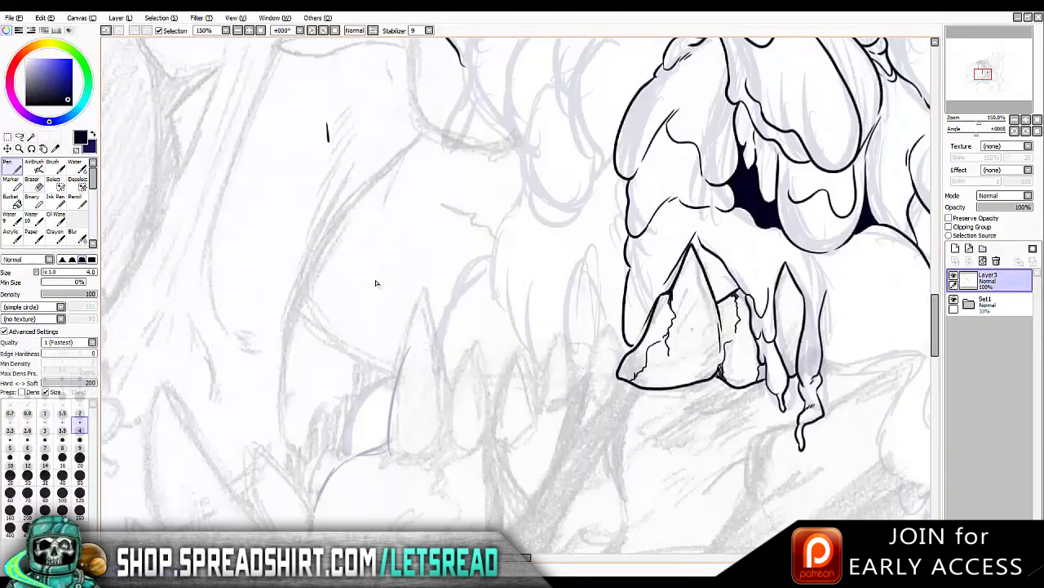
Set the brush size to 2 and hatch the triangular gap between the large tooth and its smaller neighbour
{"action": "scroll", "coordinate": [376, 283], "scroll_direction": "right", "scroll_amount": 5}
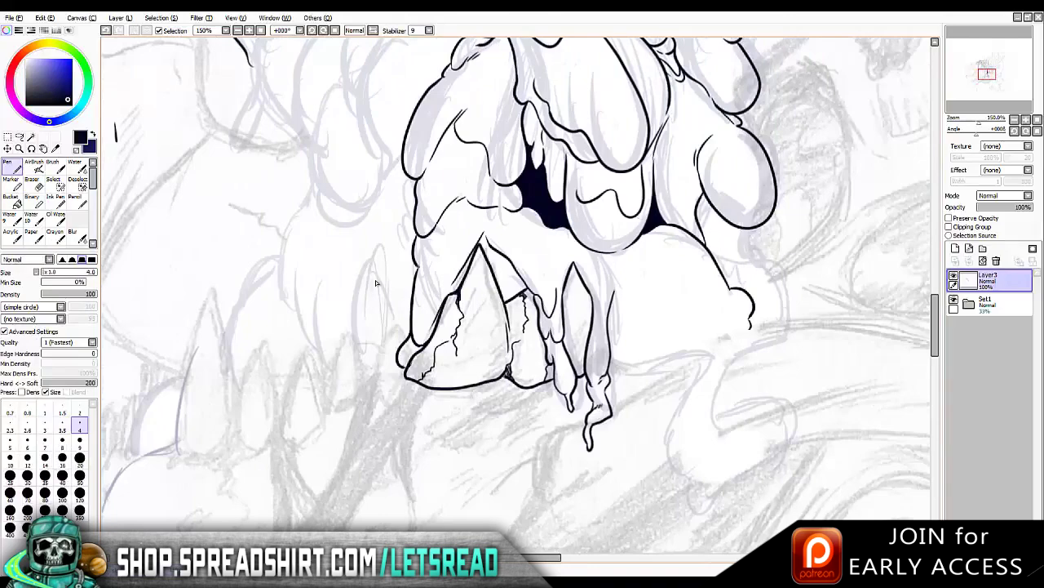
{"action": "key", "text": "bracketleft"}
{"action": "key", "text": "bracketleft"}
{"action": "key", "text": "bracketleft"}
{"action": "key", "text": "bracketleft"}
{"action": "key", "text": "bracketleft"}
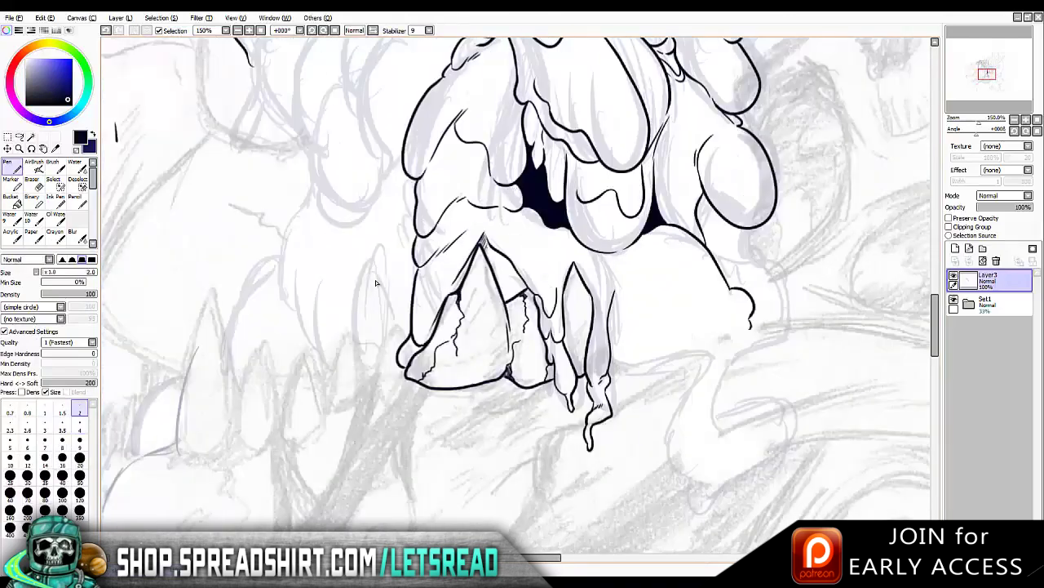
{"action": "left_click_drag", "start_coordinate": [493, 255], "coordinate": [508, 279]}
{"action": "left_click_drag", "start_coordinate": [500, 260], "coordinate": [516, 290]}
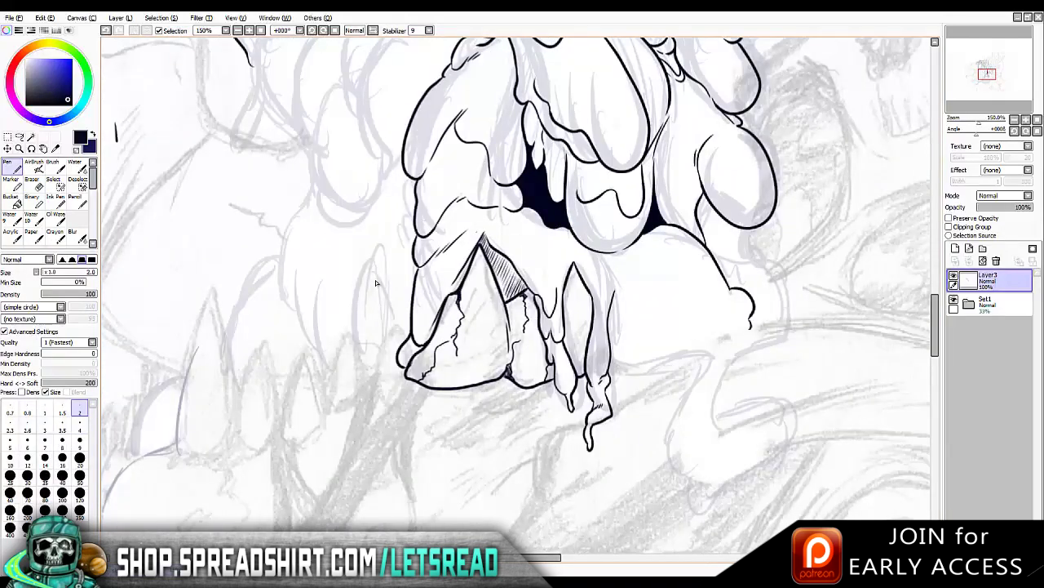
Set the brush size to 4 and ink the flowing gum folds above the large tooth and the dangling drips
{"action": "key", "text": "bracketright"}
{"action": "key", "text": "bracketright"}
{"action": "key", "text": "bracketright"}
{"action": "key", "text": "bracketright"}
{"action": "key", "text": "bracketright"}
{"action": "scroll", "coordinate": [376, 282], "scroll_direction": "up", "scroll_amount": 3}
{"action": "left_click_drag", "start_coordinate": [429, 282], "coordinate": [453, 292]}
{"action": "key", "text": "h"}
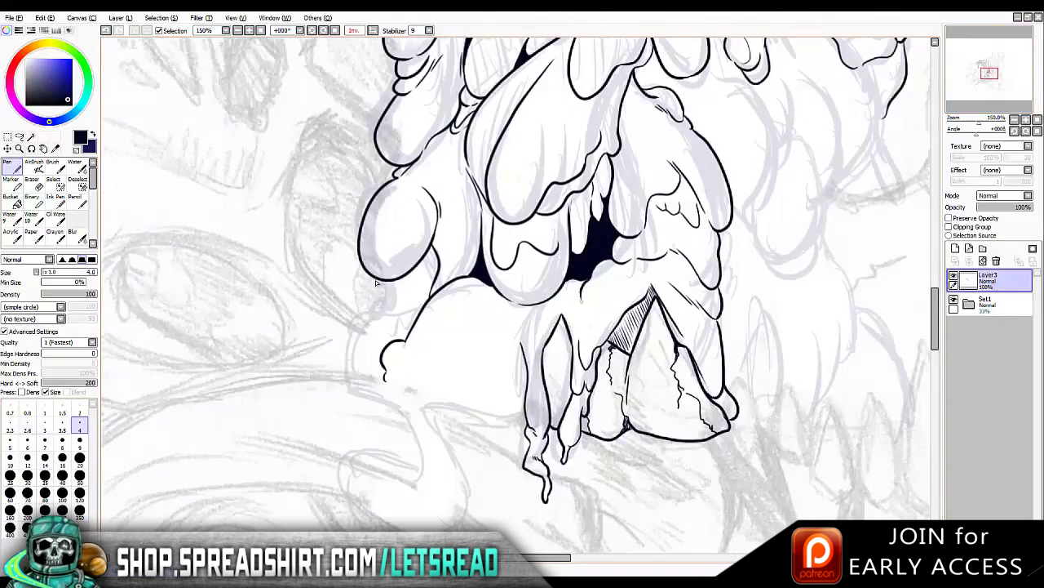
{"action": "left_click_drag", "start_coordinate": [581, 311], "coordinate": [604, 341]}
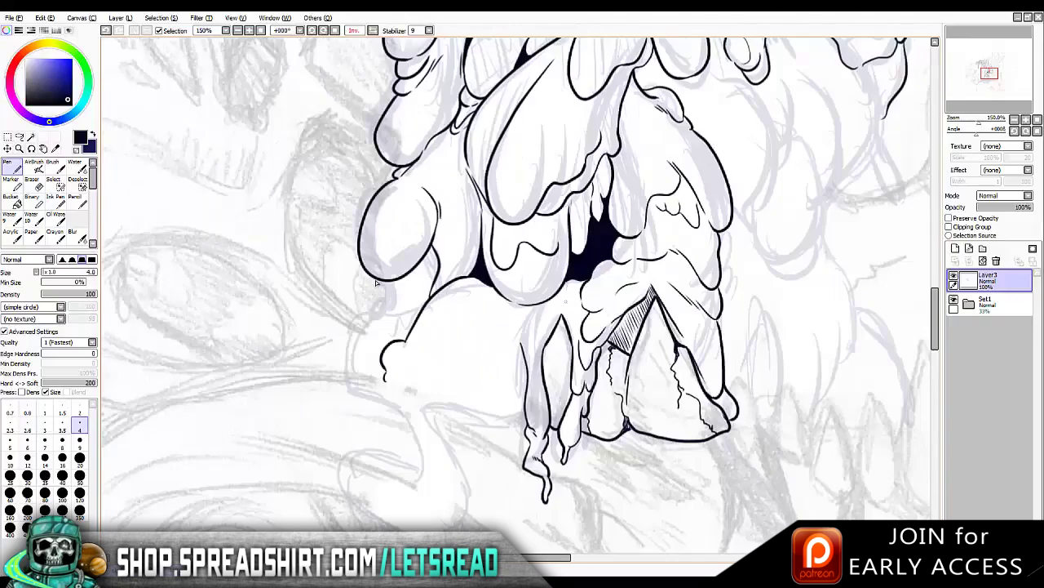
{"action": "left_click_drag", "start_coordinate": [555, 296], "coordinate": [531, 347]}
{"action": "scroll", "coordinate": [376, 282], "scroll_direction": "down", "scroll_amount": 1}
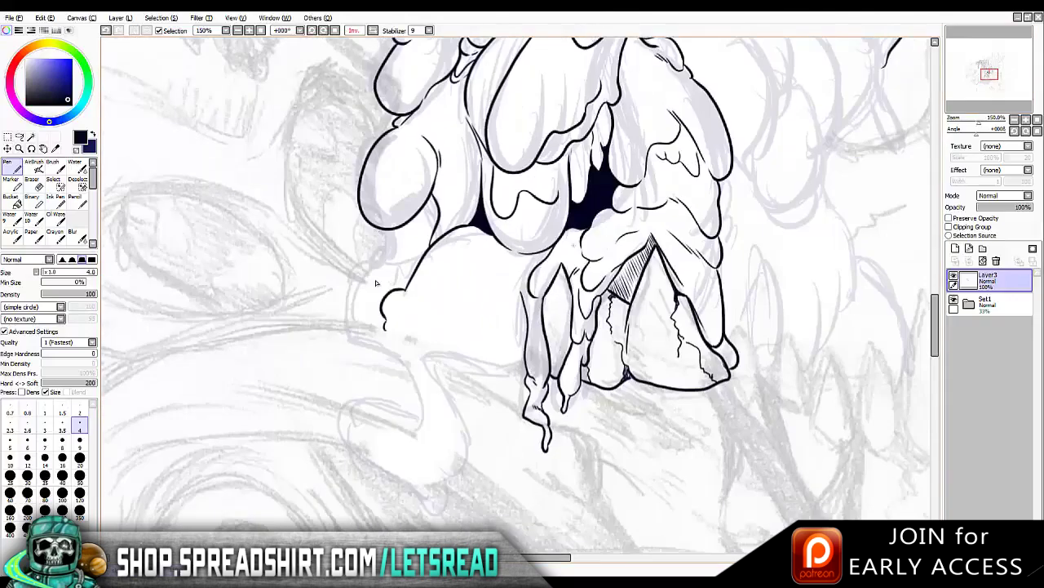
Ink rounded, bumpy folds and the lower edge of the gum mass beside the dangling drips, redrawing unsatisfactory strokes
{"action": "key", "text": "h"}
{"action": "key", "text": "h"}
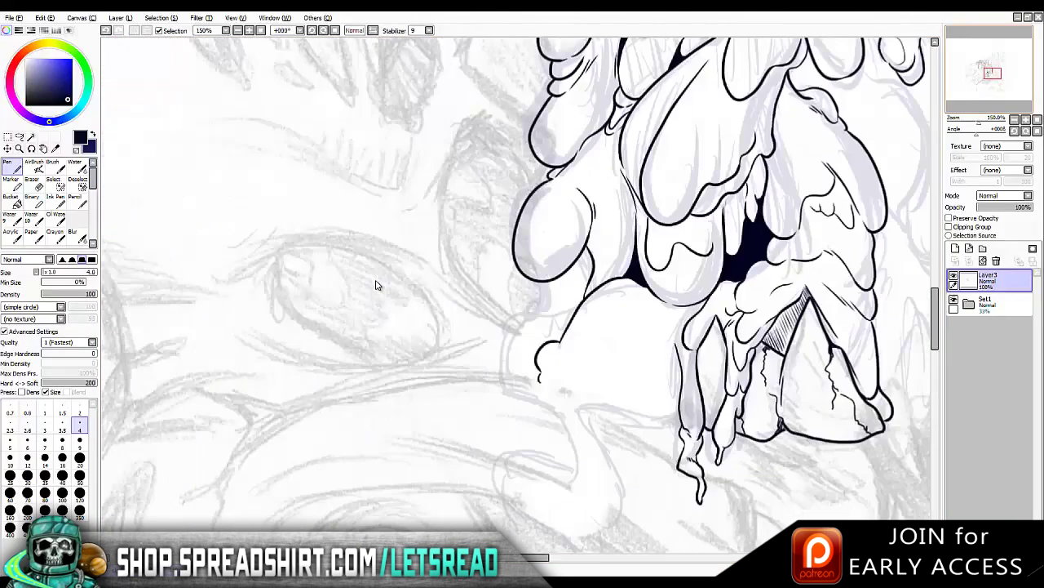
{"action": "mouse_move", "coordinate": [441, 263]}
{"action": "left_mouse_down"}
{"action": "mouse_move", "coordinate": [396, 327]}
{"action": "mouse_move", "coordinate": [476, 357]}
{"action": "left_mouse_up"}
{"action": "mouse_move", "coordinate": [390, 326]}
{"action": "left_mouse_down"}
{"action": "mouse_move", "coordinate": [359, 367]}
{"action": "mouse_move", "coordinate": [384, 390]}
{"action": "left_mouse_up"}
{"action": "key", "text": "h"}
{"action": "key", "text": "h"}
{"action": "key", "text": "h"}
{"action": "key", "text": "h"}
{"action": "key", "text": "ctrl+z"}
{"action": "mouse_move", "coordinate": [467, 368]}
{"action": "left_mouse_down"}
{"action": "mouse_move", "coordinate": [452, 403]}
{"action": "mouse_move", "coordinate": [477, 408]}
{"action": "left_mouse_up"}
{"action": "left_click_drag", "start_coordinate": [462, 361], "coordinate": [463, 373]}
{"action": "mouse_move", "coordinate": [422, 339]}
{"action": "left_mouse_down"}
{"action": "mouse_move", "coordinate": [400, 370]}
{"action": "mouse_move", "coordinate": [442, 390]}
{"action": "left_mouse_up"}
Ink the curved strand hanging below the gum mass and clean up its junction with the Eraser
{"action": "key", "text": "ctrl+z"}
{"action": "key", "text": "ctrl+z"}
{"action": "key", "text": "ctrl+z"}
{"action": "mouse_move", "coordinate": [351, 336]}
{"action": "left_mouse_down"}
{"action": "mouse_move", "coordinate": [361, 316]}
{"action": "mouse_move", "coordinate": [376, 325]}
{"action": "left_mouse_up"}
{"action": "key", "text": "ctrl+z"}
{"action": "left_click_drag", "start_coordinate": [331, 351], "coordinate": [369, 459]}
{"action": "mouse_move", "coordinate": [356, 366]}
{"action": "left_mouse_down"}
{"action": "mouse_move", "coordinate": [349, 387]}
{"action": "mouse_move", "coordinate": [354, 364]}
{"action": "left_mouse_up"}
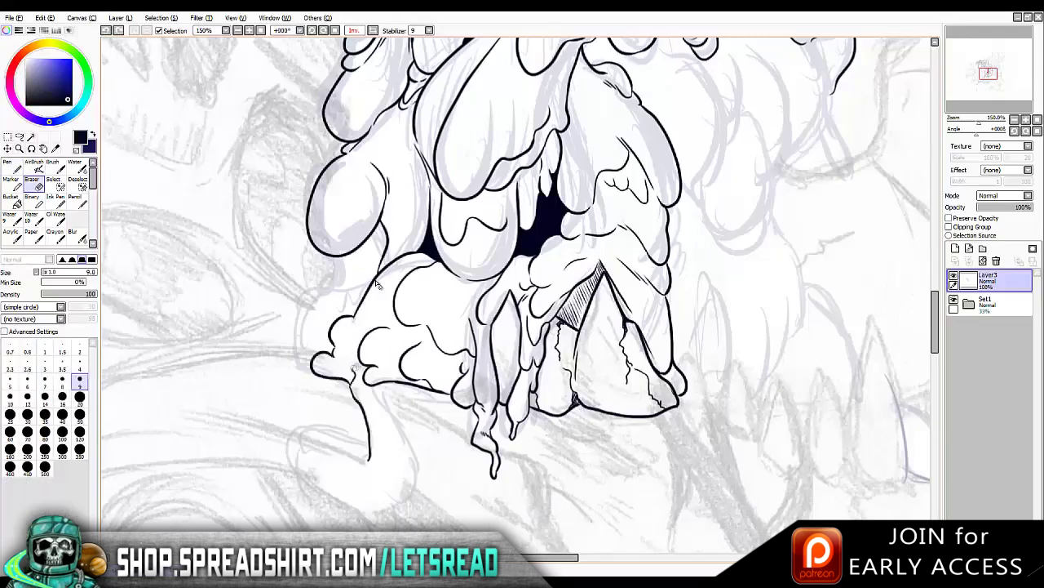
Ink the drooping lobe that runs from beneath the large rounded drip to the bumpy end of the gum
{"action": "scroll", "coordinate": [376, 283], "scroll_direction": "up", "scroll_amount": 3}
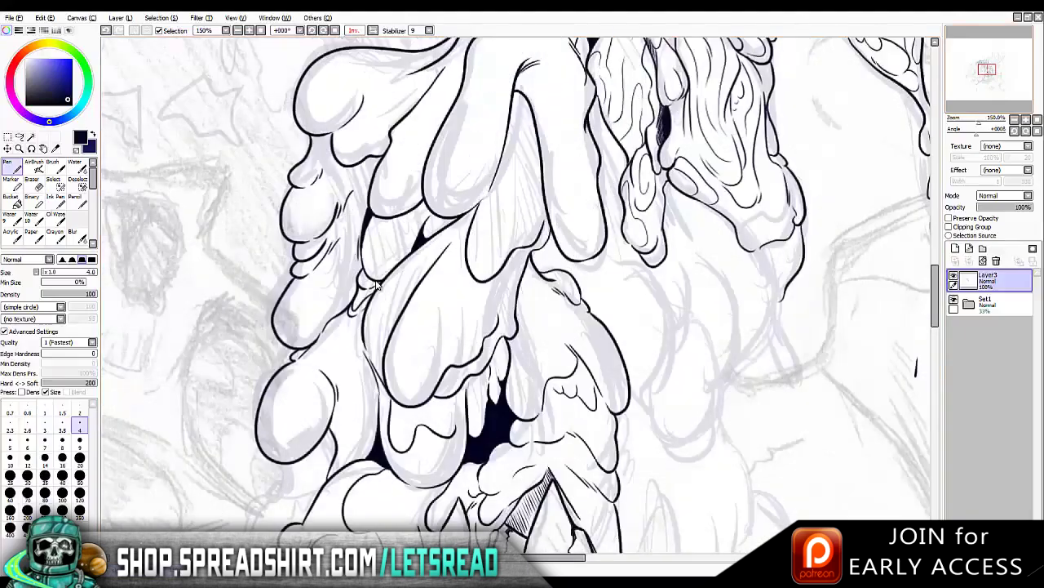
{"action": "mouse_move", "coordinate": [457, 311]}
{"action": "left_mouse_down"}
{"action": "mouse_move", "coordinate": [391, 347]}
{"action": "mouse_move", "coordinate": [429, 356]}
{"action": "left_mouse_up"}
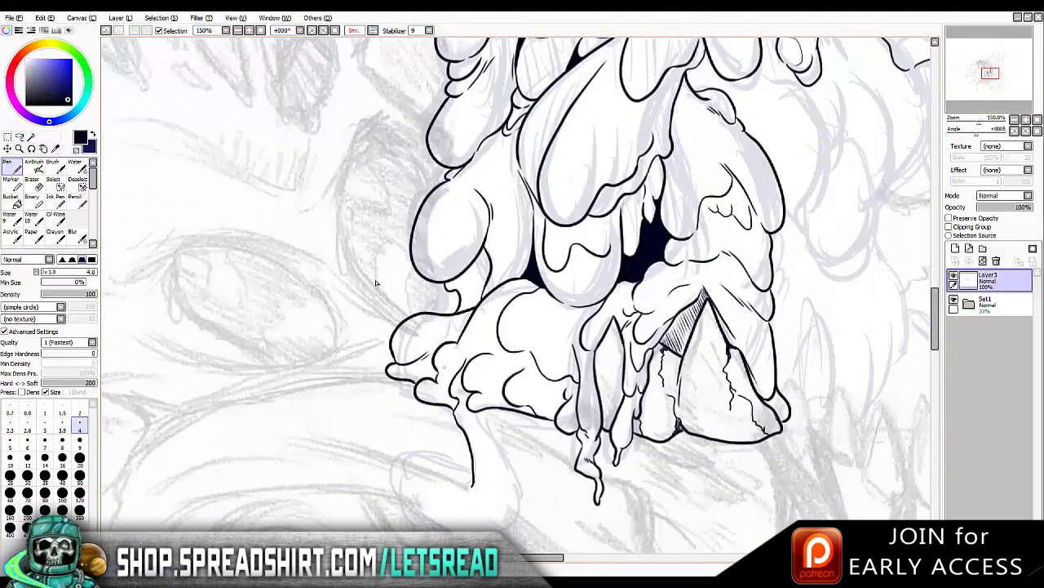
{"action": "scroll", "coordinate": [376, 283], "scroll_direction": "up", "scroll_amount": 5}
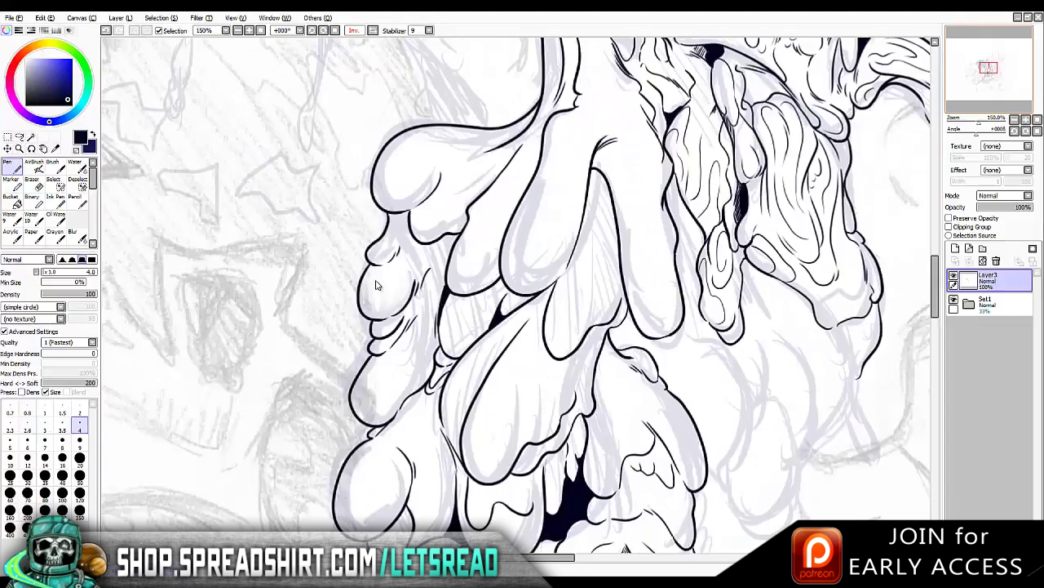
Ink the outer contour and inner flap of the rounded drip emerging behind the lobe above the large tooth
{"action": "scroll", "coordinate": [376, 283], "scroll_direction": "down", "scroll_amount": 5}
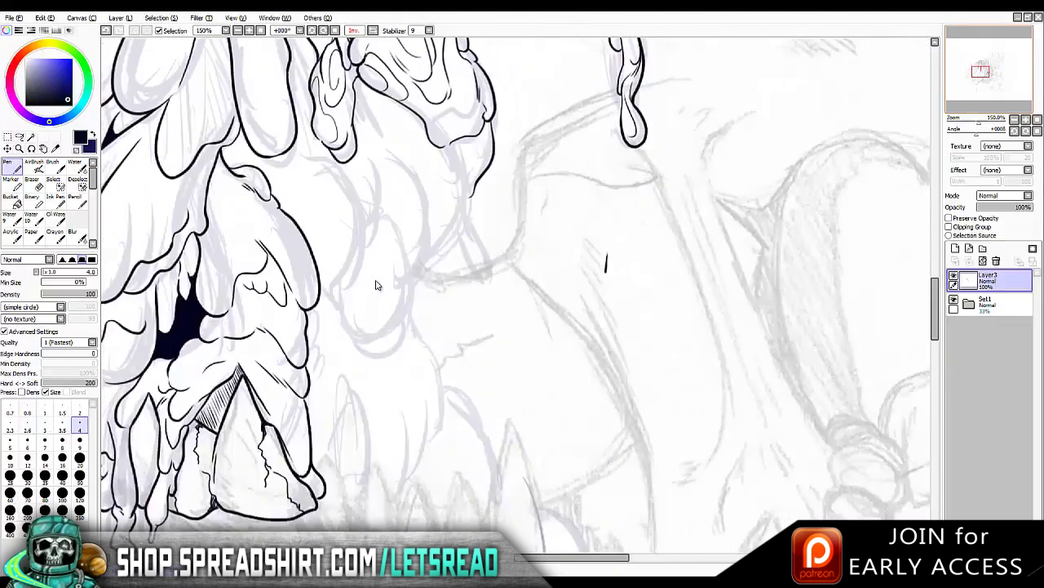
{"action": "scroll", "coordinate": [376, 283], "scroll_direction": "down", "scroll_amount": 2}
{"action": "scroll", "coordinate": [377, 283], "scroll_direction": "up", "scroll_amount": 2}
{"action": "mouse_move", "coordinate": [522, 200]}
{"action": "left_mouse_down"}
{"action": "mouse_move", "coordinate": [476, 241]}
{"action": "mouse_move", "coordinate": [475, 334]}
{"action": "mouse_move", "coordinate": [512, 313]}
{"action": "left_mouse_up"}
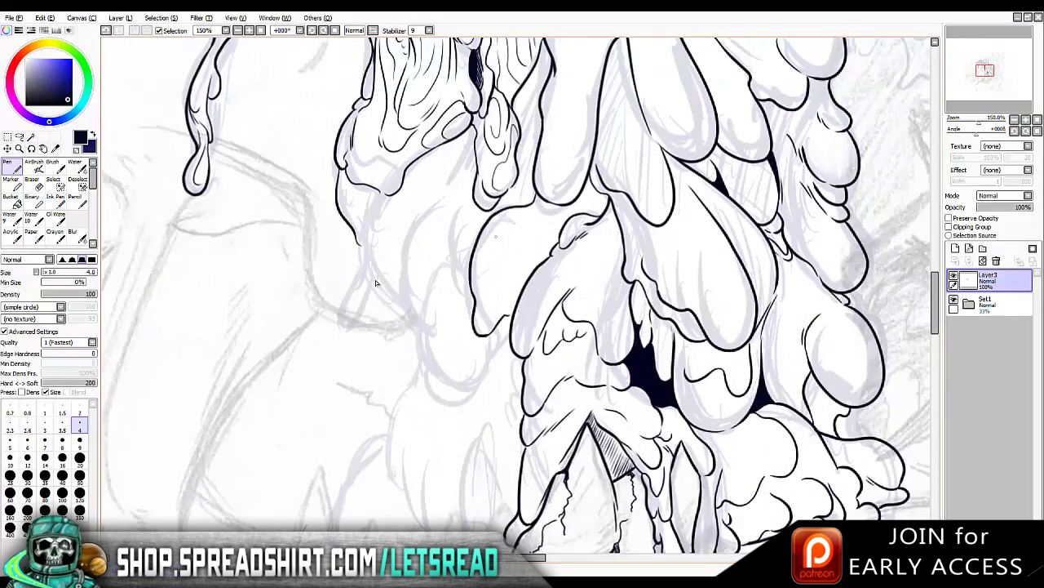
{"action": "left_click_drag", "start_coordinate": [510, 267], "coordinate": [556, 243]}
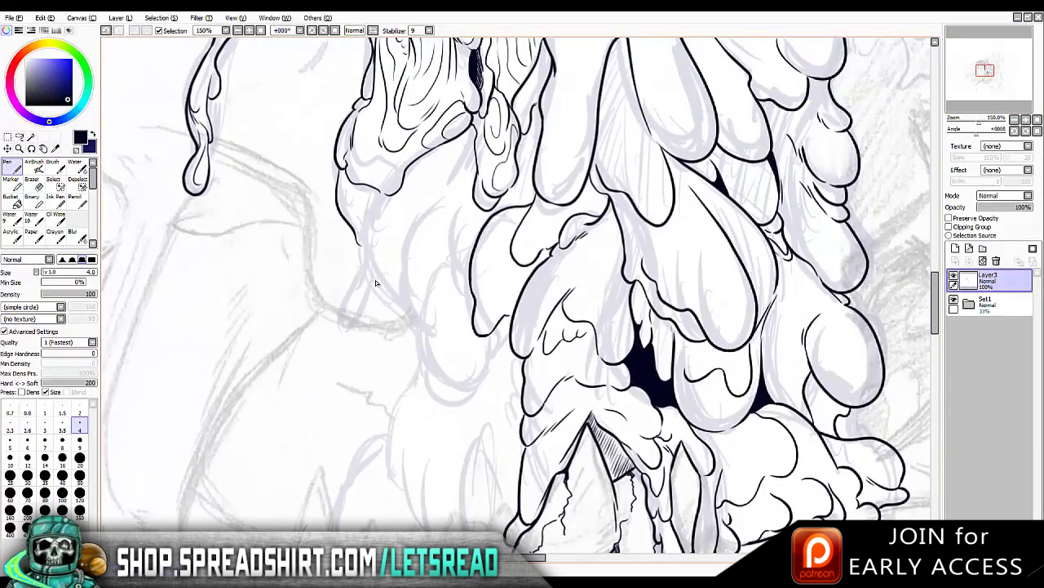
Fill the gap between the long upper drips with the dark ink colour
{"action": "scroll", "coordinate": [376, 283], "scroll_direction": "up", "scroll_amount": 5}
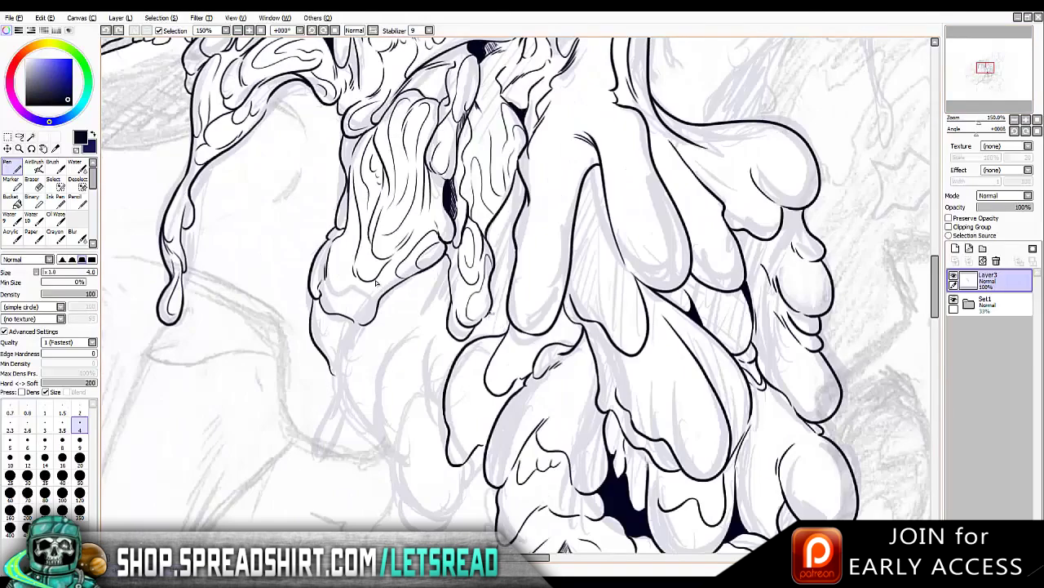
{"action": "scroll", "coordinate": [376, 283], "scroll_direction": "down", "scroll_amount": 2}
{"action": "scroll", "coordinate": [376, 283], "scroll_direction": "left", "scroll_amount": 3}
{"action": "key", "text": "b"}
{"action": "key", "text": "n"}
{"action": "scroll", "coordinate": [376, 283], "scroll_direction": "down", "scroll_amount": 4}
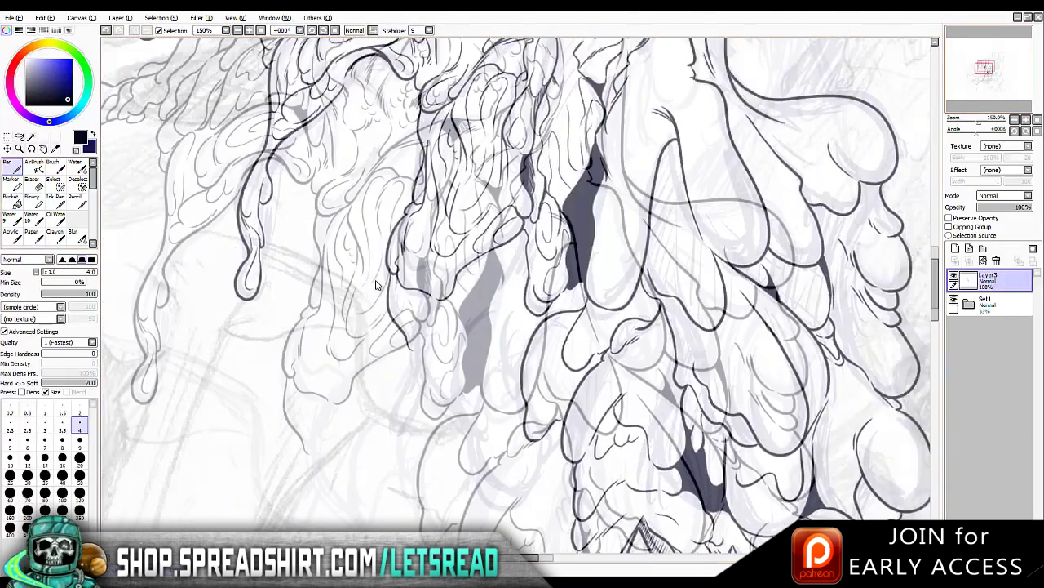
Ink the neighbouring layered drip with its wavy inner edge, and outline the rounded drip hanging beneath it
{"action": "scroll", "coordinate": [376, 283], "scroll_direction": "up", "scroll_amount": 4}
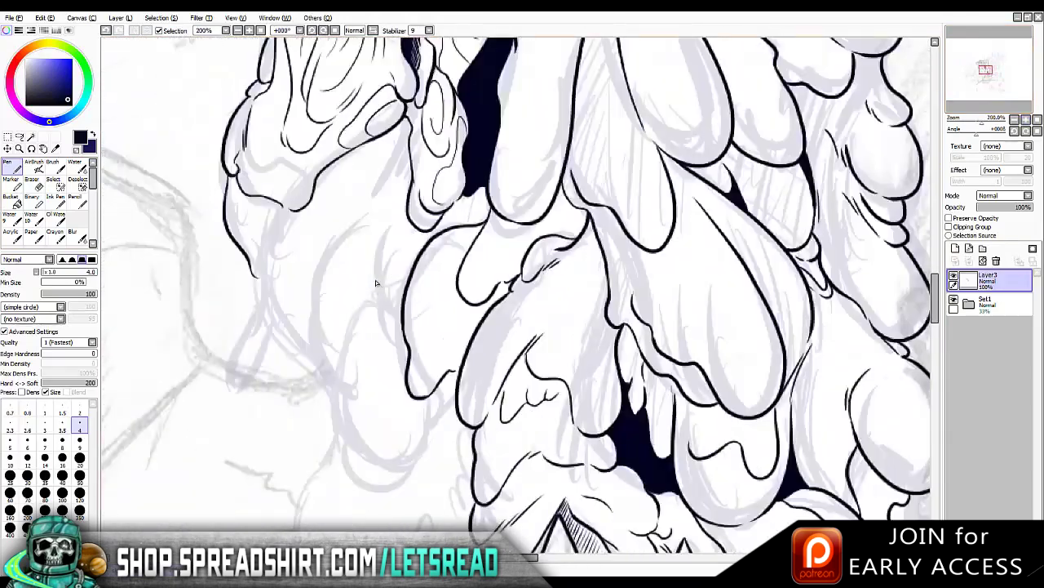
{"action": "mouse_move", "coordinate": [406, 219]}
{"action": "left_mouse_down"}
{"action": "mouse_move", "coordinate": [376, 283]}
{"action": "mouse_move", "coordinate": [386, 354]}
{"action": "left_mouse_up"}
{"action": "left_click_drag", "start_coordinate": [411, 269], "coordinate": [384, 308]}
{"action": "left_click_drag", "start_coordinate": [421, 231], "coordinate": [382, 298]}
{"action": "key", "text": "ctrl+z"}
{"action": "mouse_move", "coordinate": [354, 331]}
{"action": "left_mouse_down"}
{"action": "mouse_move", "coordinate": [329, 430]}
{"action": "mouse_move", "coordinate": [425, 480]}
{"action": "mouse_move", "coordinate": [454, 417]}
{"action": "left_mouse_up"}
{"action": "left_click_drag", "start_coordinate": [381, 287], "coordinate": [387, 297]}
{"action": "left_click_drag", "start_coordinate": [434, 383], "coordinate": [449, 431]}
{"action": "scroll", "coordinate": [377, 281], "scroll_direction": "down", "scroll_amount": 2}
{"action": "left_click_drag", "start_coordinate": [357, 303], "coordinate": [348, 331]}
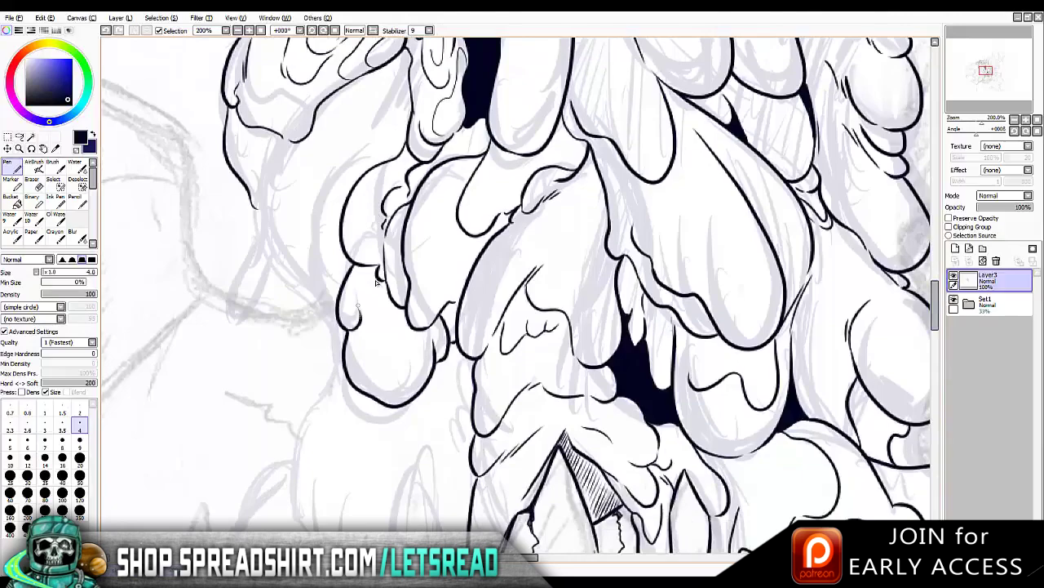
Ink the small inner drips running over the lower rounded drip, undoing the last stroke
{"action": "mouse_move", "coordinate": [354, 289]}
{"action": "left_mouse_down"}
{"action": "mouse_move", "coordinate": [388, 298]}
{"action": "mouse_move", "coordinate": [386, 364]}
{"action": "left_mouse_up"}
{"action": "mouse_move", "coordinate": [388, 306]}
{"action": "left_mouse_down"}
{"action": "mouse_move", "coordinate": [392, 364]}
{"action": "mouse_move", "coordinate": [424, 336]}
{"action": "left_mouse_up"}
{"action": "scroll", "coordinate": [376, 282], "scroll_direction": "down", "scroll_amount": 2}
{"action": "key", "text": "ctrl+z"}
{"action": "scroll", "coordinate": [376, 282], "scroll_direction": "left", "scroll_amount": 4}
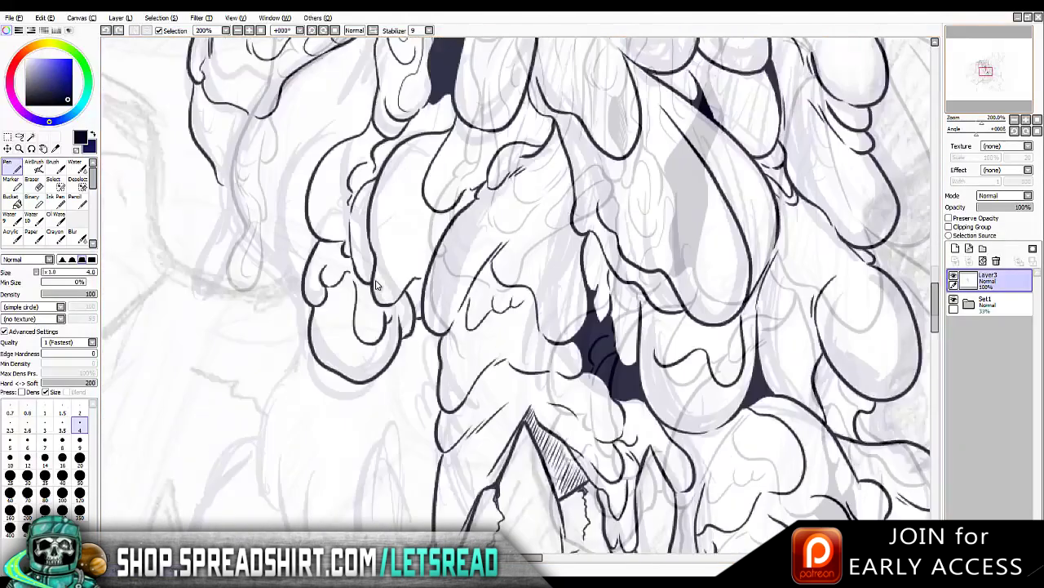
Ink the bumpy gum contour and its long side edge below the rounded drip, down toward the small teeth
{"action": "mouse_move", "coordinate": [516, 267]}
{"action": "left_mouse_down"}
{"action": "mouse_move", "coordinate": [514, 320]}
{"action": "mouse_move", "coordinate": [537, 333]}
{"action": "left_mouse_up"}
{"action": "mouse_move", "coordinate": [540, 330]}
{"action": "left_mouse_down"}
{"action": "mouse_move", "coordinate": [587, 369]}
{"action": "mouse_move", "coordinate": [604, 320]}
{"action": "left_mouse_up"}
{"action": "key", "text": "ctrl+z"}
{"action": "mouse_move", "coordinate": [506, 305]}
{"action": "left_mouse_down"}
{"action": "mouse_move", "coordinate": [476, 350]}
{"action": "mouse_move", "coordinate": [487, 444]}
{"action": "left_mouse_up"}
{"action": "scroll", "coordinate": [376, 283], "scroll_direction": "down", "scroll_amount": 3}
{"action": "left_click_drag", "start_coordinate": [499, 211], "coordinate": [486, 376]}
{"action": "scroll", "coordinate": [376, 282], "scroll_direction": "down", "scroll_amount": 2}
{"action": "mouse_move", "coordinate": [621, 275]}
{"action": "left_mouse_down"}
{"action": "mouse_move", "coordinate": [590, 366]}
{"action": "mouse_move", "coordinate": [607, 384]}
{"action": "mouse_move", "coordinate": [656, 354]}
{"action": "left_mouse_up"}
{"action": "key", "text": "ctrl+z"}
{"action": "scroll", "coordinate": [377, 285], "scroll_direction": "down", "scroll_amount": 2}
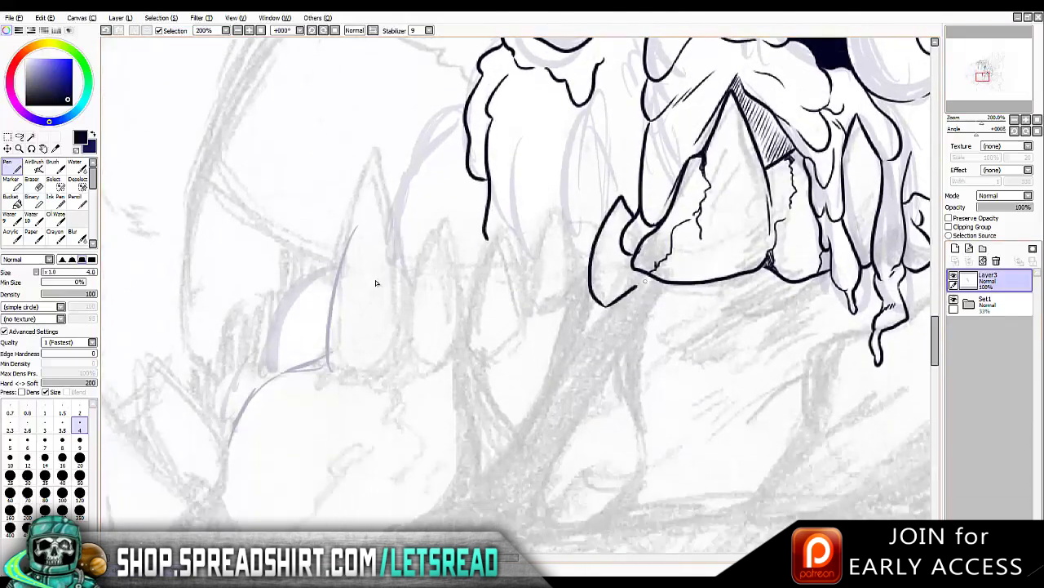
{"action": "scroll", "coordinate": [376, 283], "scroll_direction": "up", "scroll_amount": 2}
{"action": "key", "text": "ctrl+z"}
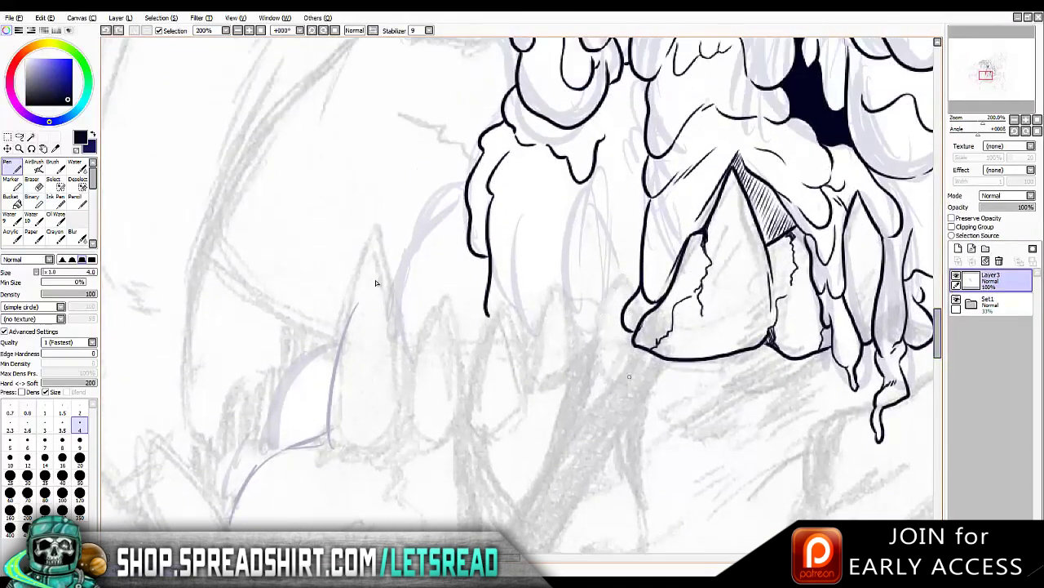
{"action": "key", "text": "ctrl+z"}
{"action": "mouse_move", "coordinate": [622, 276]}
{"action": "left_mouse_down"}
{"action": "mouse_move", "coordinate": [601, 339]}
{"action": "mouse_move", "coordinate": [601, 306]}
{"action": "mouse_move", "coordinate": [603, 356]}
{"action": "mouse_move", "coordinate": [633, 343]}
{"action": "left_mouse_up"}
{"action": "key", "text": "ctrl+z"}
{"action": "key", "text": "ctrl+z"}
{"action": "key", "text": "ctrl+z"}
{"action": "key", "text": "ctrl+z"}
{"action": "key", "text": "ctrl+z"}
Ink the small curved tooth beside the base of the large tooth, redrawing its edges
{"action": "mouse_move", "coordinate": [622, 273]}
{"action": "left_mouse_down"}
{"action": "mouse_move", "coordinate": [597, 324]}
{"action": "mouse_move", "coordinate": [602, 308]}
{"action": "mouse_move", "coordinate": [630, 367]}
{"action": "left_mouse_up"}
{"action": "key", "text": "ctrl+z"}
{"action": "mouse_move", "coordinate": [632, 330]}
{"action": "left_mouse_down"}
{"action": "mouse_move", "coordinate": [625, 375]}
{"action": "mouse_move", "coordinate": [609, 375]}
{"action": "left_mouse_up"}
{"action": "key", "text": "ctrl+z"}
{"action": "key", "text": "ctrl+z"}
{"action": "left_click_drag", "start_coordinate": [620, 364], "coordinate": [636, 342]}
Ink the wavy drip and the rounded, pointed-top lobe above the small curved tooth, finishing the tooth's lower edge
{"action": "scroll", "coordinate": [376, 283], "scroll_direction": "down", "scroll_amount": 3}
{"action": "scroll", "coordinate": [376, 282], "scroll_direction": "up", "scroll_amount": 4}
{"action": "left_click_drag", "start_coordinate": [604, 194], "coordinate": [605, 277]}
{"action": "key", "text": "ctrl+z"}
{"action": "mouse_move", "coordinate": [581, 234]}
{"action": "left_mouse_down"}
{"action": "mouse_move", "coordinate": [558, 341]}
{"action": "mouse_move", "coordinate": [604, 305]}
{"action": "left_mouse_up"}
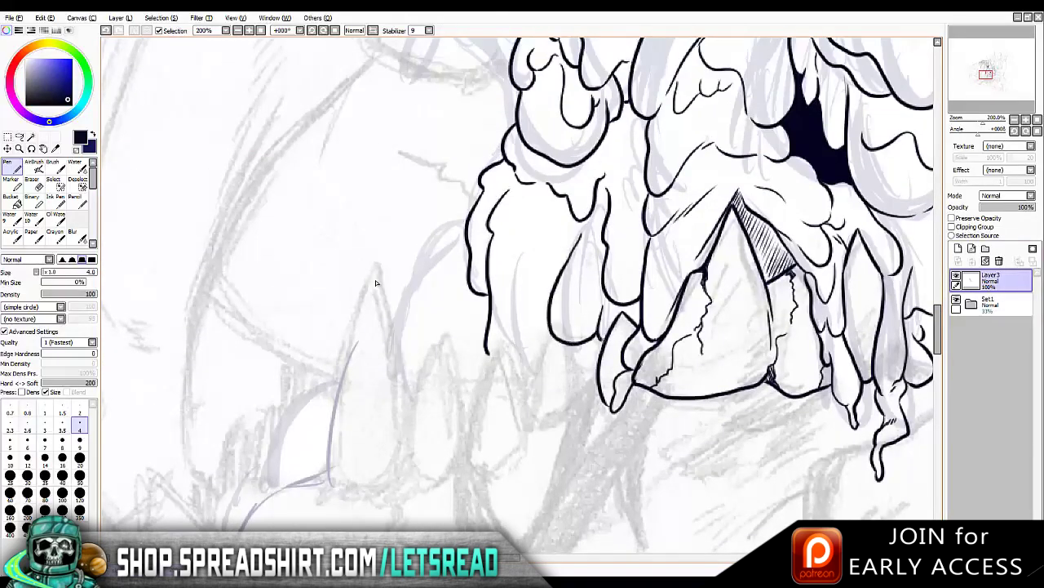
{"action": "mouse_move", "coordinate": [577, 344]}
{"action": "left_mouse_down"}
{"action": "mouse_move", "coordinate": [573, 392]}
{"action": "mouse_move", "coordinate": [602, 404]}
{"action": "left_mouse_up"}
Ink the tooth beneath the rounded lobe, undoing and redrawing its sides
{"action": "scroll", "coordinate": [532, 378], "scroll_direction": "down", "scroll_amount": 1}
{"action": "mouse_move", "coordinate": [552, 281]}
{"action": "left_mouse_down"}
{"action": "mouse_move", "coordinate": [533, 330]}
{"action": "mouse_move", "coordinate": [531, 382]}
{"action": "left_mouse_up"}
{"action": "key", "text": "ctrl+z"}
{"action": "key", "text": "ctrl+z"}
{"action": "mouse_move", "coordinate": [551, 281]}
{"action": "left_mouse_down"}
{"action": "mouse_move", "coordinate": [535, 377]}
{"action": "mouse_move", "coordinate": [583, 342]}
{"action": "left_mouse_up"}
{"action": "scroll", "coordinate": [375, 284], "scroll_direction": "down", "scroll_amount": 1}
{"action": "mouse_move", "coordinate": [532, 317]}
{"action": "left_mouse_down"}
{"action": "mouse_move", "coordinate": [493, 259]}
{"action": "mouse_move", "coordinate": [506, 238]}
{"action": "mouse_move", "coordinate": [480, 372]}
{"action": "mouse_move", "coordinate": [515, 374]}
{"action": "mouse_move", "coordinate": [517, 346]}
{"action": "left_mouse_up"}
{"action": "key", "text": "ctrl+z"}
{"action": "key", "text": "ctrl+z"}
Ink the row of three pointed teeth extending outward to the longest front tooth
{"action": "key", "text": "h"}
{"action": "mouse_move", "coordinate": [482, 225]}
{"action": "left_mouse_down"}
{"action": "mouse_move", "coordinate": [504, 327]}
{"action": "mouse_move", "coordinate": [459, 276]}
{"action": "mouse_move", "coordinate": [470, 244]}
{"action": "mouse_move", "coordinate": [454, 363]}
{"action": "mouse_move", "coordinate": [506, 350]}
{"action": "left_mouse_up"}
{"action": "mouse_move", "coordinate": [418, 145]}
{"action": "left_mouse_down"}
{"action": "mouse_move", "coordinate": [447, 359]}
{"action": "mouse_move", "coordinate": [390, 255]}
{"action": "mouse_move", "coordinate": [372, 381]}
{"action": "mouse_move", "coordinate": [400, 395]}
{"action": "mouse_move", "coordinate": [444, 363]}
{"action": "mouse_move", "coordinate": [447, 323]}
{"action": "left_mouse_up"}
{"action": "key", "text": "ctrl+z"}
{"action": "key", "text": "ctrl+z"}
{"action": "key", "text": "ctrl+z"}
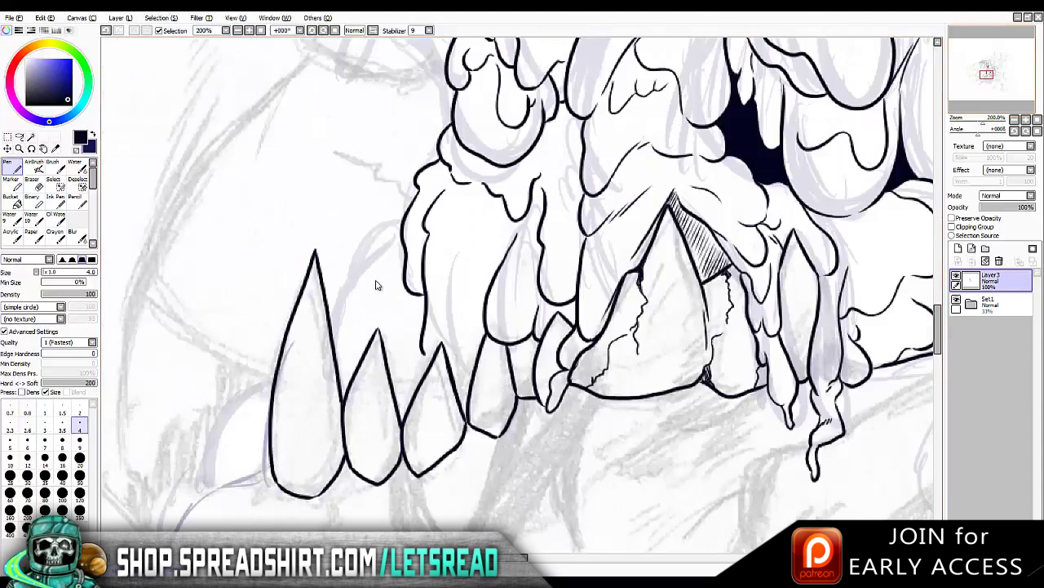
Set the brush size to 2 and ink jagged cracks down the row of pointed teeth
{"action": "left_click", "coordinate": [79, 408]}
{"action": "left_click_drag", "start_coordinate": [350, 162], "coordinate": [353, 194]}
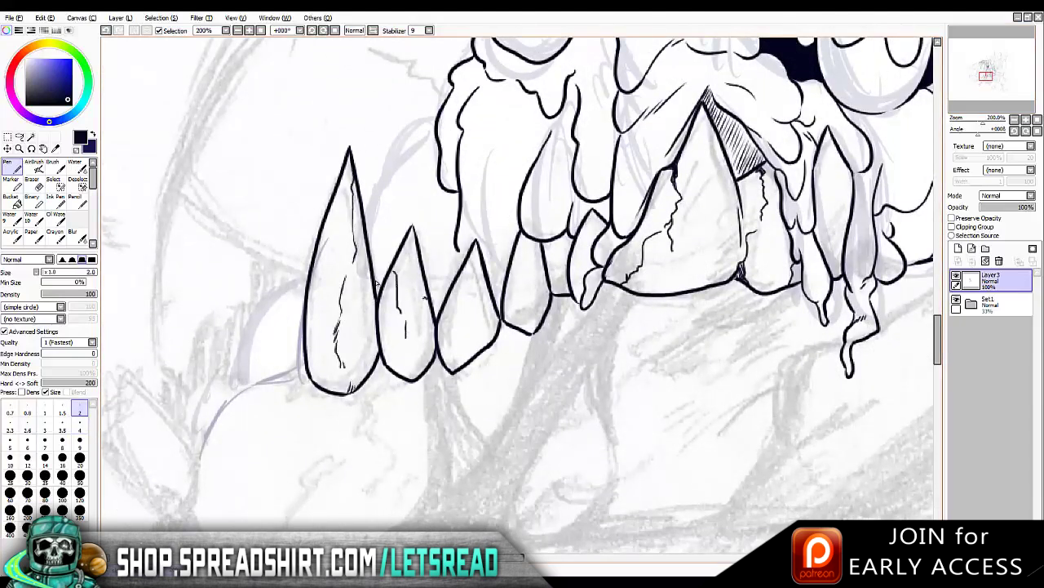
{"action": "left_click_drag", "start_coordinate": [408, 363], "coordinate": [412, 379]}
{"action": "left_click_drag", "start_coordinate": [407, 322], "coordinate": [409, 333]}
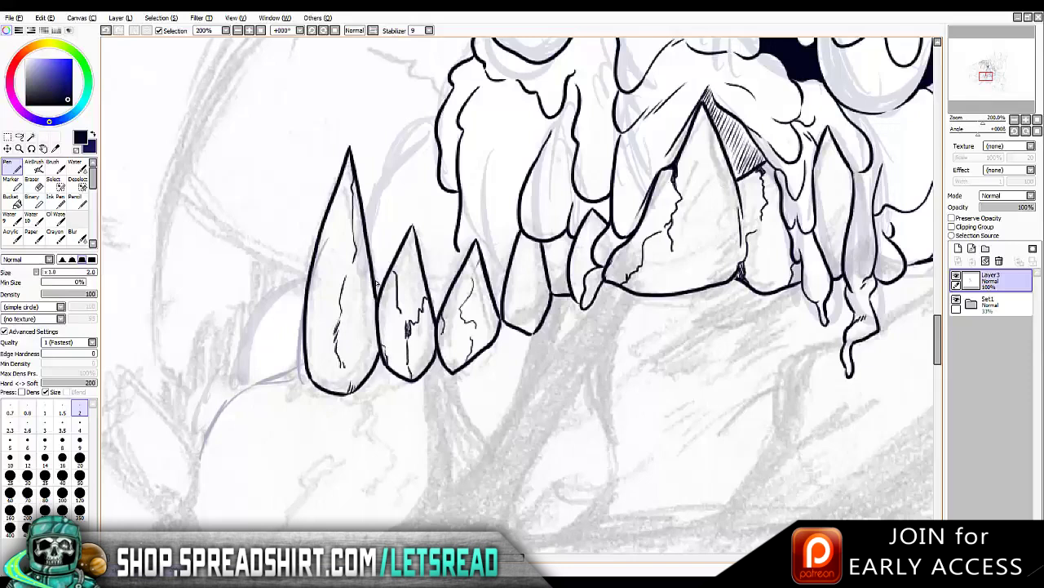
{"action": "left_click_drag", "start_coordinate": [461, 326], "coordinate": [463, 356]}
{"action": "key", "text": "ctrl+z"}
Set the brush size to 4 and ink the gum contour and drips behind the row of pointed teeth
{"action": "left_click", "coordinate": [79, 425]}
{"action": "mouse_move", "coordinate": [489, 294]}
{"action": "left_mouse_down"}
{"action": "mouse_move", "coordinate": [521, 322]}
{"action": "mouse_move", "coordinate": [655, 381]}
{"action": "left_mouse_up"}
{"action": "mouse_move", "coordinate": [600, 237]}
{"action": "left_mouse_down"}
{"action": "mouse_move", "coordinate": [541, 287]}
{"action": "mouse_move", "coordinate": [532, 318]}
{"action": "left_mouse_up"}
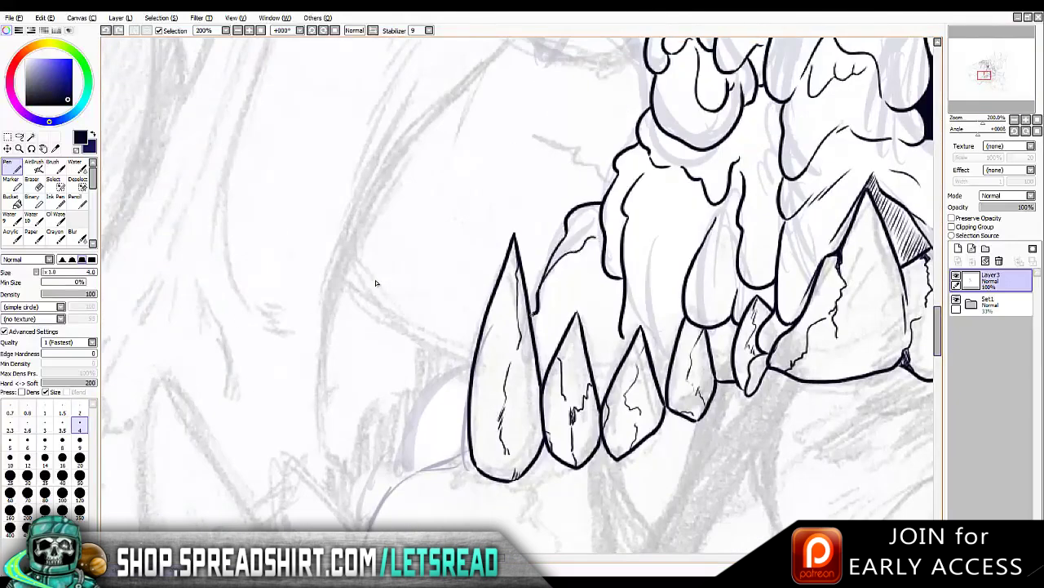
{"action": "left_click_drag", "start_coordinate": [591, 261], "coordinate": [566, 323]}
{"action": "left_click_drag", "start_coordinate": [675, 222], "coordinate": [669, 288]}
{"action": "left_click_drag", "start_coordinate": [377, 283], "coordinate": [238, 420]}
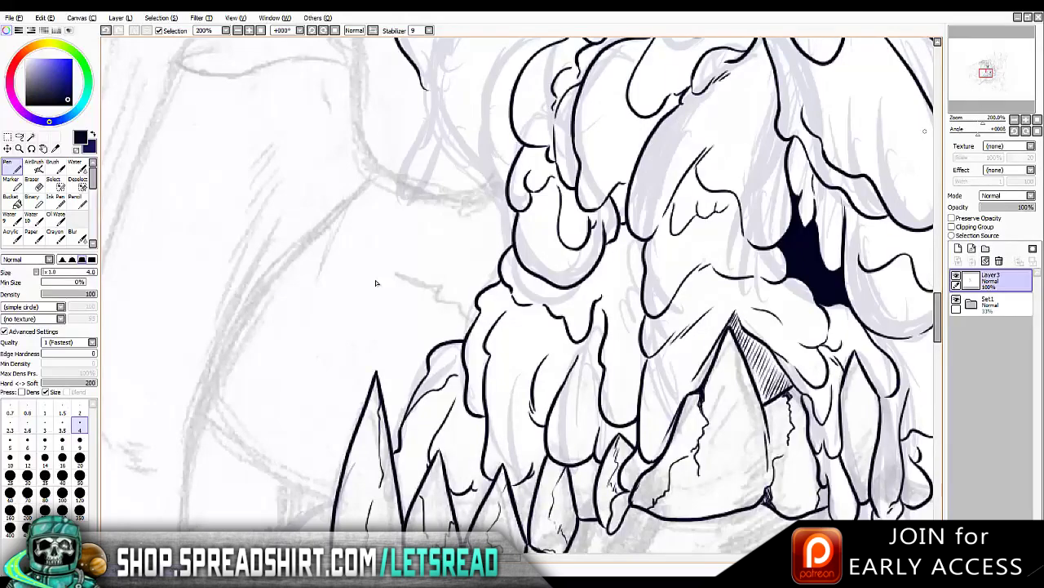
Ink the long drips and bumpy outer edge connecting the upper melted skin to the layered lobes below
{"action": "scroll", "coordinate": [375, 284], "scroll_direction": "up", "scroll_amount": 5}
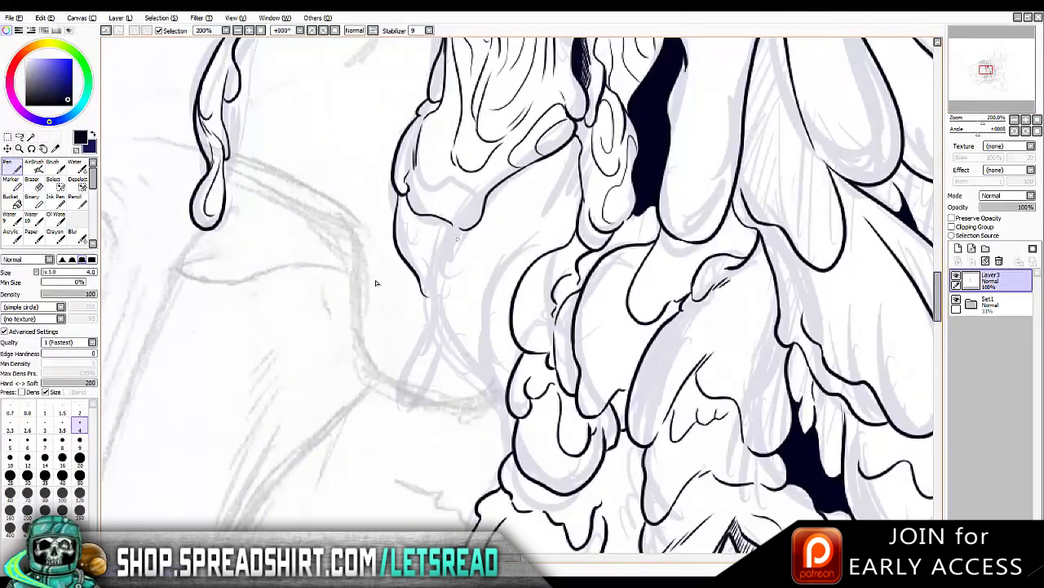
{"action": "mouse_move", "coordinate": [432, 312]}
{"action": "left_mouse_down"}
{"action": "mouse_move", "coordinate": [433, 340]}
{"action": "mouse_move", "coordinate": [461, 369]}
{"action": "left_mouse_up"}
{"action": "mouse_move", "coordinate": [535, 179]}
{"action": "left_mouse_down"}
{"action": "mouse_move", "coordinate": [483, 359]}
{"action": "mouse_move", "coordinate": [488, 392]}
{"action": "left_mouse_up"}
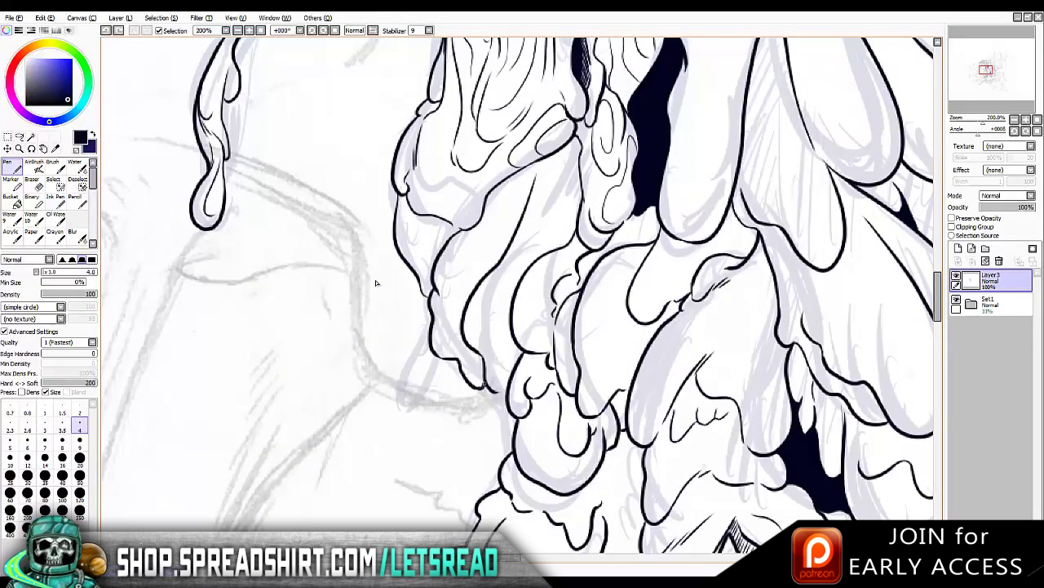
{"action": "left_click_drag", "start_coordinate": [496, 379], "coordinate": [503, 447]}
{"action": "mouse_move", "coordinate": [578, 153]}
{"action": "left_mouse_down"}
{"action": "mouse_move", "coordinate": [546, 255]}
{"action": "mouse_move", "coordinate": [519, 282]}
{"action": "left_mouse_up"}
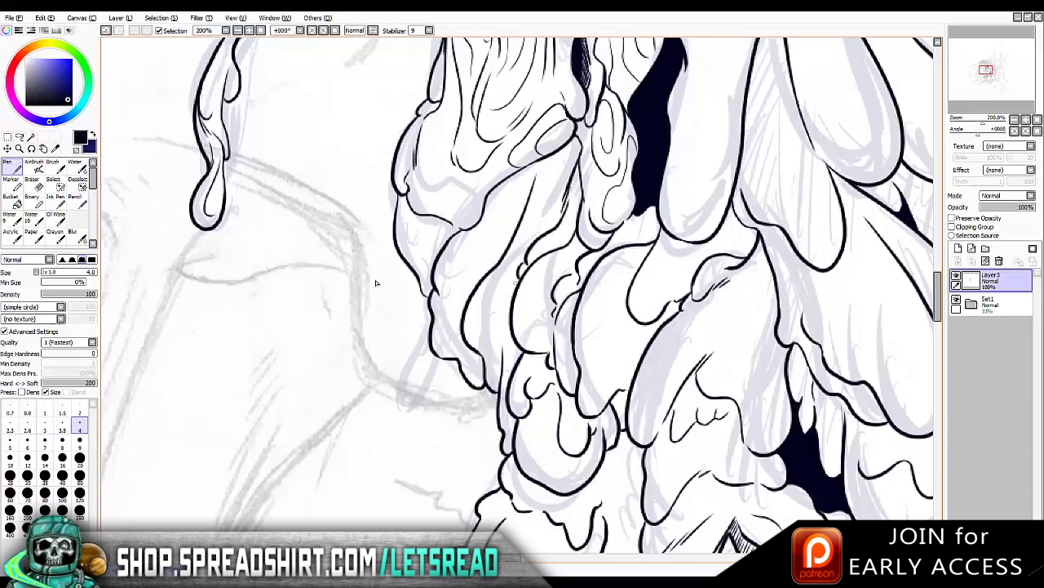
{"action": "mouse_move", "coordinate": [534, 162]}
{"action": "left_mouse_down"}
{"action": "mouse_move", "coordinate": [508, 204]}
{"action": "mouse_move", "coordinate": [509, 243]}
{"action": "mouse_move", "coordinate": [446, 303]}
{"action": "mouse_move", "coordinate": [447, 361]}
{"action": "left_mouse_up"}
Review the whole drawing, and examine the uninked sketch beside the top of the finished line art
{"action": "key", "text": "minus"}
{"action": "key", "text": "minus"}
{"action": "key", "text": "minus"}
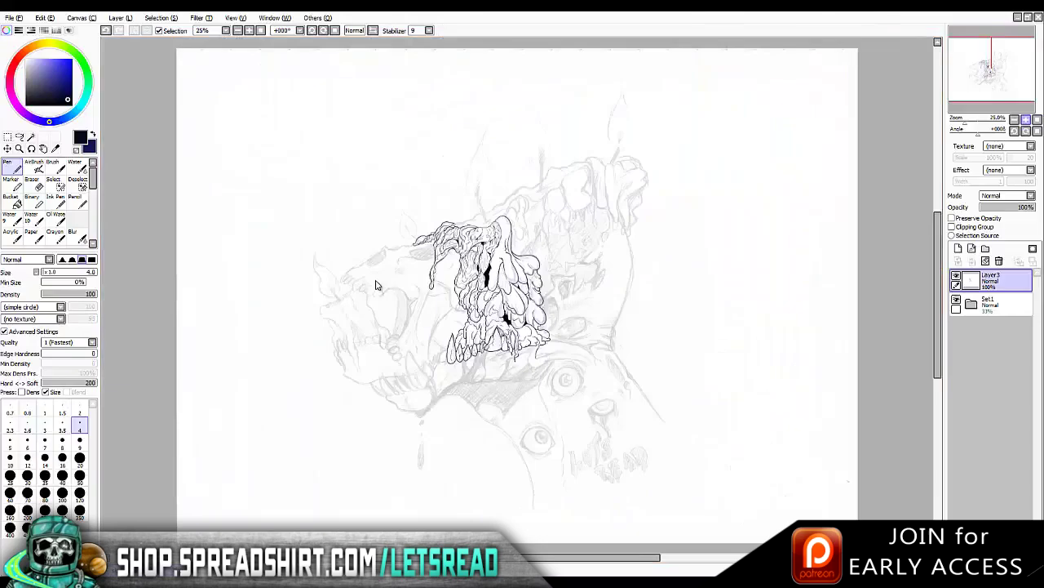
{"action": "key", "text": "plus"}
{"action": "key", "text": "plus"}
{"action": "key", "text": "plus"}
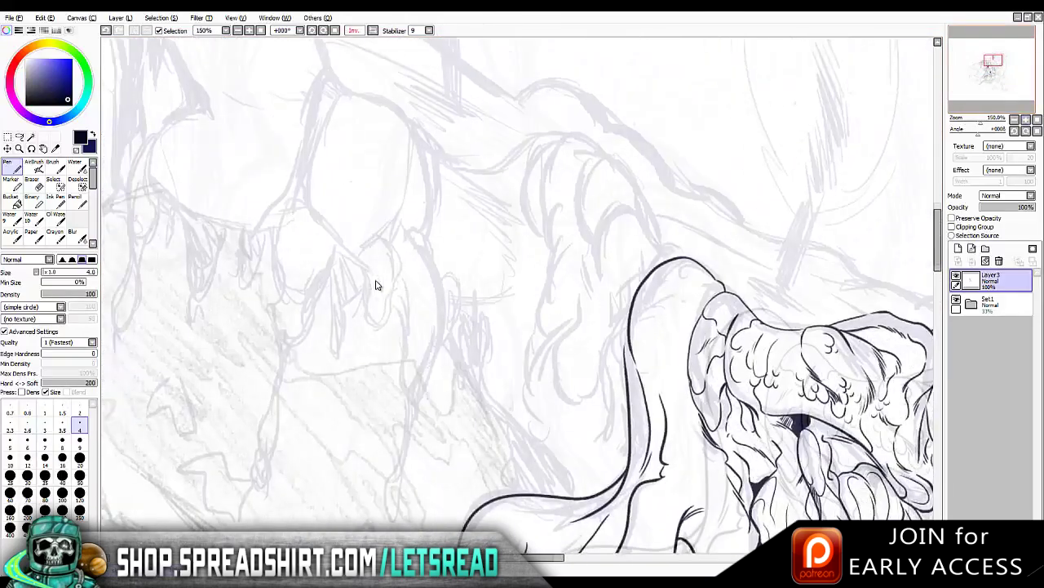
Ink the first rounded hump beyond the finished skin, with its bumpy drips and the scalloped edge below it
{"action": "left_click_drag", "start_coordinate": [734, 342], "coordinate": [213, 416]}
{"action": "left_click_drag", "start_coordinate": [423, 333], "coordinate": [493, 341]}
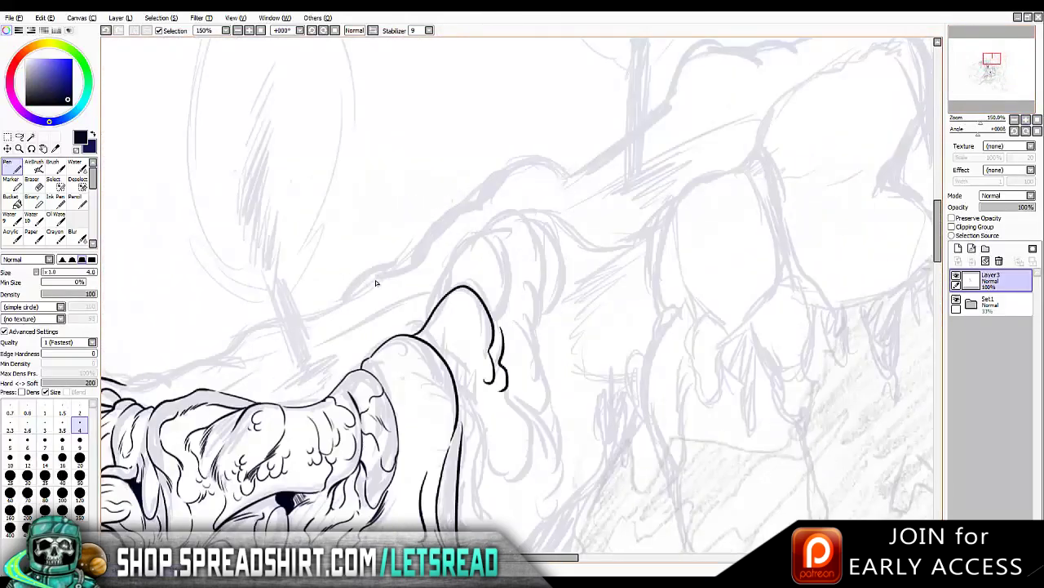
{"action": "key", "text": "Insert"}
{"action": "left_click_drag", "start_coordinate": [571, 327], "coordinate": [571, 179]}
{"action": "mouse_move", "coordinate": [530, 235]}
{"action": "left_mouse_down"}
{"action": "mouse_move", "coordinate": [521, 253]}
{"action": "mouse_move", "coordinate": [534, 321]}
{"action": "left_mouse_up"}
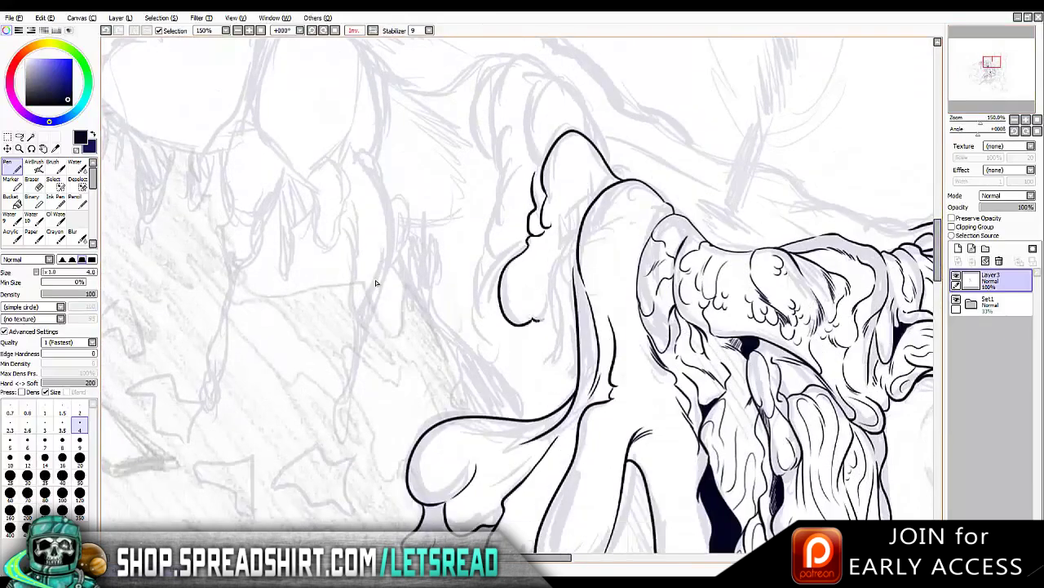
{"action": "left_click_drag", "start_coordinate": [576, 237], "coordinate": [535, 416]}
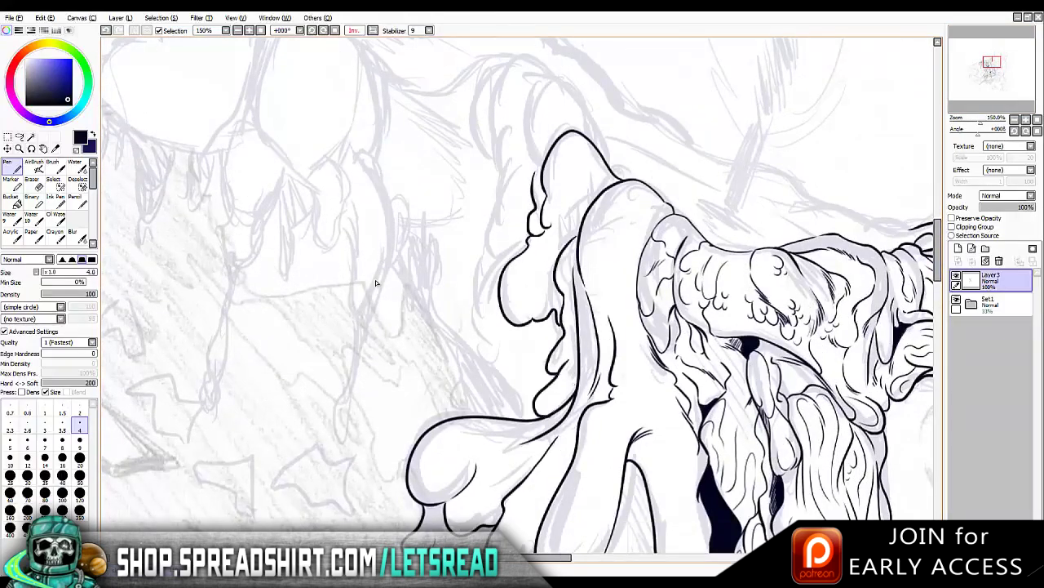
{"action": "left_click_drag", "start_coordinate": [571, 245], "coordinate": [572, 334]}
Ink two more overlapping humps behind the first one, each with wavy drips running down its outer side
{"action": "key", "text": "Insert"}
{"action": "mouse_move", "coordinate": [426, 259]}
{"action": "left_mouse_down"}
{"action": "mouse_move", "coordinate": [424, 243]}
{"action": "mouse_move", "coordinate": [512, 220]}
{"action": "mouse_move", "coordinate": [516, 292]}
{"action": "left_mouse_up"}
{"action": "left_click_drag", "start_coordinate": [500, 178], "coordinate": [516, 220]}
{"action": "key", "text": "ctrl+z"}
{"action": "key", "text": "ctrl+z"}
{"action": "mouse_move", "coordinate": [472, 151]}
{"action": "left_mouse_down"}
{"action": "mouse_move", "coordinate": [502, 175]}
{"action": "mouse_move", "coordinate": [522, 144]}
{"action": "left_mouse_up"}
{"action": "key", "text": "ctrl+z"}
{"action": "left_click_drag", "start_coordinate": [522, 143], "coordinate": [545, 277]}
{"action": "key", "text": "Insert"}
{"action": "left_click_drag", "start_coordinate": [513, 229], "coordinate": [490, 323]}
{"action": "scroll", "coordinate": [375, 283], "scroll_direction": "down", "scroll_amount": 1}
{"action": "left_click_drag", "start_coordinate": [517, 258], "coordinate": [481, 319]}
{"action": "mouse_move", "coordinate": [520, 284]}
{"action": "left_mouse_down"}
{"action": "mouse_move", "coordinate": [486, 324]}
{"action": "mouse_move", "coordinate": [476, 365]}
{"action": "left_mouse_up"}
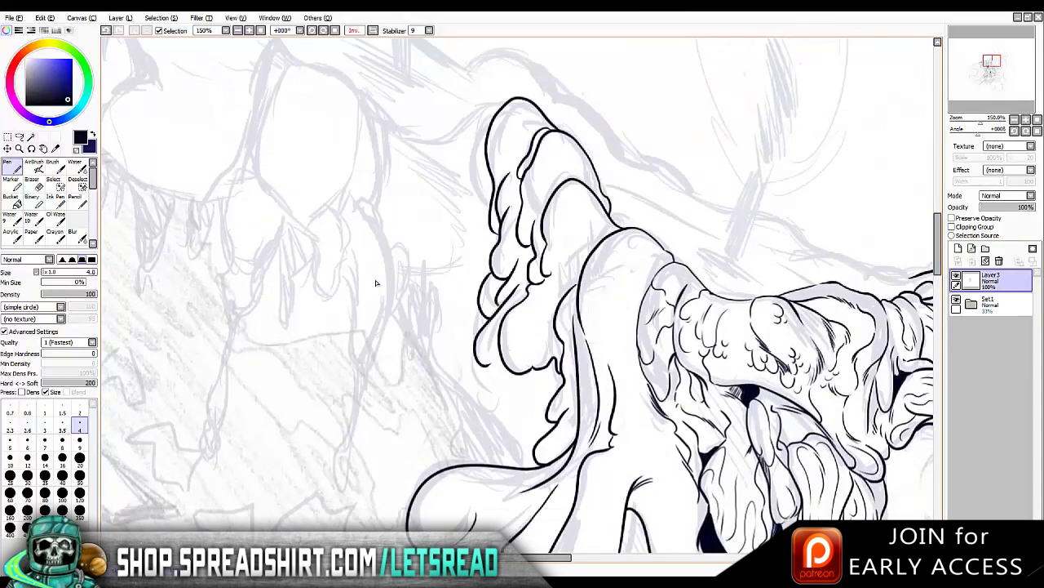
Ink the outer contour and small drips enclosing the lower ends of the overlapping humps
{"action": "scroll", "coordinate": [376, 282], "scroll_direction": "down", "scroll_amount": 1}
{"action": "left_click_drag", "start_coordinate": [477, 315], "coordinate": [486, 359]}
{"action": "left_click_drag", "start_coordinate": [527, 348], "coordinate": [487, 366]}
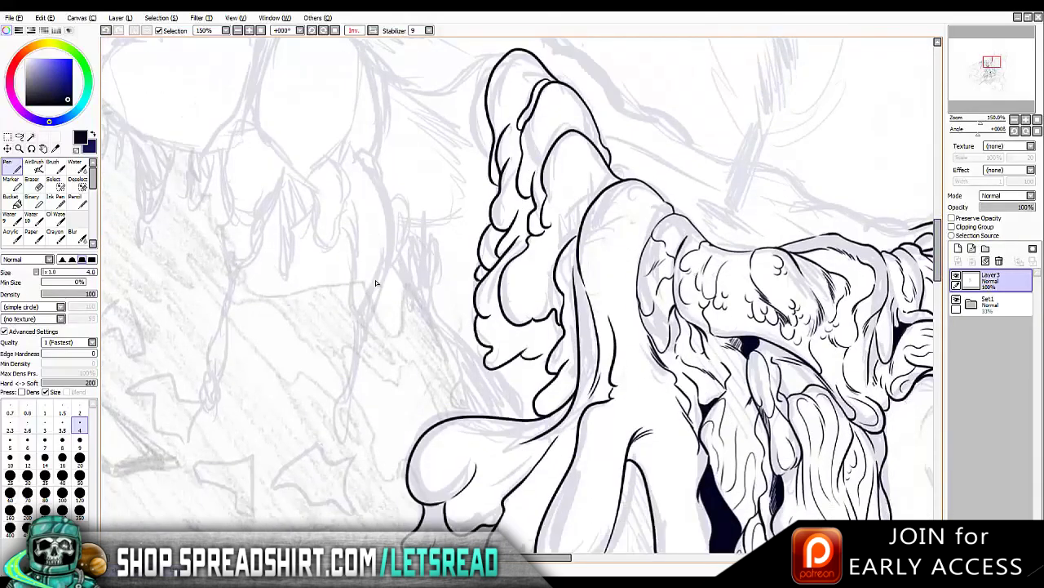
{"action": "key", "text": "ctrl+y"}
{"action": "key", "text": "ctrl+z"}
{"action": "key", "text": "ctrl+y"}
{"action": "key", "text": "ctrl+z"}
{"action": "key", "text": "ctrl+y"}
Ink the thin skin flap hanging from the topmost hump, ending in a rounded drip beside the stacked lobes
{"action": "mouse_move", "coordinate": [377, 283]}
{"action": "left_mouse_down"}
{"action": "mouse_move", "coordinate": [294, 501]}
{"action": "mouse_move", "coordinate": [423, 361]}
{"action": "mouse_move", "coordinate": [434, 492]}
{"action": "left_mouse_up"}
{"action": "mouse_move", "coordinate": [561, 257]}
{"action": "left_mouse_down"}
{"action": "mouse_move", "coordinate": [512, 279]}
{"action": "mouse_move", "coordinate": [506, 398]}
{"action": "mouse_move", "coordinate": [488, 469]}
{"action": "left_mouse_up"}
{"action": "scroll", "coordinate": [376, 283], "scroll_direction": "down", "scroll_amount": 3}
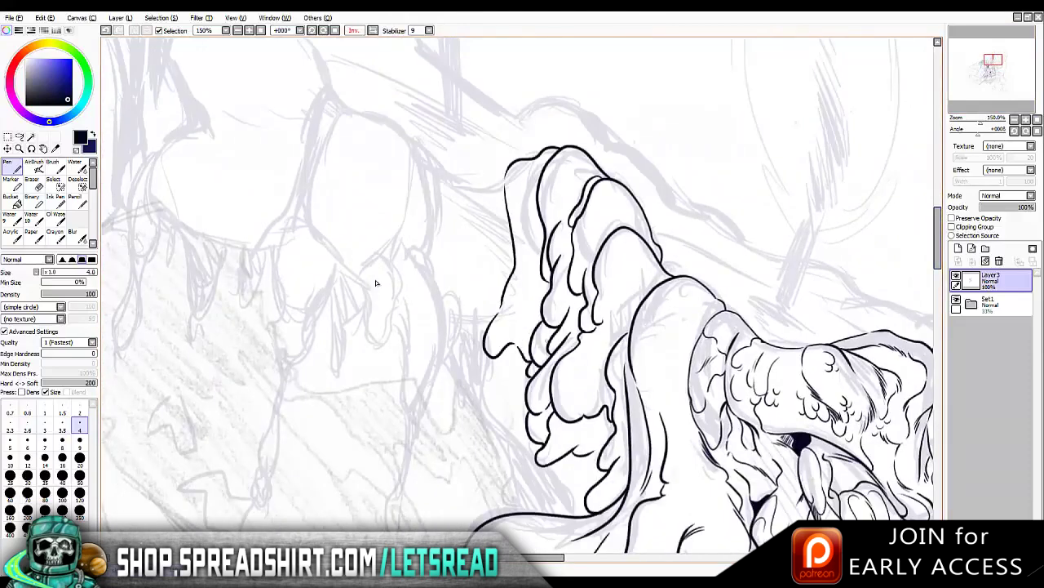
{"action": "key", "text": "h"}
{"action": "key", "text": "h"}
{"action": "scroll", "coordinate": [377, 284], "scroll_direction": "down", "scroll_amount": 3}
Ink the large bulb beyond the humps, including its rounded base and the short thick drip below it
{"action": "mouse_move", "coordinate": [354, 140]}
{"action": "left_mouse_down"}
{"action": "mouse_move", "coordinate": [340, 149]}
{"action": "mouse_move", "coordinate": [329, 287]}
{"action": "mouse_move", "coordinate": [382, 318]}
{"action": "left_mouse_up"}
{"action": "mouse_move", "coordinate": [377, 282]}
{"action": "left_mouse_down"}
{"action": "mouse_move", "coordinate": [396, 343]}
{"action": "mouse_move", "coordinate": [365, 322]}
{"action": "left_mouse_up"}
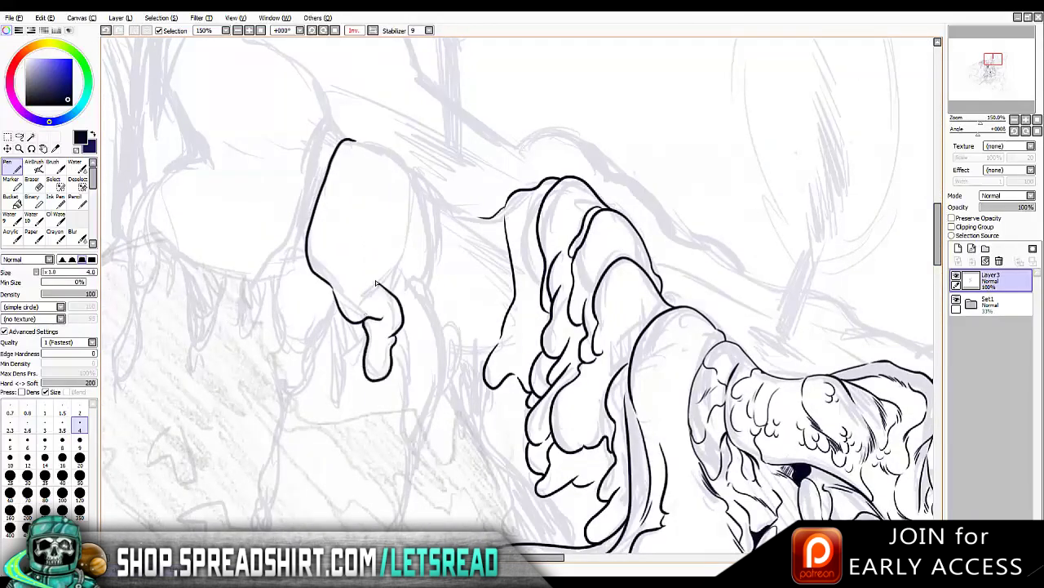
{"action": "mouse_move", "coordinate": [354, 279]}
{"action": "left_mouse_down"}
{"action": "mouse_move", "coordinate": [399, 253]}
{"action": "mouse_move", "coordinate": [398, 239]}
{"action": "left_mouse_up"}
{"action": "left_click_drag", "start_coordinate": [350, 139], "coordinate": [406, 151]}
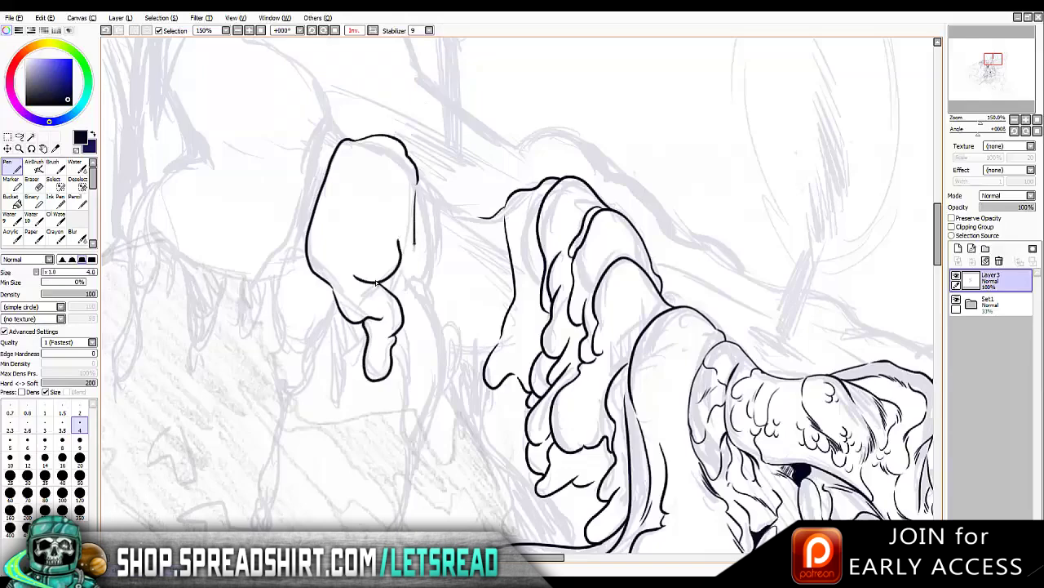
Ink the narrow folds along the bulb's inner side and start the curved strand hanging beneath them
{"action": "key", "text": "h"}
{"action": "left_click_drag", "start_coordinate": [608, 183], "coordinate": [593, 270]}
{"action": "left_click_drag", "start_coordinate": [612, 204], "coordinate": [606, 284]}
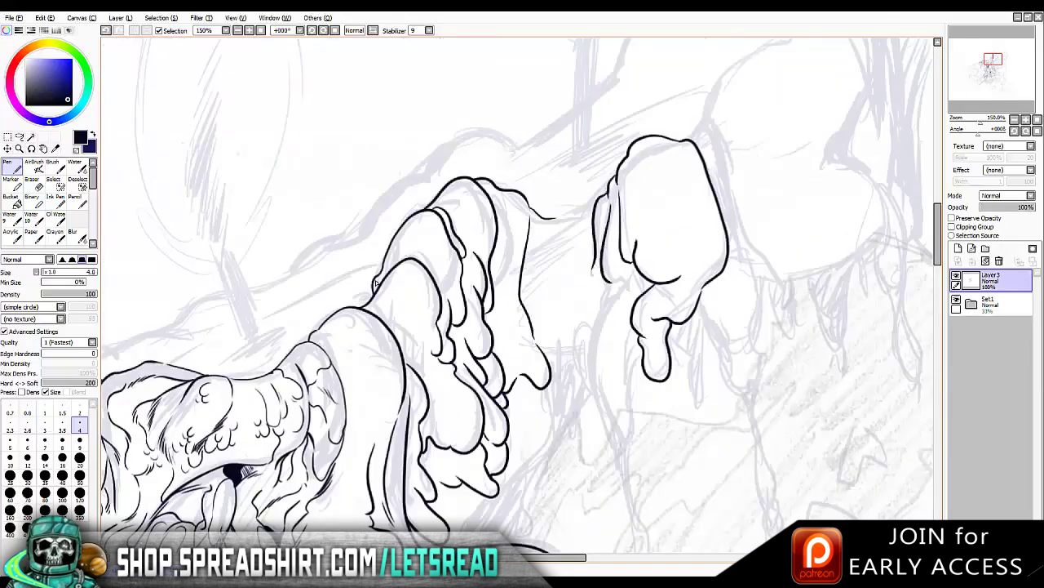
{"action": "scroll", "coordinate": [376, 283], "scroll_direction": "down", "scroll_amount": 3}
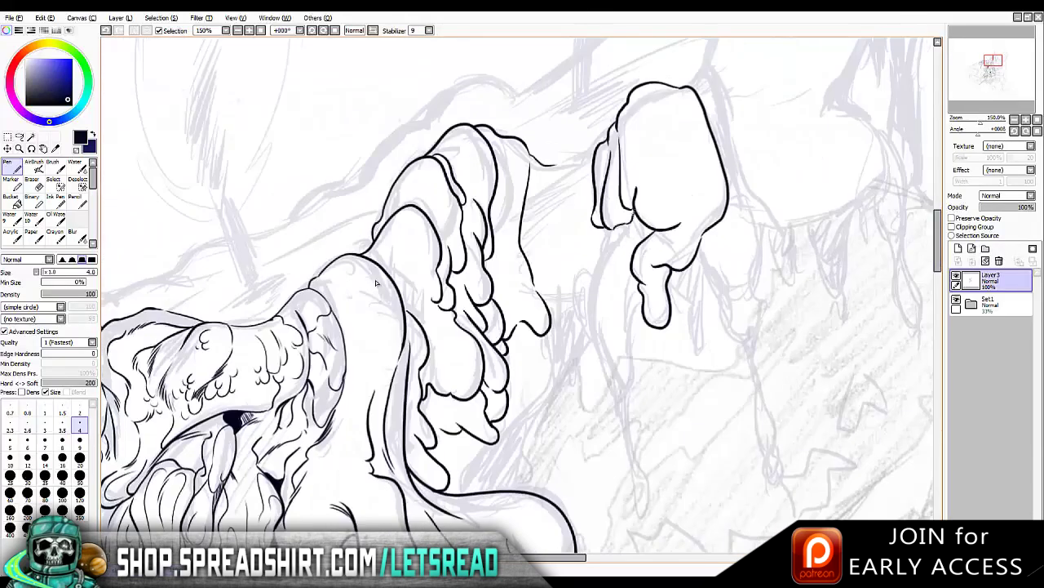
{"action": "mouse_move", "coordinate": [613, 228]}
{"action": "left_mouse_down"}
{"action": "mouse_move", "coordinate": [603, 251]}
{"action": "mouse_move", "coordinate": [609, 377]}
{"action": "left_mouse_up"}
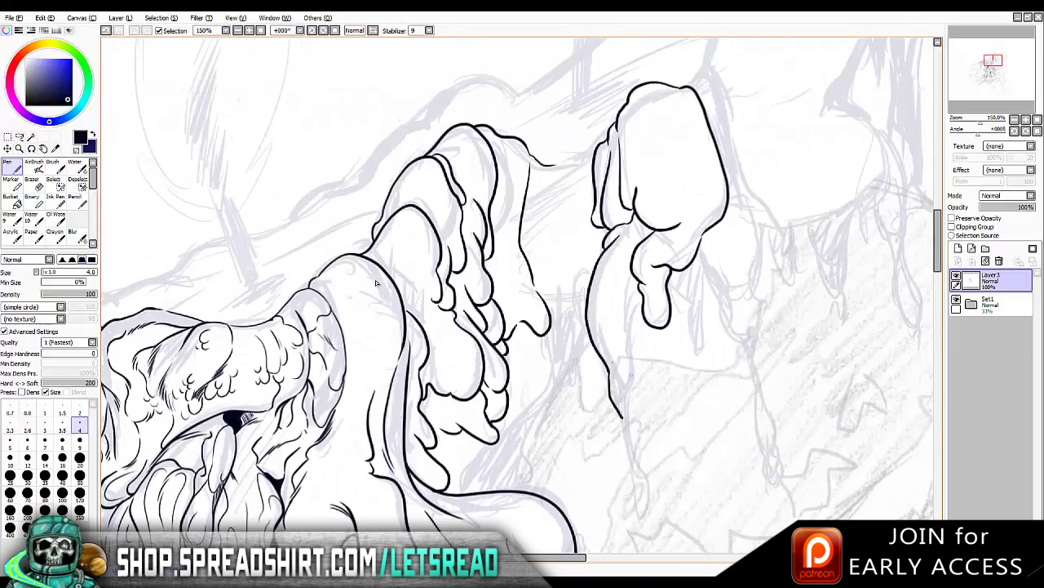
Ink the other side of the curved strand and extend it into a long thin drip with a teardrop end
{"action": "key", "text": "h"}
{"action": "mouse_move", "coordinate": [405, 209]}
{"action": "left_mouse_down"}
{"action": "mouse_move", "coordinate": [407, 302]}
{"action": "mouse_move", "coordinate": [420, 304]}
{"action": "left_mouse_up"}
{"action": "key", "text": "h"}
{"action": "key", "text": "ctrl+z"}
{"action": "left_click_drag", "start_coordinate": [514, 214], "coordinate": [523, 277]}
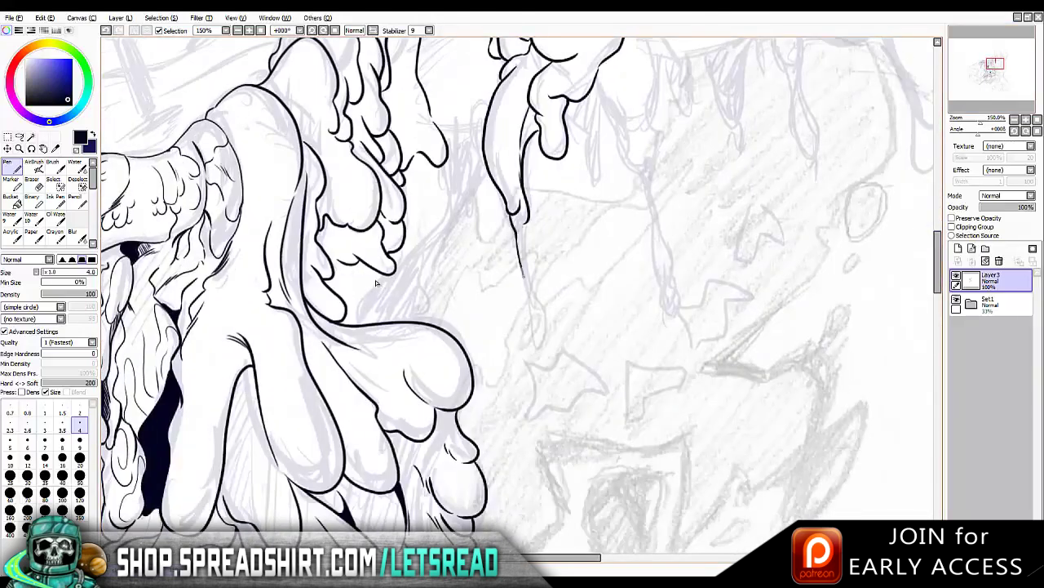
{"action": "left_click_drag", "start_coordinate": [528, 298], "coordinate": [545, 322]}
{"action": "key", "text": "h"}
{"action": "key", "text": "h"}
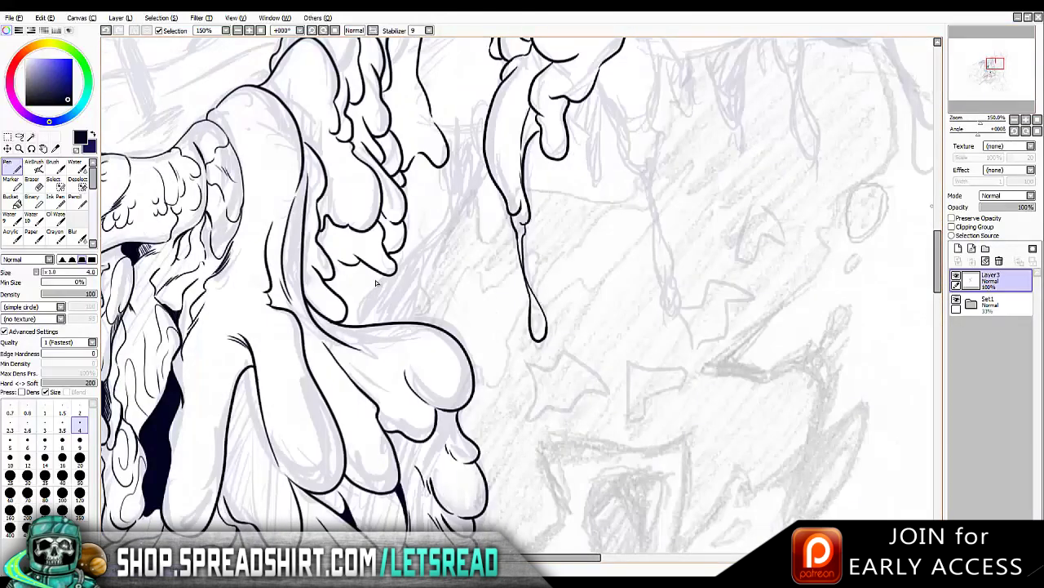
Ink the stretched skin bridging the topmost hump and the large bulb, with small drips hanging from its lower edge
{"action": "scroll", "coordinate": [376, 283], "scroll_direction": "up", "scroll_amount": 3}
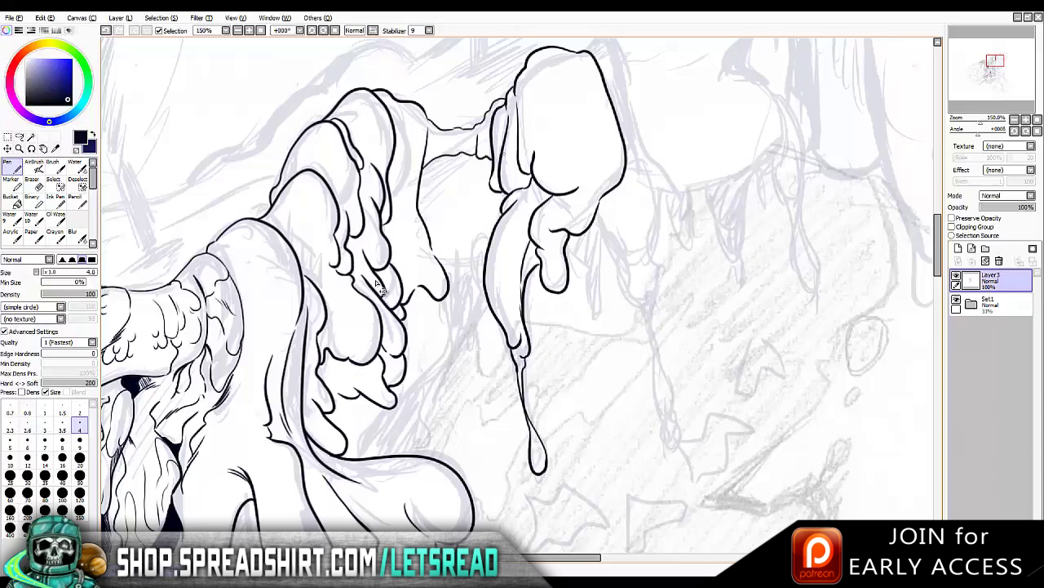
{"action": "key", "text": "h"}
{"action": "key", "text": "h"}
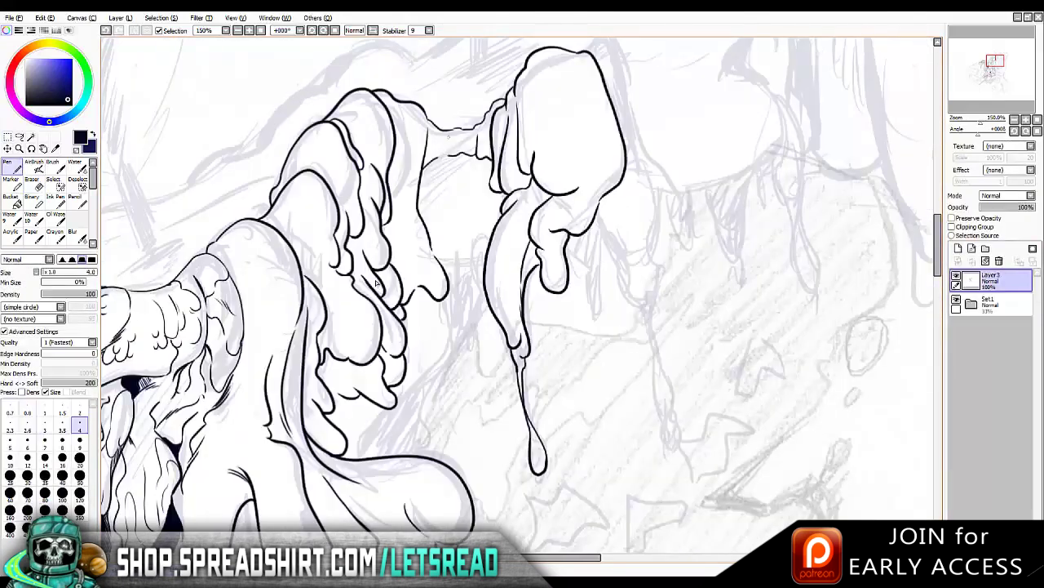
{"action": "left_click_drag", "start_coordinate": [452, 132], "coordinate": [440, 220]}
{"action": "key", "text": "ctrl+z"}
{"action": "key", "text": "ctrl+y"}
{"action": "key", "text": "ctrl+z"}
{"action": "key", "text": "ctrl+y"}
{"action": "key", "text": "ctrl+z"}
{"action": "key", "text": "ctrl+y"}
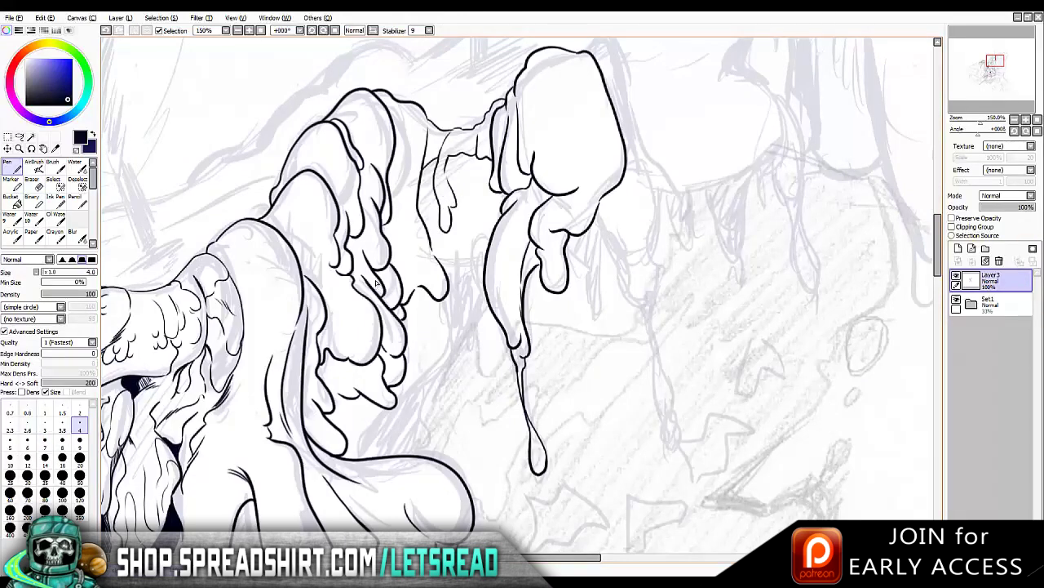
Ink the fold beside the curved strand and the wavy edge joining it to the lobes beneath the skin bridge
{"action": "scroll", "coordinate": [376, 283], "scroll_direction": "up", "scroll_amount": 2}
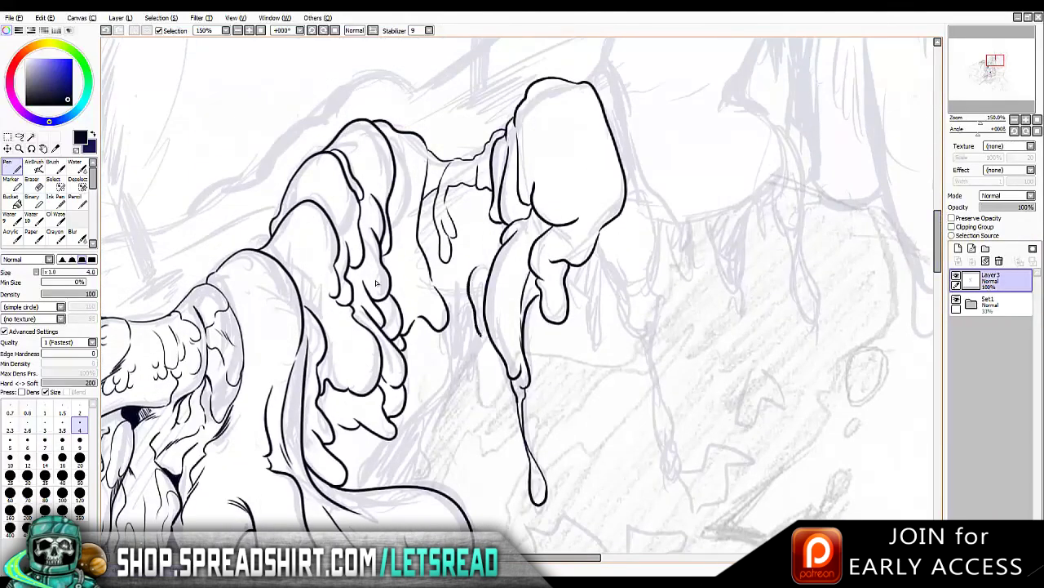
{"action": "scroll", "coordinate": [376, 283], "scroll_direction": "down", "scroll_amount": 7}
{"action": "scroll", "coordinate": [376, 283], "scroll_direction": "up", "scroll_amount": 5}
{"action": "scroll", "coordinate": [376, 283], "scroll_direction": "right", "scroll_amount": 5}
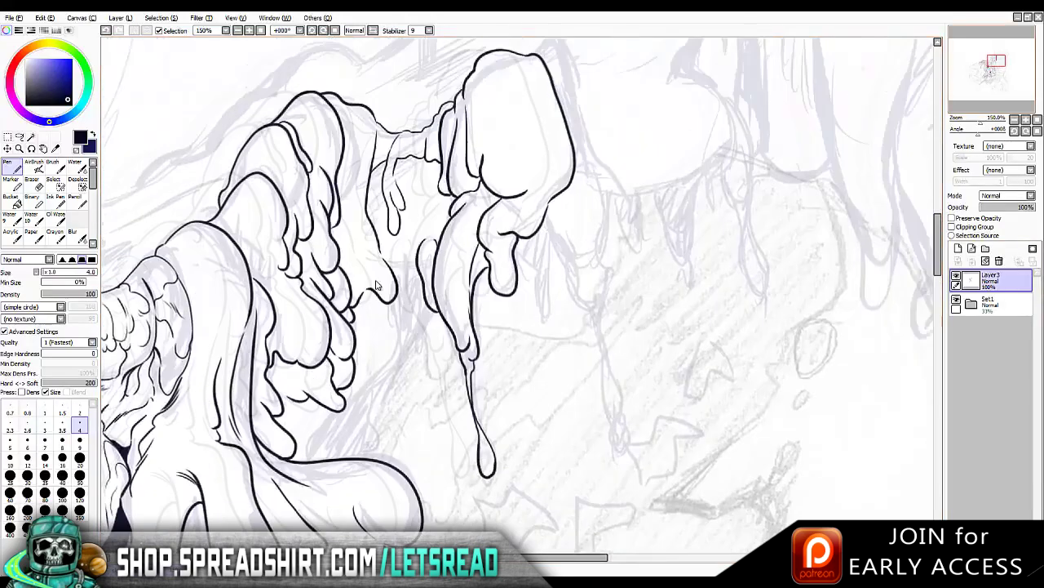
{"action": "scroll", "coordinate": [376, 284], "scroll_direction": "down", "scroll_amount": 7}
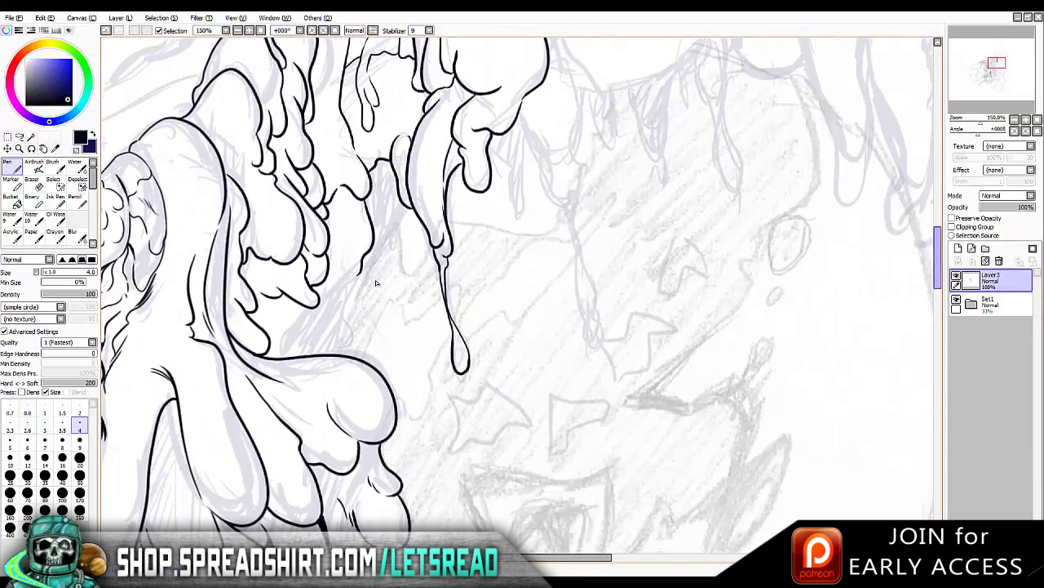
{"action": "left_click_drag", "start_coordinate": [359, 273], "coordinate": [320, 301]}
Ink the lumpy drip on the outer side of the large bulb, tapering into a long strand with a teardrop end
{"action": "scroll", "coordinate": [376, 283], "scroll_direction": "right", "scroll_amount": 15}
{"action": "scroll", "coordinate": [376, 283], "scroll_direction": "up", "scroll_amount": 10}
{"action": "mouse_move", "coordinate": [322, 255]}
{"action": "left_mouse_down"}
{"action": "mouse_move", "coordinate": [353, 298]}
{"action": "mouse_move", "coordinate": [322, 349]}
{"action": "left_mouse_up"}
{"action": "mouse_move", "coordinate": [290, 299]}
{"action": "left_mouse_down"}
{"action": "mouse_move", "coordinate": [319, 377]}
{"action": "mouse_move", "coordinate": [351, 344]}
{"action": "mouse_move", "coordinate": [354, 386]}
{"action": "left_mouse_up"}
{"action": "scroll", "coordinate": [376, 284], "scroll_direction": "down", "scroll_amount": 2}
{"action": "mouse_move", "coordinate": [333, 341]}
{"action": "left_mouse_down"}
{"action": "mouse_move", "coordinate": [367, 474]}
{"action": "mouse_move", "coordinate": [372, 445]}
{"action": "left_mouse_up"}
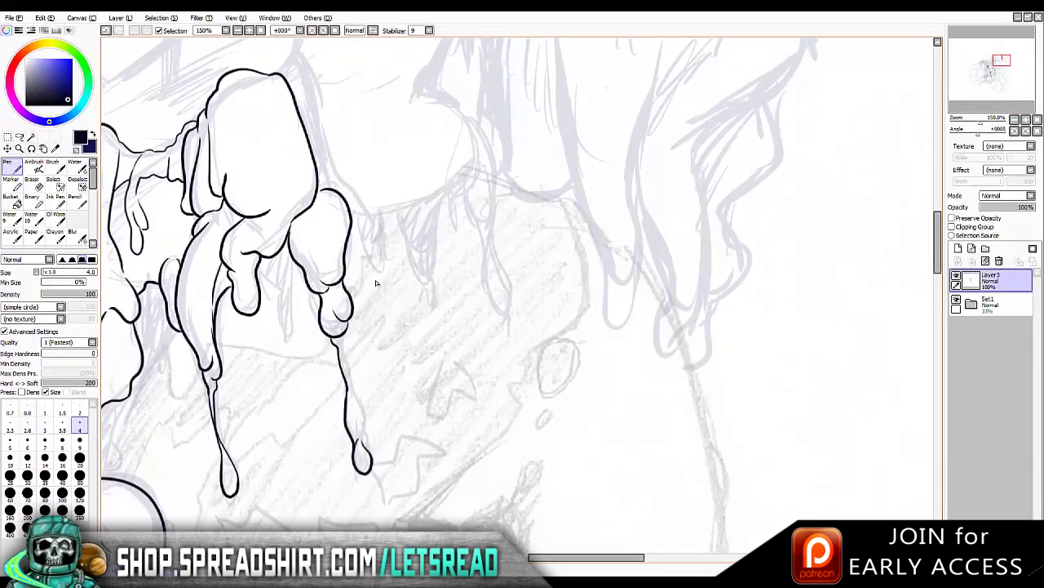
Ink the narrow fold running down behind the large bulb, ending in small drips beside the lumpy drip
{"action": "scroll", "coordinate": [377, 283], "scroll_direction": "down", "scroll_amount": 4}
{"action": "scroll", "coordinate": [376, 283], "scroll_direction": "up", "scroll_amount": 9}
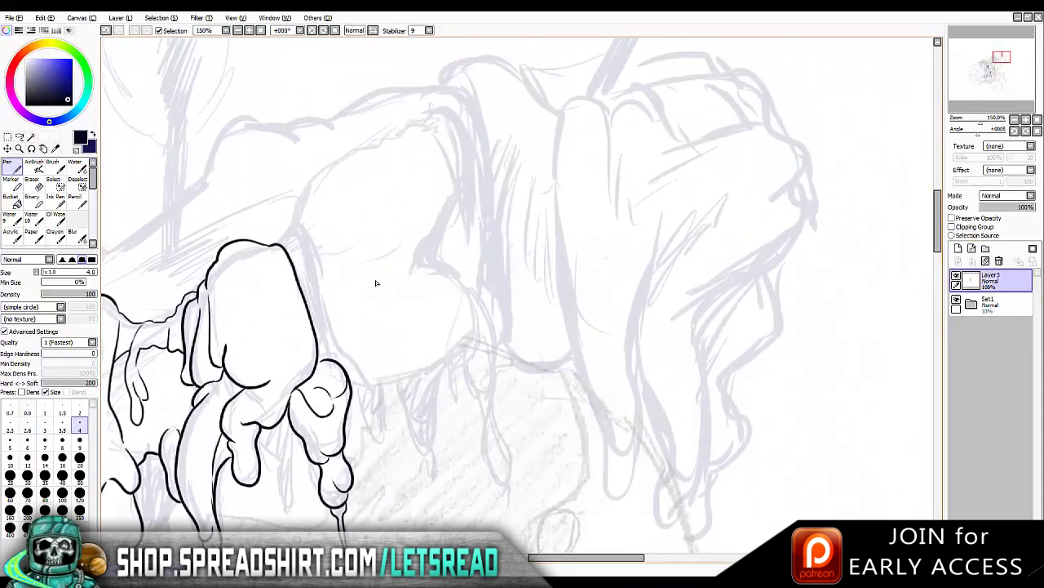
{"action": "key", "text": "h"}
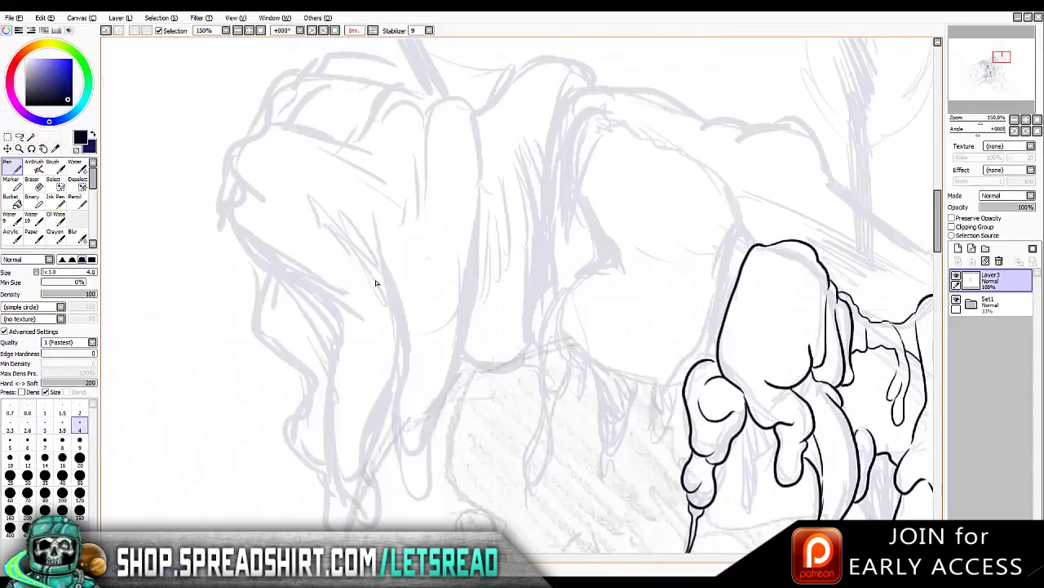
{"action": "key", "text": "h"}
{"action": "mouse_move", "coordinate": [326, 335]}
{"action": "left_mouse_down"}
{"action": "mouse_move", "coordinate": [371, 385]}
{"action": "mouse_move", "coordinate": [366, 414]}
{"action": "left_mouse_up"}
{"action": "key", "text": "ctrl+z"}
{"action": "left_click_drag", "start_coordinate": [330, 353], "coordinate": [349, 359]}
{"action": "key", "text": "ctrl+z"}
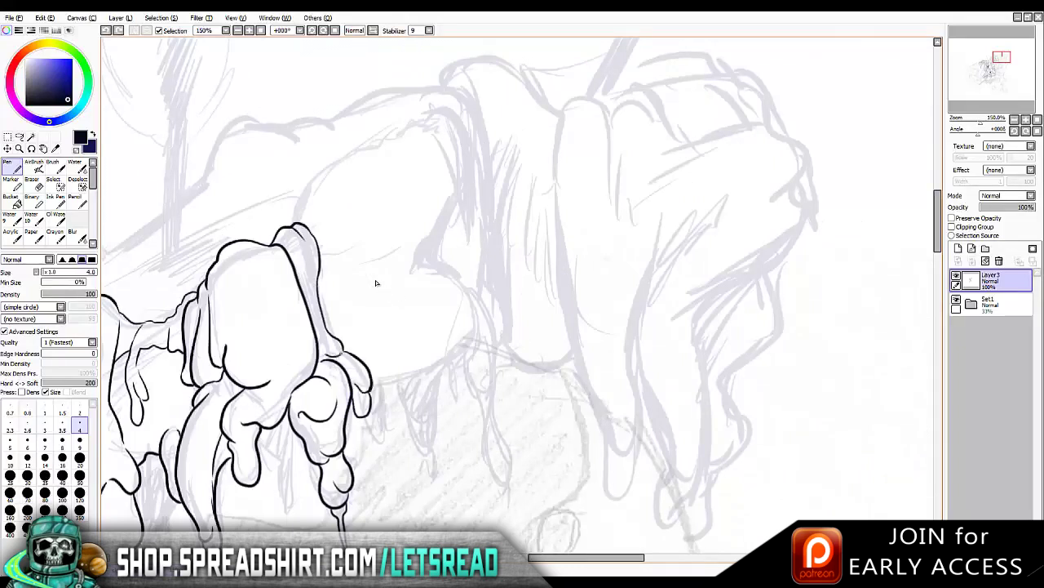
{"action": "key", "text": "h"}
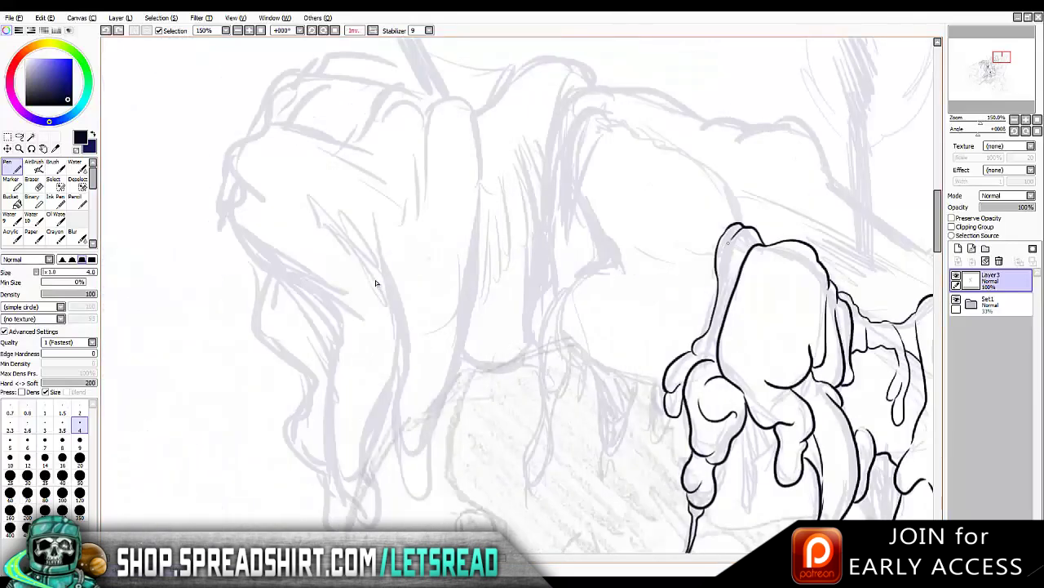
{"action": "scroll", "coordinate": [376, 283], "scroll_direction": "right", "scroll_amount": 5}
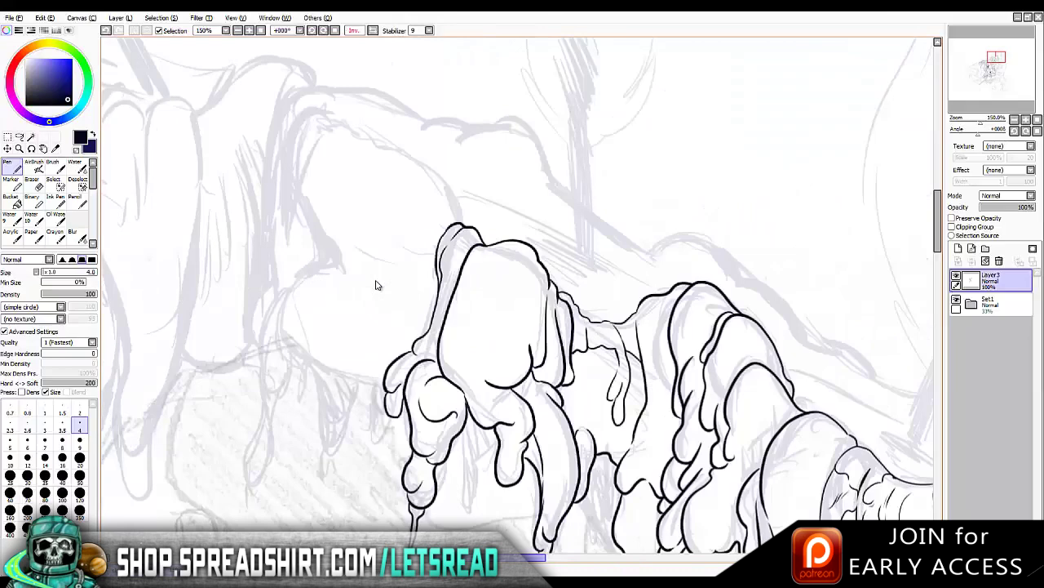
Ink the upper and outer contours of the next large mass, with a drooping lobe overlapping its inner side
{"action": "scroll", "coordinate": [376, 285], "scroll_direction": "left", "scroll_amount": 2}
{"action": "key", "text": "h"}
{"action": "mouse_move", "coordinate": [600, 107]}
{"action": "left_mouse_down"}
{"action": "mouse_move", "coordinate": [531, 145]}
{"action": "mouse_move", "coordinate": [484, 166]}
{"action": "left_mouse_up"}
{"action": "key", "text": "ctrl+z"}
{"action": "mouse_move", "coordinate": [541, 132]}
{"action": "left_mouse_down"}
{"action": "mouse_move", "coordinate": [496, 159]}
{"action": "mouse_move", "coordinate": [449, 216]}
{"action": "left_mouse_up"}
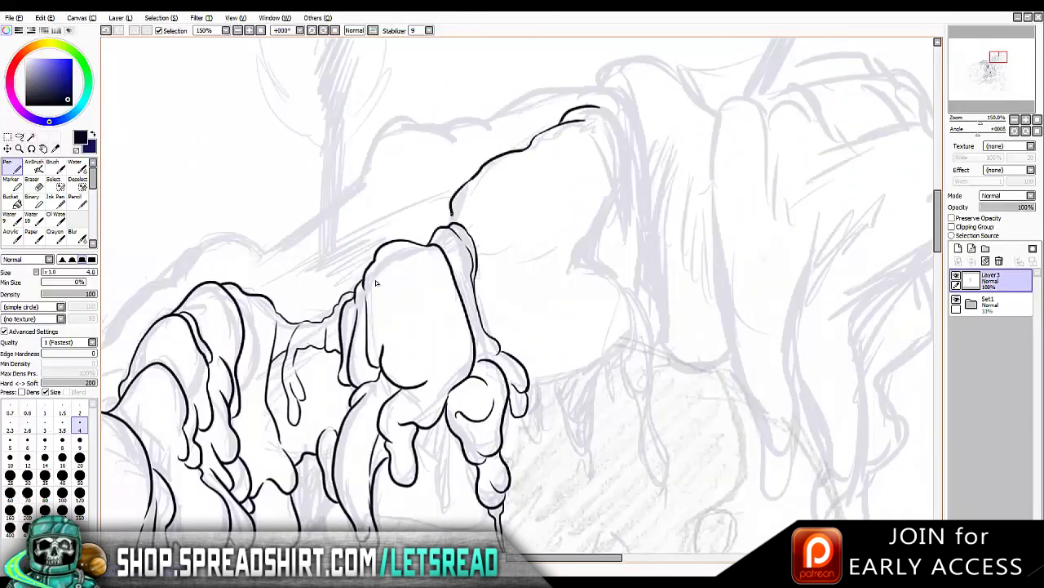
{"action": "key", "text": "h"}
{"action": "key", "text": "ctrl+z"}
{"action": "mouse_move", "coordinate": [556, 181]}
{"action": "left_mouse_down"}
{"action": "mouse_move", "coordinate": [507, 217]}
{"action": "mouse_move", "coordinate": [509, 242]}
{"action": "mouse_move", "coordinate": [538, 274]}
{"action": "left_mouse_up"}
{"action": "left_click_drag", "start_coordinate": [443, 124], "coordinate": [418, 185]}
{"action": "key", "text": "ctrl+z"}
{"action": "mouse_move", "coordinate": [453, 121]}
{"action": "left_mouse_down"}
{"action": "mouse_move", "coordinate": [428, 150]}
{"action": "mouse_move", "coordinate": [417, 195]}
{"action": "mouse_move", "coordinate": [441, 261]}
{"action": "mouse_move", "coordinate": [468, 260]}
{"action": "mouse_move", "coordinate": [488, 277]}
{"action": "left_mouse_up"}
{"action": "key", "text": "ctrl+z"}
Ink the rounded lower part of the large mass, with inner bulges, short underside drips and a long teardrop drip
{"action": "scroll", "coordinate": [376, 283], "scroll_direction": "down", "scroll_amount": 2}
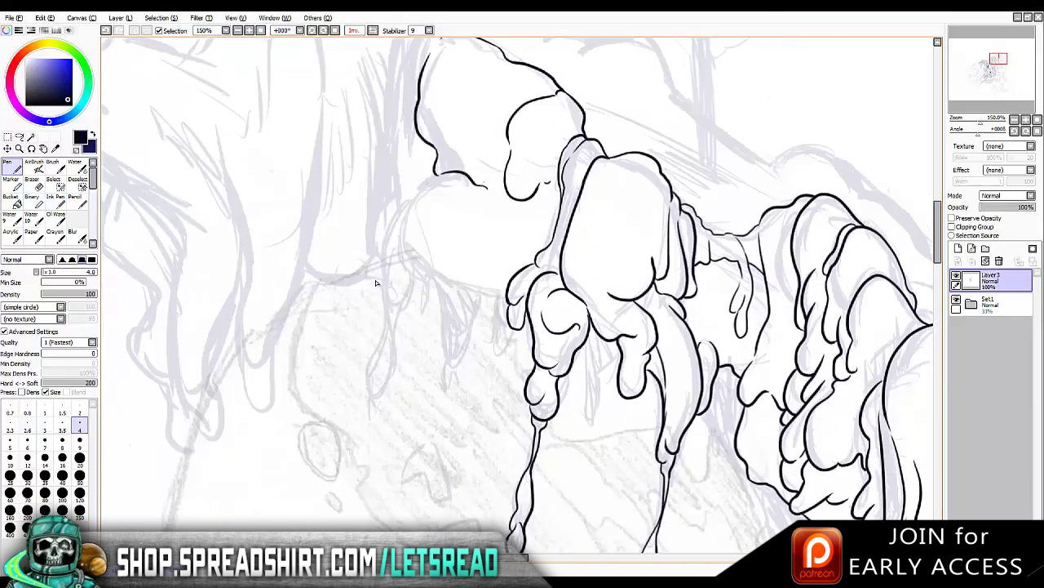
{"action": "mouse_move", "coordinate": [439, 176]}
{"action": "left_mouse_down"}
{"action": "mouse_move", "coordinate": [400, 215]}
{"action": "mouse_move", "coordinate": [382, 281]}
{"action": "left_mouse_up"}
{"action": "mouse_move", "coordinate": [403, 222]}
{"action": "left_mouse_down"}
{"action": "mouse_move", "coordinate": [383, 273]}
{"action": "mouse_move", "coordinate": [480, 291]}
{"action": "left_mouse_up"}
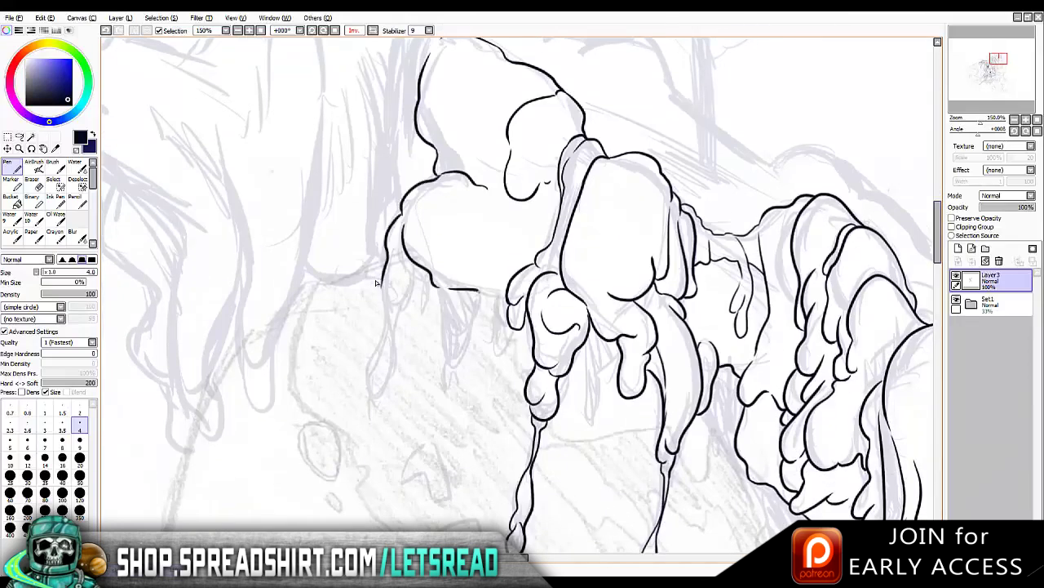
{"action": "key", "text": "ctrl+z"}
{"action": "mouse_move", "coordinate": [488, 191]}
{"action": "left_mouse_down"}
{"action": "mouse_move", "coordinate": [480, 253]}
{"action": "mouse_move", "coordinate": [511, 279]}
{"action": "left_mouse_up"}
{"action": "mouse_move", "coordinate": [382, 282]}
{"action": "left_mouse_down"}
{"action": "mouse_move", "coordinate": [387, 383]}
{"action": "mouse_move", "coordinate": [395, 312]}
{"action": "mouse_move", "coordinate": [424, 281]}
{"action": "mouse_move", "coordinate": [488, 300]}
{"action": "left_mouse_up"}
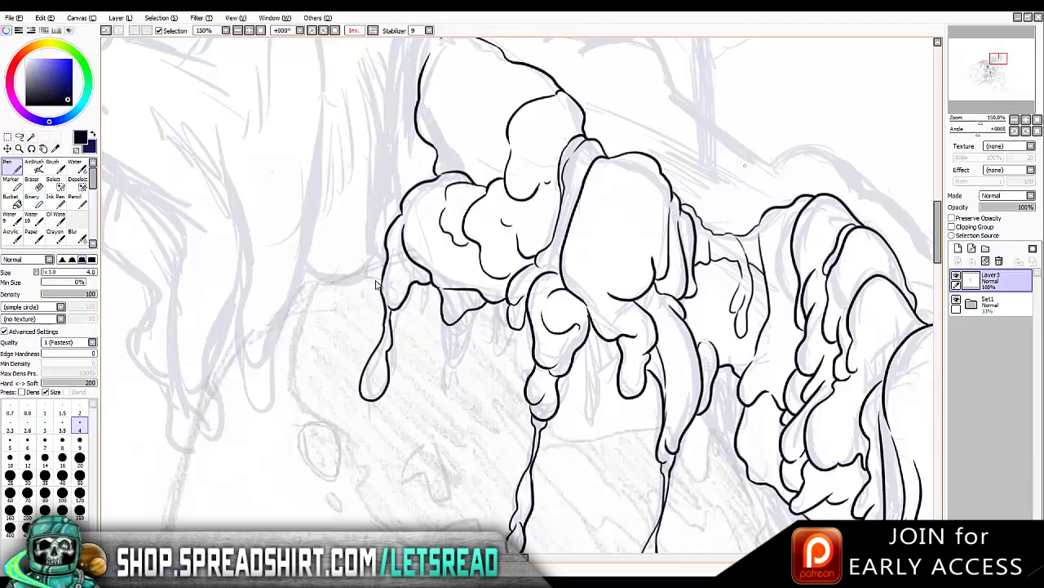
Ink the inner curved contour of the large mass and the fold wrapping over its top and outer side
{"action": "scroll", "coordinate": [375, 283], "scroll_direction": "up", "scroll_amount": 5}
{"action": "mouse_move", "coordinate": [608, 216]}
{"action": "left_mouse_down"}
{"action": "mouse_move", "coordinate": [555, 276]}
{"action": "mouse_move", "coordinate": [545, 328]}
{"action": "left_mouse_up"}
{"action": "key", "text": "ctrl+z"}
{"action": "key", "text": "ctrl+z"}
{"action": "left_click_drag", "start_coordinate": [556, 274], "coordinate": [567, 328]}
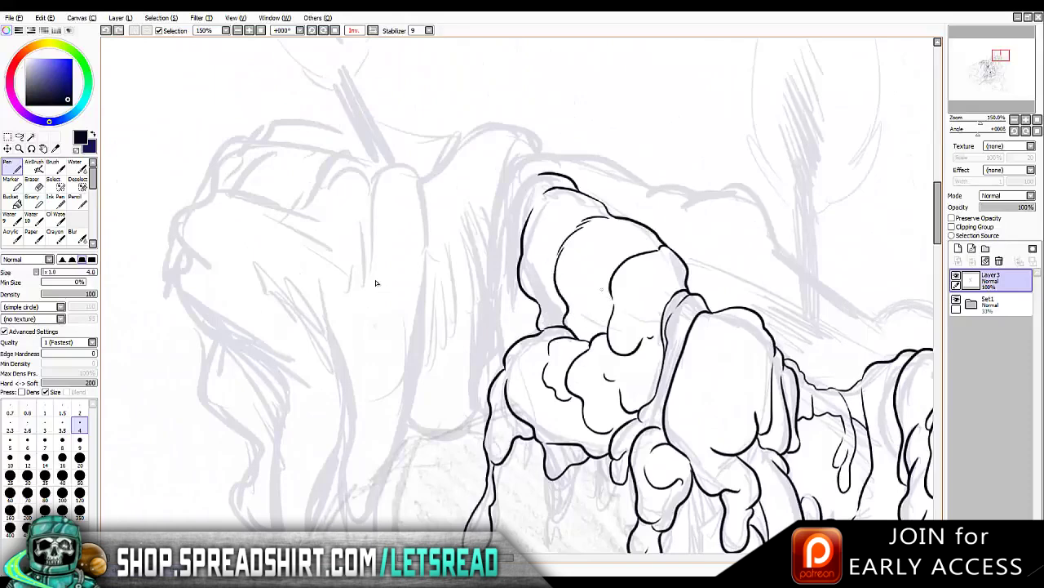
{"action": "mouse_move", "coordinate": [535, 174]}
{"action": "left_mouse_down"}
{"action": "mouse_move", "coordinate": [506, 228]}
{"action": "mouse_move", "coordinate": [519, 293]}
{"action": "left_mouse_up"}
{"action": "left_click_drag", "start_coordinate": [542, 171], "coordinate": [508, 193]}
{"action": "key", "text": "ctrl+z"}
Ink the long edge of the adjoining skin curtain and the two wavy lower edges extending from it
{"action": "mouse_move", "coordinate": [522, 142]}
{"action": "left_mouse_down"}
{"action": "mouse_move", "coordinate": [478, 320]}
{"action": "mouse_move", "coordinate": [495, 356]}
{"action": "mouse_move", "coordinate": [467, 420]}
{"action": "left_mouse_up"}
{"action": "left_click_drag", "start_coordinate": [571, 327], "coordinate": [204, 262]}
{"action": "left_click_drag", "start_coordinate": [308, 235], "coordinate": [367, 310]}
{"action": "mouse_move", "coordinate": [310, 334]}
{"action": "left_mouse_down"}
{"action": "mouse_move", "coordinate": [336, 374]}
{"action": "mouse_move", "coordinate": [390, 369]}
{"action": "left_mouse_up"}
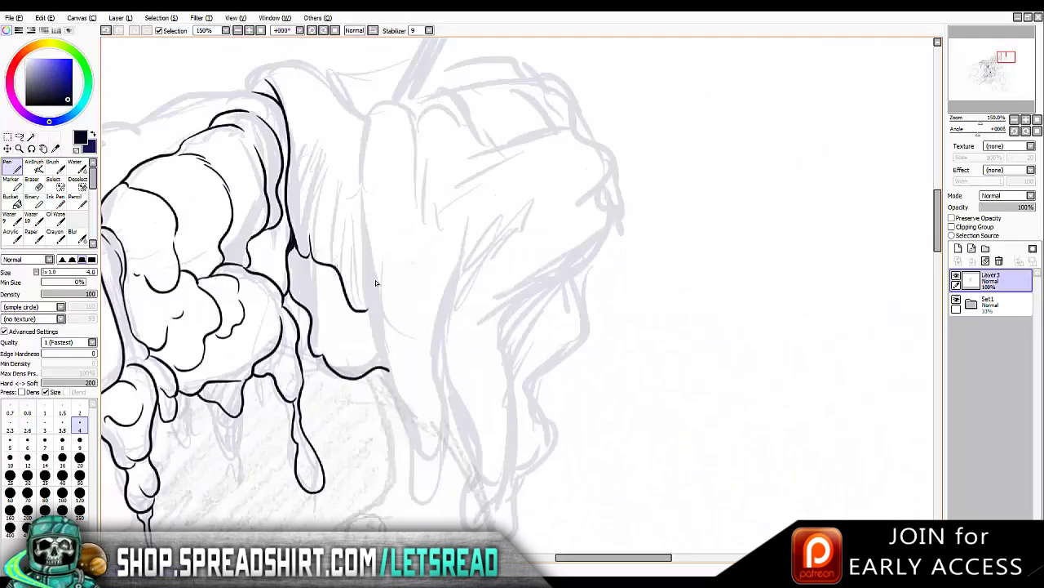
Ink the flap drooping over the skin curtain and the long finger-like drip hanging next to it
{"action": "key", "text": "h"}
{"action": "key", "text": "h"}
{"action": "mouse_move", "coordinate": [246, 88]}
{"action": "left_mouse_down"}
{"action": "mouse_move", "coordinate": [336, 96]}
{"action": "mouse_move", "coordinate": [358, 195]}
{"action": "left_mouse_up"}
{"action": "mouse_move", "coordinate": [329, 98]}
{"action": "left_mouse_down"}
{"action": "mouse_move", "coordinate": [324, 193]}
{"action": "mouse_move", "coordinate": [342, 219]}
{"action": "left_mouse_up"}
{"action": "key", "text": "ctrl+z"}
{"action": "left_click_drag", "start_coordinate": [323, 175], "coordinate": [341, 194]}
{"action": "mouse_move", "coordinate": [355, 110]}
{"action": "left_mouse_down"}
{"action": "mouse_move", "coordinate": [362, 194]}
{"action": "mouse_move", "coordinate": [370, 284]}
{"action": "mouse_move", "coordinate": [395, 320]}
{"action": "mouse_move", "coordinate": [432, 297]}
{"action": "left_mouse_up"}
{"action": "mouse_move", "coordinate": [372, 122]}
{"action": "left_mouse_down"}
{"action": "mouse_move", "coordinate": [417, 107]}
{"action": "mouse_move", "coordinate": [423, 189]}
{"action": "mouse_move", "coordinate": [445, 249]}
{"action": "left_mouse_up"}
{"action": "left_click_drag", "start_coordinate": [417, 110], "coordinate": [467, 121]}
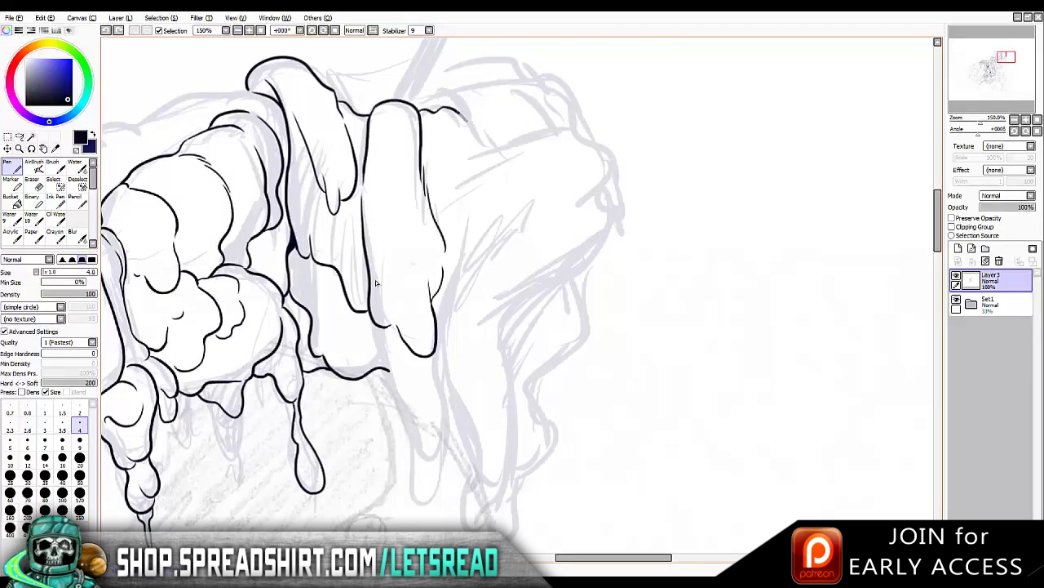
Ink the rounded folds beyond the finger-like drip and the contour joining their lower edges to its tip
{"action": "key", "text": "h"}
{"action": "key", "text": "ctrl+z"}
{"action": "mouse_move", "coordinate": [618, 106]}
{"action": "left_mouse_down"}
{"action": "mouse_move", "coordinate": [568, 135]}
{"action": "mouse_move", "coordinate": [554, 211]}
{"action": "mouse_move", "coordinate": [575, 218]}
{"action": "mouse_move", "coordinate": [575, 295]}
{"action": "left_mouse_up"}
{"action": "key", "text": "ctrl+z"}
{"action": "key", "text": "ctrl+z"}
{"action": "key", "text": "h"}
{"action": "key", "text": "ctrl+z"}
{"action": "left_click_drag", "start_coordinate": [473, 210], "coordinate": [436, 322]}
{"action": "left_click_drag", "start_coordinate": [529, 204], "coordinate": [453, 273]}
{"action": "left_click_drag", "start_coordinate": [510, 222], "coordinate": [552, 171]}
{"action": "left_click_drag", "start_coordinate": [428, 106], "coordinate": [518, 152]}
{"action": "key", "text": "ctrl+z"}
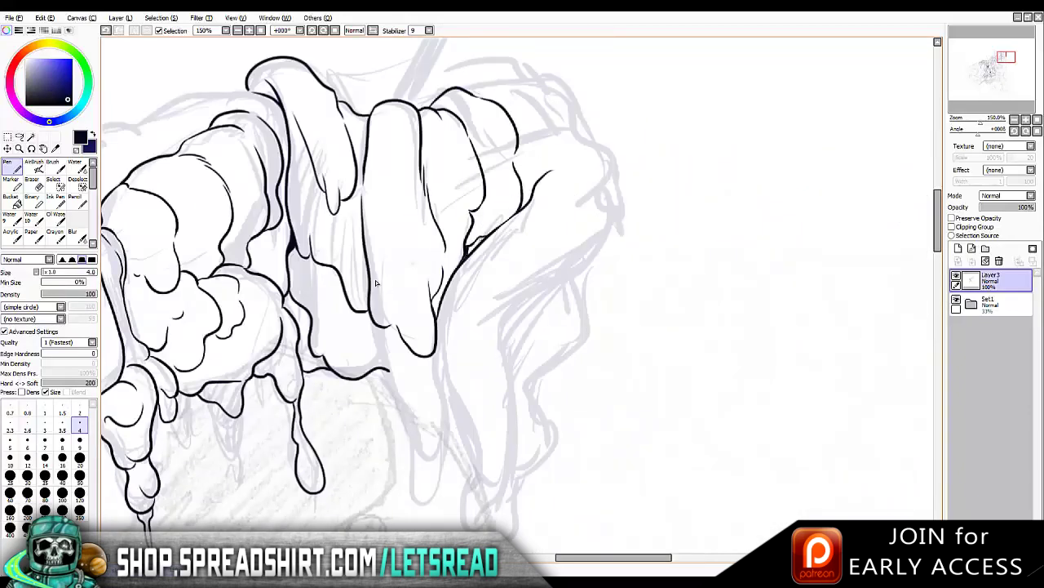
Ink the drooping folds toward the mass's far end, and fill the narrow gap beneath them with solid dark
{"action": "key", "text": "ctrl+z"}
{"action": "key", "text": "ctrl+y"}
{"action": "key", "text": "ctrl+z"}
{"action": "key", "text": "ctrl+y"}
{"action": "key", "text": "ctrl+z"}
{"action": "key", "text": "ctrl+y"}
{"action": "key", "text": "ctrl+y"}
{"action": "key", "text": "ctrl+z"}
{"action": "key", "text": "ctrl+y"}
{"action": "key", "text": "h"}
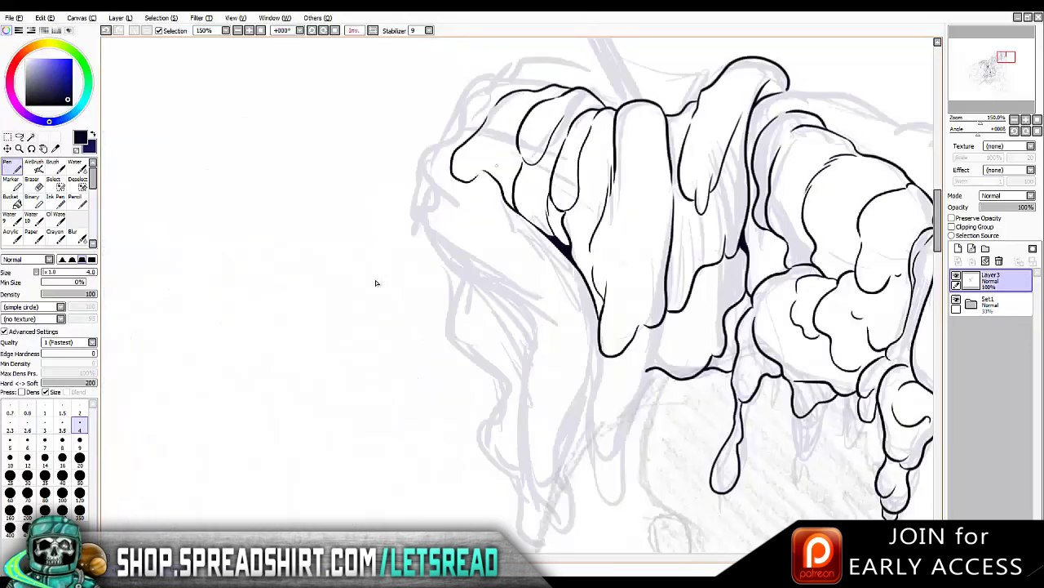
Ink the overlapping lobes that wrap around the far tip of the folded skin
{"action": "key", "text": "ctrl+z"}
{"action": "key", "text": "ctrl+y"}
{"action": "key", "text": "ctrl+z"}
{"action": "key", "text": "ctrl+y"}
{"action": "key", "text": "ctrl+y"}
{"action": "key", "text": "ctrl+y"}
{"action": "key", "text": "ctrl+y"}
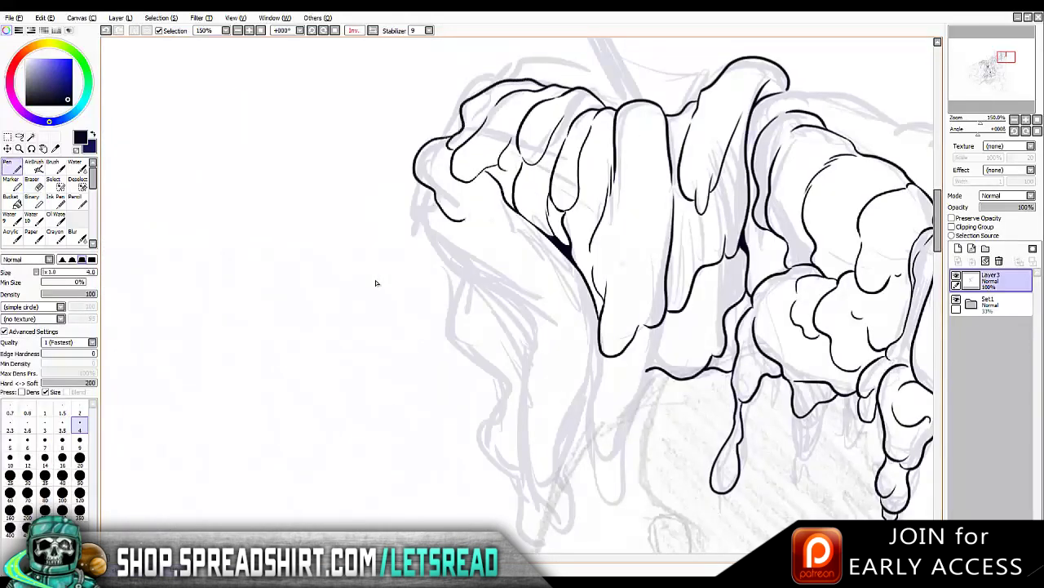
Ink the wavy outer contour and inner creases of the slanting fold below the lobes at the mass's far tip
{"action": "key", "text": "h"}
{"action": "key", "text": "h"}
{"action": "key", "text": "ctrl+y"}
{"action": "key", "text": "ctrl+y"}
{"action": "key", "text": "ctrl+y"}
{"action": "key", "text": "h"}
{"action": "key", "text": "ctrl+y"}
{"action": "key", "text": "h"}
{"action": "key", "text": "ctrl+y"}
{"action": "key", "text": "ctrl+z"}
{"action": "key", "text": "ctrl+y"}
{"action": "key", "text": "ctrl+y"}
{"action": "key", "text": "ctrl+y"}
{"action": "key", "text": "h"}
Ink the drooping lobes at the slanting fold's lower end and the sides of the long drip hanging beneath them
{"action": "scroll", "coordinate": [376, 283], "scroll_direction": "down", "scroll_amount": 2}
{"action": "key", "text": "ctrl+z"}
{"action": "key", "text": "h"}
{"action": "key", "text": "ctrl+y"}
{"action": "key", "text": "ctrl+y"}
{"action": "key", "text": "ctrl+y"}
{"action": "key", "text": "ctrl+z"}
{"action": "key", "text": "ctrl+y"}
{"action": "key", "text": "ctrl+y"}
{"action": "key", "text": "ctrl+y"}
{"action": "key", "text": "ctrl+y"}
{"action": "key", "text": "ctrl+y"}
{"action": "key", "text": "ctrl+y"}
{"action": "key", "text": "ctrl+y"}
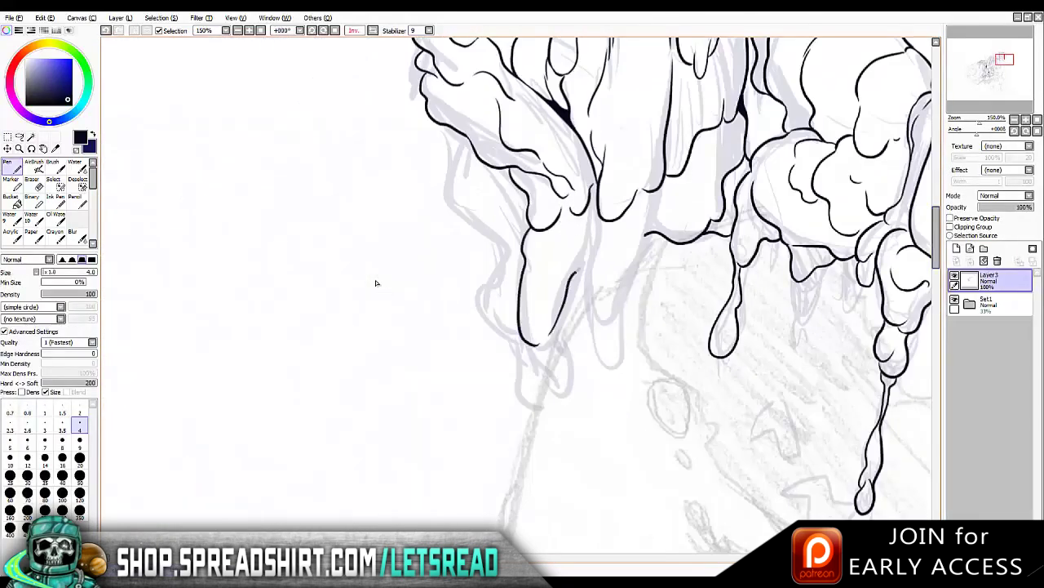
Ink the tapering drip beneath the finger-like drip, joining it to the curtain's lower edge
{"action": "key", "text": "ctrl+y"}
{"action": "key", "text": "ctrl+y"}
{"action": "key", "text": "ctrl+y"}
{"action": "key", "text": "ctrl+y"}
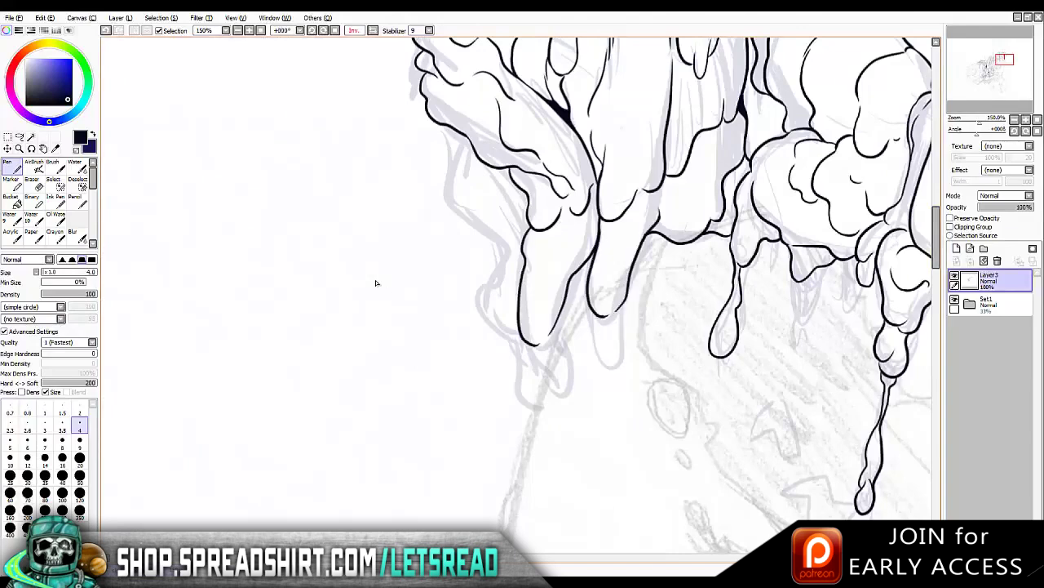
Ink the rounded drop at the end of the tapering drip and start the small tip under the outer drip
{"action": "key", "text": "ctrl+y"}
{"action": "key", "text": "ctrl+z"}
{"action": "key", "text": "ctrl+y"}
{"action": "scroll", "coordinate": [377, 283], "scroll_direction": "down", "scroll_amount": 3}
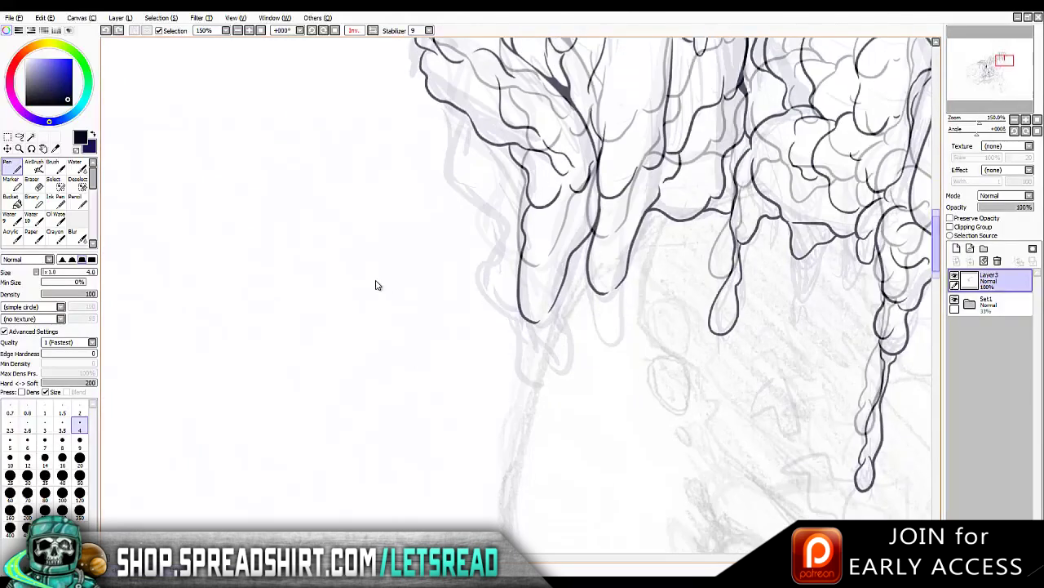
{"action": "key", "text": "ctrl+y"}
{"action": "key", "text": "ctrl+y"}
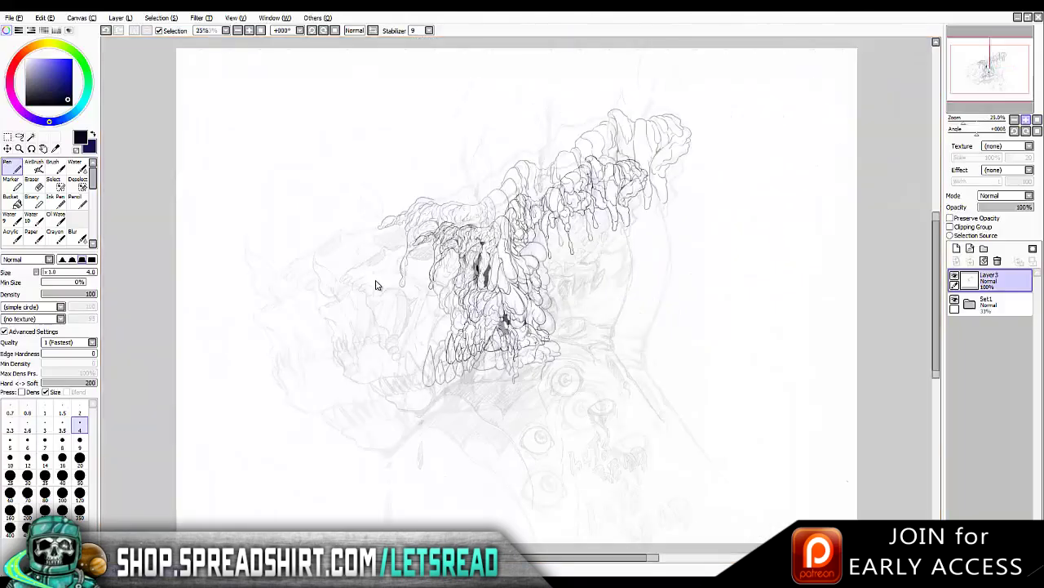
{"action": "key", "text": "ctrl+y"}
{"action": "key", "text": "ctrl+y"}
{"action": "key", "text": "ctrl+y"}
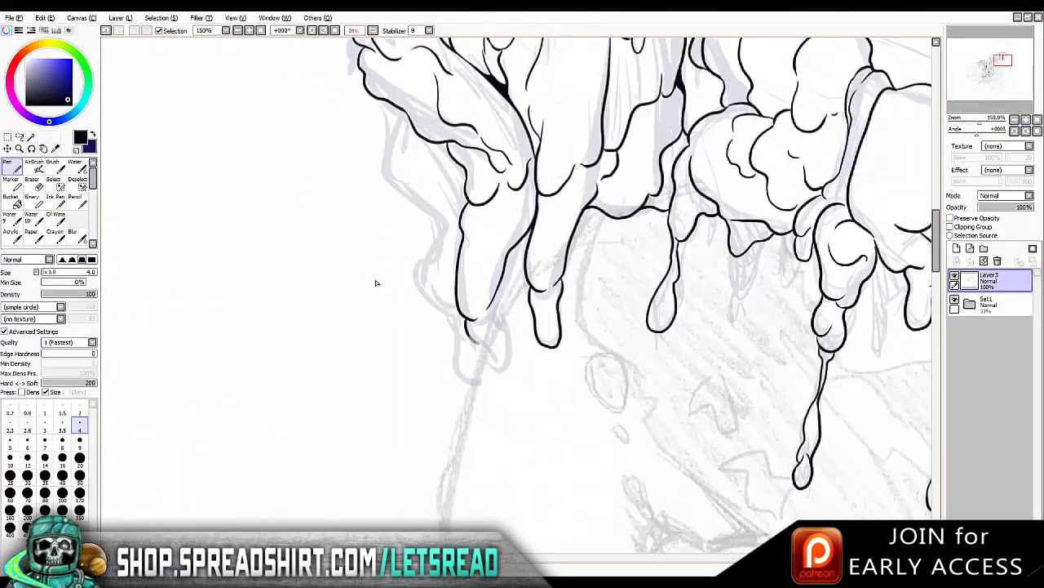
Ink the outermost fold's bulging contour down to the ragged hanging tips at its end
{"action": "key", "text": "ctrl+y"}
{"action": "key", "text": "ctrl+y"}
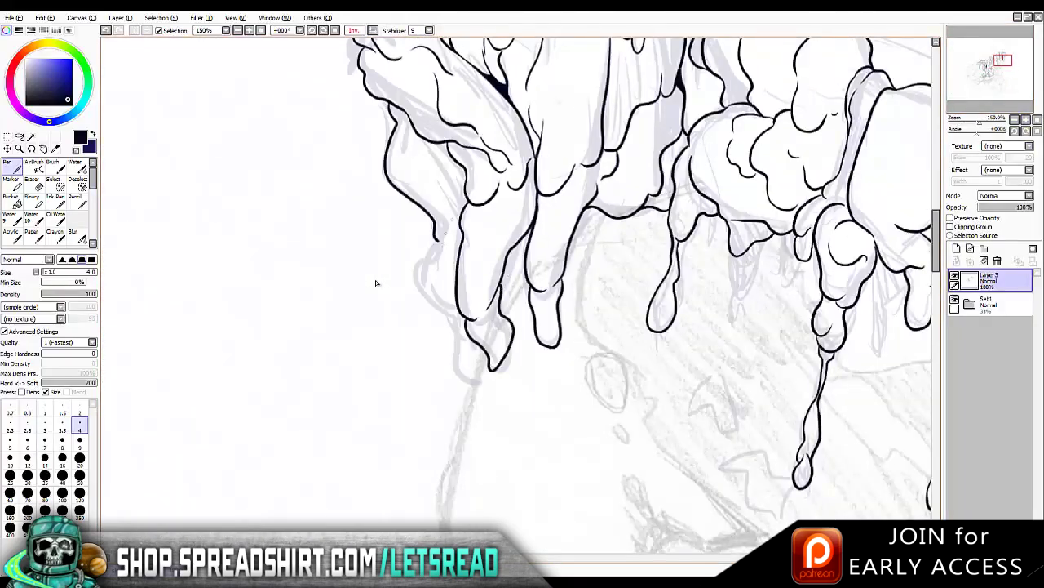
{"action": "key", "text": "ctrl+y"}
{"action": "key", "text": "ctrl+y"}
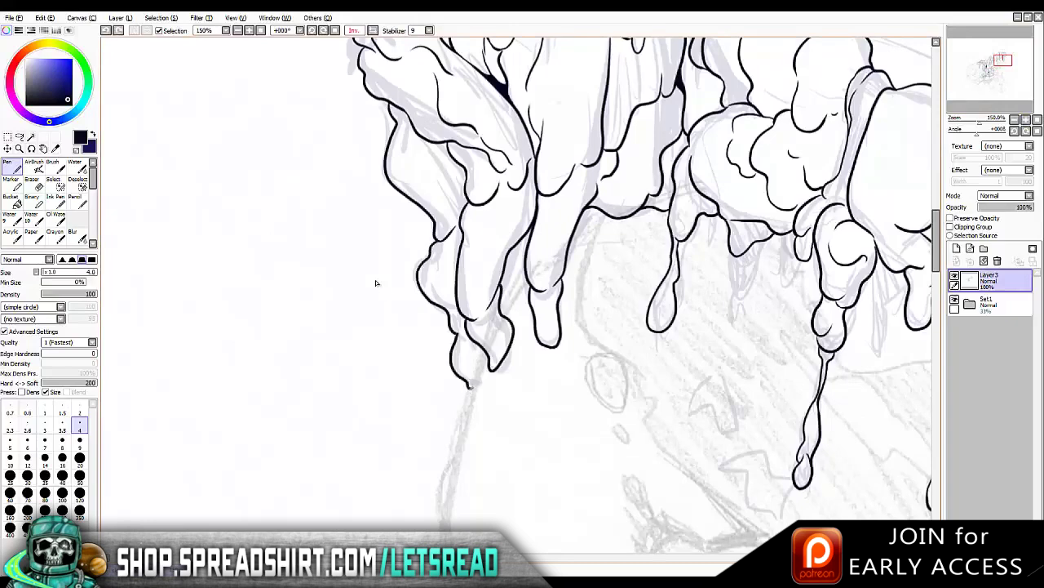
Ink the small inner fold within the outermost fold and the long inner contour along the finger-like drip
{"action": "scroll", "coordinate": [376, 283], "scroll_direction": "up", "scroll_amount": 4}
{"action": "key", "text": "ctrl+y"}
{"action": "key", "text": "ctrl+y"}
{"action": "key", "text": "ctrl+y"}
{"action": "key", "text": "ctrl+y"}
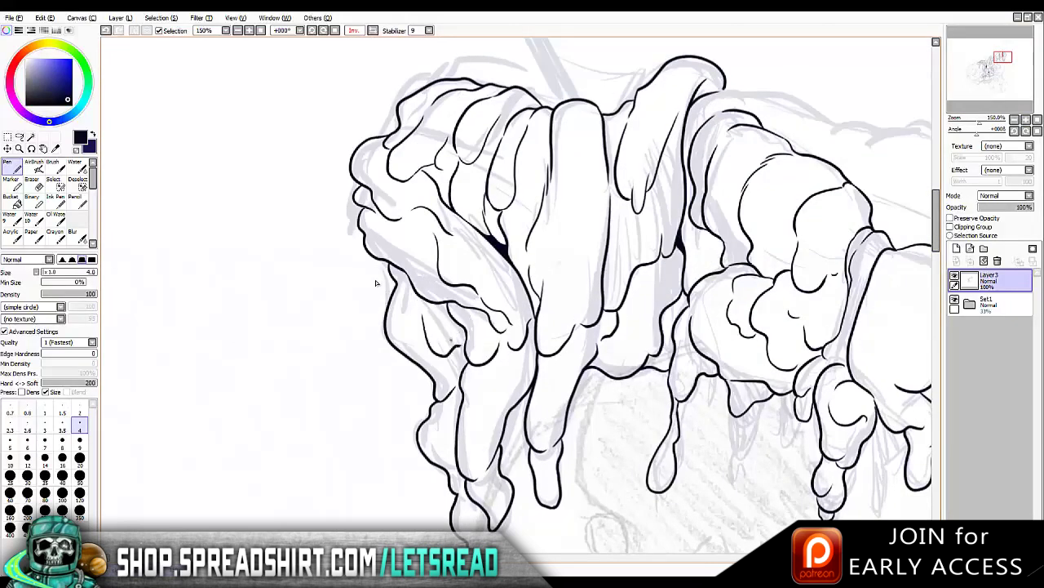
{"action": "key", "text": "ctrl+y"}
{"action": "key", "text": "ctrl+y"}
{"action": "key", "text": "ctrl+y"}
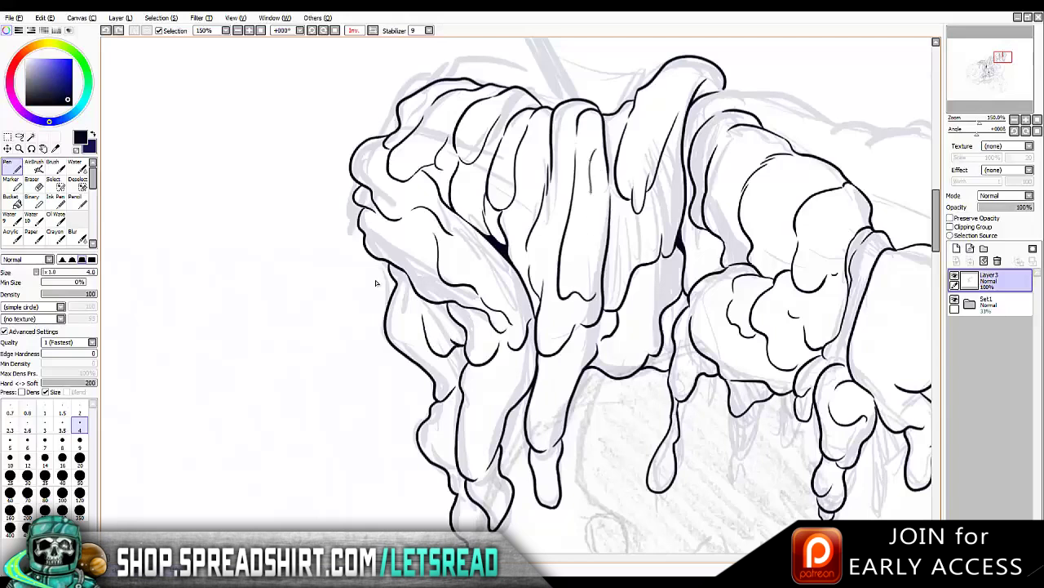
Set the pen size to 2 and ink thin wrinkles on the finger-like drip and the folds around the far tip
{"action": "key", "text": "ctrl+y"}
{"action": "key", "text": "ctrl+y"}
{"action": "key", "text": "ctrl+y"}
{"action": "key", "text": "ctrl+y"}
{"action": "key", "text": "ctrl+y"}
{"action": "key", "text": "ctrl+z"}
{"action": "key", "text": "ctrl+z"}
{"action": "key", "text": "ctrl+y"}
{"action": "key", "text": "ctrl+y"}
{"action": "key", "text": "ctrl+y"}
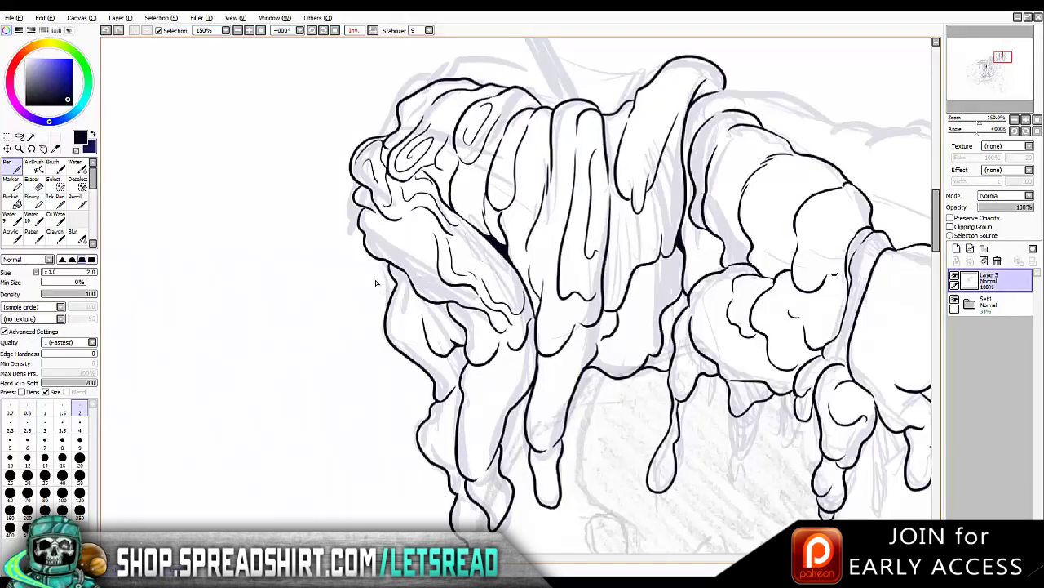
Ink thin wrinkles along the slanting fold and inside the outermost fold beneath it
{"action": "scroll", "coordinate": [376, 283], "scroll_direction": "down", "scroll_amount": 2}
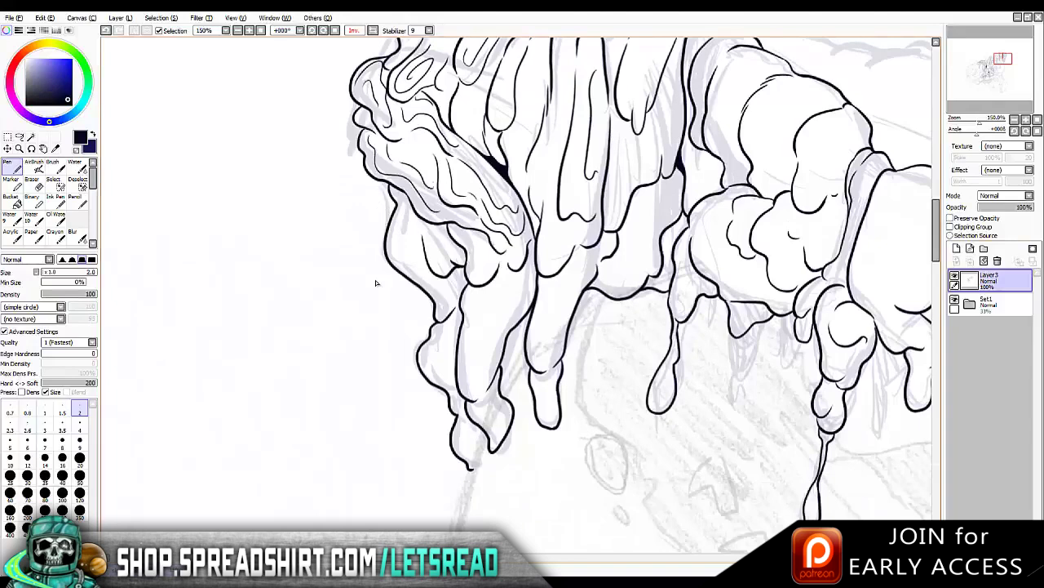
{"action": "key", "text": "ctrl+y"}
{"action": "key", "text": "ctrl+y"}
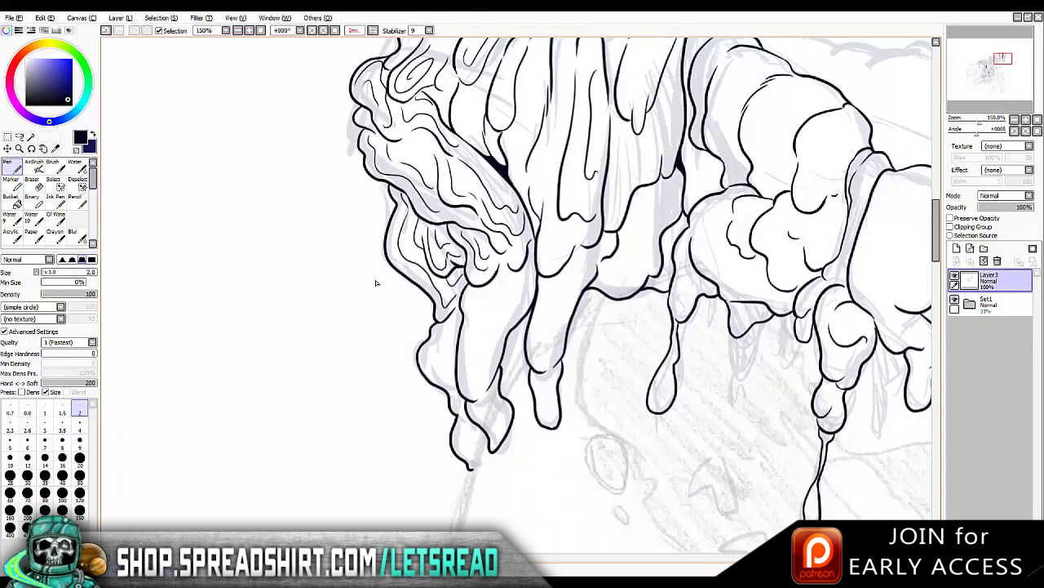
Ink thin contour lines inside the long drip hanging below the slanting fold
{"action": "scroll", "coordinate": [376, 283], "scroll_direction": "down", "scroll_amount": 1}
{"action": "key", "text": "ctrl+y"}
{"action": "key", "text": "ctrl+y"}
{"action": "key", "text": "ctrl+y"}
{"action": "key", "text": "ctrl+y"}
{"action": "key", "text": "ctrl+y"}
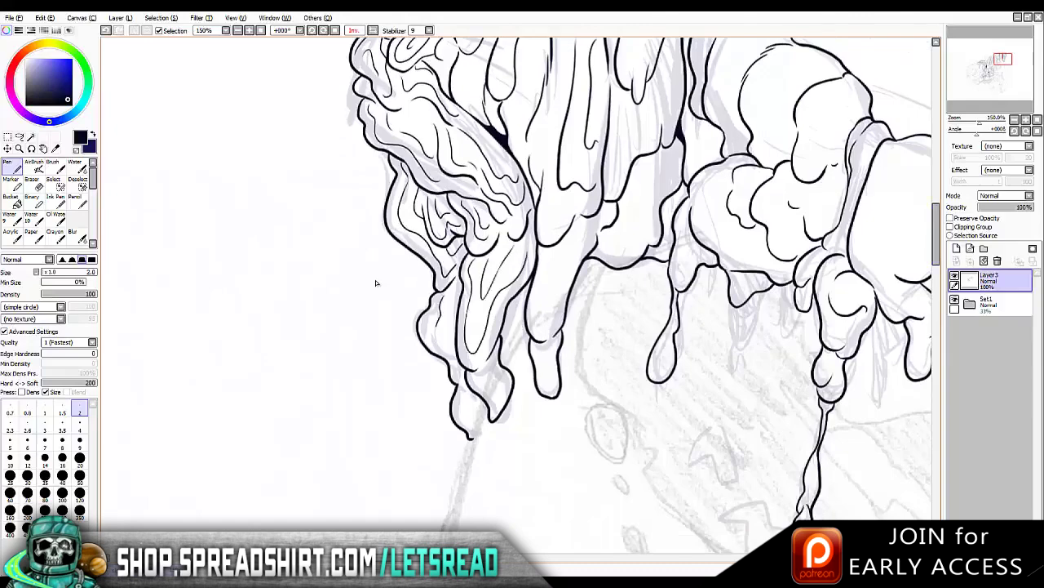
Ink thin wrinkles and inner loops on the narrow folds between the far tip and the finger-like drip
{"action": "scroll", "coordinate": [376, 283], "scroll_direction": "up", "scroll_amount": 2}
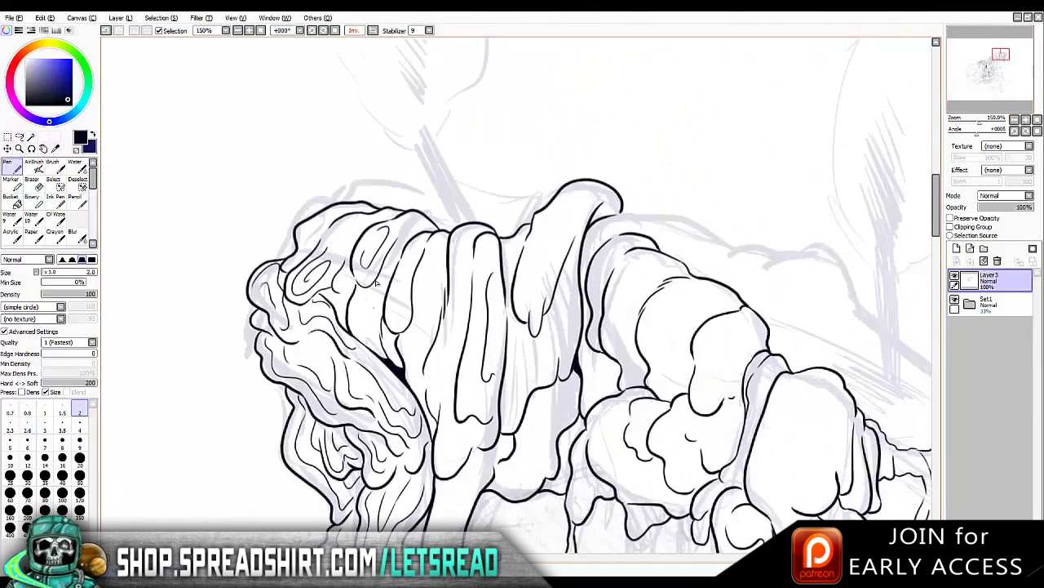
{"action": "key", "text": "ctrl+y"}
{"action": "key", "text": "ctrl+y"}
{"action": "key", "text": "ctrl+y"}
{"action": "key", "text": "ctrl+y"}
{"action": "key", "text": "ctrl+y"}
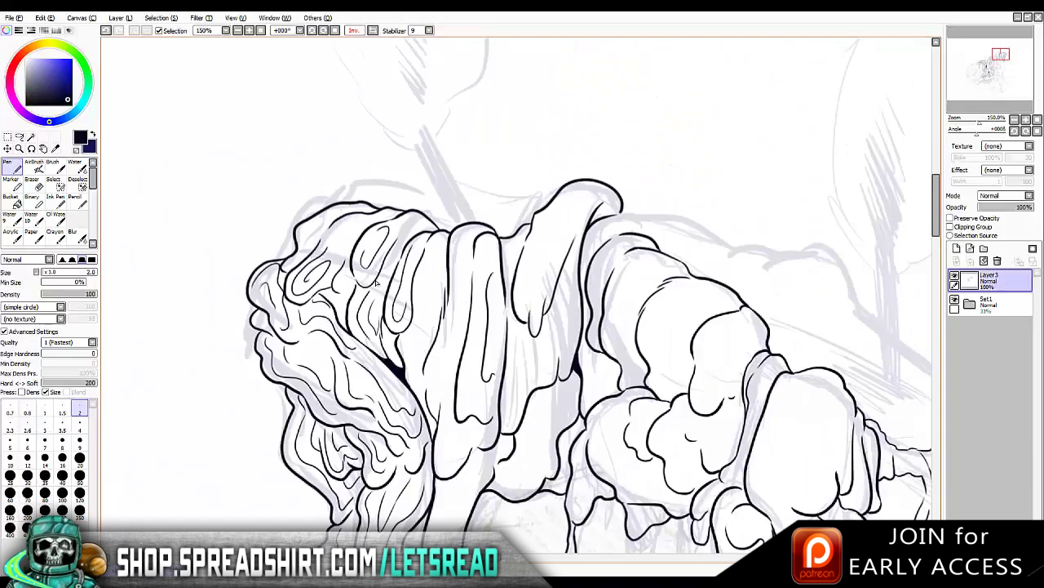
Ink thin inner contours on the drooping flap, the lower ends of the drips and the ragged outer tip
{"action": "scroll", "coordinate": [377, 285], "scroll_direction": "down", "scroll_amount": 2}
{"action": "key", "text": "ctrl+y"}
{"action": "key", "text": "ctrl+y"}
{"action": "key", "text": "ctrl+y"}
{"action": "key", "text": "ctrl+y"}
{"action": "key", "text": "ctrl+y"}
{"action": "key", "text": "ctrl+y"}
{"action": "key", "text": "e"}
{"action": "key", "text": "ctrl+y"}
{"action": "key", "text": "n"}
Ink thin flowing wrinkles over the skin curtain and the arched humps next to it
{"action": "key", "text": "Right"}
{"action": "key", "text": "Right"}
{"action": "key", "text": "Down"}
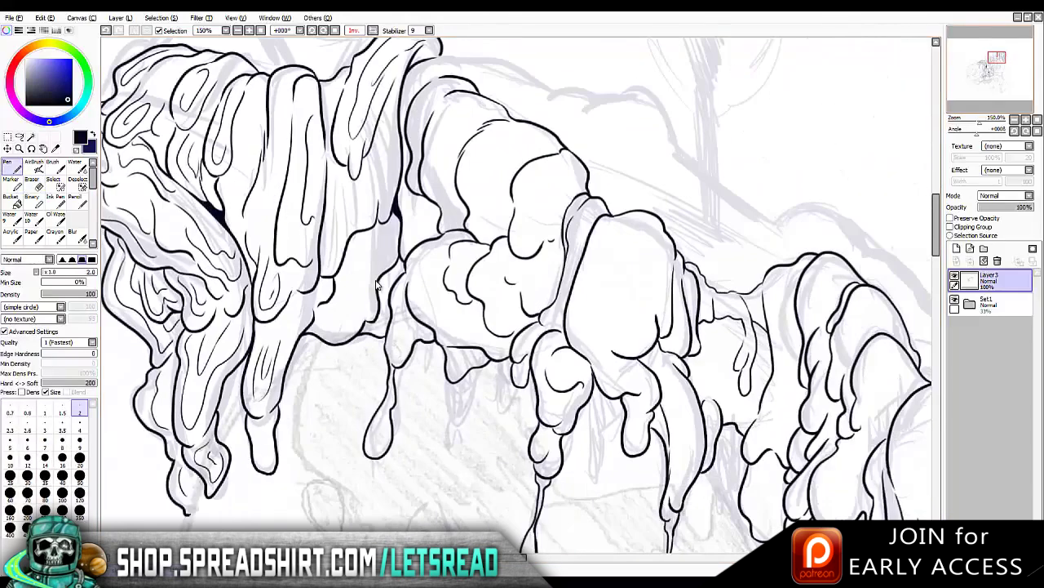
{"action": "key", "text": "ctrl+y"}
{"action": "key", "text": "ctrl+y"}
{"action": "key", "text": "ctrl+y"}
{"action": "key", "text": "ctrl+y"}
{"action": "key", "text": "ctrl+z"}
{"action": "key", "text": "ctrl+y"}
{"action": "key", "text": "ctrl+y"}
{"action": "key", "text": "ctrl+y"}
{"action": "key", "text": "ctrl+y"}
{"action": "key", "text": "ctrl+y"}
{"action": "key", "text": "ctrl+y"}
{"action": "key", "text": "ctrl+y"}
{"action": "key", "text": "ctrl+y"}
{"action": "key", "text": "ctrl+y"}
{"action": "key", "text": "ctrl+y"}
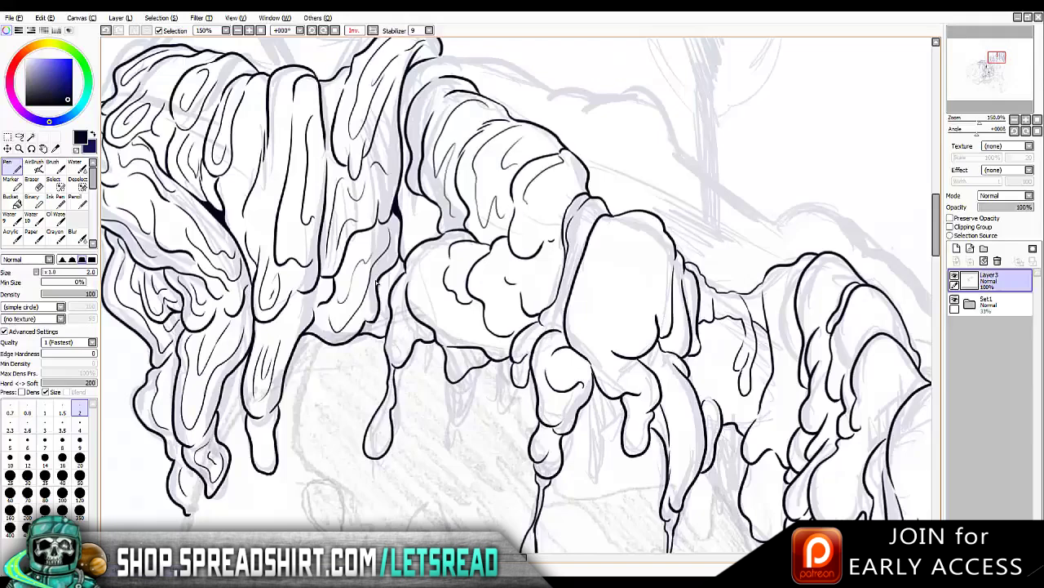
Ink thin inner contours following the lumps of the rounded bulb below the arched humps
{"action": "key", "text": "ctrl+y"}
{"action": "key", "text": "ctrl+y"}
{"action": "key", "text": "ctrl+y"}
{"action": "key", "text": "ctrl+y"}
{"action": "key", "text": "ctrl+y"}
{"action": "key", "text": "ctrl+y"}
{"action": "key", "text": "ctrl+y"}
Ink thin looping contour lines inside the broad smooth hump beside the lumpy bulb
{"action": "key", "text": "Left"}
{"action": "key", "text": "ctrl+y"}
{"action": "key", "text": "ctrl+y"}
{"action": "key", "text": "ctrl+y"}
{"action": "key", "text": "ctrl+y"}
Ink thin inner lines on the small drip under the broad hump and along the tall arched fold
{"action": "key", "text": "Down"}
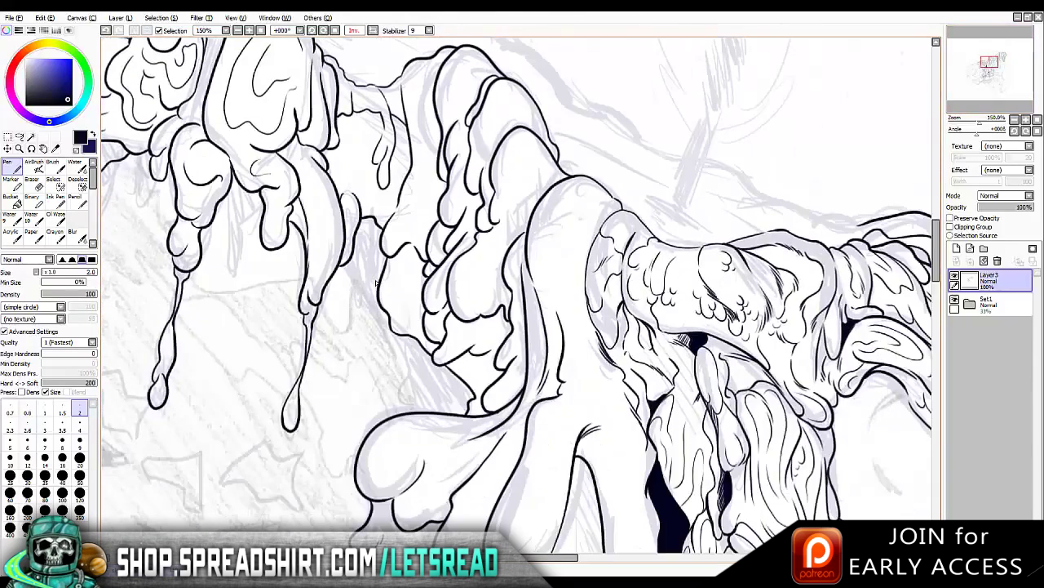
{"action": "key", "text": "ctrl+y"}
{"action": "key", "text": "ctrl+y"}
{"action": "key", "text": "ctrl+y"}
{"action": "key", "text": "ctrl+y"}
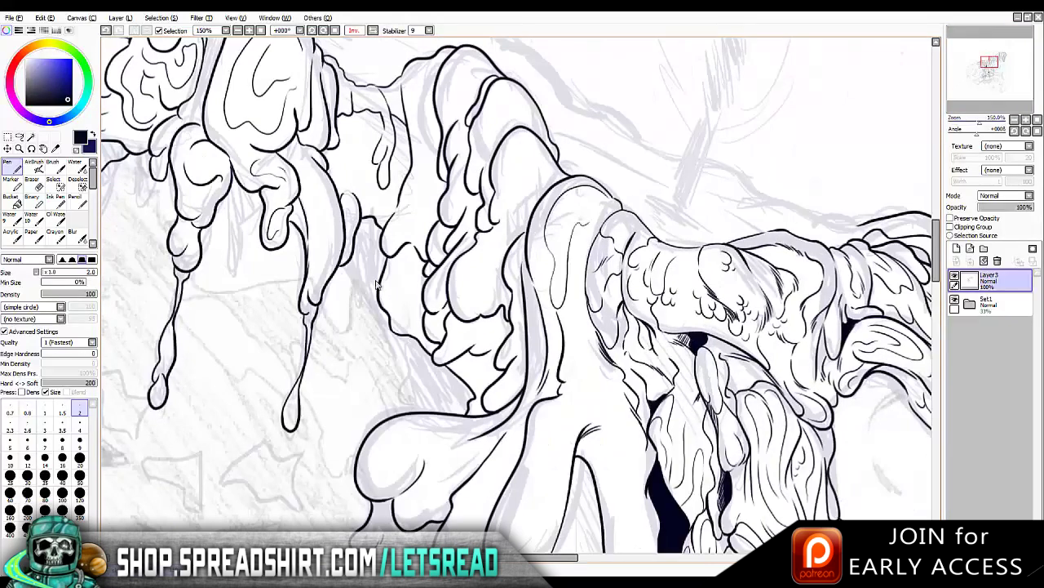
{"action": "key", "text": "ctrl+y"}
{"action": "key", "text": "ctrl+y"}
{"action": "key", "text": "ctrl+y"}
{"action": "key", "text": "ctrl+y"}
Ink thin contour lines inside the large side bulb and the smaller lobes stacked beneath it
{"action": "key", "text": "Down"}
{"action": "key", "text": "Down"}
{"action": "key", "text": "Left"}
{"action": "key", "text": "ctrl+y"}
{"action": "key", "text": "ctrl+y"}
{"action": "key", "text": "ctrl+y"}
{"action": "key", "text": "ctrl+y"}
{"action": "key", "text": "ctrl+y"}
{"action": "key", "text": "ctrl+y"}
{"action": "key", "text": "ctrl+y"}
{"action": "key", "text": "ctrl+y"}
Ink thin inner contours on the elongated hanging lobes below the tall arched fold
{"action": "key", "text": "Right"}
{"action": "key", "text": "Right"}
{"action": "key", "text": "ctrl+y"}
{"action": "key", "text": "ctrl+y"}
{"action": "key", "text": "ctrl+y"}
{"action": "key", "text": "ctrl+y"}
{"action": "key", "text": "ctrl+y"}
{"action": "key", "text": "ctrl+y"}
{"action": "key", "text": "ctrl+y"}
{"action": "key", "text": "ctrl+y"}
{"action": "key", "text": "ctrl+y"}
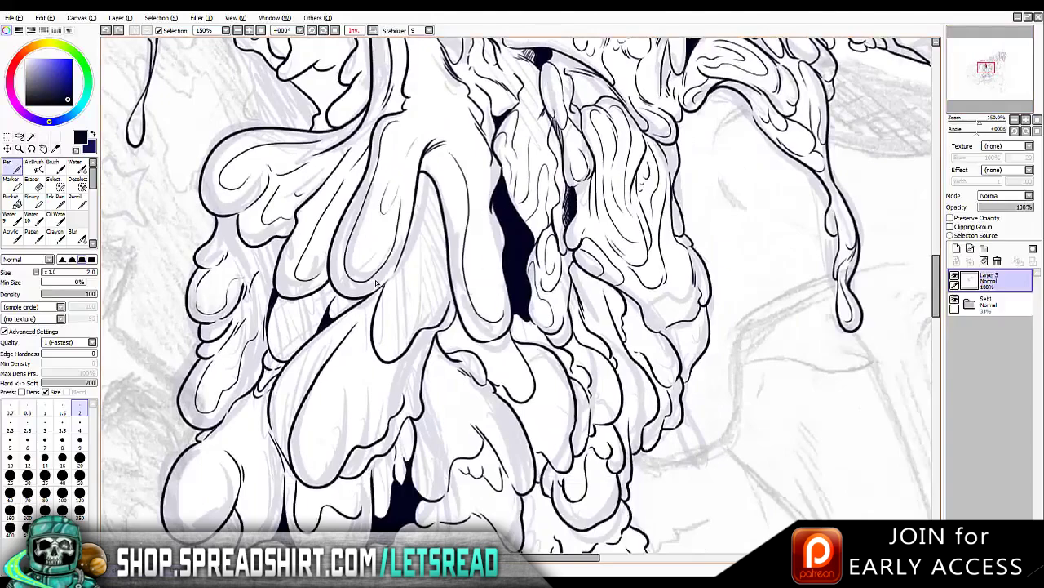
Ink thin inner contours inside the long hanging lobe, the round side bulb and the smooth drip between them
{"action": "key", "text": "ctrl+y"}
{"action": "key", "text": "ctrl+y"}
{"action": "key", "text": "ctrl+y"}
{"action": "key", "text": "Down"}
{"action": "key", "text": "ctrl+y"}
{"action": "key", "text": "ctrl+y"}
{"action": "key", "text": "ctrl+y"}
{"action": "key", "text": "ctrl+y"}
{"action": "key", "text": "ctrl+y"}
{"action": "key", "text": "ctrl+y"}
{"action": "key", "text": "ctrl+y"}
{"action": "key", "text": "ctrl+y"}
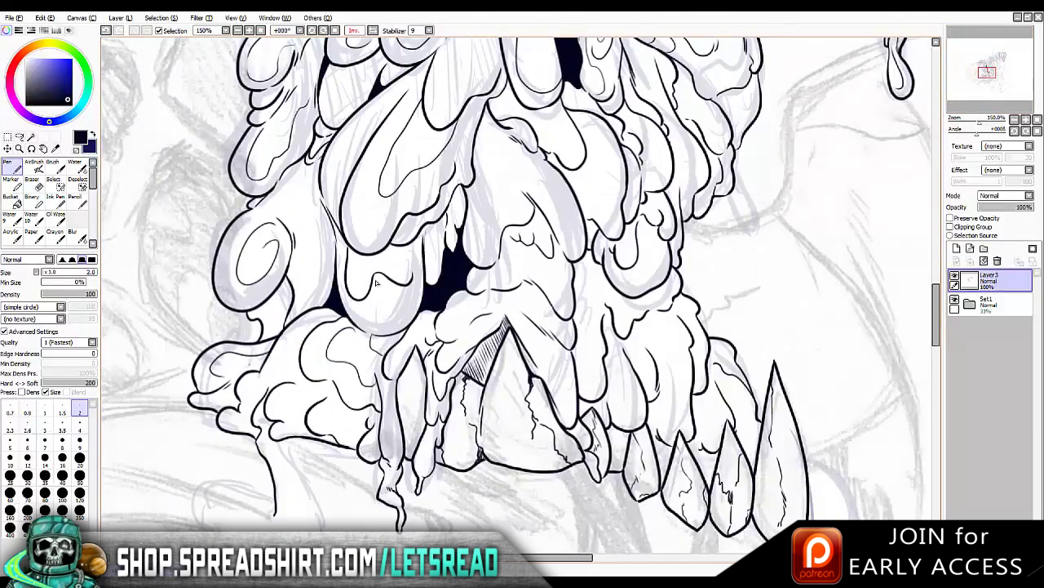
Ink thin contour lines inside the remaining smooth lobes between the tall arched fold and the teeth
{"action": "key", "text": "ctrl+y"}
{"action": "key", "text": "ctrl+y"}
{"action": "key", "text": "ctrl+y"}
{"action": "key", "text": "ctrl+z"}
{"action": "key", "text": "ctrl+z"}
{"action": "key", "text": "ctrl+z"}
{"action": "key", "text": "ctrl+y"}
{"action": "key", "text": "ctrl+y"}
{"action": "key", "text": "ctrl+y"}
{"action": "key", "text": "ctrl+y"}
{"action": "key", "text": "ctrl+y"}
{"action": "key", "text": "ctrl+y"}
{"action": "key", "text": "ctrl+y"}
{"action": "key", "text": "ctrl+y"}
{"action": "key", "text": "ctrl+y"}
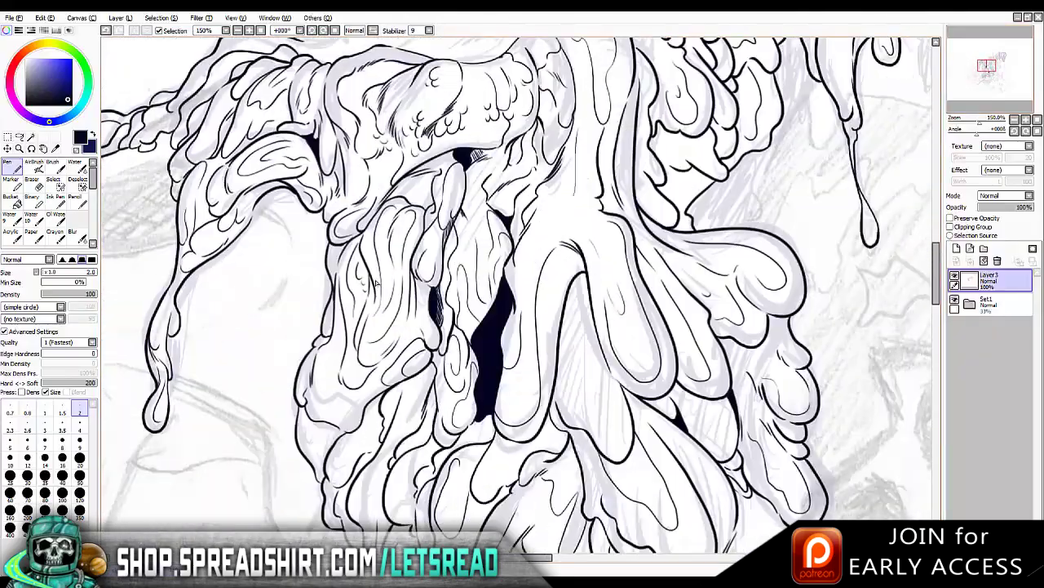
Ink a thin looping contour inside the narrow drop tucked under the tall arched fold
{"action": "key", "text": "ctrl+y"}
{"action": "key", "text": "ctrl+y"}
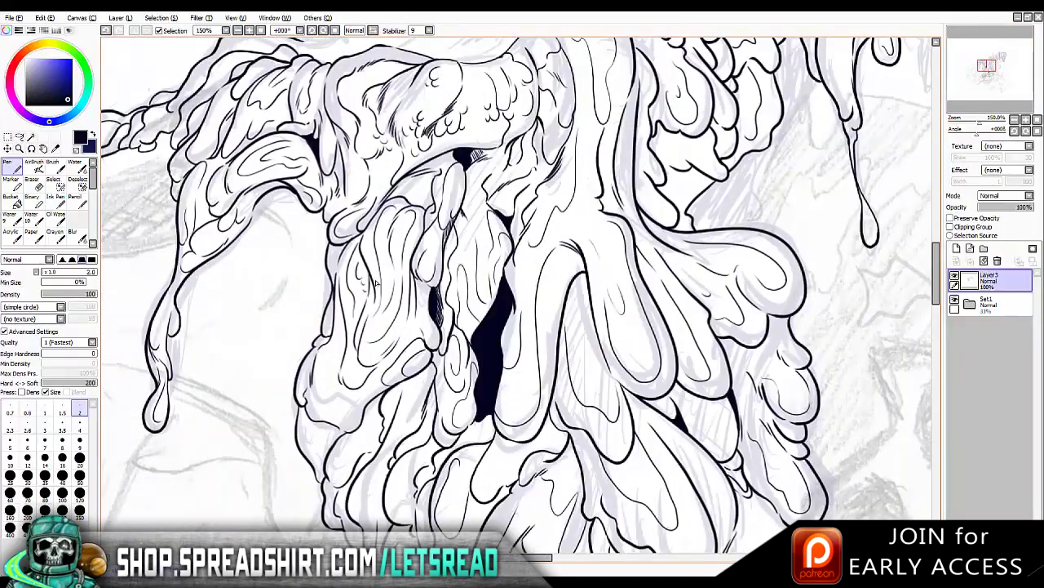
{"action": "key", "text": "ctrl+y"}
{"action": "key", "text": "ctrl+y"}
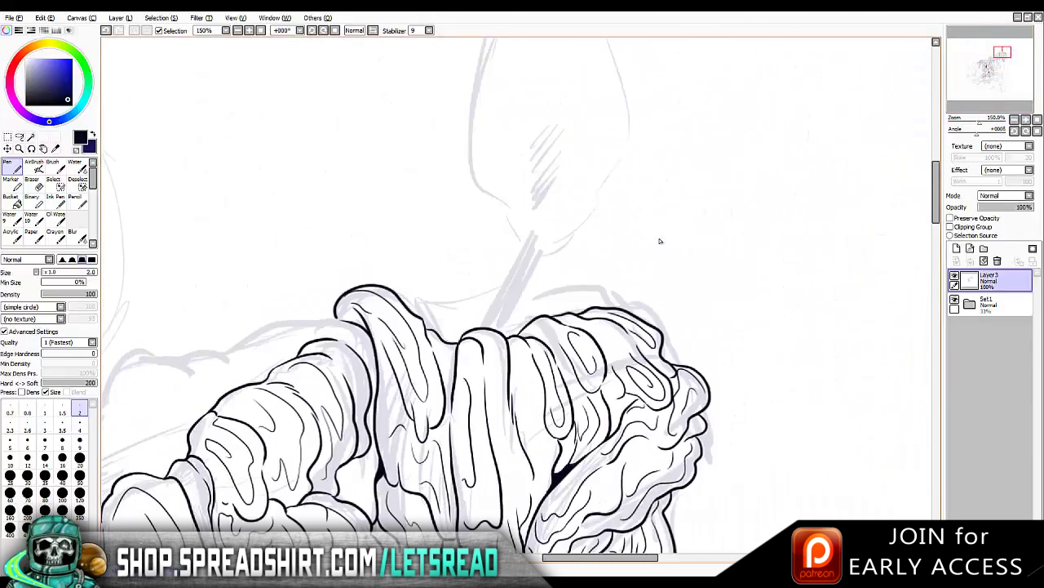
On a new layer, outline the slanted wick above the topmost folds with a size 4 pen and fill it solid
{"action": "key", "text": "ctrl+y"}
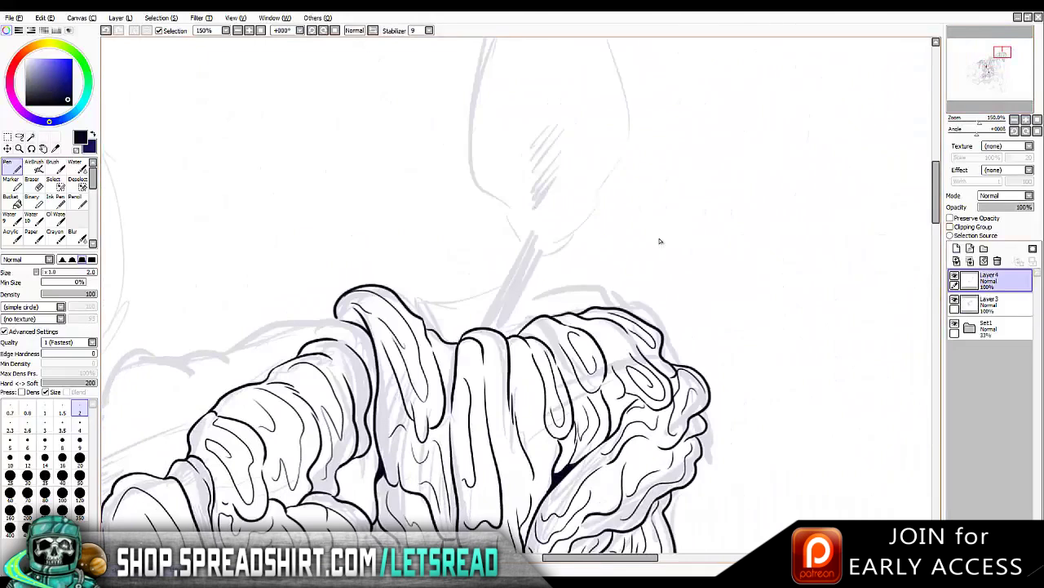
{"action": "key", "text": "ctrl+y"}
{"action": "key", "text": "ctrl+z"}
{"action": "key", "text": "ctrl+y"}
{"action": "key", "text": "ctrl+z"}
{"action": "key", "text": "ctrl+y"}
{"action": "key", "text": "ctrl+y"}
{"action": "key", "text": "ctrl+z"}
{"action": "key", "text": "ctrl+y"}
{"action": "key", "text": "ctrl+z"}
{"action": "key", "text": "ctrl+y"}
{"action": "key", "text": "ctrl+z"}
{"action": "key", "text": "ctrl+y"}
{"action": "key", "text": "ctrl+z"}
{"action": "key", "text": "ctrl+y"}
{"action": "key", "text": "ctrl+y"}
{"action": "key", "text": "p"}
{"action": "key", "text": "n"}
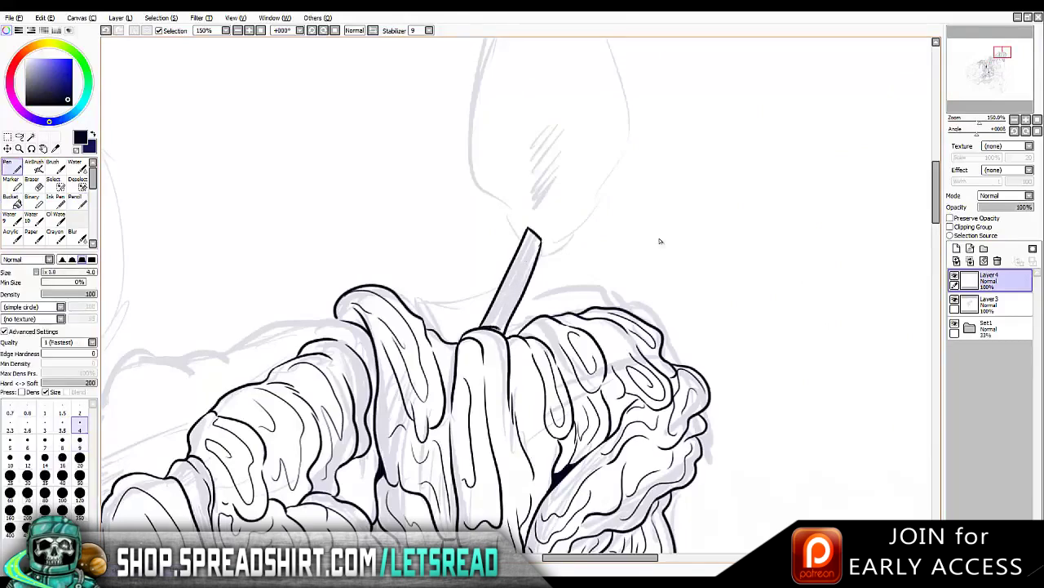
{"action": "key", "text": "ctrl+y"}
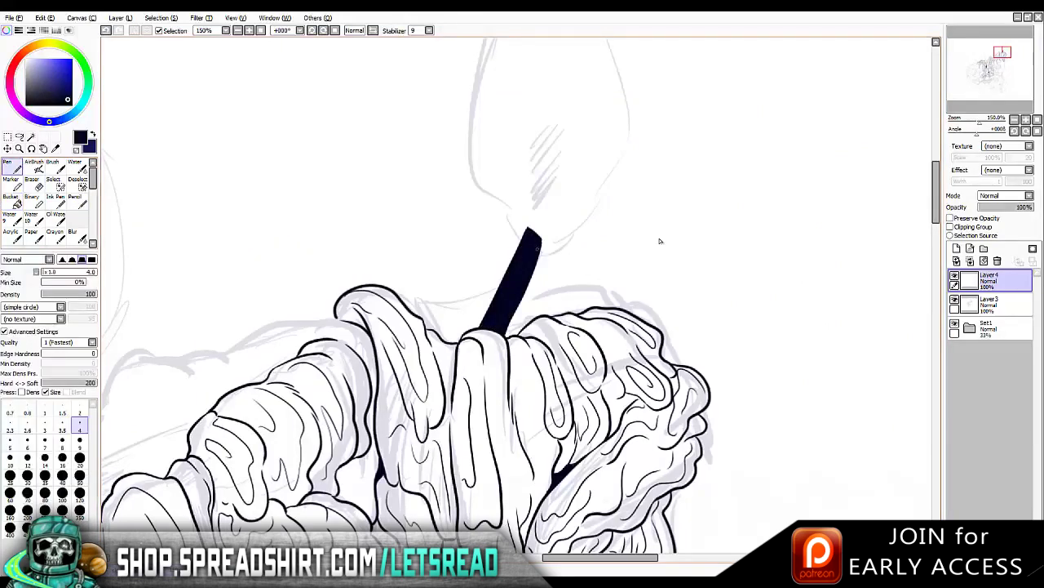
Outline the upright middle candle wick over the sketch and fill it solid dark
{"action": "key", "text": "ctrl+z"}
{"action": "key", "text": "ctrl+z"}
{"action": "key", "text": "Delete"}
{"action": "key", "text": "Delete"}
{"action": "key", "text": "ctrl+y"}
{"action": "key", "text": "ctrl+y"}
{"action": "key", "text": "ctrl+z"}
{"action": "key", "text": "ctrl+y"}
{"action": "key", "text": "ctrl+y"}
{"action": "key", "text": "ctrl+y"}
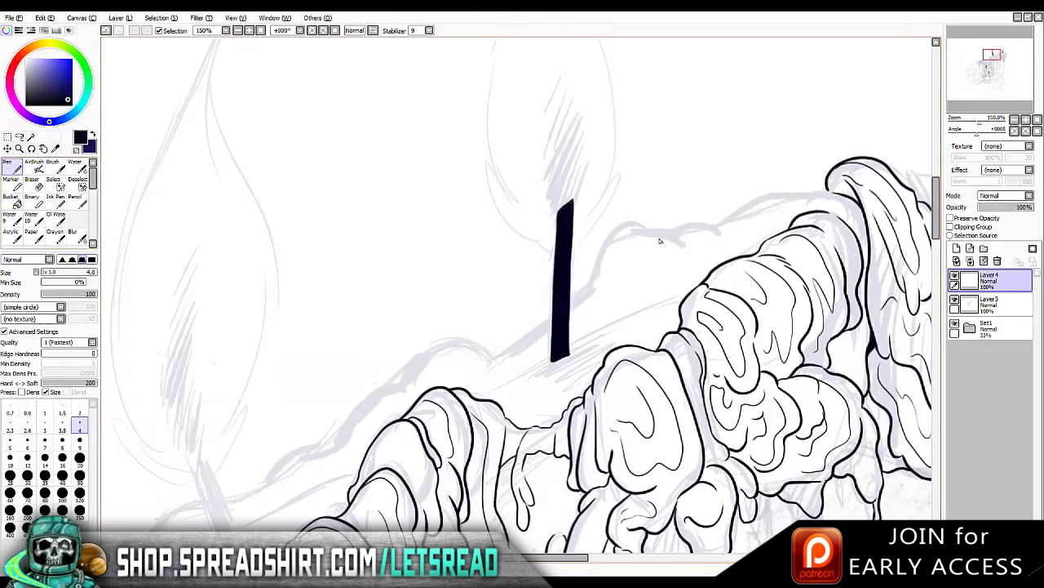
Outline the tapered, slanted wick above the scaly lower fold and fill it solid dark
{"action": "key", "text": "Delete"}
{"action": "key", "text": "Delete"}
{"action": "left_click_drag", "start_coordinate": [499, 277], "coordinate": [531, 349]}
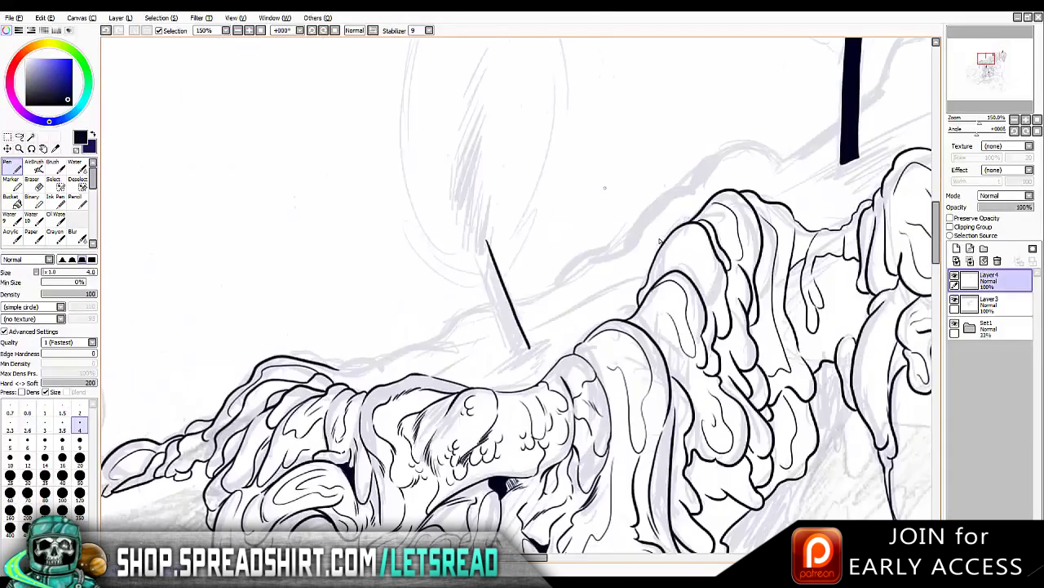
{"action": "key", "text": "ctrl+z"}
{"action": "left_click_drag", "start_coordinate": [478, 253], "coordinate": [507, 354]}
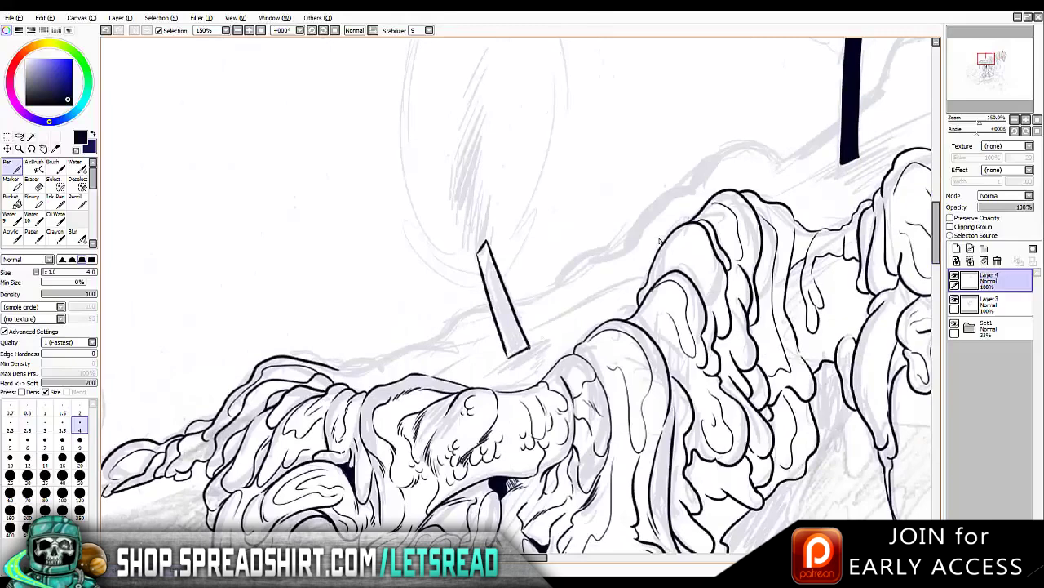
{"action": "left_click", "coordinate": [502, 302]}
On Layer3, ink the wax rim behind the topmost wick, adding thin lines with a size 2 pen
{"action": "left_click", "coordinate": [989, 303]}
{"action": "key", "text": "Home"}
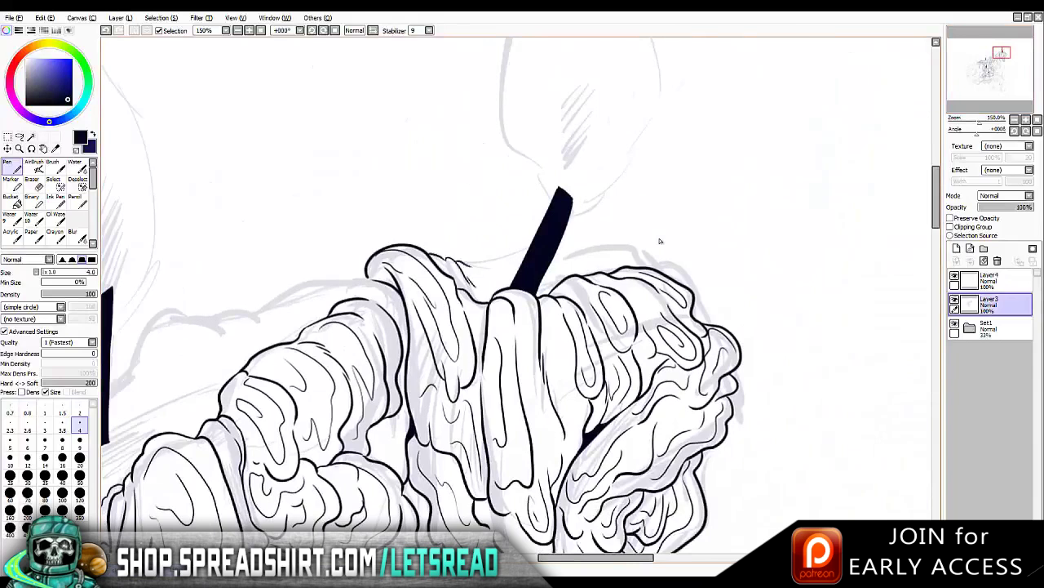
{"action": "mouse_move", "coordinate": [556, 260]}
{"action": "left_mouse_down"}
{"action": "mouse_move", "coordinate": [604, 243]}
{"action": "mouse_move", "coordinate": [659, 266]}
{"action": "mouse_move", "coordinate": [581, 249]}
{"action": "mouse_move", "coordinate": [653, 256]}
{"action": "mouse_move", "coordinate": [714, 324]}
{"action": "left_mouse_up"}
{"action": "key", "text": "ctrl+z"}
{"action": "key", "text": "ctrl+y"}
{"action": "key", "text": "bracketleft"}
{"action": "key", "text": "bracketleft"}
{"action": "key", "text": "bracketleft"}
{"action": "key", "text": "bracketleft"}
{"action": "key", "text": "bracketleft"}
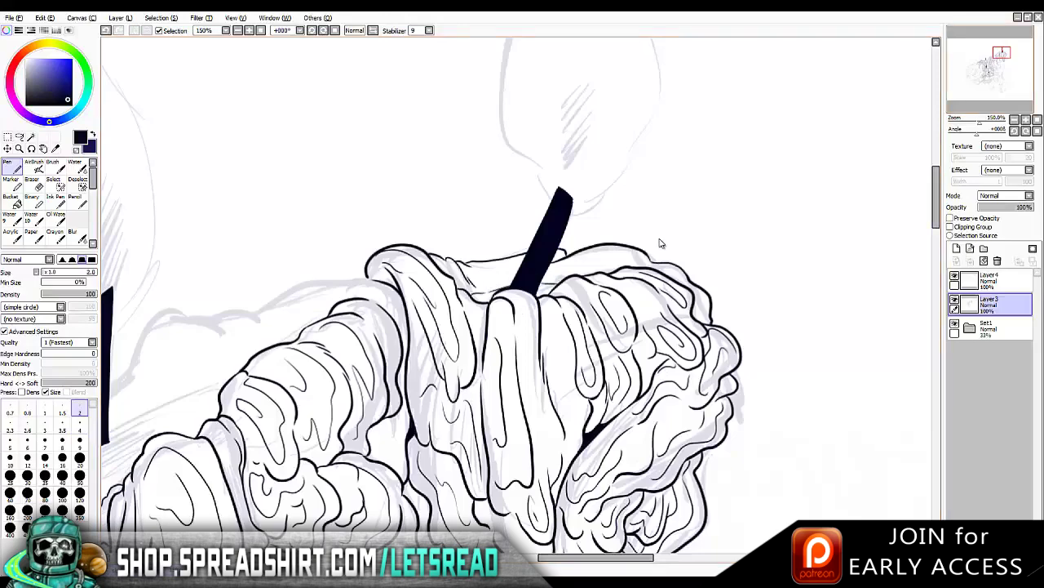
With a size 3 pen, ink the bumpy back ridge between the topmost folds and the middle wick, including small creases
{"action": "key", "text": "Delete"}
{"action": "key", "text": "Delete"}
{"action": "key", "text": "bracketright"}
{"action": "key", "text": "bracketright"}
{"action": "key", "text": "bracketright"}
{"action": "left_click_drag", "start_coordinate": [839, 149], "coordinate": [671, 189]}
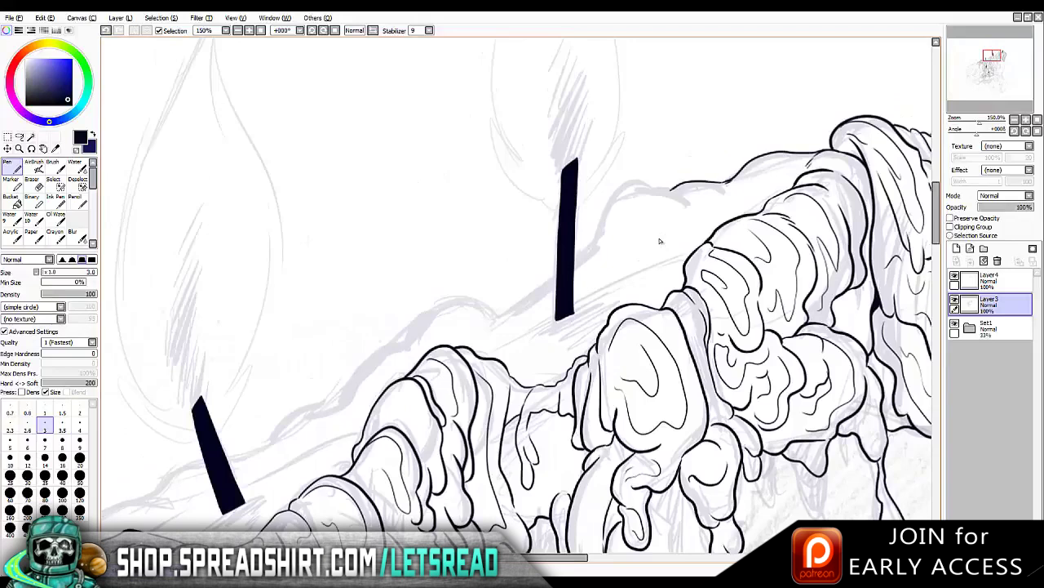
{"action": "left_click_drag", "start_coordinate": [745, 193], "coordinate": [756, 209]}
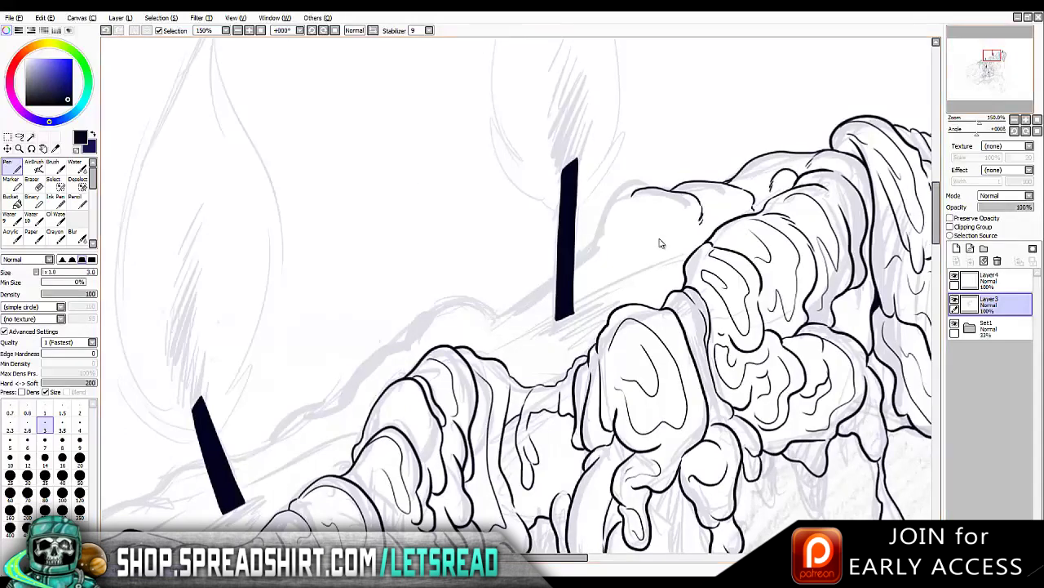
Continue the back ridge outline from the rounded hump past the middle wick and down toward the lowest wick
{"action": "key", "text": "Delete"}
{"action": "key", "text": "End"}
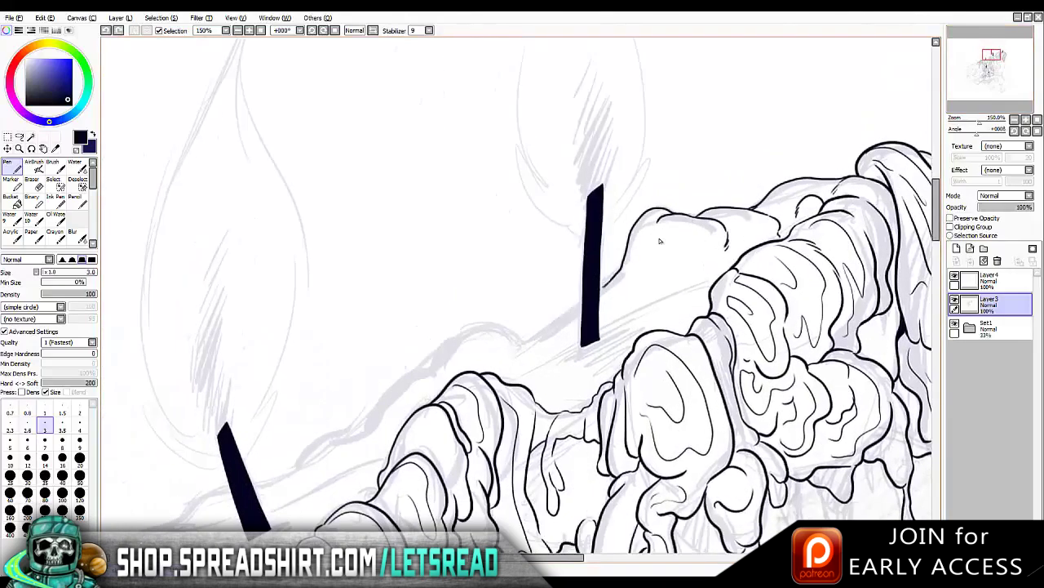
{"action": "key", "text": "Insert"}
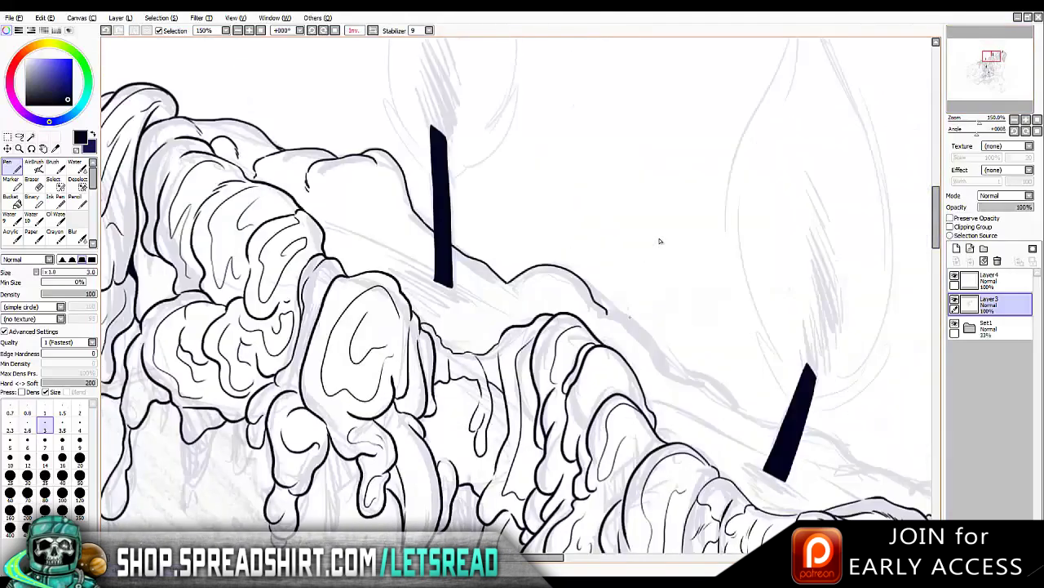
{"action": "key", "text": "Insert"}
{"action": "left_click_drag", "start_coordinate": [567, 347], "coordinate": [522, 388]}
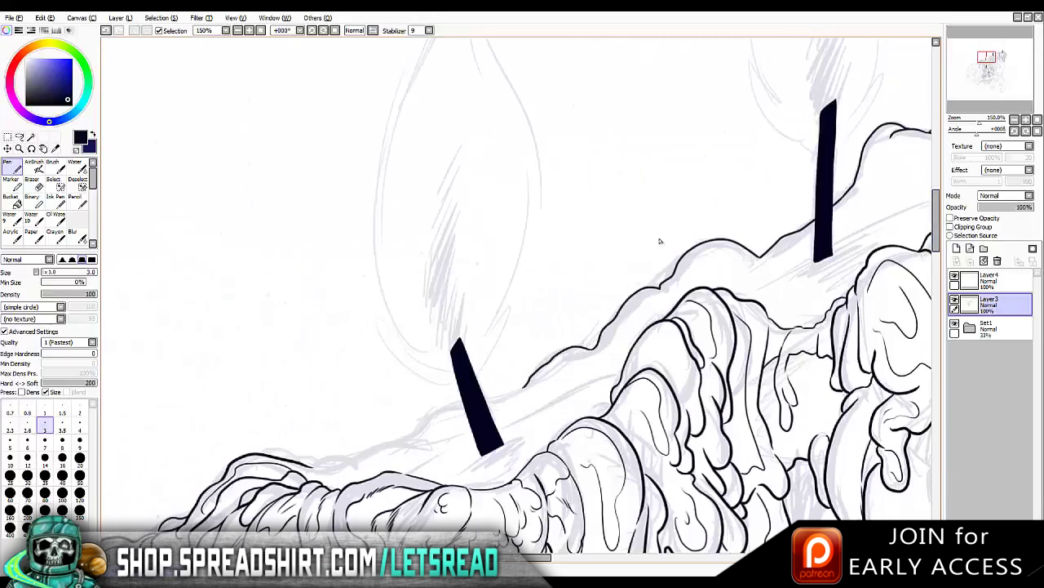
With a size 3.5 pen, carry the ridge outline behind the lowest wick to the end folds and ink the inner rim line
{"action": "key", "text": "bracketright"}
{"action": "scroll", "coordinate": [660, 241], "scroll_direction": "down", "scroll_amount": 3}
{"action": "left_click_drag", "start_coordinate": [510, 261], "coordinate": [418, 302]}
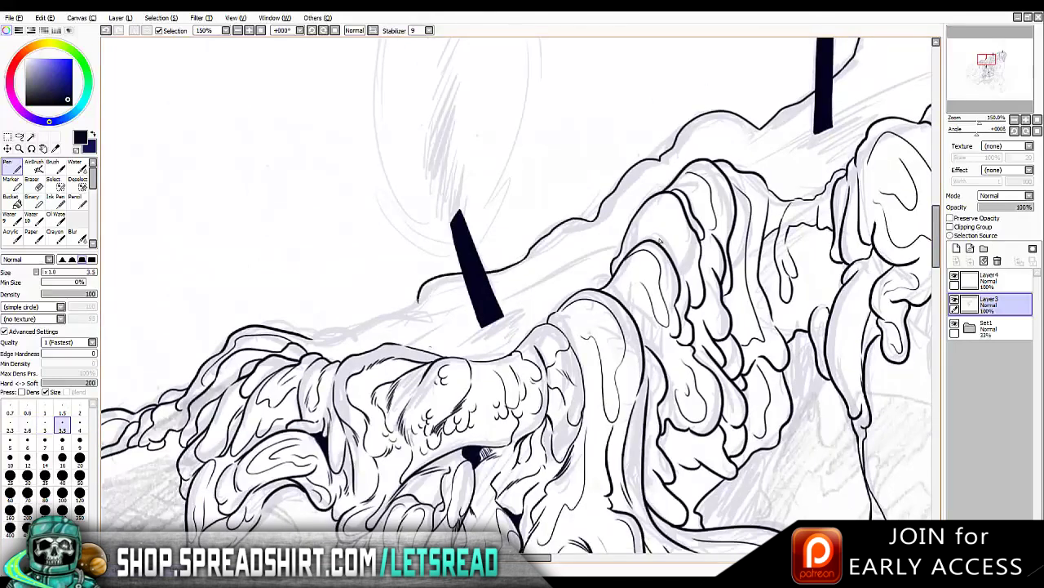
{"action": "key", "text": "Insert"}
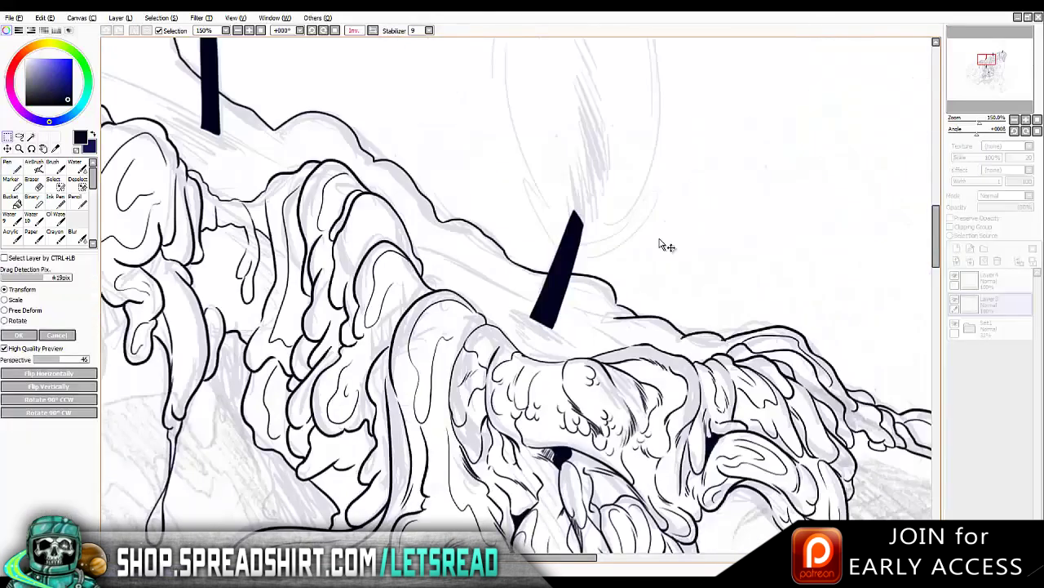
{"action": "key", "text": "ctrl+z"}
{"action": "key", "text": "ctrl+y"}
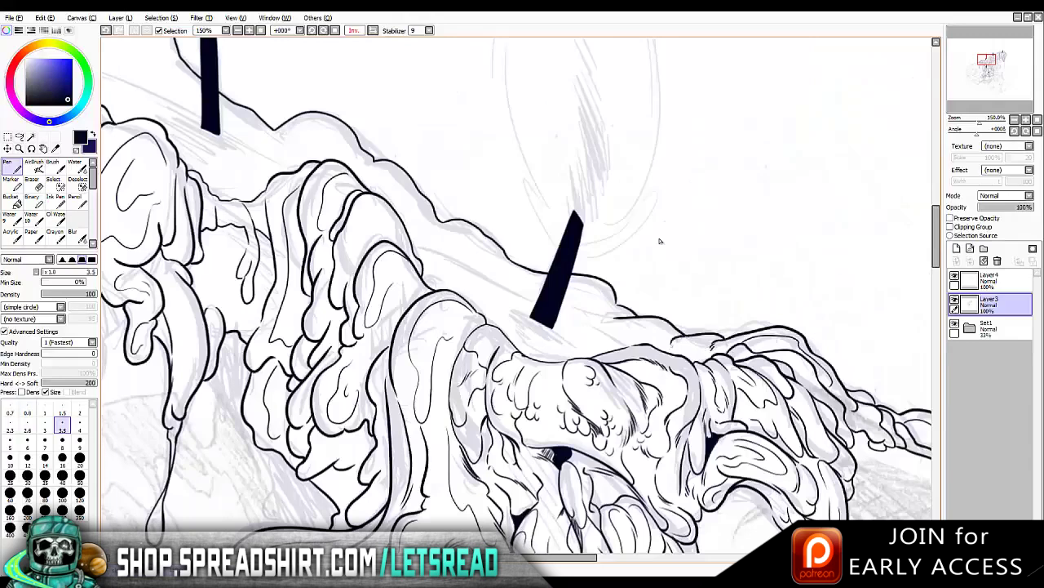
{"action": "key", "text": "Insert"}
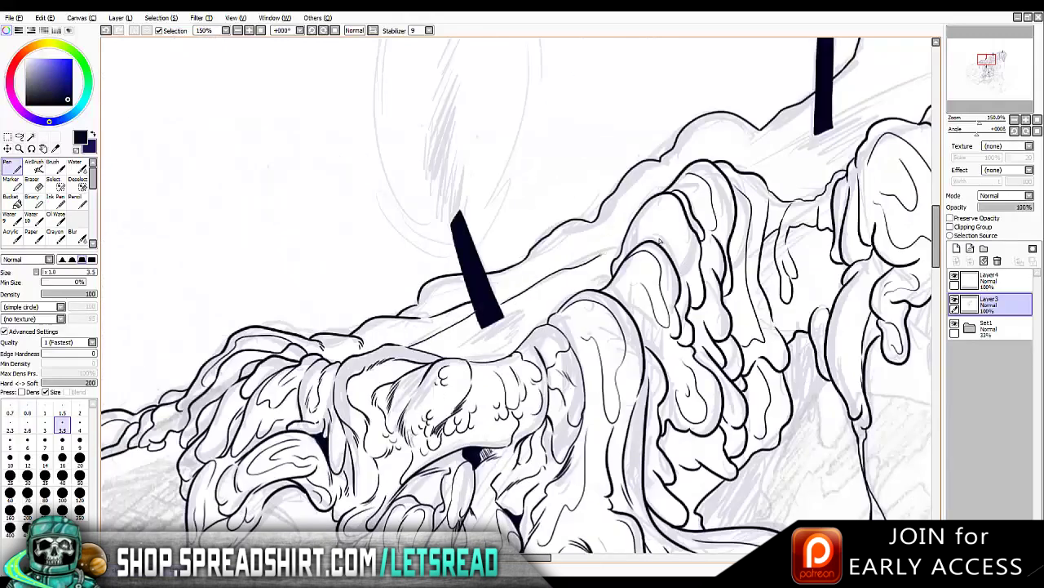
Ink small rounded lumps with inner contours along the back ridge just above the lowest wick
{"action": "key", "text": "ctrl+z"}
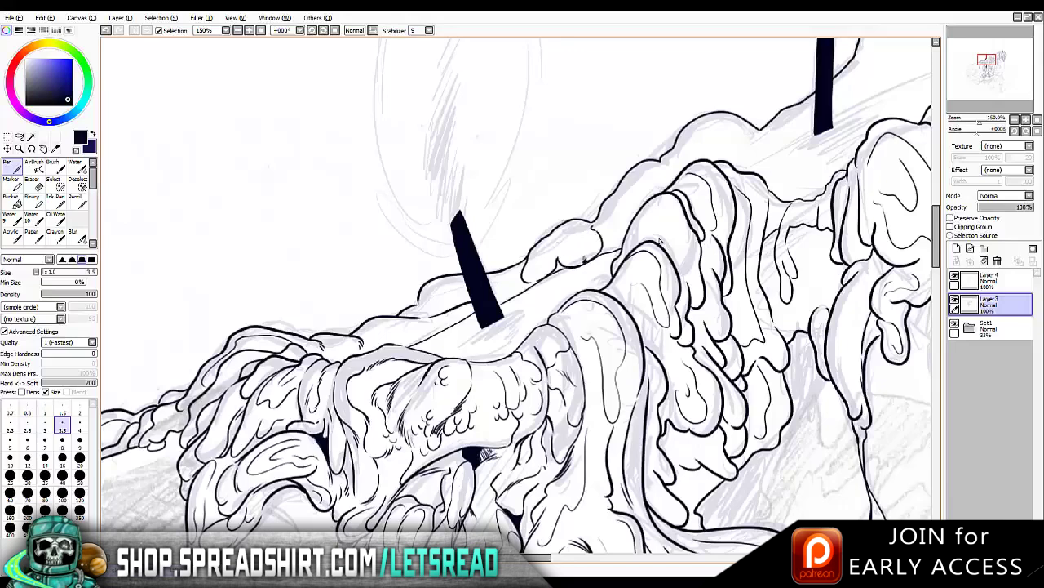
{"action": "left_click_drag", "start_coordinate": [558, 250], "coordinate": [576, 229]}
{"action": "scroll", "coordinate": [659, 241], "scroll_direction": "down", "scroll_amount": 3}
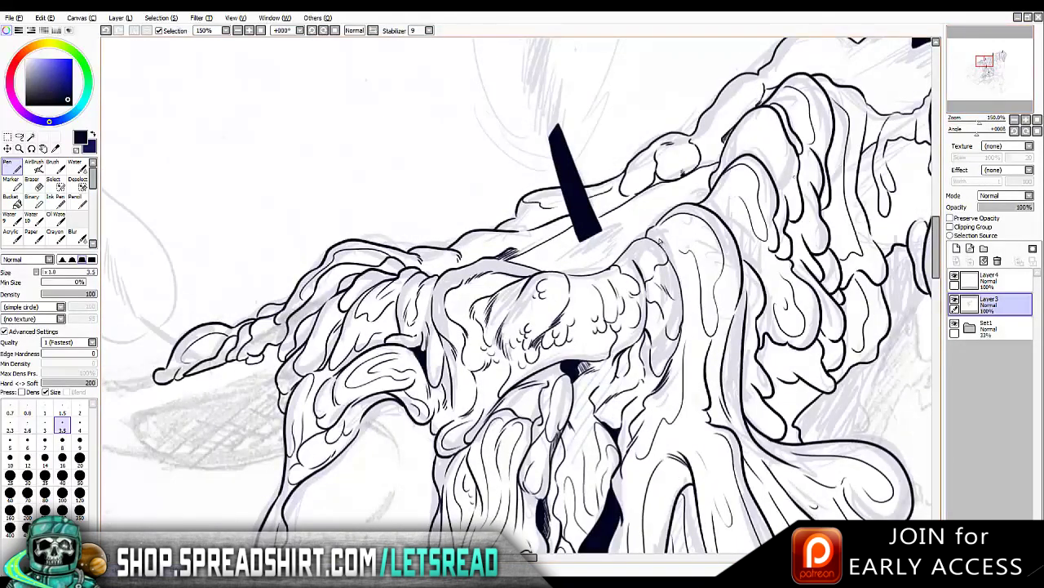
{"action": "scroll", "coordinate": [659, 241], "scroll_direction": "down", "scroll_amount": 1}
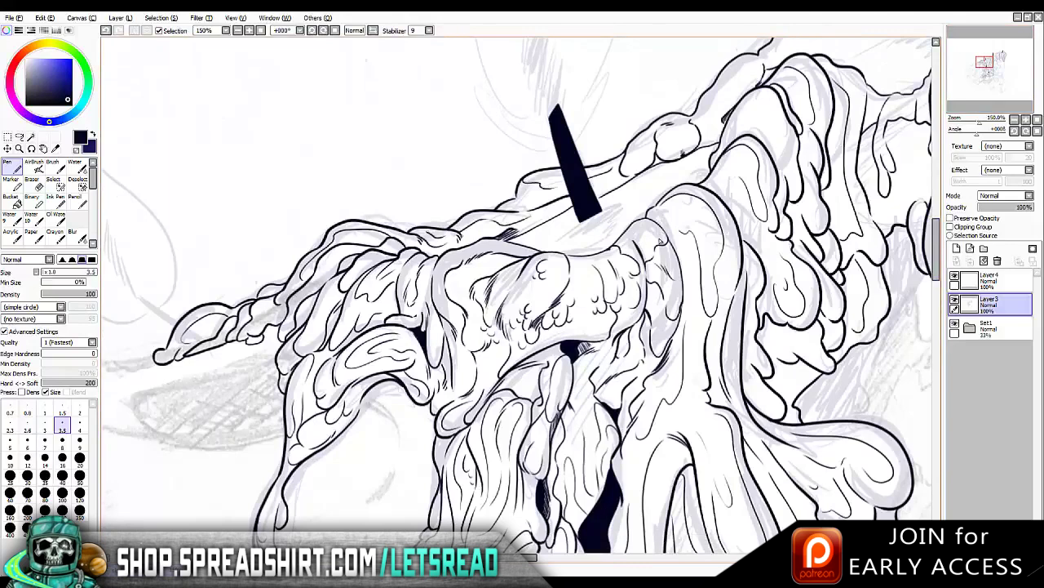
{"action": "scroll", "coordinate": [660, 241], "scroll_direction": "up", "scroll_amount": 6}
{"action": "left_click_drag", "start_coordinate": [416, 239], "coordinate": [407, 272]}
{"action": "left_click_drag", "start_coordinate": [520, 166], "coordinate": [470, 224]}
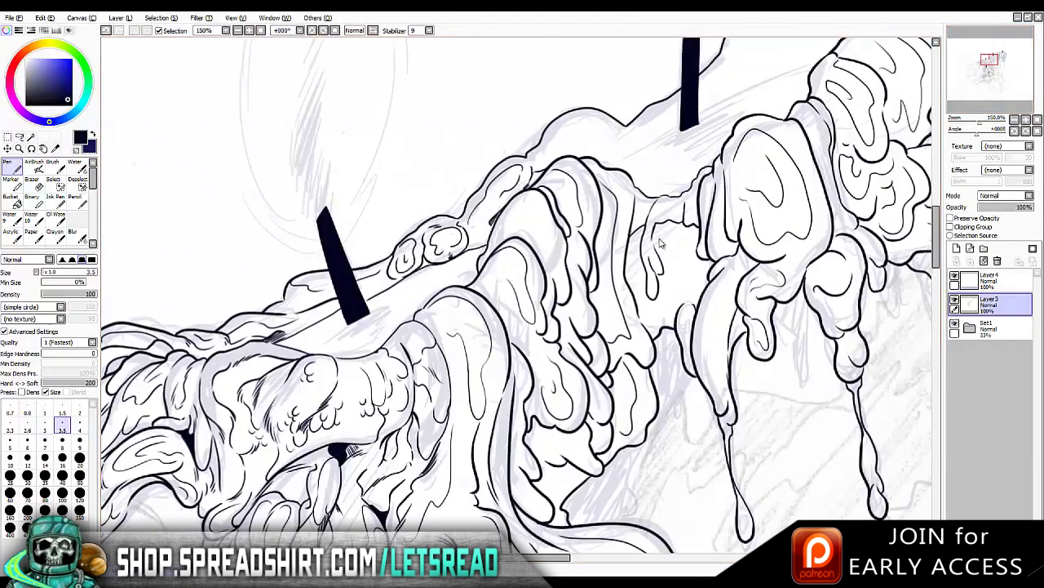
Ink the wax rim around the middle wick and the inner folds of the ridge humps on either side of it
{"action": "scroll", "coordinate": [661, 243], "scroll_direction": "right", "scroll_amount": 5}
{"action": "mouse_move", "coordinate": [574, 124]}
{"action": "left_mouse_down"}
{"action": "mouse_move", "coordinate": [447, 183]}
{"action": "mouse_move", "coordinate": [413, 222]}
{"action": "left_mouse_up"}
{"action": "key", "text": "Insert"}
{"action": "left_click_drag", "start_coordinate": [617, 204], "coordinate": [664, 202]}
{"action": "key", "text": "Insert"}
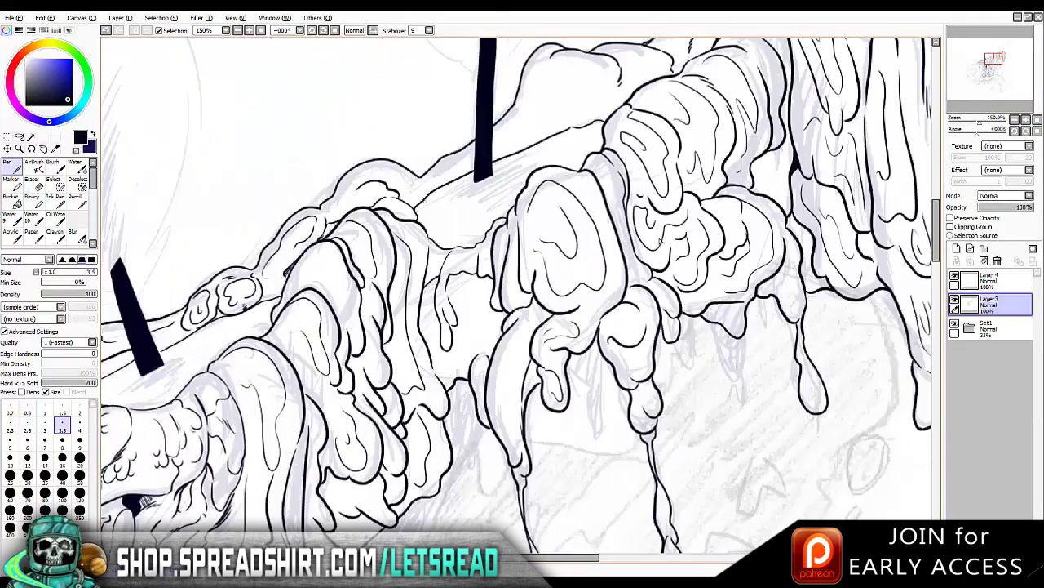
{"action": "key", "text": "ctrl+z"}
{"action": "left_click_drag", "start_coordinate": [387, 204], "coordinate": [400, 210]}
{"action": "key", "text": "e"}
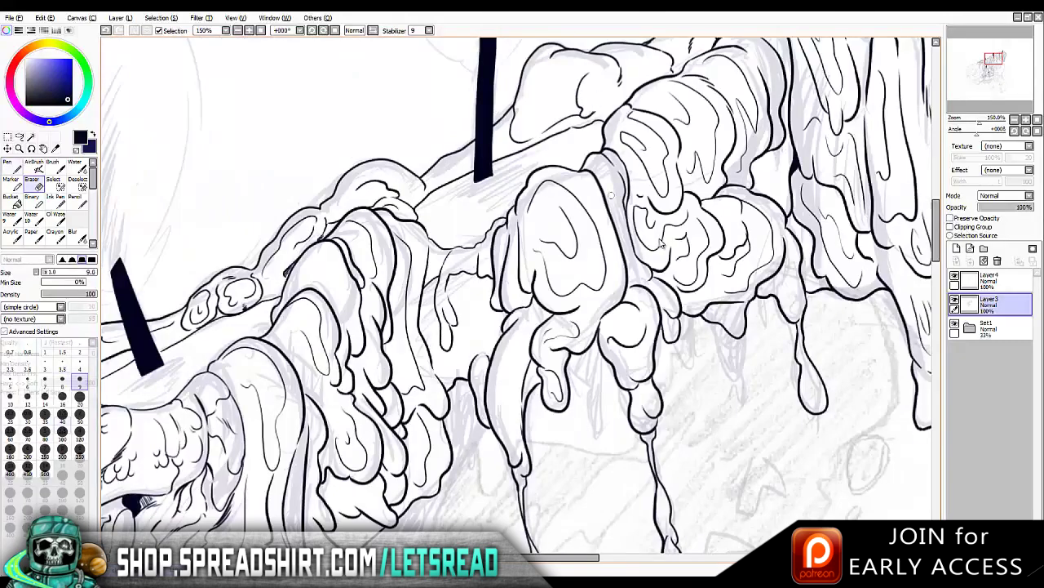
Lower the Set1 sketch folder's opacity to 26% and return to Layer3 with the Pen tool
{"action": "scroll", "coordinate": [659, 242], "scroll_direction": "down", "scroll_amount": 5}
{"action": "key", "text": "n"}
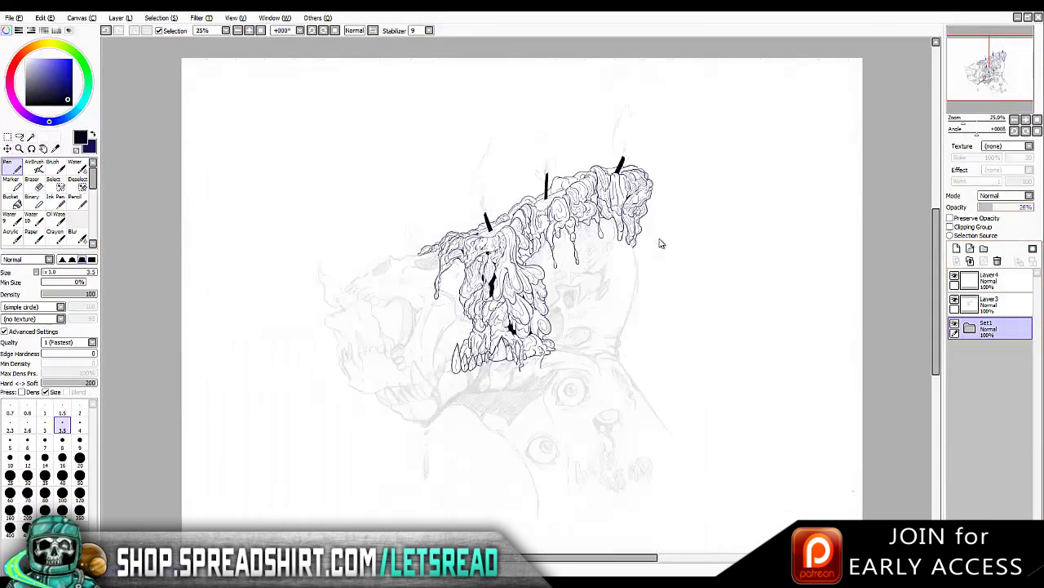
{"action": "scroll", "coordinate": [661, 242], "scroll_direction": "up", "scroll_amount": 5}
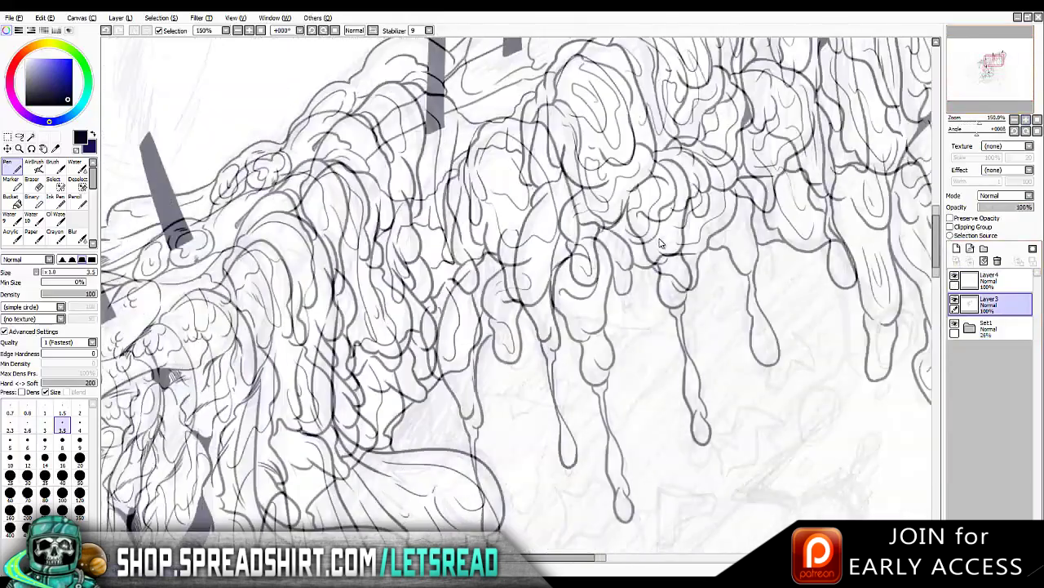
With a size 2 pen, hatch the shadow around the thin drip beneath the middle wick's wax rim
{"action": "key", "text": "bracketleft"}
{"action": "key", "text": "bracketleft"}
{"action": "key", "text": "ctrl+z"}
{"action": "key", "text": "ctrl+y"}
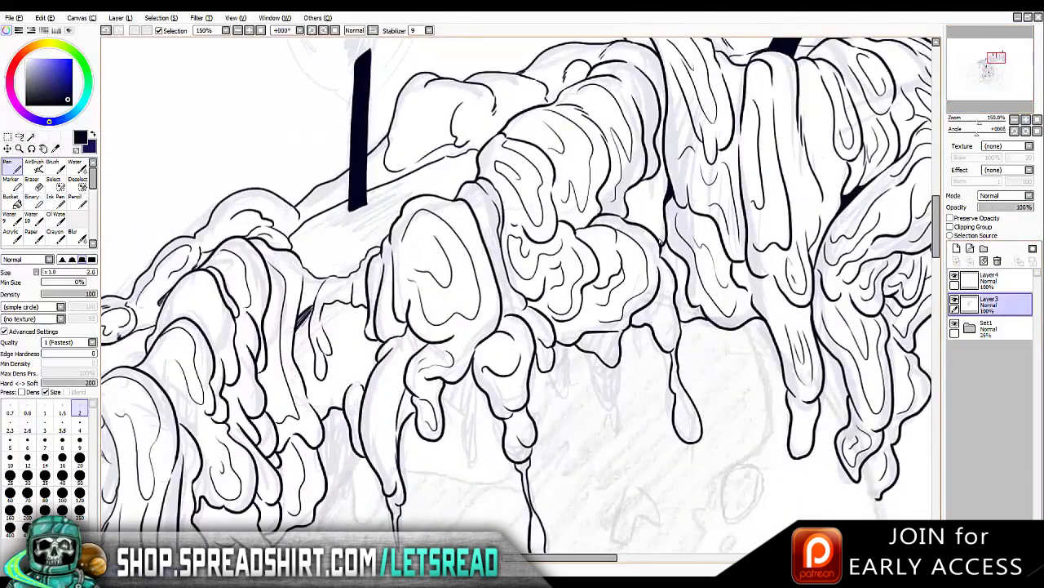
{"action": "key", "text": "ctrl+z"}
{"action": "left_click_drag", "start_coordinate": [324, 317], "coordinate": [341, 303]}
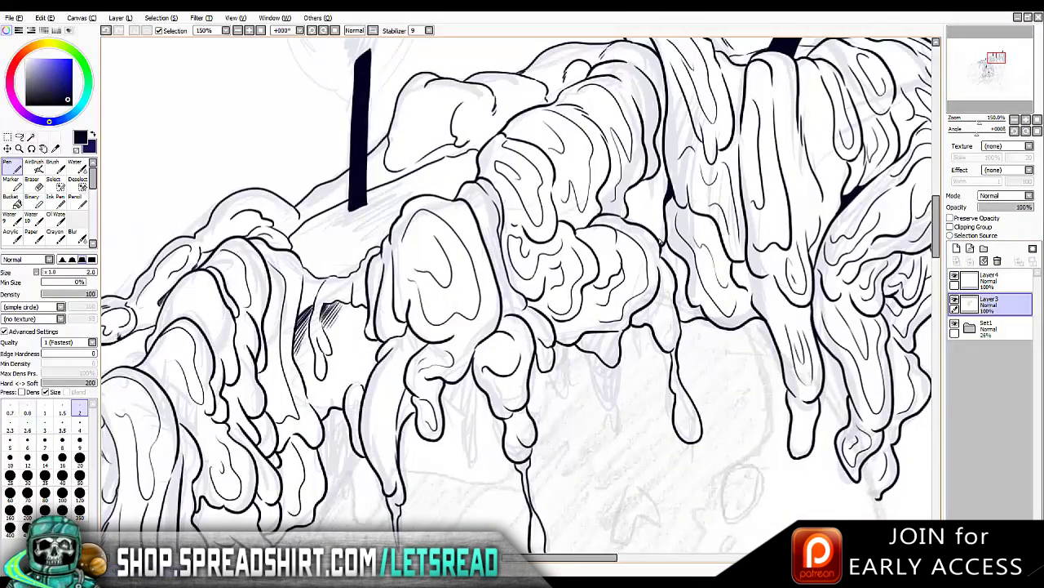
Hatch short shadow lines at the bases of the middle and lowest wicks
{"action": "scroll", "coordinate": [663, 243], "scroll_direction": "left", "scroll_amount": 10}
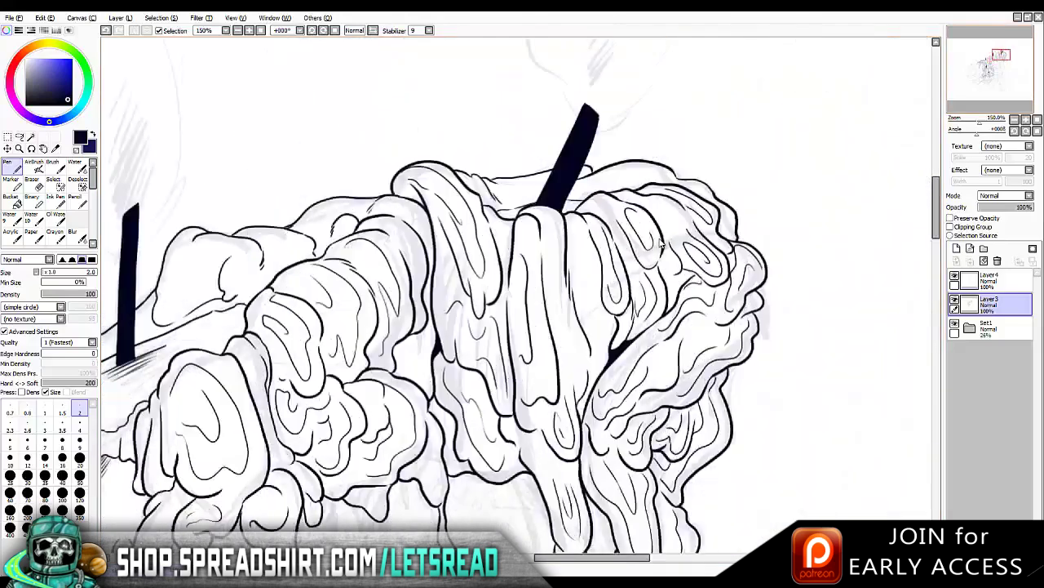
{"action": "left_click_drag", "start_coordinate": [486, 362], "coordinate": [583, 295]}
{"action": "scroll", "coordinate": [660, 241], "scroll_direction": "right", "scroll_amount": 5}
{"action": "scroll", "coordinate": [660, 241], "scroll_direction": "right", "scroll_amount": 5}
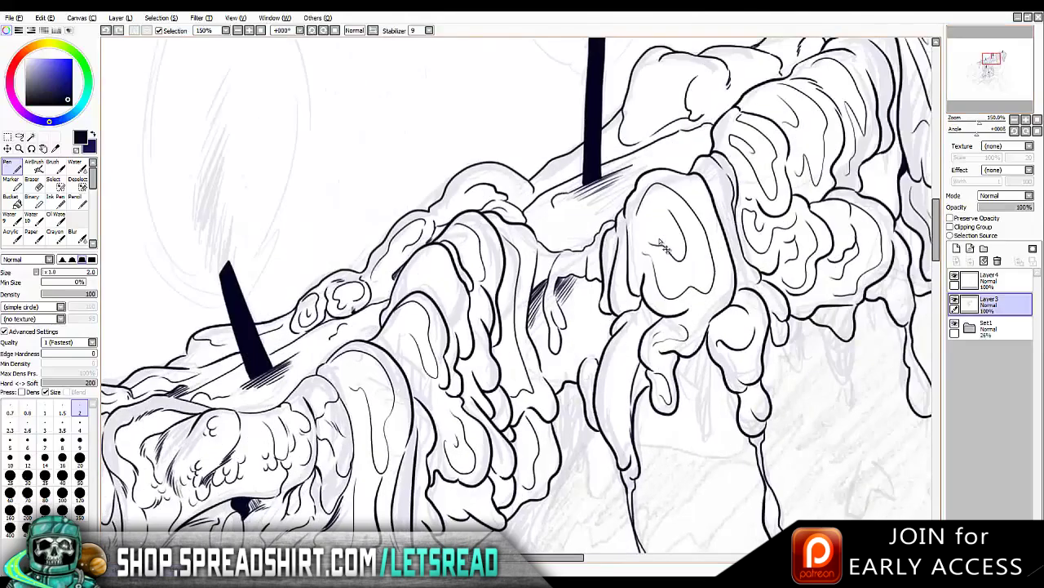
Hatch the dark crevice between the ribbed folds and the long drips below the topmost wick
{"action": "scroll", "coordinate": [660, 242], "scroll_direction": "down", "scroll_amount": 3}
{"action": "scroll", "coordinate": [660, 242], "scroll_direction": "up", "scroll_amount": 1}
{"action": "scroll", "coordinate": [660, 241], "scroll_direction": "up", "scroll_amount": 3}
{"action": "scroll", "coordinate": [660, 241], "scroll_direction": "up", "scroll_amount": 5}
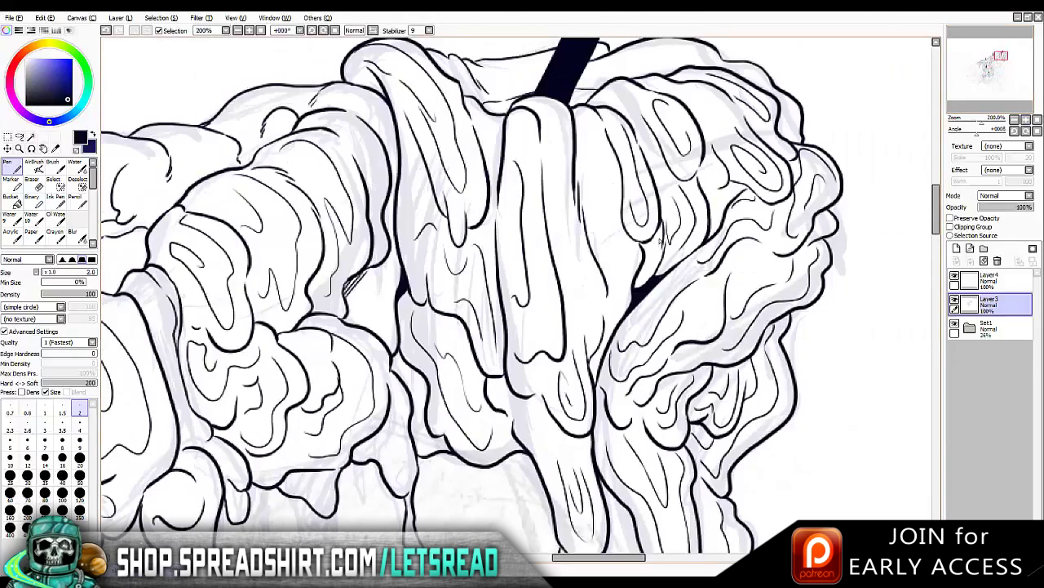
{"action": "mouse_move", "coordinate": [369, 271]}
{"action": "left_mouse_down"}
{"action": "mouse_move", "coordinate": [346, 297]}
{"action": "mouse_move", "coordinate": [354, 326]}
{"action": "left_mouse_up"}
{"action": "scroll", "coordinate": [662, 242], "scroll_direction": "down", "scroll_amount": 4}
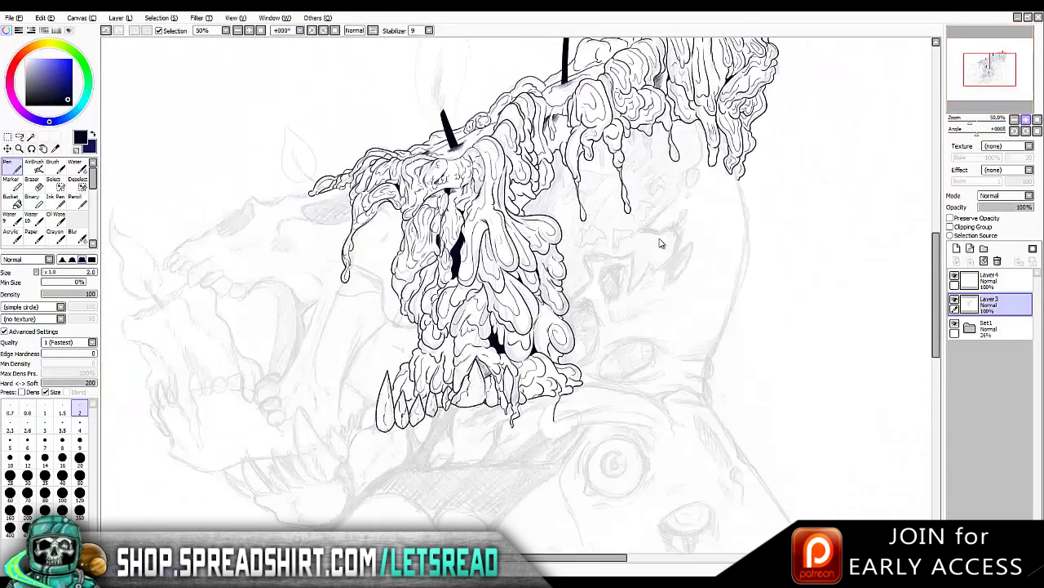
With a size 2.6 pen, ink small secondary drips and a wavy back edge between the long drips beneath the upper wax ridge
{"action": "scroll", "coordinate": [662, 241], "scroll_direction": "up", "scroll_amount": 1}
{"action": "scroll", "coordinate": [661, 241], "scroll_direction": "up", "scroll_amount": 2}
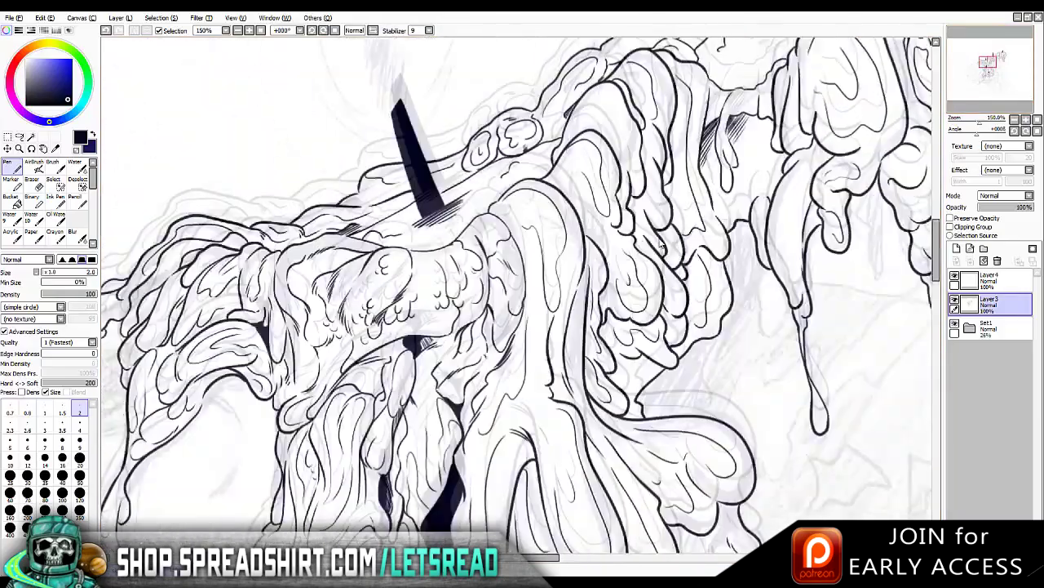
{"action": "key", "text": "bracketright"}
{"action": "key", "text": "bracketright"}
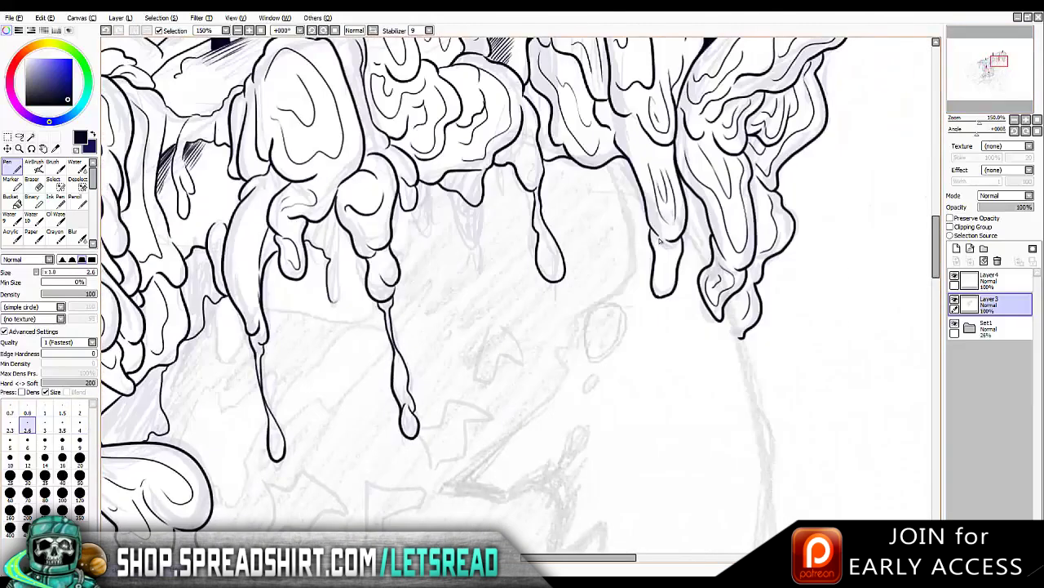
{"action": "left_click_drag", "start_coordinate": [333, 302], "coordinate": [337, 225]}
{"action": "left_click_drag", "start_coordinate": [420, 194], "coordinate": [485, 211]}
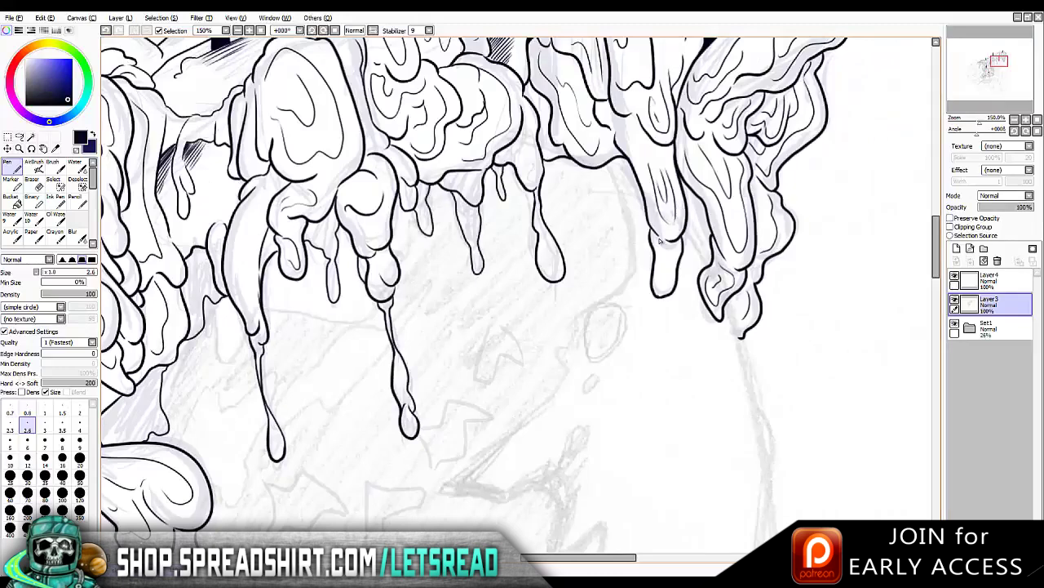
{"action": "scroll", "coordinate": [661, 240], "scroll_direction": "right", "scroll_amount": 3}
{"action": "left_click_drag", "start_coordinate": [465, 162], "coordinate": [498, 185]}
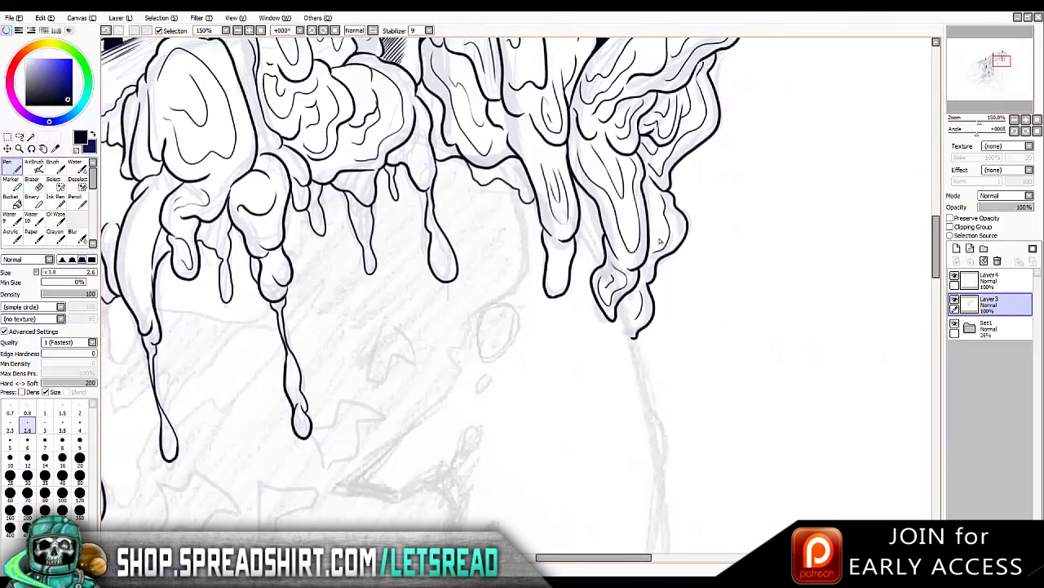
Fill the gaps behind the wax folds and the small background drips with the dark ink colour using the Bucket
{"action": "scroll", "coordinate": [661, 241], "scroll_direction": "left", "scroll_amount": 5}
{"action": "left_click", "coordinate": [11, 198]}
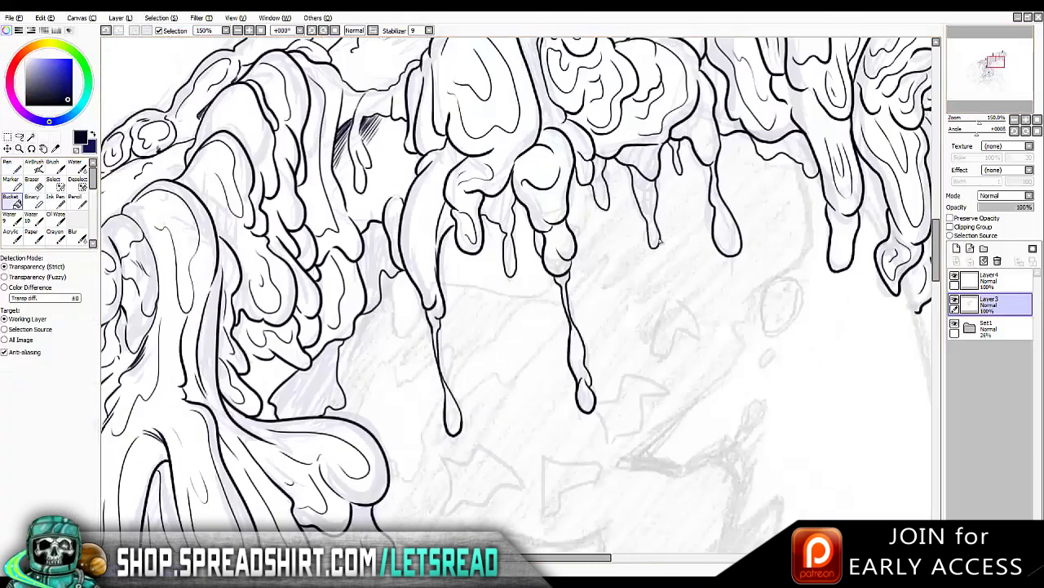
{"action": "left_click", "coordinate": [310, 382]}
{"action": "left_click", "coordinate": [375, 263]}
{"action": "left_click", "coordinate": [502, 225]}
{"action": "left_click", "coordinate": [600, 184]}
{"action": "left_click", "coordinate": [647, 206]}
{"action": "left_click", "coordinate": [676, 155]}
{"action": "left_click", "coordinate": [785, 151]}
{"action": "left_click", "coordinate": [15, 168]}
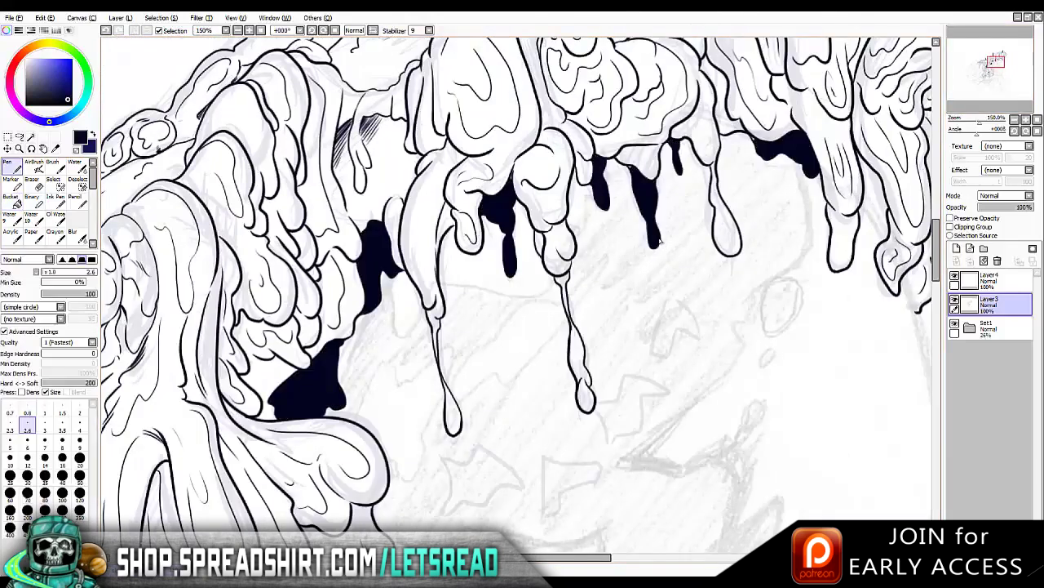
Add fine contour lines inside the long hanging drips and hatch the corner of the filled gap beside the large fold
{"action": "scroll", "coordinate": [661, 242], "scroll_direction": "down", "scroll_amount": 3}
{"action": "scroll", "coordinate": [661, 242], "scroll_direction": "right", "scroll_amount": 2}
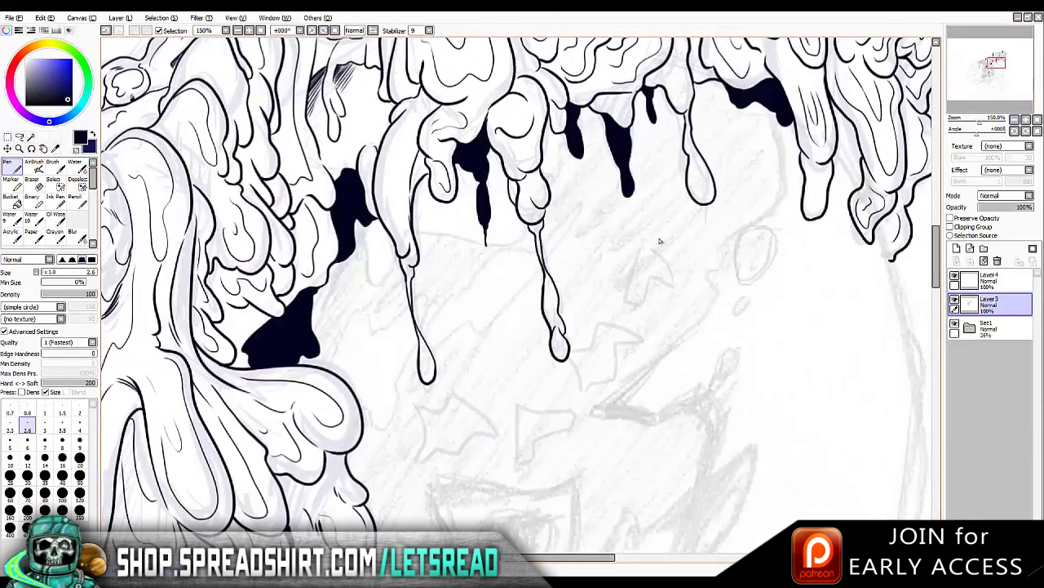
{"action": "scroll", "coordinate": [661, 242], "scroll_direction": "down", "scroll_amount": 5}
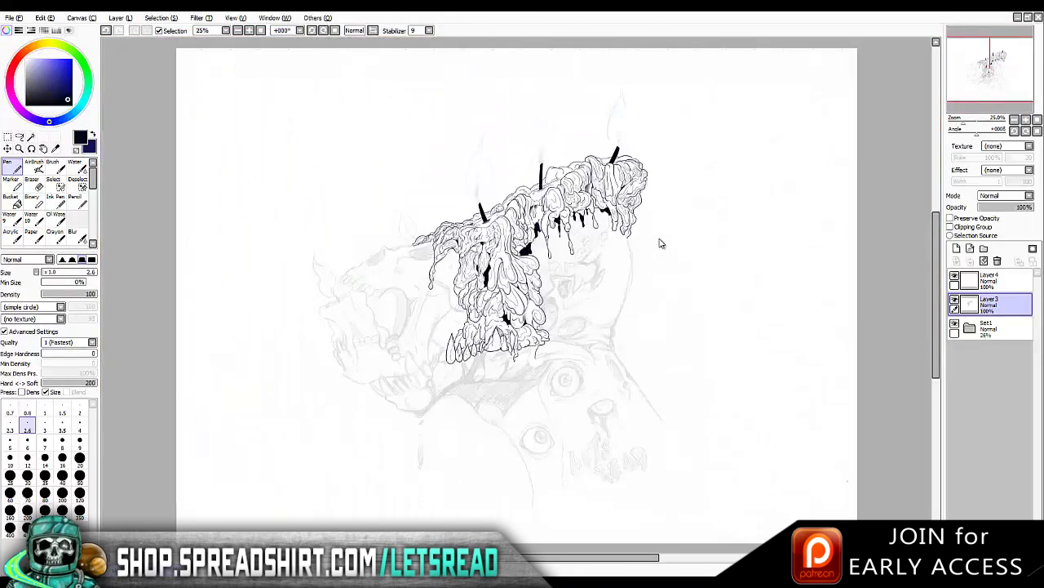
{"action": "scroll", "coordinate": [661, 241], "scroll_direction": "up", "scroll_amount": 5}
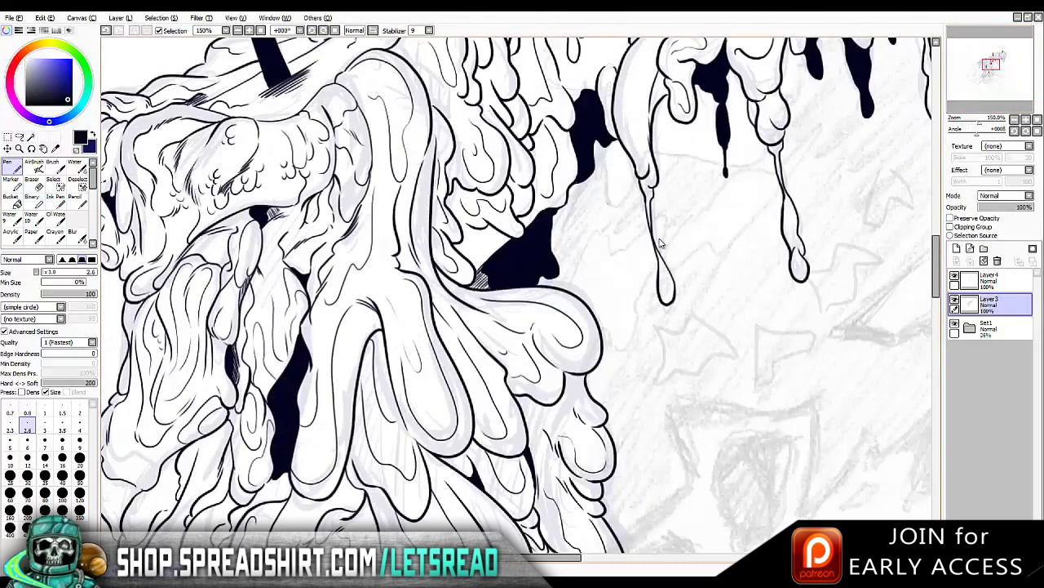
{"action": "scroll", "coordinate": [661, 242], "scroll_direction": "down", "scroll_amount": 3}
{"action": "scroll", "coordinate": [661, 242], "scroll_direction": "up", "scroll_amount": 3}
{"action": "scroll", "coordinate": [661, 241], "scroll_direction": "down", "scroll_amount": 3}
{"action": "scroll", "coordinate": [661, 242], "scroll_direction": "up", "scroll_amount": 3}
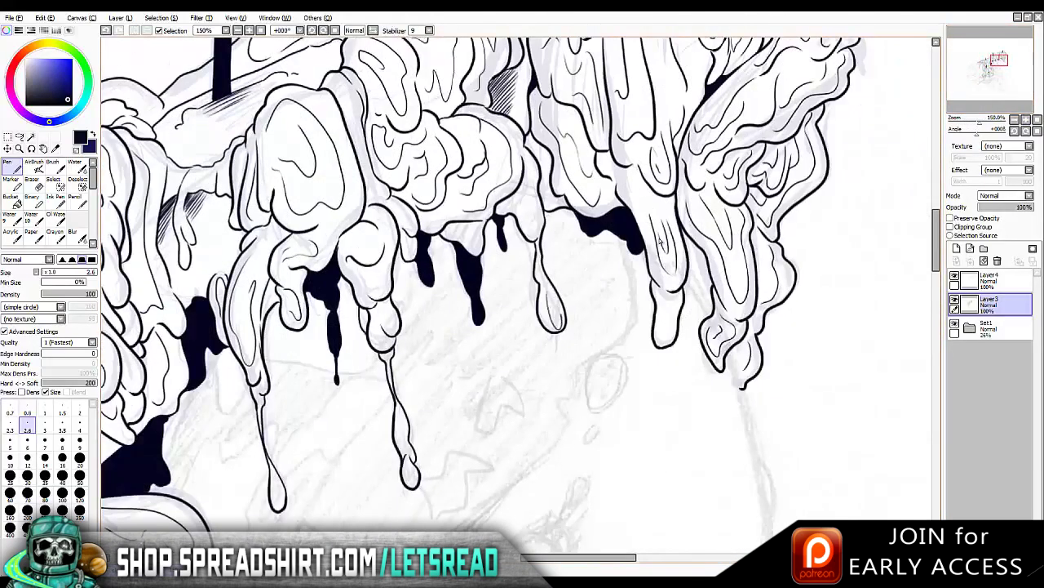
On Layer4, ink the lowest candle's wick as a solid dark bar with a size 4 pen
{"action": "scroll", "coordinate": [661, 242], "scroll_direction": "down", "scroll_amount": 5}
{"action": "scroll", "coordinate": [661, 241], "scroll_direction": "up", "scroll_amount": 3}
{"action": "scroll", "coordinate": [661, 241], "scroll_direction": "up", "scroll_amount": 3}
{"action": "key", "text": "h"}
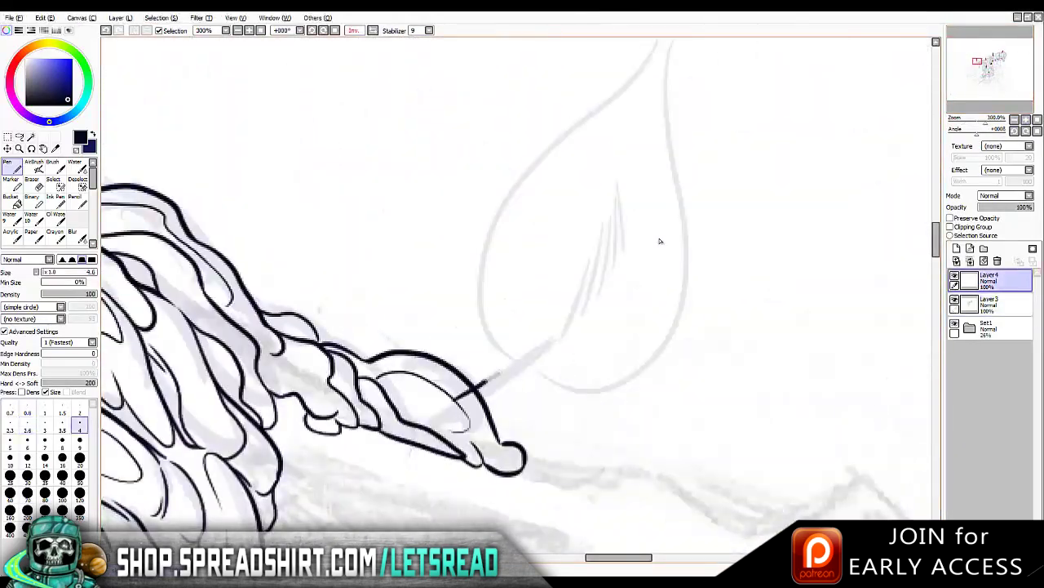
{"action": "mouse_move", "coordinate": [555, 338]}
{"action": "left_mouse_down"}
{"action": "mouse_move", "coordinate": [422, 426]}
{"action": "mouse_move", "coordinate": [465, 399]}
{"action": "left_mouse_up"}
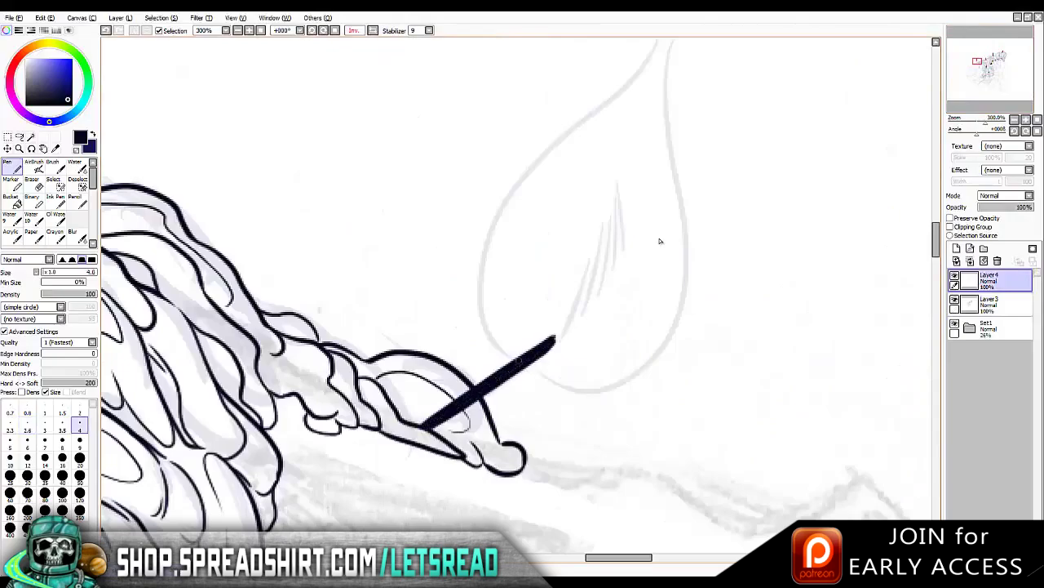
Thicken the topmost candle's wick and clean up the wick ink with a size 20 eraser
{"action": "key", "text": "e"}
{"action": "scroll", "coordinate": [661, 241], "scroll_direction": "down", "scroll_amount": 5}
{"action": "scroll", "coordinate": [661, 242], "scroll_direction": "up", "scroll_amount": 4}
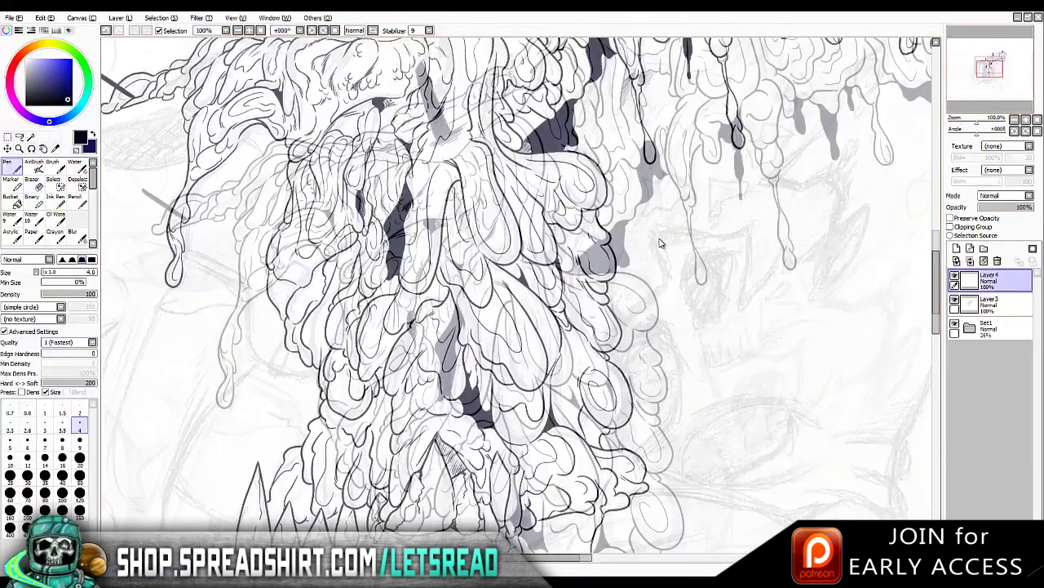
{"action": "scroll", "coordinate": [661, 241], "scroll_direction": "down", "scroll_amount": 1}
{"action": "key", "text": "h"}
{"action": "key", "text": "bracketright"}
{"action": "key", "text": "bracketright"}
{"action": "key", "text": "bracketright"}
{"action": "key", "text": "bracketright"}
{"action": "key", "text": "bracketright"}
{"action": "scroll", "coordinate": [661, 242], "scroll_direction": "right", "scroll_amount": 5}
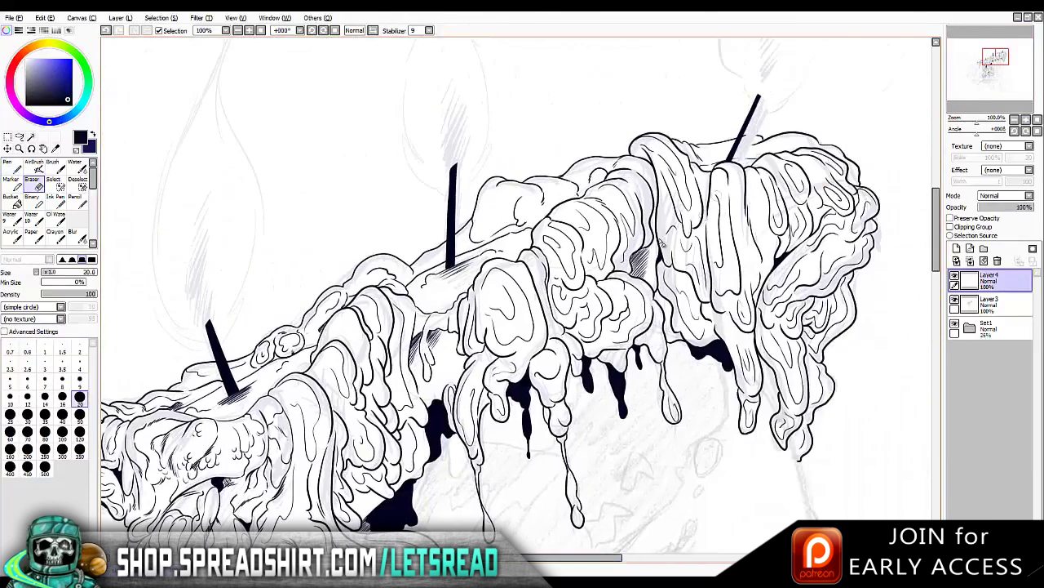
{"action": "mouse_move", "coordinate": [759, 98]}
{"action": "left_mouse_down"}
{"action": "mouse_move", "coordinate": [734, 160]}
{"action": "mouse_move", "coordinate": [746, 152]}
{"action": "left_mouse_up"}
{"action": "scroll", "coordinate": [661, 243], "scroll_direction": "up", "scroll_amount": 3}
{"action": "scroll", "coordinate": [661, 242], "scroll_direction": "right", "scroll_amount": 1}
{"action": "scroll", "coordinate": [661, 242], "scroll_direction": "down", "scroll_amount": 4}
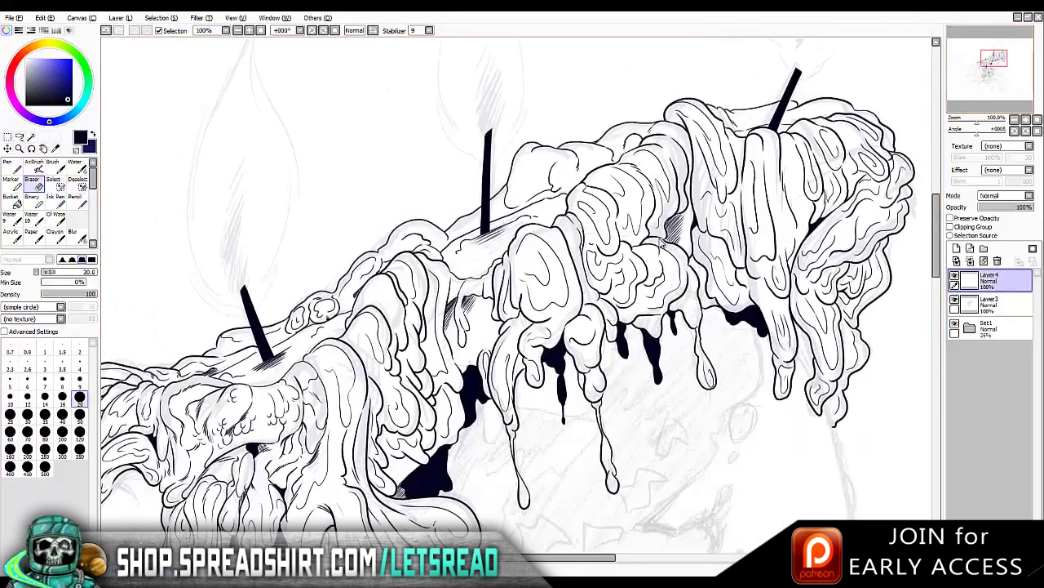
{"action": "scroll", "coordinate": [661, 242], "scroll_direction": "left", "scroll_amount": 6}
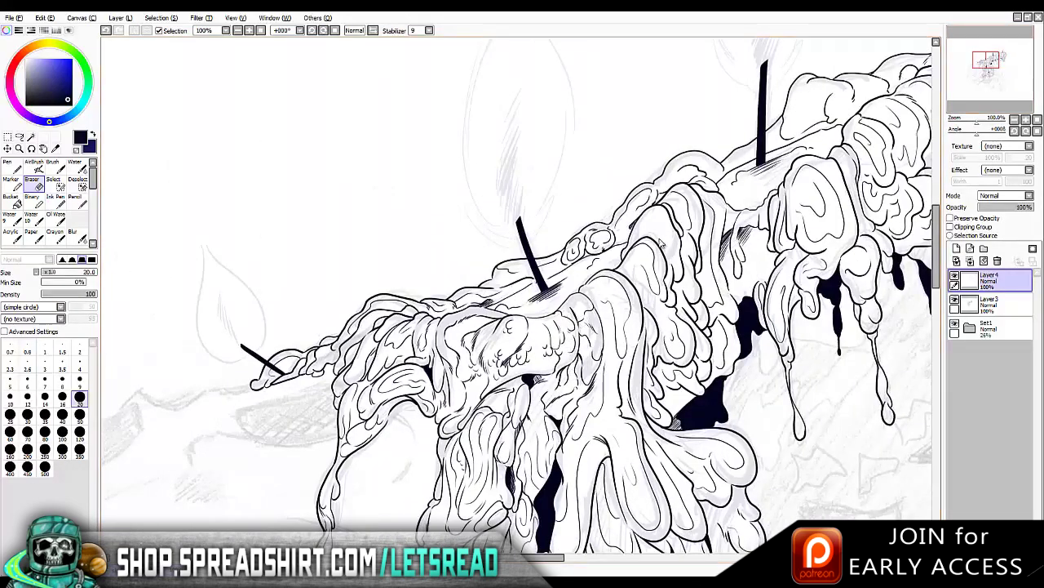
On Layer3 with a size 4 pen, ink the gum line from the front upper tooth down to a small lower tooth
{"action": "scroll", "coordinate": [661, 242], "scroll_direction": "down", "scroll_amount": 4}
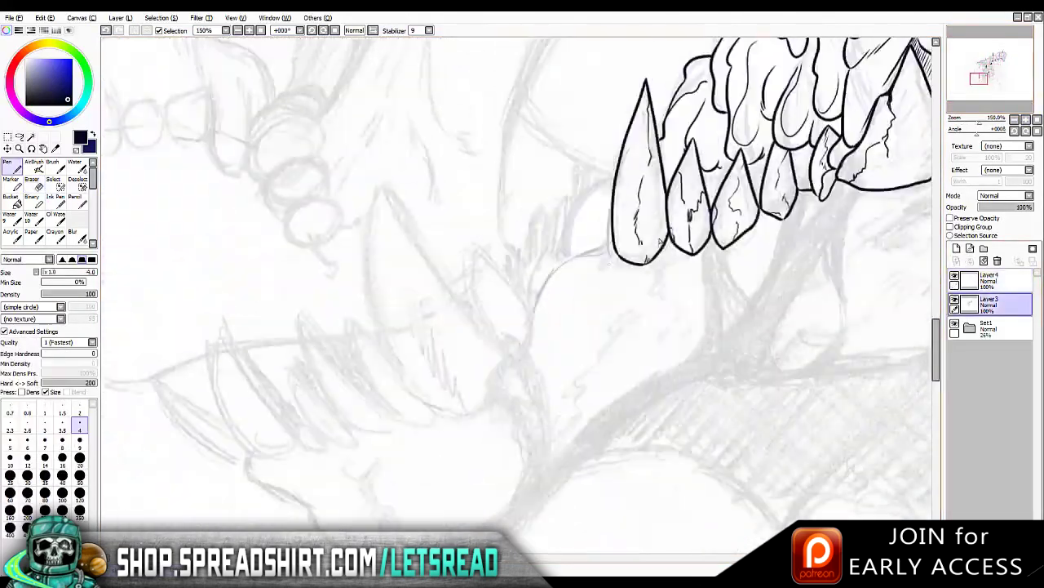
{"action": "mouse_move", "coordinate": [611, 243]}
{"action": "left_mouse_down"}
{"action": "mouse_move", "coordinate": [552, 267]}
{"action": "mouse_move", "coordinate": [537, 305]}
{"action": "mouse_move", "coordinate": [561, 248]}
{"action": "left_mouse_up"}
{"action": "key", "text": "h"}
{"action": "left_click_drag", "start_coordinate": [562, 250], "coordinate": [563, 315]}
{"action": "key", "text": "ctrl+z"}
{"action": "left_click_drag", "start_coordinate": [500, 310], "coordinate": [517, 363]}
{"action": "key", "text": "h"}
Ink the large lower fang and add size 2 crack lines to it and the small tooth behind it
{"action": "scroll", "coordinate": [661, 240], "scroll_direction": "down", "scroll_amount": 2}
{"action": "left_click_drag", "start_coordinate": [388, 108], "coordinate": [519, 286]}
{"action": "mouse_move", "coordinate": [387, 109]}
{"action": "left_mouse_down"}
{"action": "mouse_move", "coordinate": [450, 342]}
{"action": "mouse_move", "coordinate": [519, 286]}
{"action": "left_mouse_up"}
{"action": "key", "text": "ctrl+z"}
{"action": "left_click", "coordinate": [79, 413]}
{"action": "left_click_drag", "start_coordinate": [433, 282], "coordinate": [436, 297]}
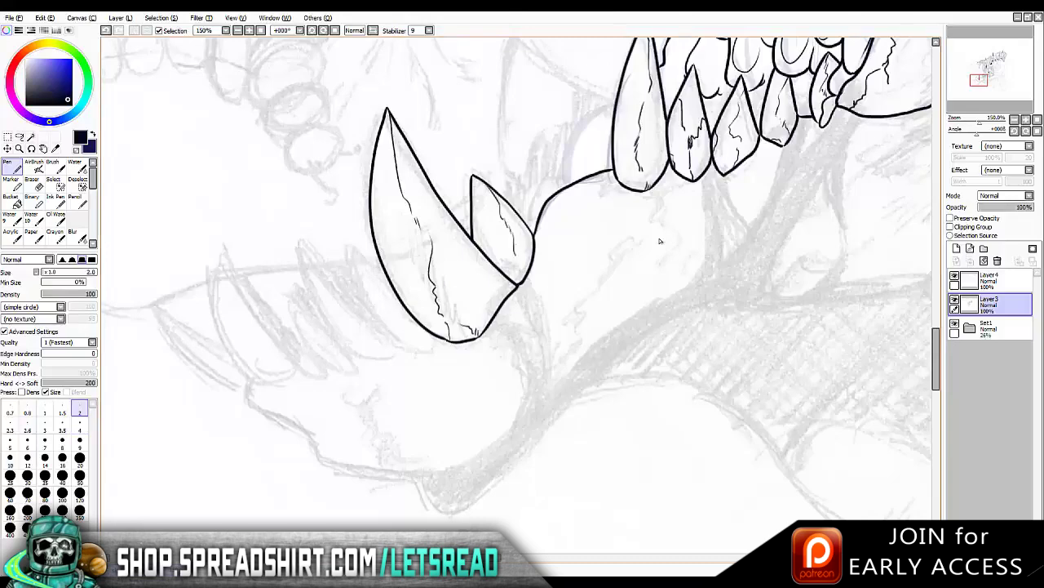
Outline the two curved lower teeth directly in front of the large fang
{"action": "scroll", "coordinate": [661, 241], "scroll_direction": "down", "scroll_amount": 1}
{"action": "key", "text": "h"}
{"action": "left_click_drag", "start_coordinate": [668, 278], "coordinate": [660, 241]}
{"action": "key", "text": "h"}
{"action": "key", "text": "h"}
{"action": "left_click_drag", "start_coordinate": [690, 309], "coordinate": [674, 262]}
{"action": "key", "text": "h"}
{"action": "key", "text": "h"}
Outline the two small lower teeth and the curved front tooth of the lower jaw with a size 4 pen
{"action": "scroll", "coordinate": [660, 240], "scroll_direction": "right", "scroll_amount": 3}
{"action": "left_click_drag", "start_coordinate": [519, 322], "coordinate": [545, 252]}
{"action": "mouse_move", "coordinate": [524, 310]}
{"action": "left_mouse_down"}
{"action": "mouse_move", "coordinate": [477, 331]}
{"action": "mouse_move", "coordinate": [525, 333]}
{"action": "left_mouse_up"}
{"action": "key", "text": "ctrl+z"}
{"action": "key", "text": "h"}
{"action": "left_click_drag", "start_coordinate": [416, 204], "coordinate": [462, 276]}
{"action": "key", "text": "h"}
{"action": "key", "text": "h"}
{"action": "left_click_drag", "start_coordinate": [415, 217], "coordinate": [472, 296]}
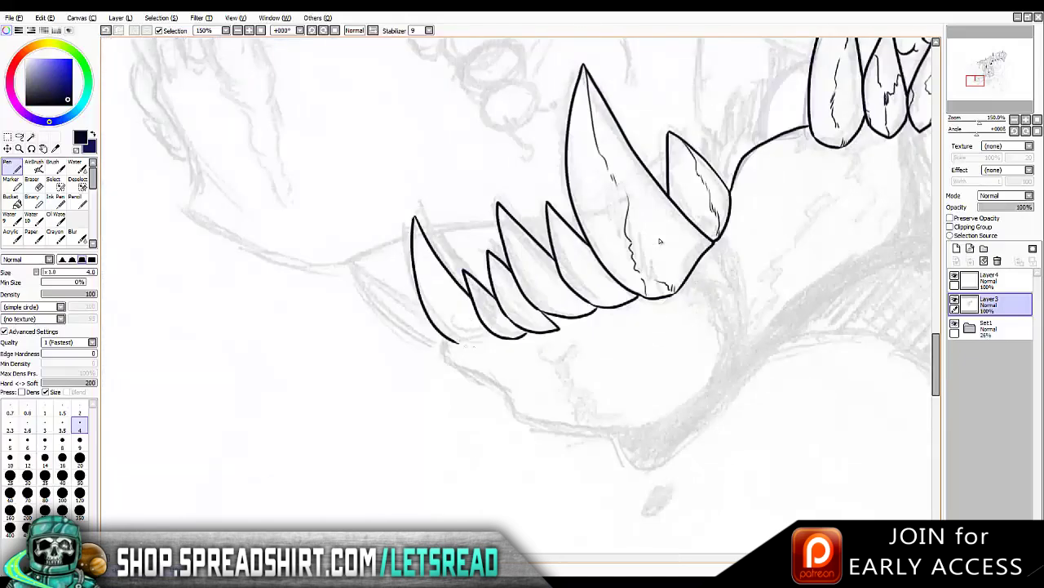
Ink the stepped chin contour below the front lower tooth and tidy it with the eraser
{"action": "key", "text": "h"}
{"action": "key", "text": "h"}
{"action": "key", "text": "h"}
{"action": "mouse_move", "coordinate": [490, 235]}
{"action": "left_mouse_down"}
{"action": "mouse_move", "coordinate": [486, 254]}
{"action": "mouse_move", "coordinate": [421, 294]}
{"action": "left_mouse_up"}
{"action": "key", "text": "h"}
{"action": "key", "text": "h"}
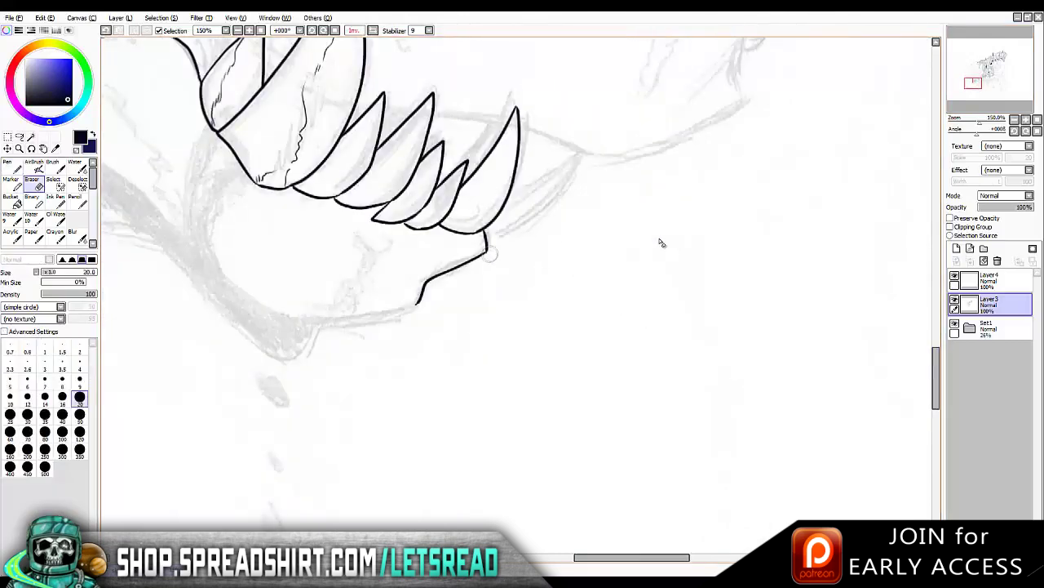
Ink the lower jaw's long underside curve from the chin back toward the large eye, erasing the overlapping stroke
{"action": "key", "text": "h"}
{"action": "key", "text": "h"}
{"action": "mouse_move", "coordinate": [243, 314]}
{"action": "left_mouse_down"}
{"action": "mouse_move", "coordinate": [381, 315]}
{"action": "mouse_move", "coordinate": [365, 320]}
{"action": "mouse_move", "coordinate": [632, 139]}
{"action": "left_mouse_up"}
{"action": "key", "text": "h"}
{"action": "left_click_drag", "start_coordinate": [661, 242], "coordinate": [610, 216]}
{"action": "left_click_drag", "start_coordinate": [345, 240], "coordinate": [805, 229]}
{"action": "mouse_move", "coordinate": [661, 242]}
{"action": "left_mouse_down"}
{"action": "mouse_move", "coordinate": [218, 414]}
{"action": "mouse_move", "coordinate": [408, 430]}
{"action": "mouse_move", "coordinate": [687, 268]}
{"action": "mouse_move", "coordinate": [922, 74]}
{"action": "left_mouse_up"}
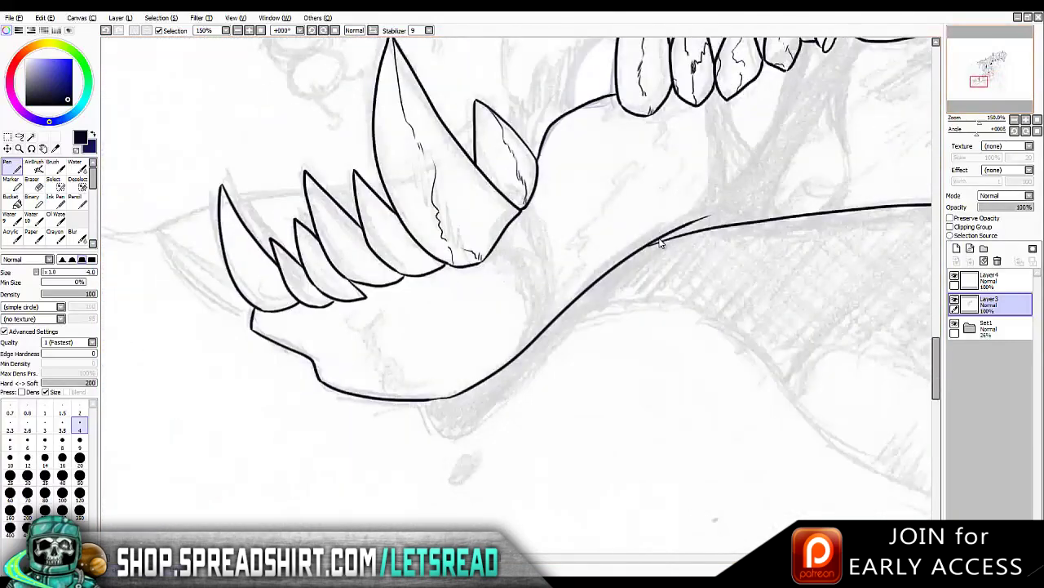
{"action": "key", "text": "e"}
{"action": "key", "text": "n"}
{"action": "mouse_move", "coordinate": [661, 243]}
{"action": "left_mouse_down"}
{"action": "mouse_move", "coordinate": [286, 326]}
{"action": "mouse_move", "coordinate": [57, 357]}
{"action": "left_mouse_up"}
Ink the forked wax drip hanging from the upper jaw onto the brow, with size 2 contour lines inside
{"action": "mouse_move", "coordinate": [502, 201]}
{"action": "left_mouse_down"}
{"action": "mouse_move", "coordinate": [575, 187]}
{"action": "mouse_move", "coordinate": [582, 217]}
{"action": "mouse_move", "coordinate": [578, 186]}
{"action": "mouse_move", "coordinate": [599, 194]}
{"action": "mouse_move", "coordinate": [556, 241]}
{"action": "mouse_move", "coordinate": [485, 255]}
{"action": "left_mouse_up"}
{"action": "key", "text": "ctrl+z"}
{"action": "mouse_move", "coordinate": [495, 136]}
{"action": "left_mouse_down"}
{"action": "mouse_move", "coordinate": [456, 230]}
{"action": "mouse_move", "coordinate": [474, 271]}
{"action": "left_mouse_up"}
{"action": "left_click_drag", "start_coordinate": [535, 194], "coordinate": [526, 269]}
{"action": "left_click_drag", "start_coordinate": [531, 316], "coordinate": [552, 280]}
{"action": "left_click_drag", "start_coordinate": [581, 246], "coordinate": [640, 221]}
{"action": "left_click", "coordinate": [79, 405]}
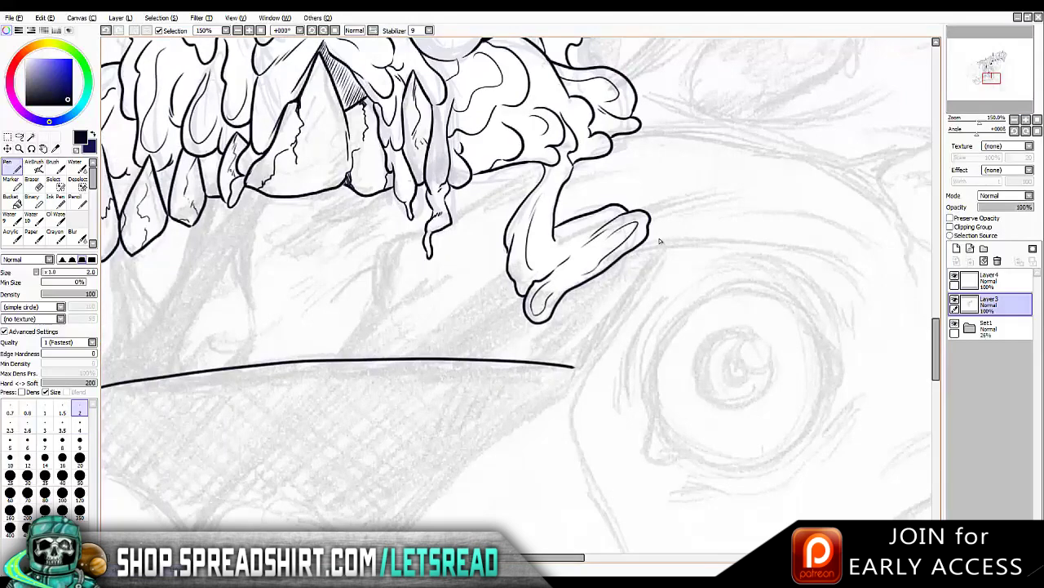
Add a new layer above Layer3 and ink the crease arching over the large eye with a size 2.6 pen
{"action": "key", "text": "ctrl+shift+n"}
{"action": "key", "text": "bracketright"}
{"action": "key", "text": "bracketright"}
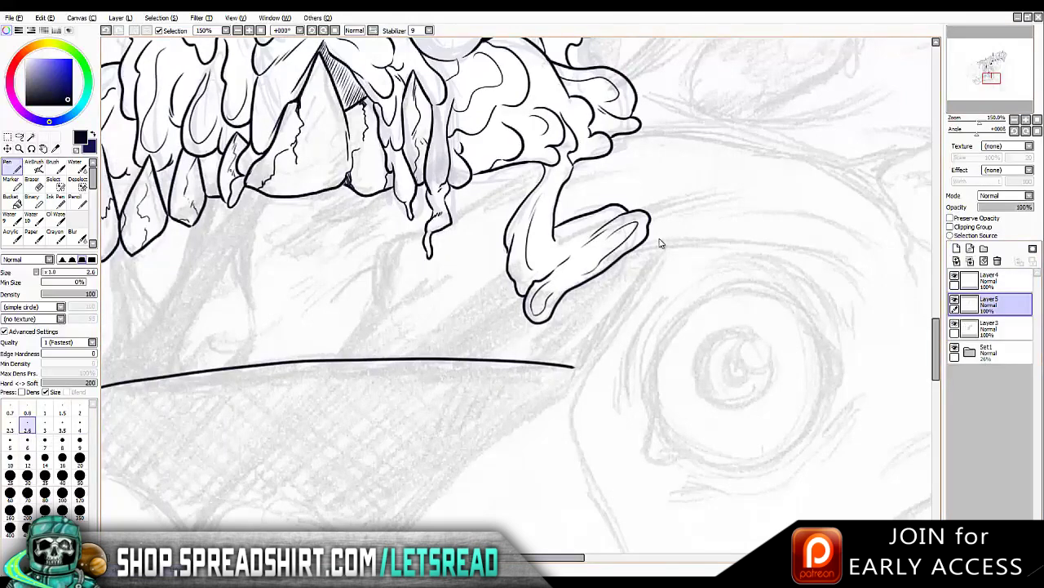
{"action": "scroll", "coordinate": [660, 242], "scroll_direction": "right", "scroll_amount": 3}
{"action": "scroll", "coordinate": [659, 242], "scroll_direction": "left", "scroll_amount": 1}
{"action": "key", "text": "h"}
{"action": "left_click_drag", "start_coordinate": [601, 247], "coordinate": [346, 336]}
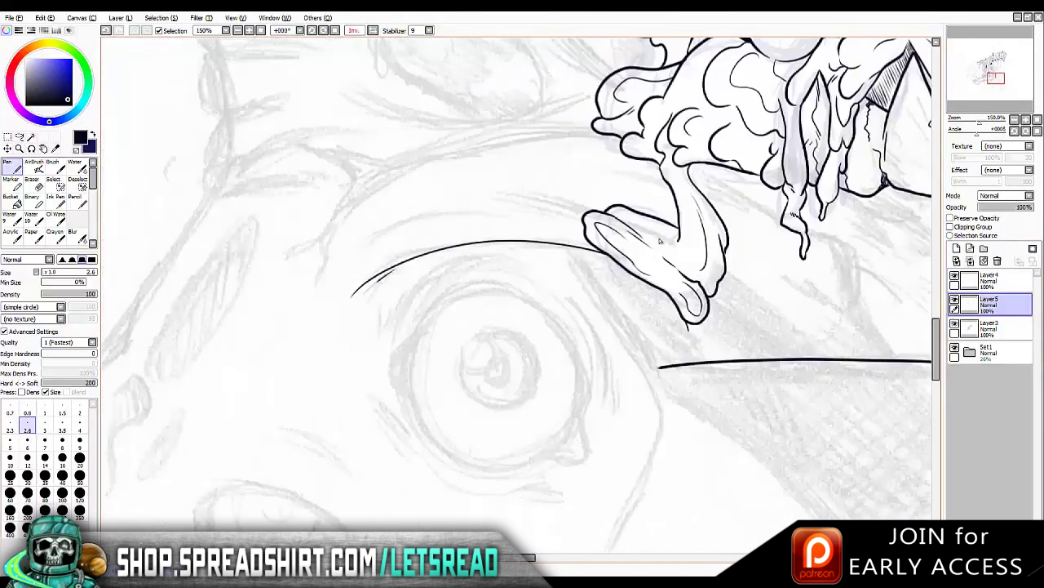
{"action": "left_click_drag", "start_coordinate": [392, 273], "coordinate": [347, 334]}
{"action": "key", "text": "h"}
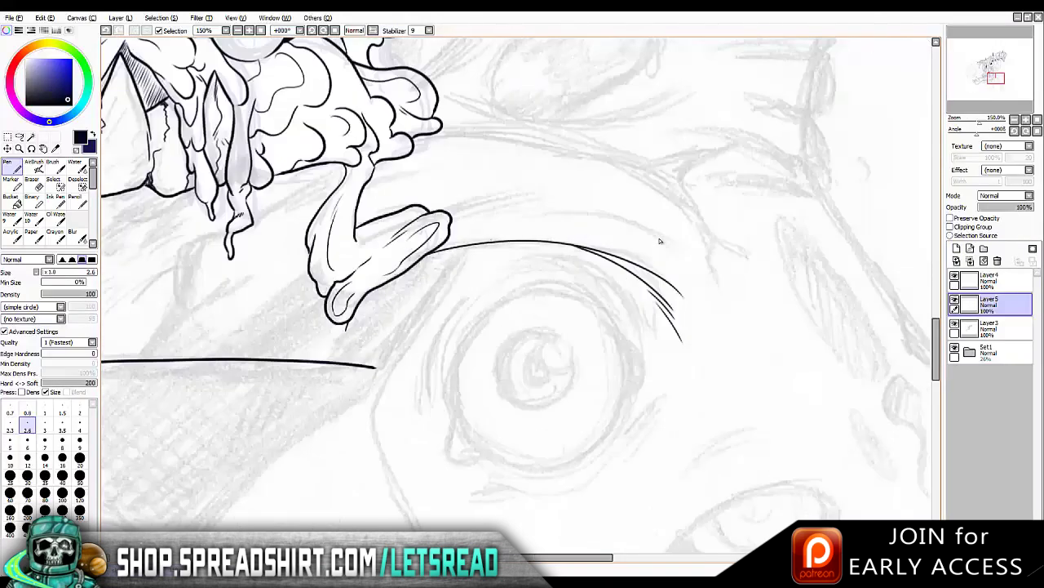
Ink the crease on the far side of the forked drip and hatch the shadow beneath the drip with size 2 strokes
{"action": "scroll", "coordinate": [660, 241], "scroll_direction": "left", "scroll_amount": 3}
{"action": "key", "text": "ctrl+z"}
{"action": "left_click_drag", "start_coordinate": [504, 286], "coordinate": [426, 323]}
{"action": "left_click_drag", "start_coordinate": [476, 287], "coordinate": [414, 350]}
{"action": "key", "text": "ctrl+z"}
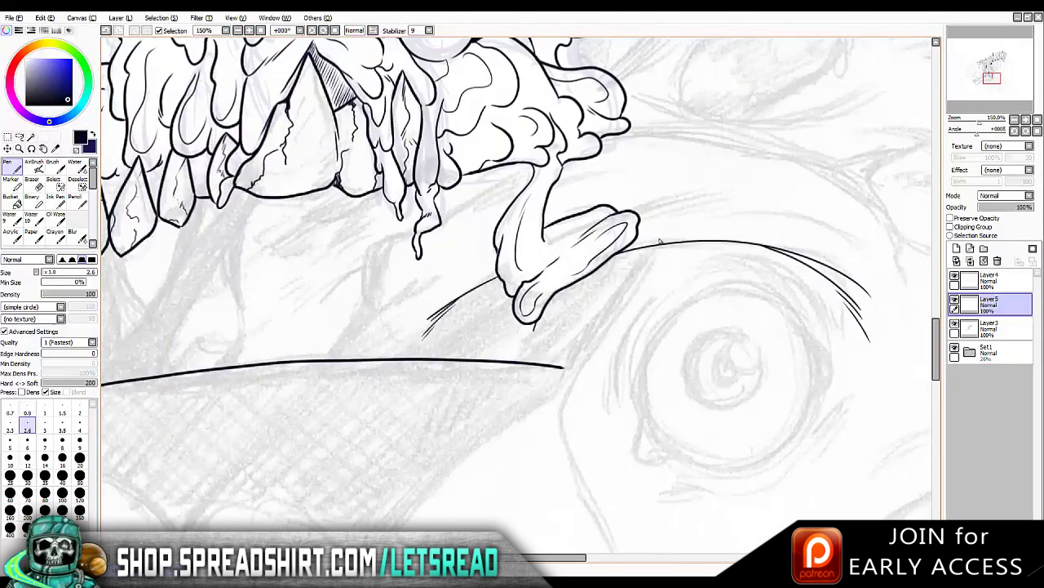
{"action": "mouse_move", "coordinate": [505, 284]}
{"action": "left_mouse_down"}
{"action": "mouse_move", "coordinate": [452, 314]}
{"action": "mouse_move", "coordinate": [457, 338]}
{"action": "mouse_move", "coordinate": [447, 340]}
{"action": "left_mouse_up"}
{"action": "left_click_drag", "start_coordinate": [499, 325], "coordinate": [481, 344]}
{"action": "key", "text": "ctrl+z"}
{"action": "key", "text": "ctrl+z"}
{"action": "key", "text": "ctrl+z"}
{"action": "left_click", "coordinate": [79, 412]}
{"action": "left_click_drag", "start_coordinate": [468, 332], "coordinate": [452, 341]}
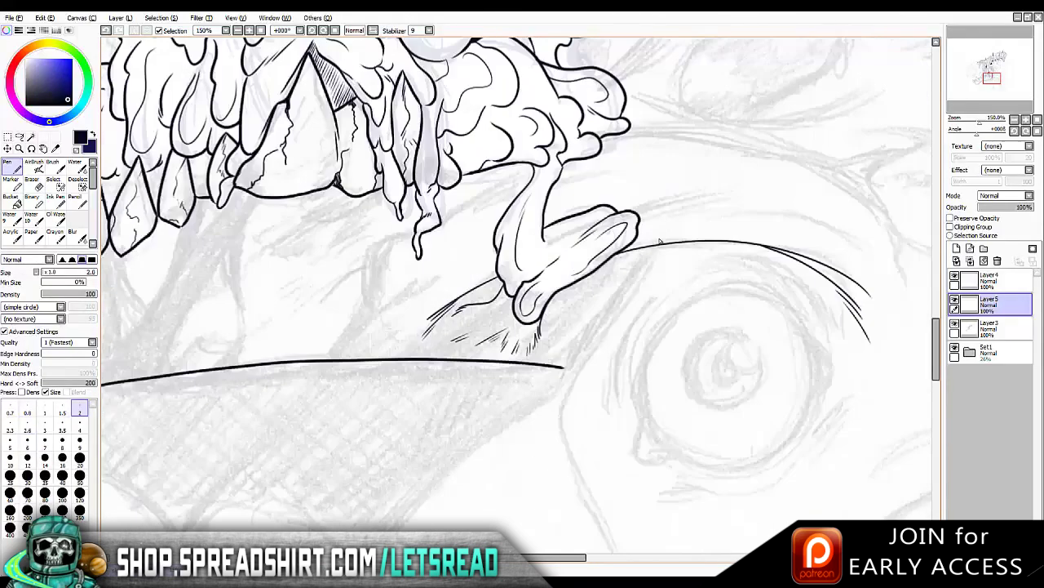
{"action": "mouse_move", "coordinate": [511, 301]}
{"action": "left_mouse_down"}
{"action": "mouse_move", "coordinate": [454, 325]}
{"action": "mouse_move", "coordinate": [465, 320]}
{"action": "left_mouse_up"}
Ink a second brow wrinkle above the eye crease with a size 2.6 pen, starting from the forked drip
{"action": "left_click", "coordinate": [27, 430]}
{"action": "mouse_move", "coordinate": [633, 209]}
{"action": "left_mouse_down"}
{"action": "mouse_move", "coordinate": [722, 194]}
{"action": "mouse_move", "coordinate": [822, 218]}
{"action": "left_mouse_up"}
{"action": "key", "text": "h"}
{"action": "left_click_drag", "start_coordinate": [659, 240], "coordinate": [871, 237]}
{"action": "left_click_drag", "start_coordinate": [571, 199], "coordinate": [428, 219]}
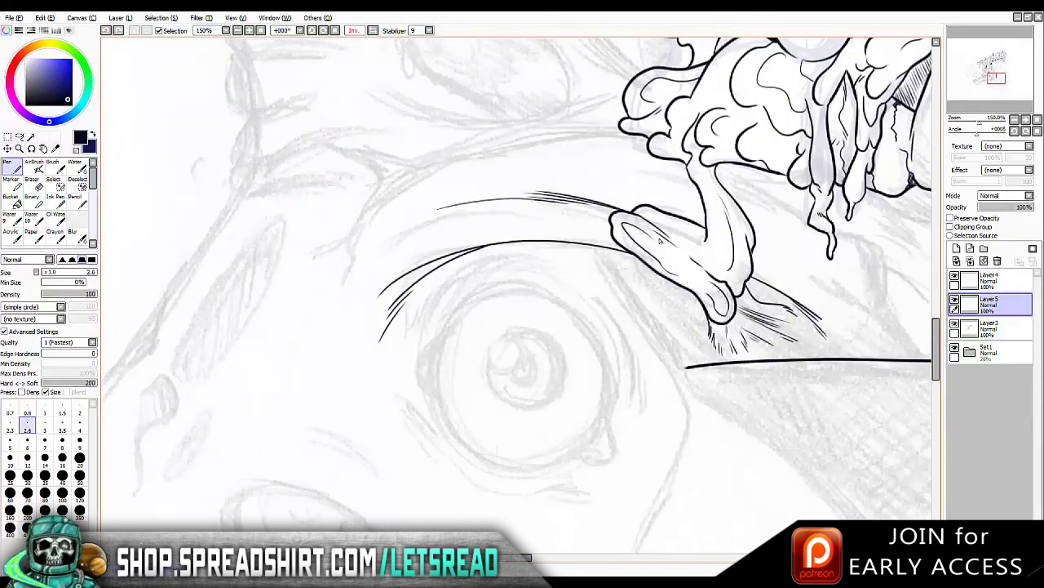
{"action": "left_click_drag", "start_coordinate": [535, 199], "coordinate": [439, 208]}
{"action": "left_click_drag", "start_coordinate": [465, 207], "coordinate": [361, 269]}
{"action": "key", "text": "h"}
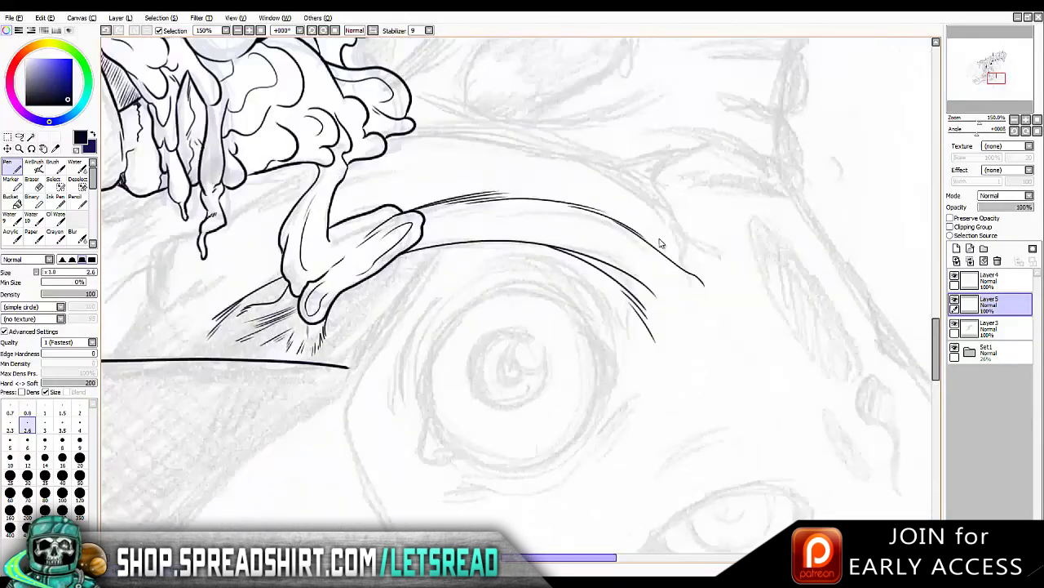
Add tapering strokes at the outer ends of both brow wrinkles and a contour line between them
{"action": "key", "text": "h"}
{"action": "left_click_drag", "start_coordinate": [245, 287], "coordinate": [217, 292]}
{"action": "key", "text": "h"}
{"action": "left_click_drag", "start_coordinate": [803, 295], "coordinate": [833, 289]}
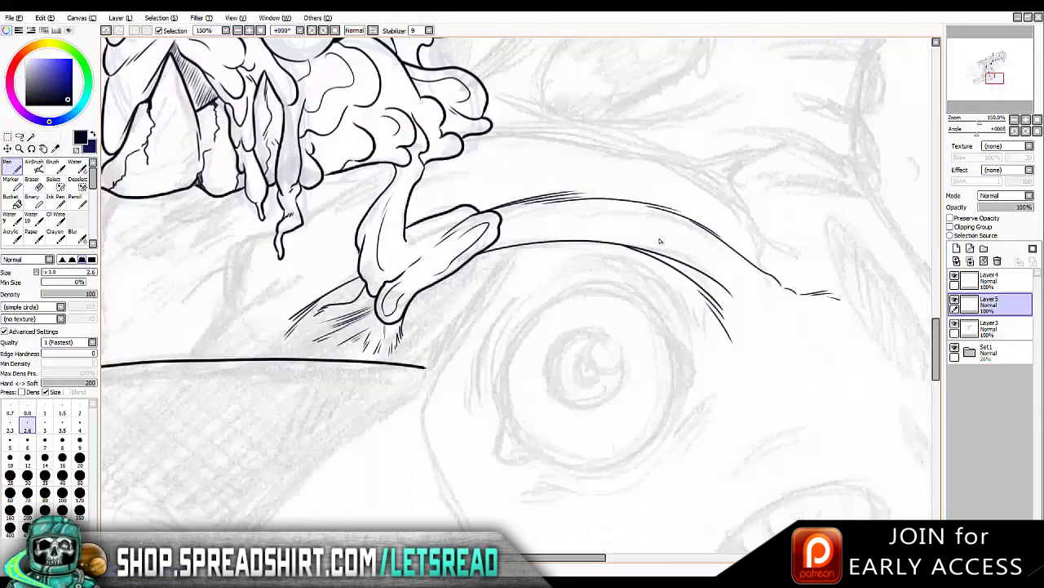
{"action": "key", "text": "h"}
{"action": "left_click_drag", "start_coordinate": [282, 308], "coordinate": [237, 351]}
{"action": "left_click_drag", "start_coordinate": [250, 346], "coordinate": [243, 367]}
{"action": "left_click_drag", "start_coordinate": [311, 331], "coordinate": [303, 354]}
{"action": "left_click_drag", "start_coordinate": [294, 270], "coordinate": [263, 287]}
{"action": "left_click_drag", "start_coordinate": [425, 207], "coordinate": [300, 263]}
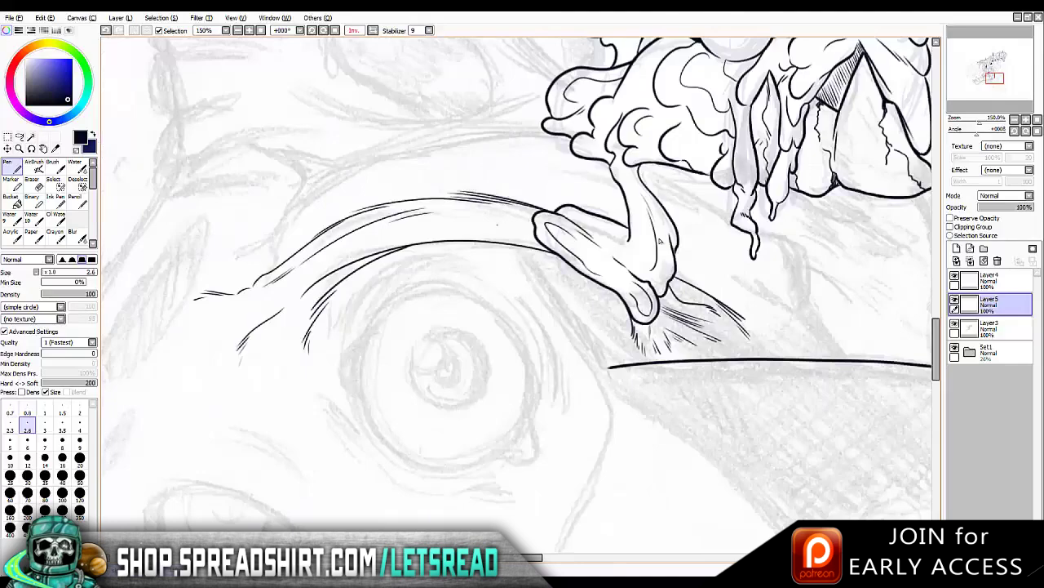
Ink the uppermost brow fold above the wrinkles, with tapered outer ends and fine inner contour strokes
{"action": "key", "text": "h"}
{"action": "key", "text": "h"}
{"action": "key", "text": "h"}
{"action": "key", "text": "h"}
{"action": "key", "text": "h"}
{"action": "key", "text": "h"}
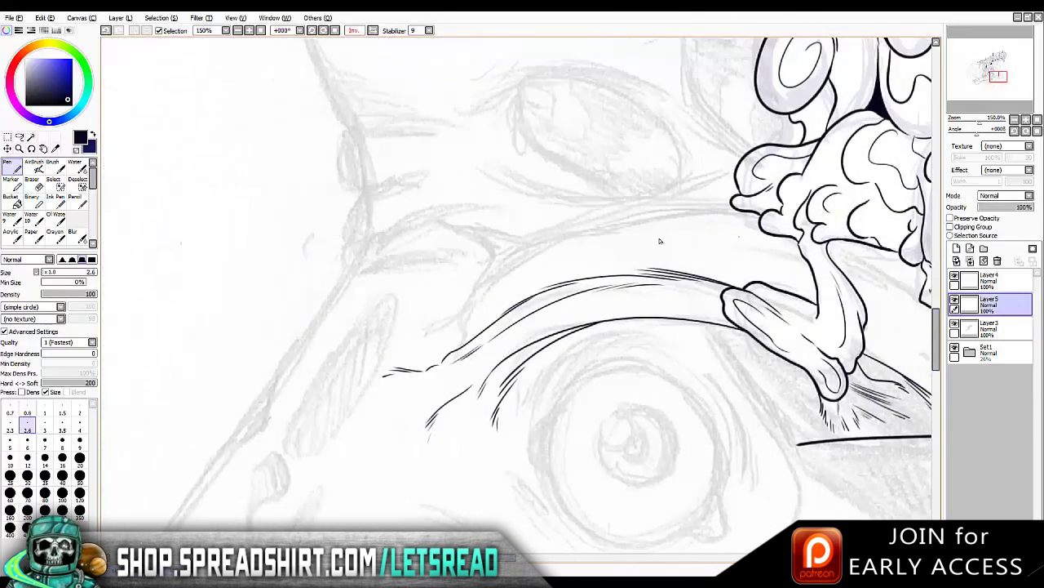
{"action": "mouse_move", "coordinate": [645, 219]}
{"action": "left_mouse_down"}
{"action": "mouse_move", "coordinate": [579, 228]}
{"action": "mouse_move", "coordinate": [504, 257]}
{"action": "mouse_move", "coordinate": [476, 280]}
{"action": "mouse_move", "coordinate": [454, 341]}
{"action": "mouse_move", "coordinate": [418, 331]}
{"action": "left_mouse_up"}
{"action": "left_click_drag", "start_coordinate": [529, 263], "coordinate": [462, 331]}
{"action": "left_click_drag", "start_coordinate": [565, 253], "coordinate": [501, 286]}
{"action": "key", "text": "h"}
{"action": "key", "text": "h"}
{"action": "left_click_drag", "start_coordinate": [581, 245], "coordinate": [501, 285]}
{"action": "left_click_drag", "start_coordinate": [631, 231], "coordinate": [567, 251]}
Hatch the brow fold where it meets the forked drip and continue the fold line on the drip's other side
{"action": "key", "text": "h"}
{"action": "key", "text": "h"}
{"action": "key", "text": "ctrl+z"}
{"action": "left_click_drag", "start_coordinate": [695, 235], "coordinate": [812, 271]}
{"action": "left_click_drag", "start_coordinate": [726, 245], "coordinate": [809, 260]}
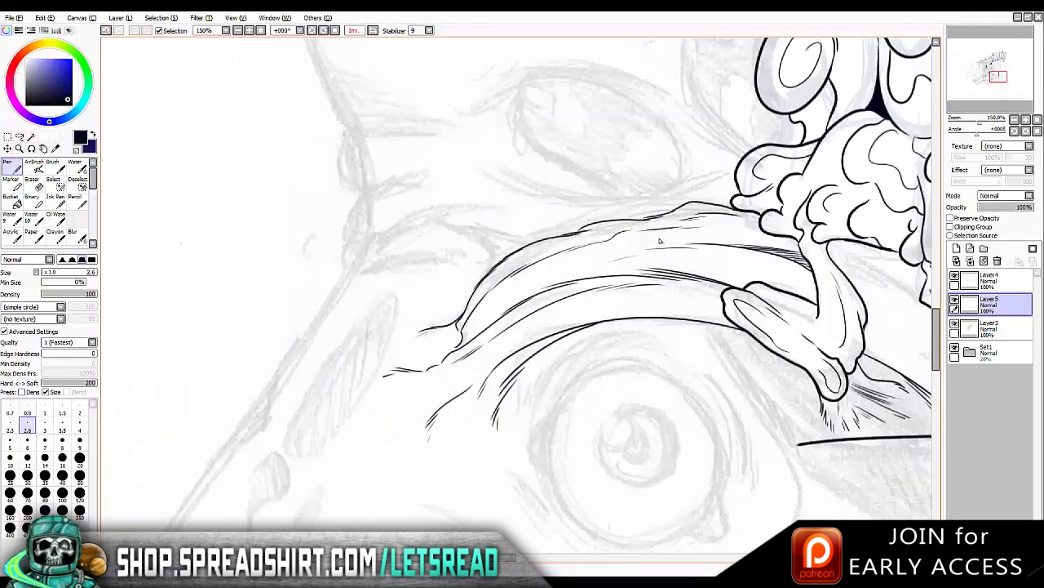
{"action": "key", "text": "h"}
{"action": "left_click_drag", "start_coordinate": [638, 243], "coordinate": [492, 318]}
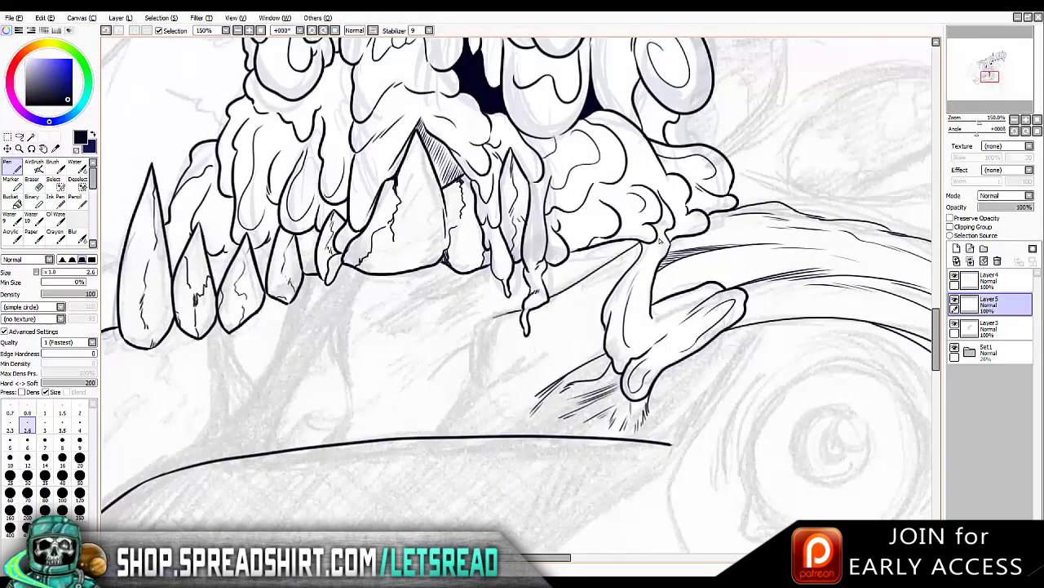
Ink the jagged skin wrinkles running down from the brow beside the forked drip, and hatch the crease next to it
{"action": "left_click_drag", "start_coordinate": [443, 363], "coordinate": [416, 385]}
{"action": "scroll", "coordinate": [659, 241], "scroll_direction": "down", "scroll_amount": 2}
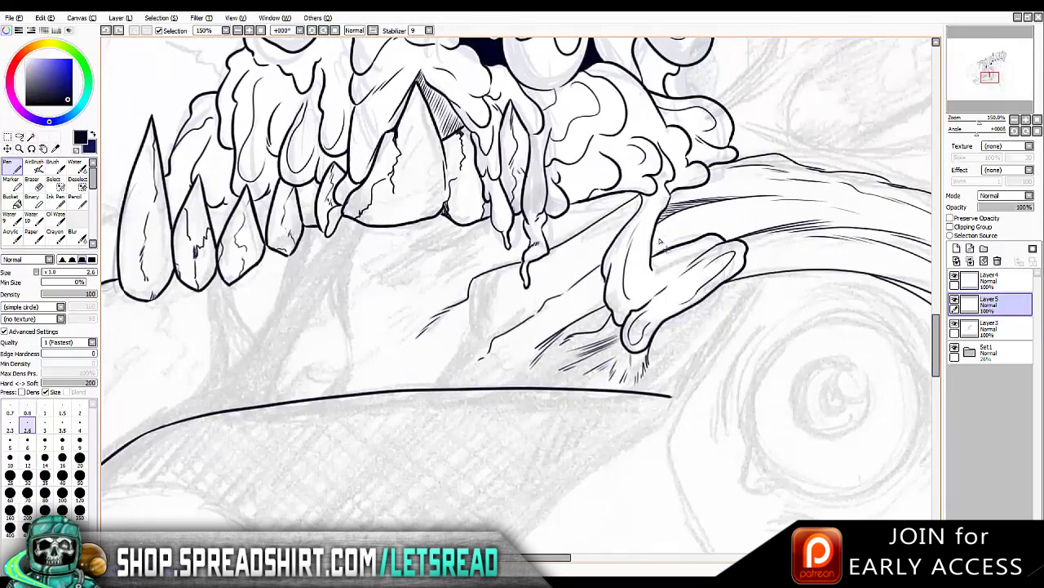
{"action": "key", "text": "h"}
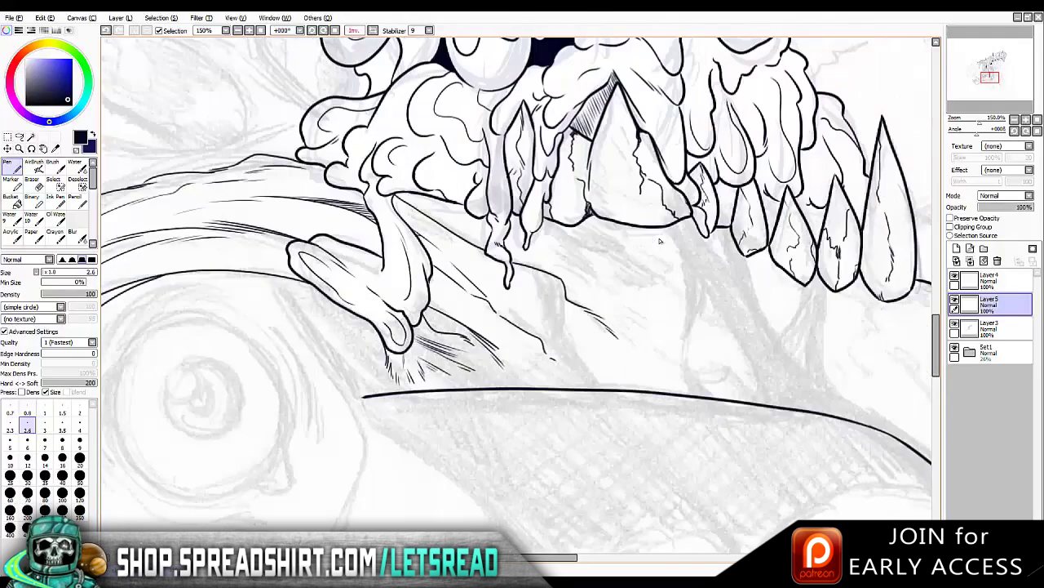
{"action": "key", "text": "h"}
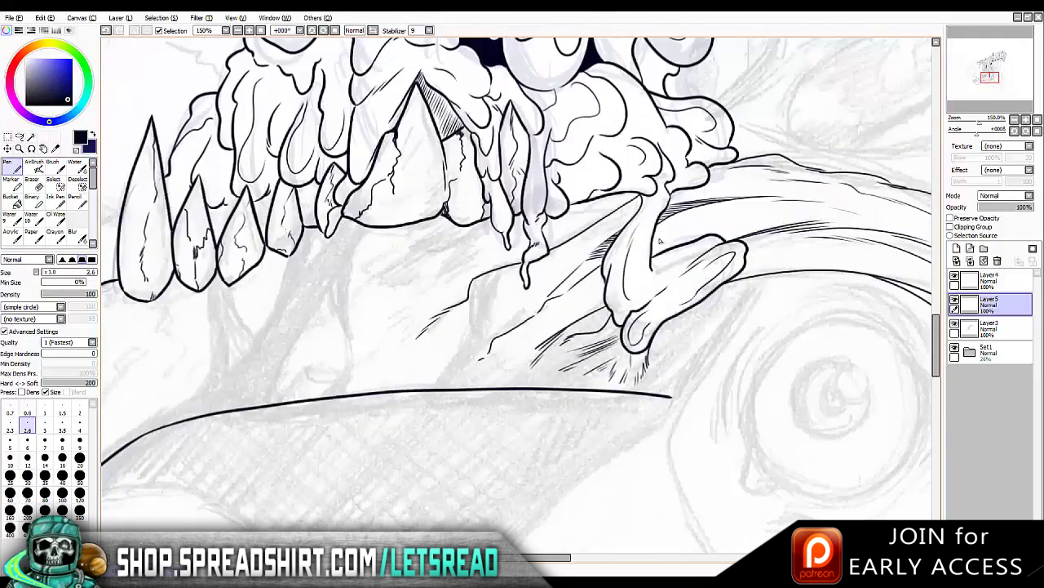
{"action": "key", "text": "h"}
{"action": "key", "text": "h"}
{"action": "key", "text": "e"}
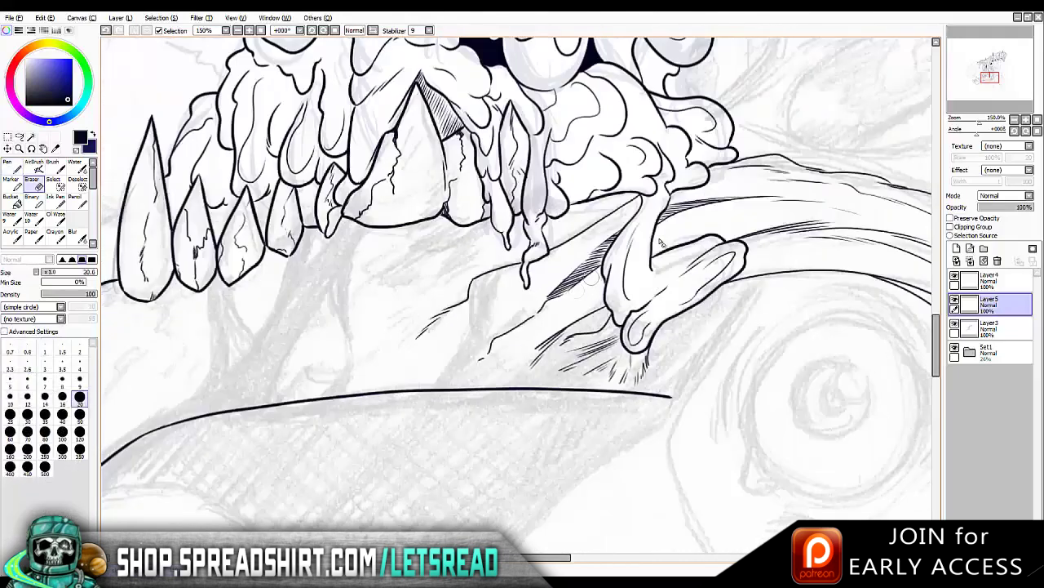
{"action": "key", "text": "n"}
{"action": "scroll", "coordinate": [659, 241], "scroll_direction": "down", "scroll_amount": 2}
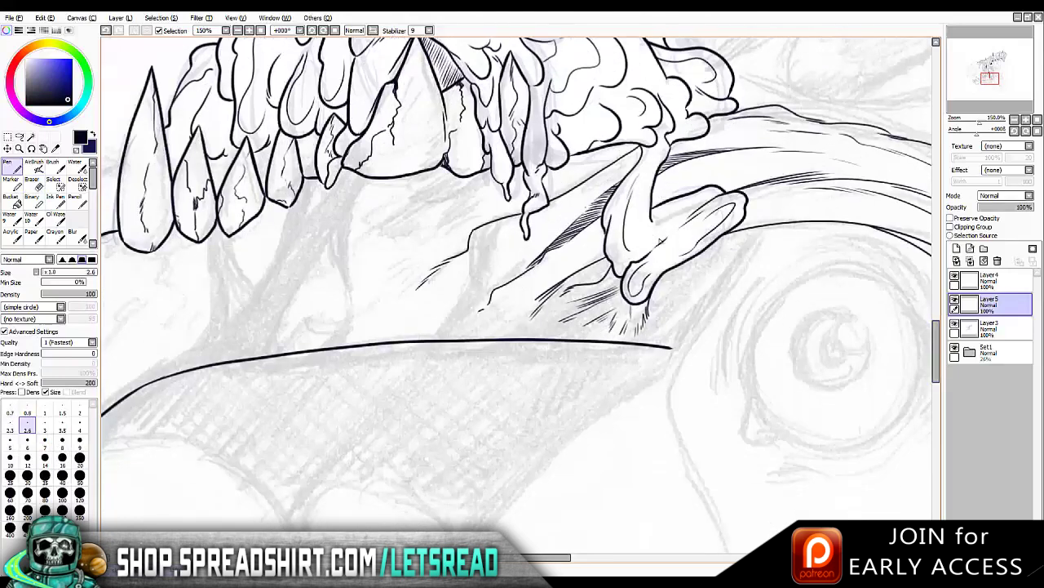
Add tapered hatching along the lower ends of the skin wrinkles between the forked drip and the long jaw line
{"action": "left_click_drag", "start_coordinate": [494, 312], "coordinate": [575, 257]}
{"action": "left_click_drag", "start_coordinate": [542, 281], "coordinate": [590, 248]}
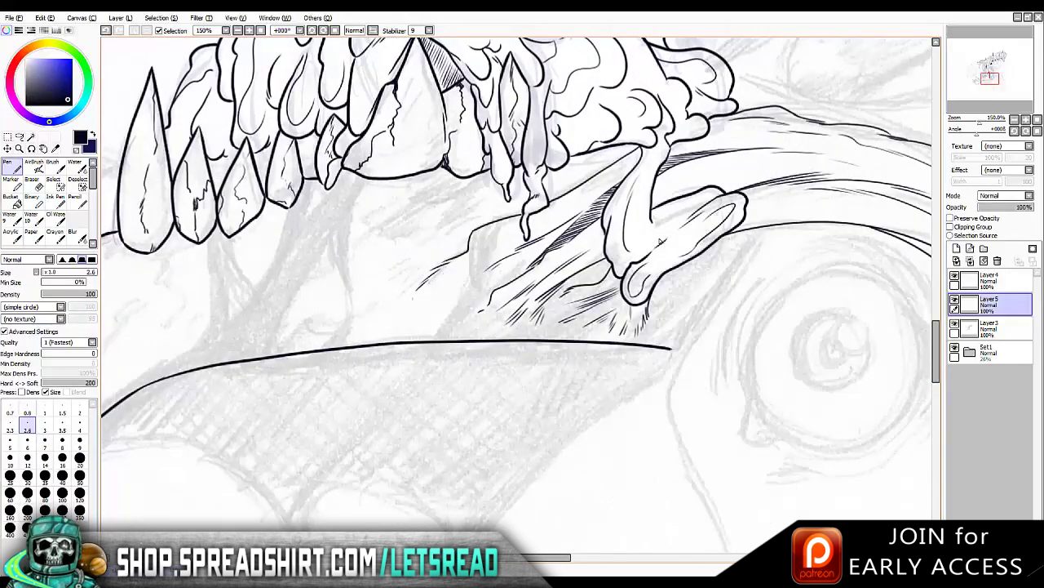
{"action": "left_click_drag", "start_coordinate": [415, 295], "coordinate": [462, 264]}
{"action": "left_click_drag", "start_coordinate": [424, 291], "coordinate": [470, 258]}
{"action": "left_click_drag", "start_coordinate": [419, 325], "coordinate": [479, 276]}
{"action": "left_click_drag", "start_coordinate": [439, 308], "coordinate": [469, 288]}
{"action": "left_click_drag", "start_coordinate": [472, 290], "coordinate": [497, 275]}
{"action": "left_click_drag", "start_coordinate": [430, 297], "coordinate": [452, 284]}
{"action": "left_click_drag", "start_coordinate": [485, 327], "coordinate": [496, 292]}
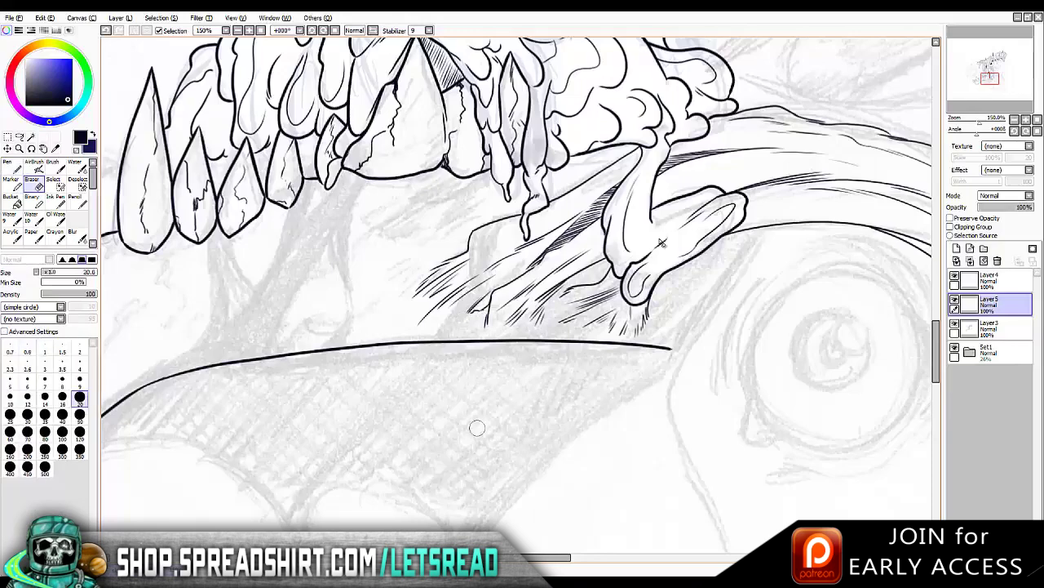
Hatch the skin directly beneath the large tooth and the thin drips, following the direction of the wrinkles
{"action": "scroll", "coordinate": [661, 242], "scroll_direction": "up", "scroll_amount": 3}
{"action": "left_click_drag", "start_coordinate": [385, 307], "coordinate": [449, 271]}
{"action": "mouse_move", "coordinate": [359, 322]}
{"action": "left_mouse_down"}
{"action": "mouse_move", "coordinate": [400, 299]}
{"action": "mouse_move", "coordinate": [465, 287]}
{"action": "left_mouse_up"}
{"action": "left_click_drag", "start_coordinate": [401, 320], "coordinate": [483, 287]}
{"action": "left_click_drag", "start_coordinate": [413, 343], "coordinate": [502, 300]}
{"action": "left_click_drag", "start_coordinate": [454, 333], "coordinate": [617, 256]}
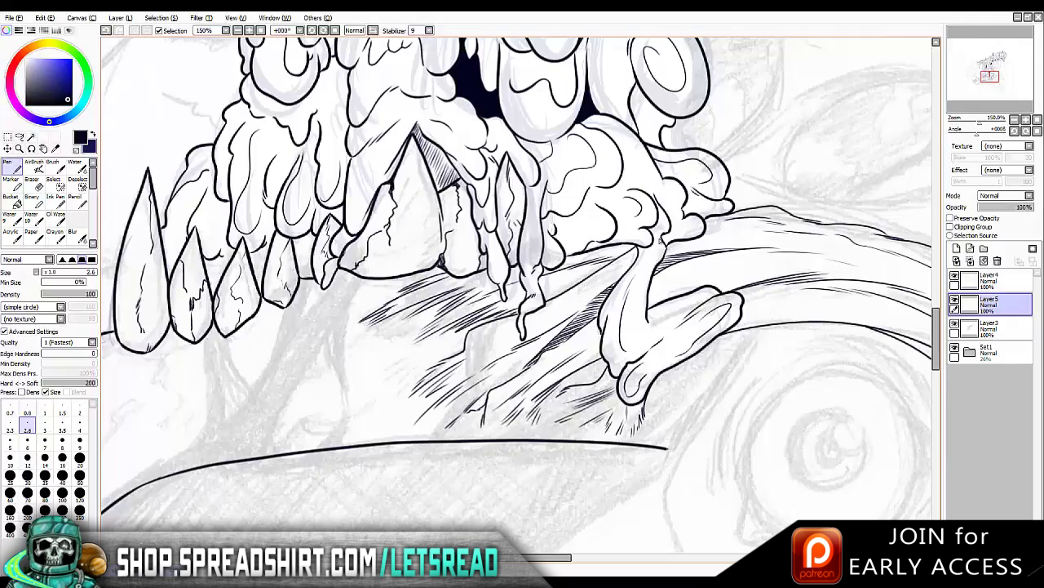
Check the hatched brow folds with the canvas mirrored, restore the normal orientation and save the drawing
{"action": "key", "text": "h"}
{"action": "key", "text": "h"}
{"action": "key", "text": "h"}
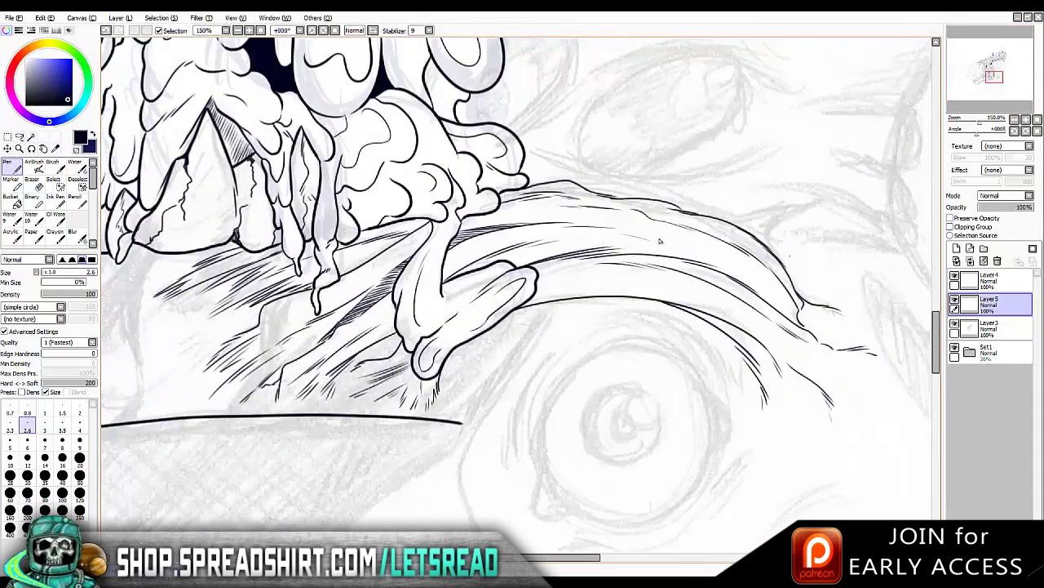
{"action": "key", "text": "h"}
{"action": "key", "text": "h"}
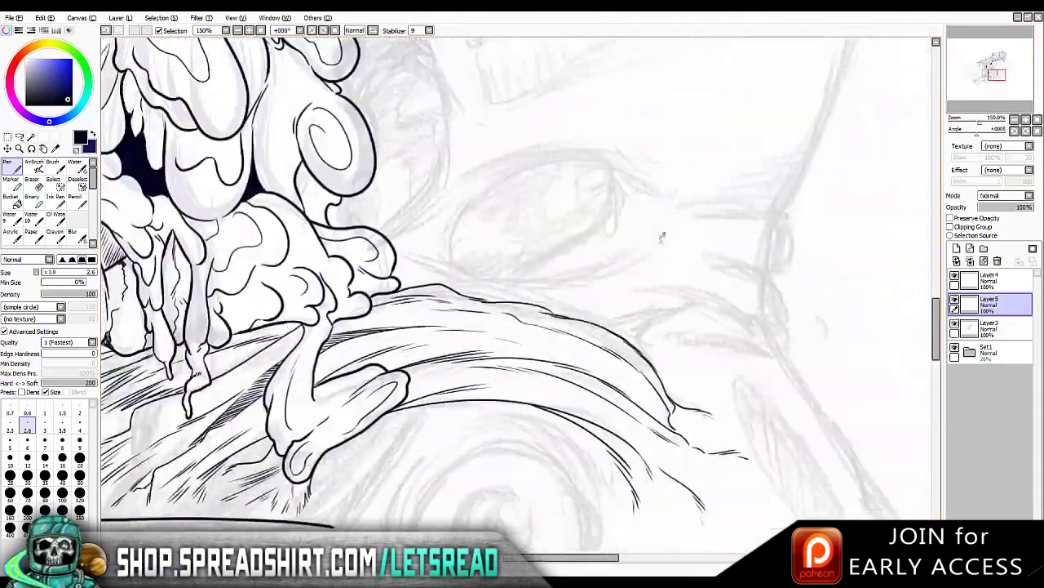
{"action": "key", "text": "ctrl+s"}
{"action": "key", "text": "Escape"}
{"action": "scroll", "coordinate": [660, 242], "scroll_direction": "down", "scroll_amount": 2}
{"action": "scroll", "coordinate": [660, 241], "scroll_direction": "down", "scroll_amount": 2}
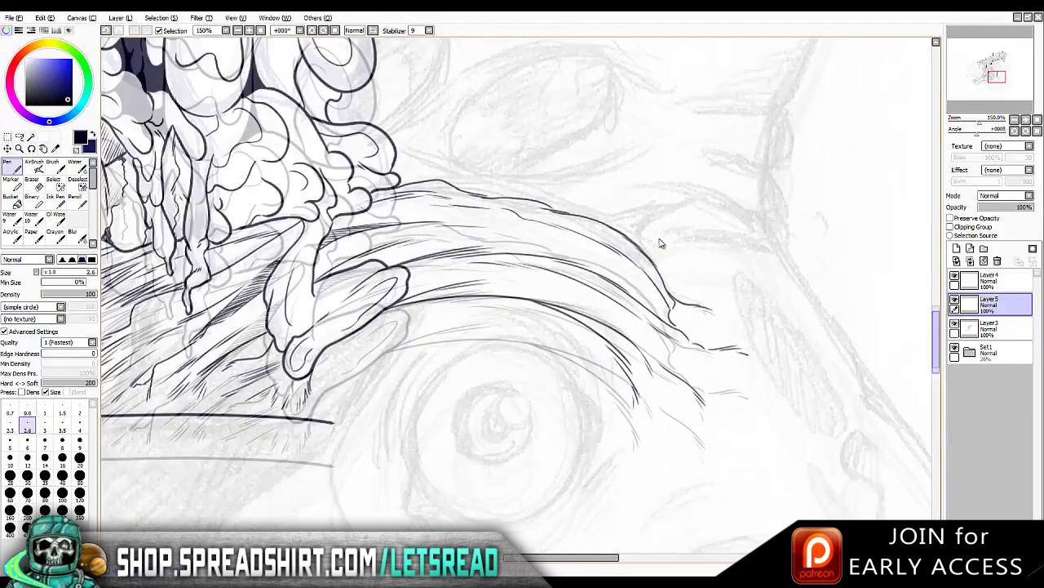
Ink two tapering fold lines that branch off the uppermost brow fold, and check them with the canvas mirrored
{"action": "scroll", "coordinate": [660, 241], "scroll_direction": "up", "scroll_amount": 4}
{"action": "scroll", "coordinate": [660, 241], "scroll_direction": "left", "scroll_amount": 3}
{"action": "mouse_move", "coordinate": [548, 279]}
{"action": "left_mouse_down"}
{"action": "mouse_move", "coordinate": [631, 273]}
{"action": "mouse_move", "coordinate": [755, 233]}
{"action": "left_mouse_up"}
{"action": "left_click_drag", "start_coordinate": [698, 318], "coordinate": [779, 299]}
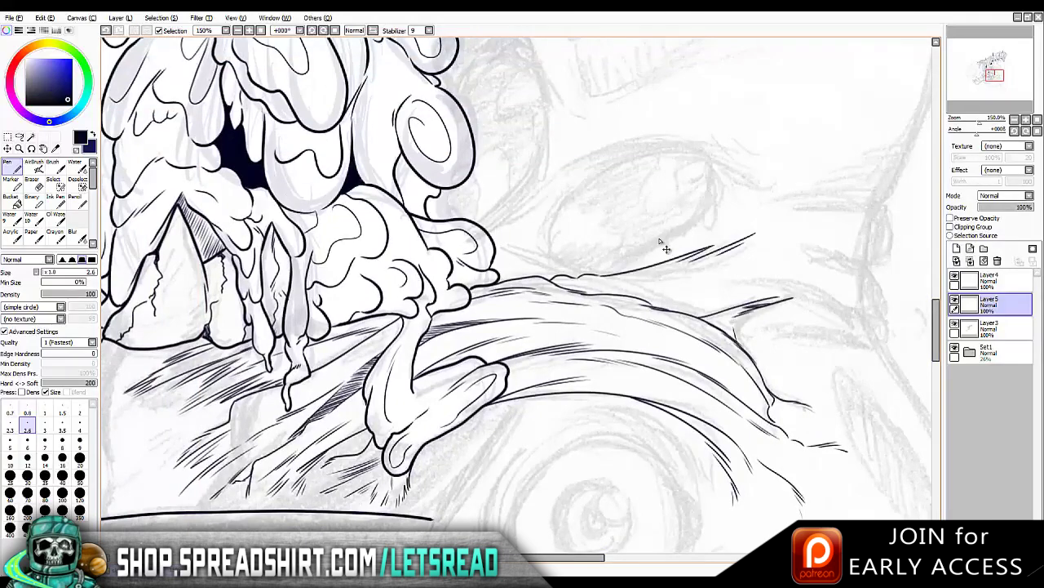
{"action": "key", "text": "h"}
{"action": "key", "text": "h"}
{"action": "scroll", "coordinate": [522, 294], "scroll_direction": "right", "scroll_amount": 2}
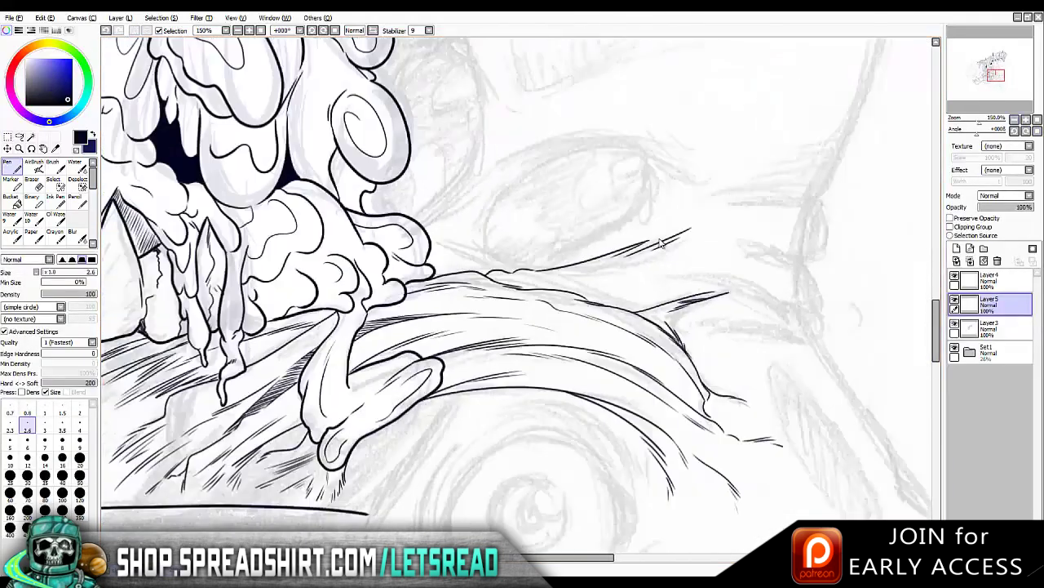
{"action": "key", "text": "h"}
{"action": "scroll", "coordinate": [661, 241], "scroll_direction": "right", "scroll_amount": 2}
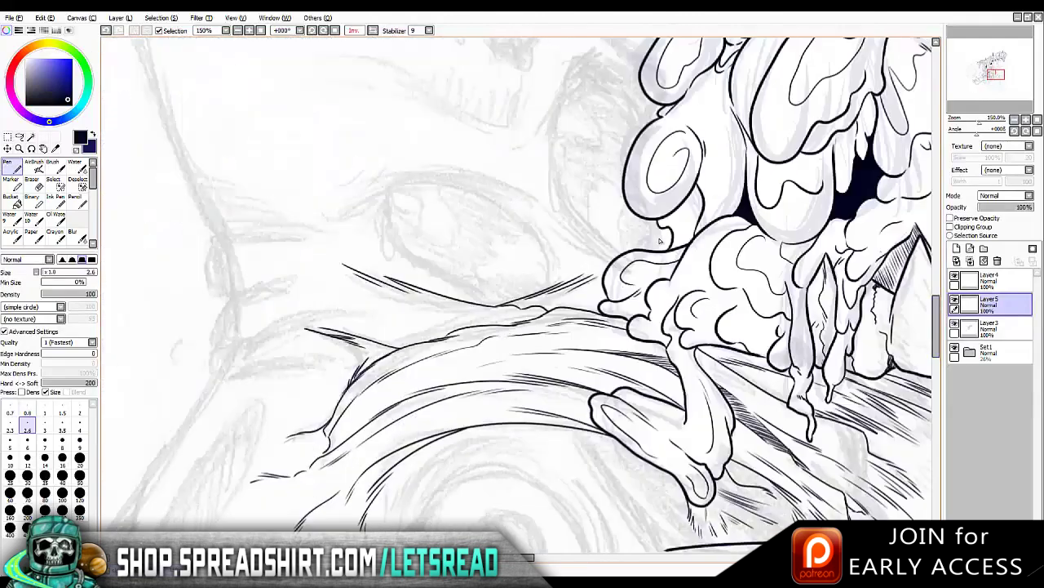
{"action": "key", "text": "h"}
Ink the long fold with a rounded tip that extends the upper branch line to the outer edge of the head
{"action": "scroll", "coordinate": [661, 241], "scroll_direction": "up", "scroll_amount": 5}
{"action": "scroll", "coordinate": [661, 243], "scroll_direction": "down", "scroll_amount": 5}
{"action": "scroll", "coordinate": [661, 243], "scroll_direction": "up", "scroll_amount": 2}
{"action": "scroll", "coordinate": [661, 242], "scroll_direction": "right", "scroll_amount": 2}
{"action": "mouse_move", "coordinate": [525, 278]}
{"action": "left_mouse_down"}
{"action": "mouse_move", "coordinate": [645, 230]}
{"action": "mouse_move", "coordinate": [640, 258]}
{"action": "mouse_move", "coordinate": [560, 279]}
{"action": "left_mouse_up"}
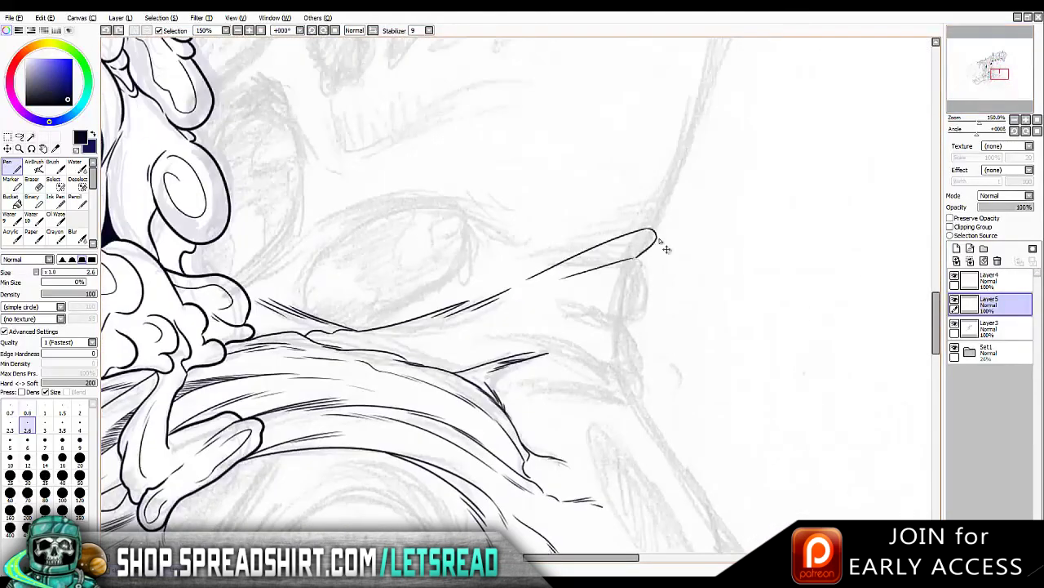
With the pen at size 4, ink the folds beneath the rounded tip, their inner crease strokes and the wavy outer edge
{"action": "left_click", "coordinate": [80, 425]}
{"action": "key", "text": "ctrl+z"}
{"action": "left_click_drag", "start_coordinate": [645, 258], "coordinate": [580, 271]}
{"action": "mouse_move", "coordinate": [639, 261]}
{"action": "left_mouse_down"}
{"action": "mouse_move", "coordinate": [635, 300]}
{"action": "mouse_move", "coordinate": [569, 341]}
{"action": "left_mouse_up"}
{"action": "left_click_drag", "start_coordinate": [637, 282], "coordinate": [499, 343]}
{"action": "left_click_drag", "start_coordinate": [476, 335], "coordinate": [405, 357]}
{"action": "key", "text": "ctrl+z"}
{"action": "left_click_drag", "start_coordinate": [475, 346], "coordinate": [403, 359]}
{"action": "left_click_drag", "start_coordinate": [633, 306], "coordinate": [629, 364]}
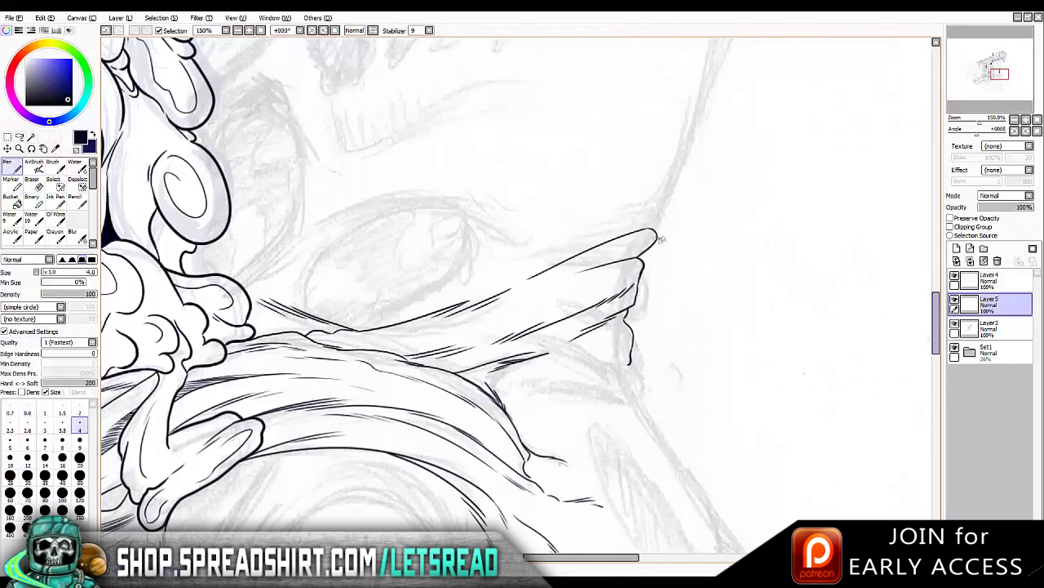
Ink the lower skin folds at the head's outer edge, ending in a second rounded tip, with tapered contour strokes
{"action": "scroll", "coordinate": [660, 240], "scroll_direction": "down", "scroll_amount": 3}
{"action": "key", "text": "h"}
{"action": "key", "text": "h"}
{"action": "left_click_drag", "start_coordinate": [630, 270], "coordinate": [539, 285]}
{"action": "left_click_drag", "start_coordinate": [561, 282], "coordinate": [514, 294]}
{"action": "mouse_move", "coordinate": [630, 273]}
{"action": "left_mouse_down"}
{"action": "mouse_move", "coordinate": [628, 314]}
{"action": "mouse_move", "coordinate": [557, 342]}
{"action": "left_mouse_up"}
{"action": "scroll", "coordinate": [660, 241], "scroll_direction": "up", "scroll_amount": 6}
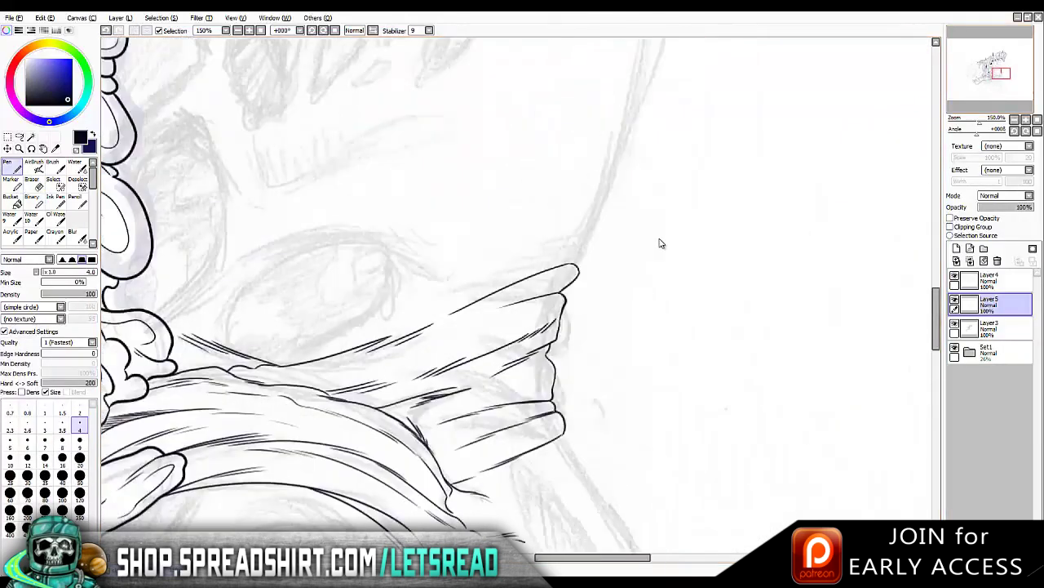
Ink the ragged torn edge that descends from the upper wax drips and cuts into a pointed notch
{"action": "scroll", "coordinate": [661, 243], "scroll_direction": "up", "scroll_amount": 2}
{"action": "mouse_move", "coordinate": [608, 129]}
{"action": "left_mouse_down"}
{"action": "mouse_move", "coordinate": [618, 168]}
{"action": "mouse_move", "coordinate": [600, 233]}
{"action": "mouse_move", "coordinate": [571, 245]}
{"action": "left_mouse_up"}
{"action": "mouse_move", "coordinate": [614, 210]}
{"action": "left_mouse_down"}
{"action": "mouse_move", "coordinate": [551, 273]}
{"action": "mouse_move", "coordinate": [545, 328]}
{"action": "mouse_move", "coordinate": [424, 426]}
{"action": "mouse_move", "coordinate": [477, 442]}
{"action": "mouse_move", "coordinate": [530, 404]}
{"action": "left_mouse_up"}
{"action": "scroll", "coordinate": [660, 240], "scroll_direction": "down", "scroll_amount": 2}
{"action": "mouse_move", "coordinate": [535, 362]}
{"action": "left_mouse_down"}
{"action": "mouse_move", "coordinate": [566, 333]}
{"action": "mouse_move", "coordinate": [545, 357]}
{"action": "mouse_move", "coordinate": [543, 402]}
{"action": "left_mouse_up"}
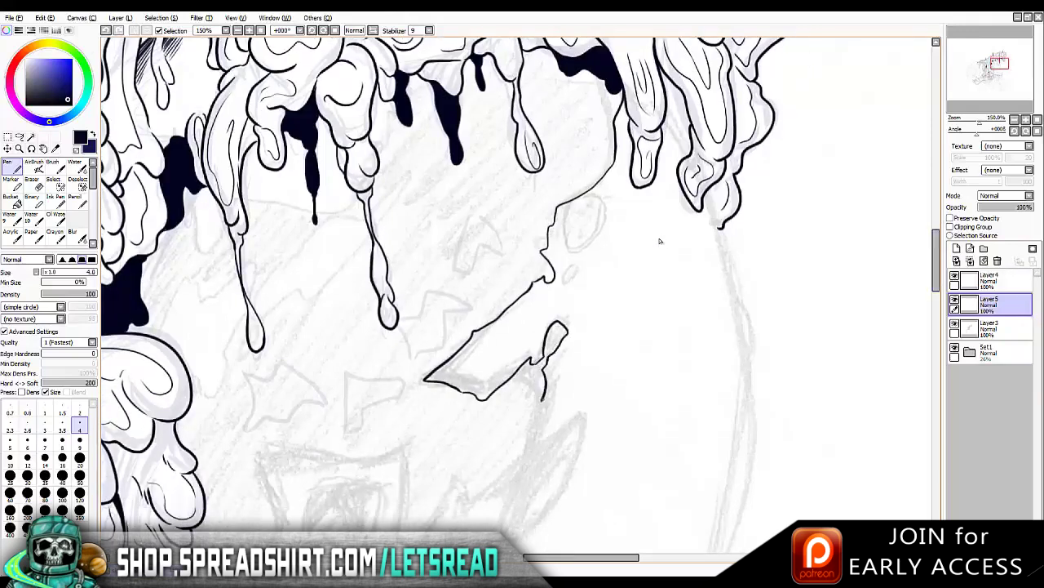
Continue the torn edge below the notch through the long shard and jagged spikes to the wax mass
{"action": "scroll", "coordinate": [661, 241], "scroll_direction": "down", "scroll_amount": 6}
{"action": "mouse_move", "coordinate": [547, 239]}
{"action": "left_mouse_down"}
{"action": "mouse_move", "coordinate": [514, 389]}
{"action": "mouse_move", "coordinate": [499, 382]}
{"action": "mouse_move", "coordinate": [522, 312]}
{"action": "mouse_move", "coordinate": [489, 334]}
{"action": "mouse_move", "coordinate": [460, 320]}
{"action": "mouse_move", "coordinate": [405, 399]}
{"action": "mouse_move", "coordinate": [410, 349]}
{"action": "left_mouse_up"}
{"action": "scroll", "coordinate": [660, 241], "scroll_direction": "left", "scroll_amount": 2}
{"action": "mouse_move", "coordinate": [487, 347]}
{"action": "left_mouse_down"}
{"action": "mouse_move", "coordinate": [492, 280]}
{"action": "mouse_move", "coordinate": [405, 312]}
{"action": "mouse_move", "coordinate": [344, 308]}
{"action": "mouse_move", "coordinate": [316, 398]}
{"action": "mouse_move", "coordinate": [282, 427]}
{"action": "left_mouse_up"}
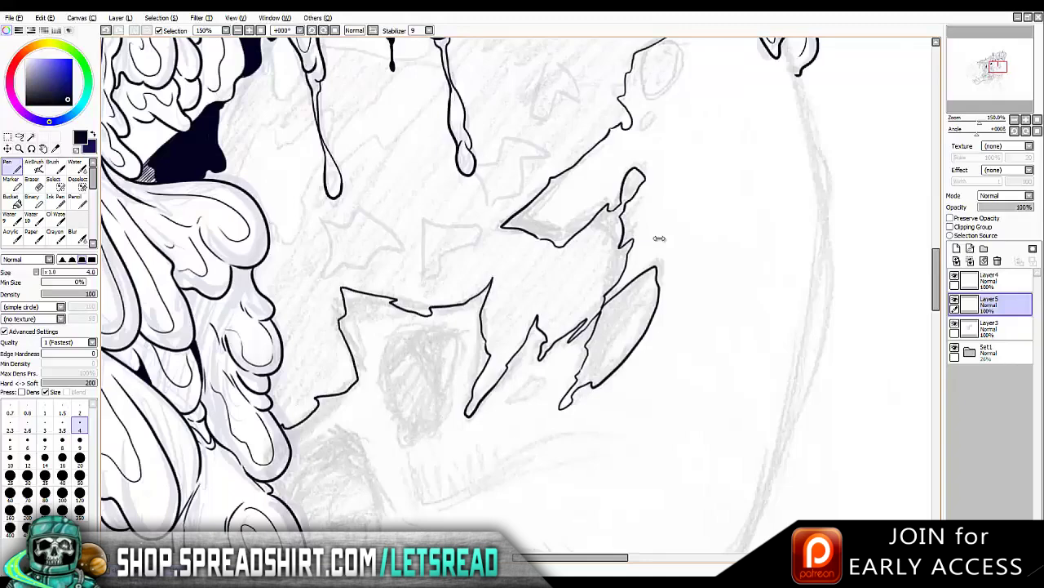
Outline the oval hole and the narrow slivers beside the upper part of the torn edge
{"action": "scroll", "coordinate": [660, 240], "scroll_direction": "up", "scroll_amount": 5}
{"action": "left_click_drag", "start_coordinate": [642, 287], "coordinate": [690, 253]}
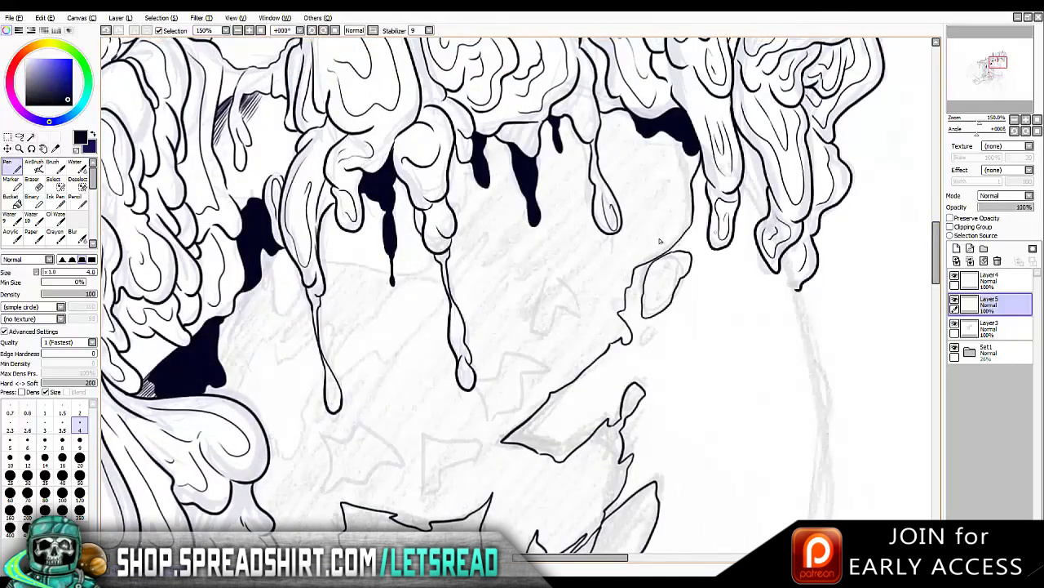
{"action": "left_click_drag", "start_coordinate": [661, 318], "coordinate": [650, 368]}
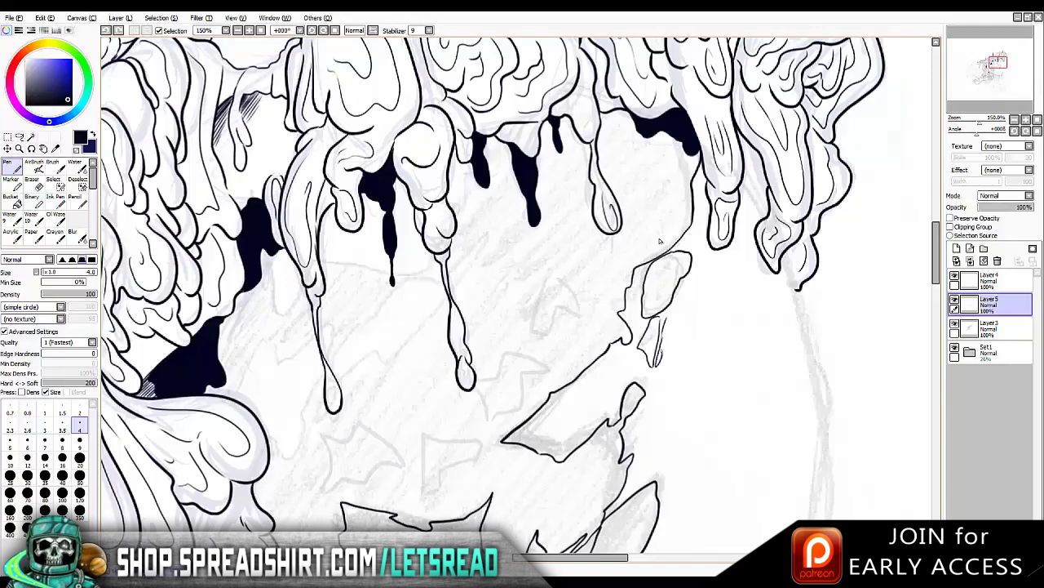
Ink the angular cavity inside the large torn opening and the small inner shapes in the spikes and pointed notch
{"action": "scroll", "coordinate": [661, 242], "scroll_direction": "down", "scroll_amount": 10}
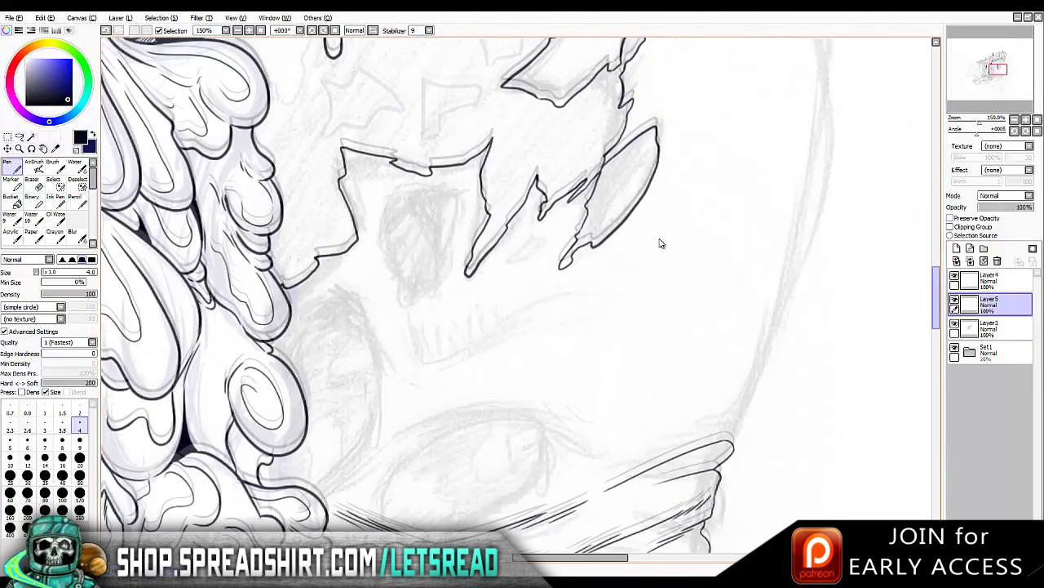
{"action": "mouse_move", "coordinate": [377, 206]}
{"action": "left_mouse_down"}
{"action": "mouse_move", "coordinate": [455, 245]}
{"action": "mouse_move", "coordinate": [431, 165]}
{"action": "left_mouse_up"}
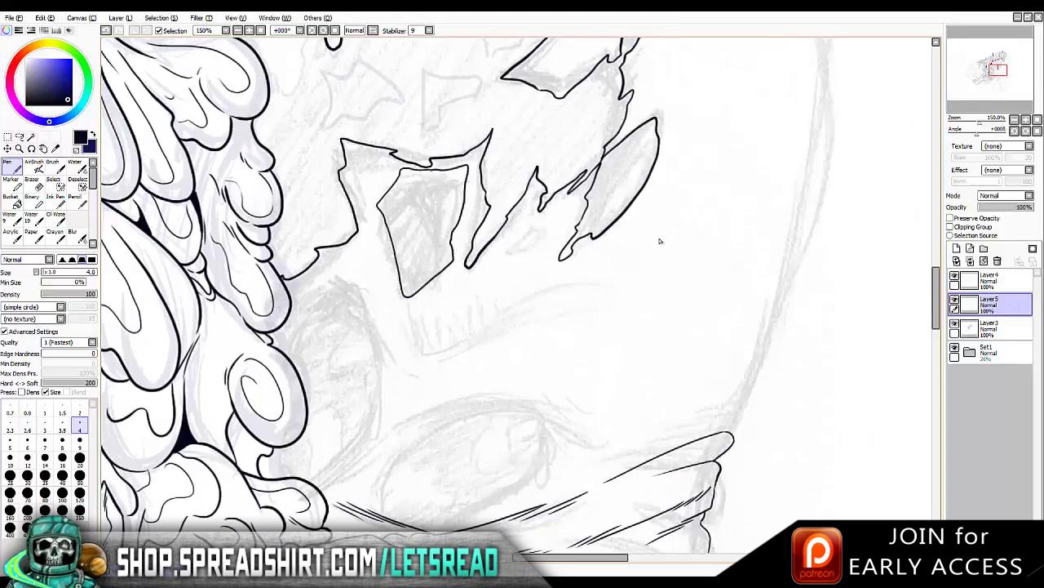
{"action": "mouse_move", "coordinate": [539, 220]}
{"action": "left_mouse_down"}
{"action": "mouse_move", "coordinate": [496, 255]}
{"action": "mouse_move", "coordinate": [553, 207]}
{"action": "left_mouse_up"}
{"action": "scroll", "coordinate": [661, 241], "scroll_direction": "up", "scroll_amount": 10}
{"action": "mouse_move", "coordinate": [462, 340]}
{"action": "left_mouse_down"}
{"action": "mouse_move", "coordinate": [445, 383]}
{"action": "mouse_move", "coordinate": [471, 333]}
{"action": "left_mouse_up"}
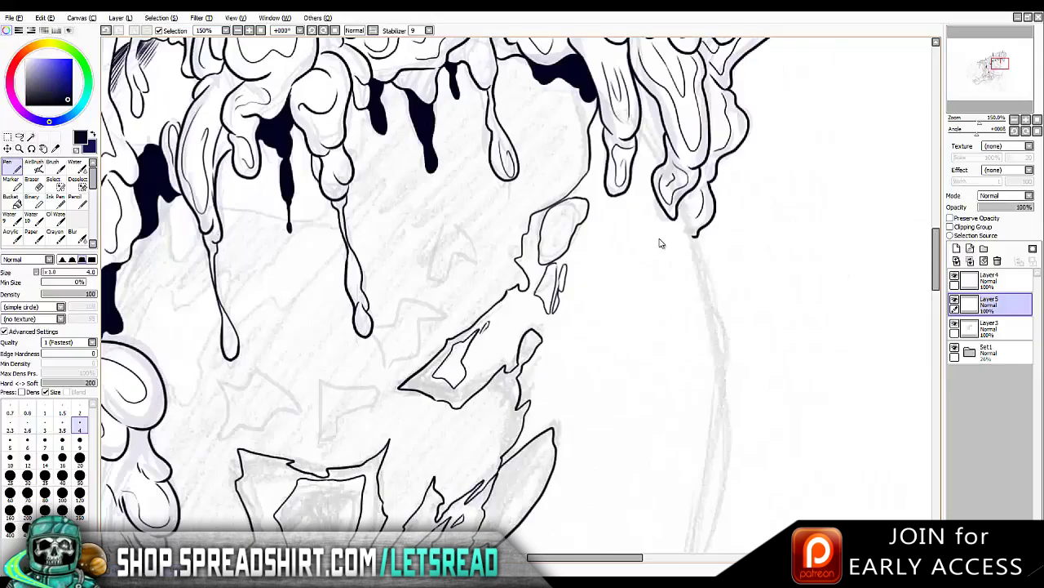
Ink the curved edge between the two long drips and the torn pieces beside the black wax gaps
{"action": "left_click_drag", "start_coordinate": [661, 243], "coordinate": [587, 292]}
{"action": "scroll", "coordinate": [661, 241], "scroll_direction": "left", "scroll_amount": 5}
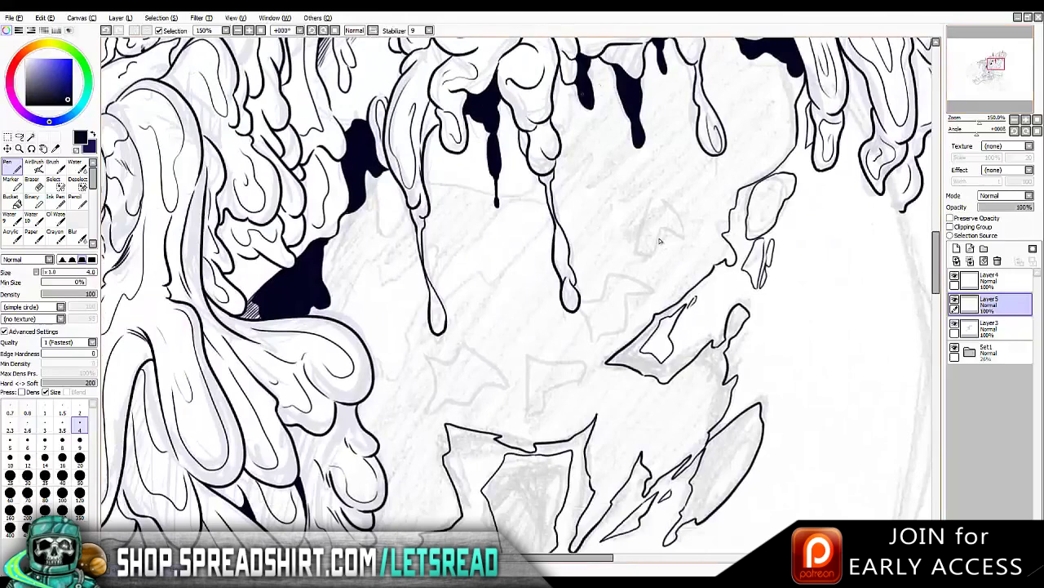
{"action": "mouse_move", "coordinate": [599, 65]}
{"action": "left_mouse_down"}
{"action": "mouse_move", "coordinate": [574, 134]}
{"action": "mouse_move", "coordinate": [584, 155]}
{"action": "left_mouse_up"}
{"action": "mouse_move", "coordinate": [536, 193]}
{"action": "left_mouse_down"}
{"action": "mouse_move", "coordinate": [423, 176]}
{"action": "mouse_move", "coordinate": [364, 245]}
{"action": "left_mouse_up"}
{"action": "mouse_move", "coordinate": [377, 178]}
{"action": "left_mouse_down"}
{"action": "mouse_move", "coordinate": [366, 230]}
{"action": "mouse_move", "coordinate": [325, 279]}
{"action": "left_mouse_up"}
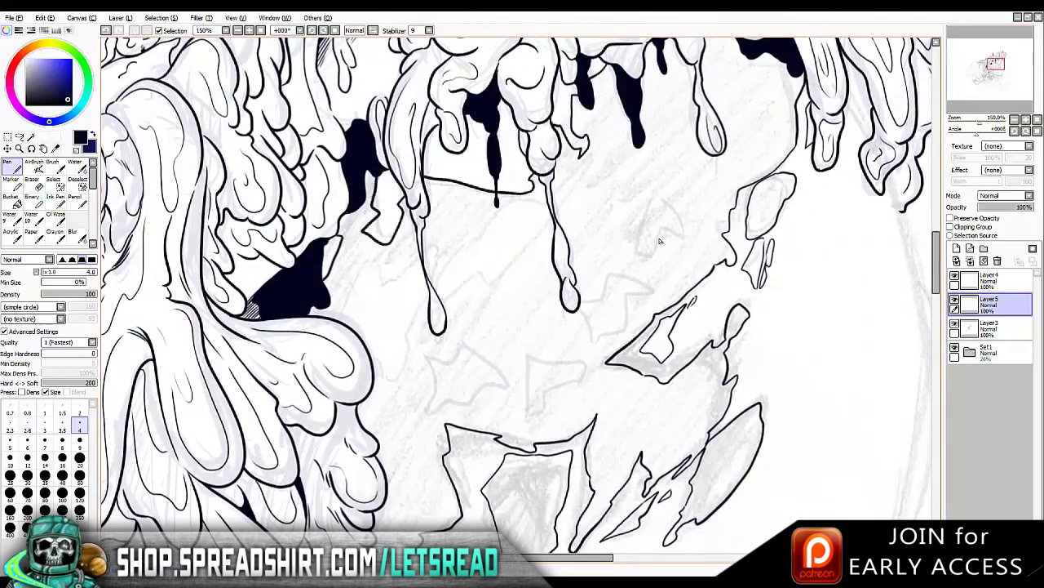
{"action": "left_click_drag", "start_coordinate": [332, 319], "coordinate": [379, 258]}
{"action": "mouse_move", "coordinate": [377, 266]}
{"action": "left_mouse_down"}
{"action": "mouse_move", "coordinate": [417, 226]}
{"action": "mouse_move", "coordinate": [393, 290]}
{"action": "left_mouse_up"}
{"action": "key", "text": "ctrl+z"}
{"action": "key", "text": "ctrl+z"}
{"action": "key", "text": "ctrl+z"}
{"action": "key", "text": "ctrl+z"}
{"action": "left_click_drag", "start_coordinate": [331, 319], "coordinate": [359, 249]}
{"action": "left_click_drag", "start_coordinate": [354, 270], "coordinate": [385, 240]}
{"action": "key", "text": "ctrl+z"}
{"action": "key", "text": "ctrl+z"}
Ink the jagged torn edge from the black wax gap past the first long drip to the second one
{"action": "mouse_move", "coordinate": [331, 318]}
{"action": "left_mouse_down"}
{"action": "mouse_move", "coordinate": [381, 247]}
{"action": "mouse_move", "coordinate": [419, 253]}
{"action": "mouse_move", "coordinate": [446, 231]}
{"action": "mouse_move", "coordinate": [432, 285]}
{"action": "left_mouse_up"}
{"action": "scroll", "coordinate": [660, 241], "scroll_direction": "down", "scroll_amount": 2}
{"action": "left_click_drag", "start_coordinate": [430, 225], "coordinate": [378, 313]}
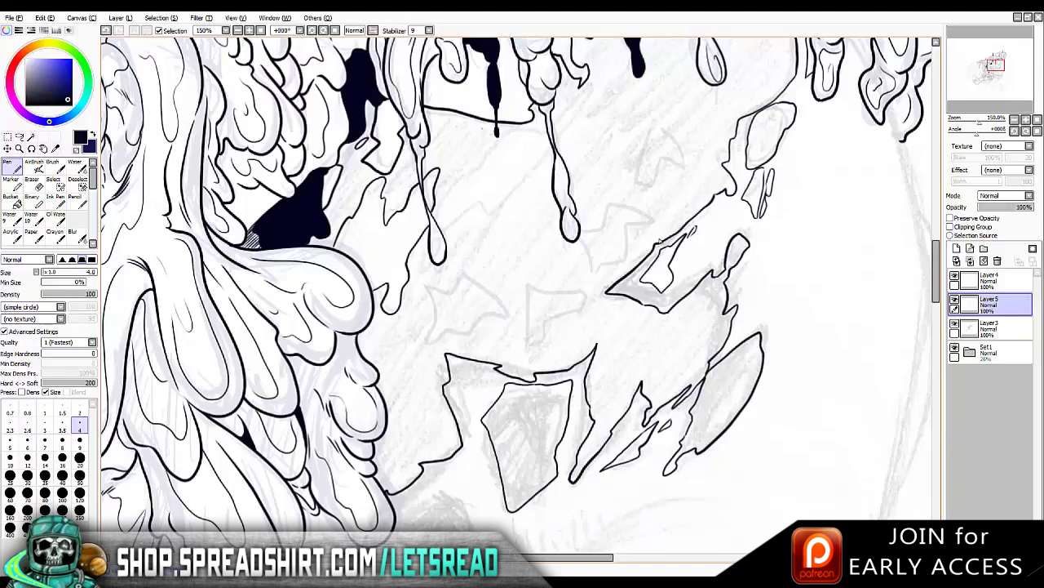
{"action": "mouse_move", "coordinate": [437, 220]}
{"action": "left_mouse_down"}
{"action": "mouse_move", "coordinate": [487, 157]}
{"action": "mouse_move", "coordinate": [548, 164]}
{"action": "mouse_move", "coordinate": [486, 228]}
{"action": "left_mouse_up"}
{"action": "left_click_drag", "start_coordinate": [485, 182], "coordinate": [485, 219]}
Ink the small torn shards beside the second long drip and under the upper black drips
{"action": "left_click_drag", "start_coordinate": [660, 241], "coordinate": [505, 412]}
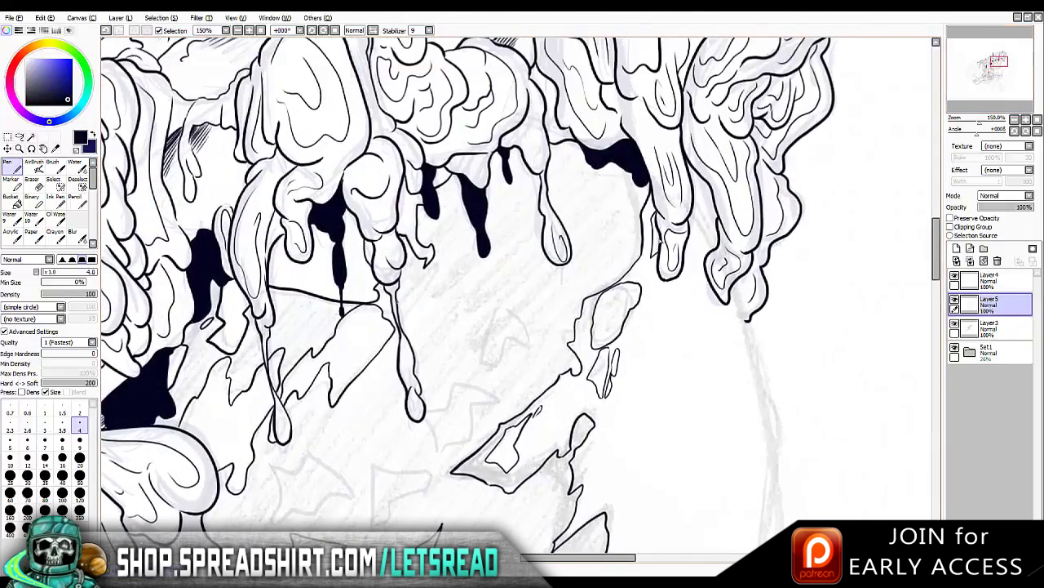
{"action": "left_click_drag", "start_coordinate": [660, 241], "coordinate": [791, 37]}
{"action": "left_click_drag", "start_coordinate": [661, 242], "coordinate": [585, 319]}
{"action": "scroll", "coordinate": [660, 241], "scroll_direction": "down", "scroll_amount": 2}
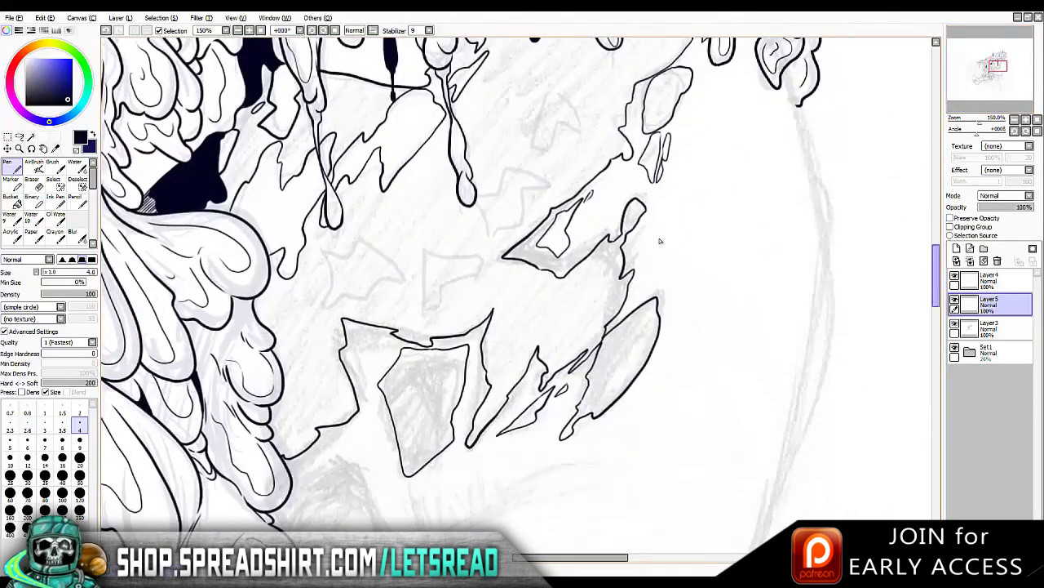
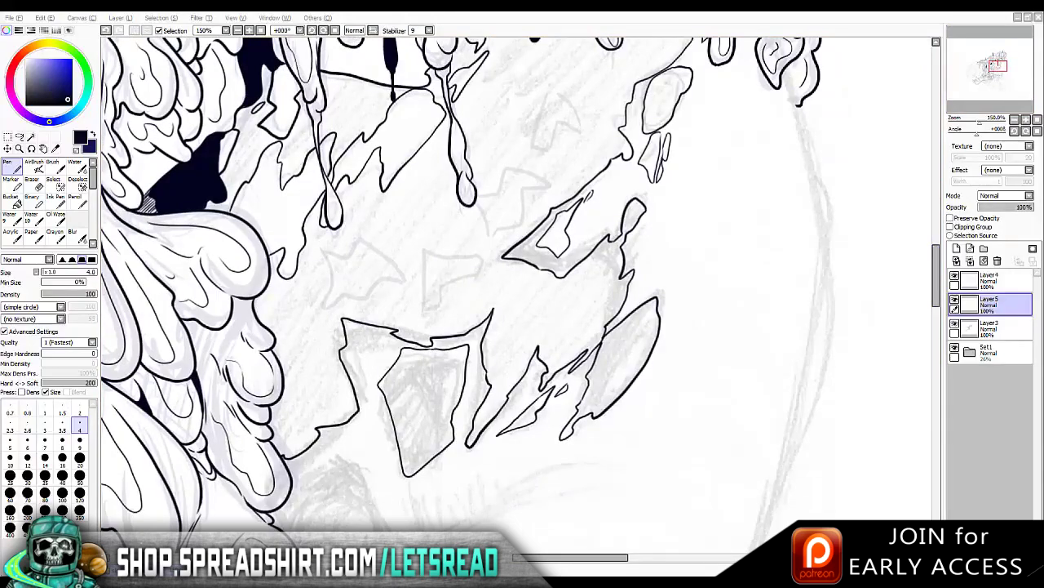
{"action": "scroll", "coordinate": [518, 294], "scroll_direction": "up", "scroll_amount": 4}
{"action": "scroll", "coordinate": [931, 269], "scroll_direction": "down", "scroll_amount": 1}
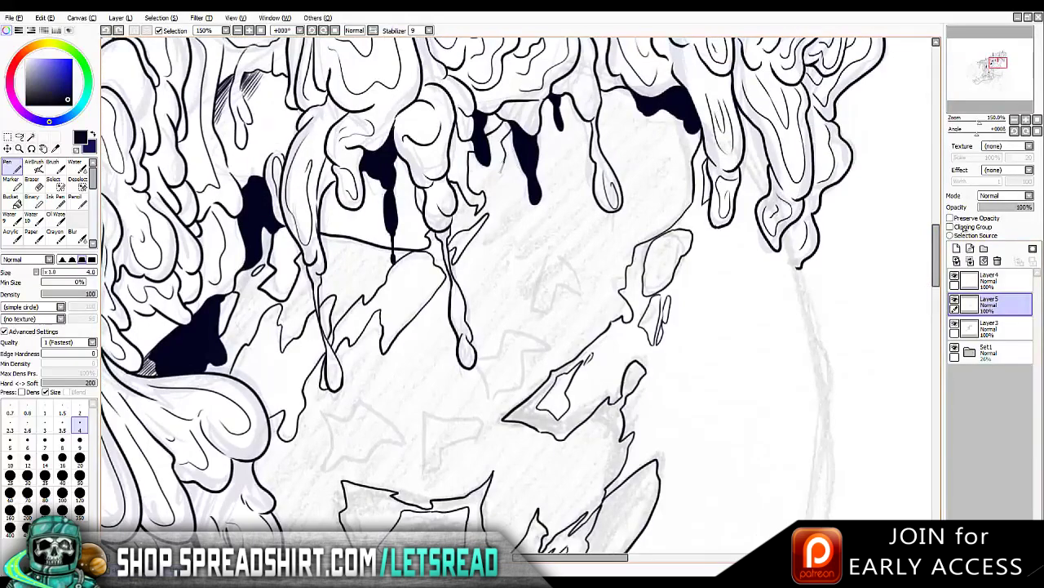
Outline the arch-shaped fragment and the jagged angular fragment beside the tip of the second long drip
{"action": "scroll", "coordinate": [918, 292], "scroll_direction": "down", "scroll_amount": 2}
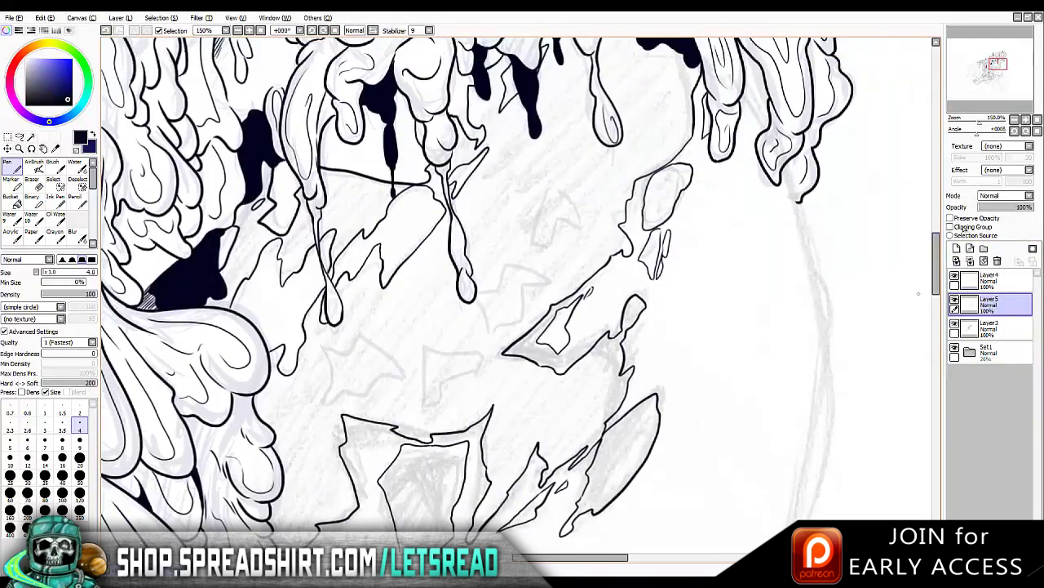
{"action": "scroll", "coordinate": [915, 296], "scroll_direction": "down", "scroll_amount": 1}
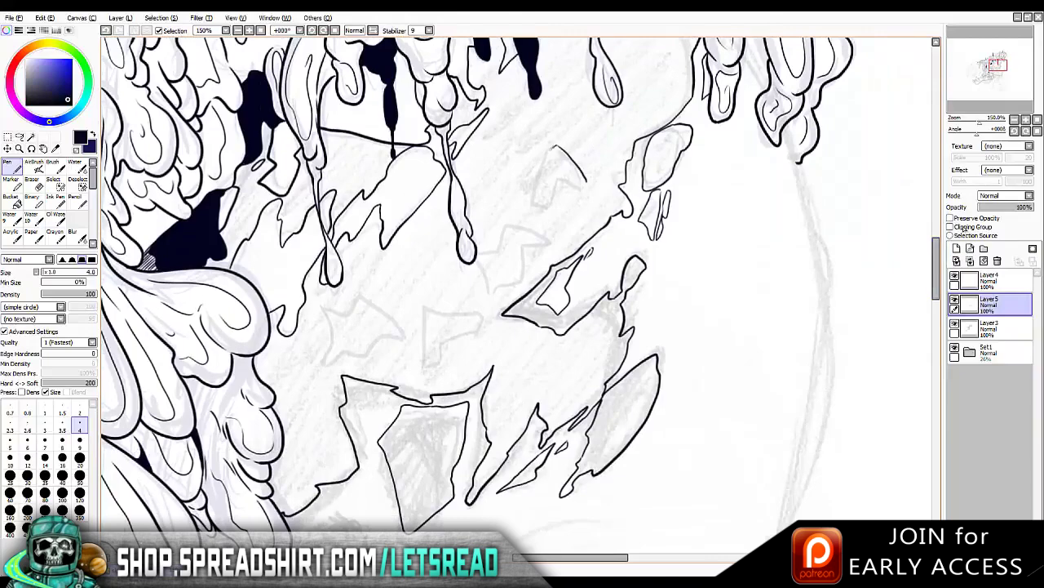
{"action": "left_click_drag", "start_coordinate": [550, 151], "coordinate": [528, 206]}
{"action": "scroll", "coordinate": [523, 245], "scroll_direction": "down", "scroll_amount": 1}
{"action": "mouse_move", "coordinate": [545, 181]}
{"action": "left_mouse_down"}
{"action": "mouse_move", "coordinate": [475, 203]}
{"action": "mouse_move", "coordinate": [501, 245]}
{"action": "left_mouse_up"}
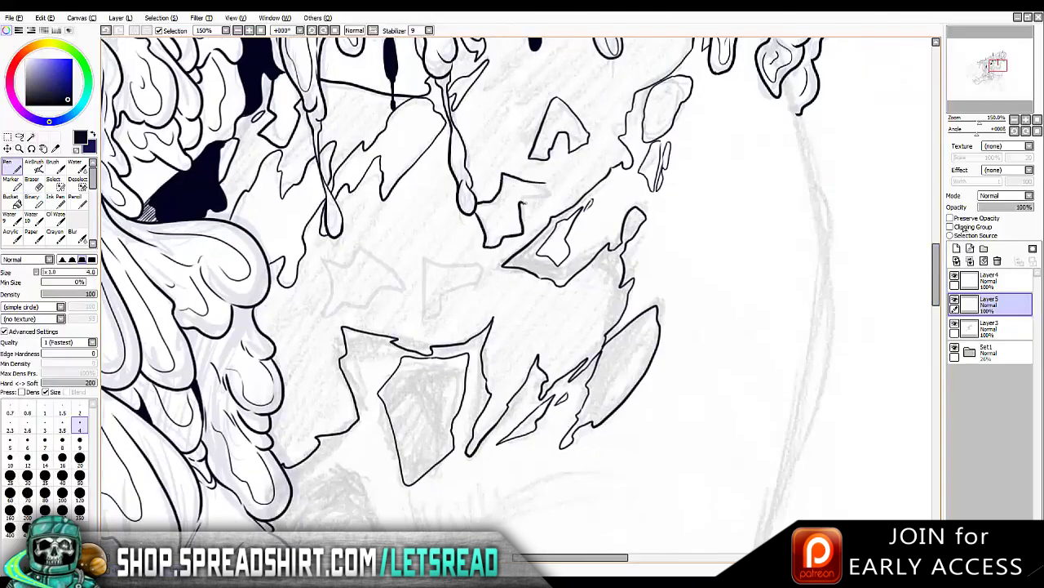
{"action": "scroll", "coordinate": [433, 346], "scroll_direction": "down", "scroll_amount": 2}
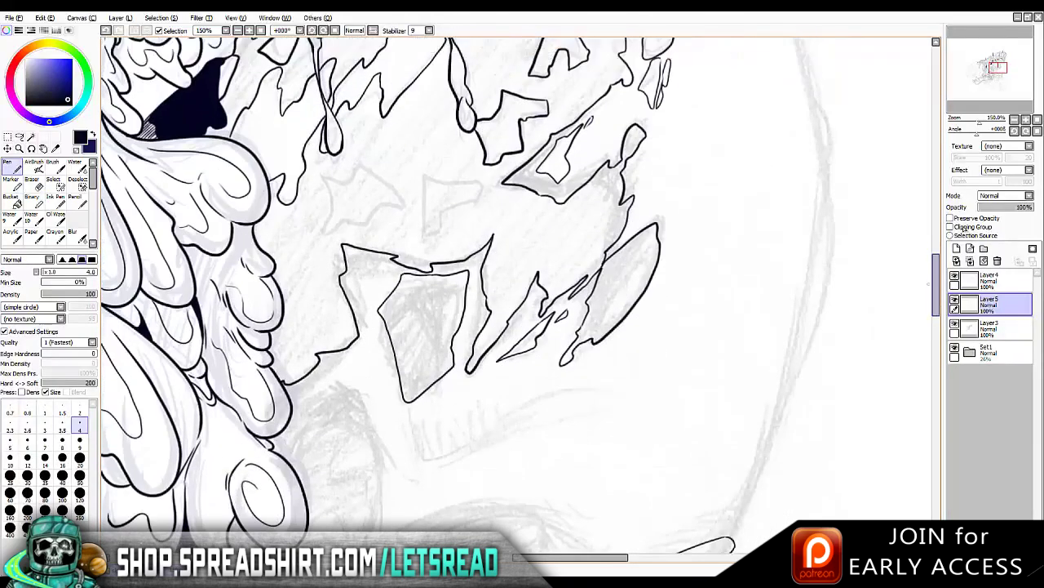
Outline the L-shaped fragment and the pointed, star-like fragment above the large torn opening in the skin
{"action": "scroll", "coordinate": [432, 346], "scroll_direction": "up", "scroll_amount": 3}
{"action": "mouse_move", "coordinate": [419, 358]}
{"action": "left_mouse_down"}
{"action": "mouse_move", "coordinate": [423, 299]}
{"action": "mouse_move", "coordinate": [488, 308]}
{"action": "left_mouse_up"}
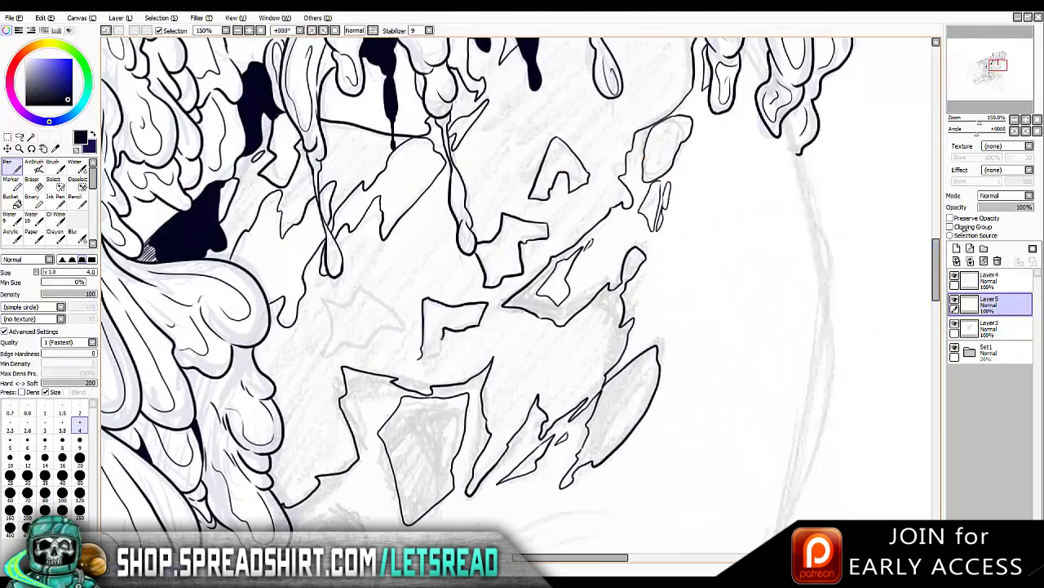
{"action": "mouse_move", "coordinate": [324, 296]}
{"action": "left_mouse_down"}
{"action": "mouse_move", "coordinate": [343, 356]}
{"action": "mouse_move", "coordinate": [413, 329]}
{"action": "mouse_move", "coordinate": [358, 282]}
{"action": "mouse_move", "coordinate": [326, 295]}
{"action": "mouse_move", "coordinate": [278, 396]}
{"action": "left_mouse_up"}
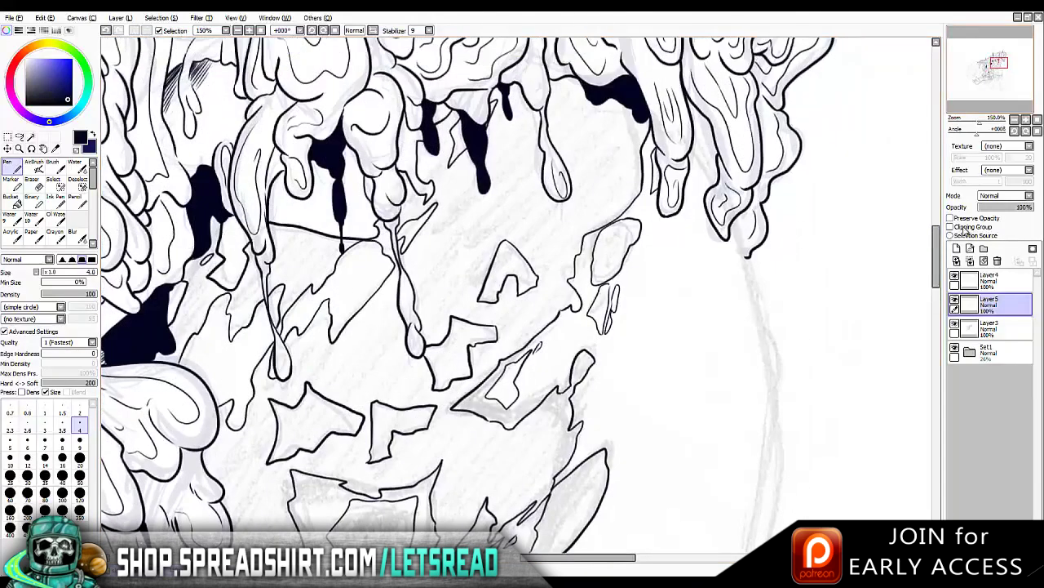
{"action": "mouse_move", "coordinate": [490, 294]}
{"action": "left_mouse_down"}
{"action": "mouse_move", "coordinate": [441, 213]}
{"action": "mouse_move", "coordinate": [542, 301]}
{"action": "left_mouse_up"}
{"action": "left_click", "coordinate": [79, 411]}
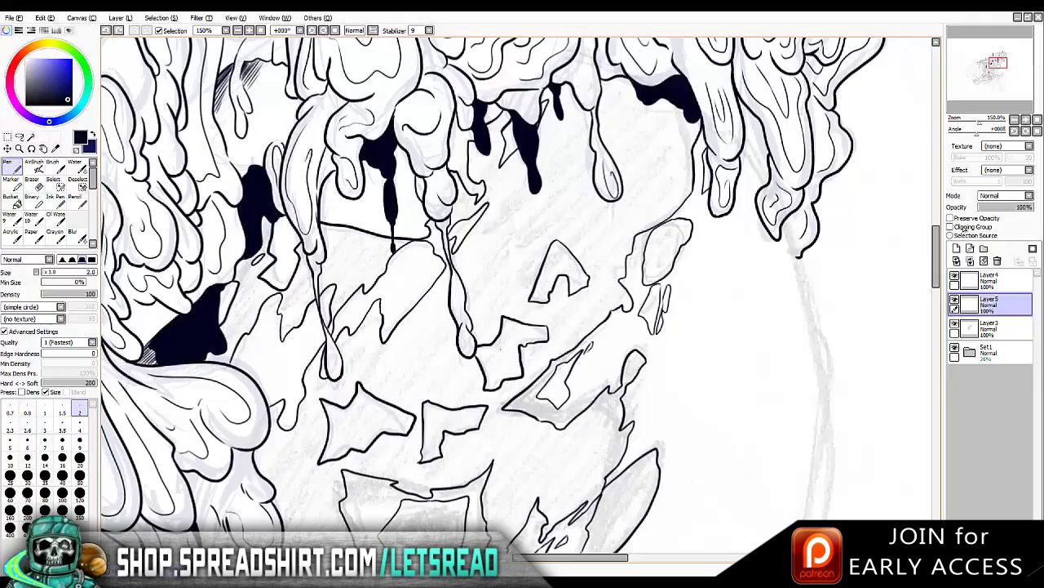
{"action": "left_click", "coordinate": [79, 426]}
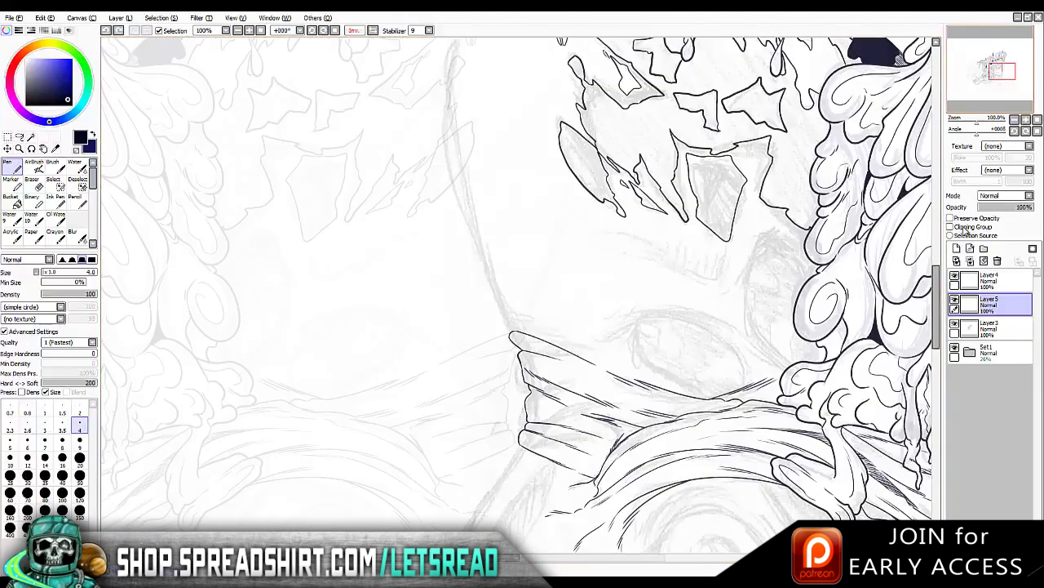
Ink the upper edge and crease strokes of the brow fold, plus the rounded opening beside the hanging wax
{"action": "key", "text": "h"}
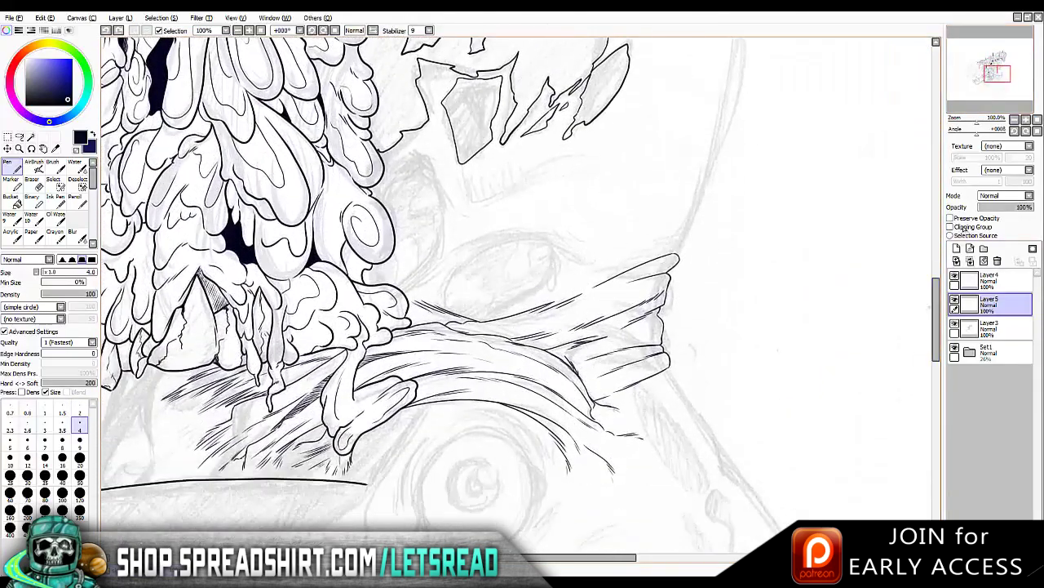
{"action": "scroll", "coordinate": [965, 231], "scroll_direction": "up", "scroll_amount": 2}
{"action": "mouse_move", "coordinate": [398, 318]}
{"action": "left_mouse_down"}
{"action": "mouse_move", "coordinate": [520, 260]}
{"action": "mouse_move", "coordinate": [691, 253]}
{"action": "mouse_move", "coordinate": [681, 282]}
{"action": "mouse_move", "coordinate": [667, 274]}
{"action": "left_mouse_up"}
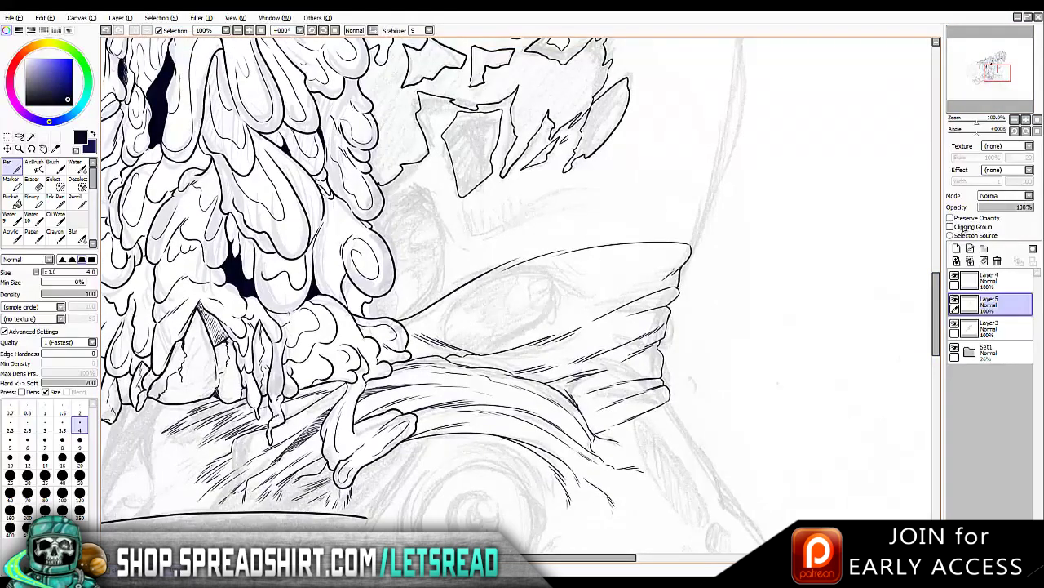
{"action": "left_click_drag", "start_coordinate": [488, 333], "coordinate": [596, 285]}
{"action": "left_click_drag", "start_coordinate": [516, 287], "coordinate": [637, 256]}
{"action": "mouse_move", "coordinate": [384, 214]}
{"action": "left_mouse_down"}
{"action": "mouse_move", "coordinate": [447, 266]}
{"action": "mouse_move", "coordinate": [424, 308]}
{"action": "left_mouse_up"}
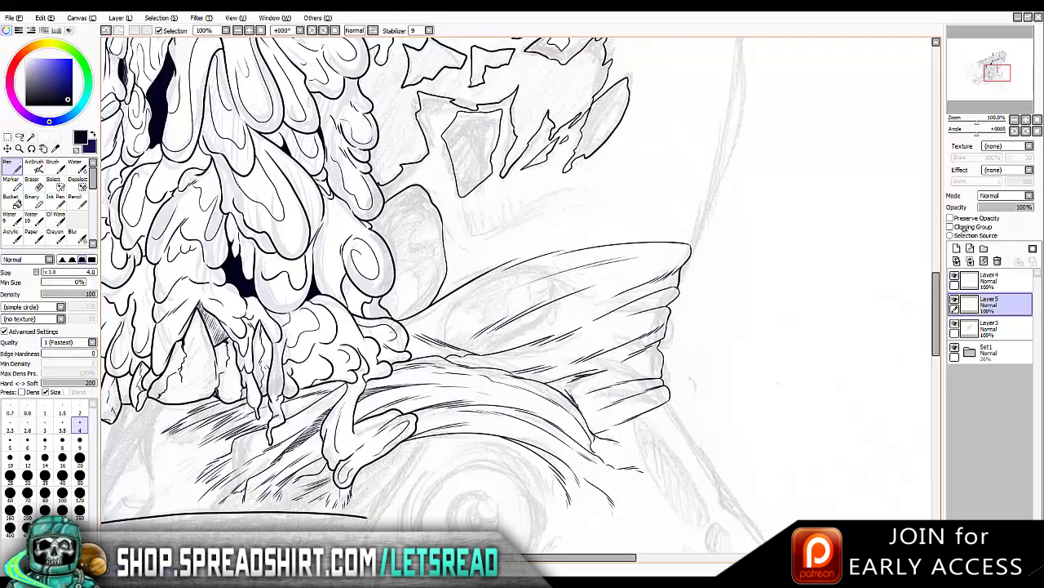
Ink the curved crease above the brow fold and the head's long outer contour from the wax to the fold
{"action": "scroll", "coordinate": [590, 221], "scroll_direction": "up", "scroll_amount": 5}
{"action": "mouse_move", "coordinate": [462, 359]}
{"action": "left_mouse_down"}
{"action": "mouse_move", "coordinate": [472, 338]}
{"action": "mouse_move", "coordinate": [588, 319]}
{"action": "mouse_move", "coordinate": [644, 322]}
{"action": "left_mouse_up"}
{"action": "key", "text": "h"}
{"action": "mouse_move", "coordinate": [323, 55]}
{"action": "left_mouse_down"}
{"action": "mouse_move", "coordinate": [300, 140]}
{"action": "mouse_move", "coordinate": [343, 372]}
{"action": "left_mouse_up"}
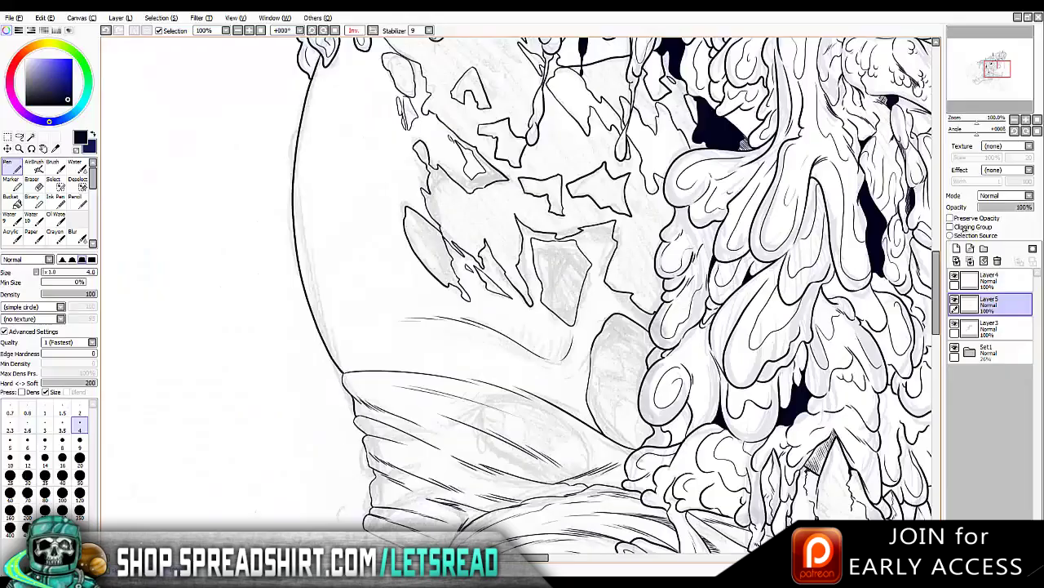
{"action": "key", "text": "g"}
{"action": "key", "text": "n"}
{"action": "key", "text": "h"}
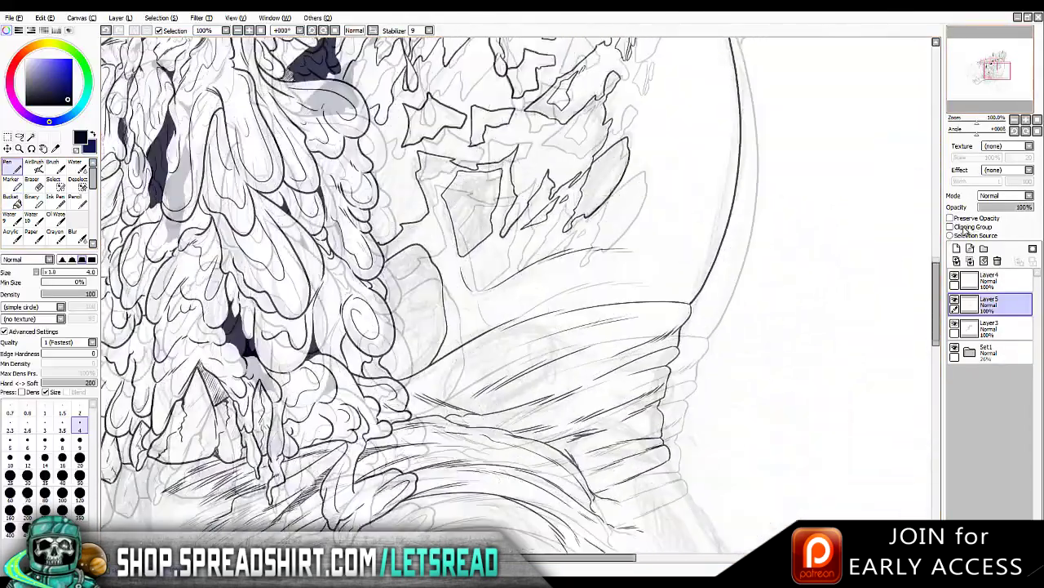
Ink the torn pieces inside the rounded opening beside the hanging wax
{"action": "mouse_move", "coordinate": [351, 216]}
{"action": "left_mouse_down"}
{"action": "mouse_move", "coordinate": [353, 258]}
{"action": "mouse_move", "coordinate": [336, 305]}
{"action": "left_mouse_up"}
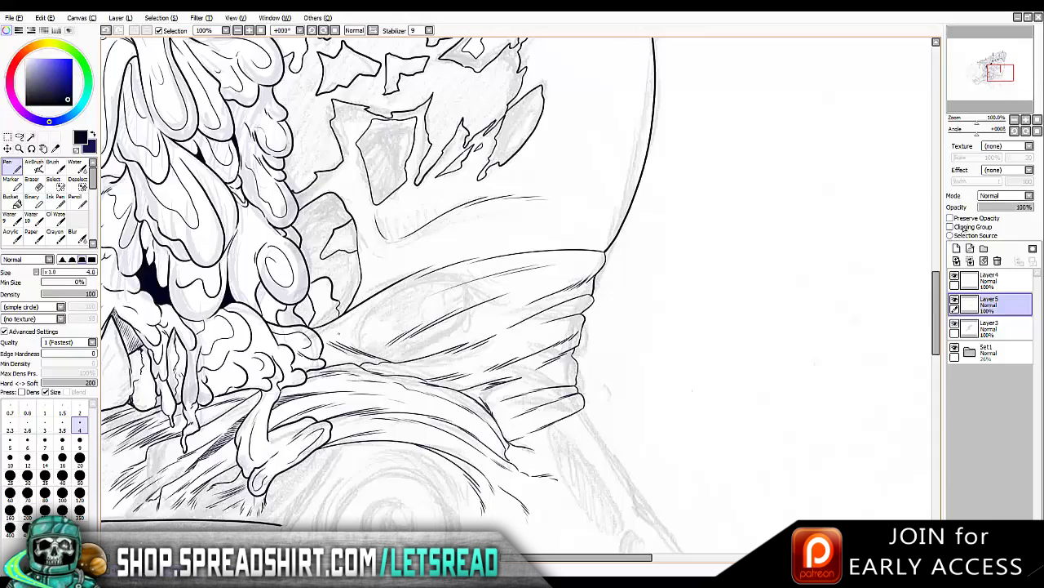
{"action": "scroll", "coordinate": [338, 333], "scroll_direction": "up", "scroll_amount": 2}
{"action": "scroll", "coordinate": [339, 333], "scroll_direction": "down", "scroll_amount": 2}
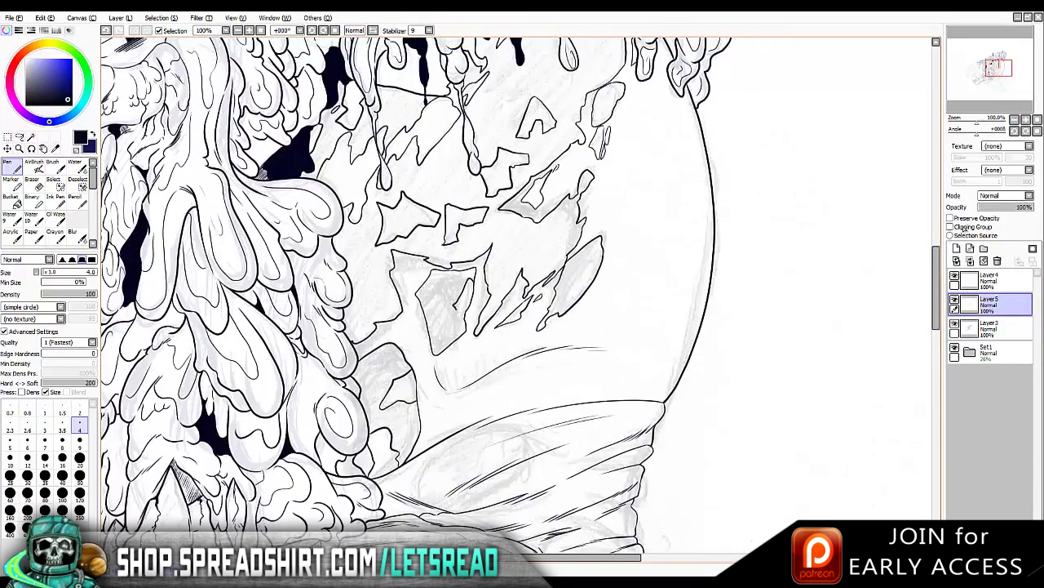
Ink the angular contour from under the brow folds, around the corner beside the upper round eye and downwards
{"action": "scroll", "coordinate": [515, 294], "scroll_direction": "down", "scroll_amount": 5}
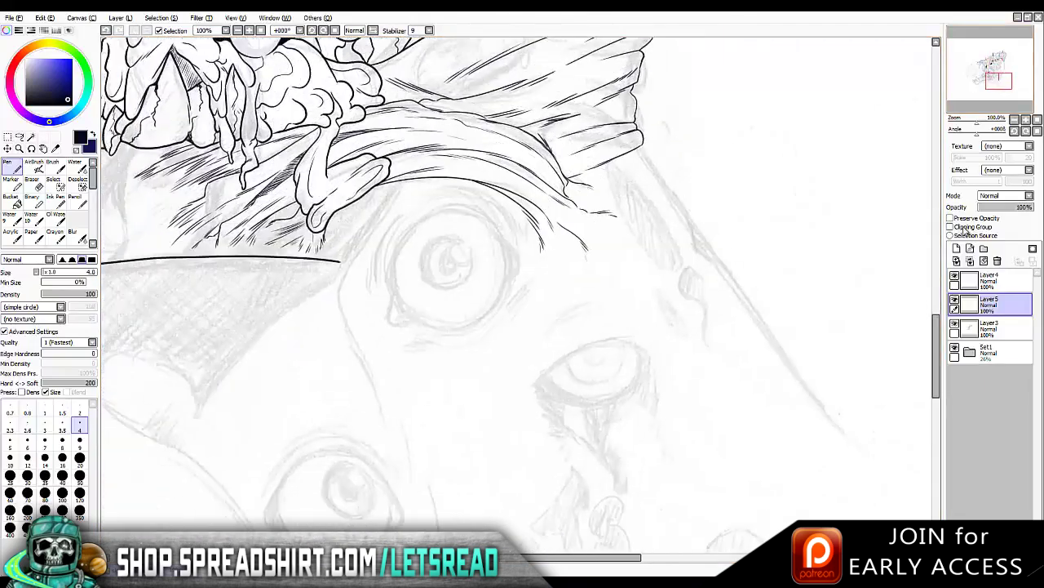
{"action": "left_click_drag", "start_coordinate": [412, 381], "coordinate": [472, 310]}
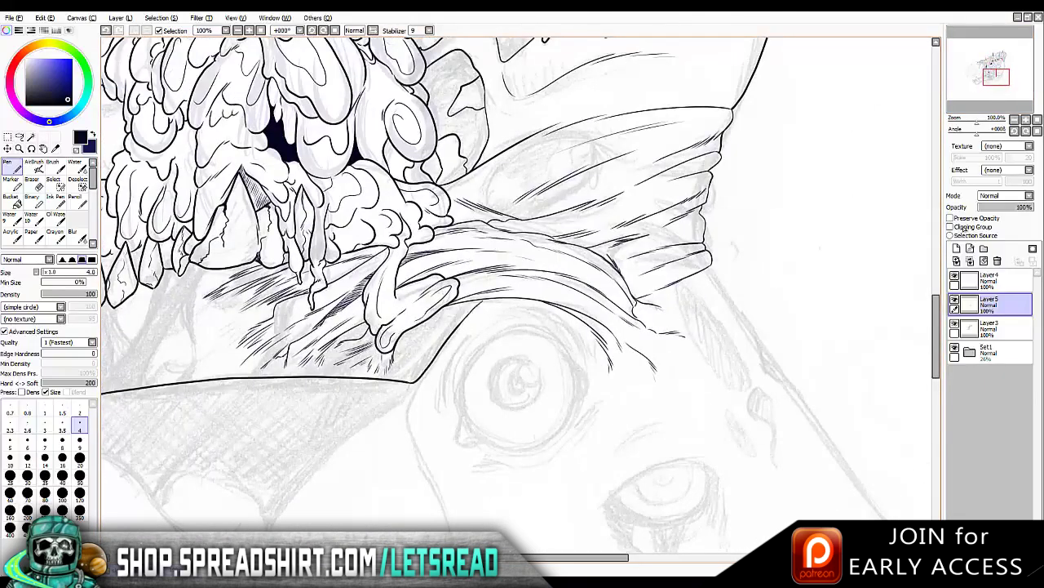
{"action": "scroll", "coordinate": [516, 293], "scroll_direction": "down", "scroll_amount": 5}
{"action": "key", "text": "ctrl+z"}
{"action": "mouse_move", "coordinate": [488, 190]}
{"action": "left_mouse_down"}
{"action": "mouse_move", "coordinate": [476, 233]}
{"action": "mouse_move", "coordinate": [500, 290]}
{"action": "left_mouse_up"}
Ink the long curved contour running from below the teeth around the lower round eye, redoing uneven strokes
{"action": "key", "text": "h"}
{"action": "scroll", "coordinate": [515, 294], "scroll_direction": "down", "scroll_amount": 3}
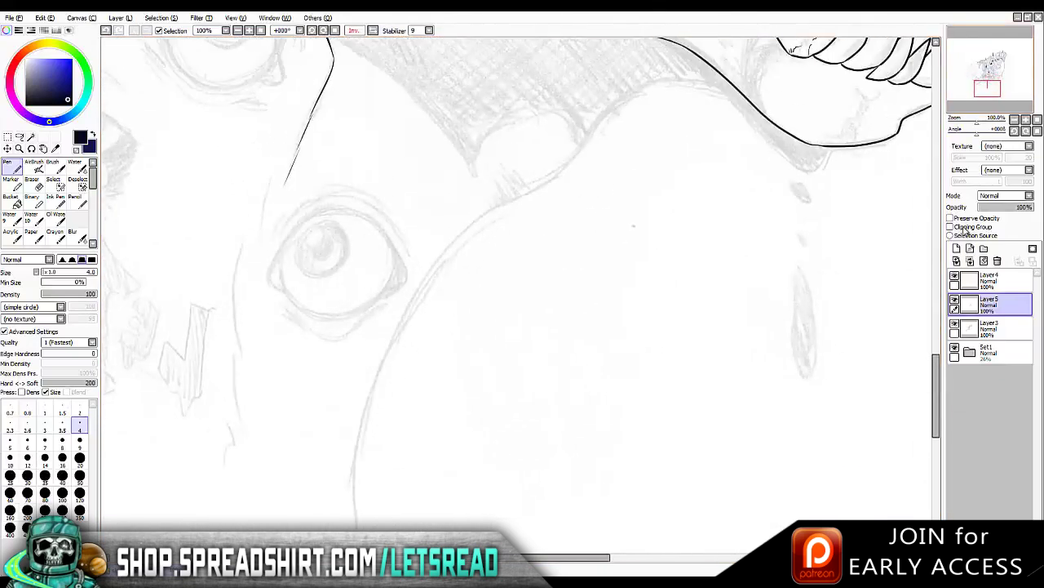
{"action": "left_click_drag", "start_coordinate": [674, 79], "coordinate": [586, 131]}
{"action": "key", "text": "ctrl+z"}
{"action": "mouse_move", "coordinate": [674, 78]}
{"action": "left_mouse_down"}
{"action": "mouse_move", "coordinate": [508, 208]}
{"action": "mouse_move", "coordinate": [571, 163]}
{"action": "mouse_move", "coordinate": [551, 214]}
{"action": "mouse_move", "coordinate": [481, 217]}
{"action": "mouse_move", "coordinate": [350, 522]}
{"action": "left_mouse_up"}
{"action": "key", "text": "h"}
{"action": "key", "text": "h"}
{"action": "key", "text": "ctrl+z"}
{"action": "key", "text": "ctrl+z"}
{"action": "mouse_move", "coordinate": [488, 213]}
{"action": "left_mouse_down"}
{"action": "mouse_move", "coordinate": [356, 522]}
{"action": "mouse_move", "coordinate": [364, 518]}
{"action": "left_mouse_up"}
{"action": "key", "text": "ctrl+z"}
{"action": "mouse_move", "coordinate": [488, 214]}
{"action": "left_mouse_down"}
{"action": "mouse_move", "coordinate": [364, 451]}
{"action": "mouse_move", "coordinate": [423, 282]}
{"action": "mouse_move", "coordinate": [356, 479]}
{"action": "mouse_move", "coordinate": [358, 546]}
{"action": "left_mouse_up"}
{"action": "key", "text": "ctrl+z"}
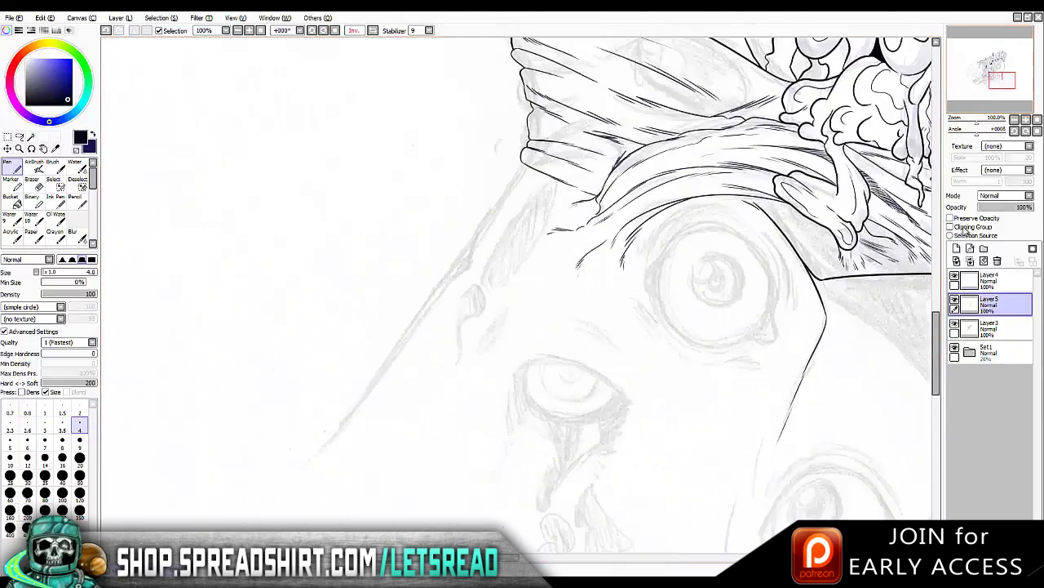
Ink the slanted outer contour from the end of the brow folds down past the small sketched eye
{"action": "mouse_move", "coordinate": [565, 82]}
{"action": "left_mouse_down"}
{"action": "mouse_move", "coordinate": [480, 220]}
{"action": "mouse_move", "coordinate": [333, 387]}
{"action": "left_mouse_up"}
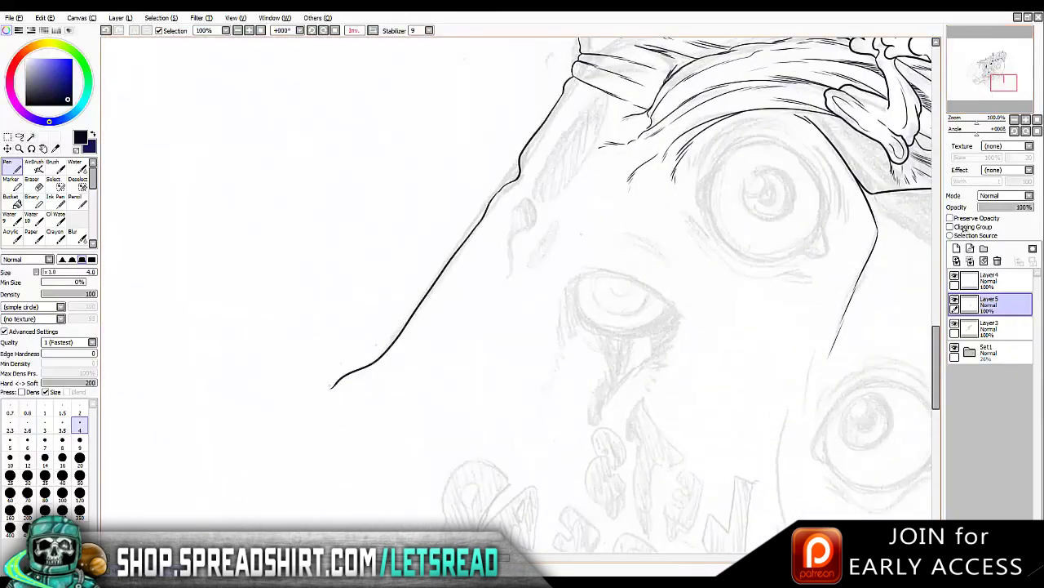
{"action": "key", "text": "h"}
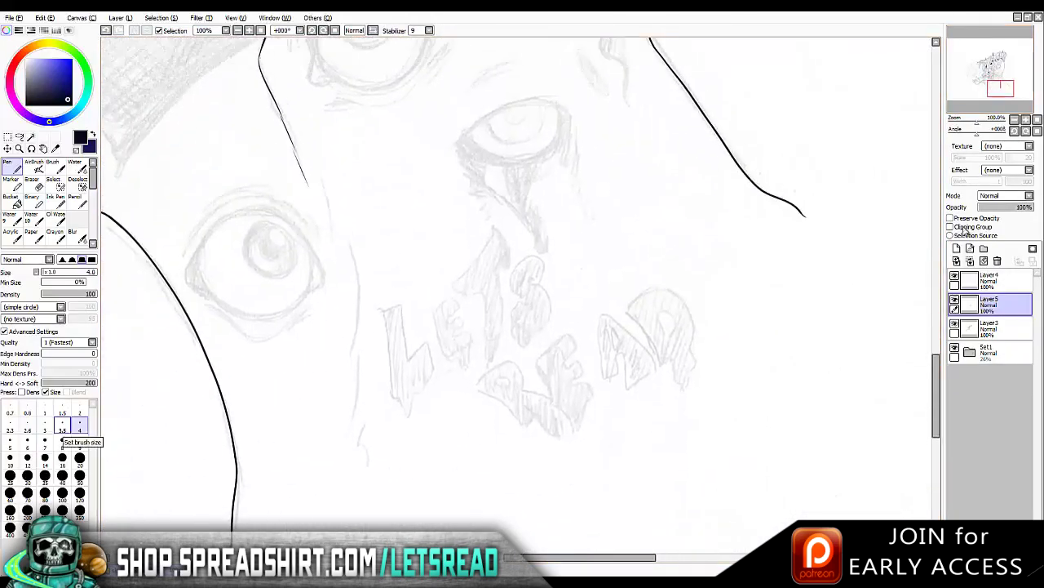
Outline the dripping letters of the word LETS below the small sketched eye
{"action": "scroll", "coordinate": [522, 294], "scroll_direction": "down", "scroll_amount": 2}
{"action": "left_click_drag", "start_coordinate": [403, 272], "coordinate": [433, 331]}
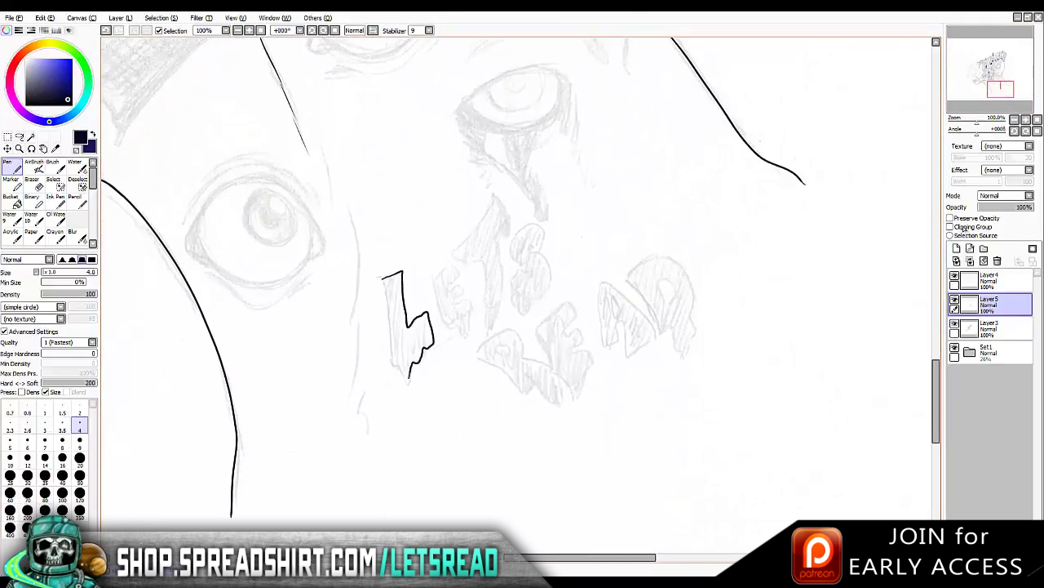
{"action": "left_click_drag", "start_coordinate": [382, 279], "coordinate": [392, 359]}
{"action": "left_click_drag", "start_coordinate": [449, 260], "coordinate": [439, 306]}
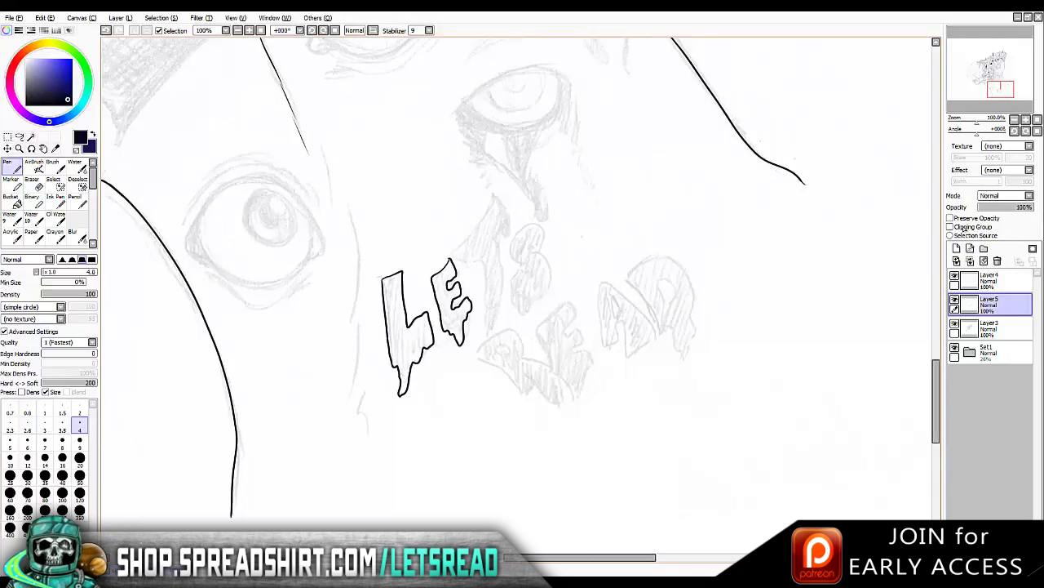
{"action": "mouse_move", "coordinate": [455, 251]}
{"action": "left_mouse_down"}
{"action": "mouse_move", "coordinate": [478, 229]}
{"action": "mouse_move", "coordinate": [511, 236]}
{"action": "mouse_move", "coordinate": [500, 287]}
{"action": "mouse_move", "coordinate": [485, 300]}
{"action": "left_mouse_up"}
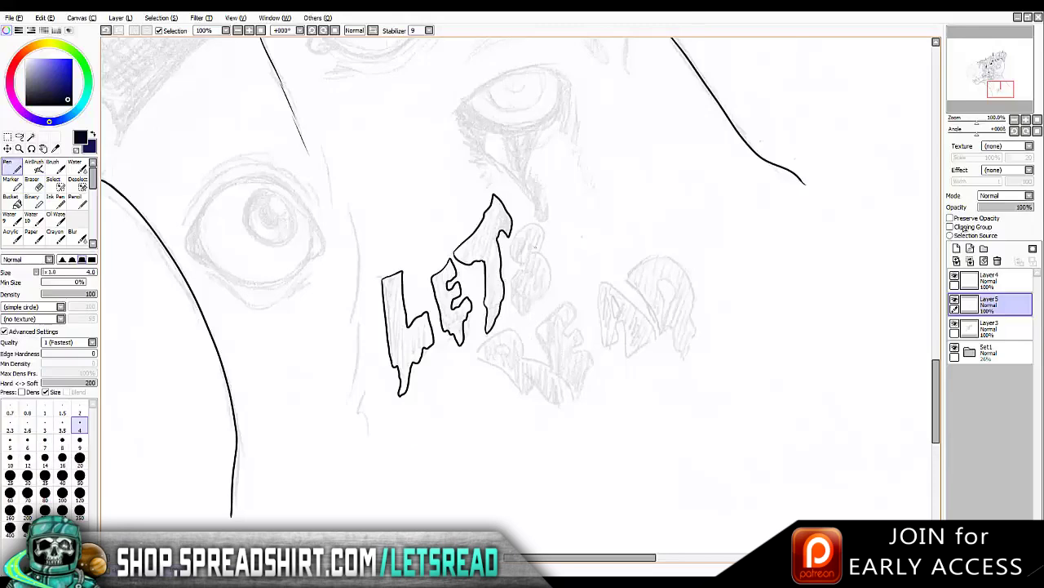
{"action": "left_click_drag", "start_coordinate": [545, 232], "coordinate": [526, 261]}
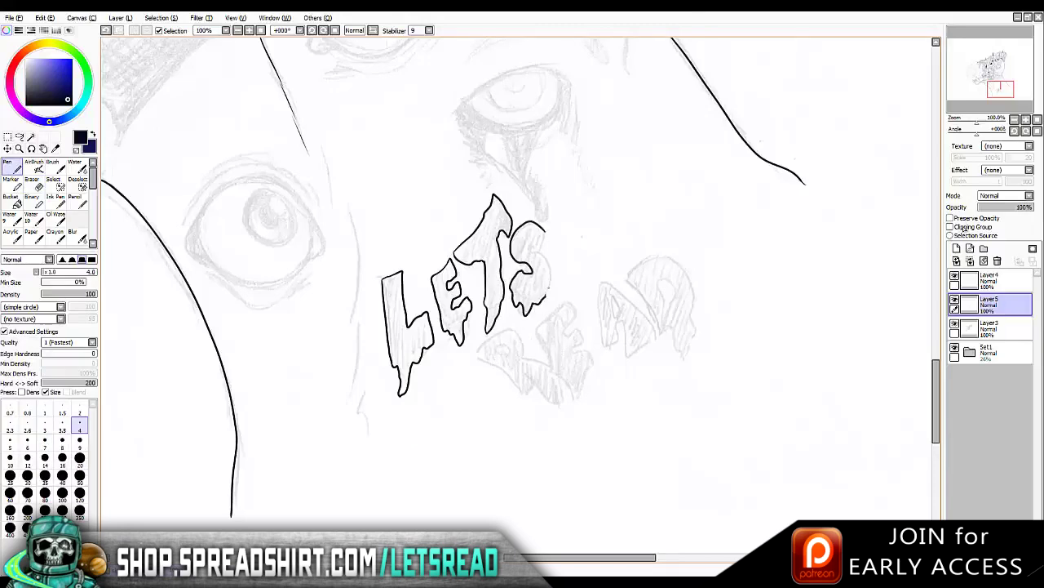
Outline the dripping letters R and E below the word LETS, redrawing strokes that miss the shape
{"action": "scroll", "coordinate": [557, 277], "scroll_direction": "down", "scroll_amount": 2}
{"action": "left_click_drag", "start_coordinate": [473, 312], "coordinate": [496, 380]}
{"action": "mouse_move", "coordinate": [471, 313]}
{"action": "left_mouse_down"}
{"action": "mouse_move", "coordinate": [512, 299]}
{"action": "mouse_move", "coordinate": [540, 354]}
{"action": "left_mouse_up"}
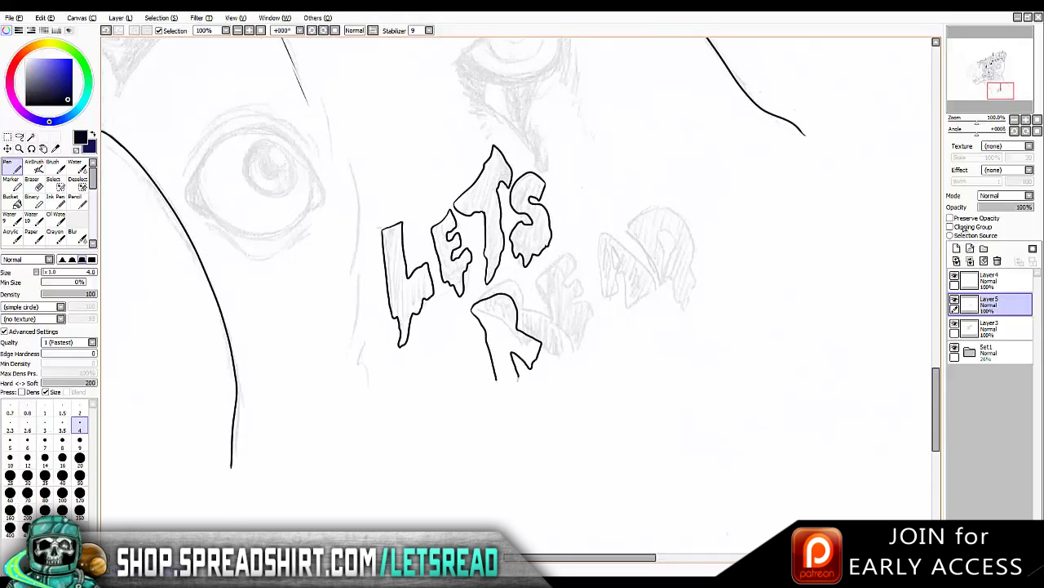
{"action": "key", "text": "ctrl+z"}
{"action": "left_click_drag", "start_coordinate": [495, 315], "coordinate": [497, 331]}
{"action": "left_click_drag", "start_coordinate": [522, 288], "coordinate": [542, 335]}
{"action": "key", "text": "ctrl+z"}
{"action": "mouse_move", "coordinate": [527, 286]}
{"action": "left_mouse_down"}
{"action": "mouse_move", "coordinate": [562, 275]}
{"action": "mouse_move", "coordinate": [557, 297]}
{"action": "mouse_move", "coordinate": [560, 346]}
{"action": "left_mouse_up"}
{"action": "key", "text": "ctrl+z"}
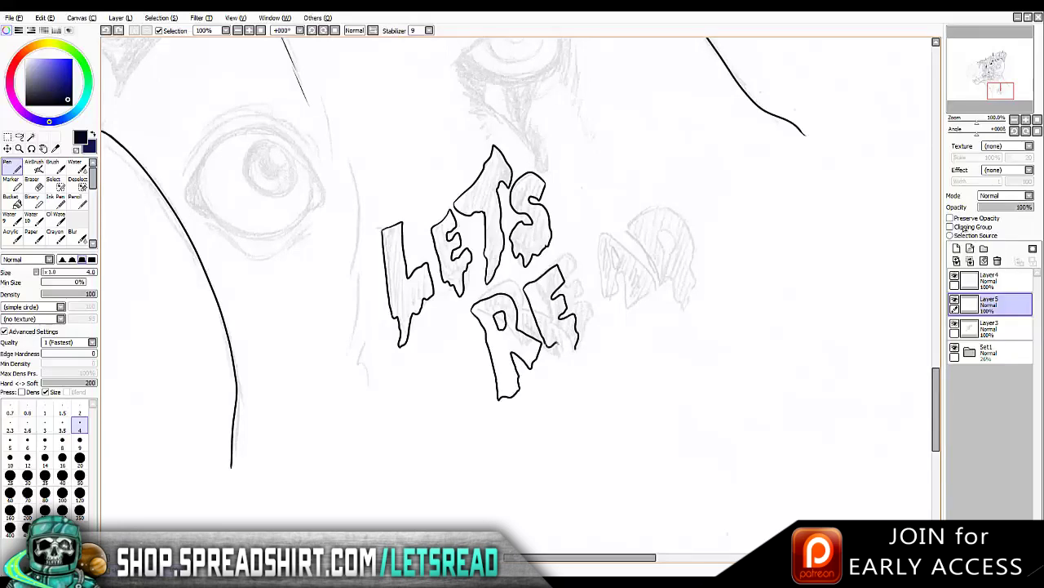
Outline the dripping letters A and D to complete the word READ
{"action": "scroll", "coordinate": [518, 278], "scroll_direction": "right", "scroll_amount": 3}
{"action": "mouse_move", "coordinate": [438, 263]}
{"action": "left_mouse_down"}
{"action": "mouse_move", "coordinate": [483, 294]}
{"action": "mouse_move", "coordinate": [467, 323]}
{"action": "mouse_move", "coordinate": [491, 309]}
{"action": "mouse_move", "coordinate": [459, 266]}
{"action": "mouse_move", "coordinate": [494, 301]}
{"action": "left_mouse_up"}
{"action": "key", "text": "ctrl+z"}
{"action": "mouse_move", "coordinate": [466, 238]}
{"action": "left_mouse_down"}
{"action": "mouse_move", "coordinate": [493, 218]}
{"action": "mouse_move", "coordinate": [518, 258]}
{"action": "mouse_move", "coordinate": [499, 323]}
{"action": "left_mouse_up"}
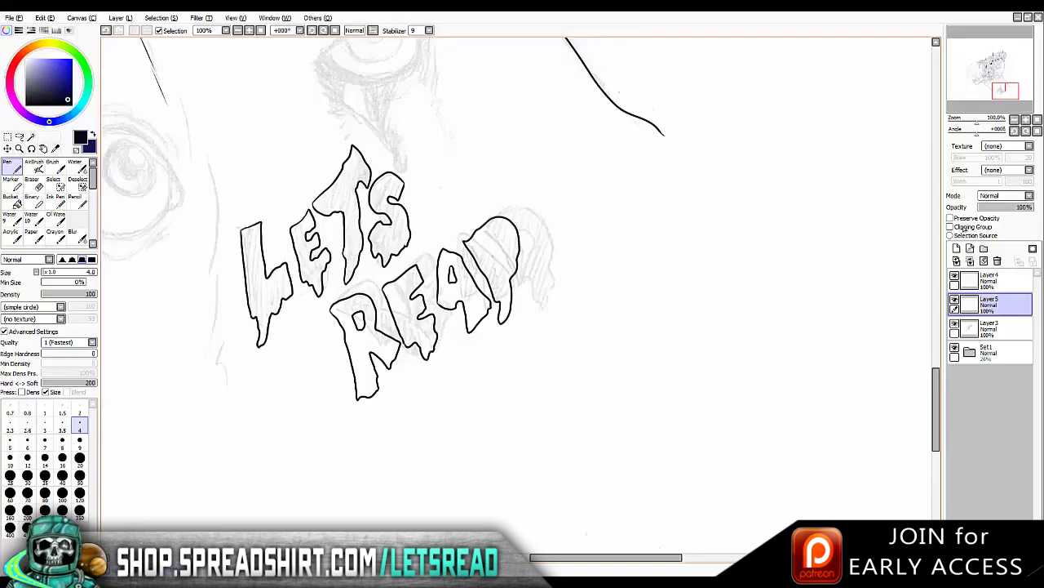
{"action": "left_click_drag", "start_coordinate": [490, 237], "coordinate": [495, 262]}
Extend the contour between the two round eyes down alongside the LETS READ lettering with overlapping tapered strokes
{"action": "left_click_drag", "start_coordinate": [1005, 90], "coordinate": [999, 88]}
{"action": "mouse_move", "coordinate": [364, 204]}
{"action": "left_mouse_down"}
{"action": "mouse_move", "coordinate": [406, 371]}
{"action": "mouse_move", "coordinate": [404, 425]}
{"action": "left_mouse_up"}
{"action": "left_click_drag", "start_coordinate": [406, 383], "coordinate": [400, 465]}
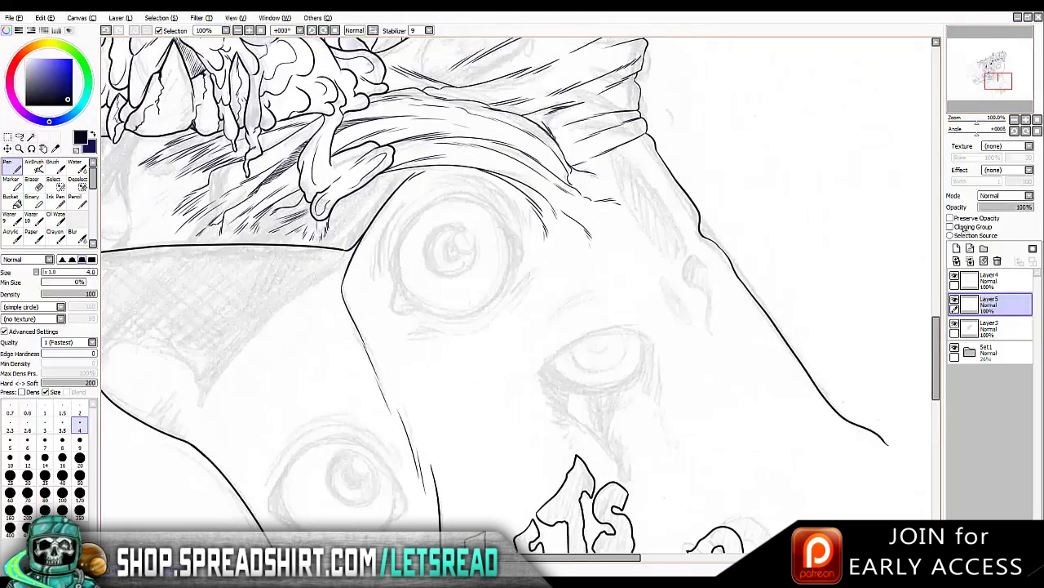
{"action": "key", "text": "h"}
{"action": "key", "text": "h"}
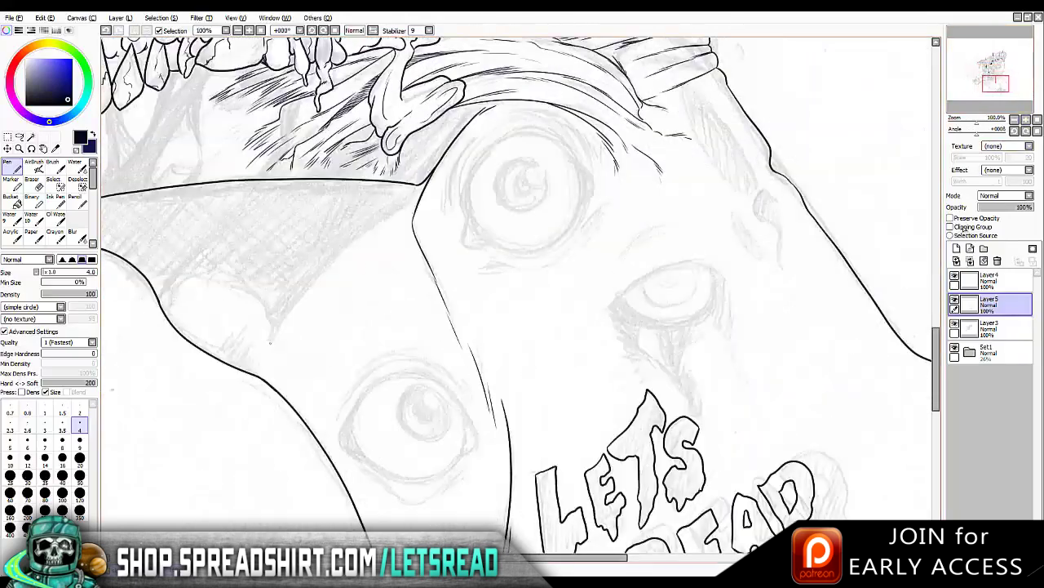
Add short hatching strokes at the bend of the long lower contour near the cross-hatched area
{"action": "key", "text": "h"}
{"action": "key", "text": "h"}
{"action": "key", "text": "ctrl+z"}
{"action": "left_click_drag", "start_coordinate": [184, 249], "coordinate": [207, 231]}
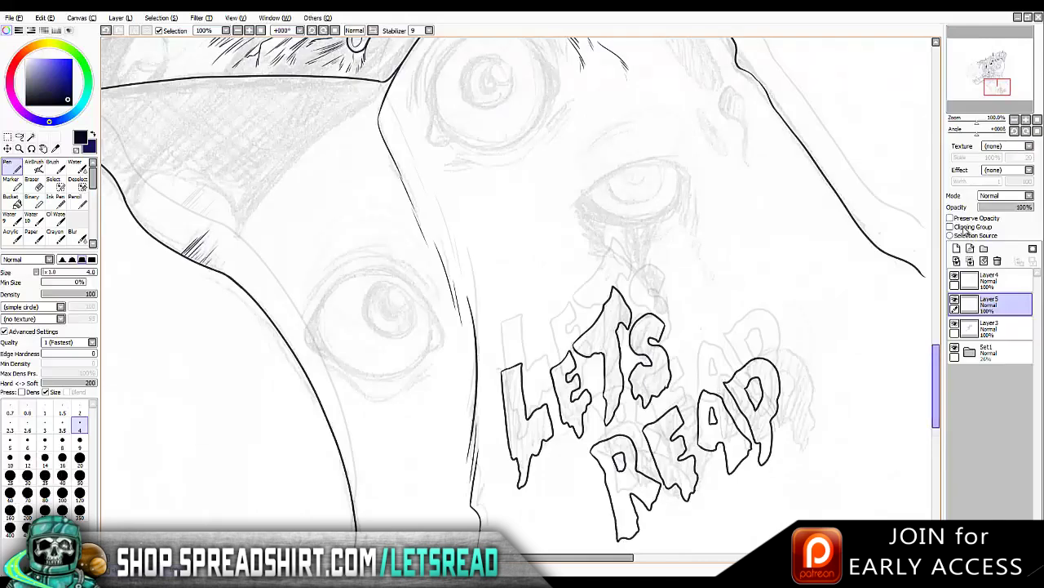
Outline the iris of the upper round eye and fill its small pupil with the dark colour
{"action": "scroll", "coordinate": [494, 147], "scroll_direction": "up", "scroll_amount": 5}
{"action": "scroll", "coordinate": [494, 147], "scroll_direction": "up", "scroll_amount": 1}
{"action": "mouse_move", "coordinate": [494, 147]}
{"action": "left_mouse_down"}
{"action": "mouse_move", "coordinate": [508, 148]}
{"action": "mouse_move", "coordinate": [505, 163]}
{"action": "mouse_move", "coordinate": [468, 141]}
{"action": "mouse_move", "coordinate": [472, 168]}
{"action": "left_mouse_up"}
{"action": "key", "text": "ctrl+z"}
{"action": "key", "text": "ctrl+z"}
{"action": "left_click", "coordinate": [10, 196]}
{"action": "left_click", "coordinate": [471, 179]}
{"action": "left_click", "coordinate": [13, 168]}
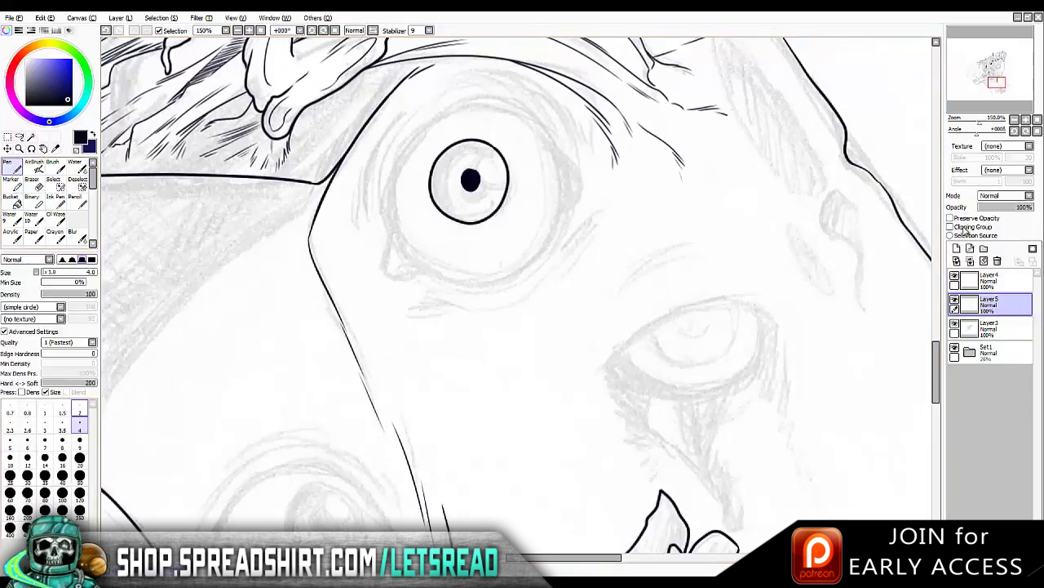
Ink the upper arc of the upper round eye at brush size 3, undoing the failed attempts
{"action": "mouse_move", "coordinate": [392, 233]}
{"action": "left_mouse_down"}
{"action": "mouse_move", "coordinate": [390, 220]}
{"action": "mouse_move", "coordinate": [575, 160]}
{"action": "mouse_move", "coordinate": [527, 144]}
{"action": "mouse_move", "coordinate": [557, 155]}
{"action": "left_mouse_up"}
{"action": "key", "text": "ctrl+z"}
{"action": "key", "text": "ctrl+z"}
{"action": "key", "text": "ctrl+z"}
{"action": "key", "text": "ctrl+z"}
{"action": "key", "text": "ctrl+z"}
{"action": "key", "text": "ctrl+z"}
{"action": "key", "text": "h"}
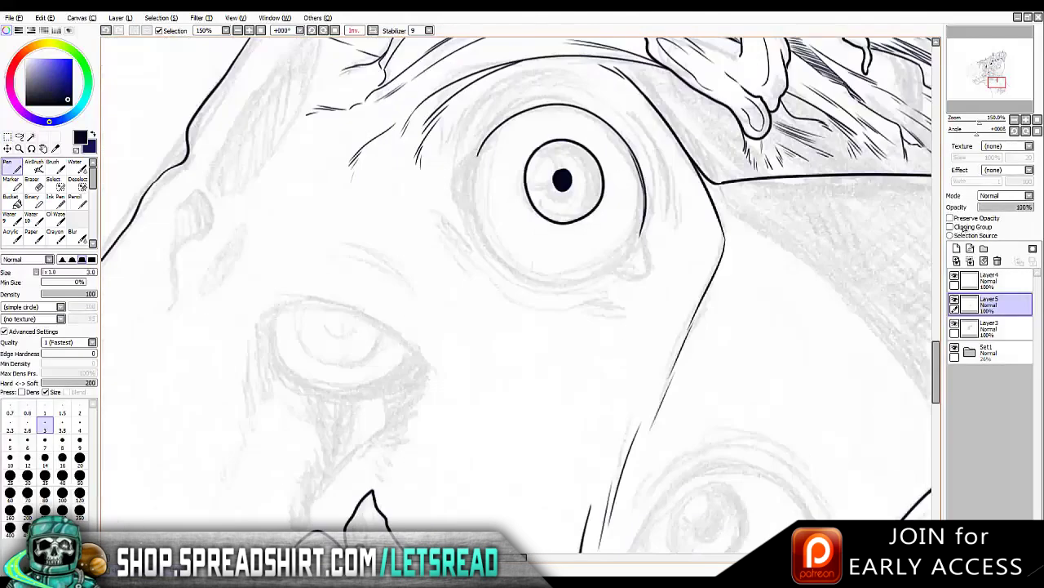
Add a second lid line along the upper arc of the round eye, checking it in the mirrored view
{"action": "key", "text": "h"}
{"action": "key", "text": "h"}
{"action": "key", "text": "h"}
{"action": "key", "text": "h"}
{"action": "key", "text": "h"}
{"action": "key", "text": "h"}
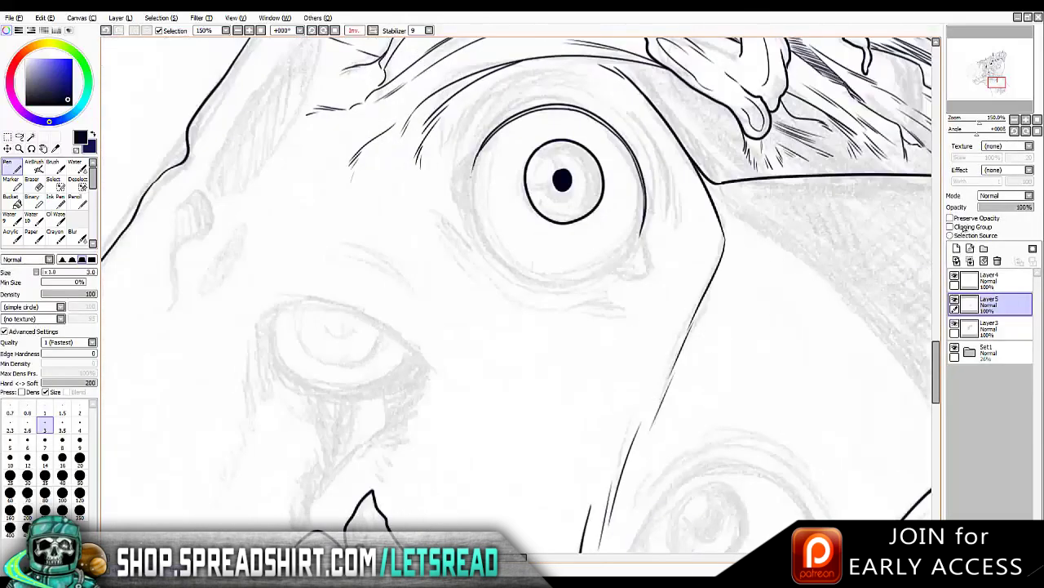
Ink the lower arc of the round eye from a rotated view and restore the canvas orientation
{"action": "key", "text": "h"}
{"action": "key", "text": "Delete"}
{"action": "key", "text": "h"}
{"action": "key", "text": "End"}
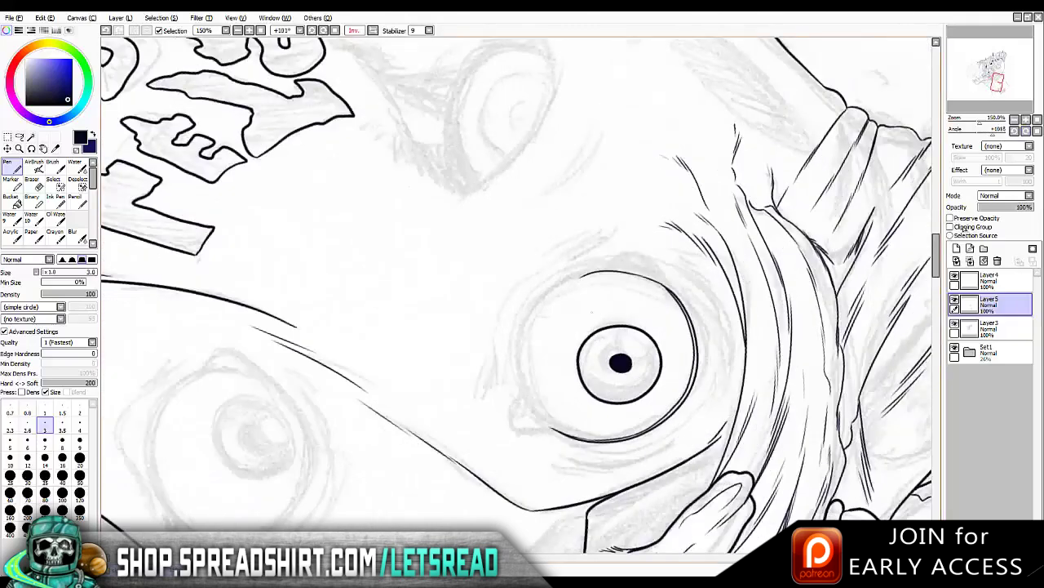
{"action": "key", "text": "h"}
{"action": "key", "text": "Home"}
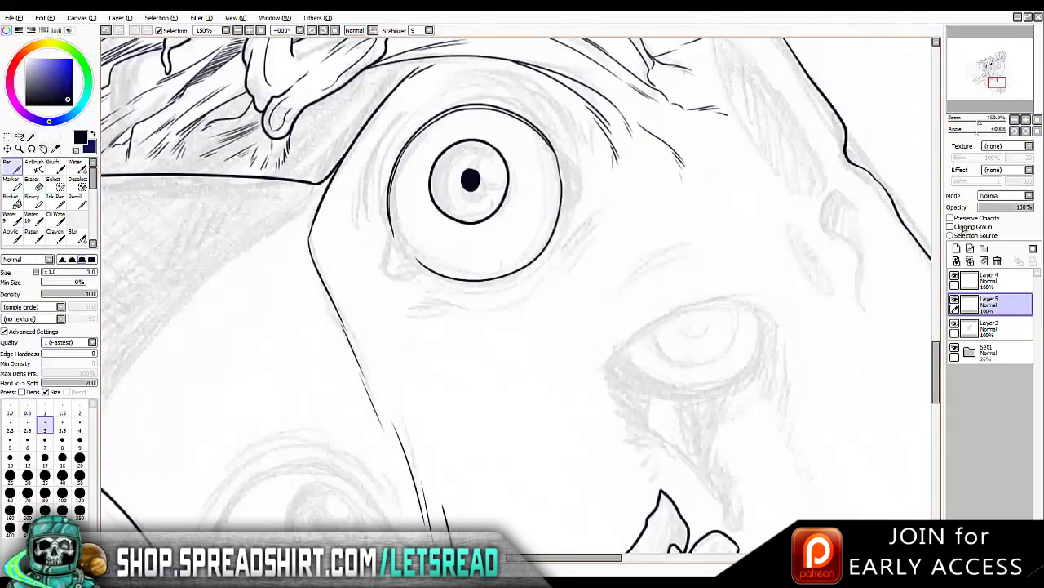
Ink the lower lid line beneath the round eye and add the small pointed corners on both sides
{"action": "key", "text": "h"}
{"action": "key", "text": "h"}
{"action": "left_click_drag", "start_coordinate": [459, 276], "coordinate": [522, 275]}
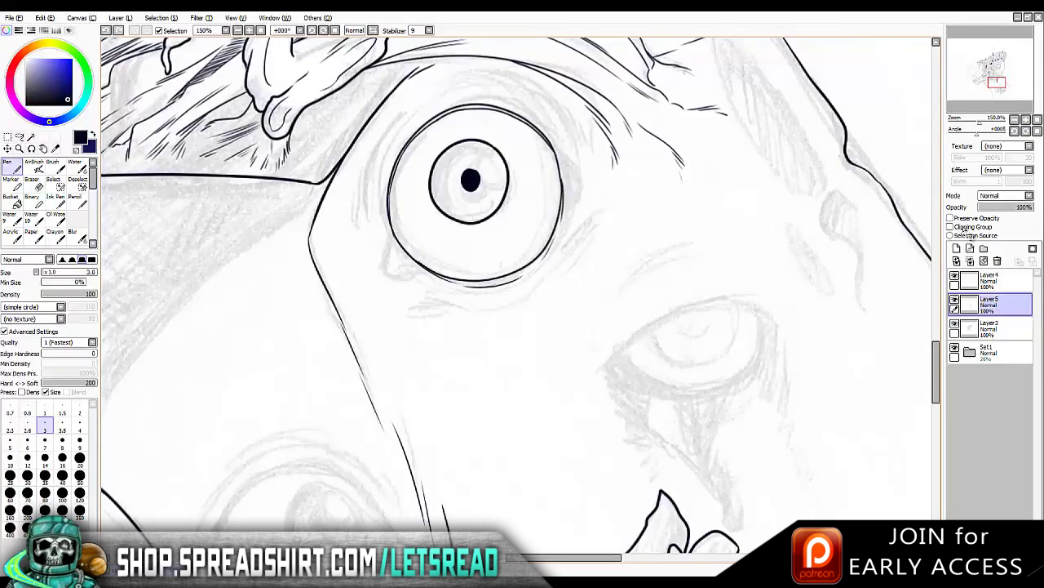
{"action": "key", "text": "h"}
{"action": "key", "text": "h"}
{"action": "key", "text": "h"}
{"action": "key", "text": "h"}
{"action": "key", "text": "h"}
{"action": "key", "text": "h"}
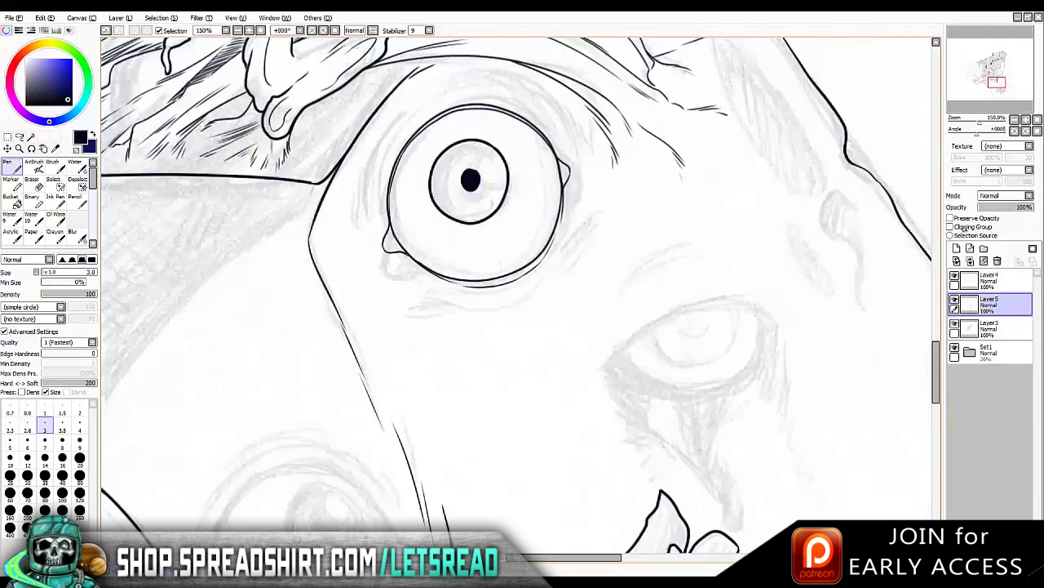
Ink thin curved crease lines around the side of the round eye, between the lid and the angular contour
{"action": "left_click_drag", "start_coordinate": [385, 155], "coordinate": [380, 222]}
{"action": "left_click_drag", "start_coordinate": [387, 150], "coordinate": [380, 184]}
{"action": "left_click_drag", "start_coordinate": [391, 118], "coordinate": [374, 184]}
{"action": "mouse_move", "coordinate": [408, 103]}
{"action": "left_mouse_down"}
{"action": "mouse_move", "coordinate": [377, 155]}
{"action": "mouse_move", "coordinate": [361, 234]}
{"action": "left_mouse_up"}
{"action": "left_click_drag", "start_coordinate": [369, 158], "coordinate": [361, 237]}
{"action": "key", "text": "h"}
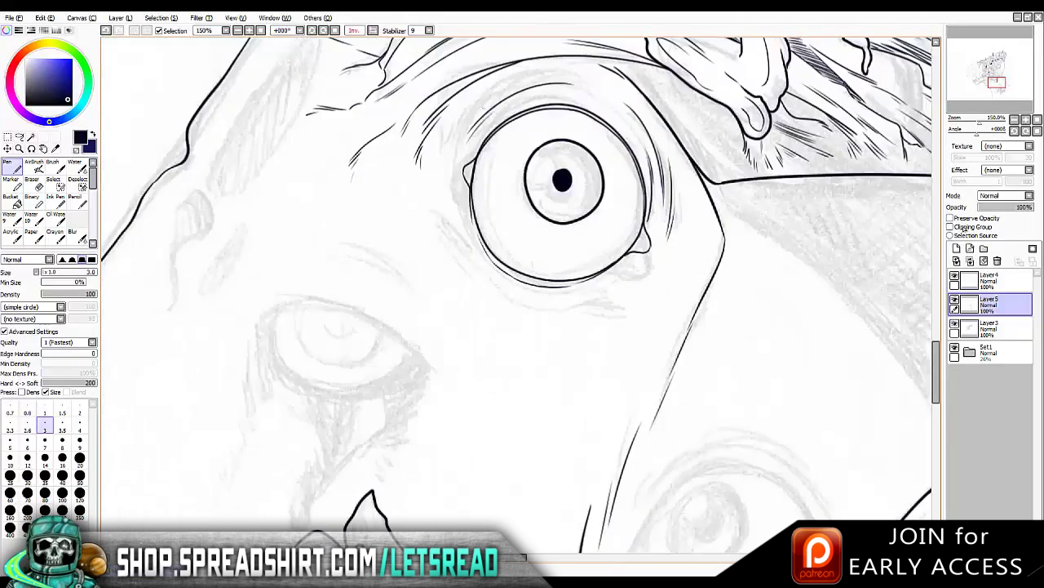
Ink thin curved crease lines in the skin above the round eye's upper lid, checking them in the mirrored view
{"action": "left_click_drag", "start_coordinate": [571, 72], "coordinate": [400, 134]}
{"action": "key", "text": "h"}
{"action": "key", "text": "h"}
{"action": "key", "text": "h"}
{"action": "key", "text": "h"}
{"action": "key", "text": "h"}
{"action": "left_click_drag", "start_coordinate": [503, 93], "coordinate": [454, 100]}
{"action": "key", "text": "h"}
Ink curved crease lines beside and beneath the round eye's lower lid, following the sketched wrinkles
{"action": "left_click_drag", "start_coordinate": [441, 215], "coordinate": [471, 258]}
{"action": "left_click_drag", "start_coordinate": [453, 227], "coordinate": [483, 270]}
{"action": "key", "text": "h"}
{"action": "mouse_move", "coordinate": [394, 276]}
{"action": "left_mouse_down"}
{"action": "mouse_move", "coordinate": [532, 303]}
{"action": "mouse_move", "coordinate": [479, 308]}
{"action": "mouse_move", "coordinate": [536, 305]}
{"action": "mouse_move", "coordinate": [564, 283]}
{"action": "mouse_move", "coordinate": [588, 231]}
{"action": "left_mouse_up"}
{"action": "left_click_drag", "start_coordinate": [576, 246], "coordinate": [599, 234]}
{"action": "key", "text": "h"}
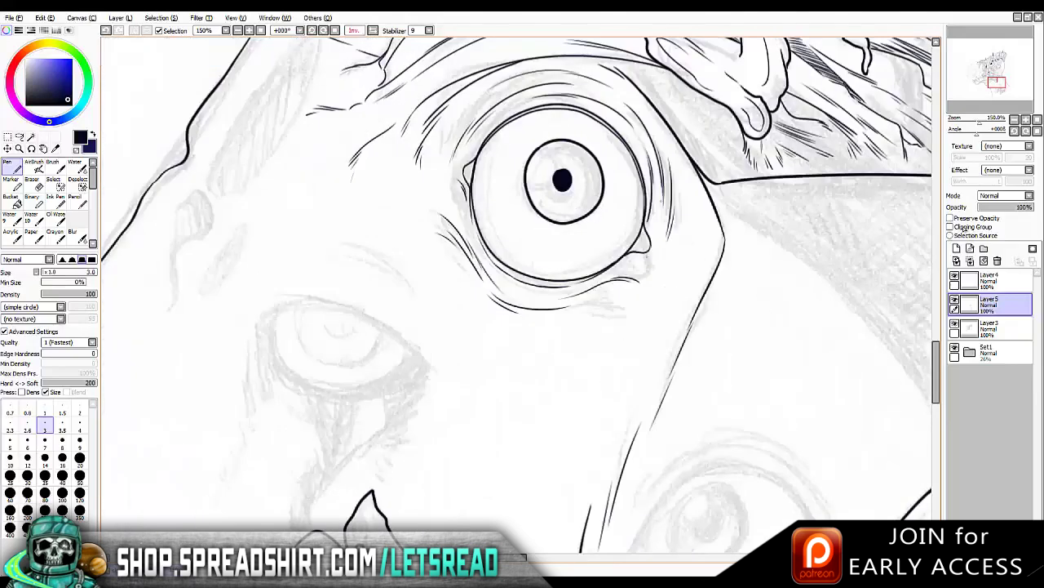
{"action": "key", "text": "h"}
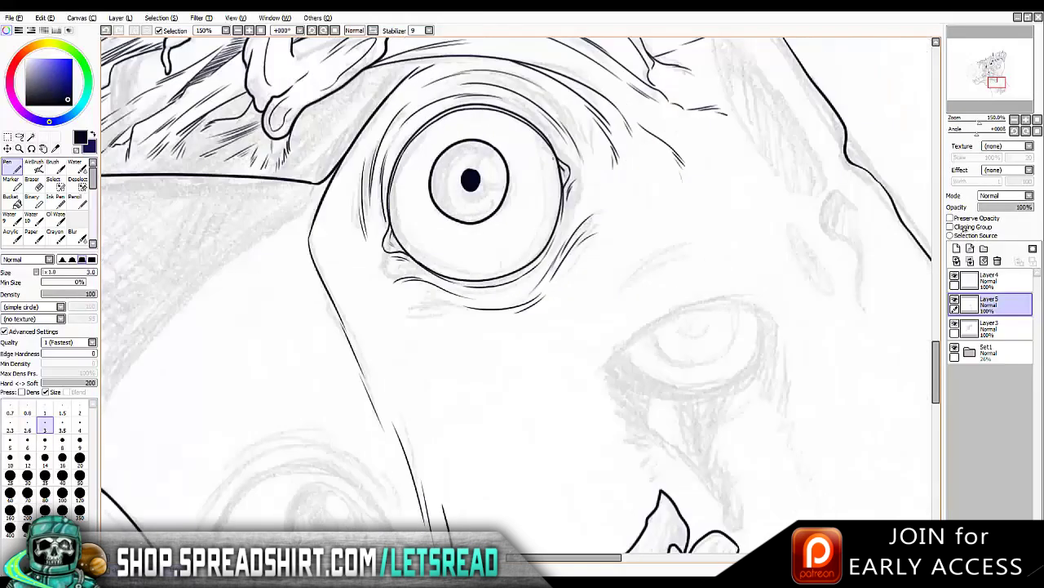
Add a crease line between the round eye's corner and the angular contour, and try a small oval highlight inside the iris
{"action": "key", "text": "h"}
{"action": "key", "text": "h"}
{"action": "key", "text": "h"}
{"action": "key", "text": "h"}
{"action": "key", "text": "ctrl+z"}
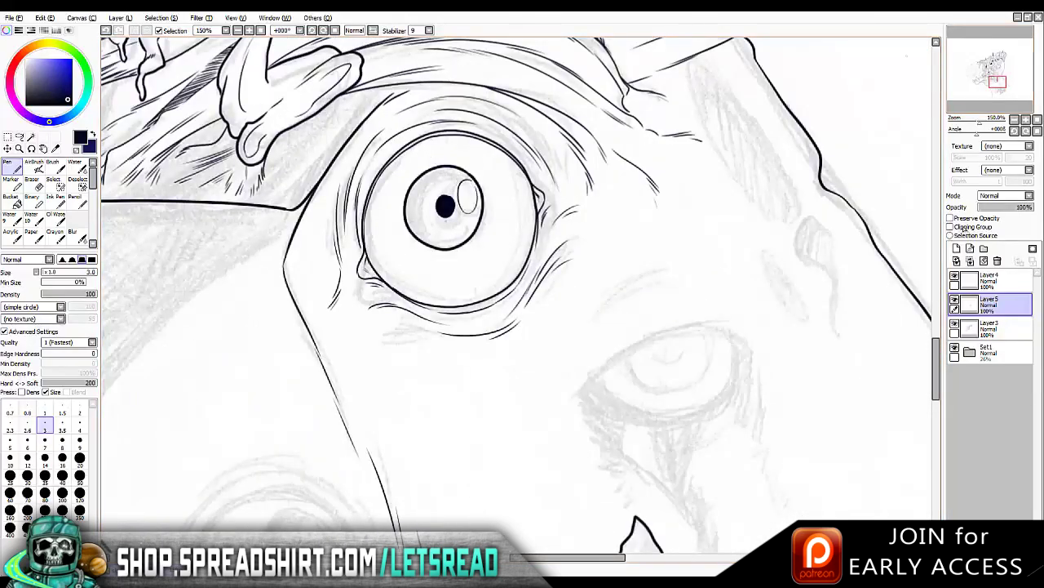
Ink the upper lid arc and the lower lid curve of the sketched half-closed eye above the lettering
{"action": "scroll", "coordinate": [516, 299], "scroll_direction": "down", "scroll_amount": 3}
{"action": "scroll", "coordinate": [522, 245], "scroll_direction": "right", "scroll_amount": 3}
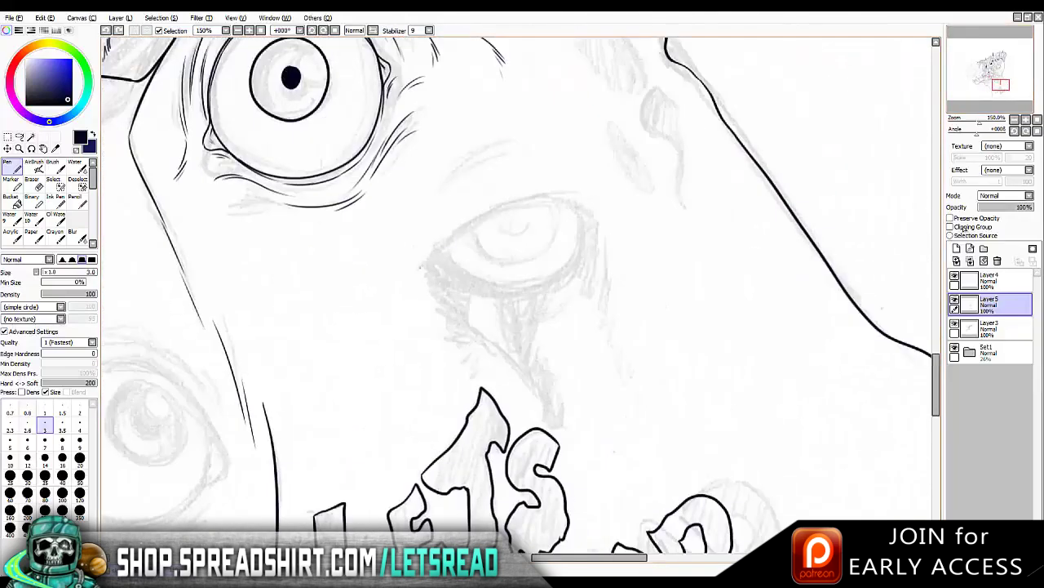
{"action": "left_click_drag", "start_coordinate": [418, 266], "coordinate": [596, 222]}
{"action": "key", "text": "h"}
{"action": "key", "text": "h"}
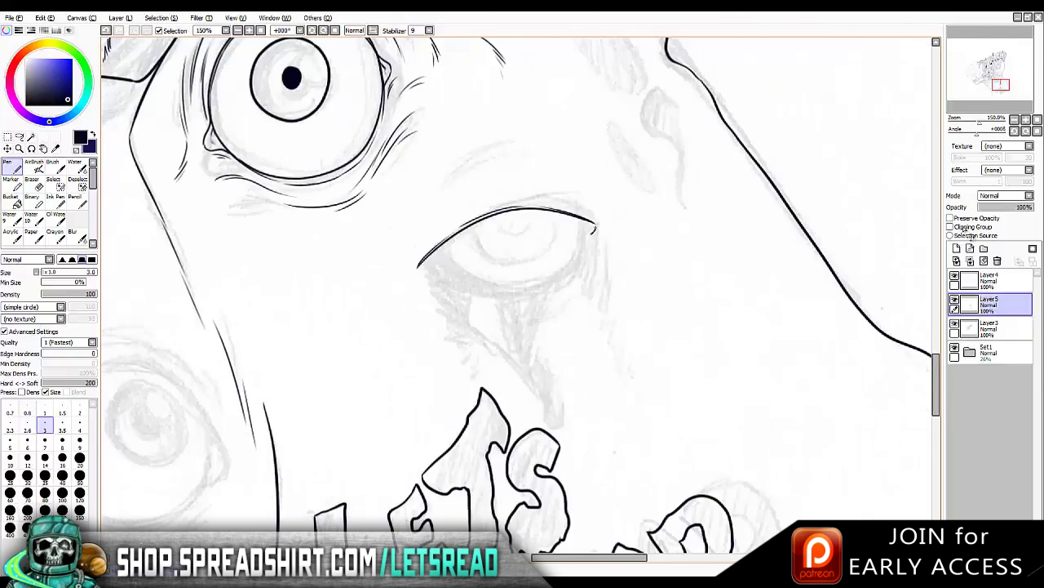
{"action": "key", "text": "h"}
{"action": "mouse_move", "coordinate": [445, 245]}
{"action": "left_mouse_down"}
{"action": "mouse_move", "coordinate": [529, 294]}
{"action": "mouse_move", "coordinate": [617, 266]}
{"action": "left_mouse_up"}
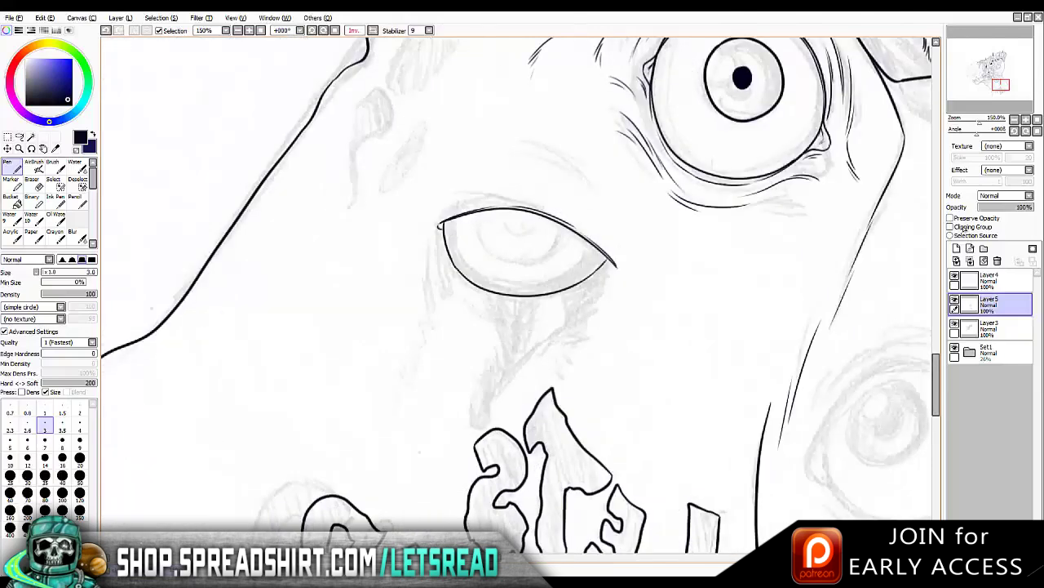
Ink the pointed corners and the iris arc of the half-closed eye, and undo the trial pupil arc
{"action": "key", "text": "h"}
{"action": "key", "text": "ctrl+z"}
{"action": "left_click_drag", "start_coordinate": [418, 266], "coordinate": [429, 262]}
{"action": "mouse_move", "coordinate": [467, 230]}
{"action": "left_mouse_down"}
{"action": "mouse_move", "coordinate": [569, 231]}
{"action": "mouse_move", "coordinate": [558, 221]}
{"action": "mouse_move", "coordinate": [516, 263]}
{"action": "mouse_move", "coordinate": [555, 215]}
{"action": "left_mouse_up"}
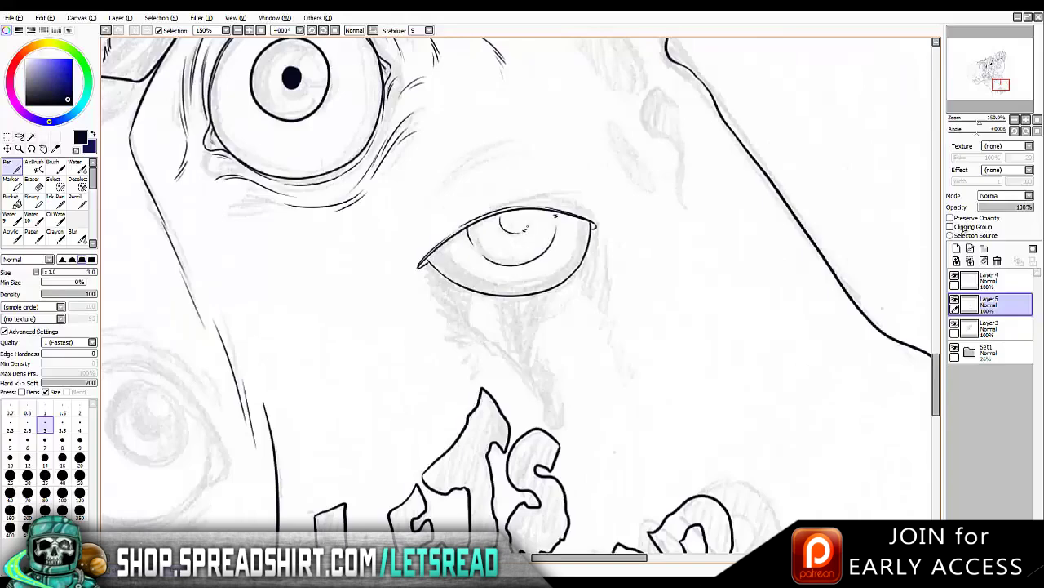
{"action": "key", "text": "ctrl+z"}
{"action": "key", "text": "h"}
{"action": "key", "text": "h"}
{"action": "key", "text": "h"}
{"action": "key", "text": "h"}
{"action": "key", "text": "h"}
{"action": "key", "text": "h"}
{"action": "key", "text": "ctrl+z"}
{"action": "key", "text": "ctrl+z"}
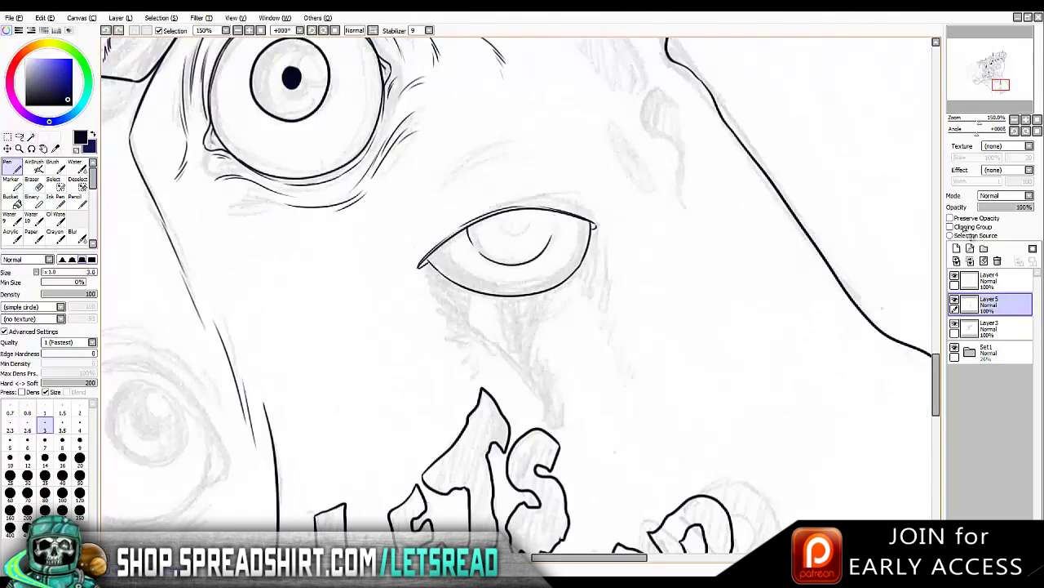
Ink the pupil arc of the half-closed eye and the crease lines above its upper lid
{"action": "key", "text": "ctrl+y"}
{"action": "key", "text": "ctrl+y"}
{"action": "key", "text": "ctrl+y"}
{"action": "key", "text": "ctrl+y"}
{"action": "key", "text": "ctrl+y"}
{"action": "key", "text": "ctrl+y"}
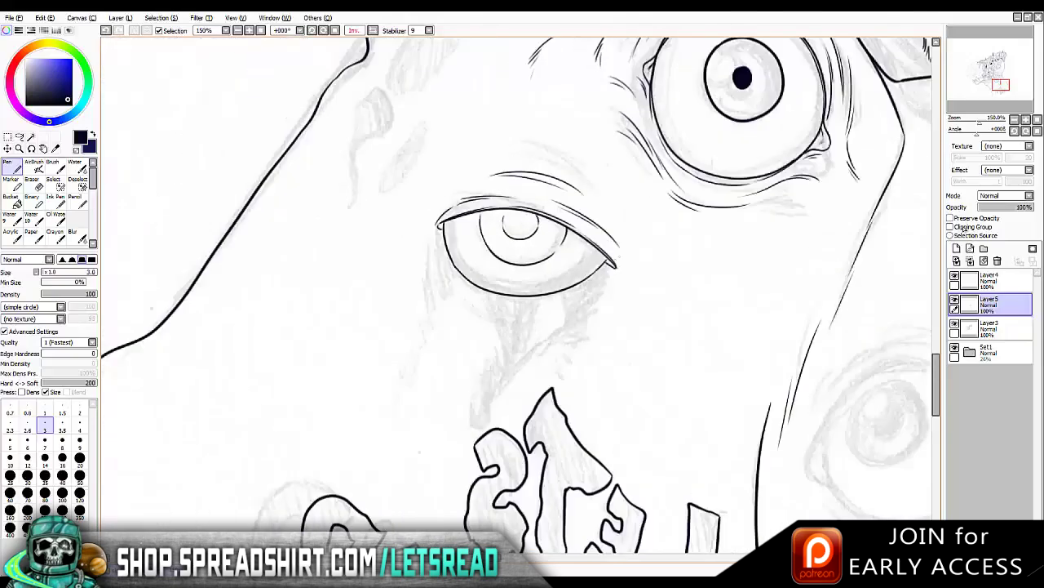
Ink the sagging bag and curved crease lines beneath the half-closed eye
{"action": "mouse_move", "coordinate": [427, 238]}
{"action": "left_mouse_down"}
{"action": "mouse_move", "coordinate": [457, 312]}
{"action": "mouse_move", "coordinate": [589, 290]}
{"action": "left_mouse_up"}
{"action": "left_click_drag", "start_coordinate": [491, 310], "coordinate": [561, 290]}
{"action": "mouse_move", "coordinate": [428, 292]}
{"action": "left_mouse_down"}
{"action": "mouse_move", "coordinate": [441, 365]}
{"action": "mouse_move", "coordinate": [566, 330]}
{"action": "left_mouse_up"}
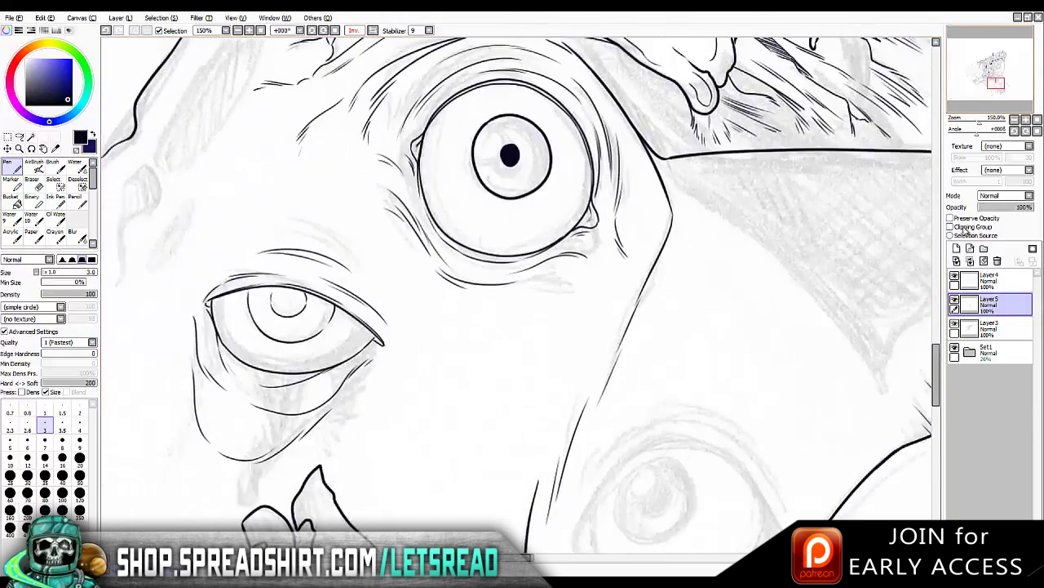
Ink the doubled upper lid arc of the remaining sketched eye, between the torn edge and the outer contour
{"action": "mouse_move", "coordinate": [415, 220]}
{"action": "left_mouse_down"}
{"action": "mouse_move", "coordinate": [436, 292]}
{"action": "mouse_move", "coordinate": [581, 294]}
{"action": "left_mouse_up"}
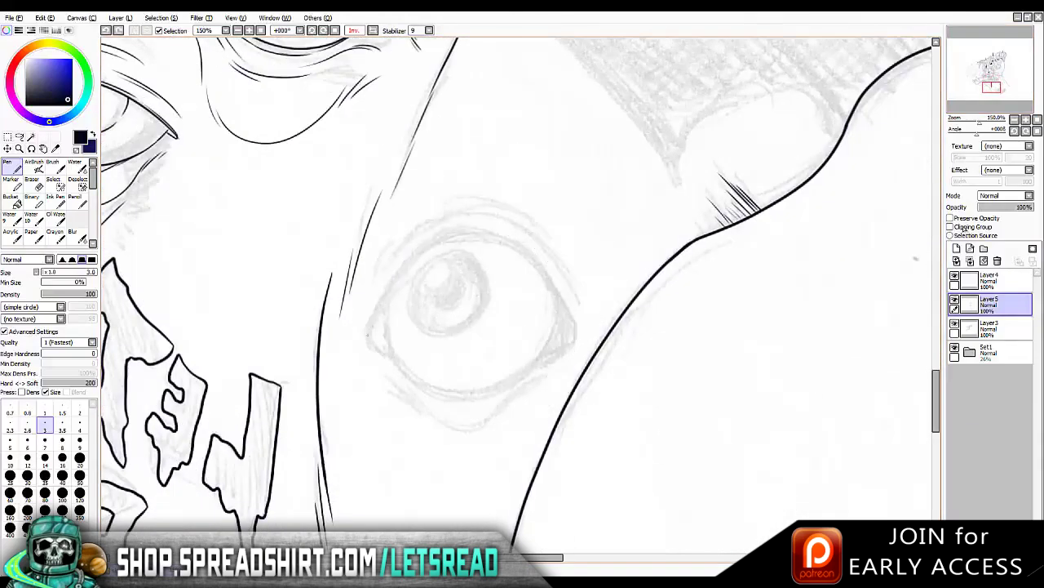
{"action": "mouse_move", "coordinate": [369, 335]}
{"action": "left_mouse_down"}
{"action": "mouse_move", "coordinate": [576, 351]}
{"action": "mouse_move", "coordinate": [365, 333]}
{"action": "left_mouse_up"}
{"action": "key", "text": "ctrl+z"}
{"action": "key", "text": "ctrl+z"}
{"action": "left_click_drag", "start_coordinate": [420, 257], "coordinate": [365, 330]}
{"action": "key", "text": "h"}
Ink the round iris outline of that eye beneath its upper lid, undoing stray strokes, and switch to the Eraser
{"action": "left_click_drag", "start_coordinate": [521, 243], "coordinate": [459, 335]}
{"action": "key", "text": "h"}
{"action": "key", "text": "ctrl+z"}
{"action": "mouse_move", "coordinate": [486, 243]}
{"action": "left_mouse_down"}
{"action": "mouse_move", "coordinate": [429, 237]}
{"action": "mouse_move", "coordinate": [467, 260]}
{"action": "left_mouse_up"}
{"action": "key", "text": "ctrl+z"}
{"action": "key", "text": "ctrl+z"}
{"action": "key", "text": "ctrl+z"}
{"action": "key", "text": "h"}
{"action": "key", "text": "h"}
{"action": "key", "text": "h"}
{"action": "key", "text": "h"}
{"action": "key", "text": "e"}
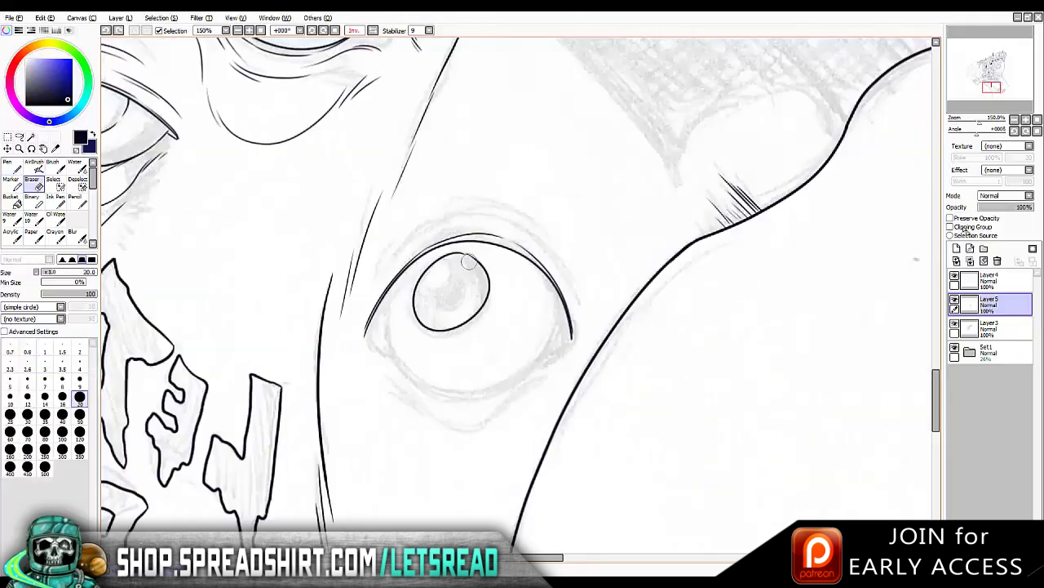
Ink a solid dark pupil inside the iris of the lowest eye with the Pen tool
{"action": "key", "text": "h"}
{"action": "key", "text": "n"}
{"action": "key", "text": "h"}
{"action": "left_click_drag", "start_coordinate": [453, 278], "coordinate": [454, 296]}
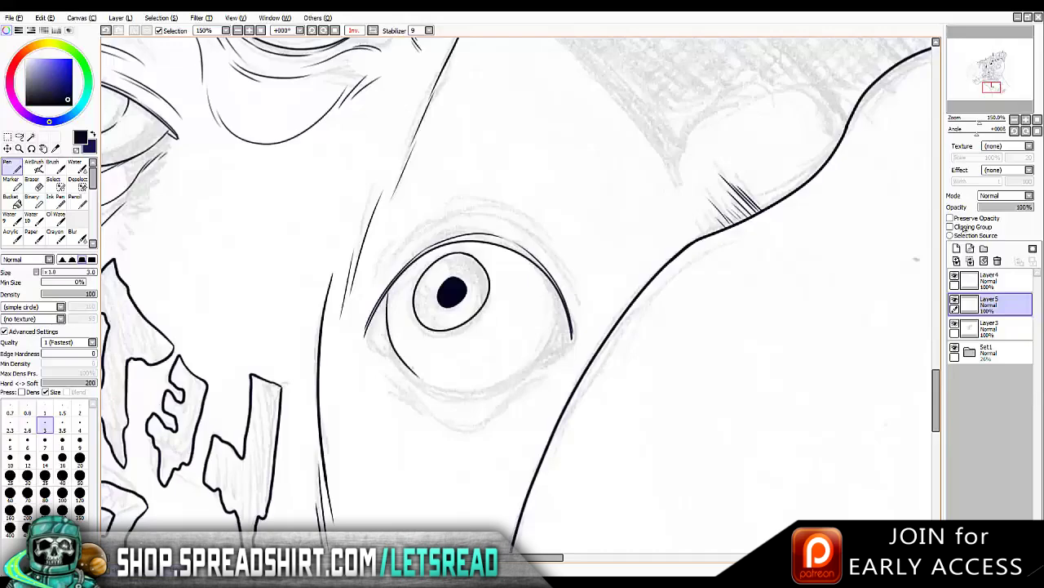
Ink the lower rim of the lowest eyeball and both eye corners, redoing strokes that miss the sketch
{"action": "left_click_drag", "start_coordinate": [366, 336], "coordinate": [416, 364]}
{"action": "mouse_move", "coordinate": [387, 314]}
{"action": "left_mouse_down"}
{"action": "mouse_move", "coordinate": [461, 390]}
{"action": "mouse_move", "coordinate": [548, 349]}
{"action": "mouse_move", "coordinate": [563, 326]}
{"action": "mouse_move", "coordinate": [573, 339]}
{"action": "mouse_move", "coordinate": [550, 351]}
{"action": "left_mouse_up"}
{"action": "key", "text": "h"}
{"action": "key", "text": "h"}
{"action": "left_click_drag", "start_coordinate": [366, 337], "coordinate": [374, 348]}
{"action": "key", "text": "h"}
{"action": "key", "text": "h"}
{"action": "key", "text": "ctrl+z"}
{"action": "mouse_move", "coordinate": [387, 321]}
{"action": "left_mouse_down"}
{"action": "mouse_move", "coordinate": [416, 380]}
{"action": "mouse_move", "coordinate": [501, 393]}
{"action": "mouse_move", "coordinate": [553, 347]}
{"action": "left_mouse_up"}
{"action": "key", "text": "ctrl+z"}
{"action": "key", "text": "ctrl+z"}
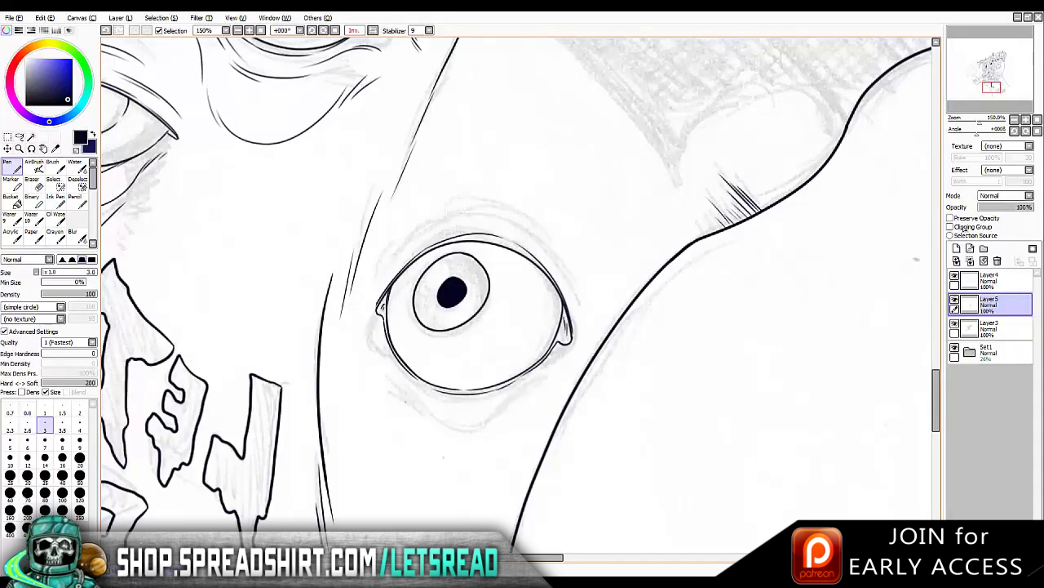
Ink the under-eye bag, side creases and upper lid folds around the lowest eye with tapered strokes
{"action": "left_click_drag", "start_coordinate": [374, 343], "coordinate": [384, 352]}
{"action": "mouse_move", "coordinate": [407, 382]}
{"action": "left_mouse_down"}
{"action": "mouse_move", "coordinate": [441, 430]}
{"action": "mouse_move", "coordinate": [527, 384]}
{"action": "left_mouse_up"}
{"action": "mouse_move", "coordinate": [499, 424]}
{"action": "left_mouse_down"}
{"action": "mouse_move", "coordinate": [539, 377]}
{"action": "mouse_move", "coordinate": [519, 400]}
{"action": "left_mouse_up"}
{"action": "left_click_drag", "start_coordinate": [373, 382], "coordinate": [398, 401]}
{"action": "left_click_drag", "start_coordinate": [382, 392], "coordinate": [400, 411]}
{"action": "mouse_move", "coordinate": [400, 436]}
{"action": "left_mouse_down"}
{"action": "mouse_move", "coordinate": [431, 489]}
{"action": "mouse_move", "coordinate": [499, 499]}
{"action": "mouse_move", "coordinate": [540, 408]}
{"action": "left_mouse_up"}
{"action": "left_click_drag", "start_coordinate": [381, 289], "coordinate": [462, 218]}
{"action": "mouse_move", "coordinate": [410, 247]}
{"action": "left_mouse_down"}
{"action": "mouse_move", "coordinate": [576, 283]}
{"action": "mouse_move", "coordinate": [581, 328]}
{"action": "mouse_move", "coordinate": [464, 210]}
{"action": "left_mouse_up"}
Ink groups of short eyelashes along the upper lid of the lowest eye on a new layer
{"action": "key", "text": "h"}
{"action": "key", "text": "h"}
{"action": "scroll", "coordinate": [547, 170], "scroll_direction": "up", "scroll_amount": 1}
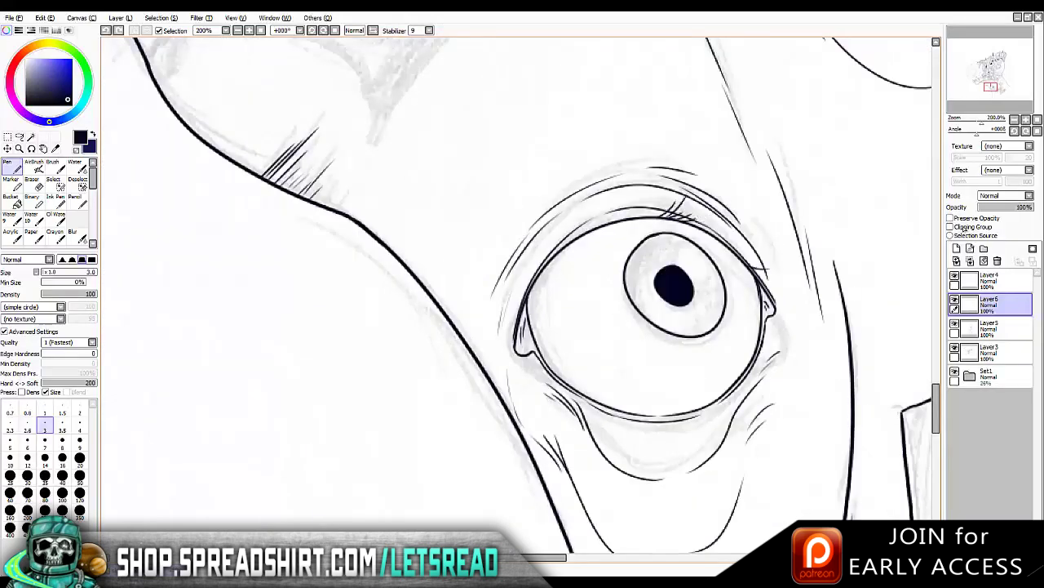
{"action": "key", "text": "h"}
{"action": "key", "text": "h"}
{"action": "key", "text": "h"}
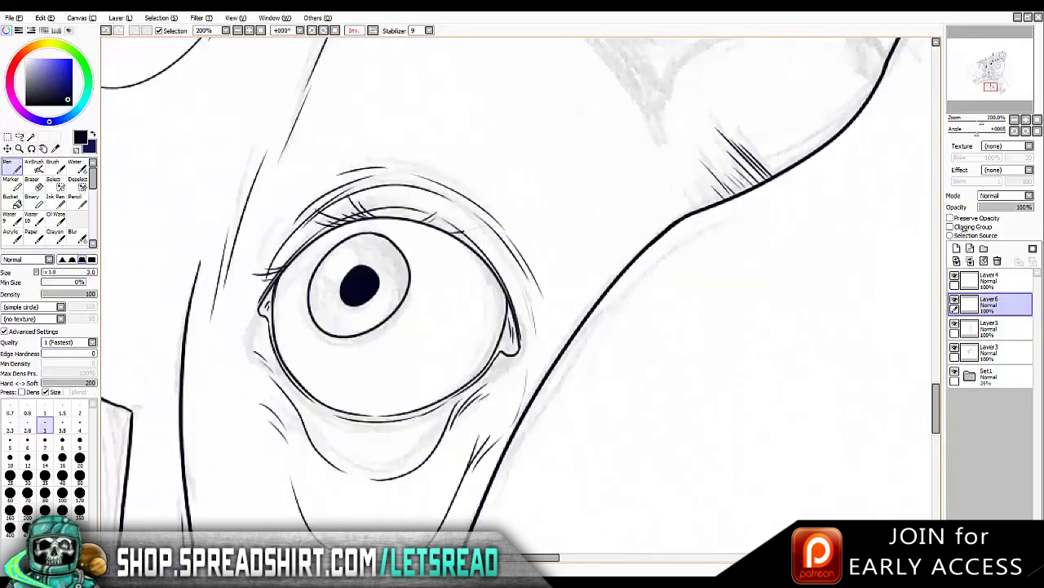
{"action": "key", "text": "h"}
{"action": "key", "text": "minus"}
{"action": "key", "text": "minus"}
{"action": "key", "text": "plus"}
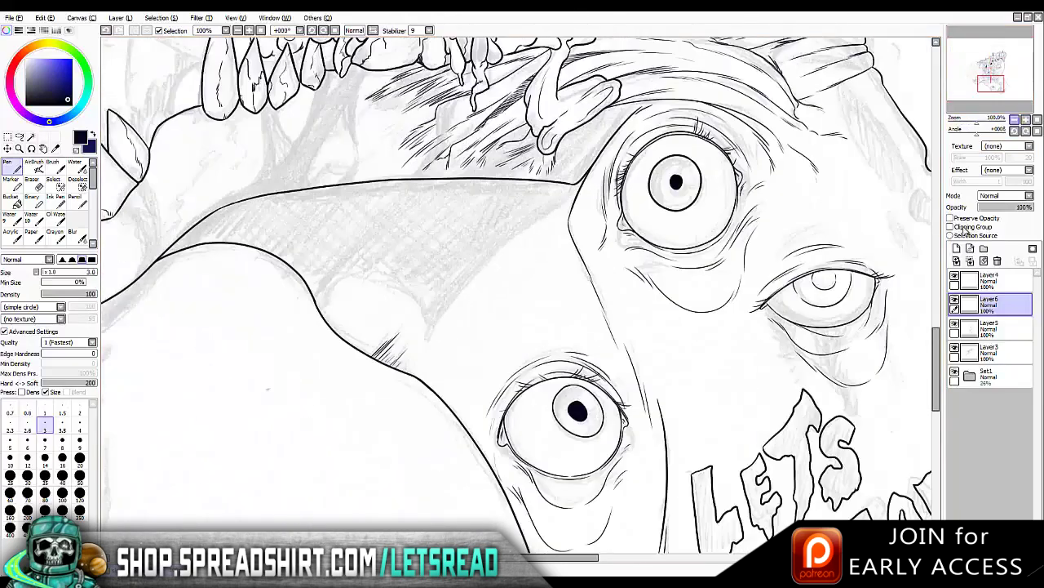
{"action": "scroll", "coordinate": [620, 523], "scroll_direction": "up", "scroll_amount": 2}
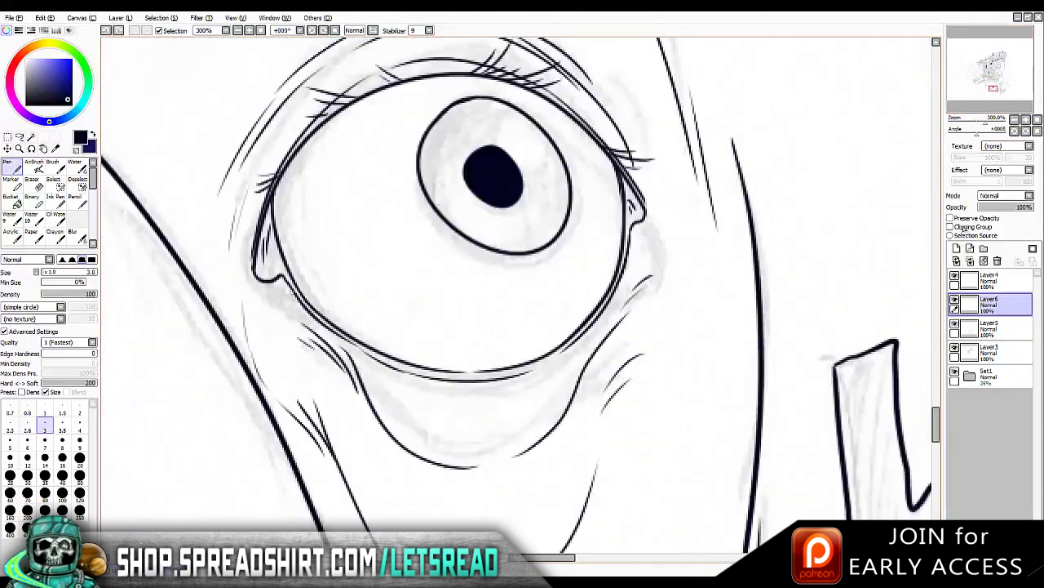
Ink fine lashes along the lower lid of the lowest eye with the pen size reduced to 0.8
{"action": "left_click_drag", "start_coordinate": [637, 236], "coordinate": [633, 261]}
{"action": "mouse_move", "coordinate": [467, 377]}
{"action": "left_mouse_down"}
{"action": "mouse_move", "coordinate": [468, 390]}
{"action": "mouse_move", "coordinate": [454, 384]}
{"action": "mouse_move", "coordinate": [472, 390]}
{"action": "left_mouse_up"}
{"action": "key", "text": "["}
{"action": "mouse_move", "coordinate": [480, 369]}
{"action": "left_mouse_down"}
{"action": "mouse_move", "coordinate": [481, 392]}
{"action": "mouse_move", "coordinate": [496, 388]}
{"action": "left_mouse_up"}
{"action": "left_click_drag", "start_coordinate": [531, 367], "coordinate": [527, 382]}
{"action": "left_click_drag", "start_coordinate": [542, 364], "coordinate": [543, 387]}
{"action": "left_click_drag", "start_coordinate": [583, 346], "coordinate": [586, 367]}
{"action": "left_click_drag", "start_coordinate": [638, 295], "coordinate": [641, 303]}
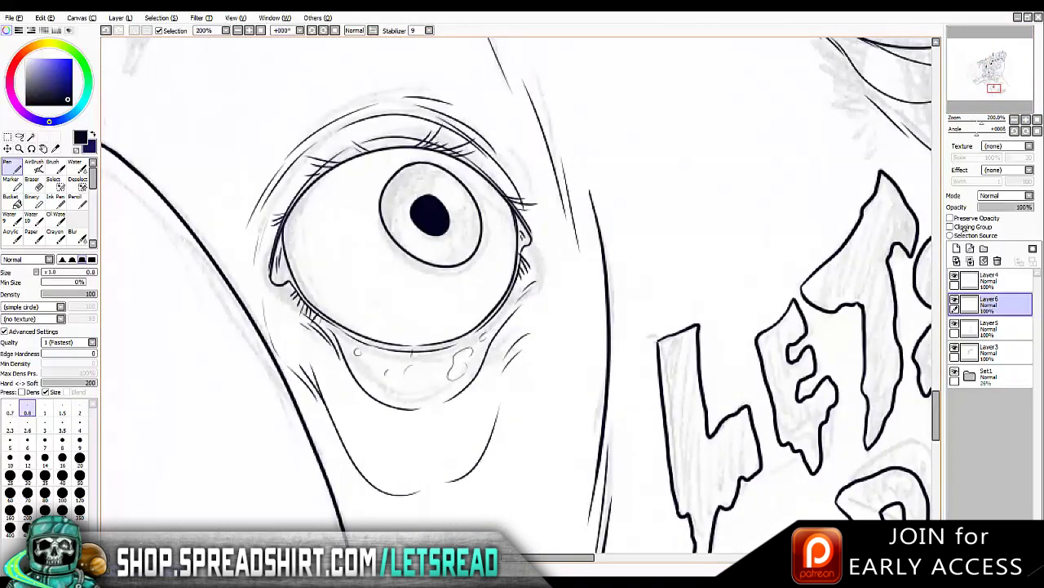
Draw small irregular bumps and spots in the skin bags beneath the lowest eye with the 0.8 pen
{"action": "left_click_drag", "start_coordinate": [415, 364], "coordinate": [406, 393]}
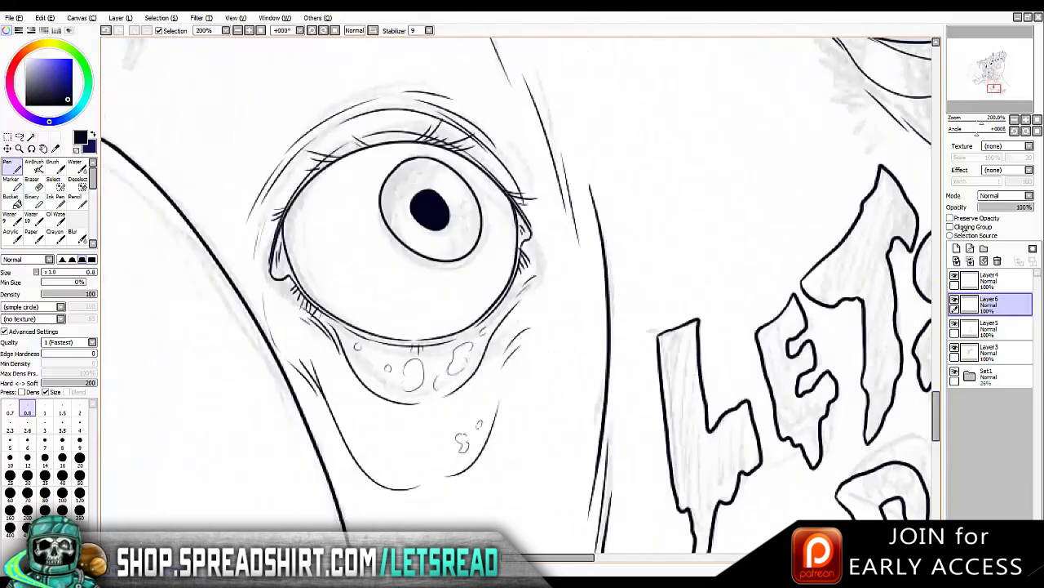
{"action": "left_click_drag", "start_coordinate": [364, 388], "coordinate": [359, 393]}
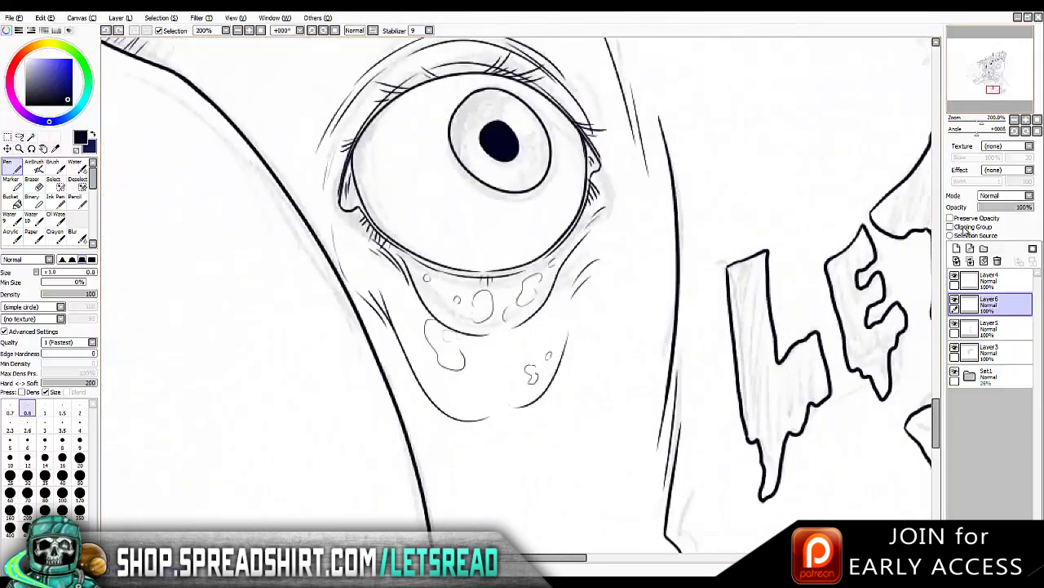
{"action": "key", "text": "ctrl+z"}
{"action": "left_click_drag", "start_coordinate": [426, 320], "coordinate": [425, 322]}
{"action": "left_click_drag", "start_coordinate": [449, 375], "coordinate": [447, 377]}
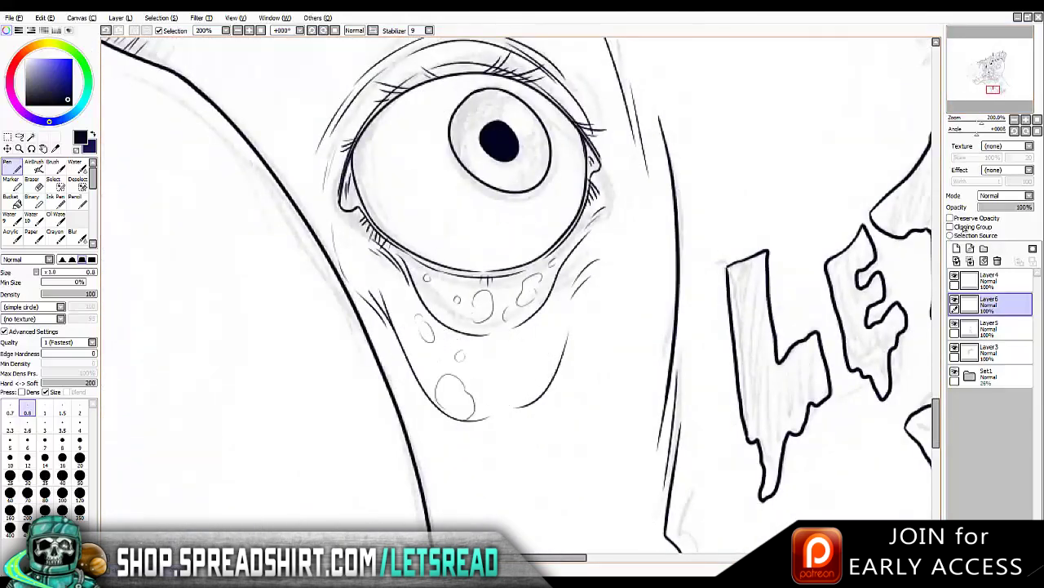
{"action": "left_click_drag", "start_coordinate": [522, 329], "coordinate": [534, 370]}
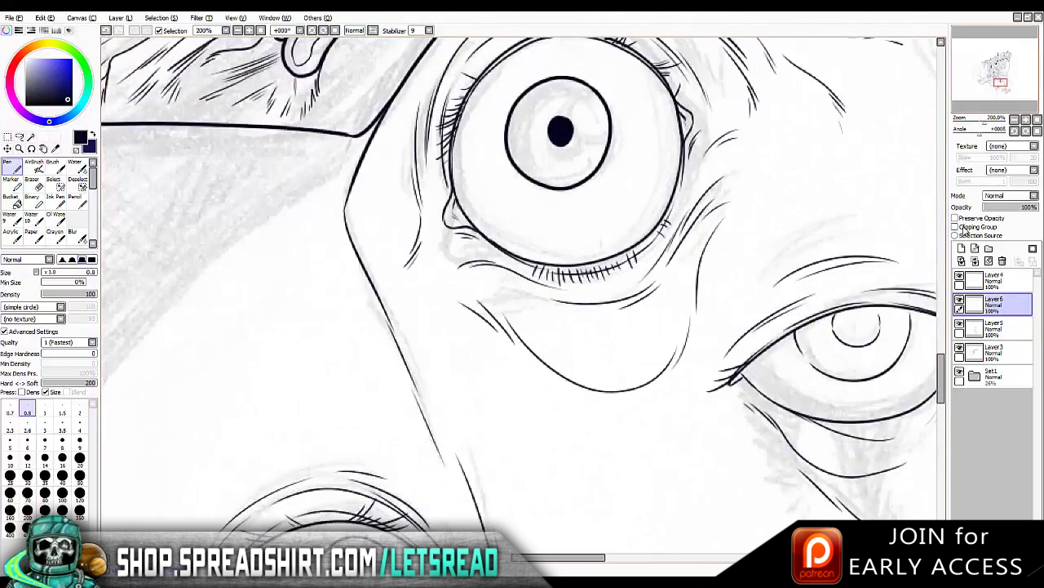
Add small oval bumps to the skin bag beneath the large round upper eye
{"action": "left_click_drag", "start_coordinate": [579, 346], "coordinate": [578, 348]}
{"action": "left_click_drag", "start_coordinate": [601, 346], "coordinate": [599, 347]}
{"action": "left_click_drag", "start_coordinate": [623, 365], "coordinate": [621, 366]}
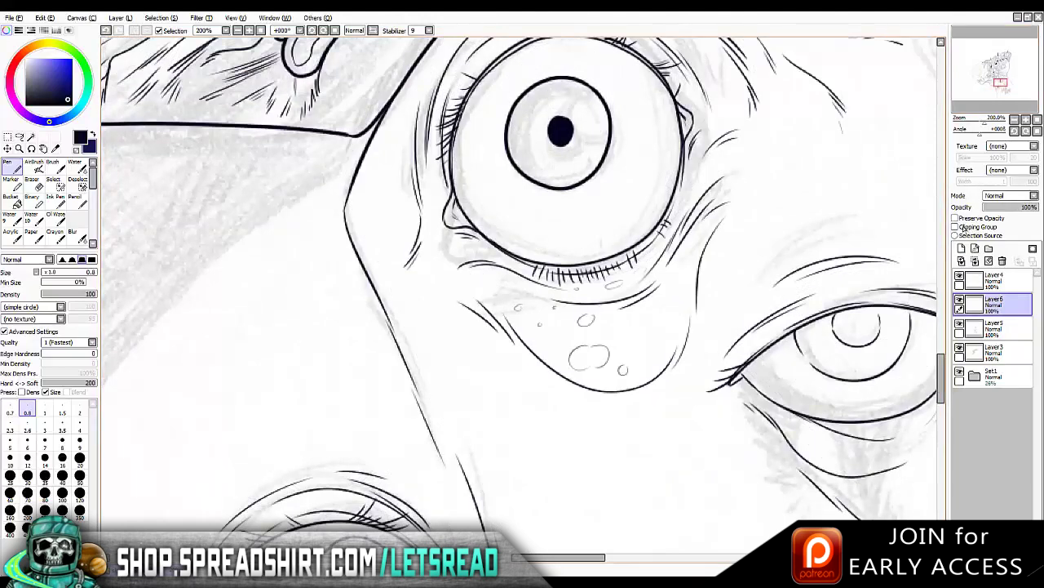
Add irregular bumps and spots to the skin folds beneath the half-closed eye
{"action": "left_click_drag", "start_coordinate": [653, 408], "coordinate": [308, 237]}
{"action": "left_click_drag", "start_coordinate": [571, 358], "coordinate": [625, 327]}
{"action": "left_click_drag", "start_coordinate": [516, 318], "coordinate": [518, 319]}
{"action": "left_click_drag", "start_coordinate": [466, 274], "coordinate": [469, 276]}
{"action": "left_click_drag", "start_coordinate": [625, 225], "coordinate": [604, 260]}
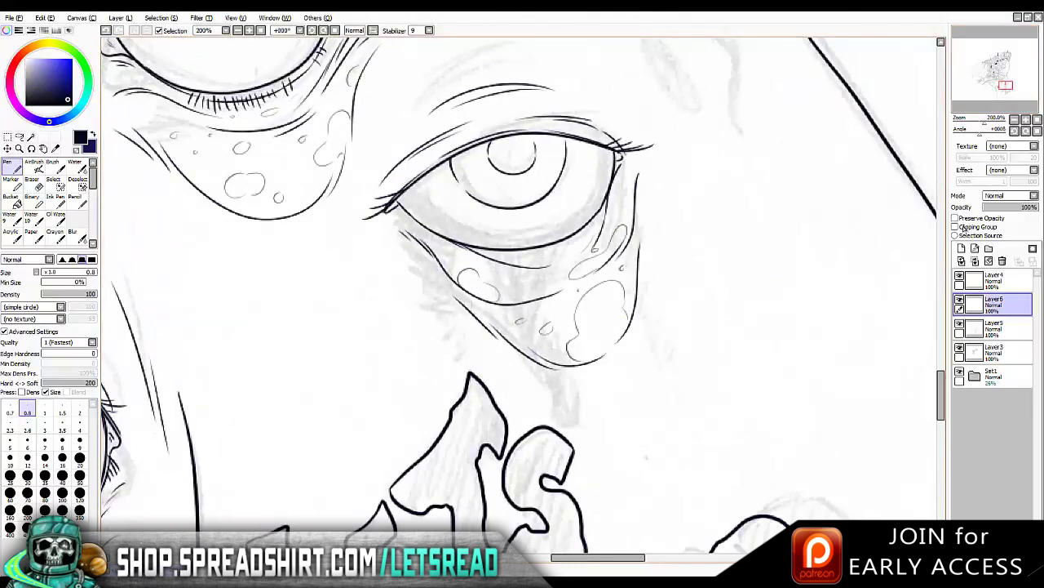
{"action": "left_click_drag", "start_coordinate": [522, 290], "coordinate": [524, 293]}
{"action": "left_click_drag", "start_coordinate": [603, 312], "coordinate": [604, 313]}
Ink a curved line on Layer3 at the mouth corner to enclose a narrow shadow area between the jaw lines
{"action": "scroll", "coordinate": [523, 294], "scroll_direction": "down", "scroll_amount": 3}
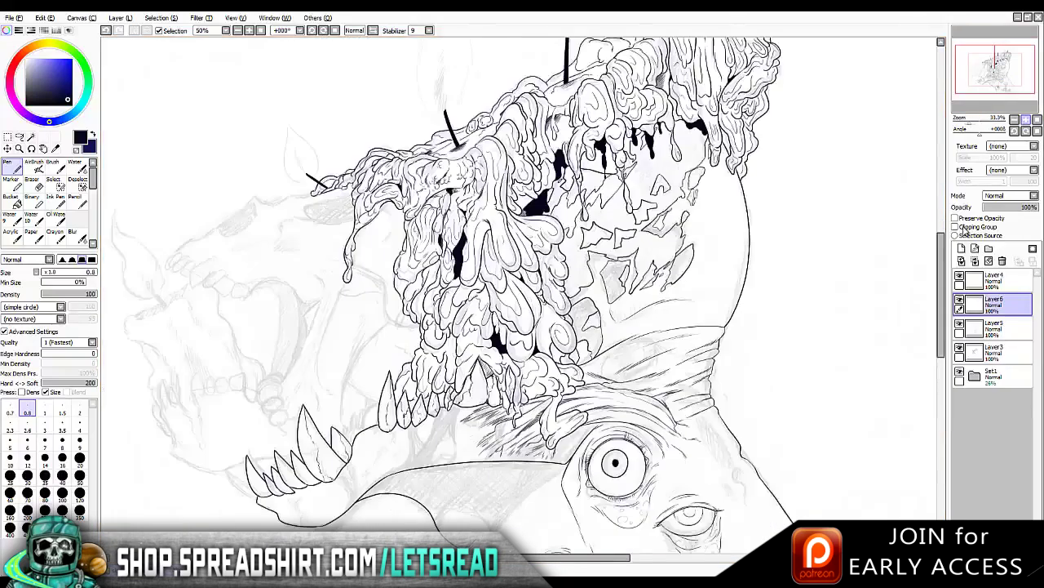
{"action": "key", "text": "e"}
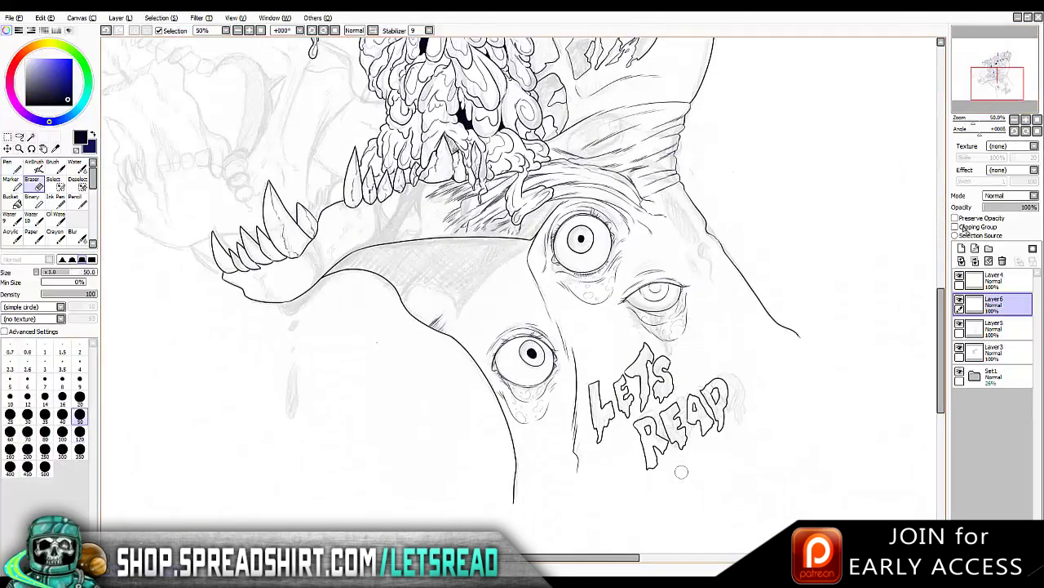
{"action": "scroll", "coordinate": [654, 506], "scroll_direction": "up", "scroll_amount": 3}
{"action": "key", "text": "n"}
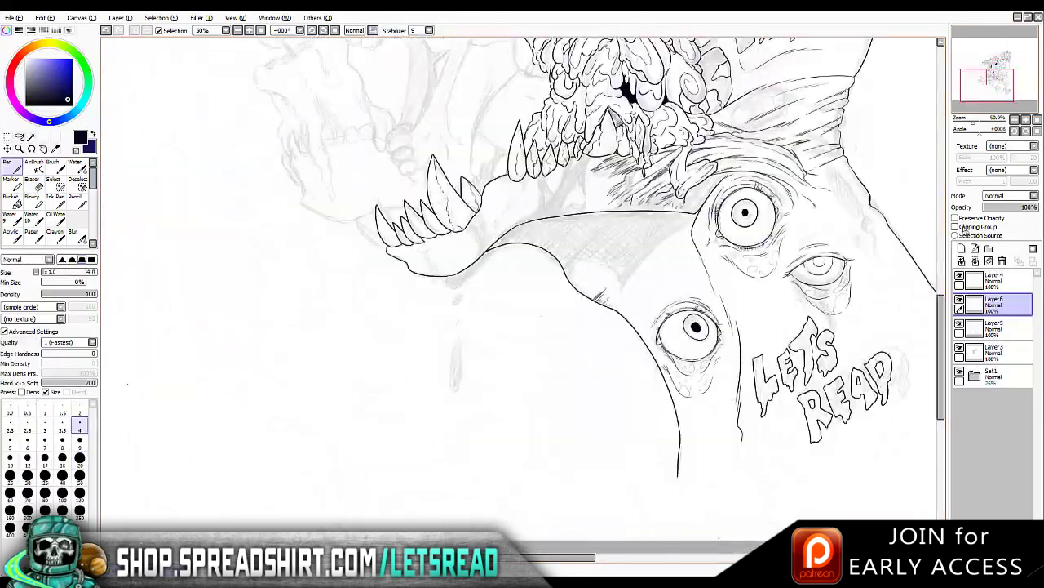
{"action": "key", "text": "ctrl+z"}
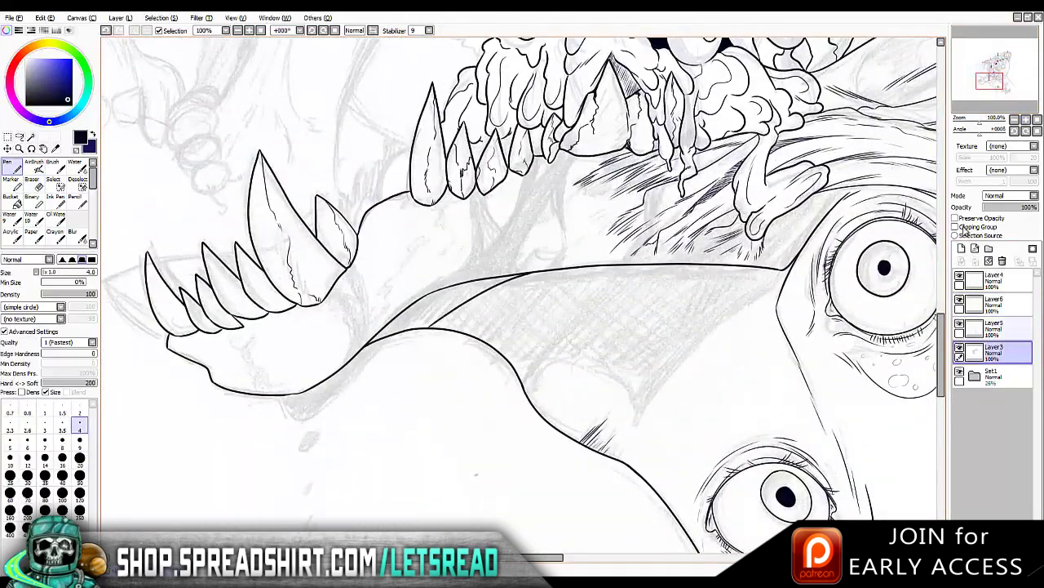
Fill the narrow shadow area at the mouth corner with dark navy and merge Layer5 and Layer6 into Layer3
{"action": "left_click", "coordinate": [10, 197]}
{"action": "left_click", "coordinate": [445, 304]}
{"action": "key", "text": "n"}
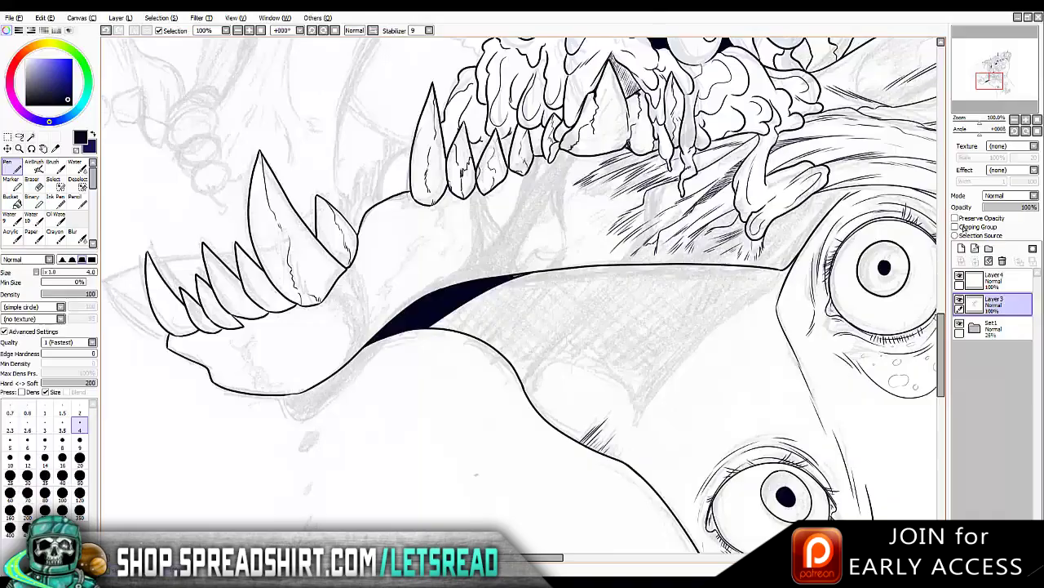
Ink the outline of the skull's eye socket below the wax and the cheekbone edge in front of it
{"action": "scroll", "coordinate": [522, 293], "scroll_direction": "down", "scroll_amount": 3}
{"action": "scroll", "coordinate": [522, 294], "scroll_direction": "up", "scroll_amount": 2}
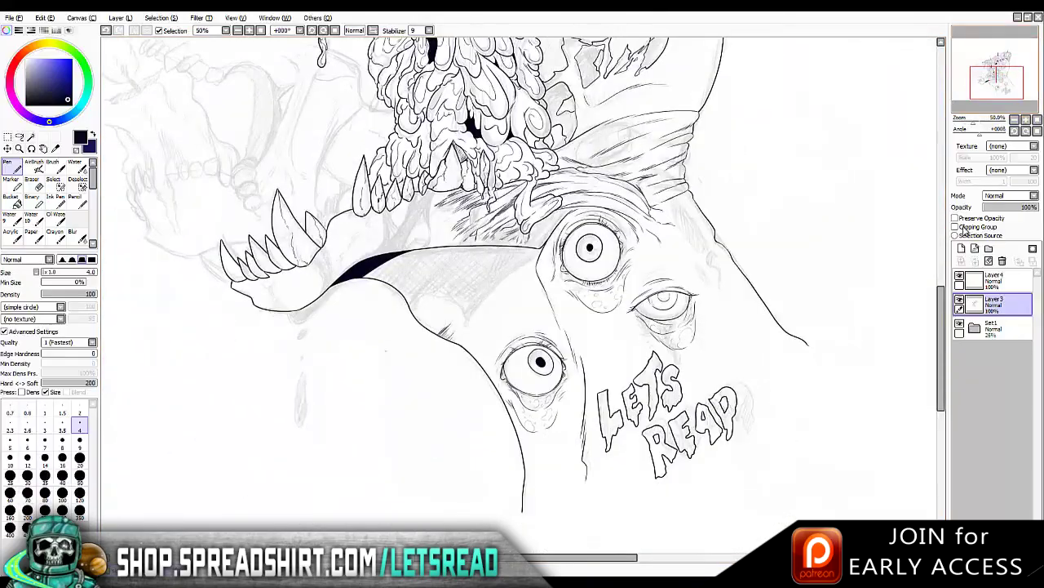
{"action": "scroll", "coordinate": [522, 294], "scroll_direction": "up", "scroll_amount": 4}
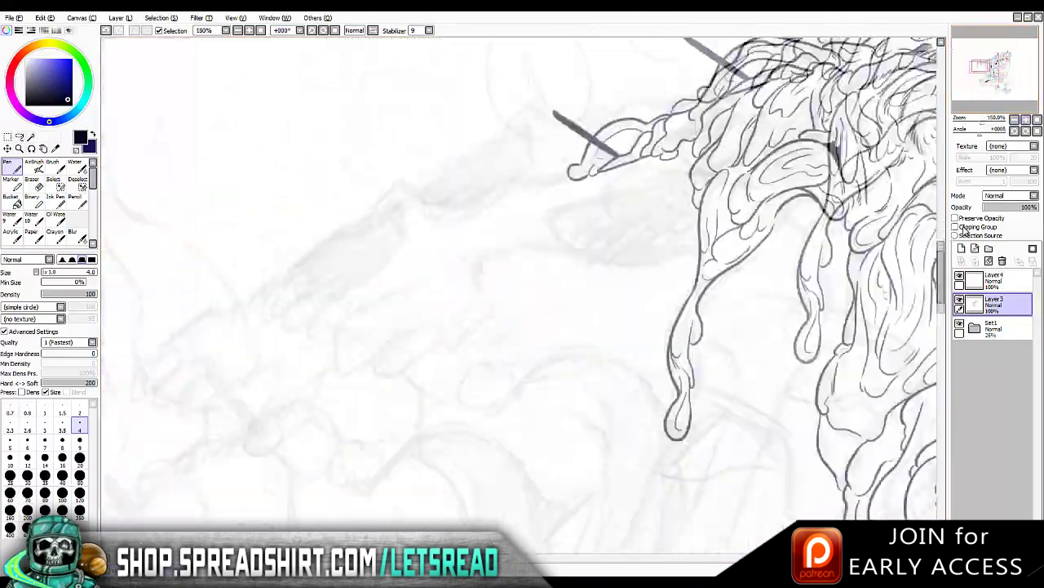
{"action": "mouse_move", "coordinate": [604, 248]}
{"action": "left_mouse_down"}
{"action": "mouse_move", "coordinate": [480, 285]}
{"action": "mouse_move", "coordinate": [527, 334]}
{"action": "mouse_move", "coordinate": [570, 345]}
{"action": "mouse_move", "coordinate": [648, 330]}
{"action": "left_mouse_up"}
{"action": "mouse_move", "coordinate": [519, 332]}
{"action": "left_mouse_down"}
{"action": "mouse_move", "coordinate": [502, 324]}
{"action": "mouse_move", "coordinate": [394, 356]}
{"action": "left_mouse_up"}
{"action": "left_click_drag", "start_coordinate": [493, 295], "coordinate": [639, 258]}
Fill the skull's eye socket with dark navy and hatch its corners with a size 2 pen
{"action": "left_click", "coordinate": [79, 412]}
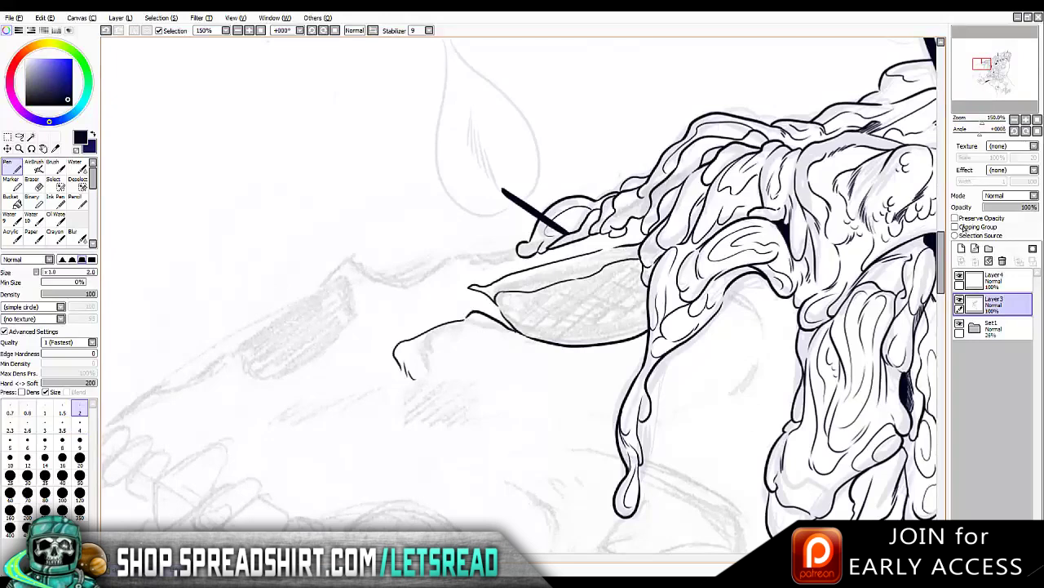
{"action": "left_click", "coordinate": [571, 310]}
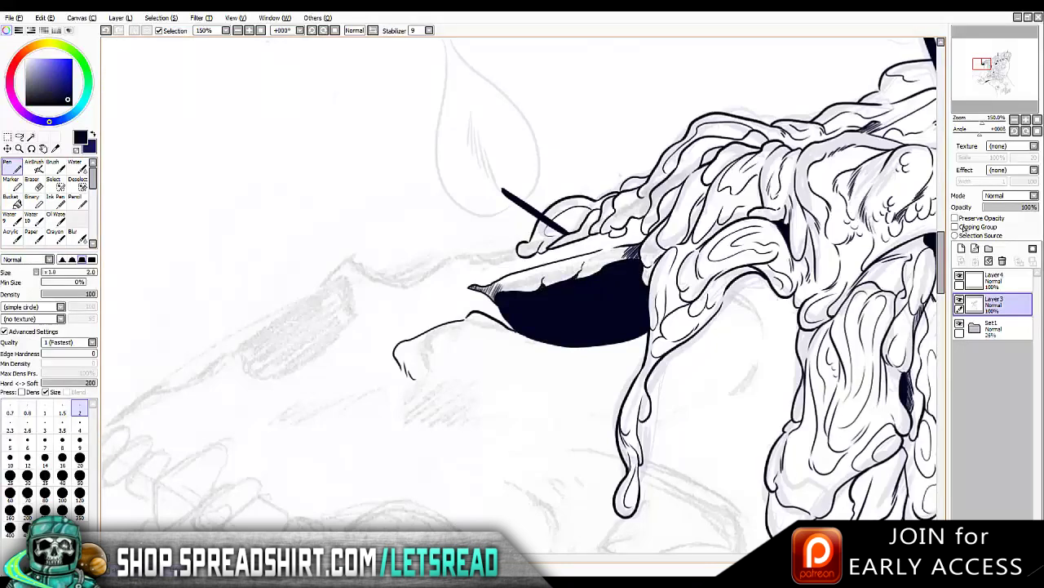
{"action": "key", "text": "ctrl+z"}
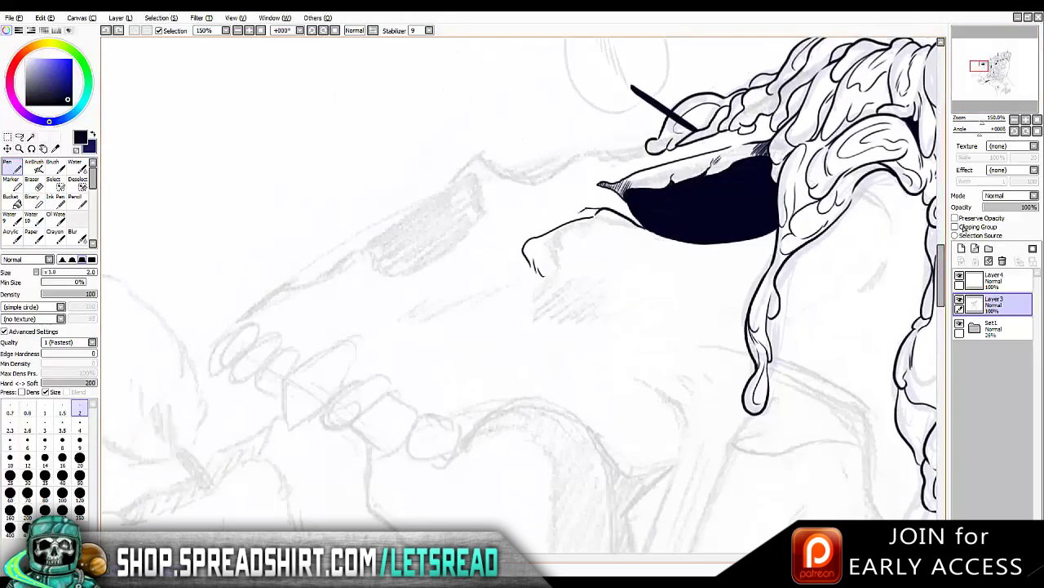
Ink the skull's nose bridge from the wax edge to the pointed nasal peak with a size 4 pen
{"action": "left_click", "coordinate": [79, 424]}
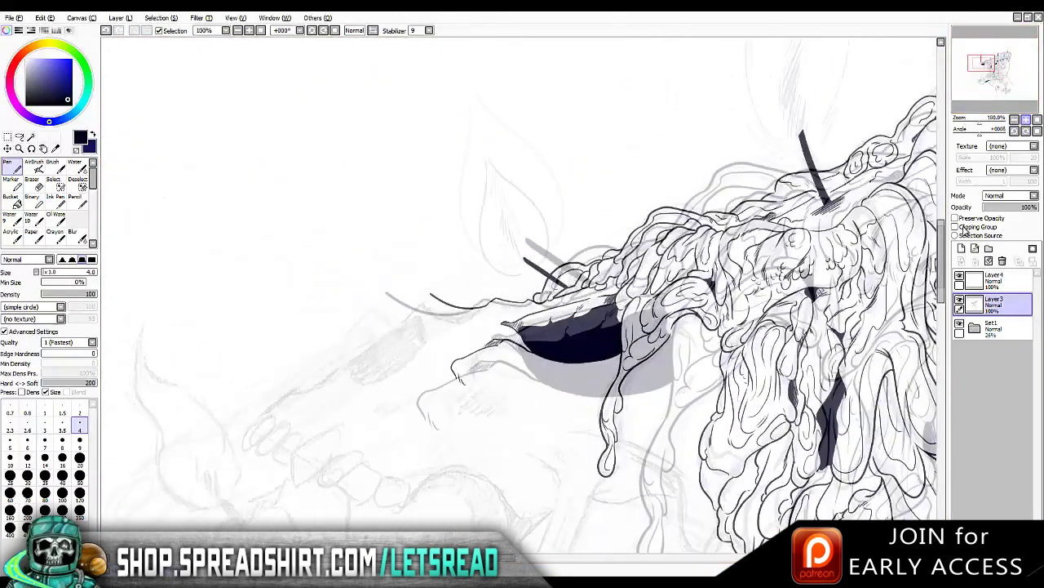
{"action": "scroll", "coordinate": [696, 168], "scroll_direction": "up", "scroll_amount": 2}
{"action": "scroll", "coordinate": [696, 168], "scroll_direction": "down", "scroll_amount": 2}
{"action": "scroll", "coordinate": [696, 167], "scroll_direction": "up", "scroll_amount": 3}
{"action": "key", "text": "h"}
{"action": "left_click_drag", "start_coordinate": [346, 170], "coordinate": [321, 185]}
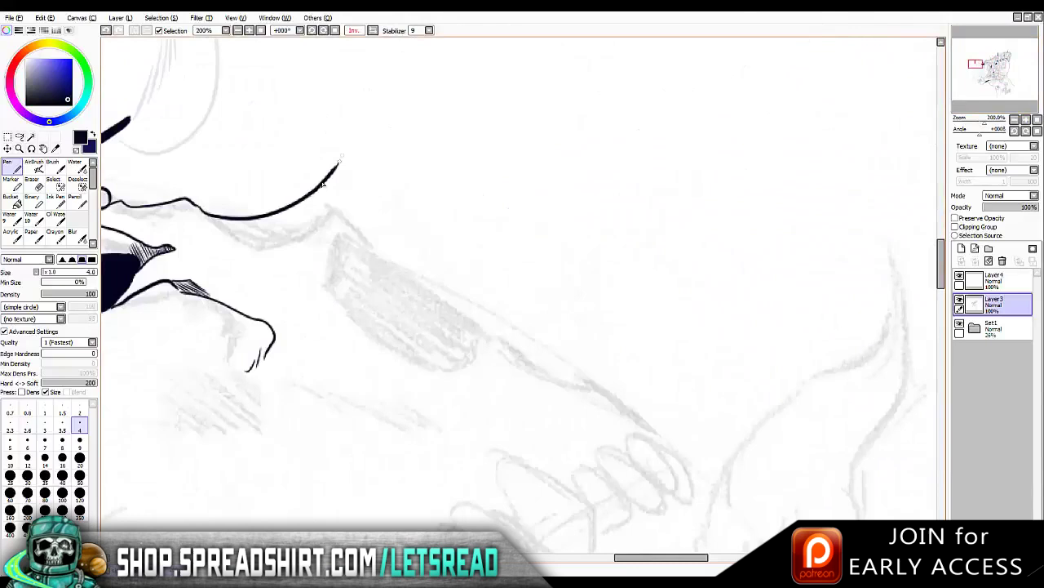
{"action": "key", "text": "h"}
Ink the outline of the skull's nasal cavity with a two-lobed base and the bone edge in front of it
{"action": "mouse_move", "coordinate": [697, 183]}
{"action": "left_mouse_down"}
{"action": "mouse_move", "coordinate": [691, 305]}
{"action": "mouse_move", "coordinate": [618, 349]}
{"action": "left_mouse_up"}
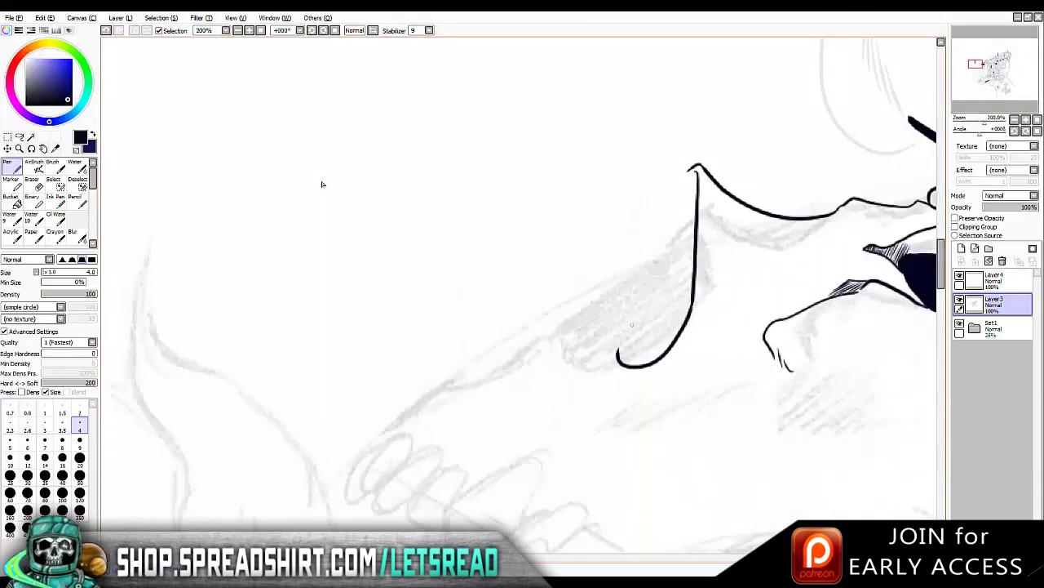
{"action": "left_click_drag", "start_coordinate": [694, 170], "coordinate": [546, 321]}
{"action": "key", "text": "ctrl+z"}
{"action": "mouse_move", "coordinate": [624, 275]}
{"action": "left_mouse_down"}
{"action": "mouse_move", "coordinate": [568, 313]}
{"action": "mouse_move", "coordinate": [618, 352]}
{"action": "left_mouse_up"}
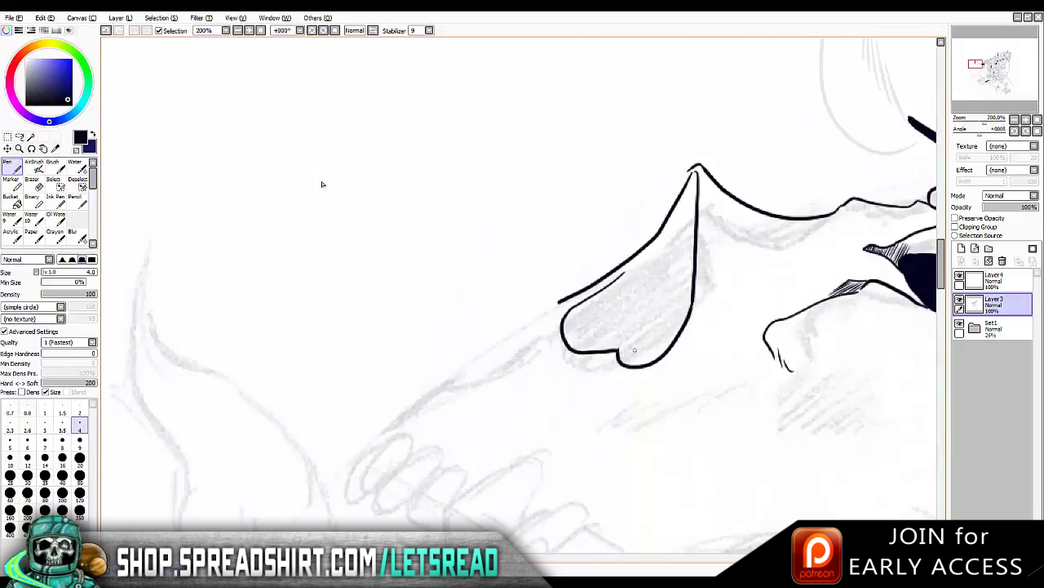
Ink the inner front edge of the nasal cavity and a jagged boundary for its highlight
{"action": "left_click_drag", "start_coordinate": [692, 173], "coordinate": [647, 266]}
{"action": "key", "text": "ctrl+z"}
{"action": "key", "text": "ctrl+y"}
{"action": "key", "text": "ctrl+z"}
{"action": "key", "text": "ctrl+y"}
{"action": "key", "text": "ctrl+z"}
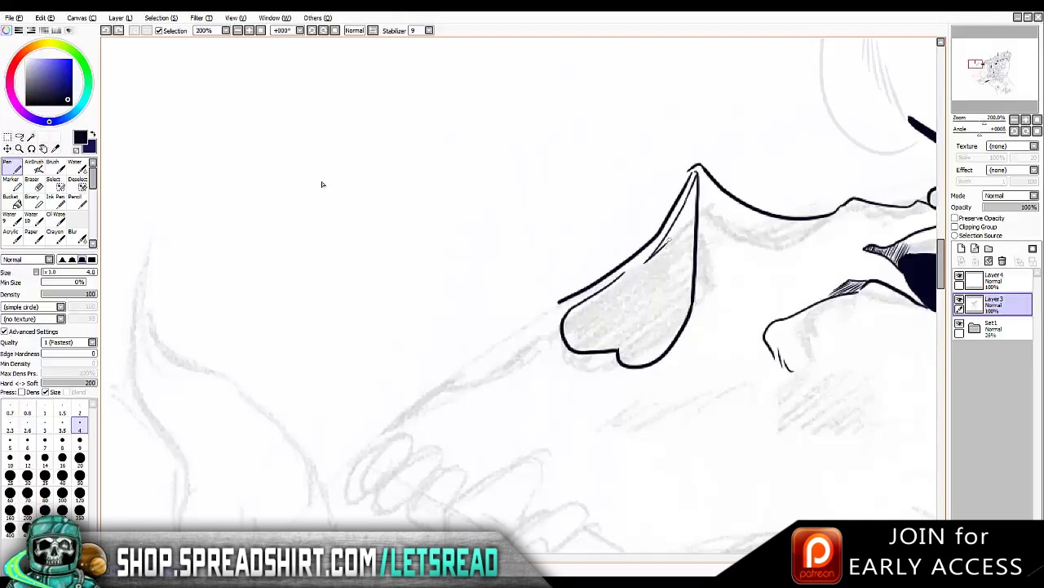
{"action": "mouse_move", "coordinate": [625, 274]}
{"action": "left_mouse_down"}
{"action": "mouse_move", "coordinate": [597, 304]}
{"action": "mouse_move", "coordinate": [666, 263]}
{"action": "left_mouse_up"}
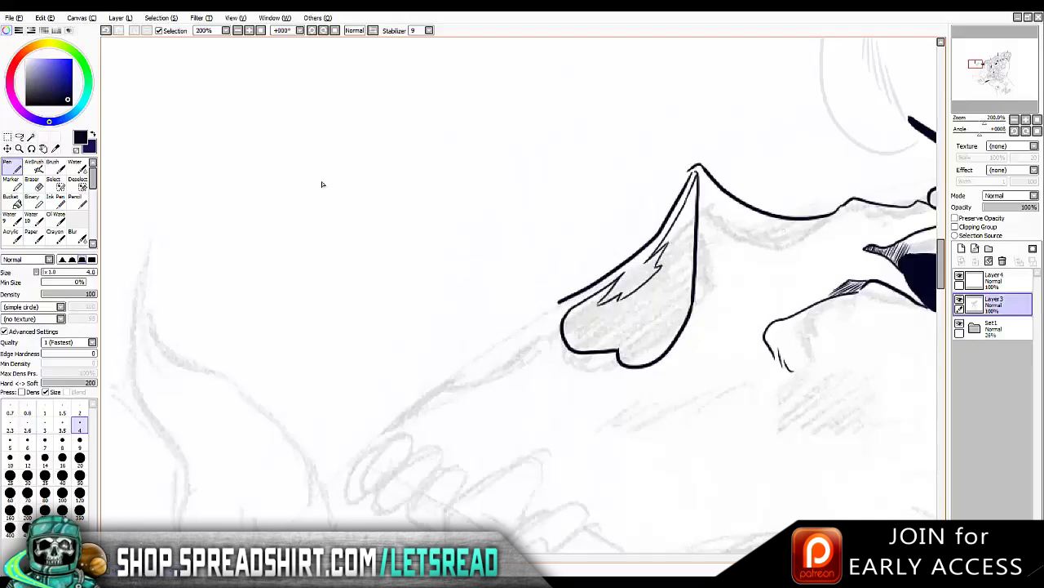
Fill the nasal cavity with dark navy, leaving the jagged highlight area empty
{"action": "left_click", "coordinate": [629, 327]}
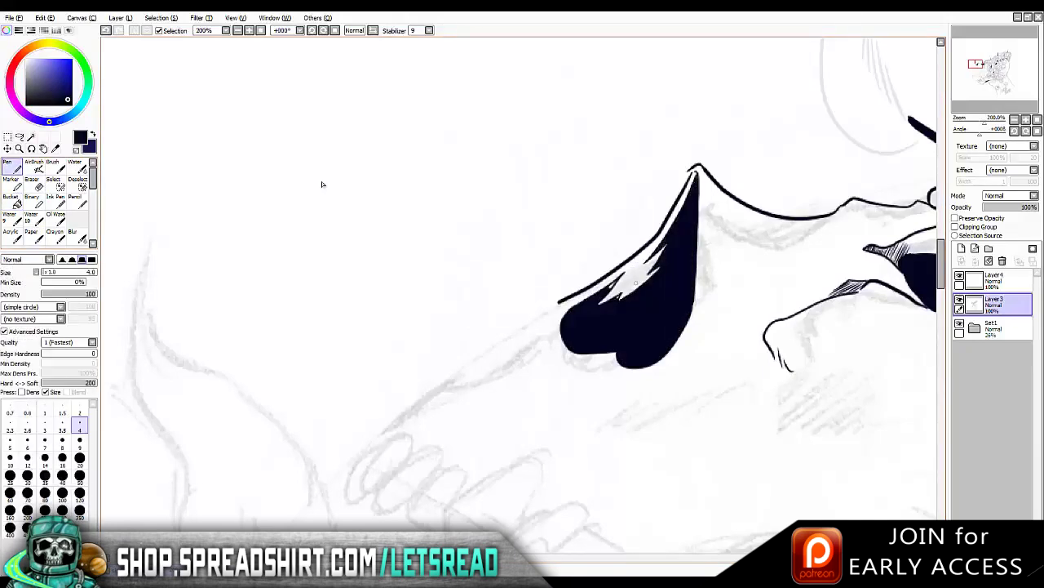
{"action": "key", "text": "ctrl+z"}
{"action": "key", "text": "ctrl+y"}
Thicken the nasal cavity's tip and hatch its highlight with fine strokes using a size 2 pen
{"action": "left_click_drag", "start_coordinate": [692, 169], "coordinate": [672, 207]}
{"action": "key", "text": "bracketleft"}
{"action": "key", "text": "bracketleft"}
{"action": "key", "text": "bracketleft"}
{"action": "key", "text": "bracketleft"}
{"action": "key", "text": "bracketleft"}
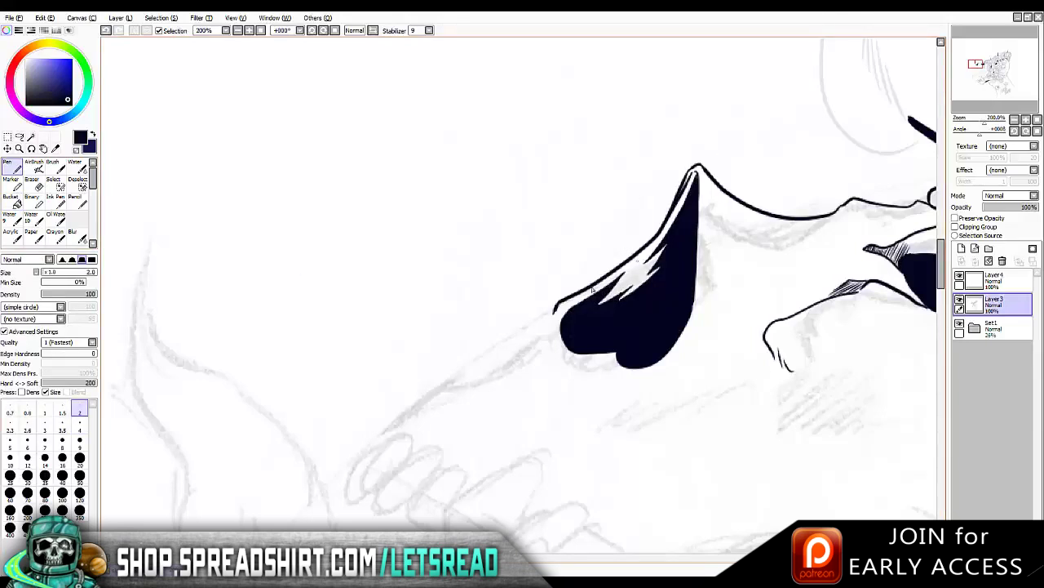
{"action": "scroll", "coordinate": [594, 289], "scroll_direction": "down", "scroll_amount": 2}
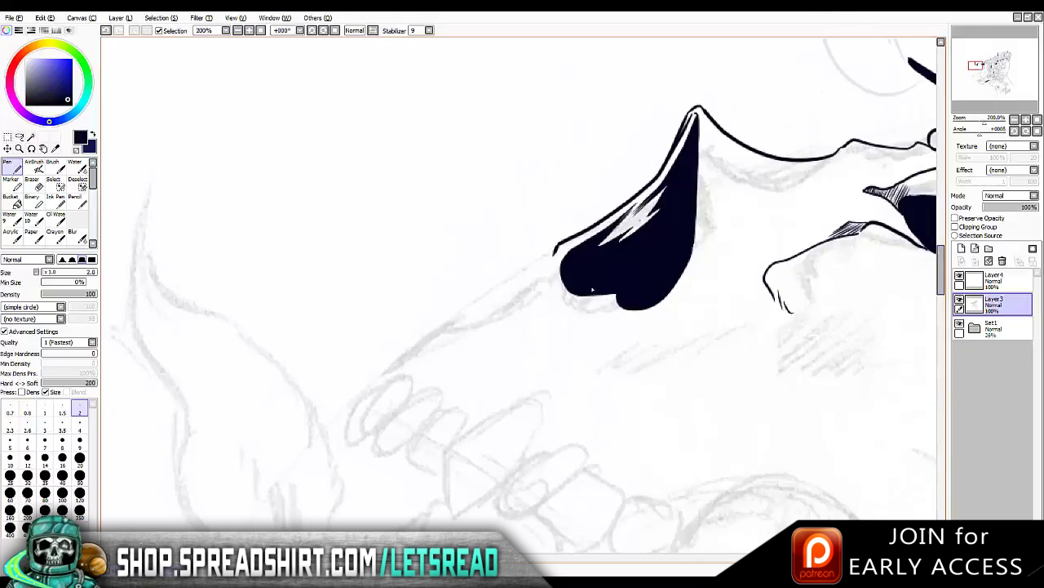
{"action": "key", "text": "ctrl+z"}
{"action": "key", "text": "ctrl+y"}
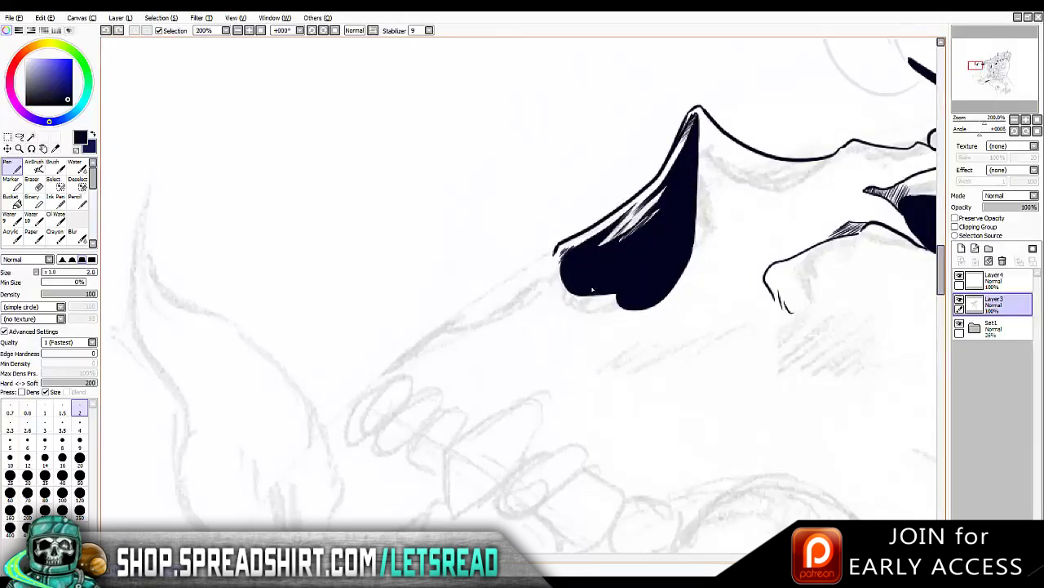
{"action": "key", "text": "ctrl+z"}
{"action": "key", "text": "ctrl+y"}
{"action": "key", "text": "ctrl+z"}
{"action": "key", "text": "ctrl+y"}
Ink long tapered contour lines behind the nasal cavity, curving toward the upper jaw
{"action": "key", "text": "h"}
{"action": "key", "text": "h"}
{"action": "key", "text": "h"}
{"action": "key", "text": "ctrl+y"}
{"action": "key", "text": "h"}
Erase a pointed notch into the base of the nasal cavity and hatch its edge with a size 2 pen
{"action": "key", "text": "e"}
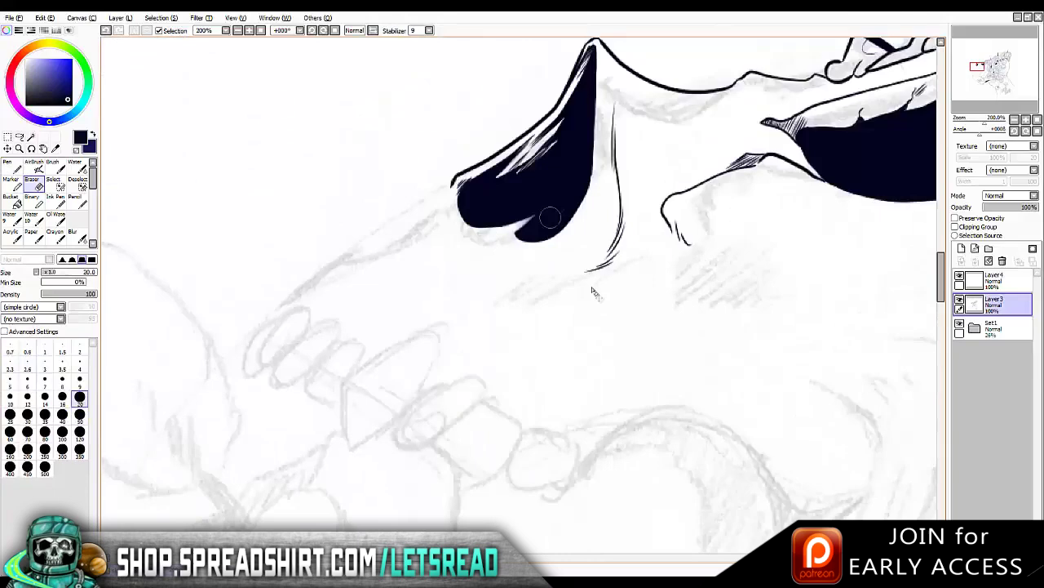
{"action": "key", "text": "n"}
{"action": "key", "text": "ctrl+y"}
{"action": "key", "text": "ctrl+y"}
{"action": "key", "text": "ctrl+y"}
{"action": "key", "text": "h"}
{"action": "key", "text": "h"}
{"action": "key", "text": "h"}
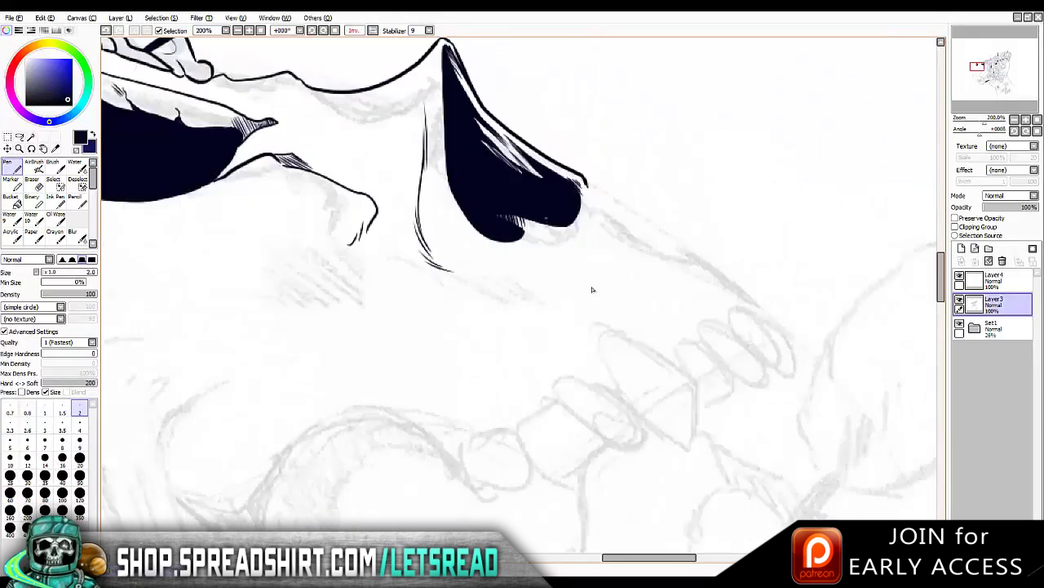
Ink tapered contours from the nasal base toward the upper teeth and a curved line beneath the cavity with a size 2 pen
{"action": "key", "text": "h"}
{"action": "key", "text": "h"}
{"action": "key", "text": "h"}
{"action": "mouse_move", "coordinate": [476, 238]}
{"action": "left_mouse_down"}
{"action": "mouse_move", "coordinate": [406, 288]}
{"action": "mouse_move", "coordinate": [372, 352]}
{"action": "left_mouse_up"}
{"action": "key", "text": "h"}
{"action": "key", "text": "h"}
{"action": "key", "text": "h"}
{"action": "left_click_drag", "start_coordinate": [542, 237], "coordinate": [606, 273]}
{"action": "key", "text": "h"}
{"action": "key", "text": "ctrl+z"}
{"action": "key", "text": "ctrl+z"}
{"action": "key", "text": "ctrl+z"}
{"action": "key", "text": "ctrl+z"}
{"action": "key", "text": "ctrl+z"}
{"action": "key", "text": "ctrl+z"}
{"action": "key", "text": "ctrl+y"}
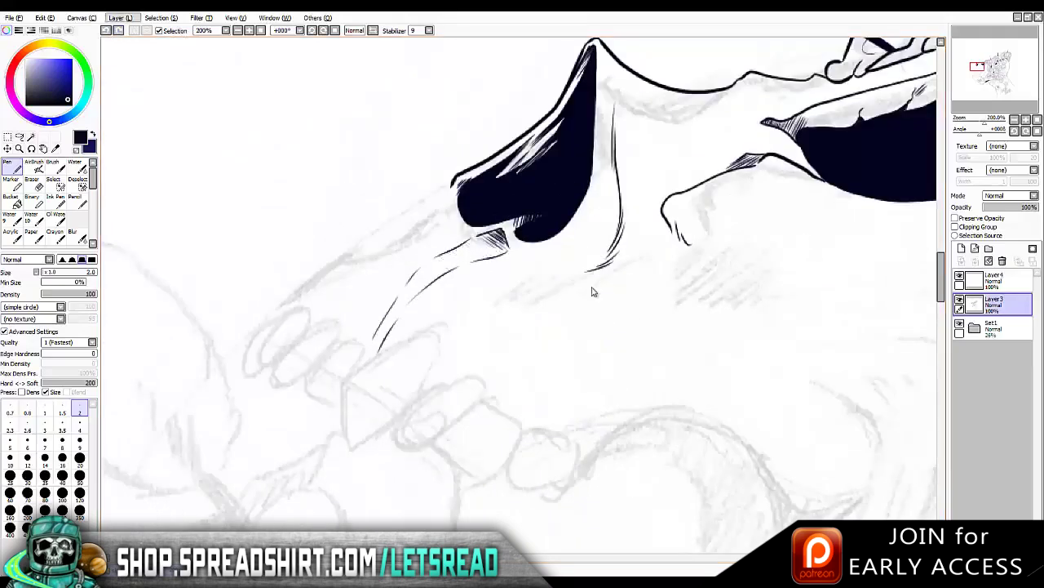
{"action": "scroll", "coordinate": [593, 291], "scroll_direction": "down", "scroll_amount": 2}
{"action": "key", "text": "ctrl+y"}
Ink the wavy upper outline of the snout from the nasal cavity's tip to the front teeth with a size 4 pen
{"action": "key", "text": "bracketright"}
{"action": "key", "text": "bracketright"}
{"action": "key", "text": "bracketright"}
{"action": "key", "text": "bracketright"}
{"action": "key", "text": "bracketright"}
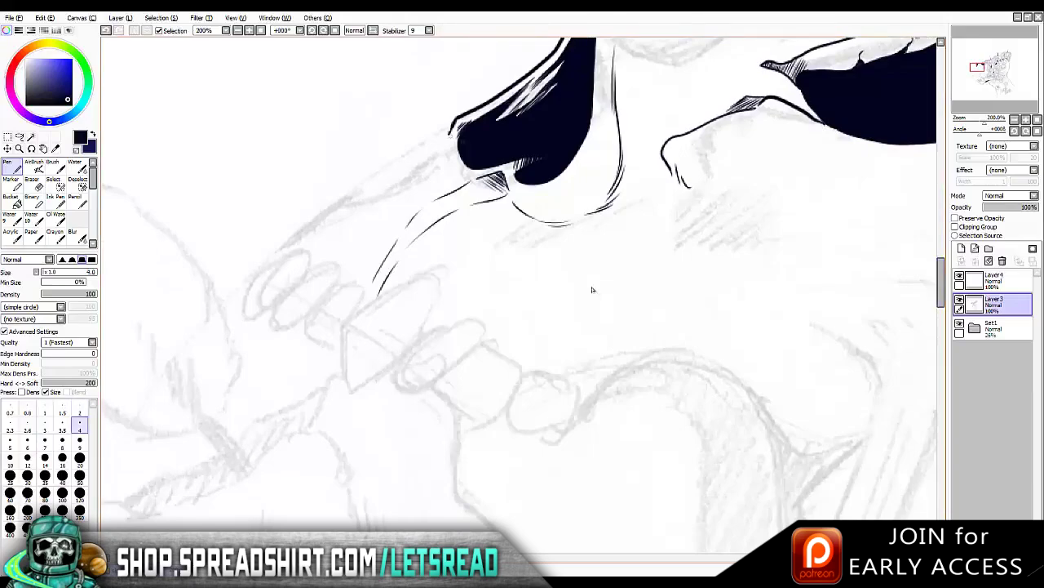
{"action": "key", "text": "ctrl+y"}
{"action": "key", "text": "ctrl+y"}
{"action": "key", "text": "ctrl+y"}
{"action": "key", "text": "ctrl+y"}
{"action": "key", "text": "ctrl+y"}
{"action": "scroll", "coordinate": [593, 289], "scroll_direction": "down", "scroll_amount": 3}
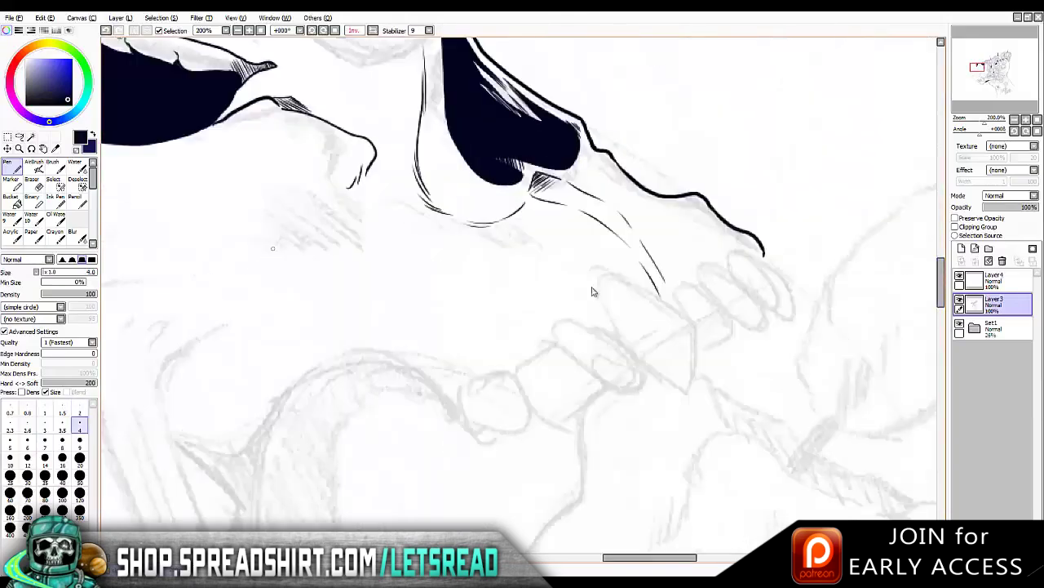
{"action": "scroll", "coordinate": [593, 291], "scroll_direction": "up", "scroll_amount": 3}
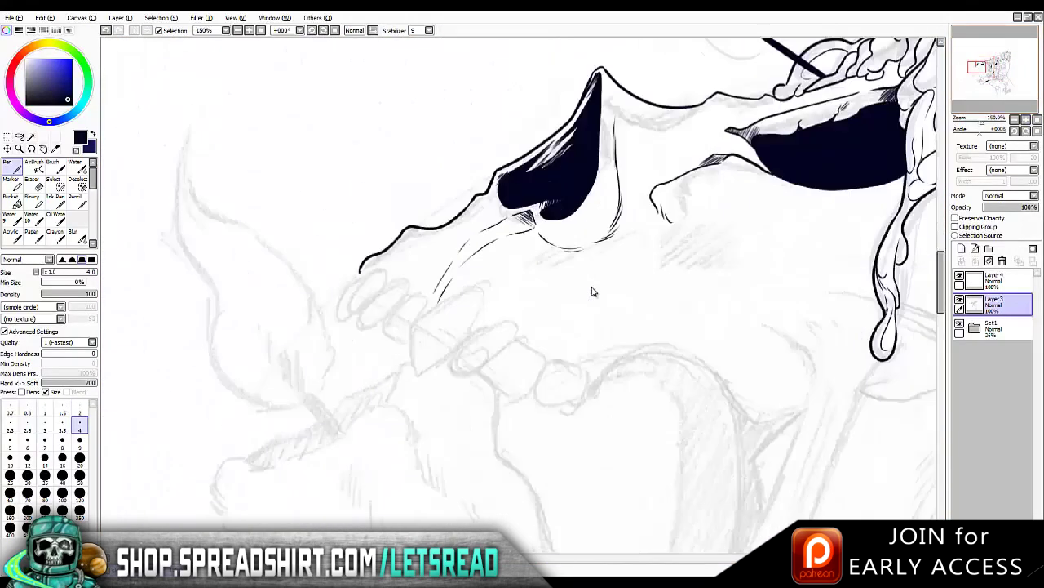
Add a ragged lower edge to the eye socket beside the wax drip and hatch the cheekbone with a size 2 pen
{"action": "scroll", "coordinate": [593, 292], "scroll_direction": "up", "scroll_amount": 2}
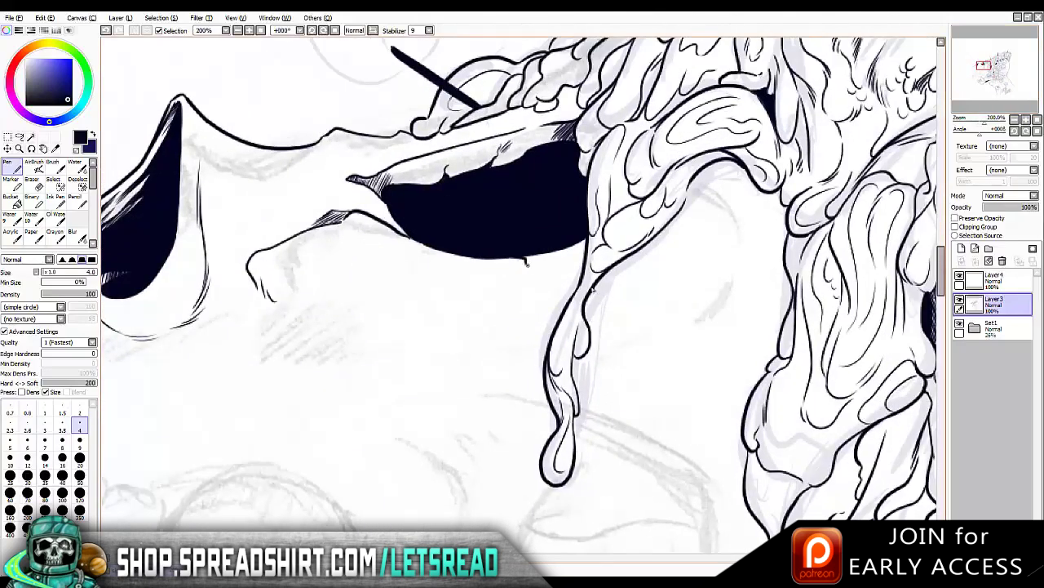
{"action": "mouse_move", "coordinate": [573, 247]}
{"action": "left_mouse_down"}
{"action": "mouse_move", "coordinate": [552, 287]}
{"action": "mouse_move", "coordinate": [563, 277]}
{"action": "left_mouse_up"}
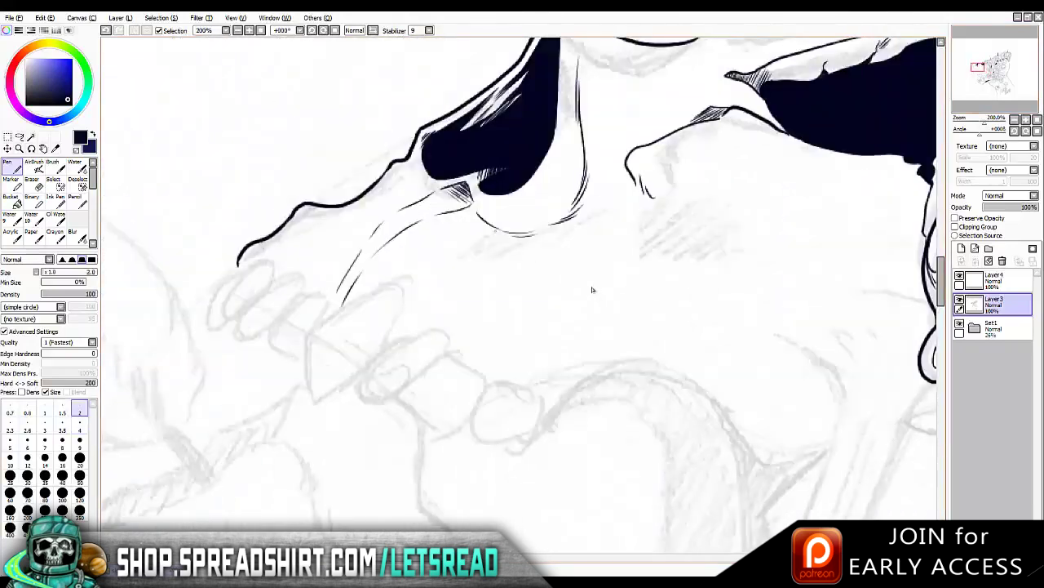
{"action": "key", "text": "ctrl+z"}
{"action": "left_click_drag", "start_coordinate": [653, 193], "coordinate": [722, 213]}
{"action": "left_click_drag", "start_coordinate": [673, 203], "coordinate": [749, 224]}
{"action": "left_click_drag", "start_coordinate": [718, 224], "coordinate": [764, 230]}
Outline the large canine and the tooth in front of it with a size 4 pen
{"action": "left_click_drag", "start_coordinate": [592, 289], "coordinate": [318, 256]}
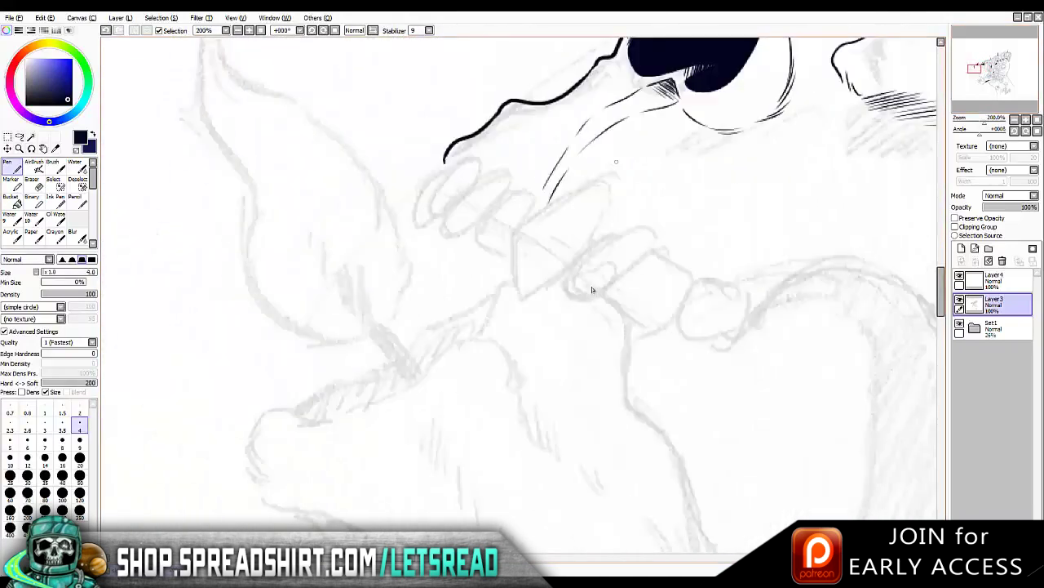
{"action": "mouse_move", "coordinate": [614, 164]}
{"action": "left_mouse_down"}
{"action": "mouse_move", "coordinate": [514, 231]}
{"action": "mouse_move", "coordinate": [571, 274]}
{"action": "mouse_move", "coordinate": [608, 186]}
{"action": "mouse_move", "coordinate": [603, 225]}
{"action": "left_mouse_up"}
{"action": "mouse_move", "coordinate": [534, 210]}
{"action": "left_mouse_down"}
{"action": "mouse_move", "coordinate": [500, 201]}
{"action": "mouse_move", "coordinate": [504, 256]}
{"action": "left_mouse_up"}
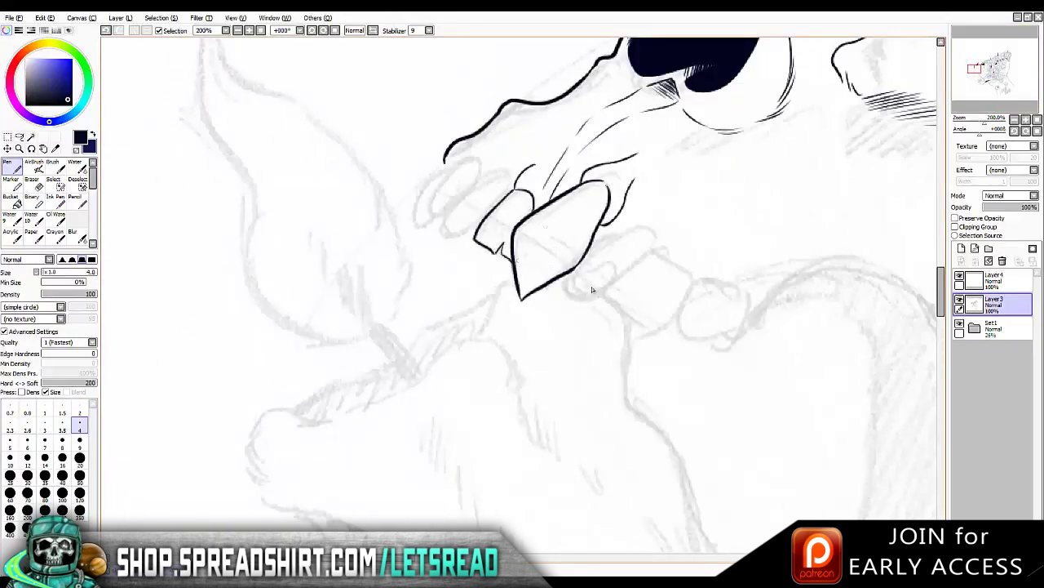
{"action": "key", "text": "e"}
{"action": "key", "text": "n"}
{"action": "mouse_move", "coordinate": [512, 181]}
{"action": "left_mouse_down"}
{"action": "mouse_move", "coordinate": [563, 187]}
{"action": "mouse_move", "coordinate": [558, 200]}
{"action": "left_mouse_up"}
{"action": "key", "text": "ctrl+z"}
{"action": "key", "text": "e"}
{"action": "key", "text": "n"}
{"action": "key", "text": "ctrl+z"}
Ink gum contours around the canine's root and outline the remaining front teeth
{"action": "left_click_drag", "start_coordinate": [559, 160], "coordinate": [556, 183]}
{"action": "key", "text": "e"}
{"action": "key", "text": "n"}
{"action": "mouse_move", "coordinate": [634, 155]}
{"action": "left_mouse_down"}
{"action": "mouse_move", "coordinate": [635, 186]}
{"action": "mouse_move", "coordinate": [563, 191]}
{"action": "left_mouse_up"}
{"action": "key", "text": "e"}
{"action": "key", "text": "n"}
{"action": "mouse_move", "coordinate": [639, 170]}
{"action": "left_mouse_down"}
{"action": "mouse_move", "coordinate": [624, 214]}
{"action": "mouse_move", "coordinate": [643, 206]}
{"action": "left_mouse_up"}
{"action": "mouse_move", "coordinate": [447, 219]}
{"action": "left_mouse_down"}
{"action": "mouse_move", "coordinate": [506, 181]}
{"action": "mouse_move", "coordinate": [423, 206]}
{"action": "mouse_move", "coordinate": [457, 215]}
{"action": "left_mouse_up"}
{"action": "mouse_move", "coordinate": [489, 181]}
{"action": "left_mouse_down"}
{"action": "mouse_move", "coordinate": [458, 152]}
{"action": "mouse_move", "coordinate": [516, 141]}
{"action": "mouse_move", "coordinate": [439, 169]}
{"action": "mouse_move", "coordinate": [408, 204]}
{"action": "mouse_move", "coordinate": [421, 208]}
{"action": "left_mouse_up"}
Outline the three molars behind the canine and ink the arching bone edge that sweeps back from the last one
{"action": "left_click_drag", "start_coordinate": [592, 289], "coordinate": [385, 220]}
{"action": "mouse_move", "coordinate": [392, 168]}
{"action": "left_mouse_down"}
{"action": "mouse_move", "coordinate": [431, 210]}
{"action": "mouse_move", "coordinate": [395, 213]}
{"action": "mouse_move", "coordinate": [401, 204]}
{"action": "mouse_move", "coordinate": [430, 214]}
{"action": "mouse_move", "coordinate": [438, 206]}
{"action": "mouse_move", "coordinate": [558, 230]}
{"action": "left_mouse_up"}
{"action": "key", "text": "ctrl+z"}
{"action": "key", "text": "ctrl+z"}
{"action": "mouse_move", "coordinate": [481, 226]}
{"action": "left_mouse_down"}
{"action": "mouse_move", "coordinate": [515, 255]}
{"action": "mouse_move", "coordinate": [645, 189]}
{"action": "left_mouse_up"}
{"action": "key", "text": "h"}
{"action": "key", "text": "h"}
{"action": "key", "text": "h"}
{"action": "left_click_drag", "start_coordinate": [412, 190], "coordinate": [290, 292]}
{"action": "key", "text": "h"}
{"action": "scroll", "coordinate": [593, 291], "scroll_direction": "up", "scroll_amount": 2}
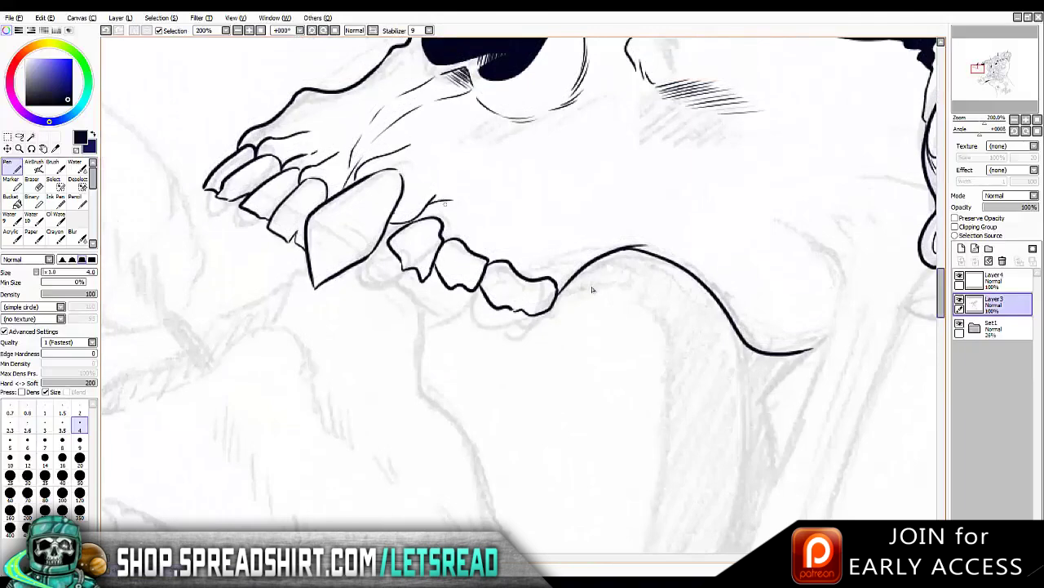
Ink gum contours above the molars and erase the overlap where the last molar meets the arching bone edge
{"action": "key", "text": "h"}
{"action": "mouse_move", "coordinate": [469, 208]}
{"action": "left_mouse_down"}
{"action": "mouse_move", "coordinate": [488, 261]}
{"action": "mouse_move", "coordinate": [547, 228]}
{"action": "mouse_move", "coordinate": [563, 295]}
{"action": "left_mouse_up"}
{"action": "key", "text": "h"}
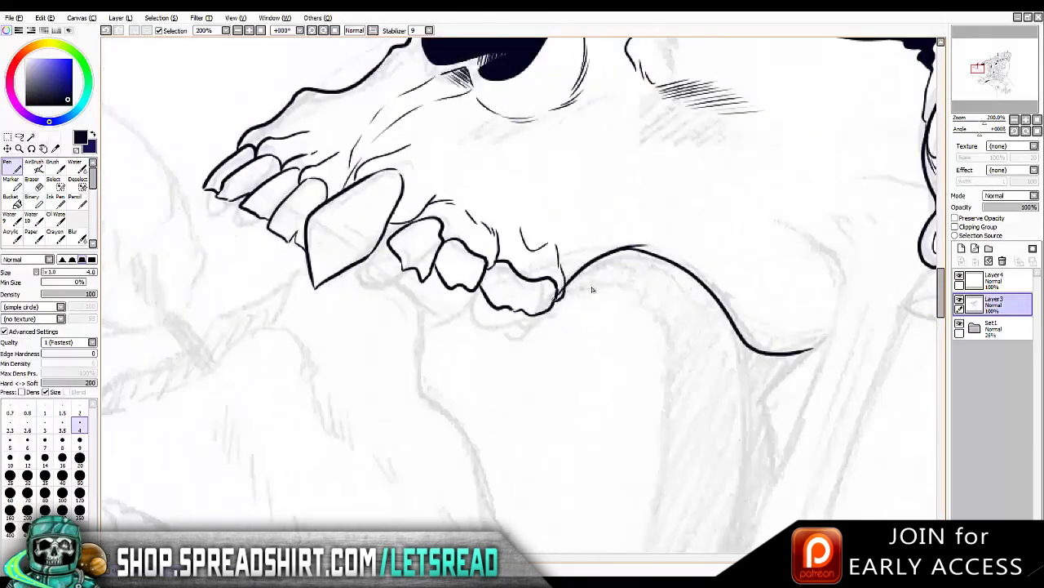
{"action": "key", "text": "h"}
{"action": "key", "text": "e"}
{"action": "left_click_drag", "start_coordinate": [478, 265], "coordinate": [471, 291]}
{"action": "key", "text": "n"}
{"action": "key", "text": "h"}
Draw fine facet lines and creases inside the canine and the molars with a size 2 pen
{"action": "left_click", "coordinate": [79, 406]}
{"action": "left_click_drag", "start_coordinate": [390, 186], "coordinate": [321, 271]}
{"action": "key", "text": "ctrl+z"}
{"action": "key", "text": "ctrl+z"}
{"action": "key", "text": "ctrl+z"}
{"action": "left_click_drag", "start_coordinate": [429, 248], "coordinate": [408, 271]}
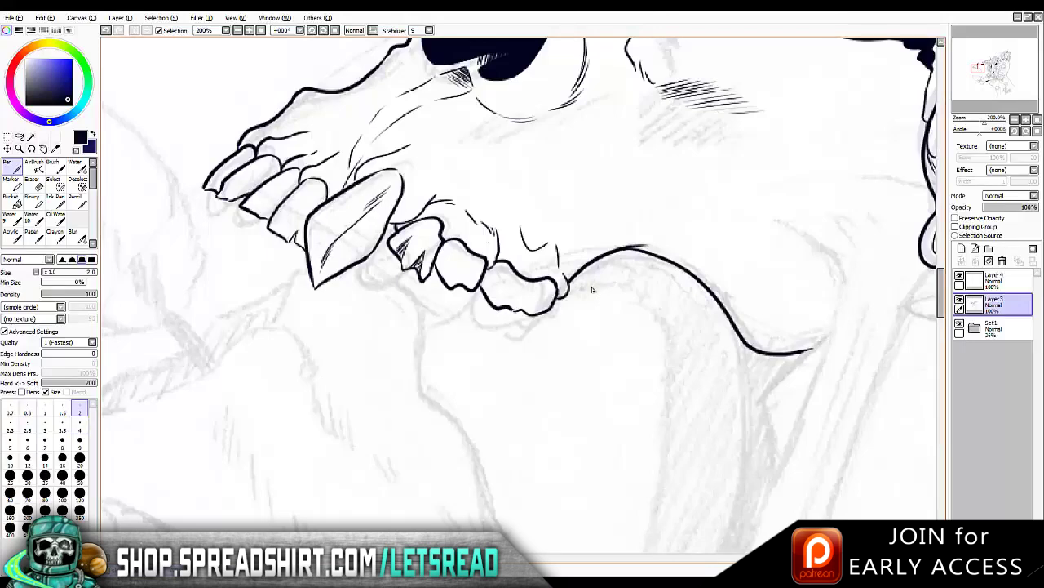
{"action": "key", "text": "ctrl+z"}
{"action": "left_click_drag", "start_coordinate": [403, 242], "coordinate": [400, 254]}
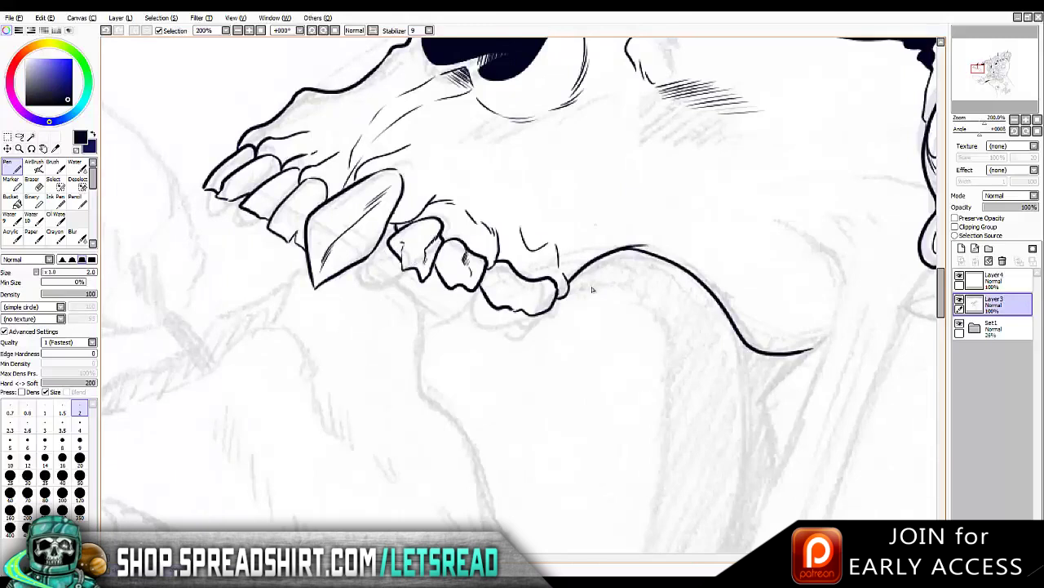
{"action": "left_click_drag", "start_coordinate": [534, 281], "coordinate": [508, 300]}
{"action": "key", "text": "ctrl+z"}
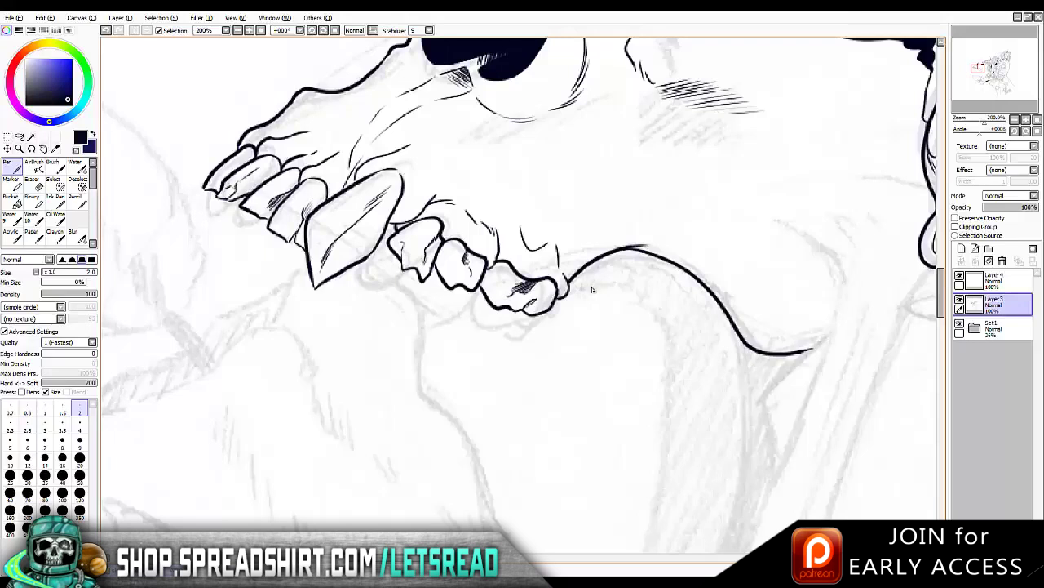
Add fine hatching to the upper part of the canine, the front teeth and the last molar
{"action": "left_click_drag", "start_coordinate": [359, 191], "coordinate": [322, 220]}
{"action": "left_click_drag", "start_coordinate": [346, 212], "coordinate": [330, 228]}
{"action": "key", "text": "ctrl+z"}
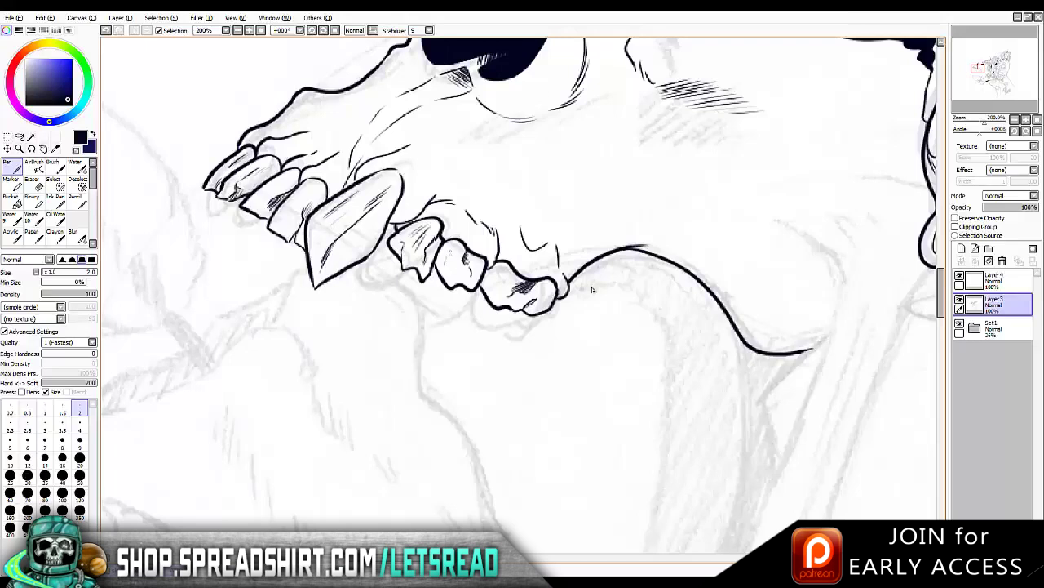
{"action": "key", "text": "ctrl+z"}
{"action": "left_click_drag", "start_coordinate": [496, 270], "coordinate": [493, 295]}
{"action": "key", "text": "ctrl+z"}
{"action": "key", "text": "ctrl+y"}
{"action": "key", "text": "ctrl+z"}
Hatch the shadowed dips along the snout's outline above the front teeth
{"action": "left_click_drag", "start_coordinate": [286, 121], "coordinate": [293, 104]}
{"action": "mouse_move", "coordinate": [280, 130]}
{"action": "left_mouse_down"}
{"action": "mouse_move", "coordinate": [300, 108]}
{"action": "mouse_move", "coordinate": [319, 109]}
{"action": "left_mouse_up"}
{"action": "left_click_drag", "start_coordinate": [303, 132], "coordinate": [321, 115]}
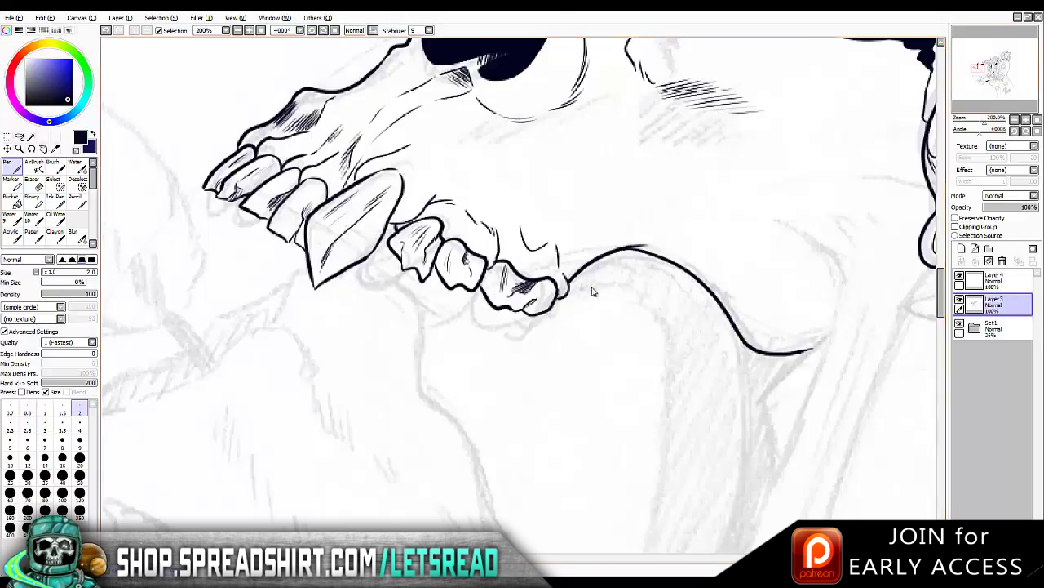
{"action": "scroll", "coordinate": [592, 289], "scroll_direction": "up", "scroll_amount": 2}
{"action": "scroll", "coordinate": [593, 289], "scroll_direction": "down", "scroll_amount": 2}
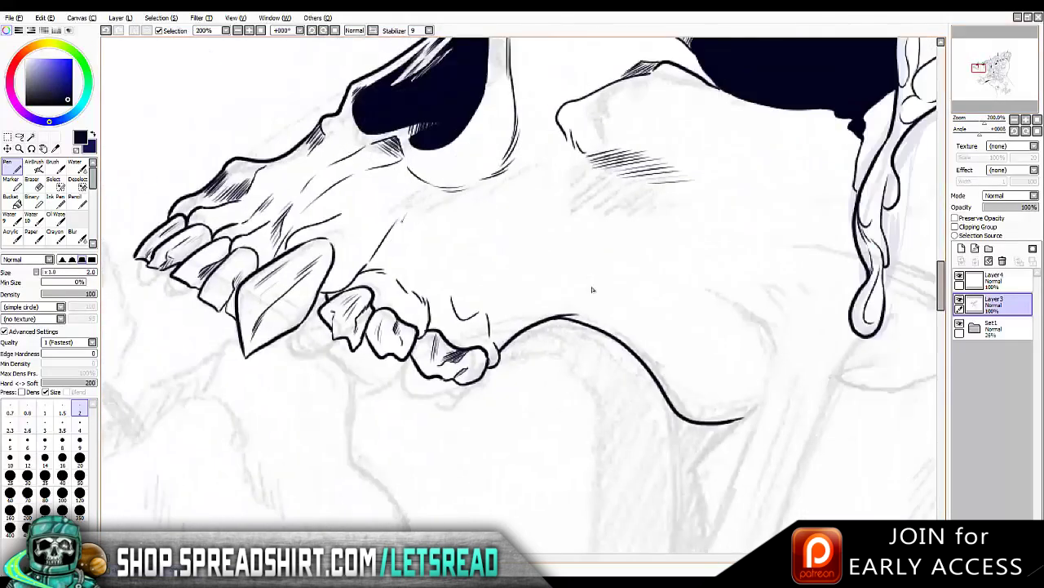
Hatch tapered root shadows above the molars and add fine strokes to the bone between the nasal base and front teeth
{"action": "left_click_drag", "start_coordinate": [403, 217], "coordinate": [377, 259]}
{"action": "left_click_drag", "start_coordinate": [454, 215], "coordinate": [433, 281]}
{"action": "left_click_drag", "start_coordinate": [450, 223], "coordinate": [437, 278]}
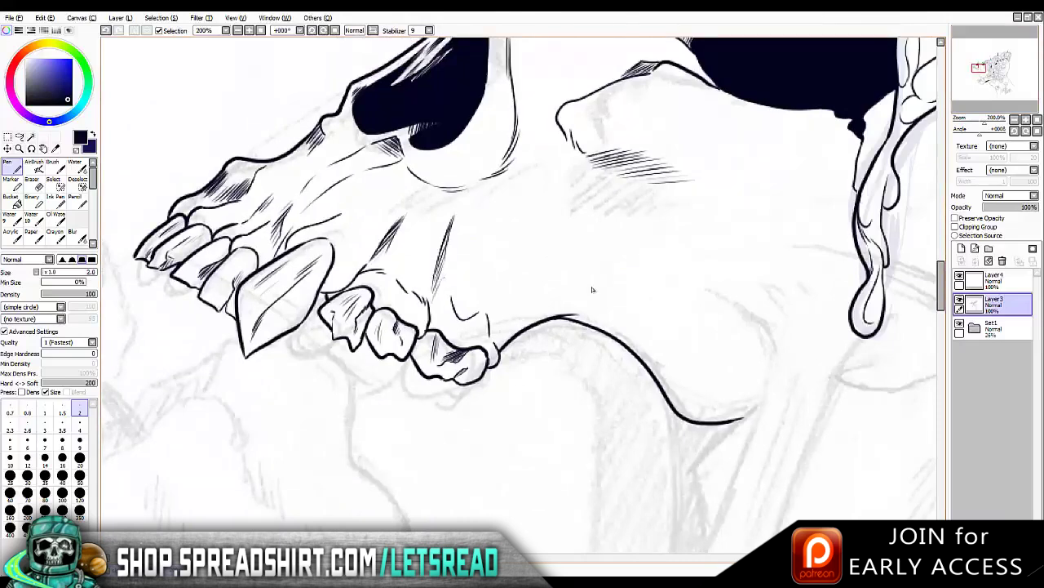
{"action": "left_click_drag", "start_coordinate": [389, 246], "coordinate": [364, 273]}
{"action": "left_click_drag", "start_coordinate": [306, 155], "coordinate": [274, 193]}
{"action": "left_click_drag", "start_coordinate": [296, 161], "coordinate": [248, 217]}
Ink the long front edge of the jaw strut descending from the cheek with a size 4 pen
{"action": "key", "text": "h"}
{"action": "mouse_move", "coordinate": [592, 291]}
{"action": "left_mouse_down"}
{"action": "mouse_move", "coordinate": [489, 229]}
{"action": "mouse_move", "coordinate": [560, 153]}
{"action": "left_mouse_up"}
{"action": "left_click", "coordinate": [79, 424]}
{"action": "mouse_move", "coordinate": [327, 172]}
{"action": "left_mouse_down"}
{"action": "mouse_move", "coordinate": [305, 200]}
{"action": "mouse_move", "coordinate": [367, 447]}
{"action": "left_mouse_up"}
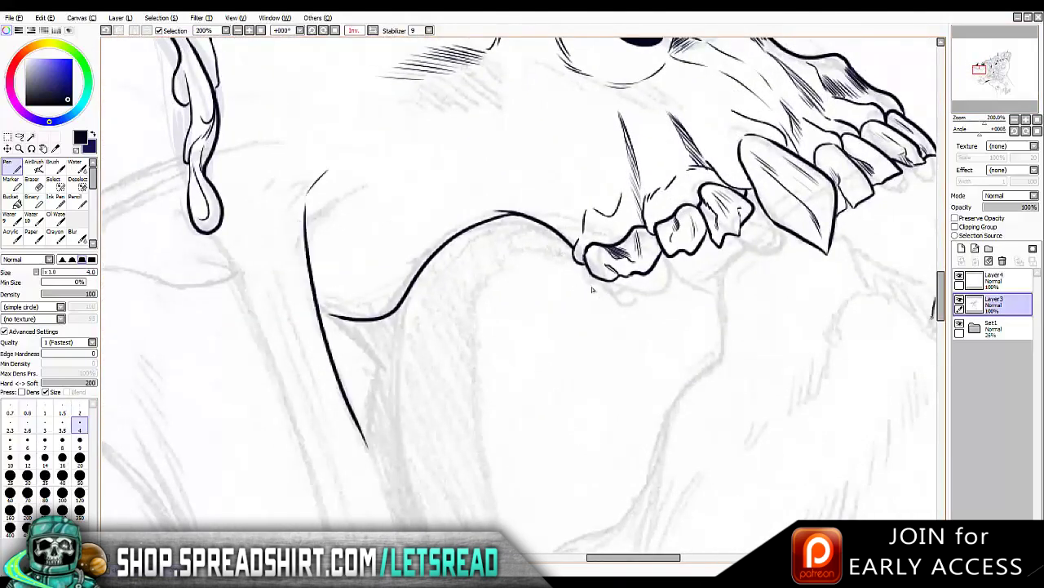
{"action": "left_click_drag", "start_coordinate": [592, 482], "coordinate": [593, 127]}
{"action": "left_click_drag", "start_coordinate": [365, 189], "coordinate": [480, 389]}
{"action": "key", "text": "h"}
Ink a curved contour at the top of the jaw strut and hatch the cheekbone above it with short strokes
{"action": "left_click_drag", "start_coordinate": [592, 291], "coordinate": [397, 422]}
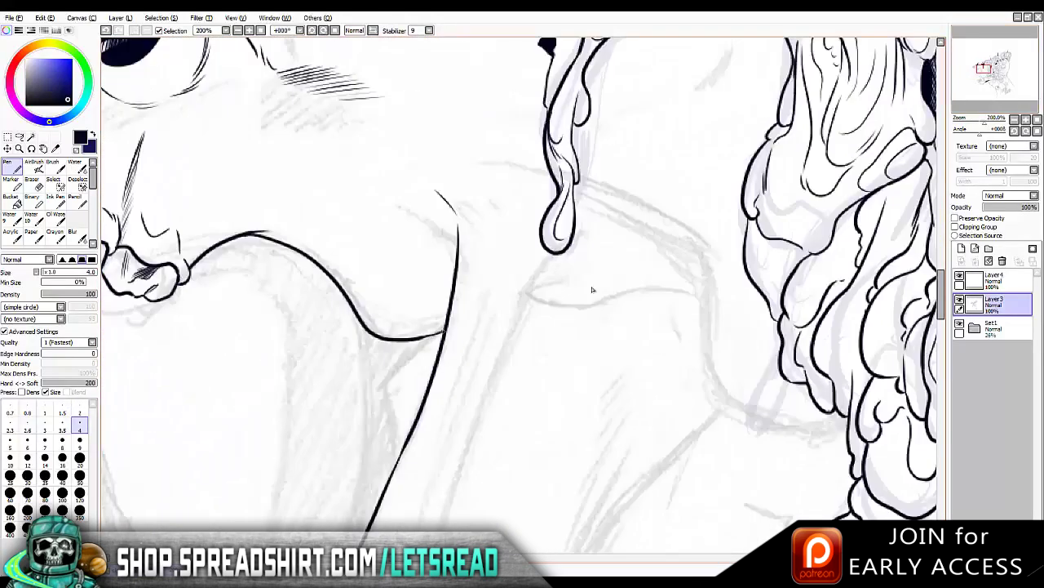
{"action": "key", "text": "h"}
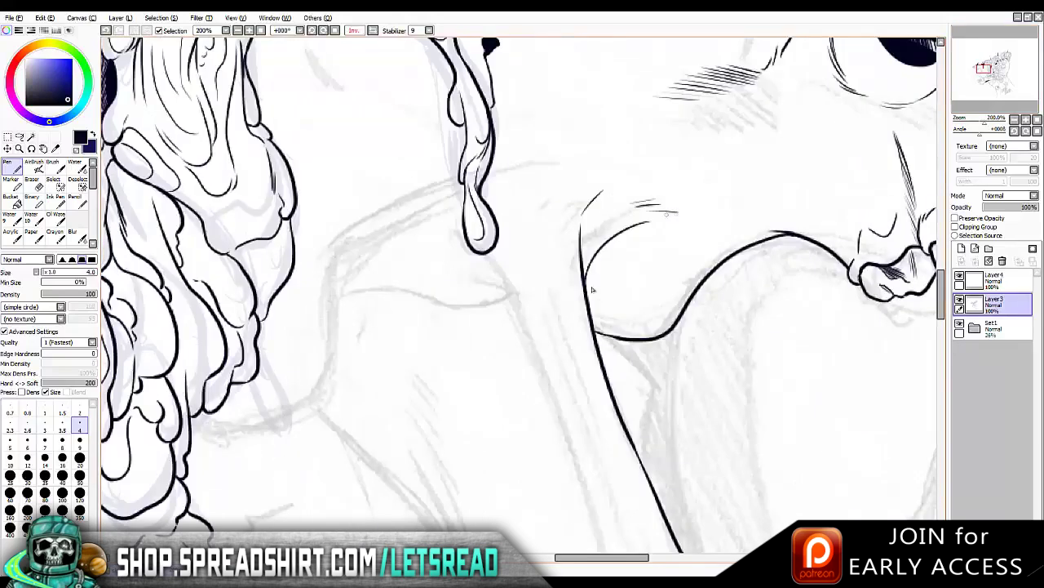
{"action": "left_click_drag", "start_coordinate": [625, 172], "coordinate": [584, 201]}
{"action": "left_click_drag", "start_coordinate": [612, 177], "coordinate": [573, 204]}
{"action": "left_click_drag", "start_coordinate": [596, 181], "coordinate": [565, 198]}
{"action": "key", "text": "h"}
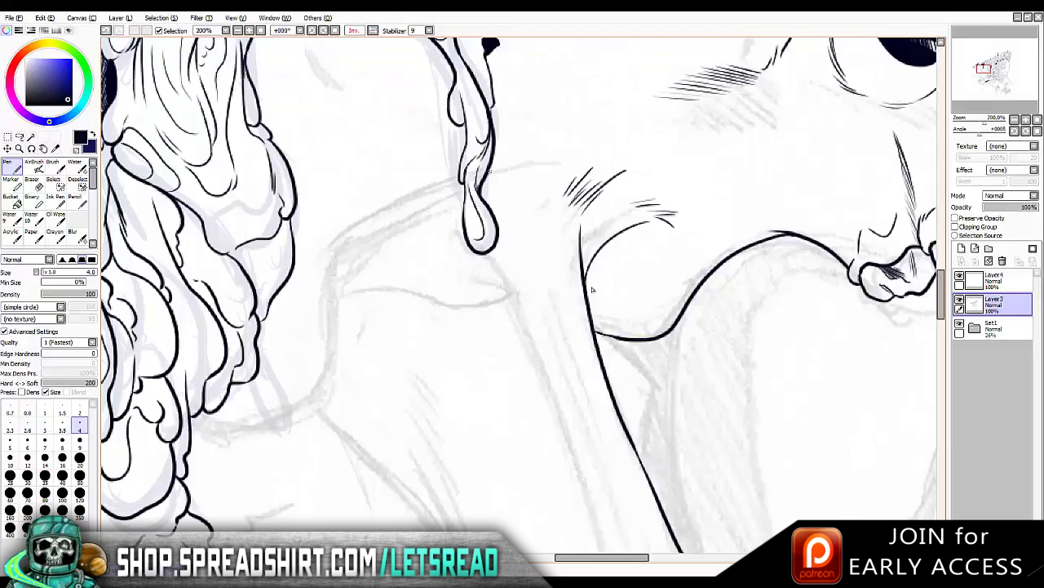
Ink the cheekbone line linking the hatching to the hanging wax drip and add short strokes beside it
{"action": "scroll", "coordinate": [592, 289], "scroll_direction": "down", "scroll_amount": 1}
{"action": "left_click_drag", "start_coordinate": [499, 129], "coordinate": [485, 135]}
{"action": "mouse_move", "coordinate": [566, 102]}
{"action": "left_mouse_down"}
{"action": "mouse_move", "coordinate": [522, 122]}
{"action": "mouse_move", "coordinate": [553, 119]}
{"action": "left_mouse_up"}
{"action": "key", "text": "h"}
{"action": "left_click_drag", "start_coordinate": [485, 110], "coordinate": [459, 135]}
{"action": "key", "text": "h"}
{"action": "key", "text": "h"}
Ink the rear edge of the jaw strut from below the wax drip down toward the lower teeth
{"action": "scroll", "coordinate": [592, 292], "scroll_direction": "down", "scroll_amount": 2}
{"action": "mouse_move", "coordinate": [613, 109]}
{"action": "left_mouse_down"}
{"action": "mouse_move", "coordinate": [532, 160]}
{"action": "mouse_move", "coordinate": [571, 120]}
{"action": "mouse_move", "coordinate": [421, 506]}
{"action": "left_mouse_up"}
{"action": "key", "text": "ctrl+z"}
{"action": "scroll", "coordinate": [592, 289], "scroll_direction": "down", "scroll_amount": 6}
{"action": "left_click_drag", "start_coordinate": [421, 237], "coordinate": [440, 314]}
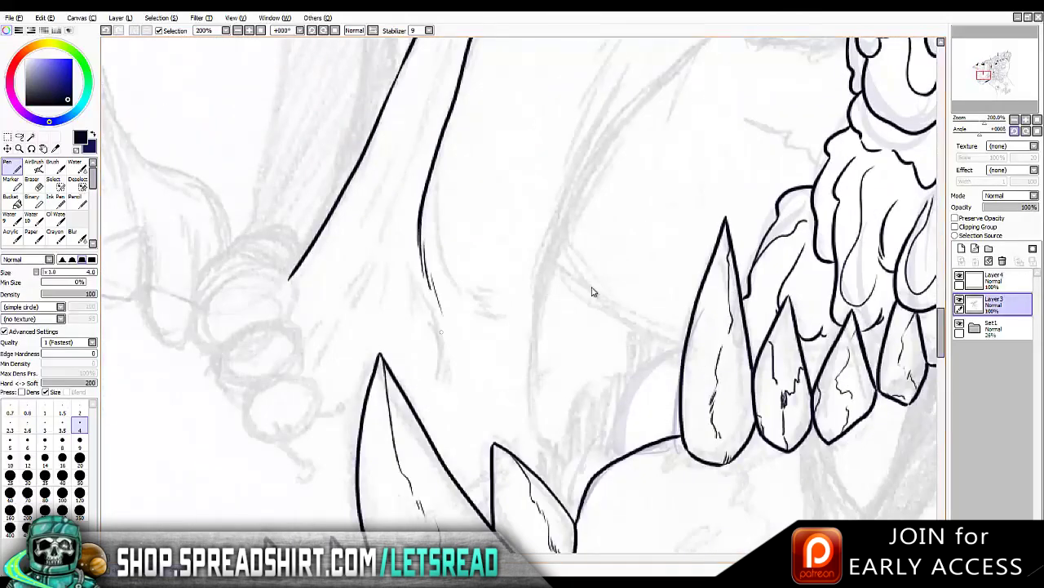
Add tapered contour strokes at the base of the jaw strut above the lower teeth
{"action": "scroll", "coordinate": [593, 292], "scroll_direction": "down", "scroll_amount": 3}
{"action": "scroll", "coordinate": [593, 289], "scroll_direction": "up", "scroll_amount": 2}
{"action": "left_click_drag", "start_coordinate": [444, 274], "coordinate": [436, 328]}
{"action": "left_click_drag", "start_coordinate": [454, 293], "coordinate": [458, 365]}
{"action": "key", "text": "ctrl+z"}
{"action": "left_click_drag", "start_coordinate": [450, 320], "coordinate": [457, 362]}
Ink long tapered contour lines down the inside of the jaw strut
{"action": "scroll", "coordinate": [592, 289], "scroll_direction": "up", "scroll_amount": 5}
{"action": "left_click_drag", "start_coordinate": [437, 251], "coordinate": [417, 349]}
{"action": "left_click_drag", "start_coordinate": [434, 303], "coordinate": [381, 423]}
{"action": "left_click_drag", "start_coordinate": [400, 396], "coordinate": [337, 517]}
{"action": "key", "text": "ctrl+z"}
{"action": "left_click_drag", "start_coordinate": [406, 377], "coordinate": [336, 516]}
{"action": "key", "text": "h"}
{"action": "key", "text": "h"}
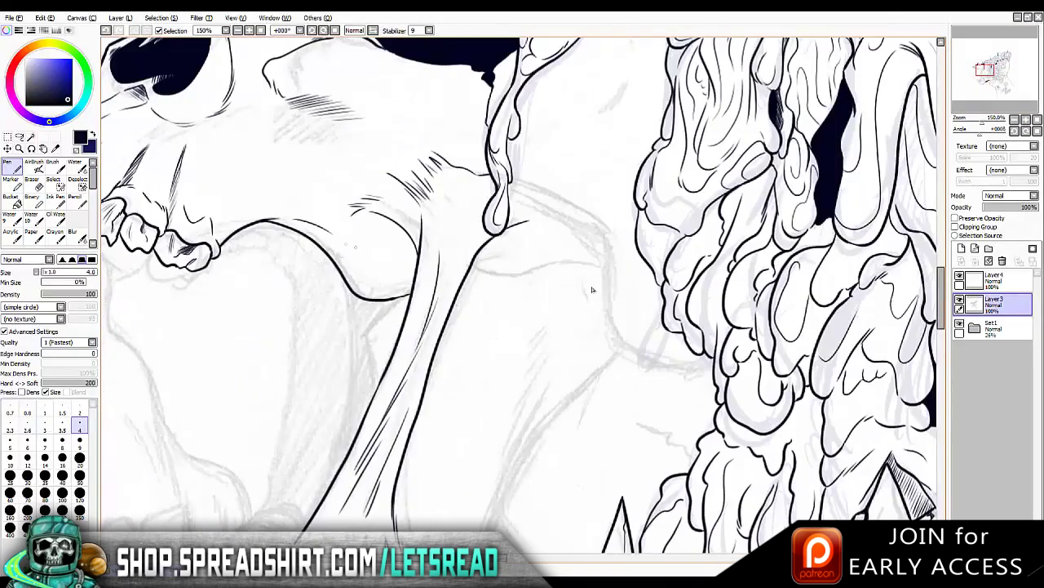
Outline the rear cheekbone section behind the wax drip with its lower curve and descending back edge
{"action": "key", "text": "h"}
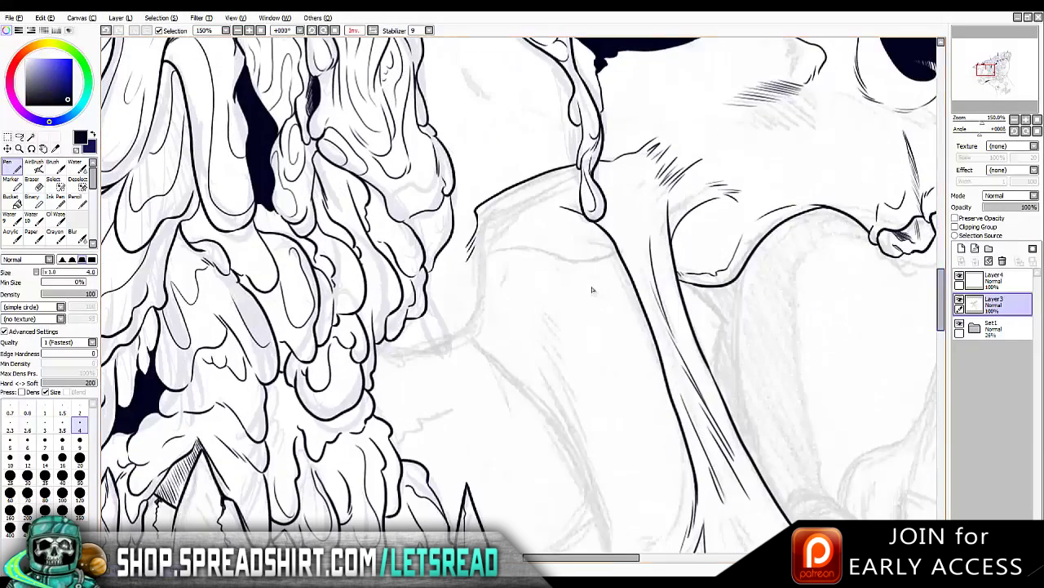
{"action": "left_click_drag", "start_coordinate": [486, 260], "coordinate": [618, 256]}
{"action": "key", "text": "h"}
{"action": "key", "text": "h"}
{"action": "left_click_drag", "start_coordinate": [479, 209], "coordinate": [483, 260]}
{"action": "key", "text": "h"}
Ink the curved edge running from the rear cheekbone down to the lower jaw and hatch along its bend
{"action": "scroll", "coordinate": [593, 288], "scroll_direction": "down", "scroll_amount": 5}
{"action": "left_click_drag", "start_coordinate": [571, 217], "coordinate": [462, 311]}
{"action": "left_click_drag", "start_coordinate": [499, 202], "coordinate": [475, 255]}
{"action": "mouse_move", "coordinate": [463, 313]}
{"action": "left_mouse_down"}
{"action": "mouse_move", "coordinate": [428, 428]}
{"action": "mouse_move", "coordinate": [433, 527]}
{"action": "left_mouse_up"}
Ink a fine contour just beneath the rear cheekbone's lower curve with a size 2 pen
{"action": "key", "text": "bracketleft"}
{"action": "key", "text": "bracketleft"}
{"action": "key", "text": "bracketleft"}
{"action": "key", "text": "bracketleft"}
{"action": "key", "text": "bracketleft"}
{"action": "left_click_drag", "start_coordinate": [523, 148], "coordinate": [553, 137]}
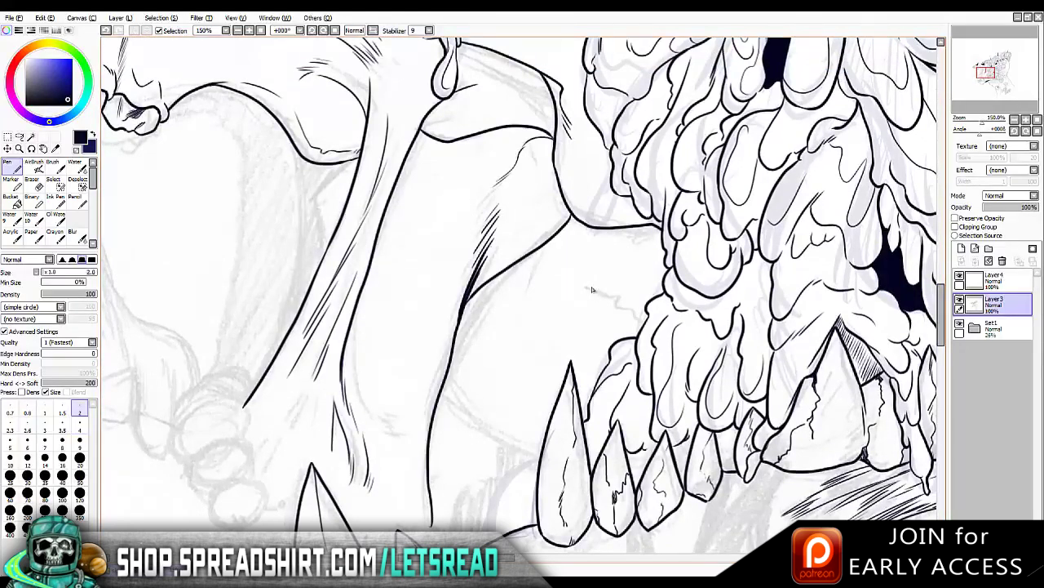
Hatch fine strokes beneath the rear cheekbone section where it meets the jaw strut with the size 2 pen
{"action": "left_click_drag", "start_coordinate": [453, 142], "coordinate": [416, 163]}
{"action": "left_click_drag", "start_coordinate": [450, 149], "coordinate": [407, 173]}
{"action": "left_click_drag", "start_coordinate": [441, 156], "coordinate": [403, 176]}
{"action": "key", "text": "ctrl+z"}
Ink the curved bone edge emerging on the front side of the jaw strut with a size 4 pen
{"action": "key", "text": "bracketright"}
{"action": "key", "text": "bracketright"}
{"action": "key", "text": "bracketright"}
{"action": "key", "text": "bracketright"}
{"action": "key", "text": "bracketright"}
{"action": "left_click_drag", "start_coordinate": [313, 183], "coordinate": [322, 241]}
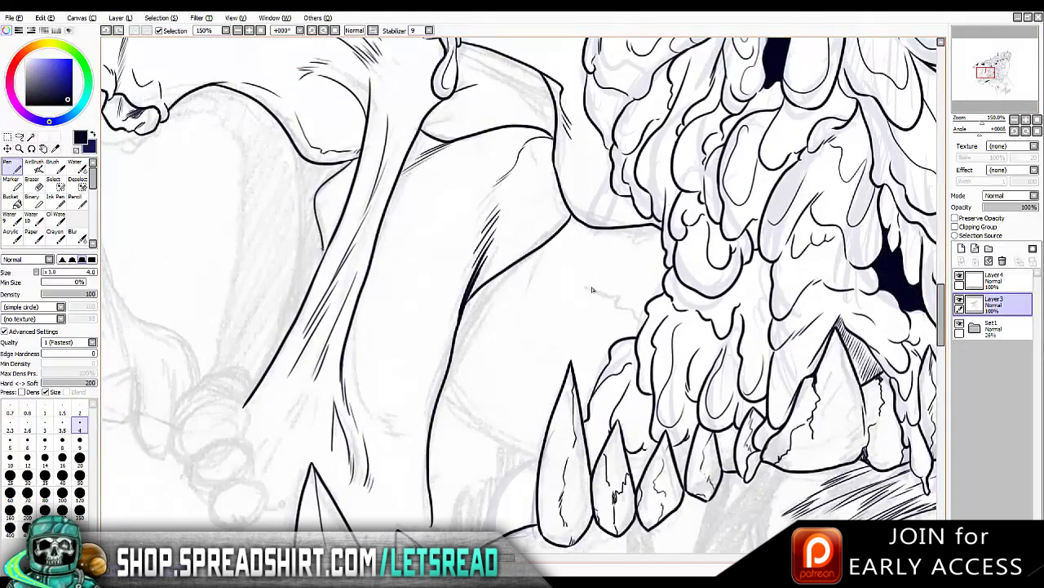
Ink a fine contour along the rear side of the jaw strut curving into its flared base, using size 2
{"action": "key", "text": "bracketleft"}
{"action": "key", "text": "bracketleft"}
{"action": "key", "text": "bracketleft"}
{"action": "key", "text": "bracketleft"}
{"action": "key", "text": "bracketleft"}
{"action": "left_click_drag", "start_coordinate": [593, 289], "coordinate": [566, 185]}
{"action": "left_click_drag", "start_coordinate": [328, 187], "coordinate": [342, 299]}
{"action": "left_click_drag", "start_coordinate": [338, 284], "coordinate": [380, 333]}
Ink parallel tapered strokes at the frayed lower end of the jaw strut with the size 4 pen
{"action": "key", "text": "bracketright"}
{"action": "key", "text": "bracketright"}
{"action": "key", "text": "bracketright"}
{"action": "key", "text": "bracketright"}
{"action": "key", "text": "bracketright"}
{"action": "mouse_move", "coordinate": [281, 280]}
{"action": "left_mouse_down"}
{"action": "mouse_move", "coordinate": [224, 351]}
{"action": "mouse_move", "coordinate": [232, 379]}
{"action": "left_mouse_up"}
{"action": "left_click_drag", "start_coordinate": [256, 328], "coordinate": [227, 387]}
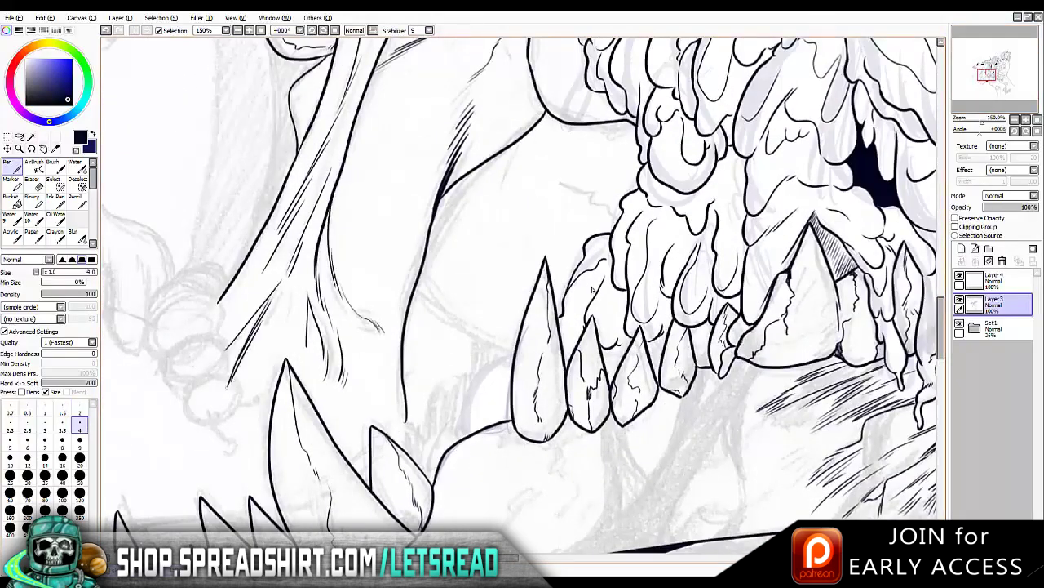
{"action": "left_click_drag", "start_coordinate": [261, 351], "coordinate": [228, 395]}
{"action": "left_click_drag", "start_coordinate": [266, 346], "coordinate": [229, 409]}
Ink a fine size 2 contour down the inside of the rear jaw section, below its hatched bend
{"action": "key", "text": "Left"}
{"action": "key", "text": "Left"}
{"action": "key", "text": "Left"}
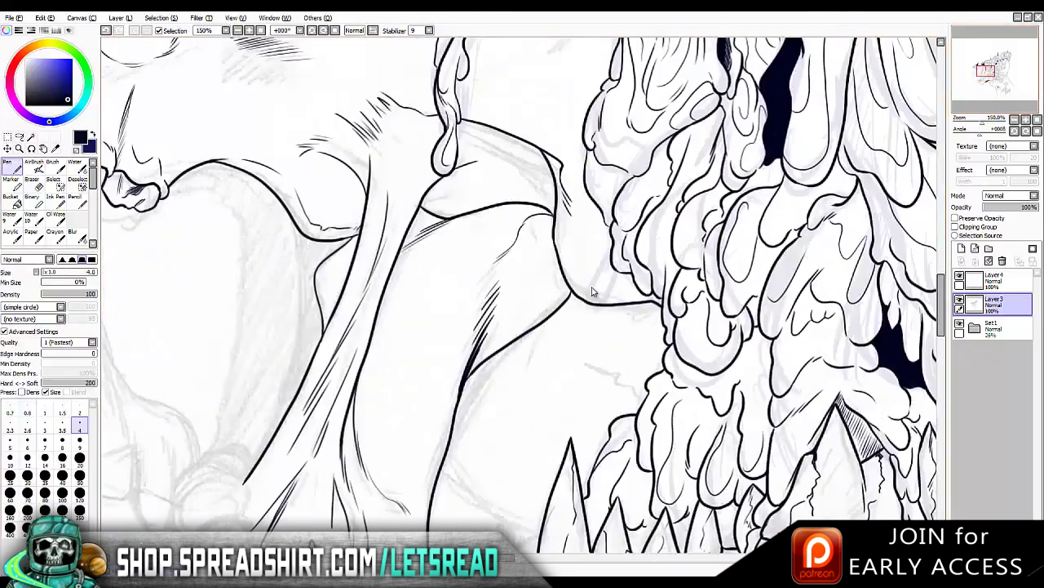
{"action": "key", "text": "Right"}
{"action": "key", "text": "Right"}
{"action": "key", "text": "Right"}
{"action": "key", "text": "bracketleft"}
{"action": "key", "text": "bracketleft"}
{"action": "key", "text": "bracketleft"}
{"action": "key", "text": "bracketleft"}
{"action": "key", "text": "bracketleft"}
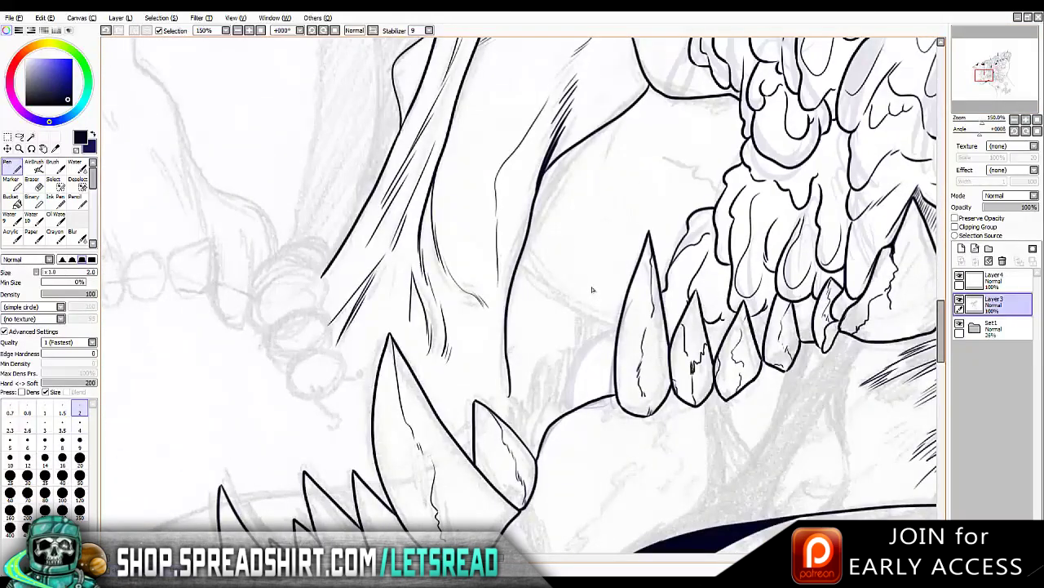
Extend the strut's lower tip with long tapered size 4 strokes sweeping toward the front of the mouth
{"action": "key", "text": "Left"}
{"action": "key", "text": "Left"}
{"action": "key", "text": "Left"}
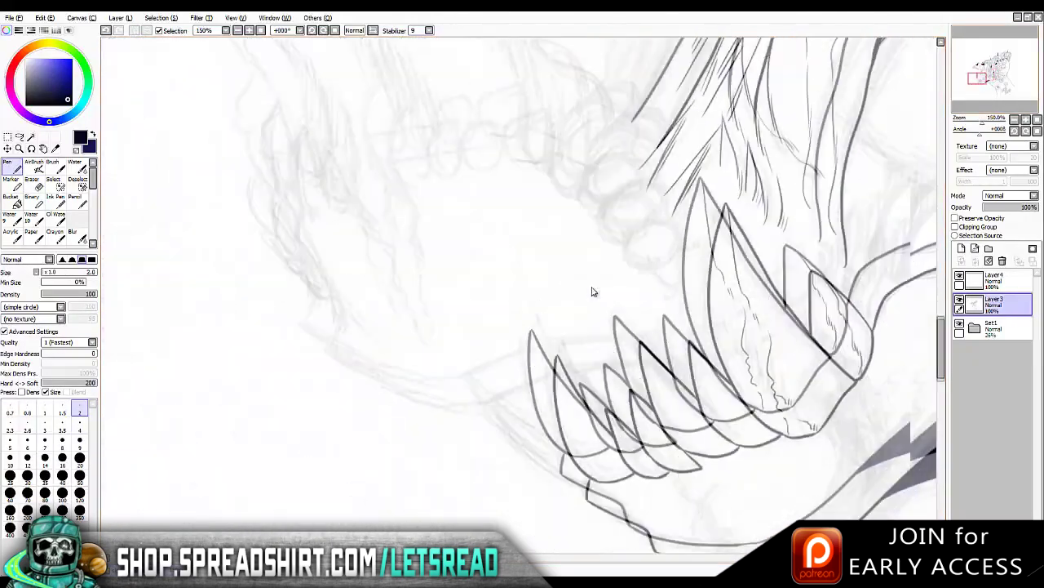
{"action": "key", "text": "Down"}
{"action": "key", "text": "Down"}
{"action": "key", "text": "bracketright"}
{"action": "key", "text": "bracketright"}
{"action": "key", "text": "bracketright"}
{"action": "key", "text": "bracketright"}
{"action": "key", "text": "bracketright"}
{"action": "mouse_move", "coordinate": [536, 221]}
{"action": "left_mouse_down"}
{"action": "mouse_move", "coordinate": [499, 283]}
{"action": "mouse_move", "coordinate": [453, 277]}
{"action": "left_mouse_up"}
{"action": "left_click_drag", "start_coordinate": [480, 261], "coordinate": [446, 277]}
Add clustered hatch strokes to the strut's frayed base above the large lower fang
{"action": "left_click_drag", "start_coordinate": [536, 256], "coordinate": [522, 288]}
{"action": "left_click_drag", "start_coordinate": [546, 230], "coordinate": [520, 288]}
{"action": "left_click_drag", "start_coordinate": [548, 234], "coordinate": [519, 291]}
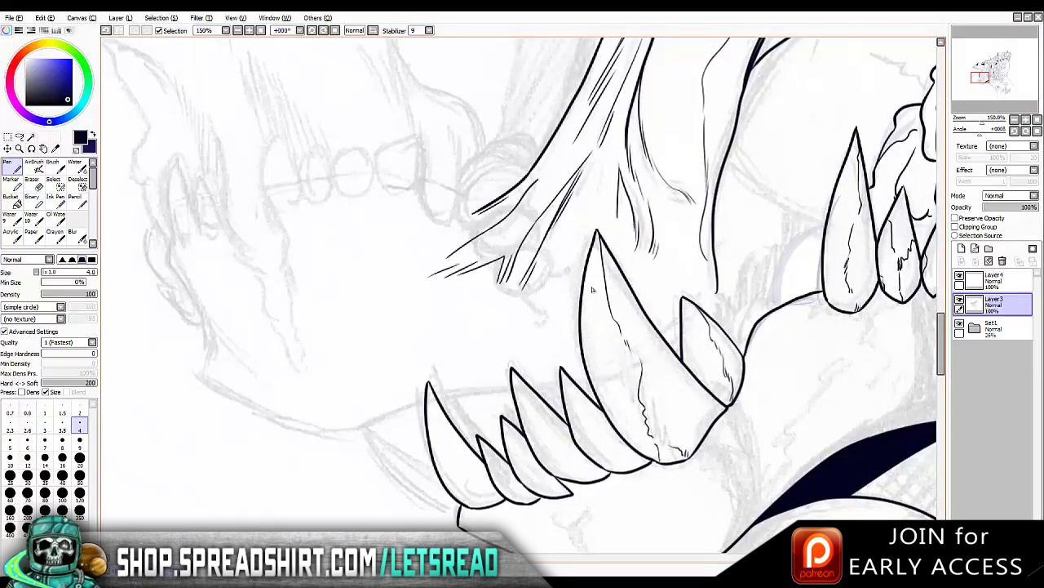
{"action": "left_click_drag", "start_coordinate": [606, 191], "coordinate": [567, 274]}
{"action": "left_click_drag", "start_coordinate": [572, 263], "coordinate": [560, 313]}
{"action": "left_click_drag", "start_coordinate": [600, 209], "coordinate": [596, 236]}
Ink the rounded outline of the melted candle top in front of the jaw strut
{"action": "key", "text": "Up"}
{"action": "key", "text": "Up"}
{"action": "key", "text": "Left"}
{"action": "key", "text": "Left"}
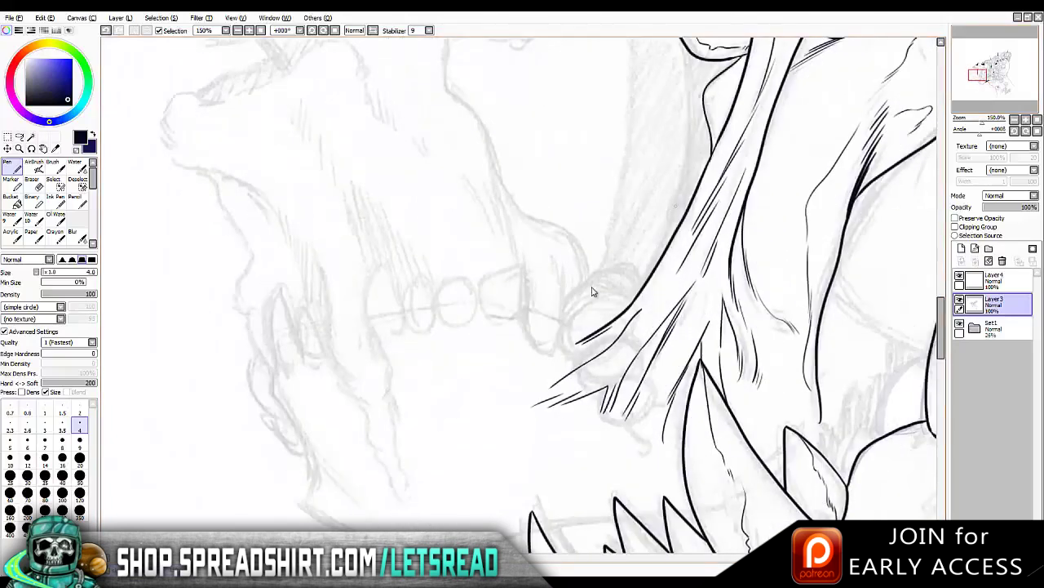
{"action": "key", "text": "Down"}
{"action": "key", "text": "Down"}
{"action": "key", "text": "Down"}
{"action": "key", "text": "h"}
{"action": "left_click_drag", "start_coordinate": [593, 200], "coordinate": [536, 262]}
{"action": "key", "text": "h"}
{"action": "mouse_move", "coordinate": [457, 195]}
{"action": "left_mouse_down"}
{"action": "mouse_move", "coordinate": [353, 271]}
{"action": "mouse_move", "coordinate": [405, 343]}
{"action": "mouse_move", "coordinate": [451, 282]}
{"action": "left_mouse_up"}
{"action": "left_click_drag", "start_coordinate": [356, 312], "coordinate": [339, 299]}
{"action": "mouse_move", "coordinate": [338, 253]}
{"action": "left_mouse_down"}
{"action": "mouse_move", "coordinate": [292, 285]}
{"action": "mouse_move", "coordinate": [349, 333]}
{"action": "left_mouse_up"}
Ink the wax drips hanging from the candle's rim and down its outer front side
{"action": "key", "text": "h"}
{"action": "left_click_drag", "start_coordinate": [690, 333], "coordinate": [654, 359]}
{"action": "key", "text": "h"}
{"action": "left_click_drag", "start_coordinate": [390, 359], "coordinate": [424, 429]}
{"action": "key", "text": "Down"}
{"action": "key", "text": "Down"}
{"action": "key", "text": "Down"}
{"action": "left_click_drag", "start_coordinate": [349, 178], "coordinate": [390, 312]}
{"action": "key", "text": "h"}
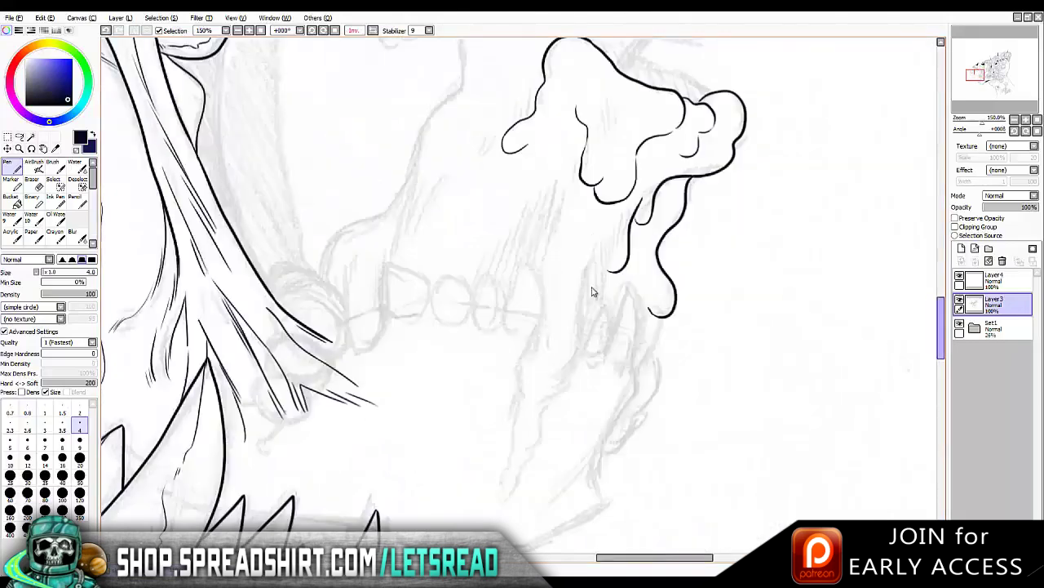
Outline the rear wax lobe beneath the skull's upper teeth and the long drip running inside it
{"action": "scroll", "coordinate": [592, 289], "scroll_direction": "up", "scroll_amount": 3}
{"action": "left_click_drag", "start_coordinate": [490, 139], "coordinate": [439, 268]}
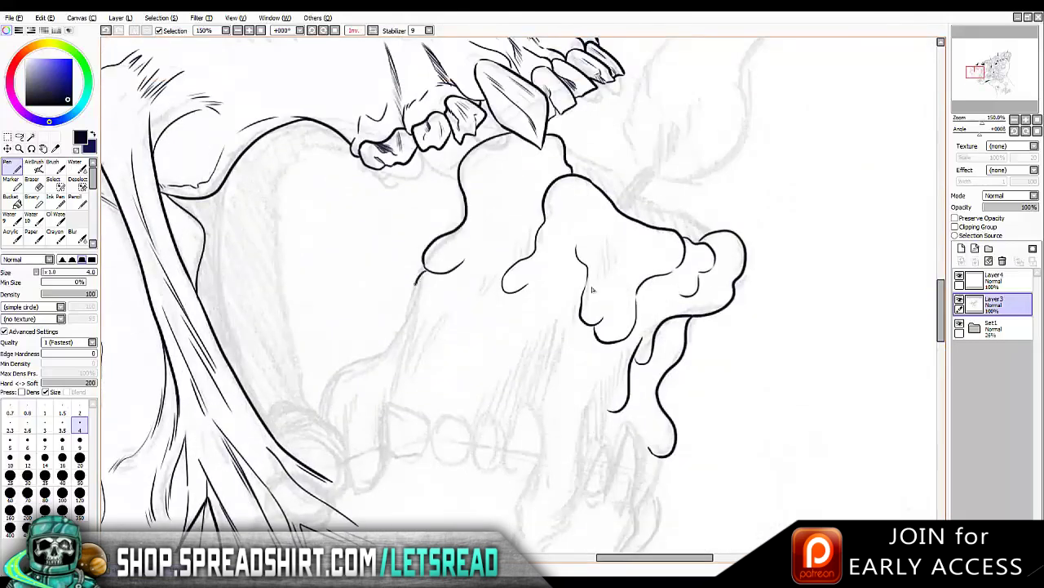
{"action": "key", "text": "h"}
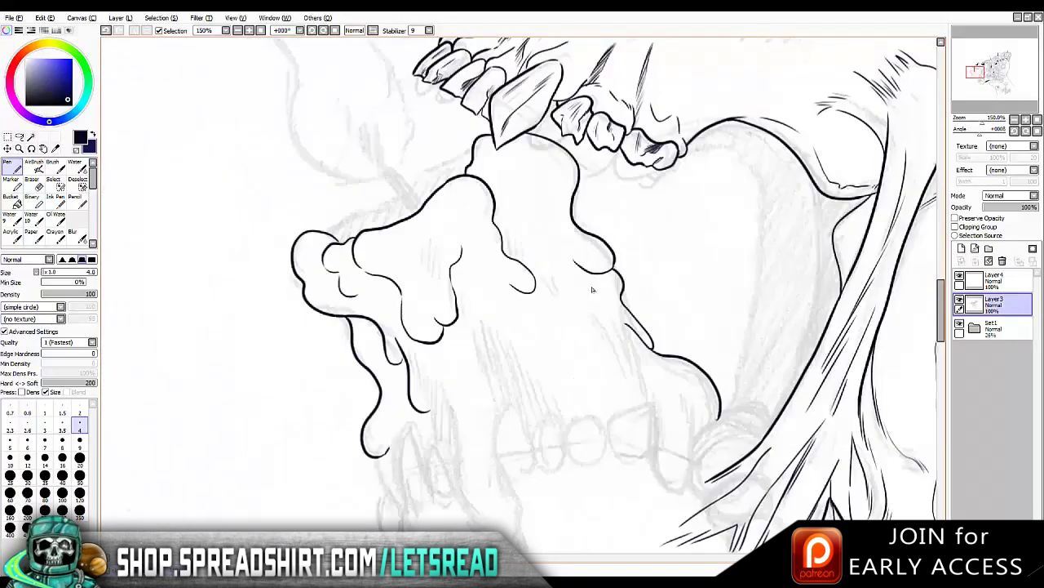
{"action": "key", "text": "h"}
{"action": "left_click_drag", "start_coordinate": [491, 245], "coordinate": [429, 322]}
{"action": "key", "text": "h"}
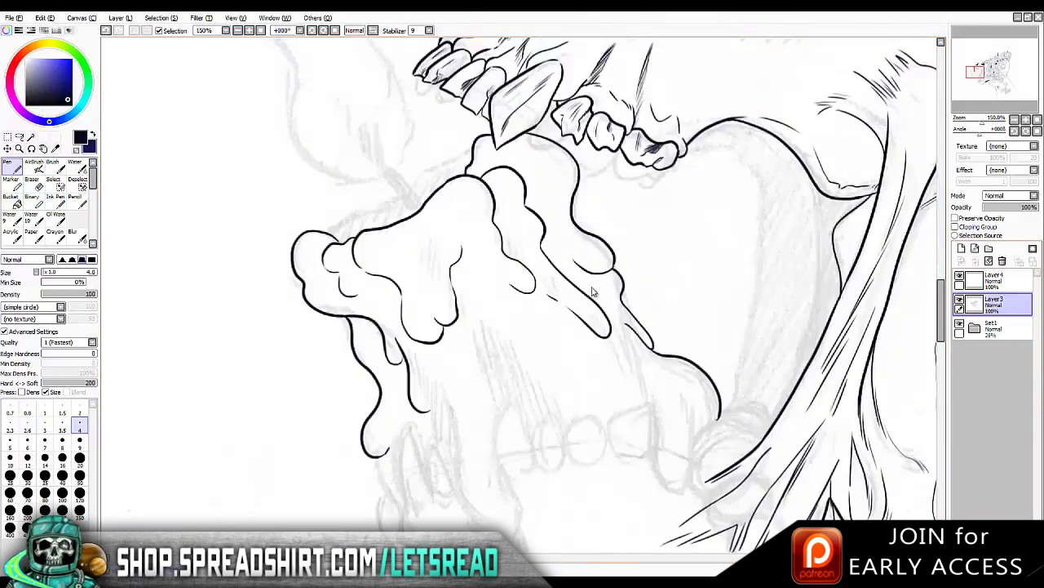
Ink the front edge of the long bumpy wax drip running down from the candle's front
{"action": "scroll", "coordinate": [592, 289], "scroll_direction": "down", "scroll_amount": 3}
{"action": "left_click_drag", "start_coordinate": [426, 230], "coordinate": [498, 418]}
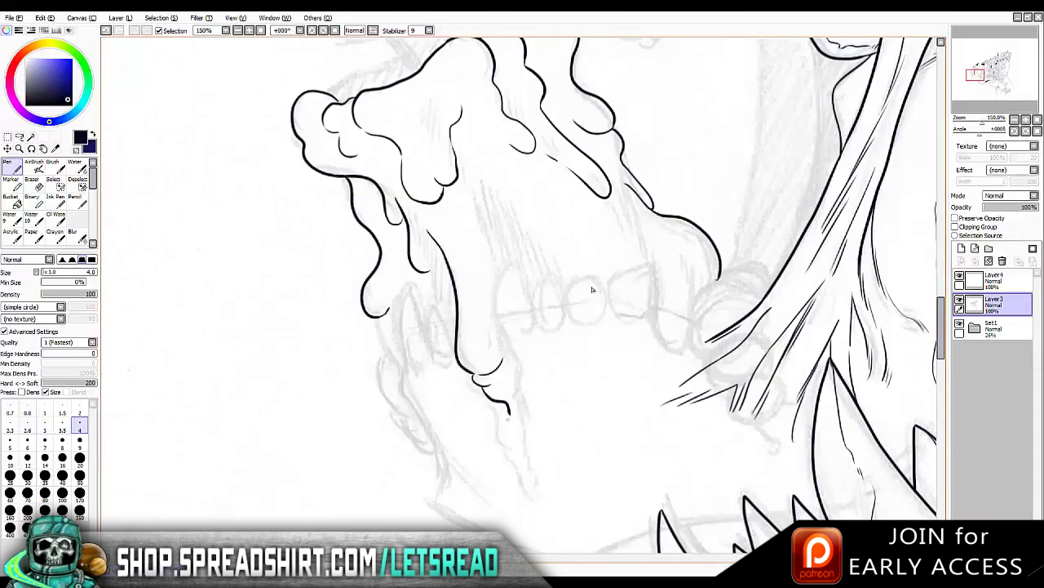
{"action": "key", "text": "h"}
{"action": "key", "text": "h"}
{"action": "scroll", "coordinate": [593, 289], "scroll_direction": "down", "scroll_amount": 3}
{"action": "left_click_drag", "start_coordinate": [478, 209], "coordinate": [510, 268]}
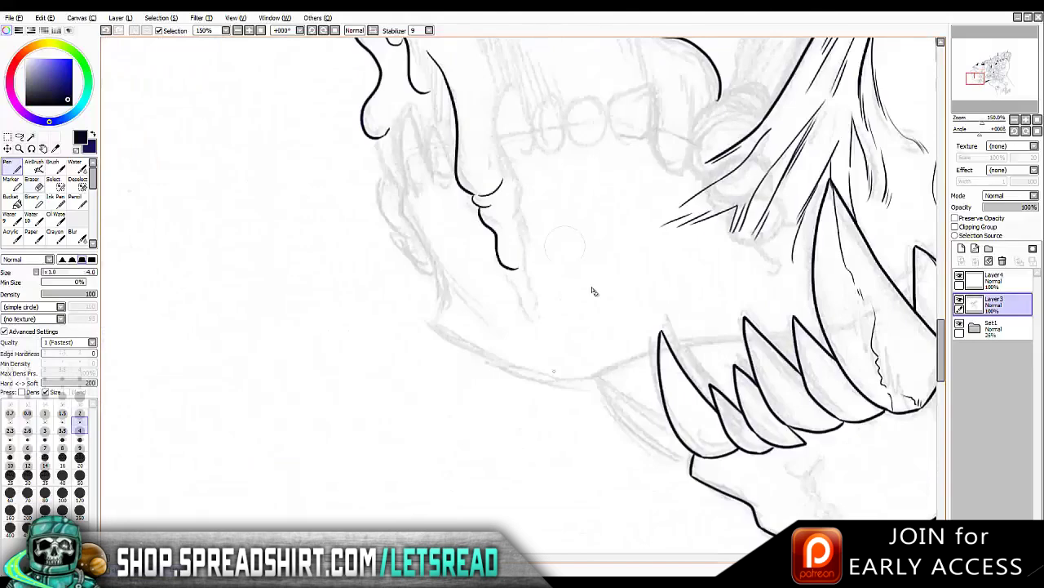
Ink the row of small back teeth beside the long wax drip, with short gum strokes beneath them
{"action": "scroll", "coordinate": [592, 289], "scroll_direction": "up", "scroll_amount": 5}
{"action": "mouse_move", "coordinate": [333, 201]}
{"action": "left_mouse_down"}
{"action": "mouse_move", "coordinate": [375, 313]}
{"action": "mouse_move", "coordinate": [369, 336]}
{"action": "left_mouse_up"}
{"action": "key", "text": "ctrl+z"}
{"action": "left_click_drag", "start_coordinate": [364, 299], "coordinate": [370, 371]}
{"action": "mouse_move", "coordinate": [370, 296]}
{"action": "left_mouse_down"}
{"action": "mouse_move", "coordinate": [403, 355]}
{"action": "mouse_move", "coordinate": [441, 342]}
{"action": "mouse_move", "coordinate": [407, 354]}
{"action": "mouse_move", "coordinate": [421, 367]}
{"action": "left_mouse_up"}
{"action": "key", "text": "ctrl+z"}
{"action": "key", "text": "ctrl+z"}
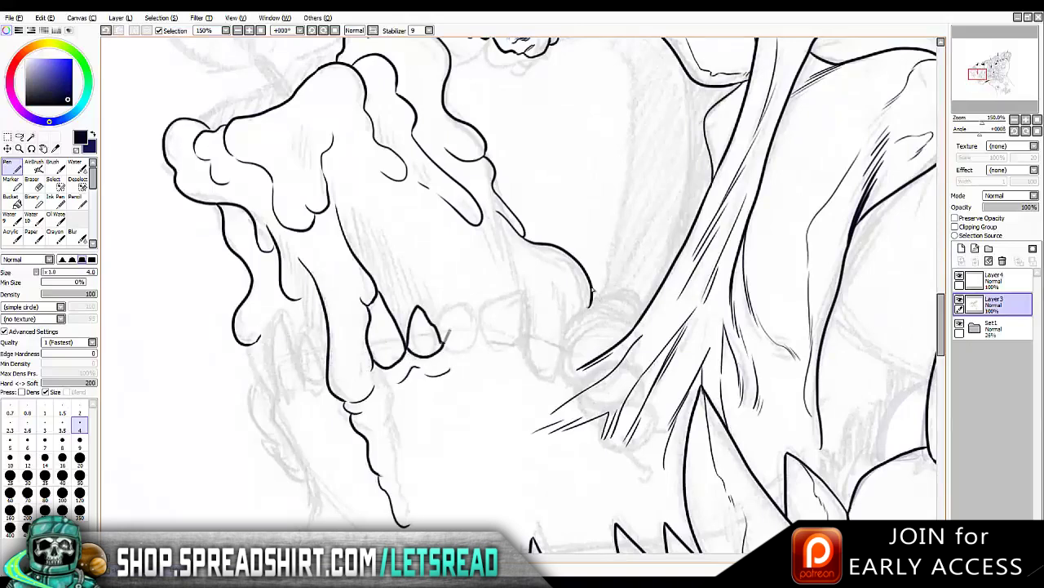
{"action": "key", "text": "h"}
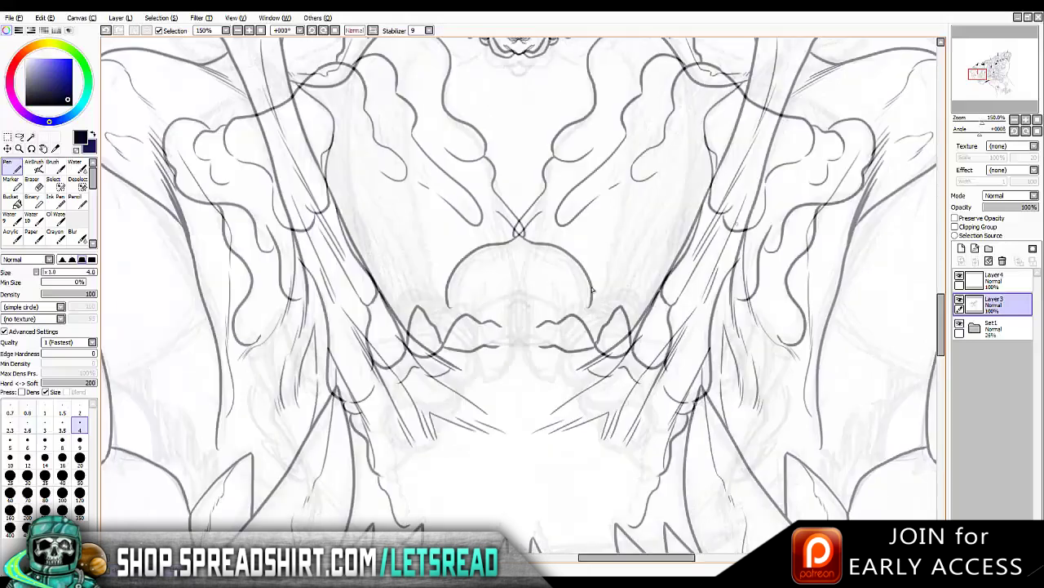
{"action": "key", "text": "ctrl+z"}
{"action": "left_click_drag", "start_coordinate": [445, 369], "coordinate": [492, 372]}
Ink the small front teeth beside the long wax drip and the jaw edge descending below them
{"action": "scroll", "coordinate": [593, 290], "scroll_direction": "down", "scroll_amount": 3}
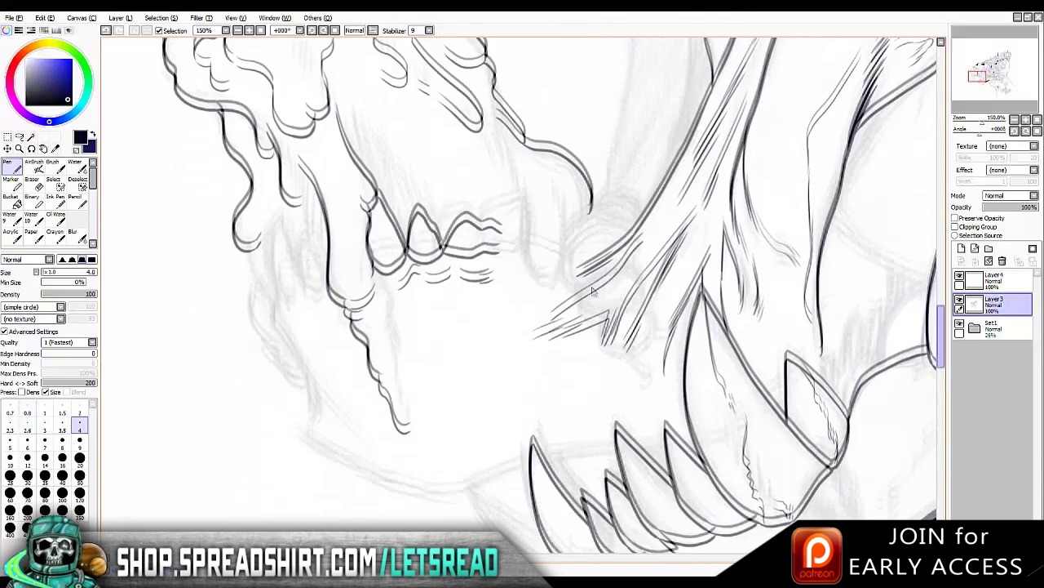
{"action": "mouse_move", "coordinate": [304, 257]}
{"action": "left_mouse_down"}
{"action": "mouse_move", "coordinate": [325, 263]}
{"action": "mouse_move", "coordinate": [266, 279]}
{"action": "mouse_move", "coordinate": [269, 308]}
{"action": "left_mouse_up"}
{"action": "key", "text": "ctrl+z"}
{"action": "key", "text": "ctrl+z"}
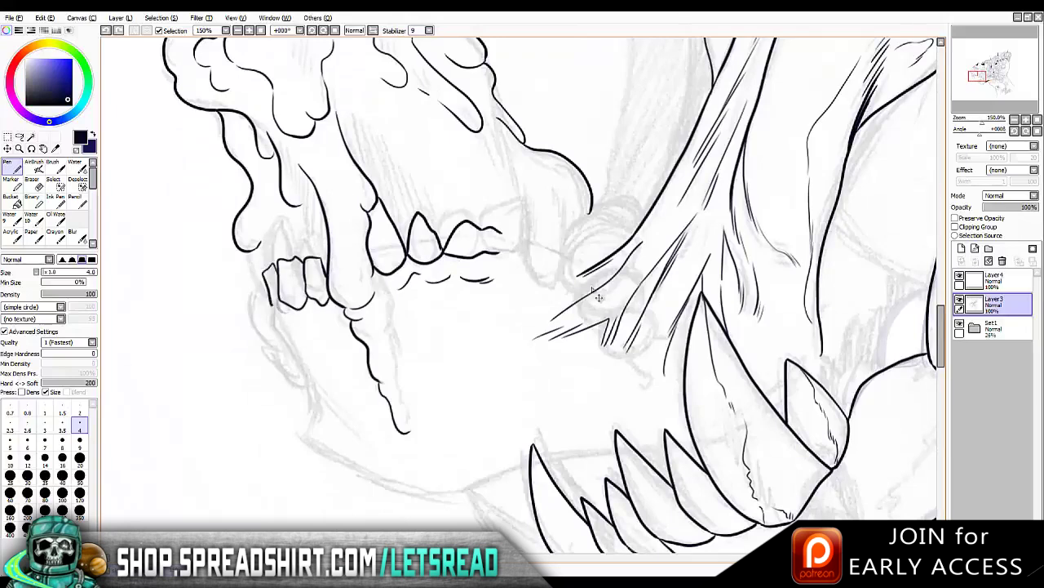
{"action": "key", "text": "h"}
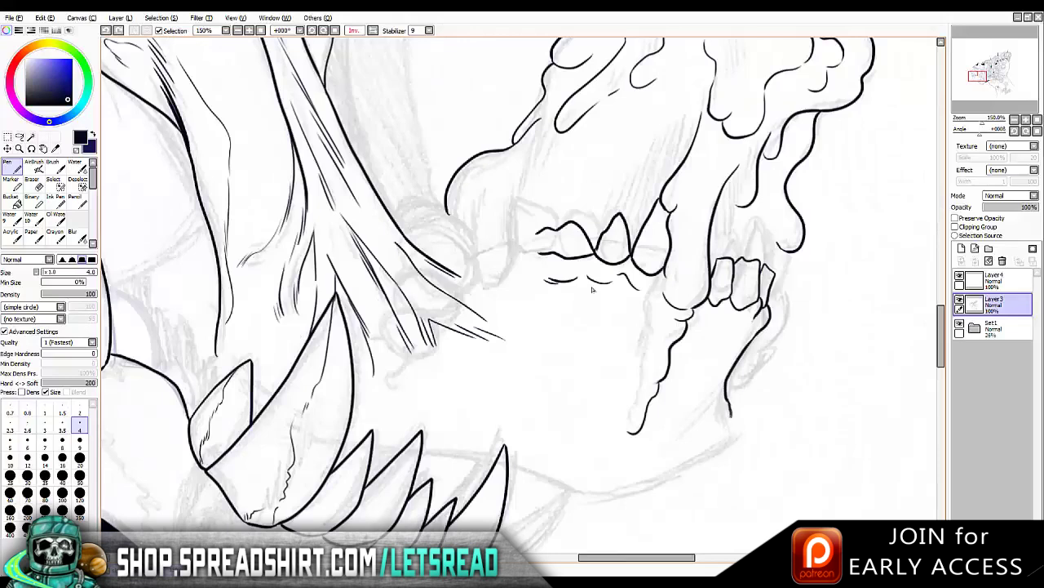
{"action": "key", "text": "h"}
{"action": "key", "text": "ctrl+z"}
Ink the wax running down the outer side of the front teeth and jaw, and close the long drip's rear edge
{"action": "mouse_move", "coordinate": [253, 250]}
{"action": "left_mouse_down"}
{"action": "mouse_move", "coordinate": [246, 281]}
{"action": "mouse_move", "coordinate": [257, 314]}
{"action": "mouse_move", "coordinate": [313, 398]}
{"action": "left_mouse_up"}
{"action": "mouse_move", "coordinate": [297, 219]}
{"action": "left_mouse_down"}
{"action": "mouse_move", "coordinate": [271, 261]}
{"action": "mouse_move", "coordinate": [300, 259]}
{"action": "left_mouse_up"}
{"action": "key", "text": "ctrl+z"}
{"action": "mouse_move", "coordinate": [394, 283]}
{"action": "left_mouse_down"}
{"action": "mouse_move", "coordinate": [382, 321]}
{"action": "mouse_move", "coordinate": [400, 352]}
{"action": "mouse_move", "coordinate": [413, 431]}
{"action": "left_mouse_up"}
{"action": "key", "text": "ctrl+z"}
Ink the rounded wax drips at the rear end of the small tooth row, up against the jaw strut
{"action": "left_click_drag", "start_coordinate": [594, 289], "coordinate": [495, 367]}
{"action": "mouse_move", "coordinate": [378, 211]}
{"action": "left_mouse_down"}
{"action": "mouse_move", "coordinate": [420, 340]}
{"action": "mouse_move", "coordinate": [462, 269]}
{"action": "left_mouse_up"}
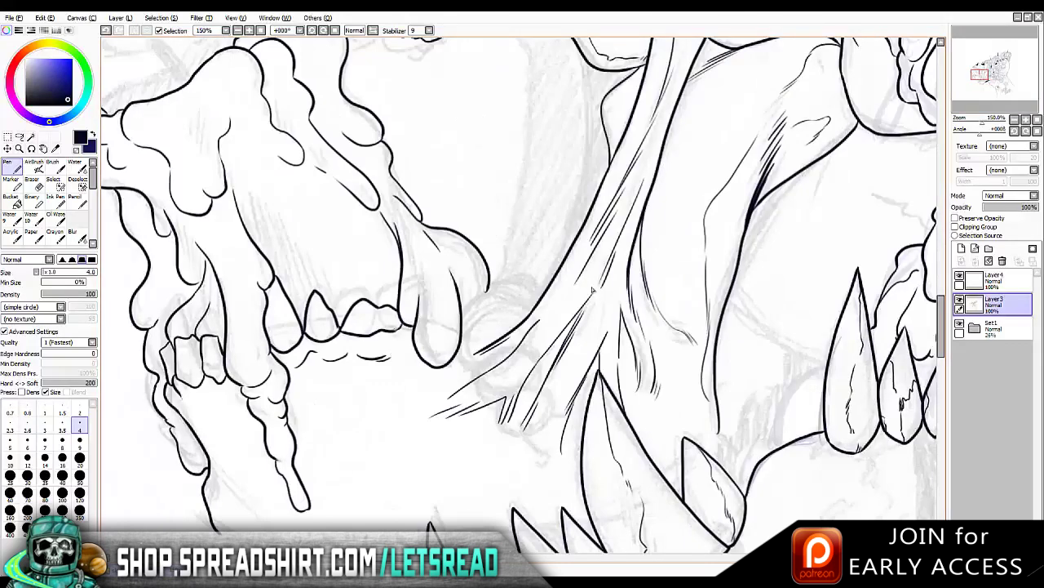
{"action": "mouse_move", "coordinate": [490, 282]}
{"action": "left_mouse_down"}
{"action": "mouse_move", "coordinate": [500, 334]}
{"action": "mouse_move", "coordinate": [502, 325]}
{"action": "mouse_move", "coordinate": [549, 346]}
{"action": "left_mouse_up"}
{"action": "key", "text": "ctrl+z"}
{"action": "key", "text": "h"}
{"action": "key", "text": "h"}
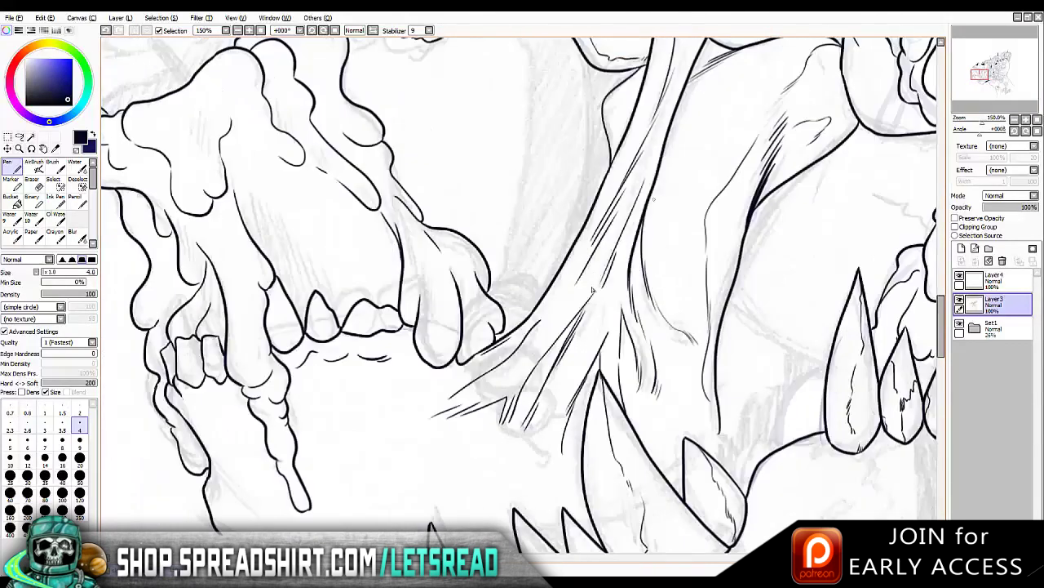
{"action": "left_click_drag", "start_coordinate": [491, 280], "coordinate": [536, 300]}
{"action": "key", "text": "ctrl+z"}
{"action": "left_click_drag", "start_coordinate": [482, 251], "coordinate": [502, 302]}
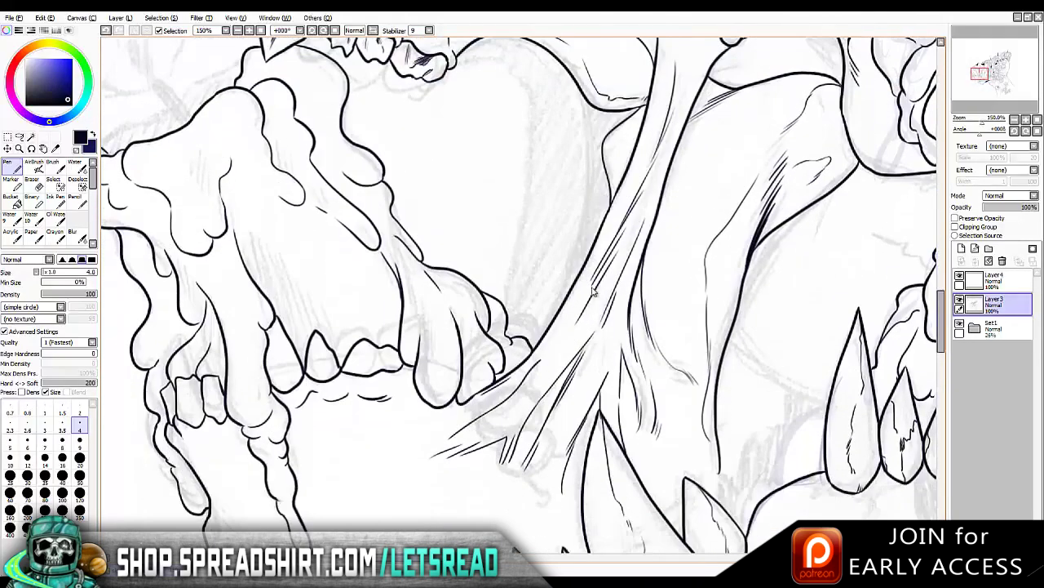
Hatch a small dark hollow on the upper front of the candle wax with the size 2 pen
{"action": "key", "text": "bracketleft"}
{"action": "key", "text": "bracketleft"}
{"action": "key", "text": "bracketleft"}
{"action": "key", "text": "bracketleft"}
{"action": "key", "text": "bracketleft"}
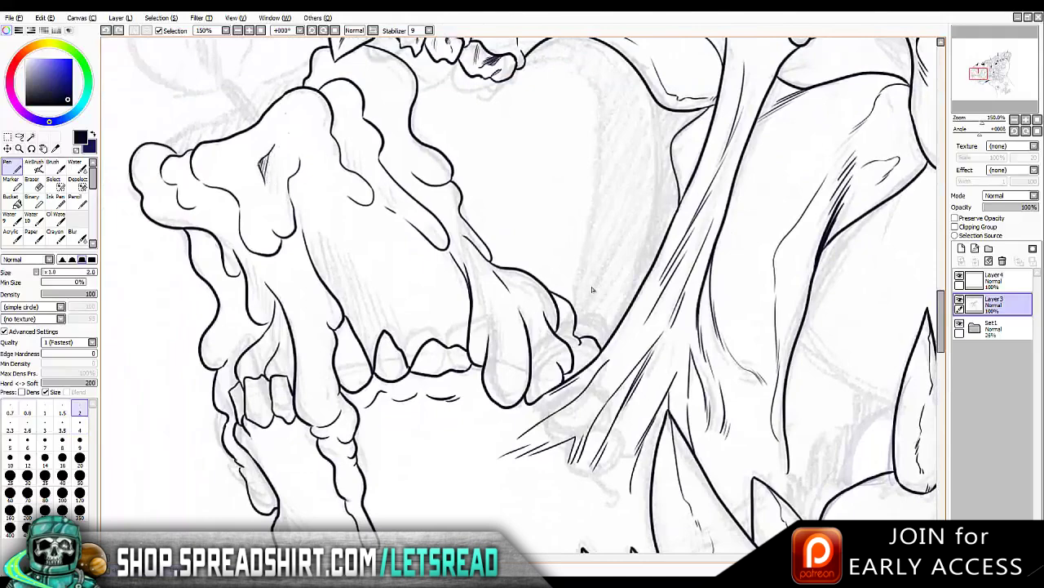
{"action": "key", "text": "ctrl+z"}
{"action": "key", "text": "ctrl+y"}
{"action": "key", "text": "ctrl+z"}
{"action": "key", "text": "ctrl+y"}
Ink drooping wax folds and fine contours on the candle's side above the small back teeth
{"action": "key", "text": "h"}
{"action": "key", "text": "h"}
{"action": "key", "text": "h"}
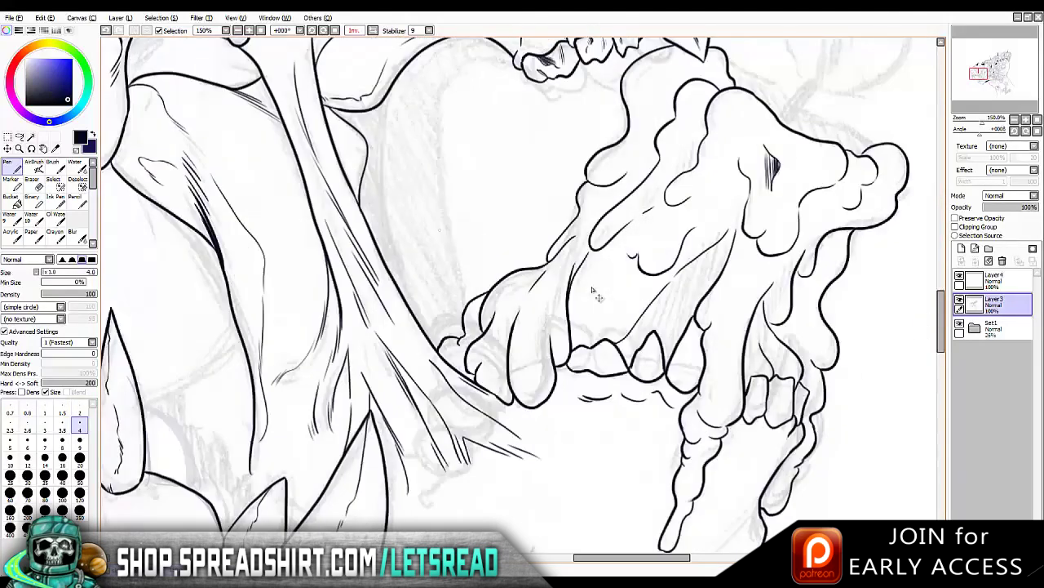
{"action": "key", "text": "h"}
{"action": "key", "text": "h"}
{"action": "key", "text": "h"}
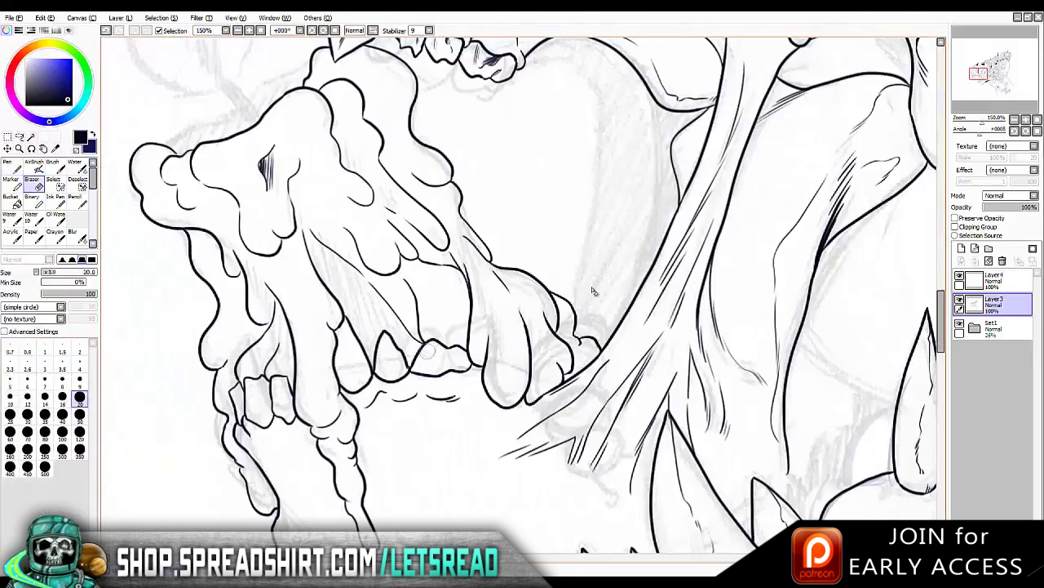
Outline the inner edge of the mouth opening behind the upper teeth and fill the gap before the strut dark navy
{"action": "scroll", "coordinate": [593, 292], "scroll_direction": "up", "scroll_amount": 3}
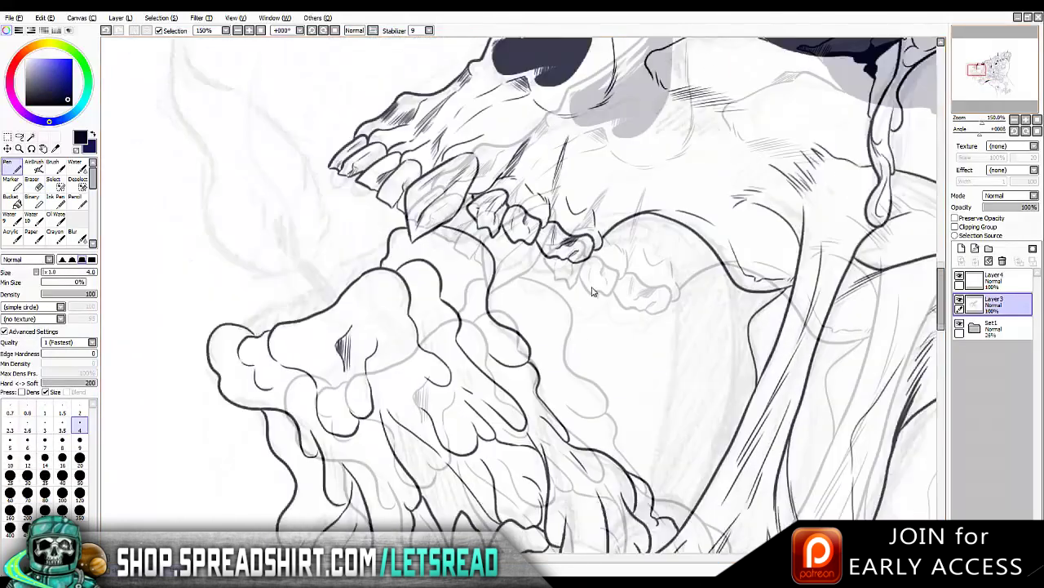
{"action": "key", "text": "h"}
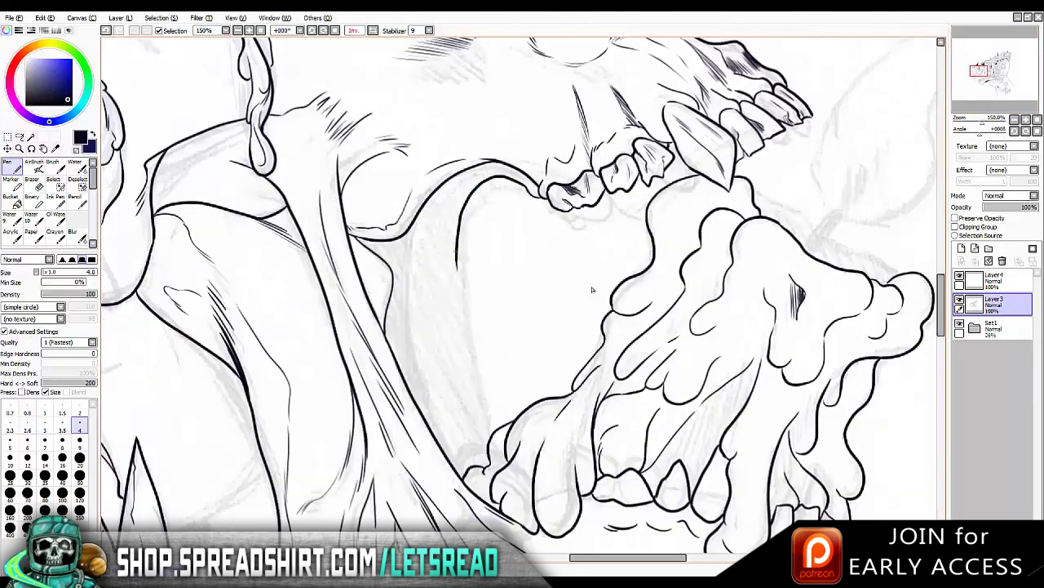
{"action": "key", "text": "h"}
{"action": "left_click", "coordinate": [593, 289]}
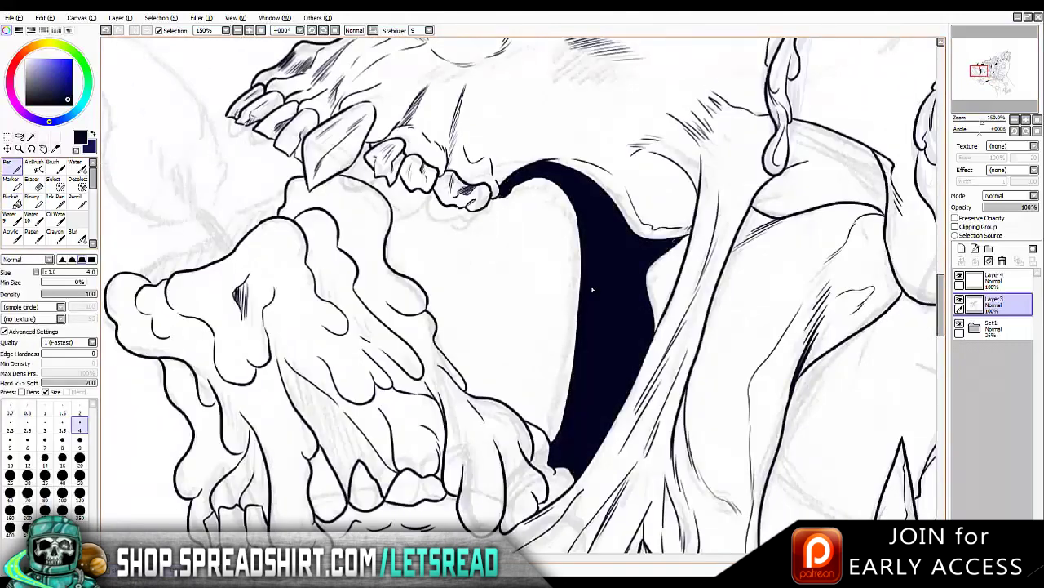
Ink the candle's wick on Layer4 as a thick slanted line rising from the wax top
{"action": "left_click_drag", "start_coordinate": [592, 290], "coordinate": [772, 371]}
{"action": "left_click", "coordinate": [994, 279]}
{"action": "left_click_drag", "start_coordinate": [372, 271], "coordinate": [410, 331]}
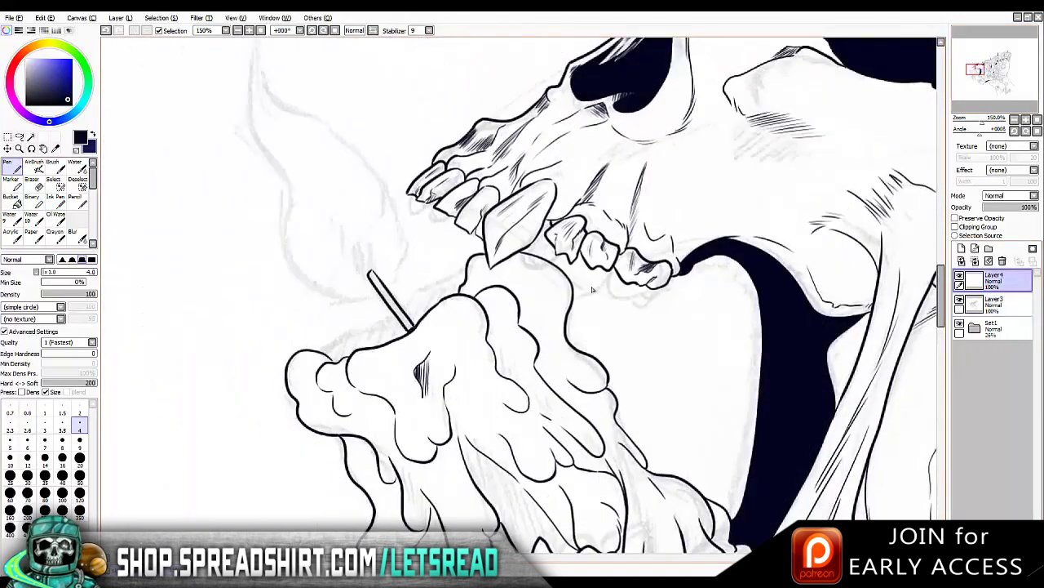
{"action": "left_click_drag", "start_coordinate": [372, 271], "coordinate": [410, 330]}
Ink the candle's far wax rim behind the wick on Layer3, and switch to the eraser on Layer4
{"action": "left_click", "coordinate": [994, 303]}
{"action": "left_click_drag", "start_coordinate": [465, 268], "coordinate": [318, 352]}
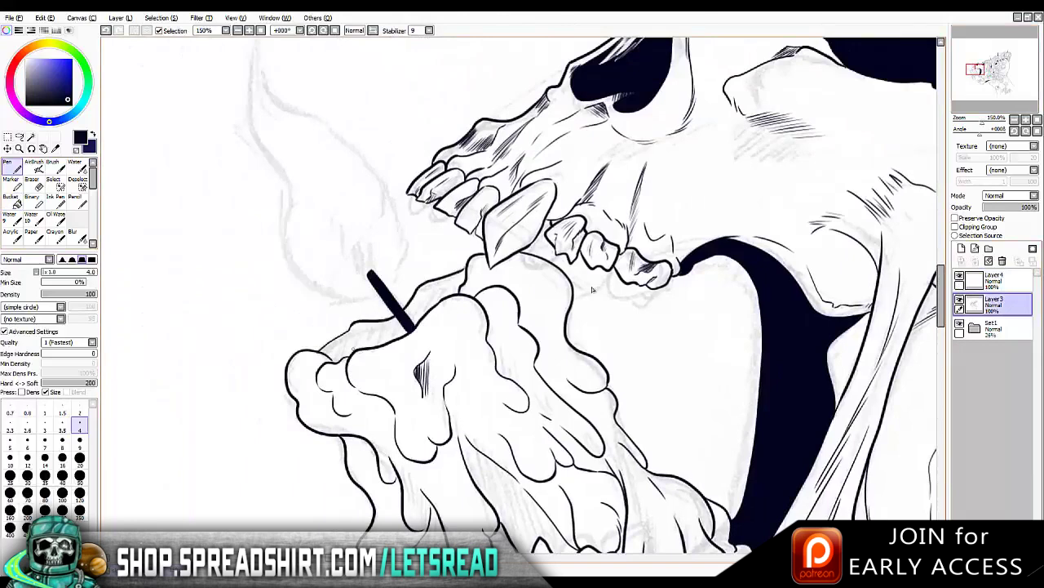
{"action": "left_click_drag", "start_coordinate": [333, 213], "coordinate": [363, 269]}
{"action": "key", "text": "e"}
{"action": "left_click", "coordinate": [994, 279]}
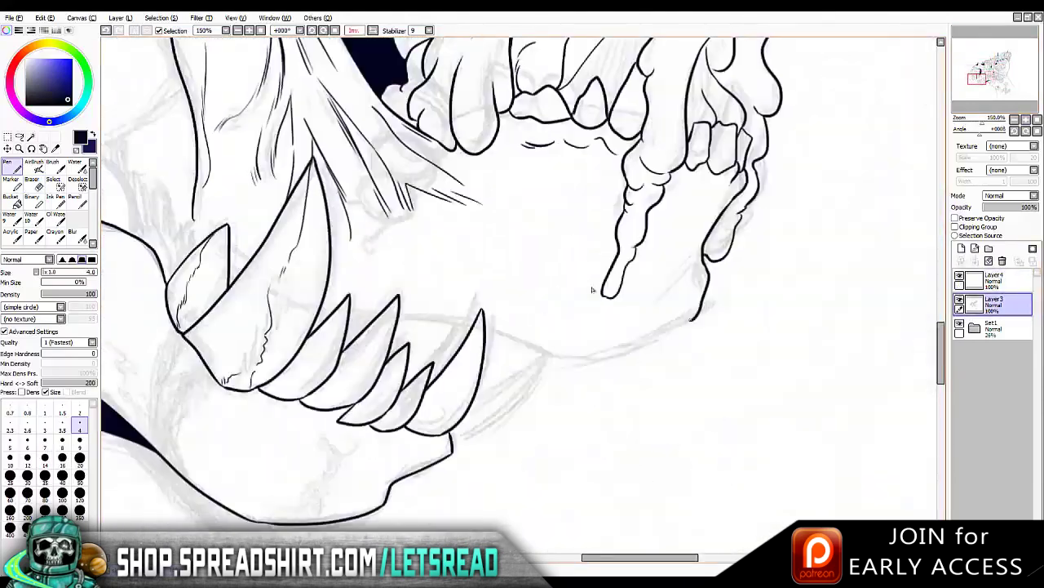
Extend the small jaw's lower edge behind the row of lower fangs and ink the fleshy edge behind the small fang
{"action": "key", "text": "h"}
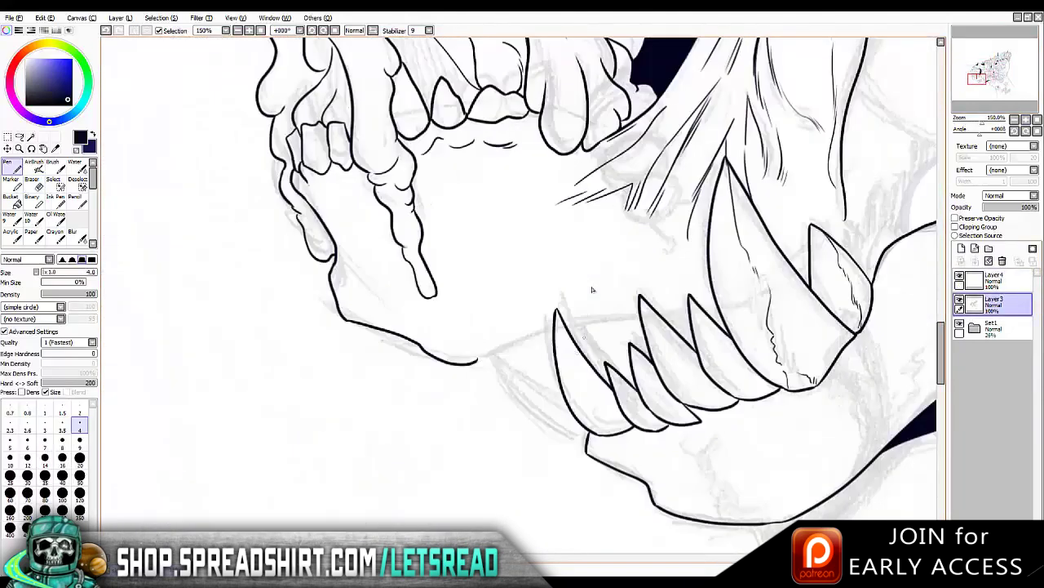
{"action": "mouse_move", "coordinate": [461, 365]}
{"action": "left_mouse_down"}
{"action": "mouse_move", "coordinate": [553, 335]}
{"action": "mouse_move", "coordinate": [682, 317]}
{"action": "left_mouse_up"}
{"action": "left_click_drag", "start_coordinate": [592, 290], "coordinate": [407, 416]}
{"action": "left_click_drag", "start_coordinate": [542, 306], "coordinate": [447, 418]}
{"action": "key", "text": "ctrl+z"}
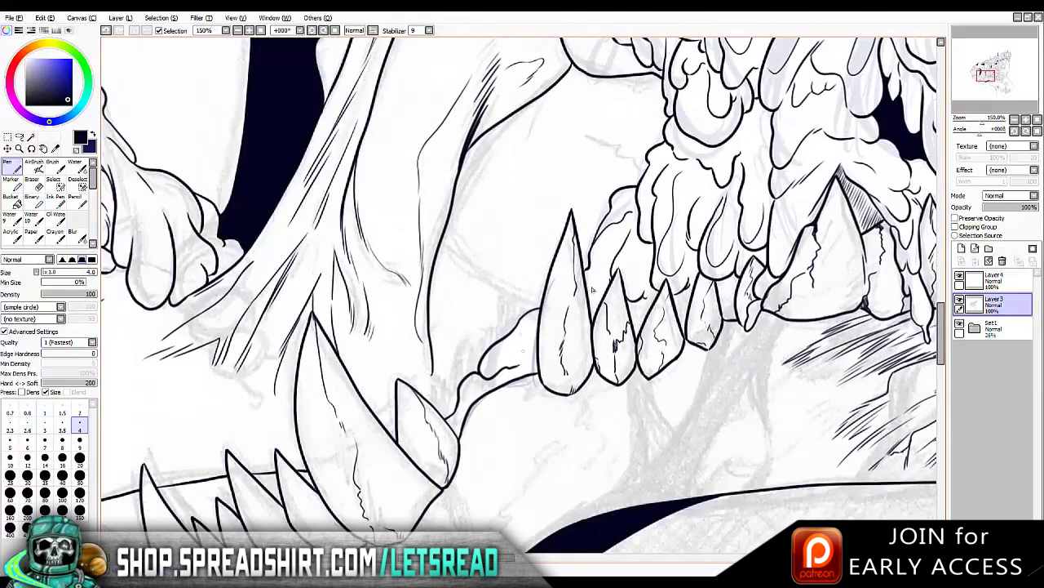
Ink the curved edge from the rear jaw section to the front tooth and continue the jaw edge to the small fang
{"action": "left_click_drag", "start_coordinate": [441, 241], "coordinate": [541, 302]}
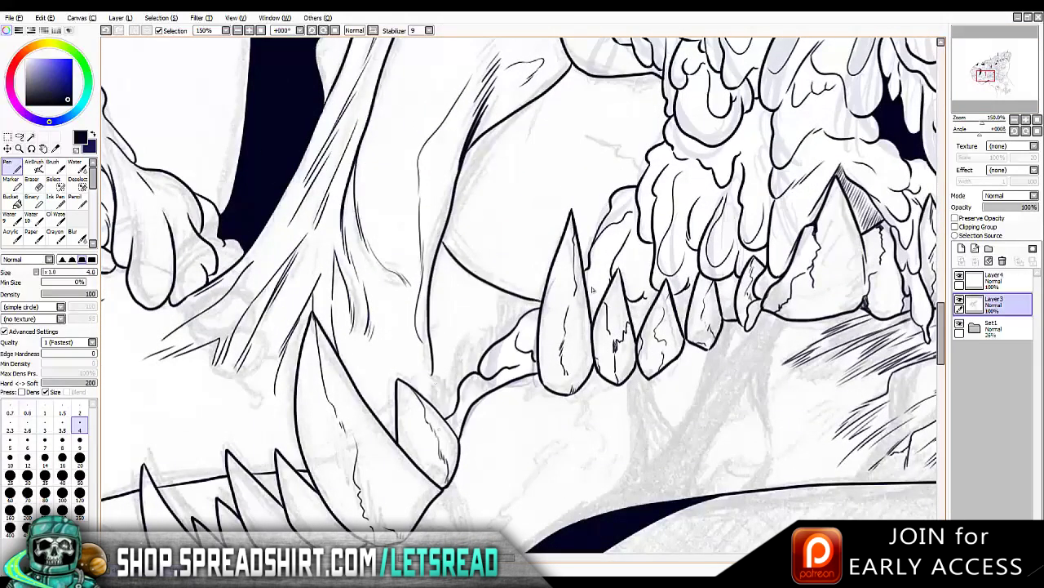
{"action": "left_click_drag", "start_coordinate": [439, 360], "coordinate": [431, 411]}
{"action": "key", "text": "ctrl+z"}
{"action": "left_click_drag", "start_coordinate": [434, 366], "coordinate": [441, 416]}
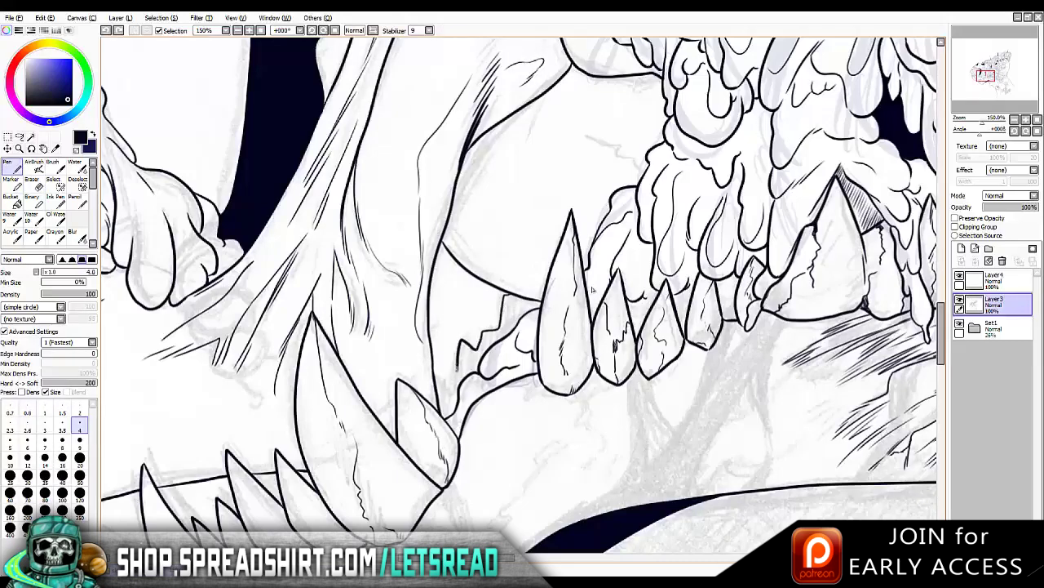
Fill the jagged gap between the jaw strut and the row of fangs with solid dark navy on Layer3
{"action": "key", "text": "b"}
{"action": "left_click", "coordinate": [514, 314]}
{"action": "key", "text": "n"}
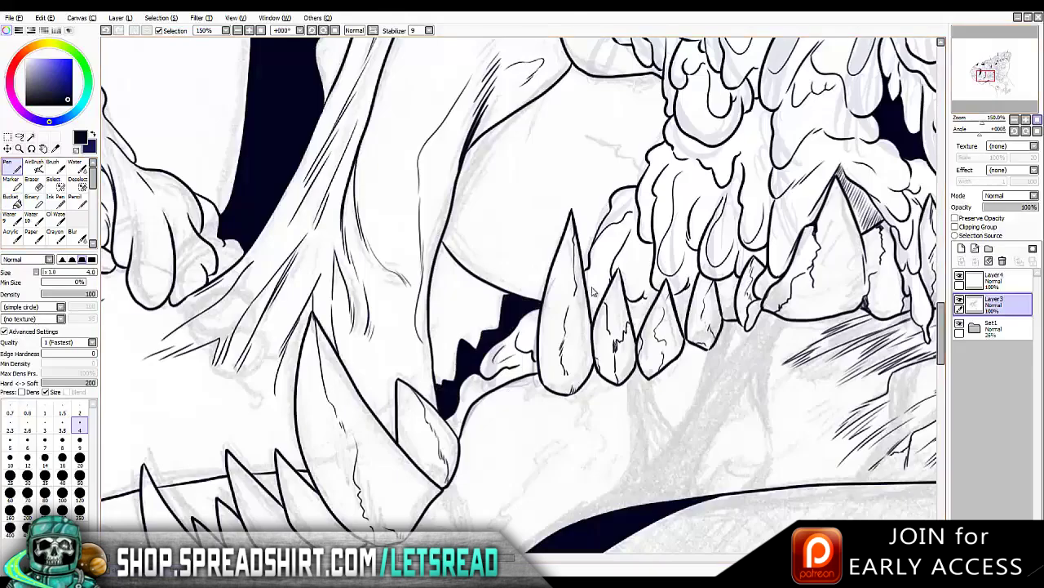
Set the pen size to 2 and ink a fine jagged crack on the smooth cheek area beside the wax above the row of fangs
{"action": "scroll", "coordinate": [593, 292], "scroll_direction": "down", "scroll_amount": 4}
{"action": "scroll", "coordinate": [593, 291], "scroll_direction": "up", "scroll_amount": 2}
{"action": "key", "text": "bracketleft"}
{"action": "key", "text": "bracketleft"}
{"action": "key", "text": "bracketleft"}
{"action": "key", "text": "bracketleft"}
{"action": "key", "text": "bracketleft"}
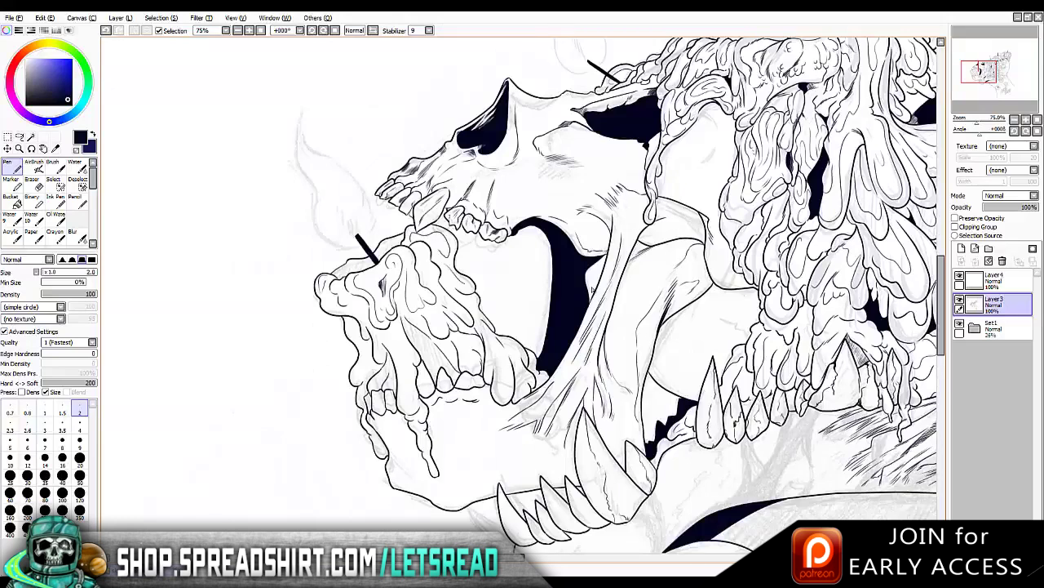
{"action": "key", "text": "h"}
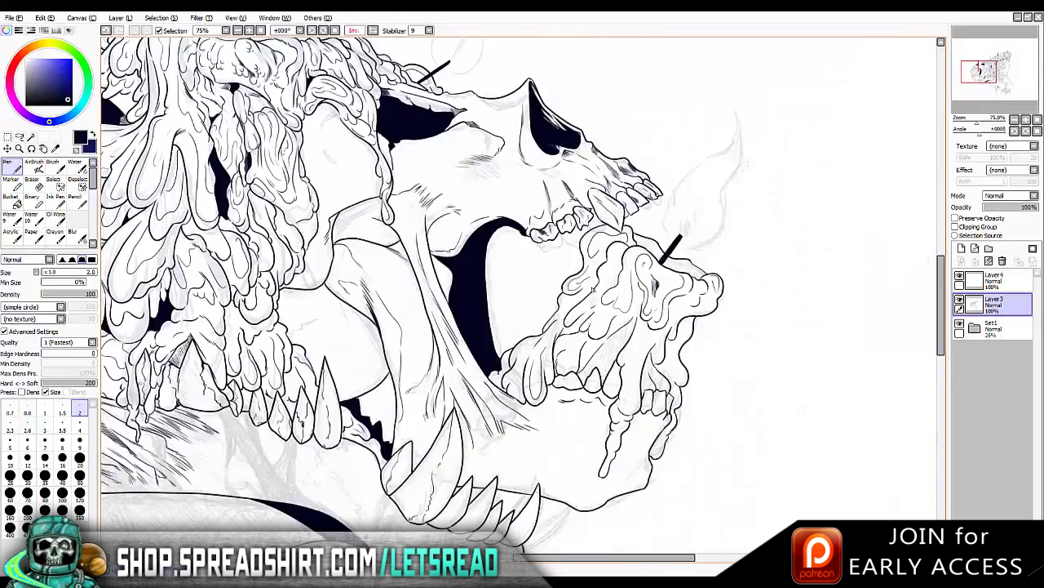
{"action": "key", "text": "h"}
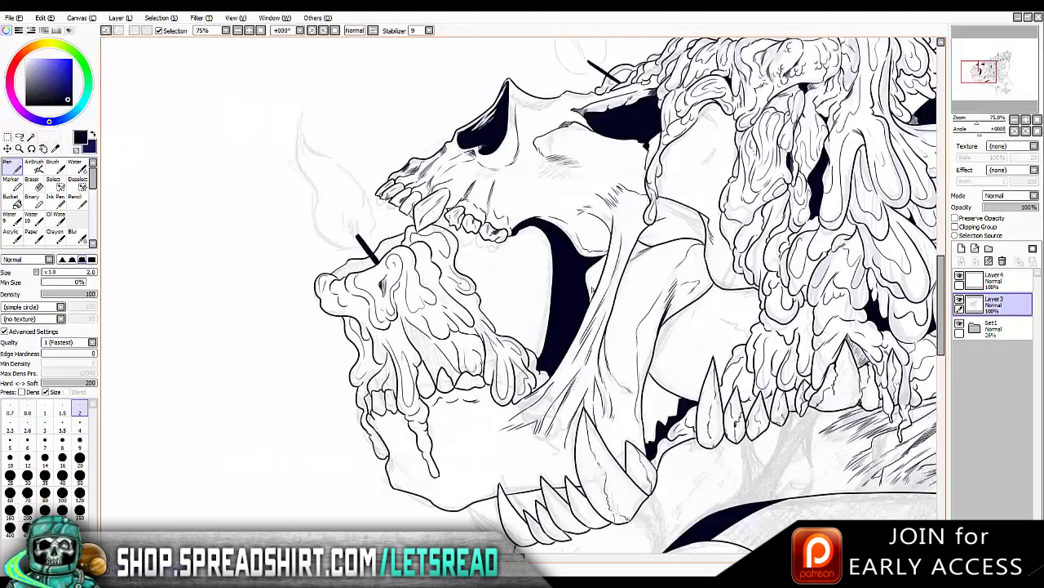
{"action": "scroll", "coordinate": [593, 289], "scroll_direction": "down", "scroll_amount": 3}
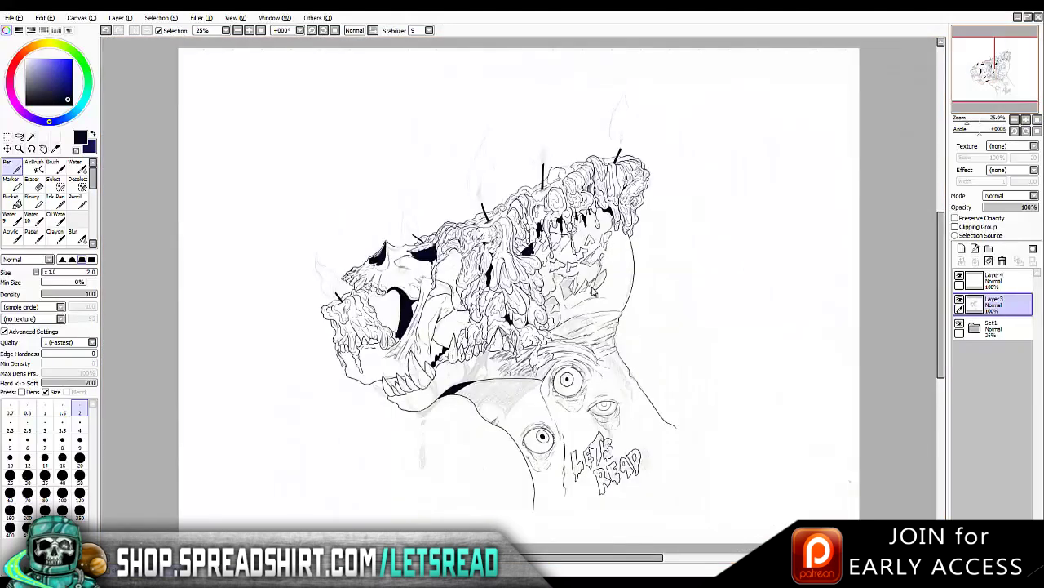
{"action": "scroll", "coordinate": [594, 290], "scroll_direction": "up", "scroll_amount": 4}
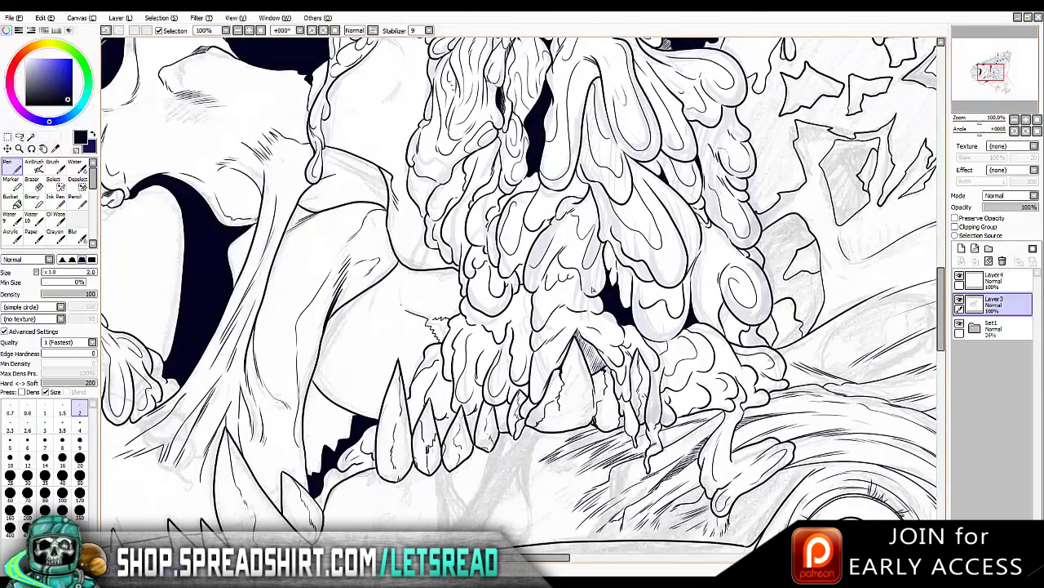
{"action": "left_click_drag", "start_coordinate": [593, 290], "coordinate": [498, 292]}
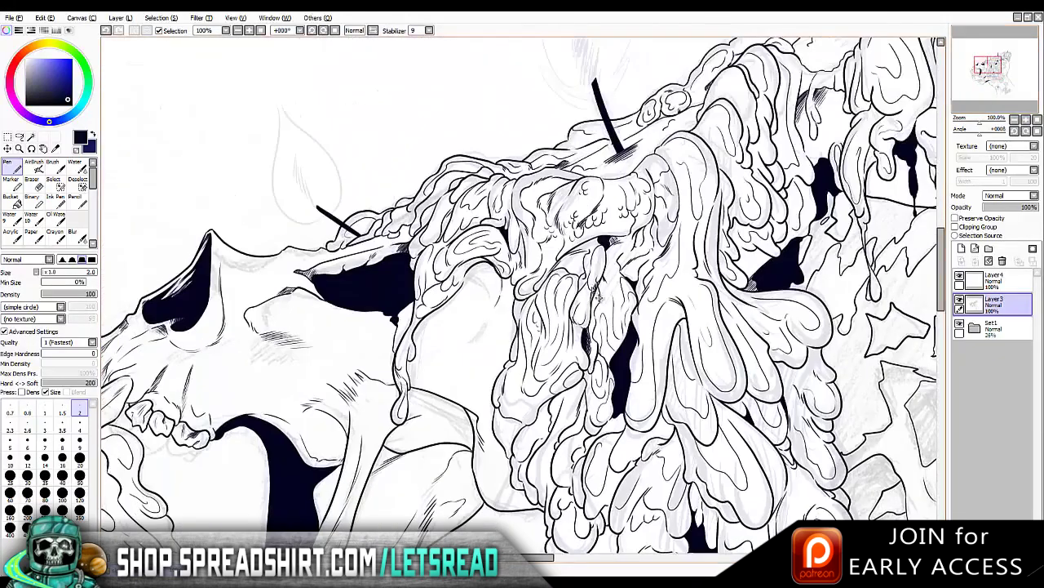
Ink thin crack lines on the small lower jaw's row of fangs and on the teeth beneath the candle wax
{"action": "scroll", "coordinate": [600, 299], "scroll_direction": "down", "scroll_amount": 10}
{"action": "scroll", "coordinate": [594, 292], "scroll_direction": "down", "scroll_amount": 5}
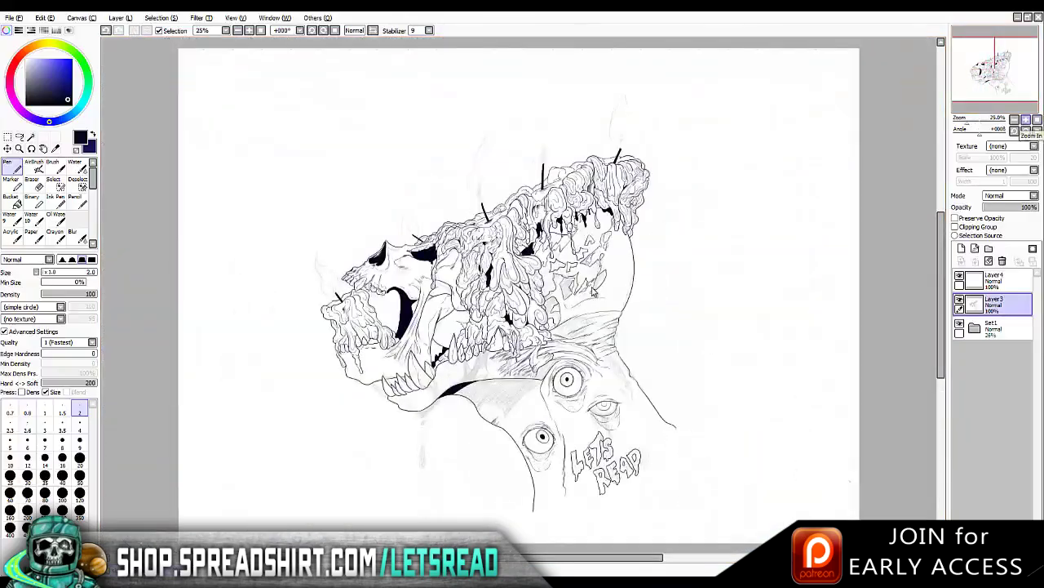
{"action": "scroll", "coordinate": [593, 292], "scroll_direction": "up", "scroll_amount": 5}
{"action": "left_click_drag", "start_coordinate": [453, 286], "coordinate": [467, 330]}
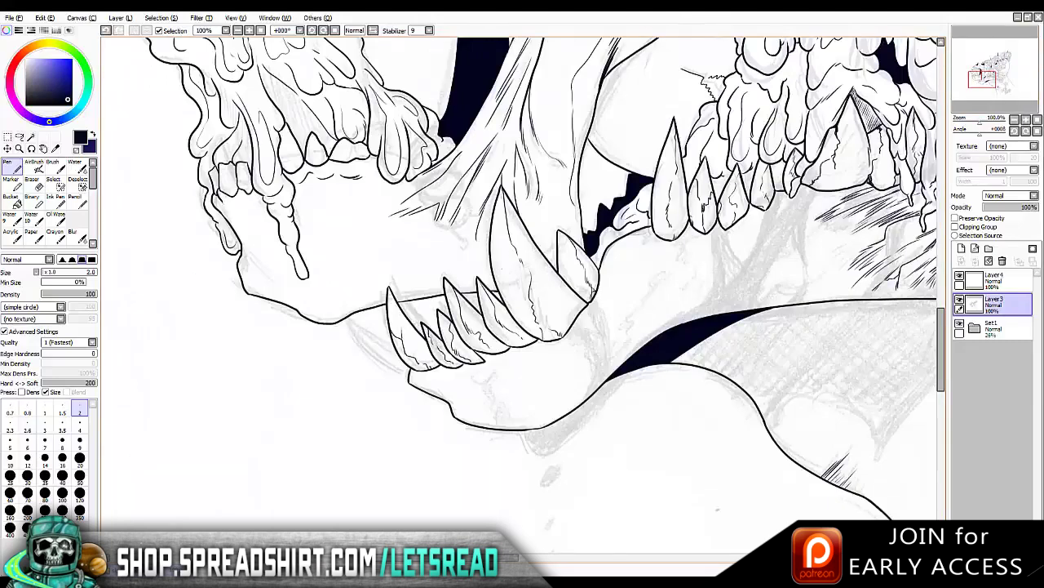
{"action": "scroll", "coordinate": [593, 292], "scroll_direction": "up", "scroll_amount": 5}
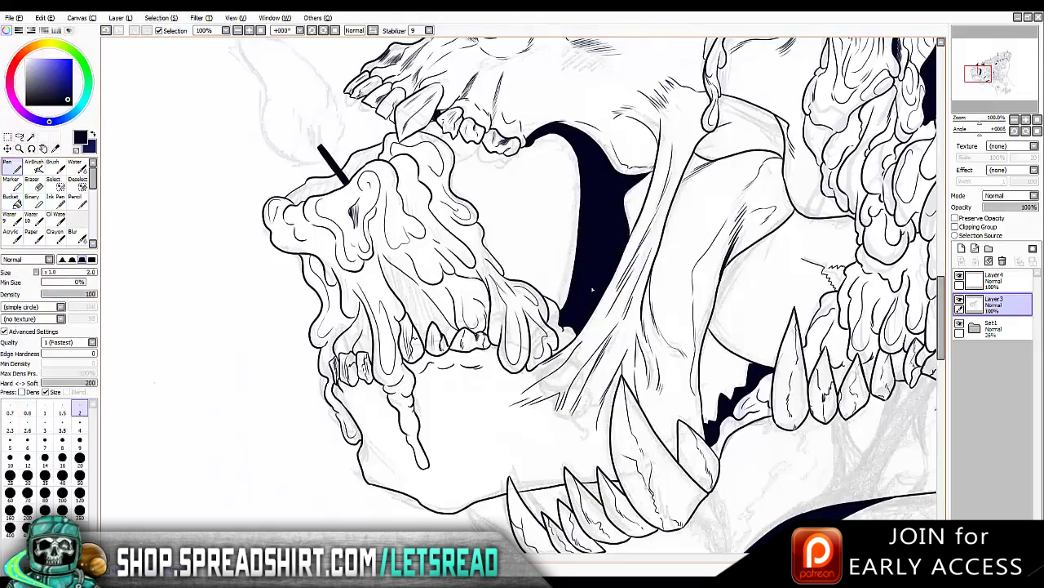
{"action": "scroll", "coordinate": [592, 292], "scroll_direction": "up", "scroll_amount": 3}
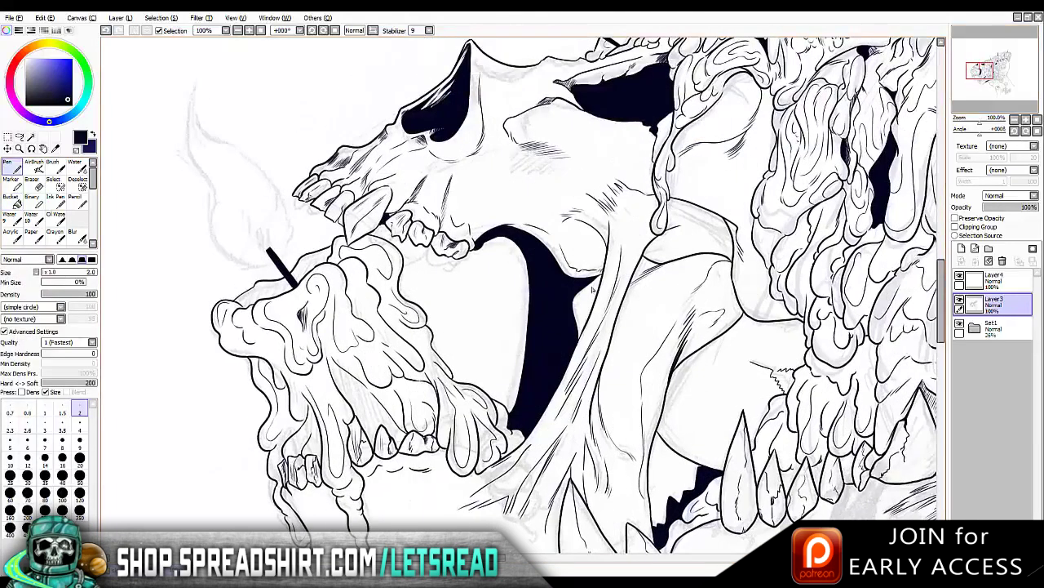
Ink thin jagged contour lines on the jaw surface between the rear small fang and the dark gap below the jaw
{"action": "scroll", "coordinate": [593, 290], "scroll_direction": "down", "scroll_amount": 4}
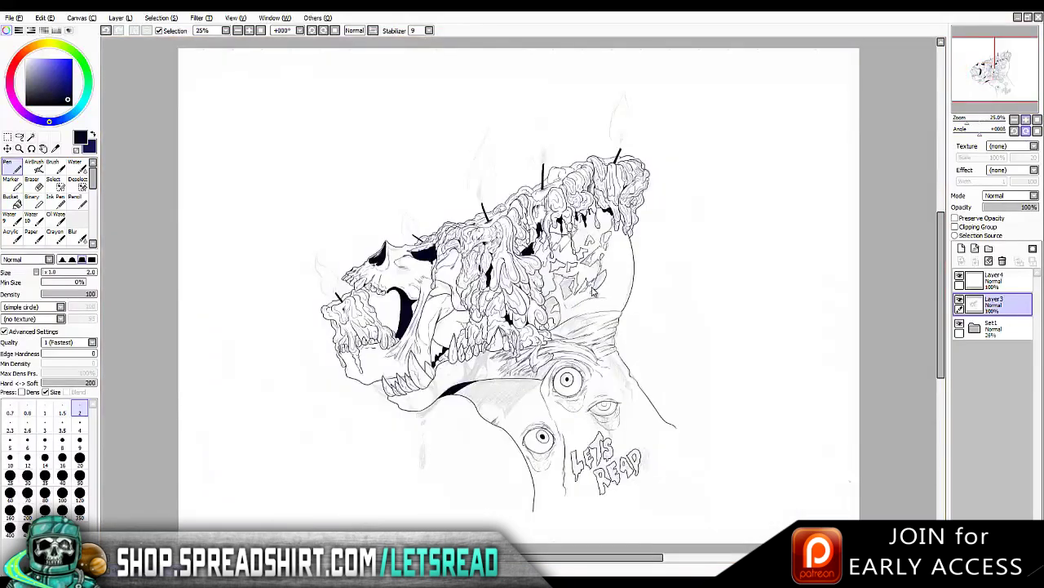
{"action": "scroll", "coordinate": [593, 290], "scroll_direction": "up", "scroll_amount": 1}
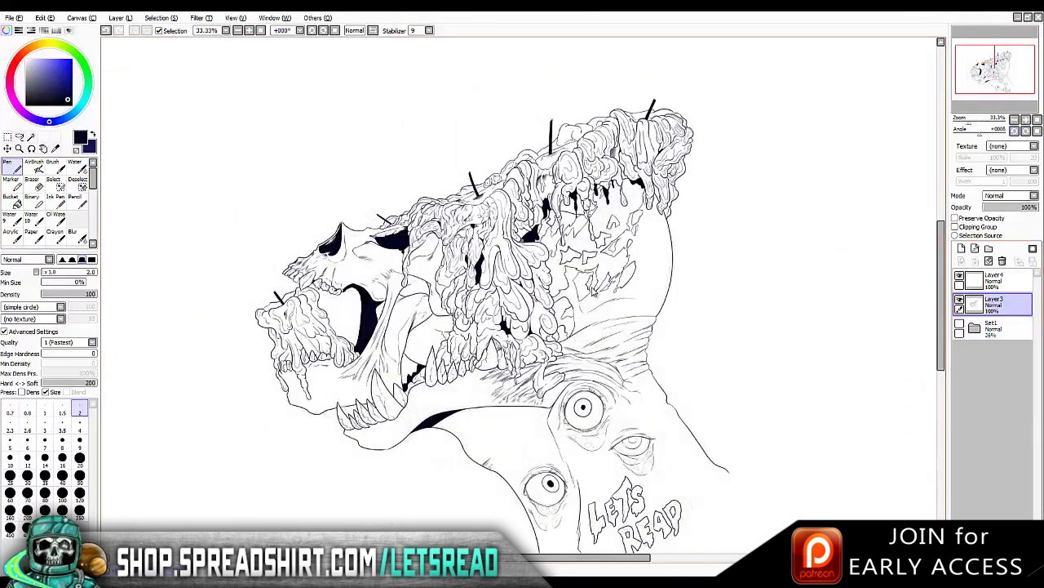
{"action": "scroll", "coordinate": [593, 290], "scroll_direction": "up", "scroll_amount": 3}
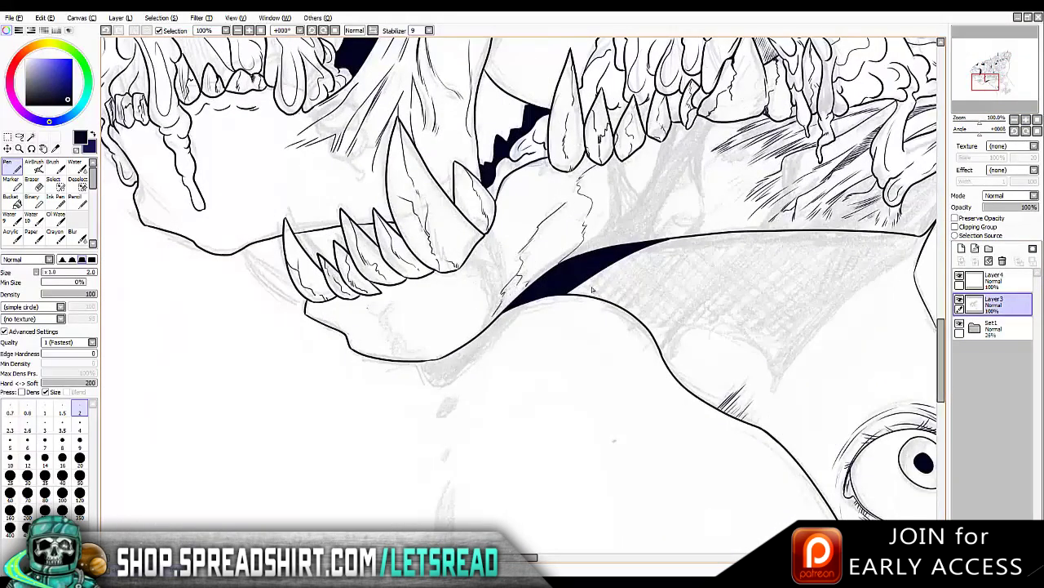
Set the pen size to 4 and ink the curved gum edges and flesh fold beneath the large front fangs
{"action": "key", "text": "bracketright"}
{"action": "key", "text": "bracketright"}
{"action": "key", "text": "bracketright"}
{"action": "key", "text": "bracketright"}
{"action": "key", "text": "bracketright"}
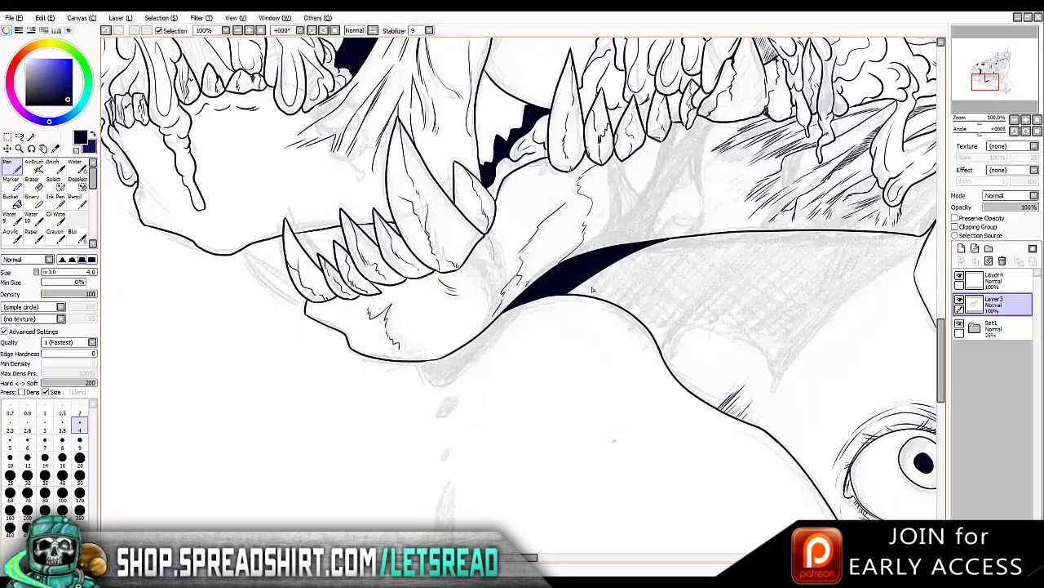
{"action": "key", "text": "h"}
{"action": "key", "text": "h"}
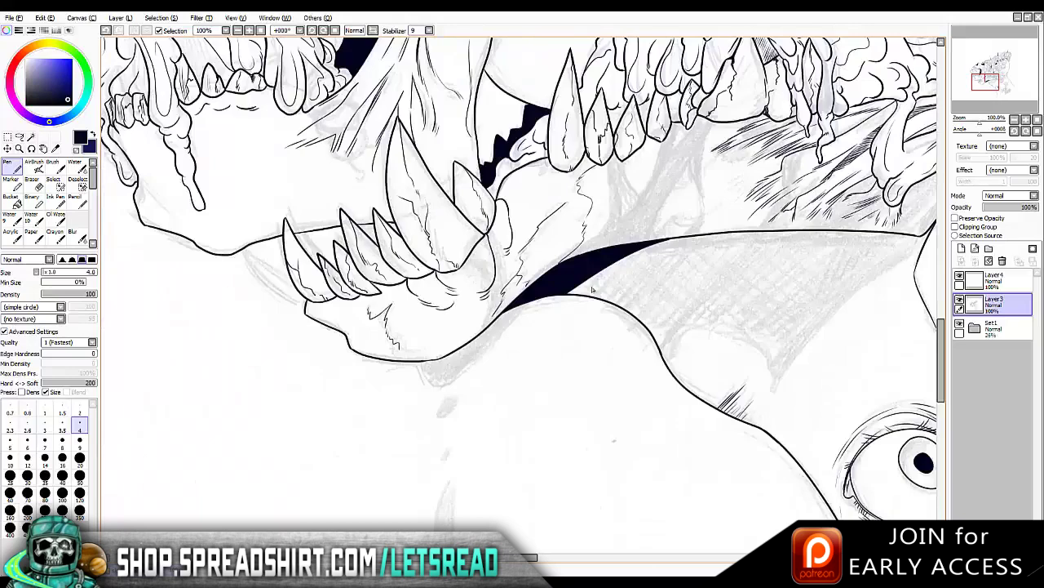
{"action": "key", "text": "h"}
{"action": "key", "text": "h"}
Set the pen size to 2 and add fine gum and wrinkle lines below the fangs on the front jaw section
{"action": "key", "text": "bracketleft"}
{"action": "key", "text": "bracketleft"}
{"action": "key", "text": "bracketleft"}
{"action": "key", "text": "bracketleft"}
{"action": "key", "text": "bracketleft"}
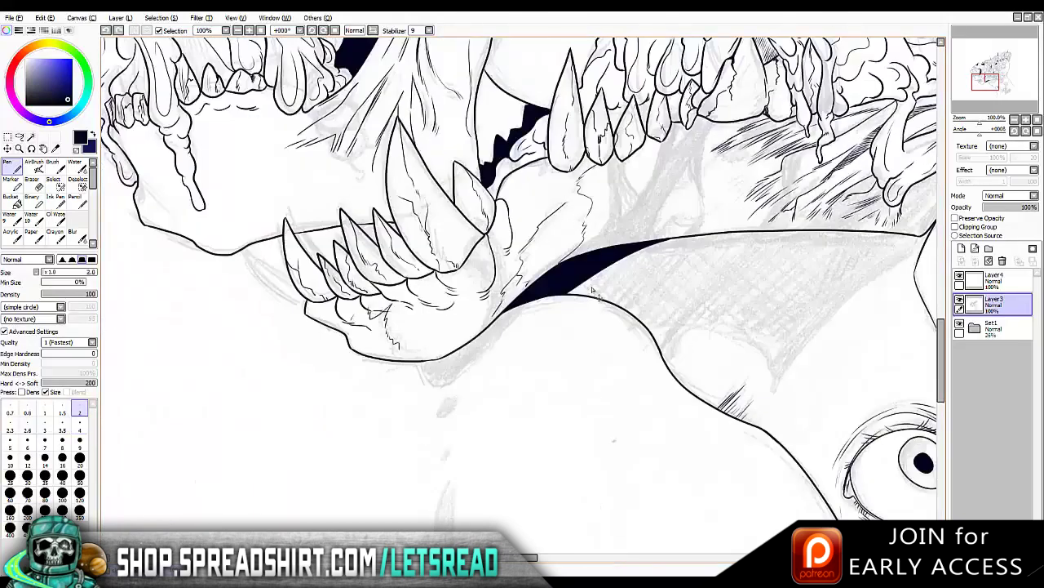
{"action": "key", "text": "h"}
{"action": "key", "text": "h"}
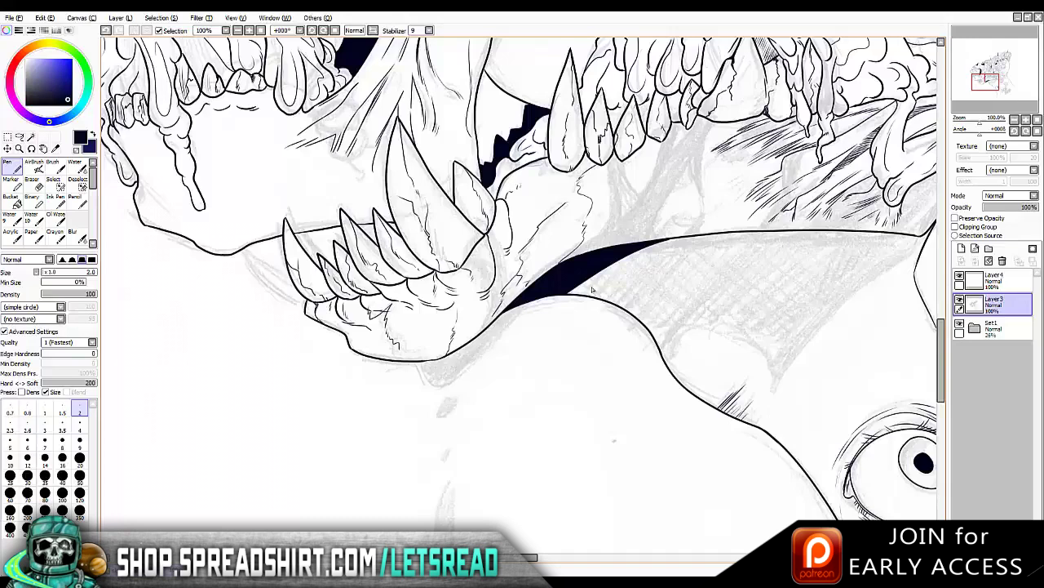
Ink curved gum edges at pen size 4 beneath the first fangs of the rear row
{"action": "left_click_drag", "start_coordinate": [593, 288], "coordinate": [454, 334]}
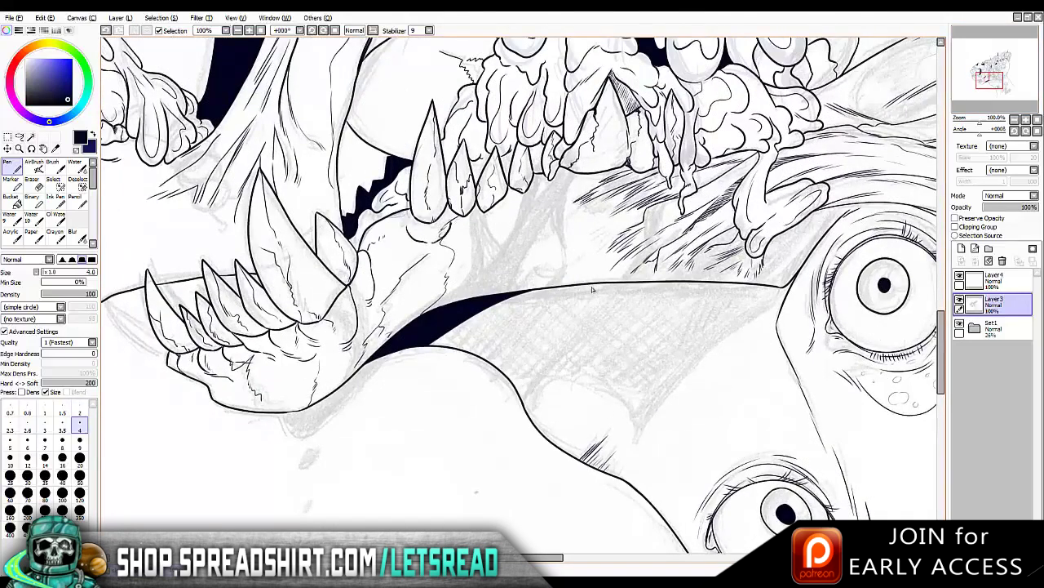
{"action": "key", "text": "ctrl+z"}
{"action": "key", "text": "ctrl+z"}
{"action": "key", "text": "ctrl+y"}
{"action": "left_click_drag", "start_coordinate": [479, 204], "coordinate": [483, 239]}
{"action": "left_click_drag", "start_coordinate": [522, 209], "coordinate": [516, 225]}
{"action": "key", "text": "ctrl+z"}
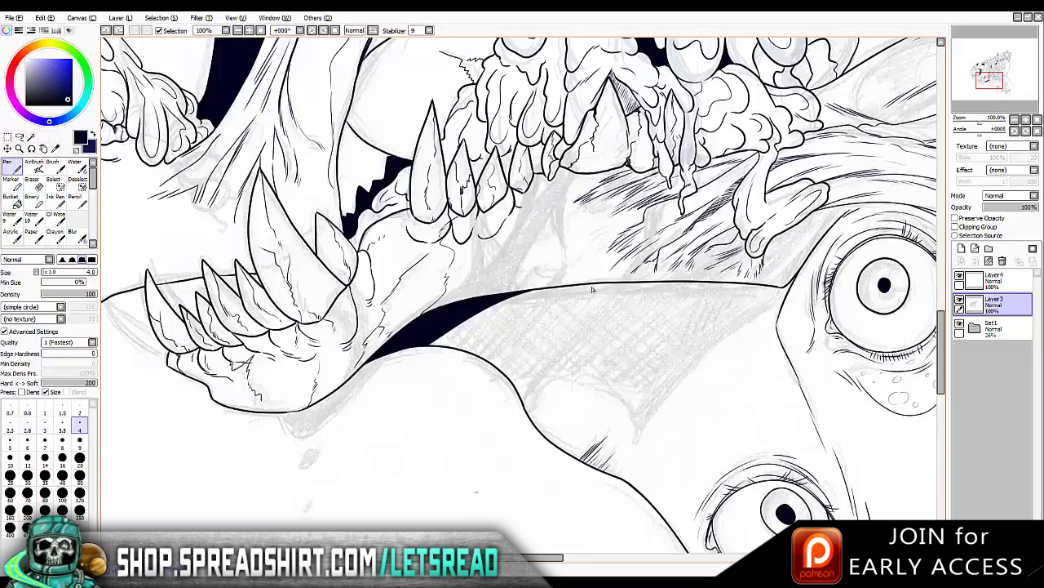
Continue the curved gum edges beneath the rear fangs up to the large wax-covered tooth, redoing unsatisfactory strokes
{"action": "key", "text": "ctrl+z"}
{"action": "key", "text": "ctrl+y"}
{"action": "key", "text": "ctrl+z"}
{"action": "mouse_move", "coordinate": [566, 185]}
{"action": "left_mouse_down"}
{"action": "mouse_move", "coordinate": [541, 204]}
{"action": "mouse_move", "coordinate": [558, 201]}
{"action": "left_mouse_up"}
{"action": "key", "text": "ctrl+z"}
{"action": "key", "text": "ctrl+z"}
{"action": "key", "text": "ctrl+y"}
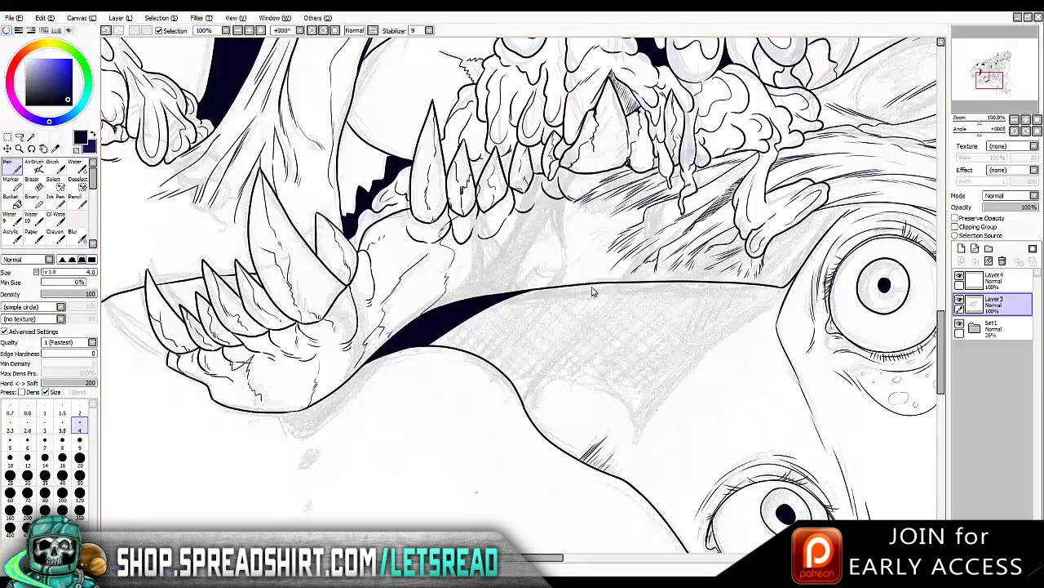
Set the pen size to 2 and ink fine jagged crack lines running down the jaw below the rear fangs
{"action": "key", "text": "bracketleft"}
{"action": "key", "text": "bracketleft"}
{"action": "key", "text": "bracketleft"}
{"action": "key", "text": "bracketleft"}
{"action": "key", "text": "bracketleft"}
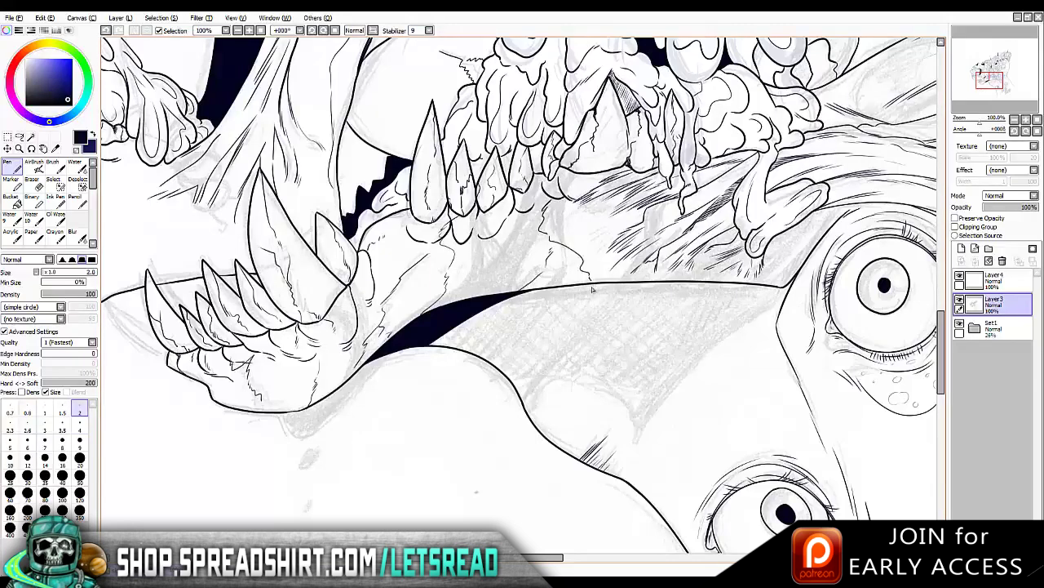
{"action": "scroll", "coordinate": [593, 289], "scroll_direction": "right", "scroll_amount": 5}
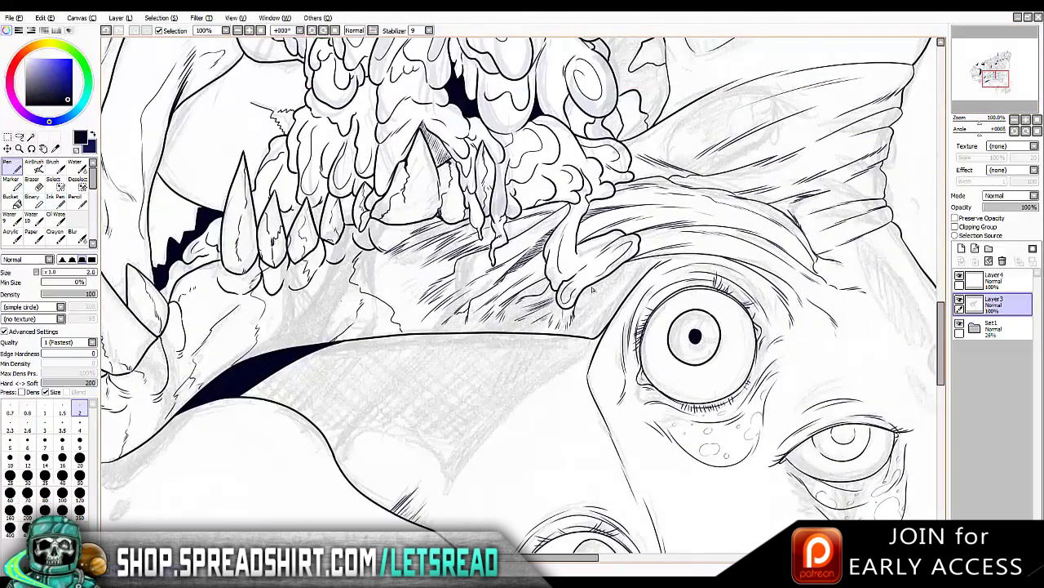
{"action": "scroll", "coordinate": [593, 289], "scroll_direction": "left", "scroll_amount": 4}
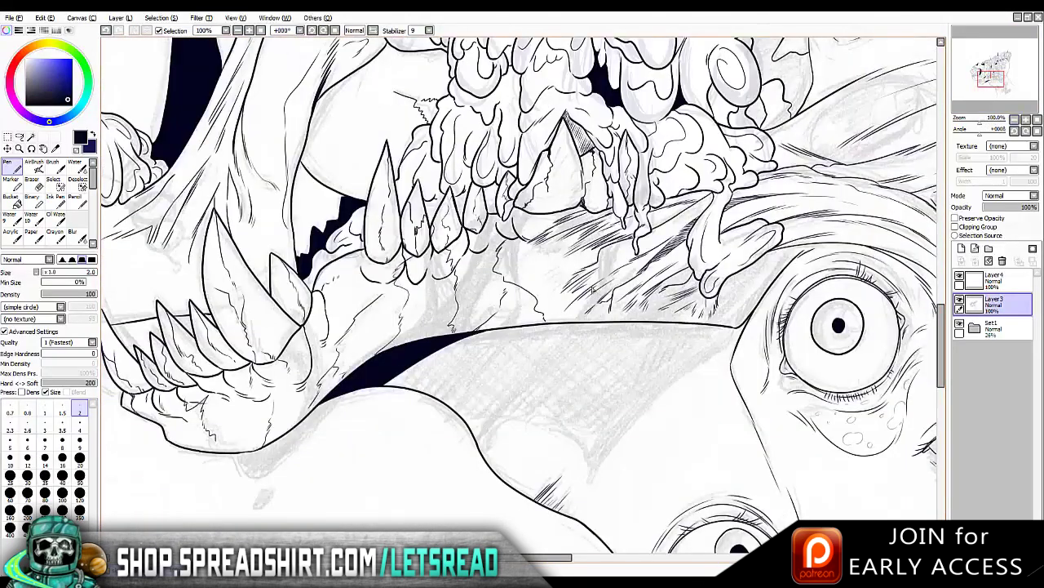
{"action": "scroll", "coordinate": [592, 289], "scroll_direction": "right", "scroll_amount": 4}
{"action": "scroll", "coordinate": [592, 288], "scroll_direction": "down", "scroll_amount": 3}
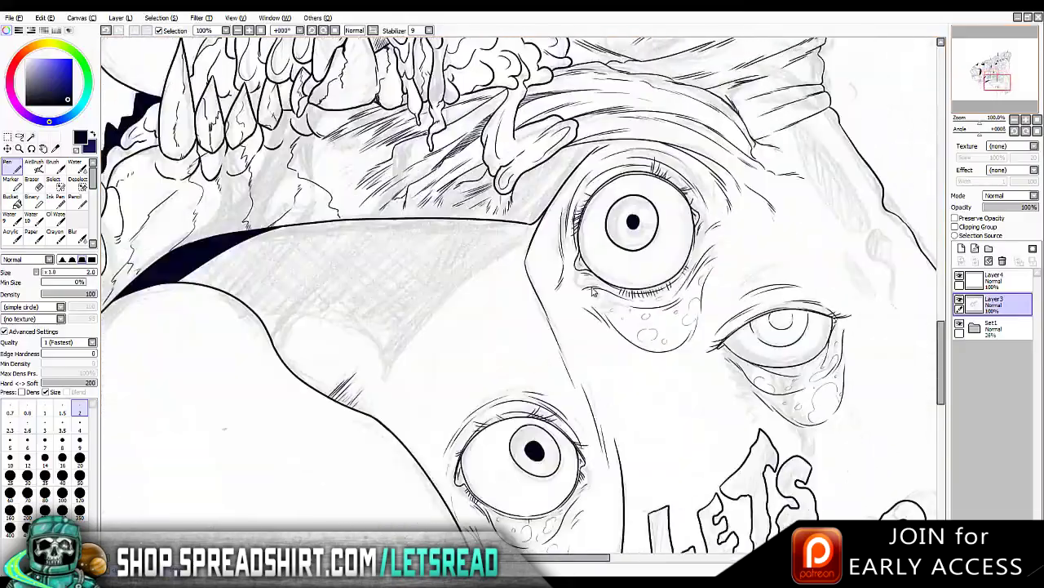
Hide the Set1 sketch folder and review the line art across the whole figure
{"action": "scroll", "coordinate": [593, 288], "scroll_direction": "right", "scroll_amount": 2}
{"action": "scroll", "coordinate": [592, 289], "scroll_direction": "up", "scroll_amount": 5}
{"action": "scroll", "coordinate": [593, 289], "scroll_direction": "down", "scroll_amount": 2}
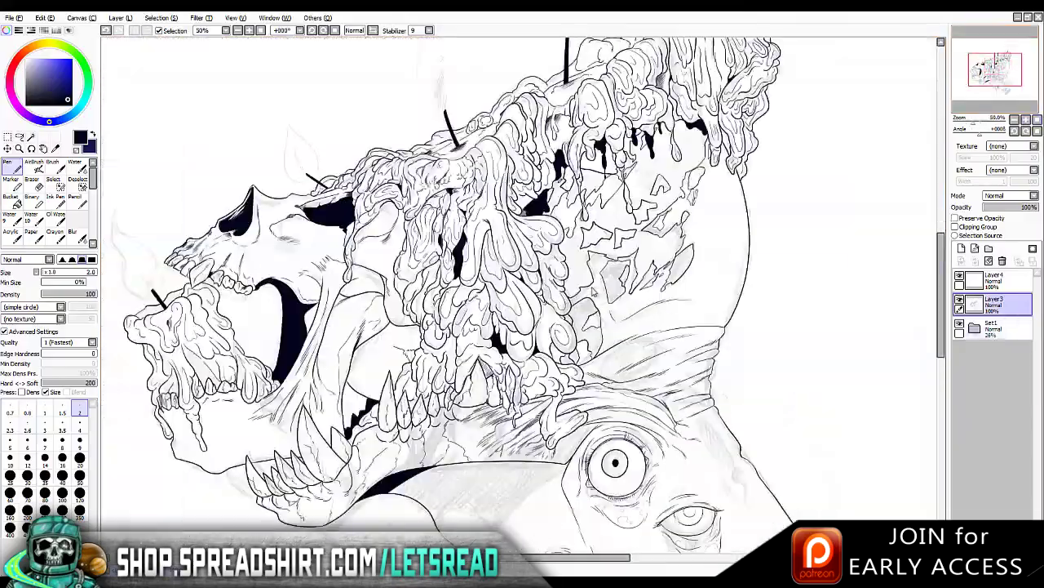
{"action": "scroll", "coordinate": [592, 288], "scroll_direction": "down", "scroll_amount": 2}
{"action": "scroll", "coordinate": [592, 289], "scroll_direction": "up", "scroll_amount": 1}
{"action": "scroll", "coordinate": [592, 289], "scroll_direction": "left", "scroll_amount": 1}
{"action": "scroll", "coordinate": [592, 289], "scroll_direction": "up", "scroll_amount": 1}
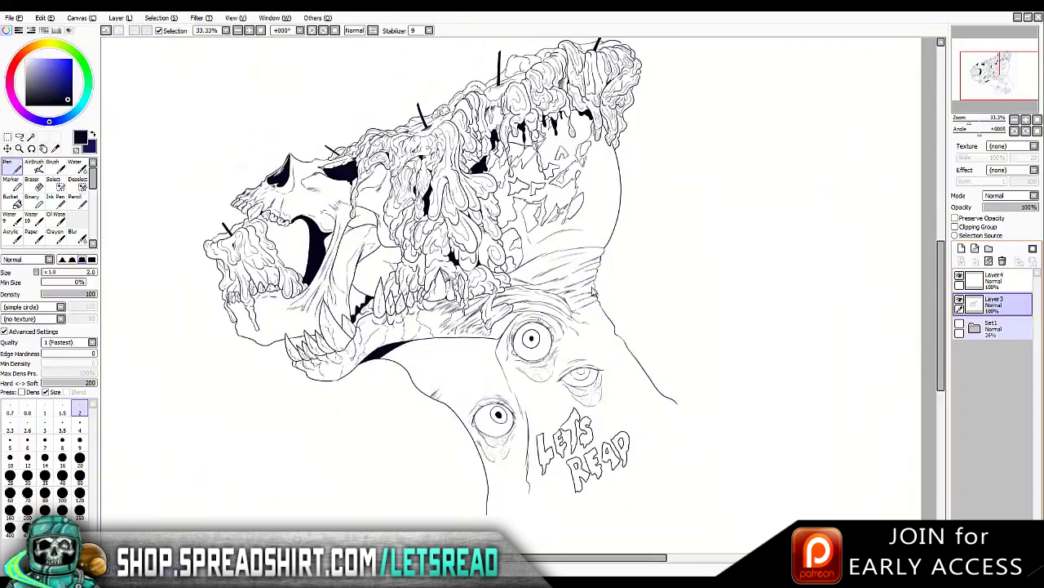
Select the open areas around the torn skin scraps on the back of the head with the Magic Wand on Layer3
{"action": "scroll", "coordinate": [592, 289], "scroll_direction": "up", "scroll_amount": 3}
{"action": "key", "text": "]"}
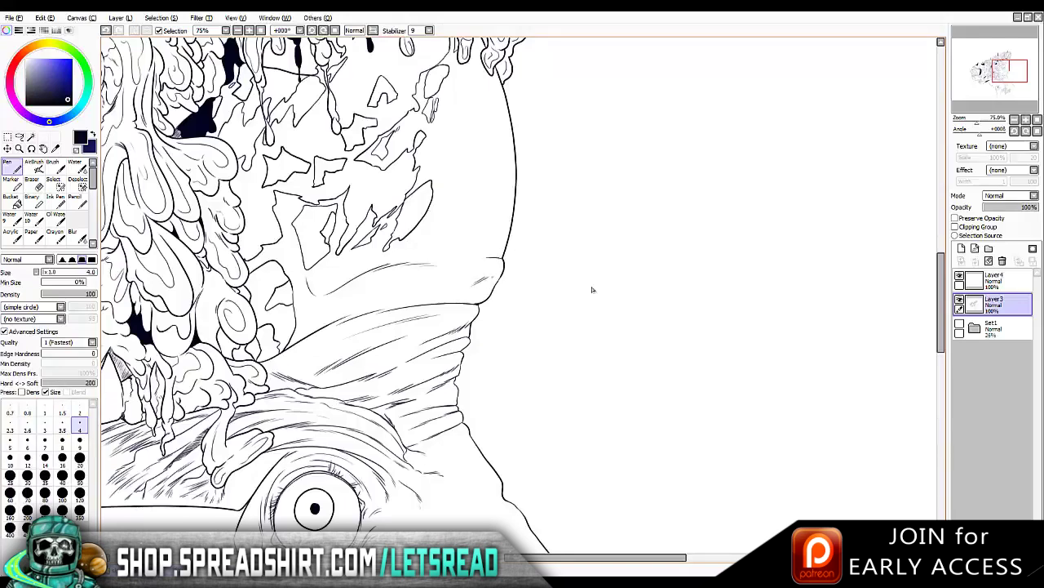
{"action": "left_click_drag", "start_coordinate": [593, 290], "coordinate": [690, 380]}
{"action": "key", "text": "w"}
{"action": "left_click", "coordinate": [433, 212]}
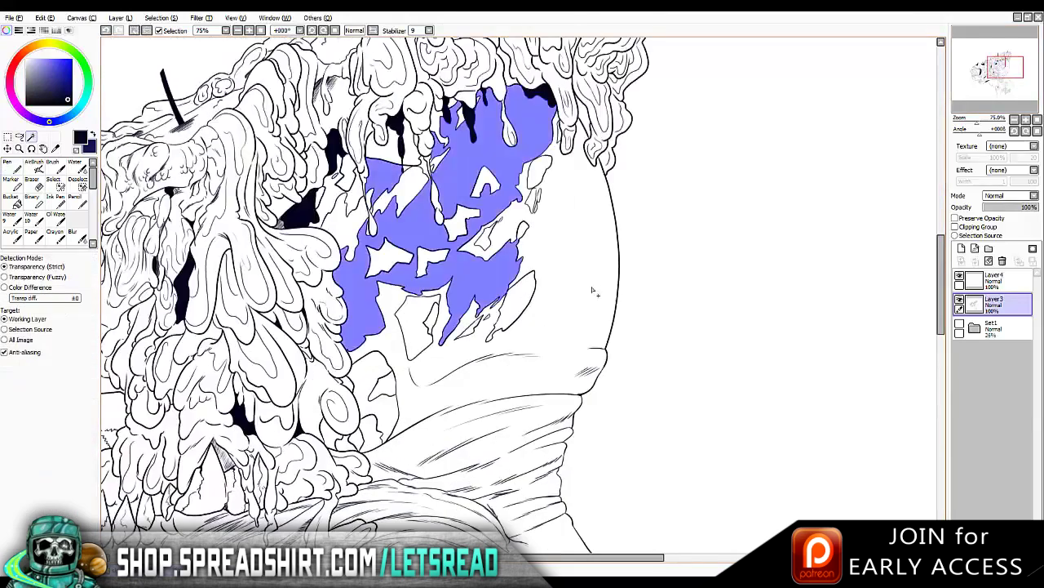
{"action": "left_click", "coordinate": [412, 326]}
{"action": "left_click", "coordinate": [514, 302]}
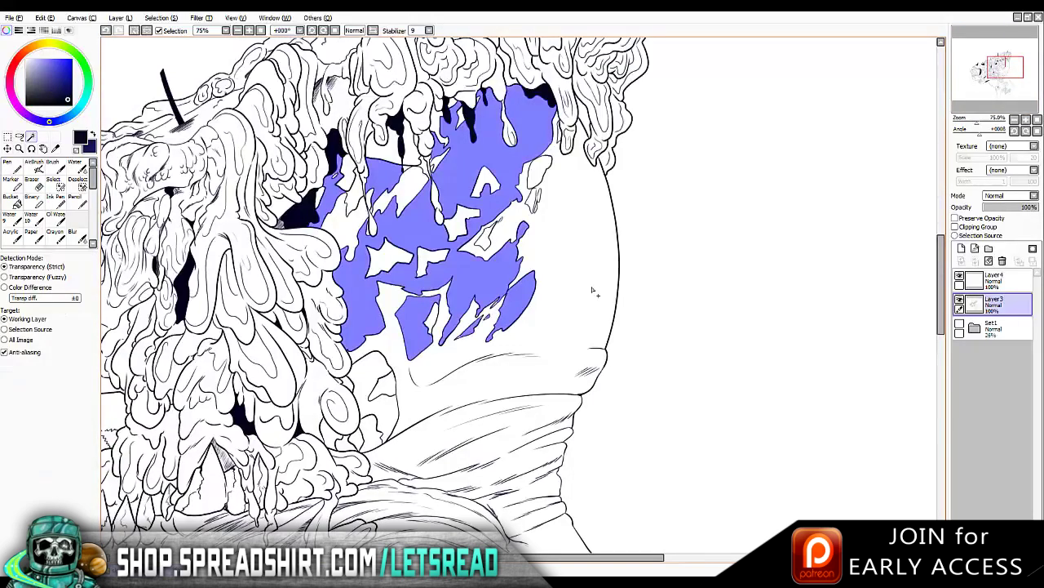
{"action": "left_click", "coordinate": [539, 181]}
{"action": "left_click", "coordinate": [485, 238]}
{"action": "left_click", "coordinate": [372, 396]}
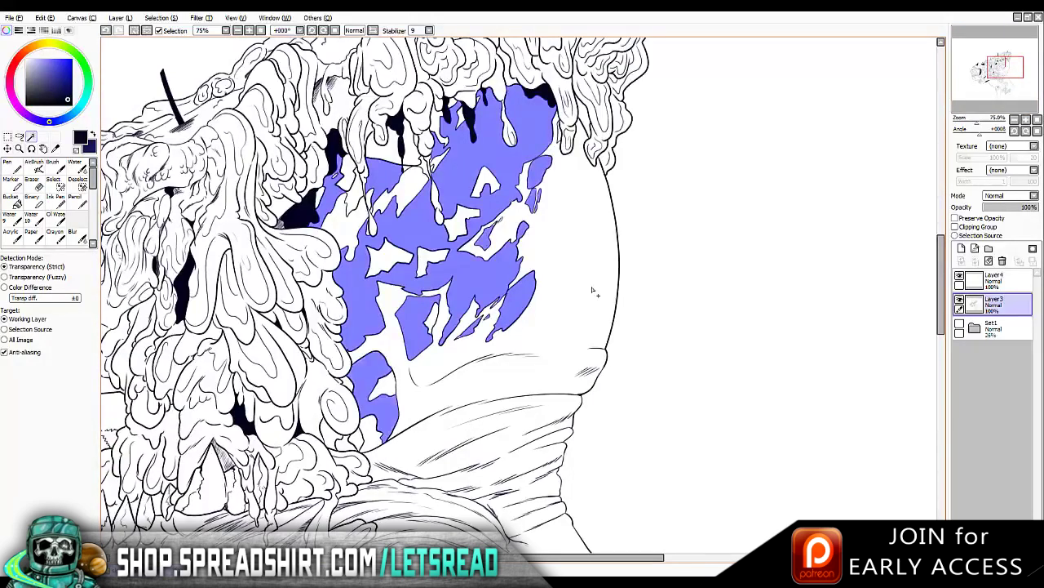
Add the small leftover slivers beside the wax drips to the torn-skin selection with the Magic Wand and the size 2 selection pen
{"action": "scroll", "coordinate": [592, 291], "scroll_direction": "up", "scroll_amount": 3}
{"action": "key", "text": "s"}
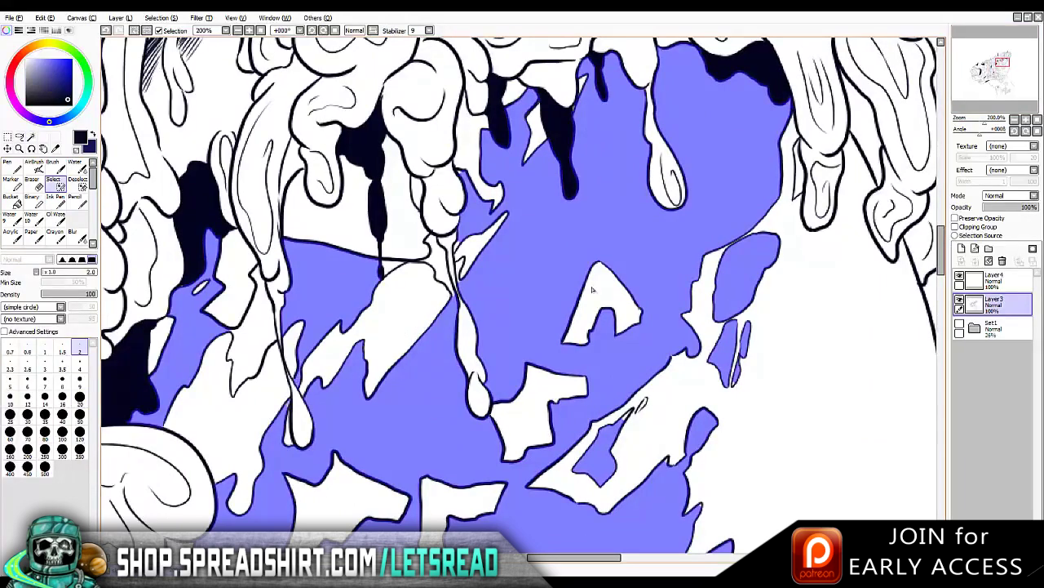
{"action": "key", "text": "w"}
{"action": "left_click", "coordinate": [438, 261]}
{"action": "left_click", "coordinate": [394, 267]}
{"action": "key", "text": "s"}
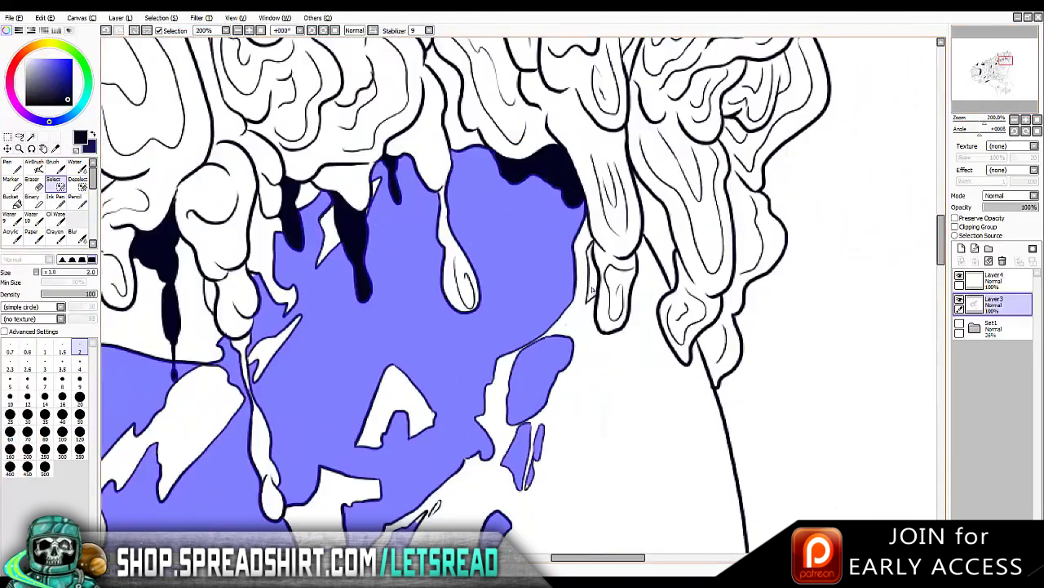
{"action": "key", "text": "w"}
{"action": "left_click", "coordinate": [593, 291]}
{"action": "key", "text": "s"}
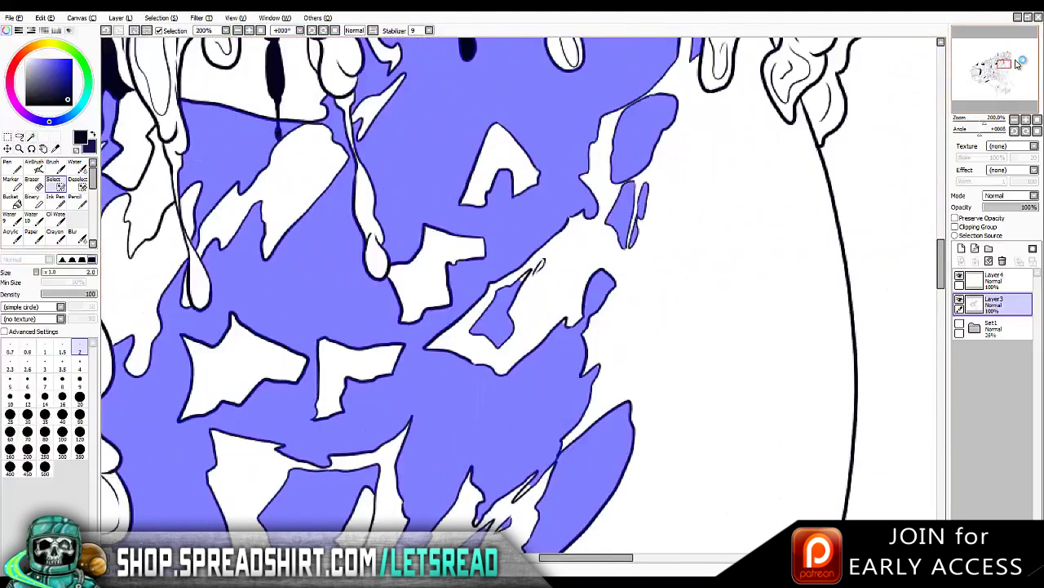
{"action": "left_click", "coordinate": [1018, 65]}
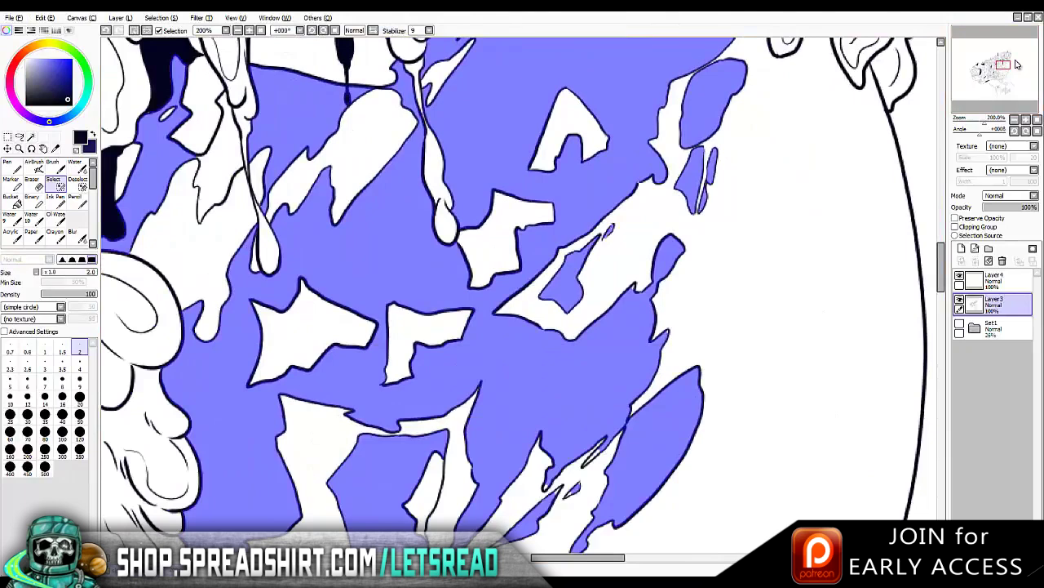
{"action": "scroll", "coordinate": [1016, 62], "scroll_direction": "down", "scroll_amount": 3}
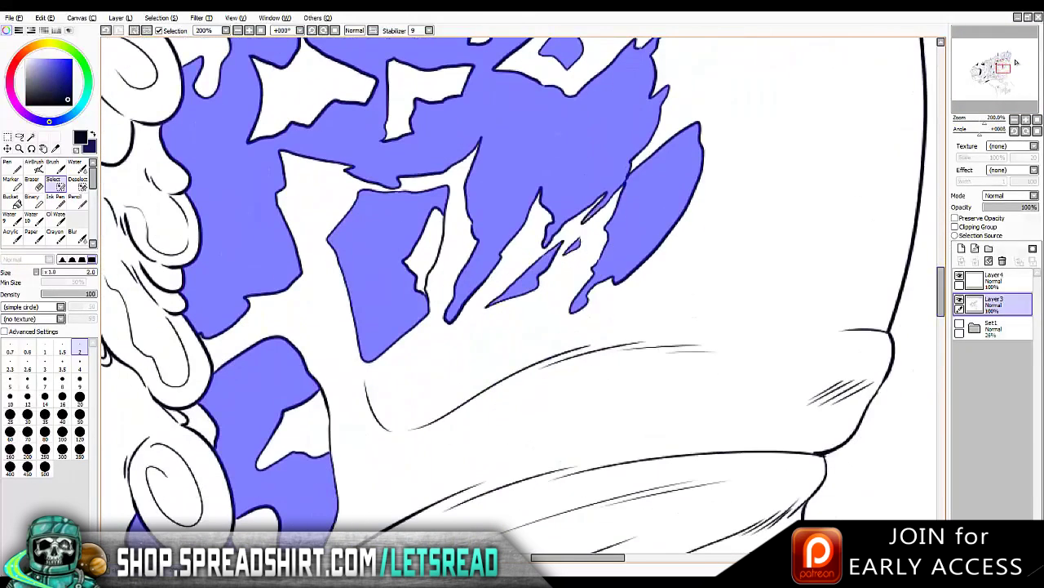
{"action": "scroll", "coordinate": [1016, 62], "scroll_direction": "down", "scroll_amount": 3}
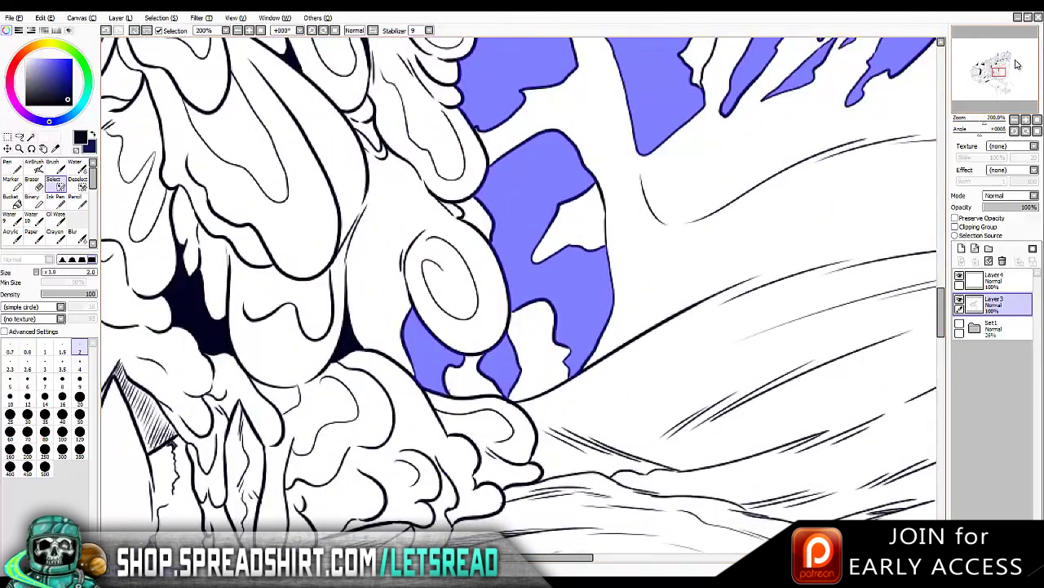
Fill the selected openings on a new layer below Layer3, deselect, and recolour them near-black with Preserve Opacity on
{"action": "scroll", "coordinate": [1016, 64], "scroll_direction": "down", "scroll_amount": 10}
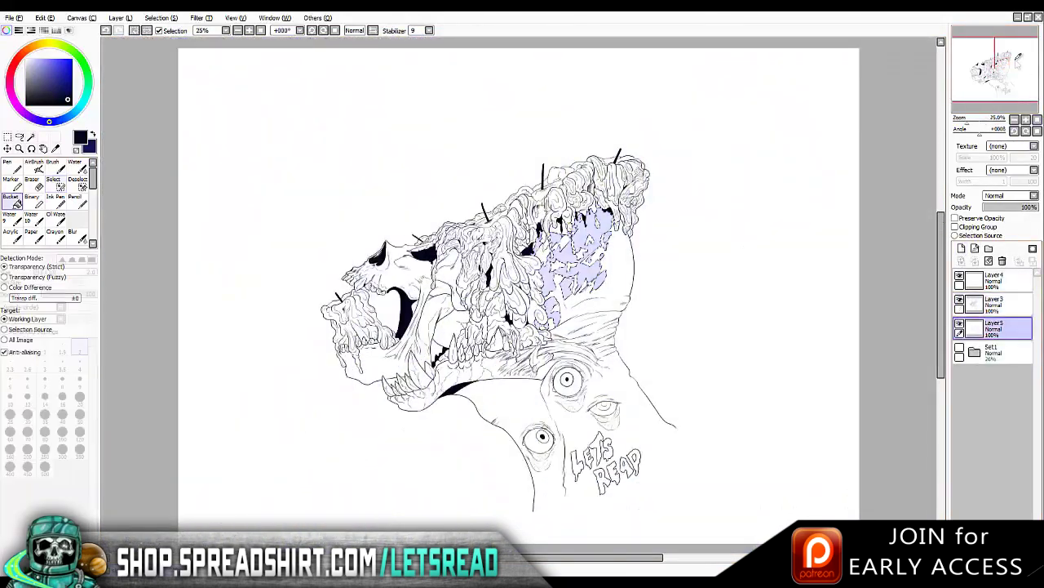
{"action": "key", "text": "n"}
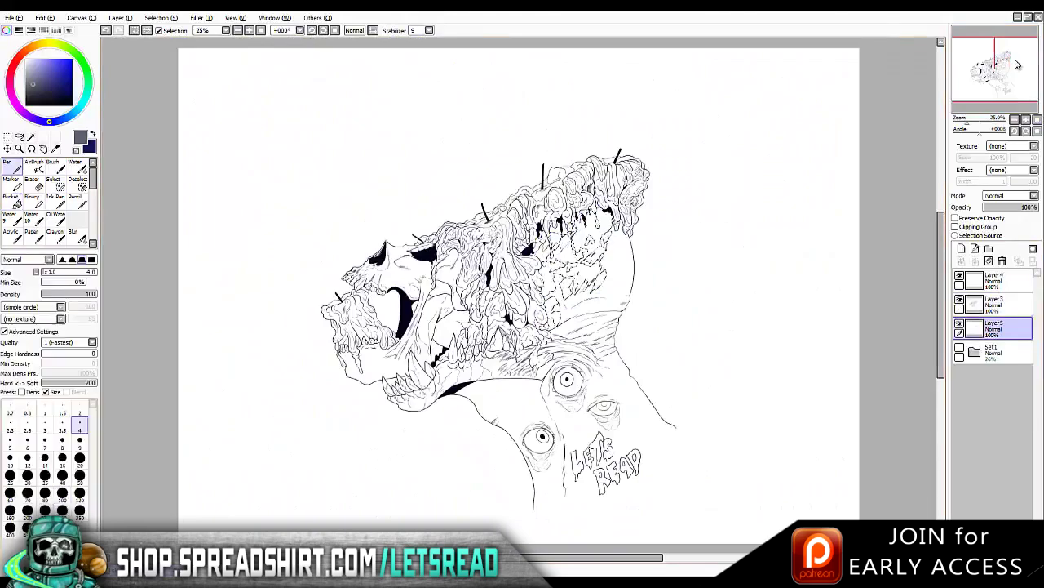
{"action": "scroll", "coordinate": [1016, 64], "scroll_direction": "up", "scroll_amount": 1}
{"action": "scroll", "coordinate": [1016, 64], "scroll_direction": "up", "scroll_amount": 4}
{"action": "scroll", "coordinate": [1016, 64], "scroll_direction": "down", "scroll_amount": 5}
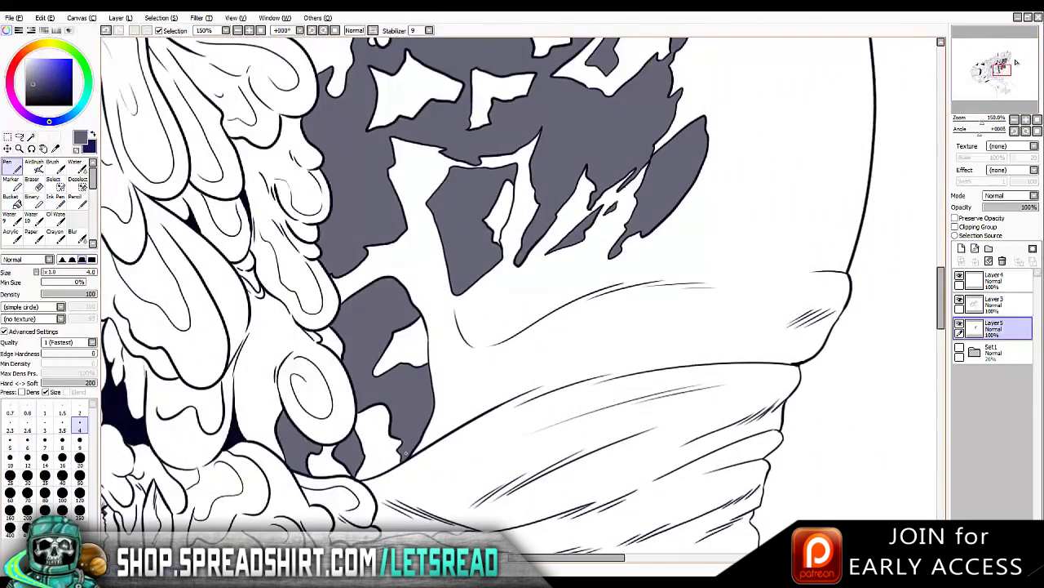
{"action": "scroll", "coordinate": [1016, 64], "scroll_direction": "down", "scroll_amount": 5}
{"action": "key", "text": "x"}
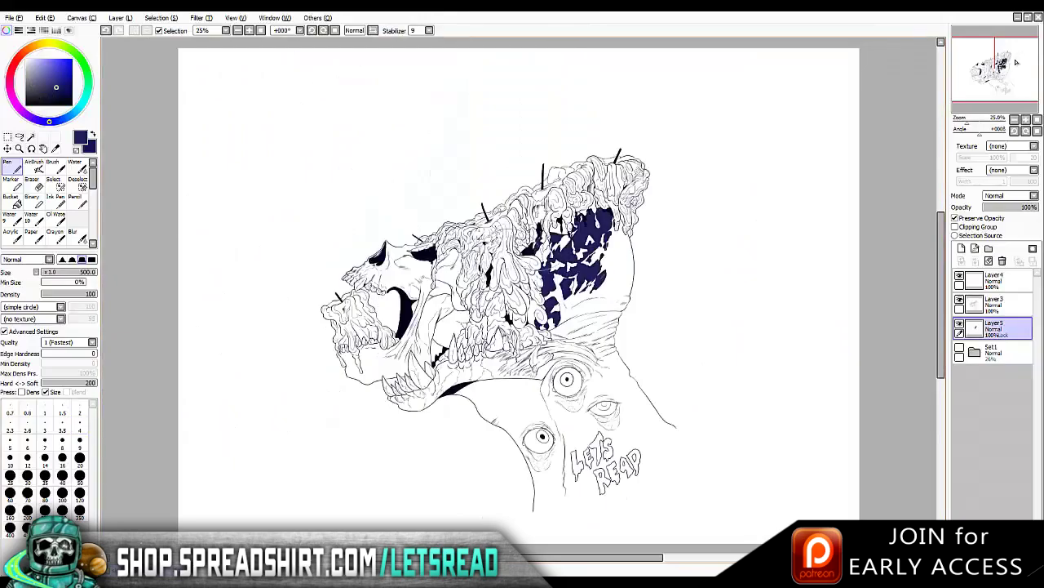
{"action": "scroll", "coordinate": [1017, 57], "scroll_direction": "up", "scroll_amount": 3}
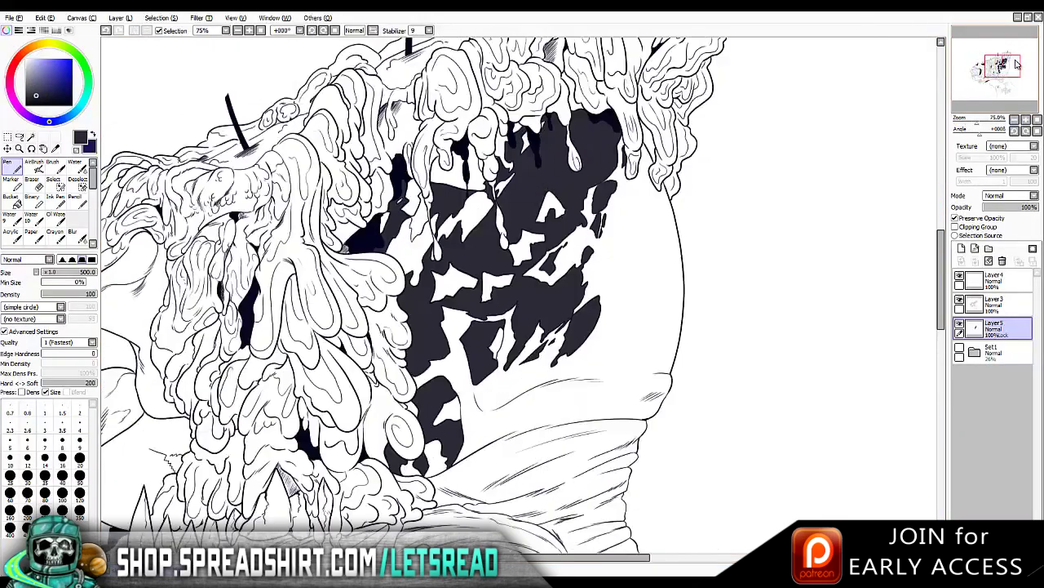
{"action": "scroll", "coordinate": [1017, 65], "scroll_direction": "down", "scroll_amount": 3}
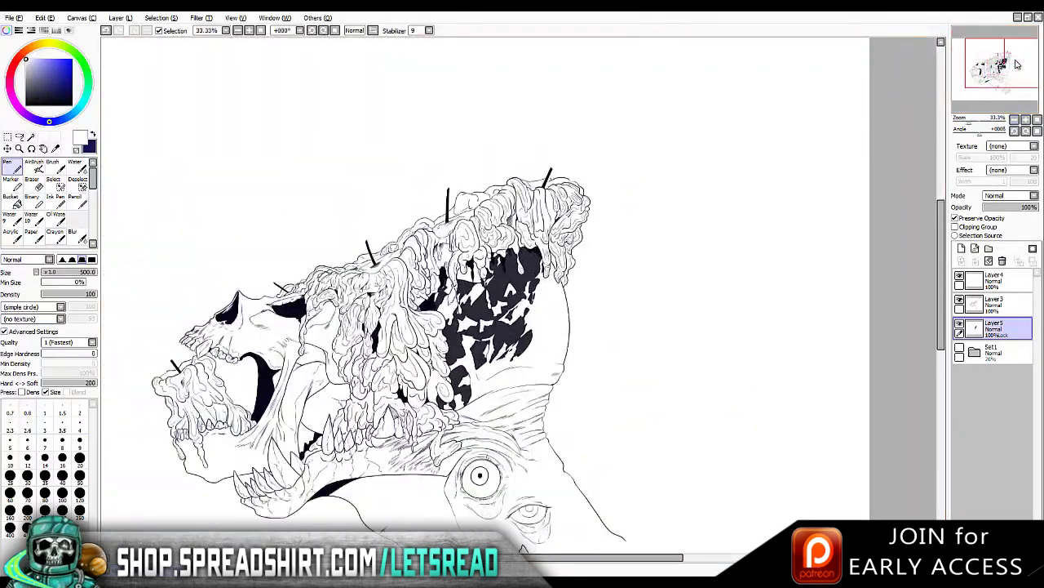
Shade the upper part of the dark head openings with a soft white gradient using the AirBrush at size 500
{"action": "left_click", "coordinate": [32, 166]}
{"action": "left_click_drag", "start_coordinate": [506, 261], "coordinate": [489, 335]}
{"action": "left_click_drag", "start_coordinate": [498, 278], "coordinate": [600, 257]}
{"action": "key", "text": "ctrl+z"}
{"action": "key", "text": "ctrl+y"}
{"action": "left_click_drag", "start_coordinate": [1016, 61], "coordinate": [1017, 65]}
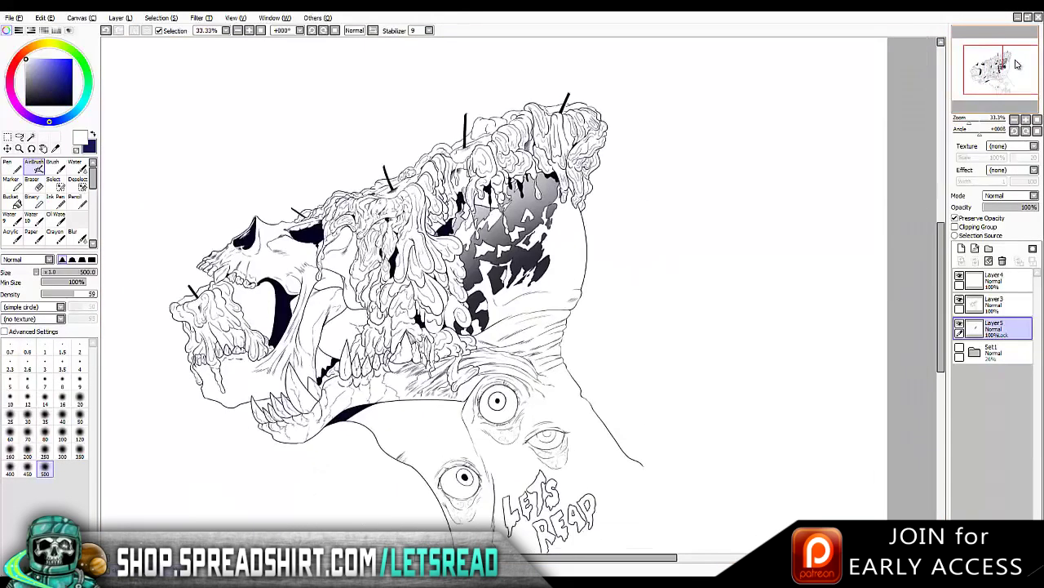
Create a new top layer over the visible sketch and ink the rearmost candle flame's outline with the pen at size 0.7
{"action": "key", "text": "x"}
{"action": "key", "text": "n"}
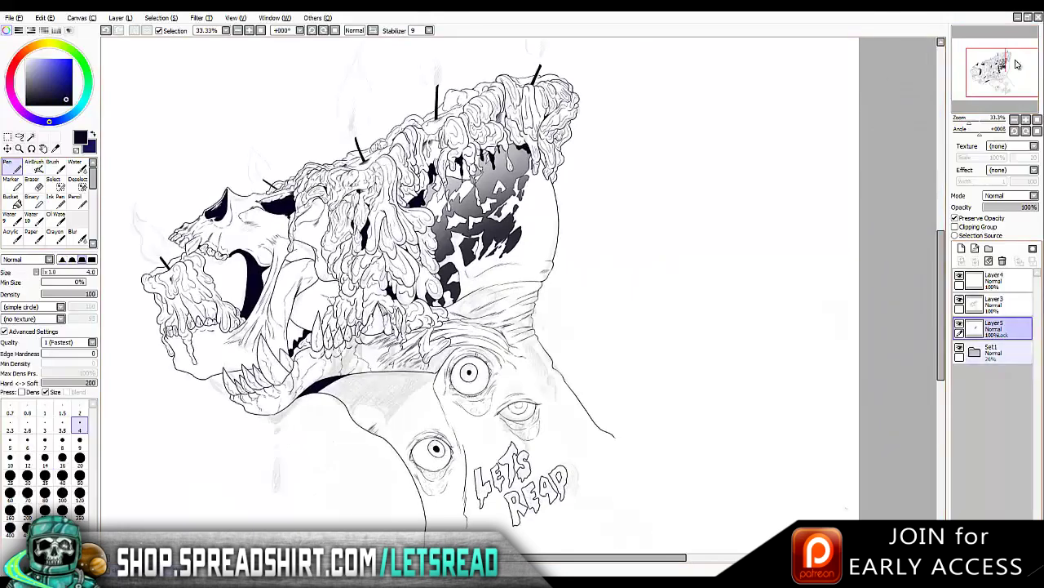
{"action": "key", "text": "ctrl+shift+n"}
{"action": "key", "text": "Page_Up"}
{"action": "left_click_drag", "start_coordinate": [1016, 64], "coordinate": [1016, 61]}
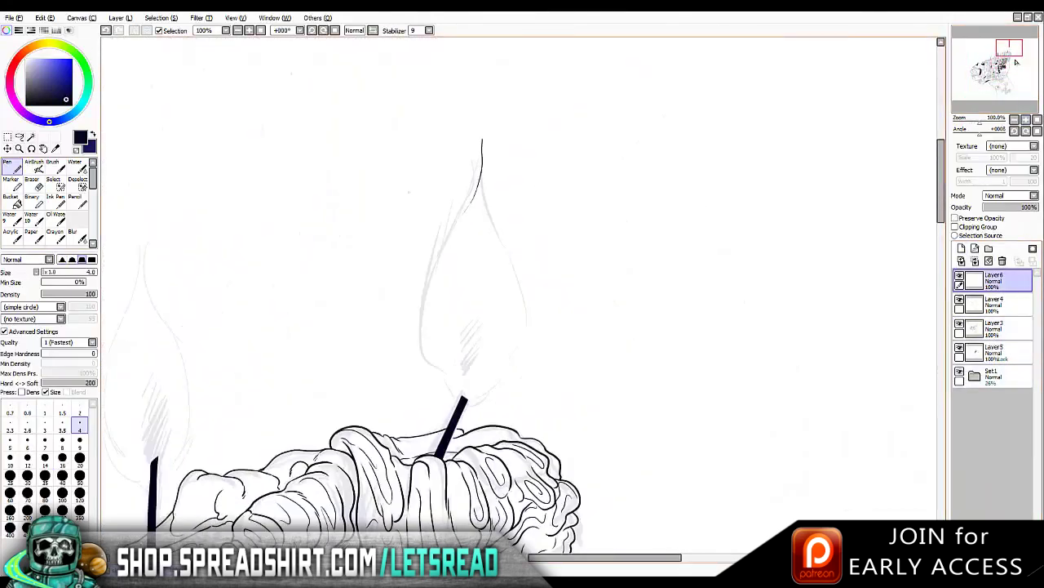
{"action": "key", "text": "ctrl+z"}
{"action": "left_click", "coordinate": [10, 412]}
{"action": "mouse_move", "coordinate": [482, 159]}
{"action": "left_mouse_down"}
{"action": "mouse_move", "coordinate": [427, 249]}
{"action": "mouse_move", "coordinate": [440, 396]}
{"action": "left_mouse_up"}
{"action": "left_click_drag", "start_coordinate": [487, 183], "coordinate": [514, 364]}
{"action": "key", "text": "ctrl+z"}
{"action": "left_click_drag", "start_coordinate": [481, 197], "coordinate": [477, 404]}
Ink the outlines of the next two tall candle flames on top of the head, redoing the unsatisfactory stroke
{"action": "left_click_drag", "start_coordinate": [1015, 62], "coordinate": [1010, 65]}
{"action": "left_click_drag", "start_coordinate": [318, 169], "coordinate": [302, 412]}
{"action": "left_click_drag", "start_coordinate": [327, 204], "coordinate": [342, 387]}
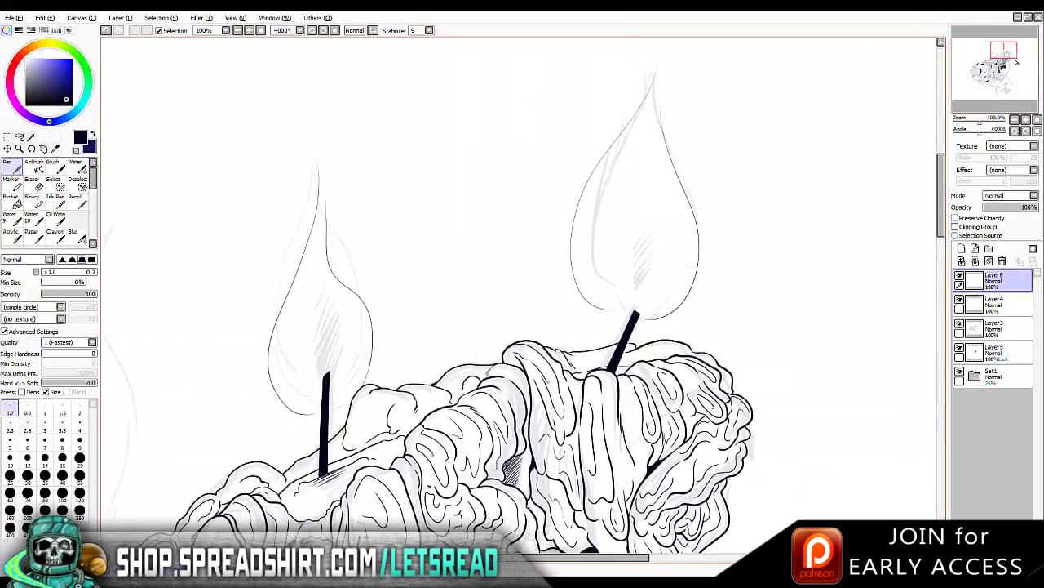
{"action": "left_click_drag", "start_coordinate": [1016, 61], "coordinate": [1016, 62]}
{"action": "left_click_drag", "start_coordinate": [359, 176], "coordinate": [318, 483]}
{"action": "key", "text": "ctrl+z"}
{"action": "left_click_drag", "start_coordinate": [351, 201], "coordinate": [323, 488]}
{"action": "mouse_move", "coordinate": [377, 137]}
{"action": "left_mouse_down"}
{"action": "mouse_move", "coordinate": [390, 404]}
{"action": "mouse_move", "coordinate": [347, 478]}
{"action": "left_mouse_up"}
Ink the outline of the small candle flame above the eye socket, redoing strokes until the curve fits
{"action": "left_click_drag", "start_coordinate": [1016, 62], "coordinate": [1016, 62]}
{"action": "left_click_drag", "start_coordinate": [534, 124], "coordinate": [539, 254]}
{"action": "key", "text": "ctrl+z"}
{"action": "left_click_drag", "start_coordinate": [532, 106], "coordinate": [543, 259]}
{"action": "key", "text": "ctrl+z"}
{"action": "left_click_drag", "start_coordinate": [506, 191], "coordinate": [548, 253]}
{"action": "left_click_drag", "start_coordinate": [532, 87], "coordinate": [556, 247]}
Ink the outline of the flame on the frontmost candle, replacing the rejected first strokes
{"action": "left_click_drag", "start_coordinate": [1015, 62], "coordinate": [1016, 62]}
{"action": "left_click_drag", "start_coordinate": [424, 155], "coordinate": [383, 359]}
{"action": "left_click_drag", "start_coordinate": [425, 190], "coordinate": [408, 281]}
{"action": "key", "text": "ctrl+z"}
{"action": "key", "text": "ctrl+z"}
{"action": "left_click_drag", "start_coordinate": [420, 168], "coordinate": [408, 357]}
{"action": "mouse_move", "coordinate": [400, 183]}
{"action": "left_mouse_down"}
{"action": "mouse_move", "coordinate": [436, 322]}
{"action": "mouse_move", "coordinate": [426, 341]}
{"action": "left_mouse_up"}
Set the pen size to 2 and hatch the dark cores above the wicks inside all five candle flames
{"action": "left_click", "coordinate": [79, 411]}
{"action": "left_click_drag", "start_coordinate": [398, 292], "coordinate": [396, 330]}
{"action": "left_click_drag", "start_coordinate": [406, 307], "coordinate": [401, 335]}
{"action": "left_click", "coordinate": [1016, 65]}
{"action": "left_click_drag", "start_coordinate": [474, 162], "coordinate": [488, 224]}
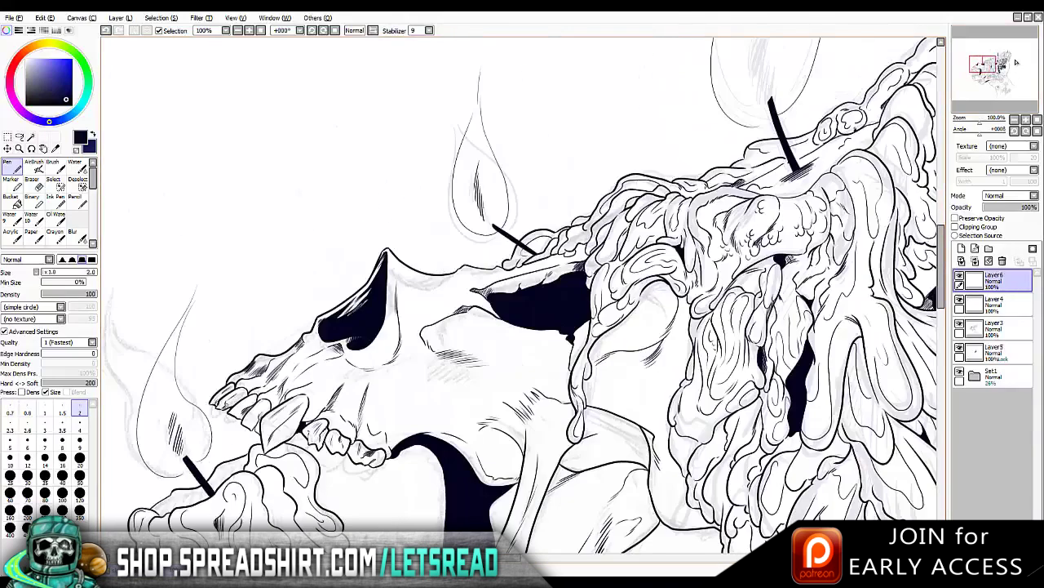
{"action": "left_click", "coordinate": [1016, 65]}
{"action": "left_click", "coordinate": [1016, 65]}
{"action": "left_click_drag", "start_coordinate": [341, 297], "coordinate": [341, 353]}
{"action": "left_click", "coordinate": [1016, 66]}
{"action": "left_click_drag", "start_coordinate": [411, 175], "coordinate": [395, 290]}
{"action": "left_click_drag", "start_coordinate": [410, 254], "coordinate": [403, 304]}
{"action": "left_click_drag", "start_coordinate": [653, 66], "coordinate": [651, 145]}
{"action": "left_click", "coordinate": [1016, 65]}
{"action": "left_click_drag", "start_coordinate": [599, 279], "coordinate": [584, 320]}
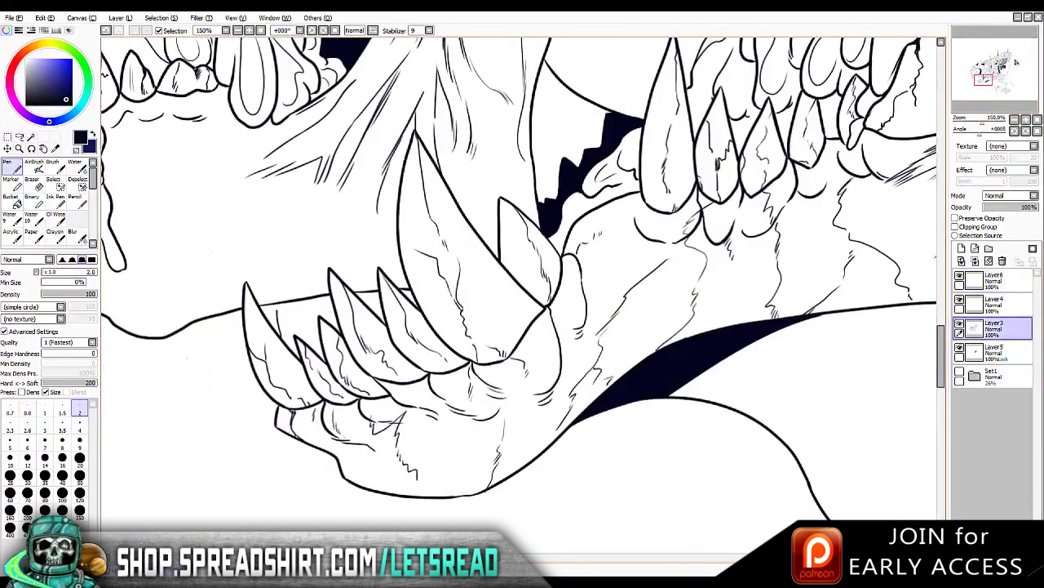
Close off the gaps between the lower front teeth on Layer3 and fill them with the dark colour
{"action": "left_click_drag", "start_coordinate": [285, 333], "coordinate": [310, 299]}
{"action": "key", "text": "g"}
{"action": "left_click", "coordinate": [371, 306]}
{"action": "left_click", "coordinate": [310, 327]}
{"action": "key", "text": "n"}
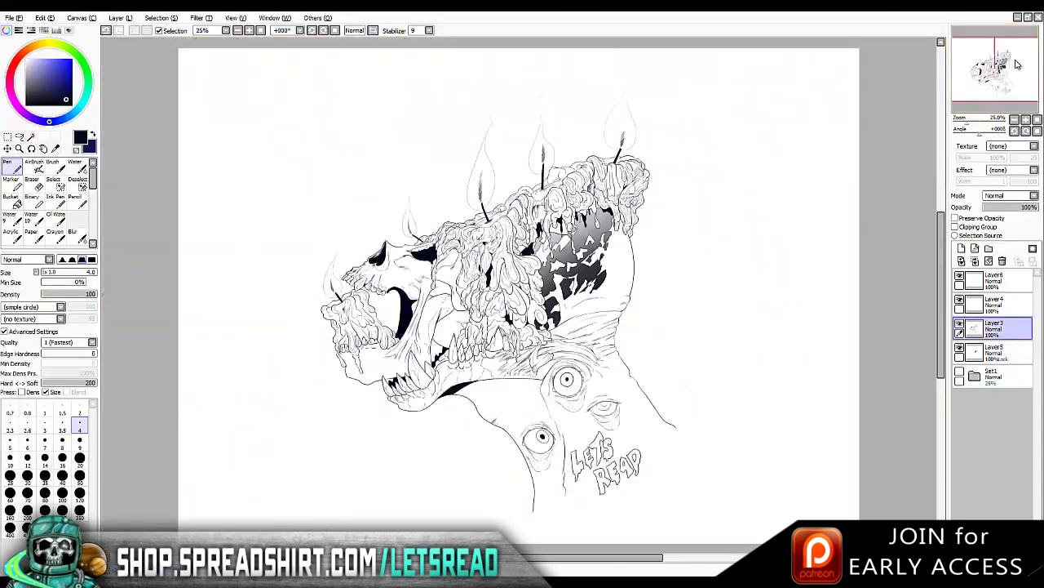
{"action": "scroll", "coordinate": [1015, 64], "scroll_direction": "up", "scroll_amount": 4}
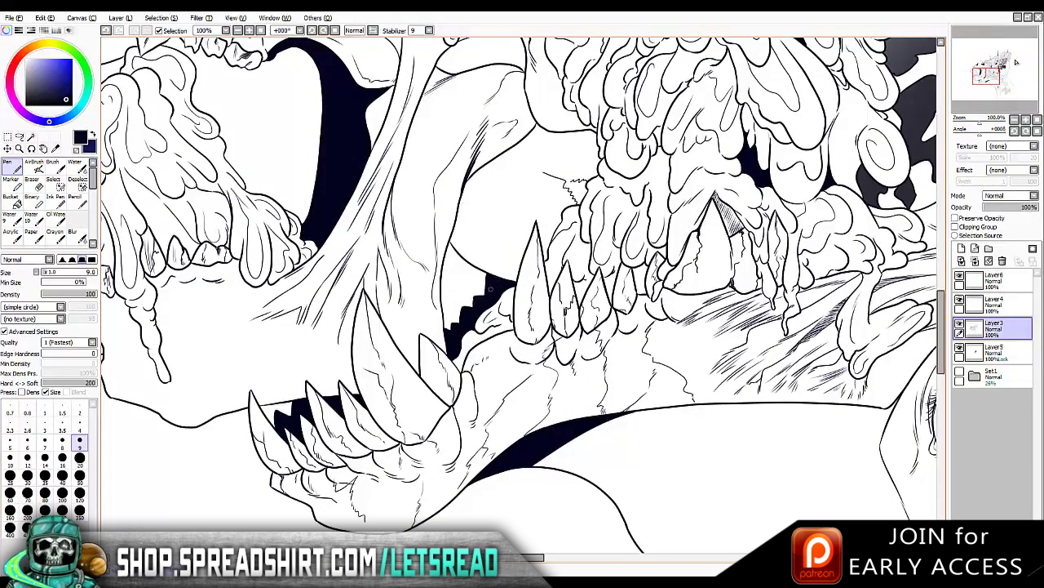
{"action": "scroll", "coordinate": [1016, 65], "scroll_direction": "down", "scroll_amount": 4}
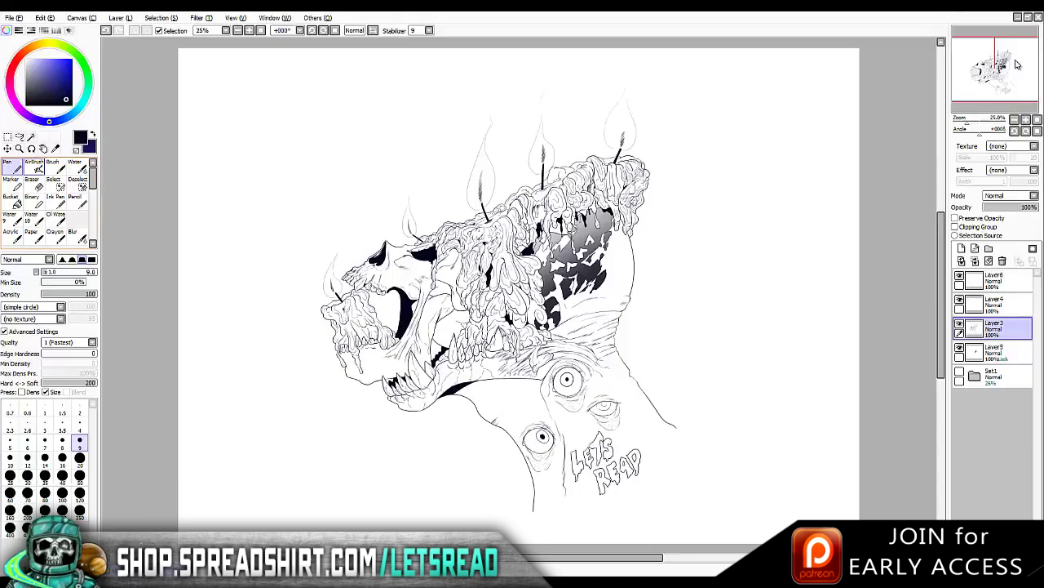
Create a new layer above the line art and detail the neck eyes on Layer6 with the pen at size 0.8
{"action": "key", "text": "ctrl+shift+n"}
{"action": "scroll", "coordinate": [1016, 64], "scroll_direction": "up", "scroll_amount": 5}
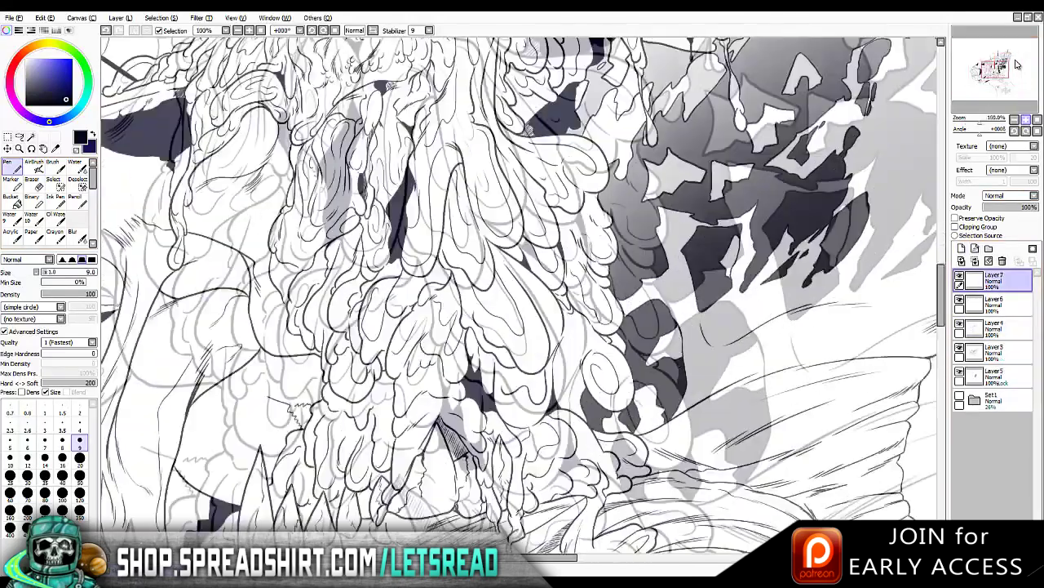
{"action": "scroll", "coordinate": [1015, 65], "scroll_direction": "down", "scroll_amount": 5}
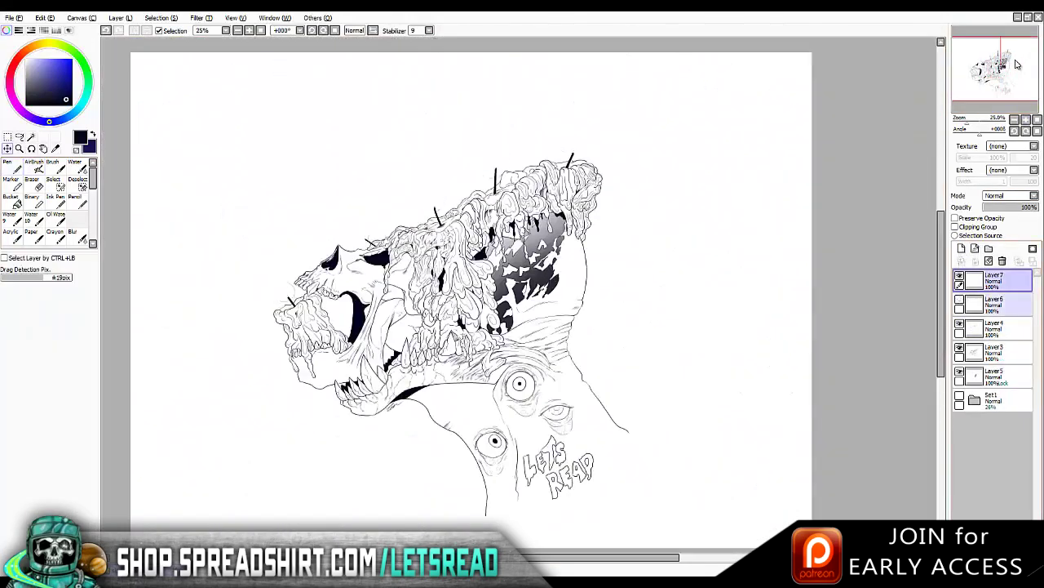
{"action": "scroll", "coordinate": [1016, 64], "scroll_direction": "up", "scroll_amount": 6}
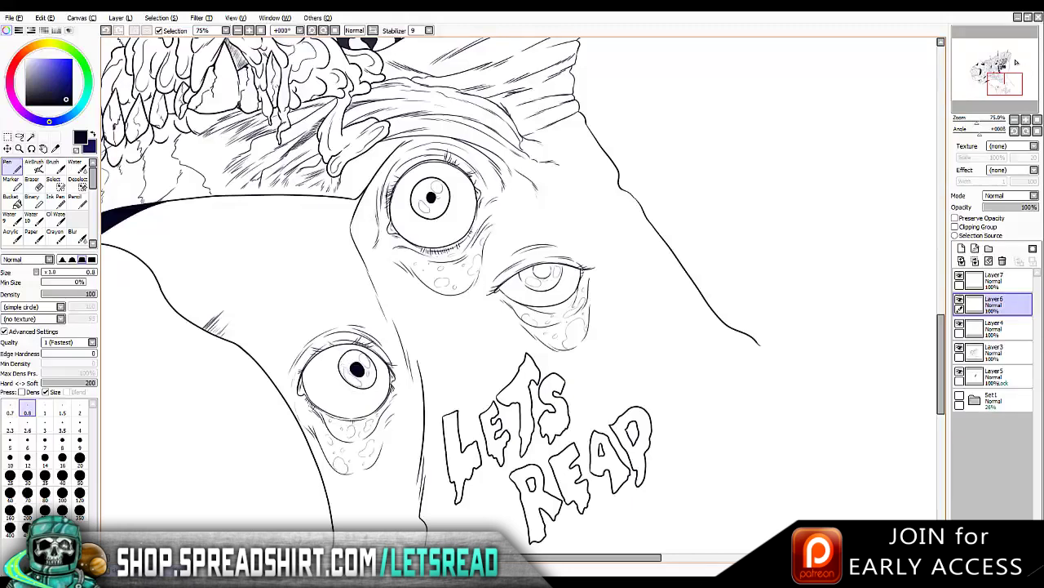
{"action": "left_click_drag", "start_coordinate": [1016, 62], "coordinate": [1016, 62]}
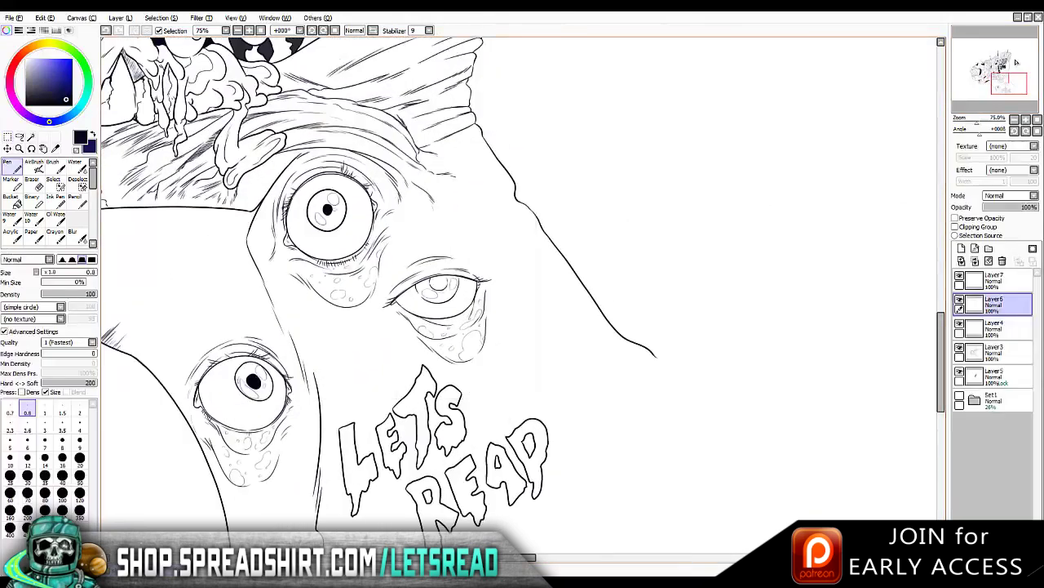
Ink skin creases along the back of the neck on Layer3 with the pen at size 2, mirroring the canvas to check
{"action": "key", "text": "h"}
{"action": "left_click", "coordinate": [994, 350]}
{"action": "left_click", "coordinate": [79, 413]}
{"action": "key", "text": "h"}
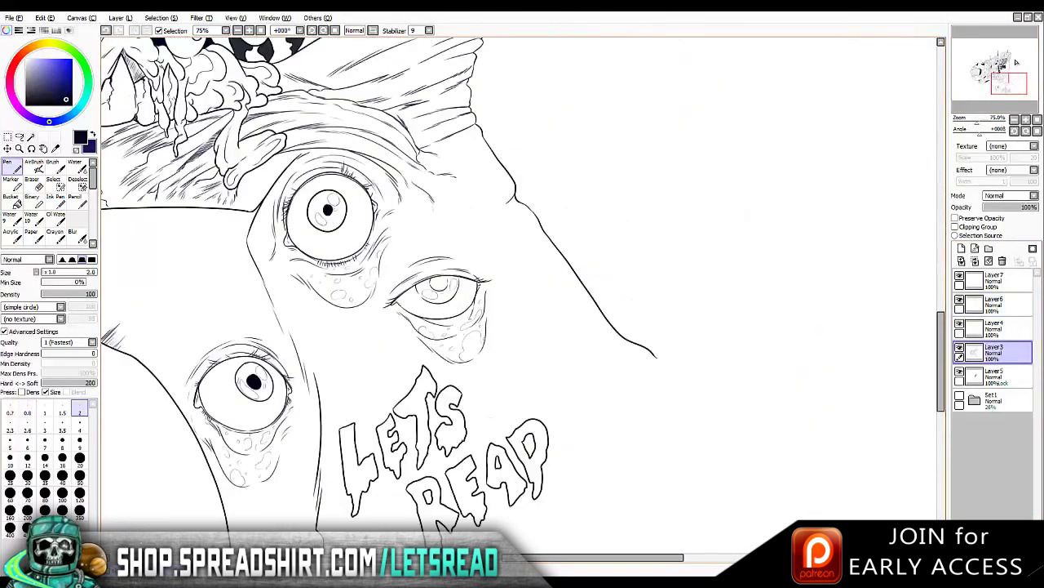
{"action": "key", "text": "h"}
{"action": "key", "text": "h"}
{"action": "key", "text": "h"}
{"action": "key", "text": "h"}
{"action": "key", "text": "h"}
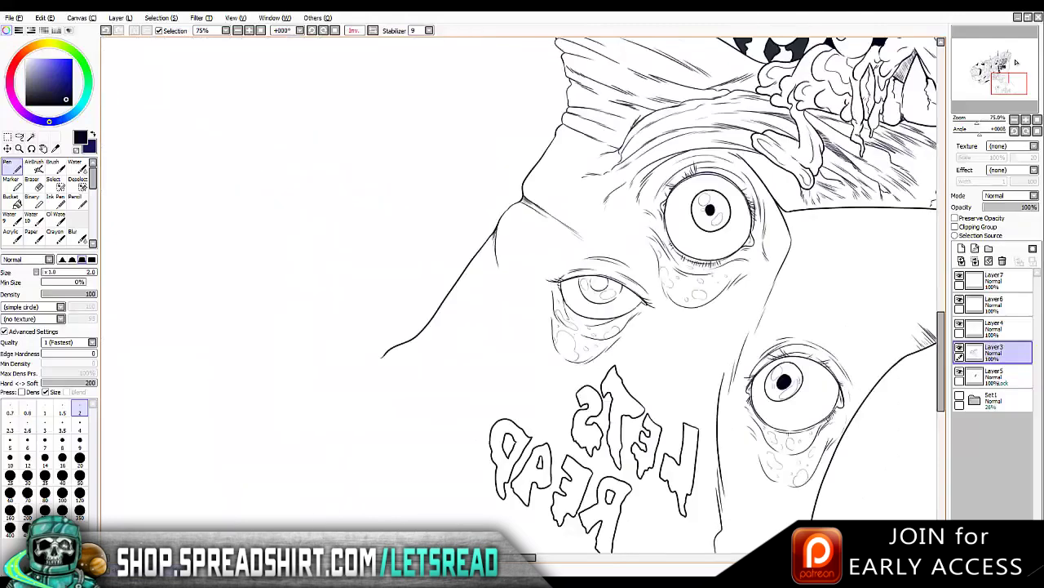
{"action": "key", "text": "h"}
{"action": "key", "text": "h"}
{"action": "key", "text": "h"}
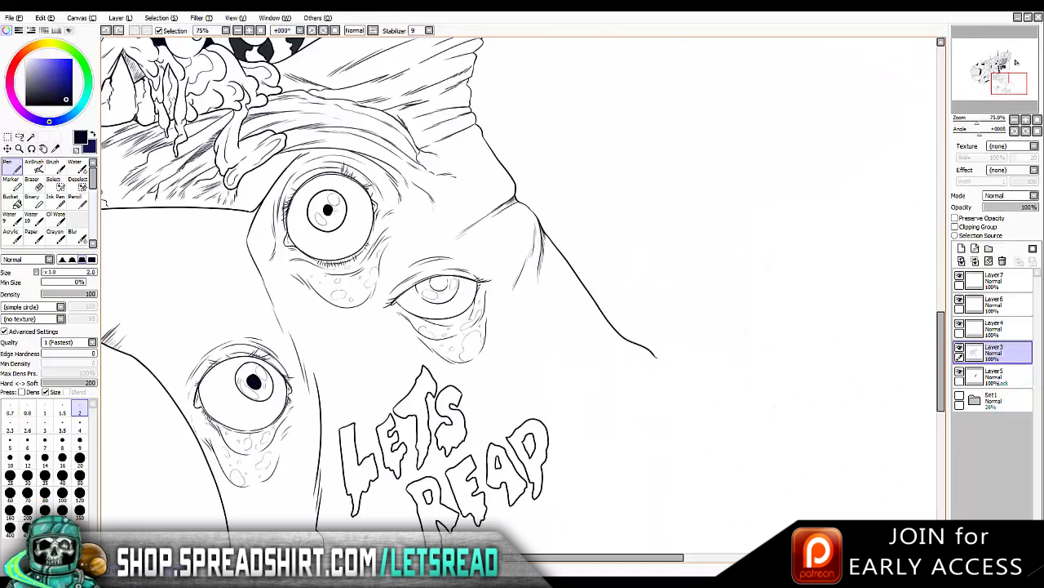
{"action": "key", "text": "h"}
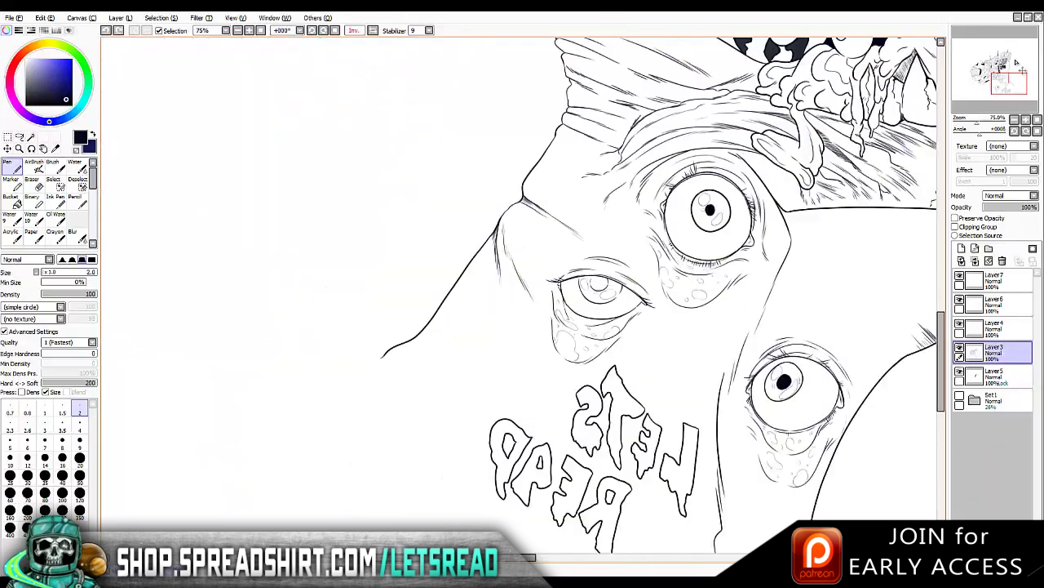
Ink short hatching lines at the tip of the dark opening under the jaw, checking the figure mirrored
{"action": "key", "text": "ctrl+minus"}
{"action": "left_click", "coordinate": [1014, 63]}
{"action": "key", "text": "ctrl+plus"}
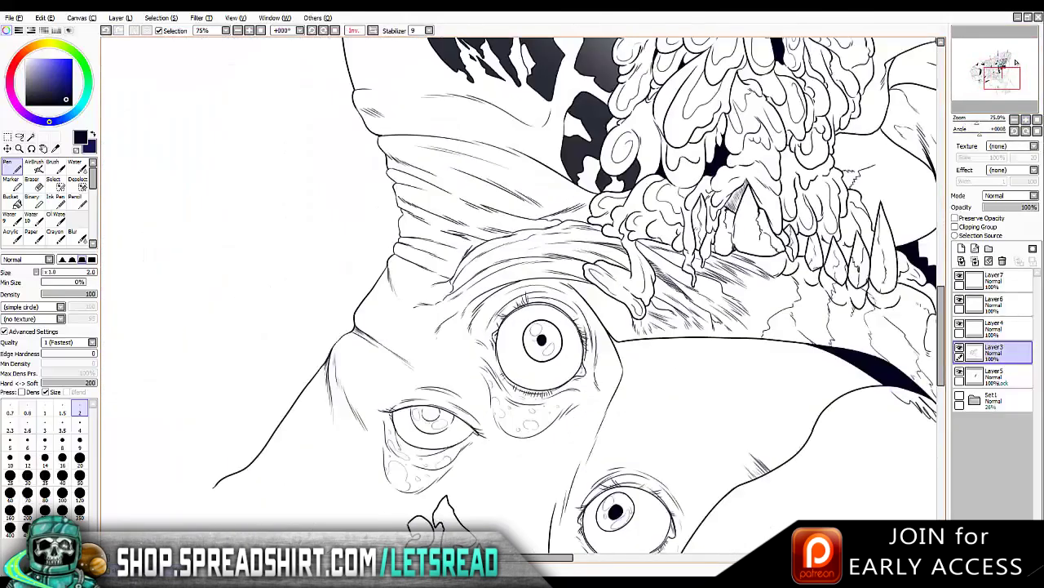
{"action": "key", "text": "h"}
{"action": "key", "text": "ctrl+minus"}
{"action": "left_click", "coordinate": [1017, 64]}
{"action": "key", "text": "ctrl+plus"}
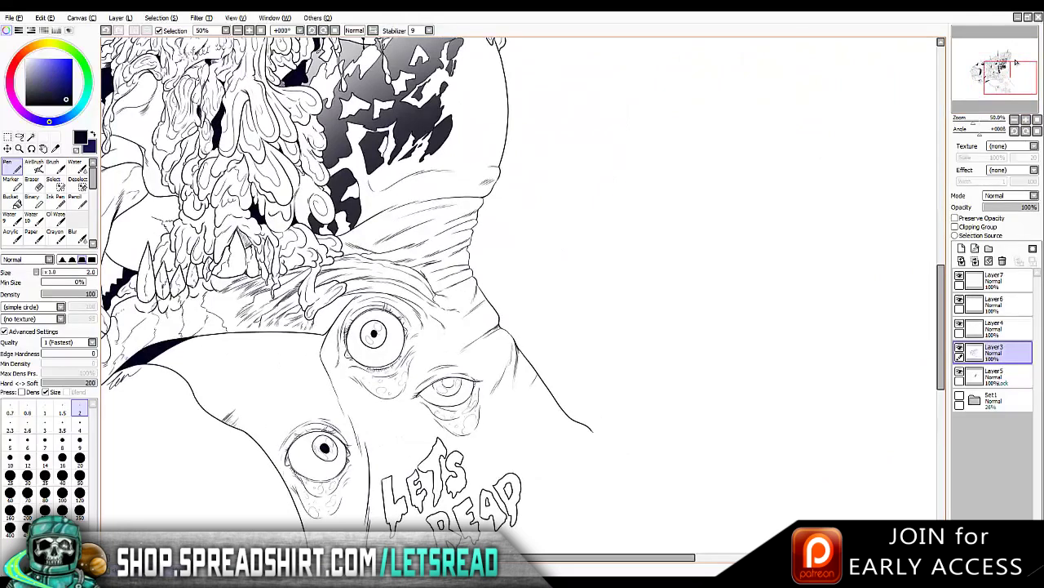
Ink long fold lines across the lower neck and throat around the eyes, and check the whole figure
{"action": "left_click", "coordinate": [1016, 64]}
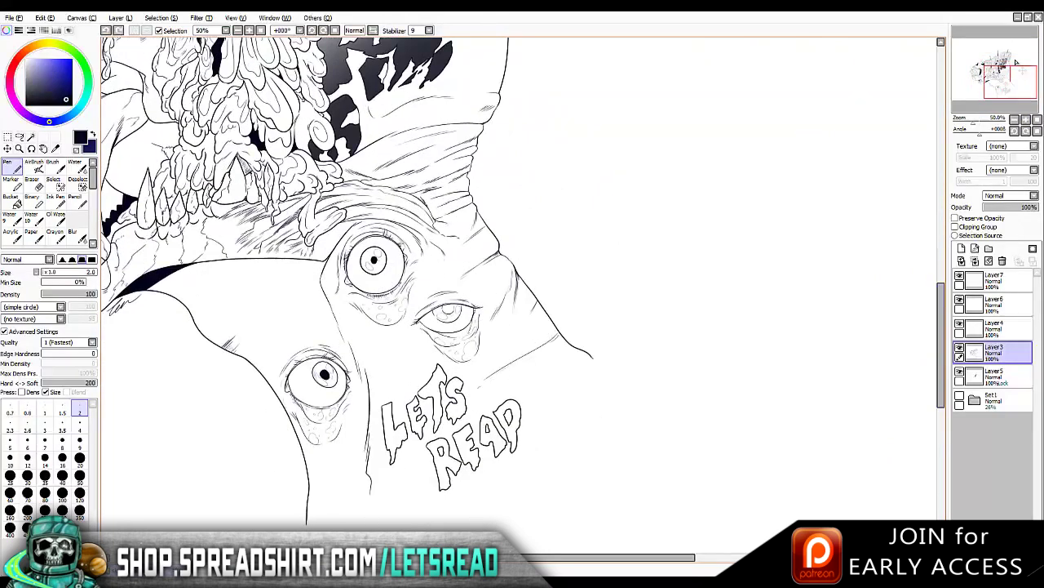
{"action": "left_click", "coordinate": [1016, 63]}
{"action": "left_click_drag", "start_coordinate": [416, 272], "coordinate": [472, 214]}
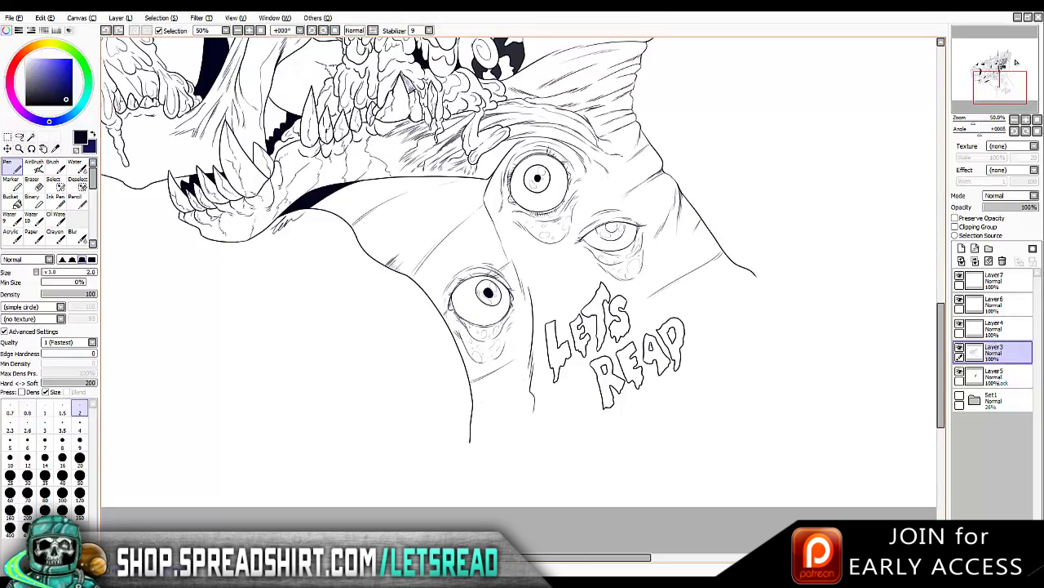
{"action": "left_click", "coordinate": [1017, 65]}
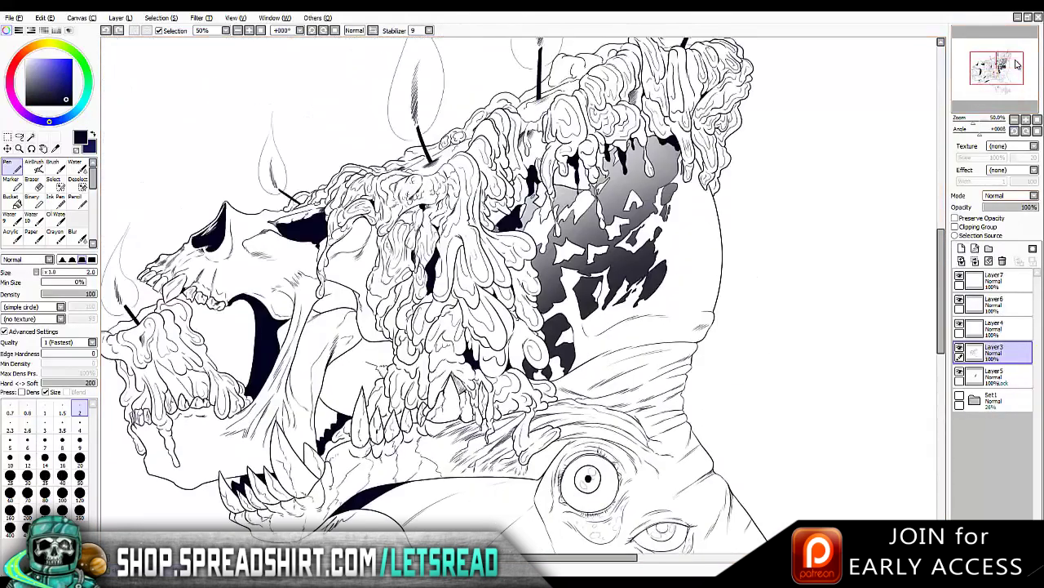
{"action": "key", "text": "Delete"}
{"action": "key", "text": "ctrl+0"}
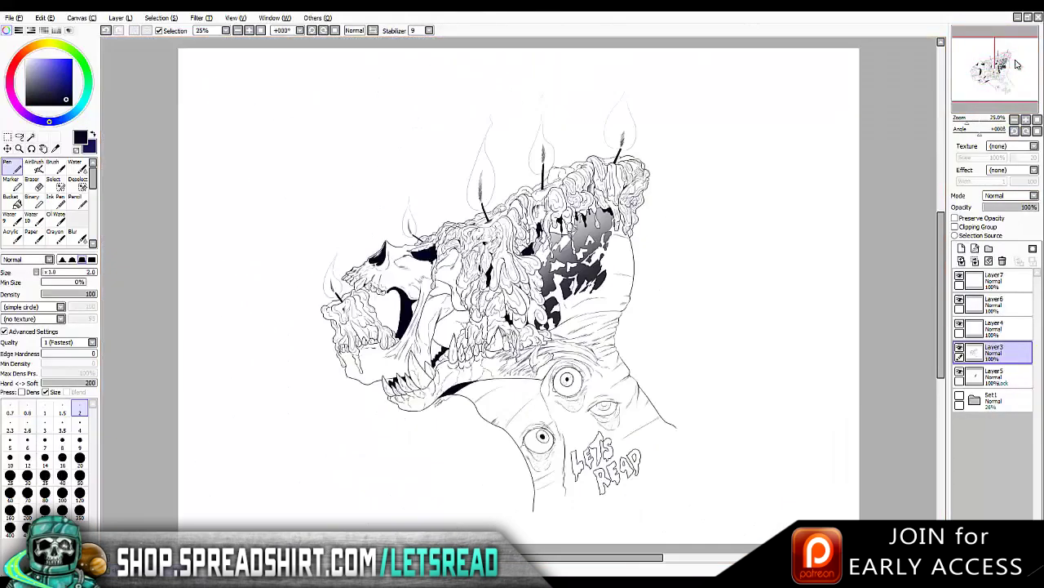
Widen the dark opening behind the open jaw with the pen and solid dark fill, and check the figure mirrored and whole
{"action": "scroll", "coordinate": [1016, 64], "scroll_direction": "up", "scroll_amount": 3}
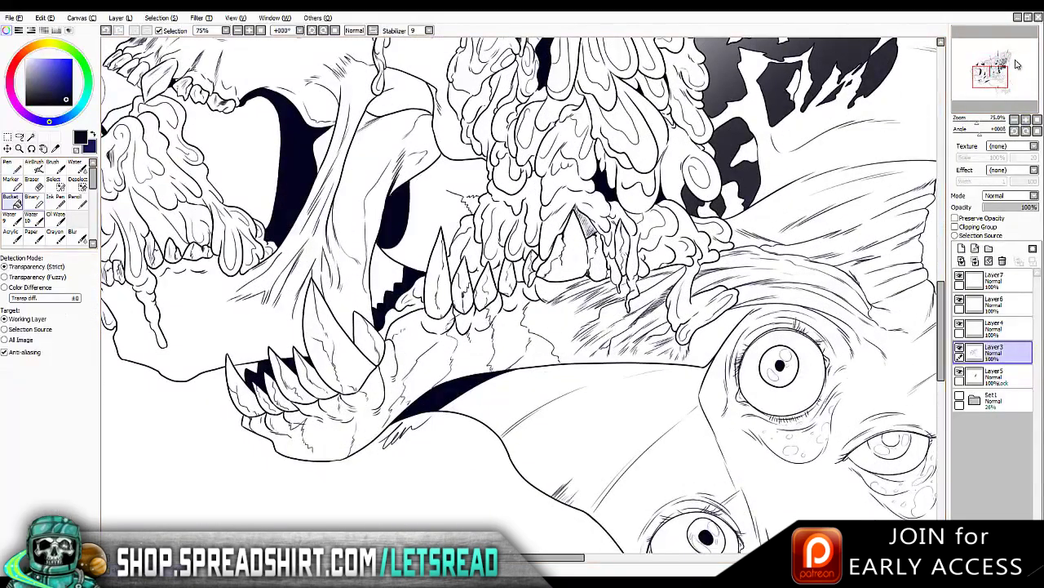
{"action": "scroll", "coordinate": [1016, 64], "scroll_direction": "down", "scroll_amount": 1}
{"action": "scroll", "coordinate": [1016, 64], "scroll_direction": "up", "scroll_amount": 1}
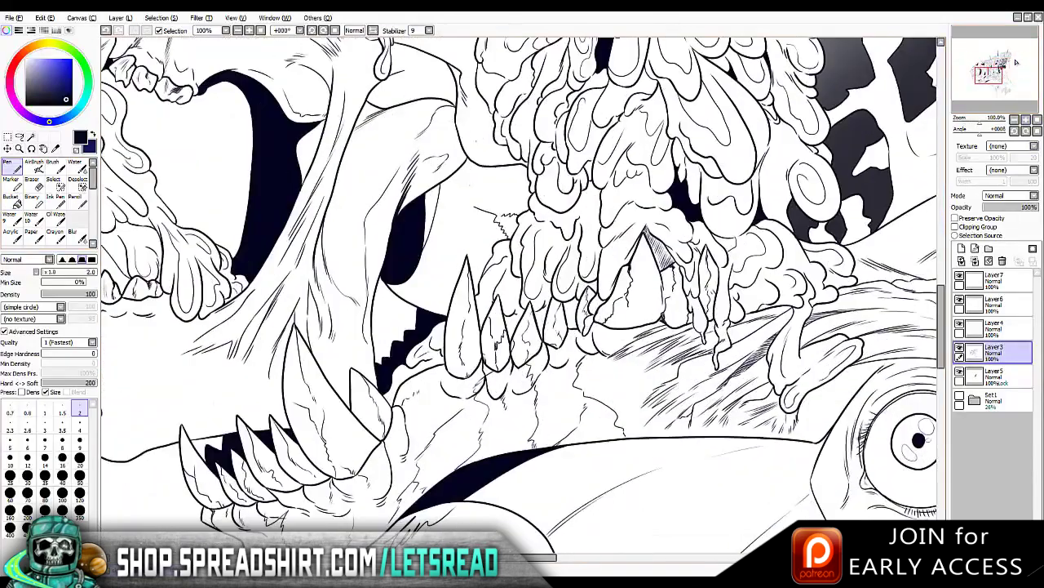
{"action": "scroll", "coordinate": [1016, 63], "scroll_direction": "up", "scroll_amount": 1}
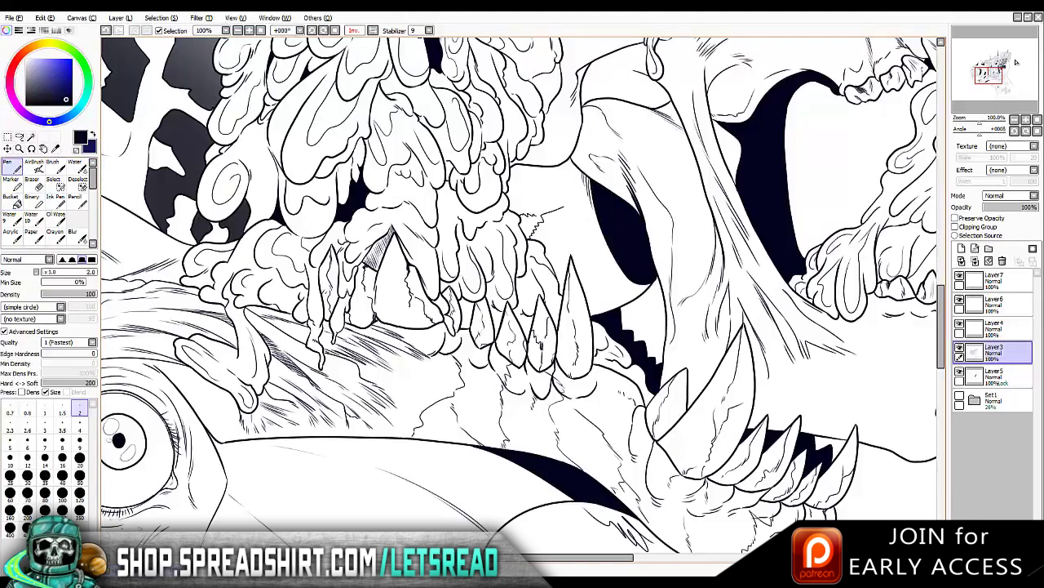
{"action": "key", "text": "h"}
{"action": "key", "text": "h"}
{"action": "key", "text": "h"}
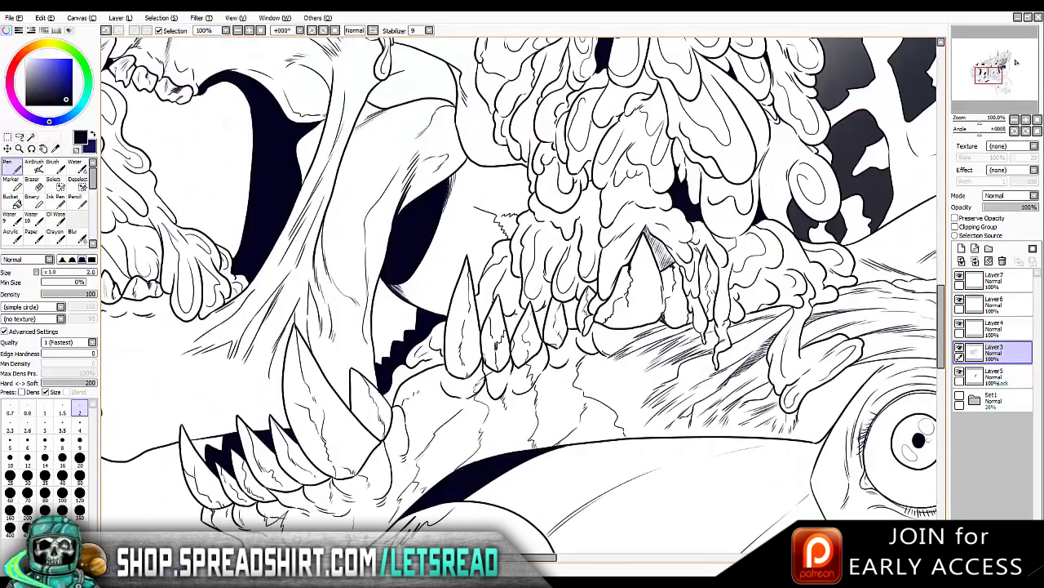
{"action": "key", "text": "ctrl+minus"}
{"action": "key", "text": "ctrl+minus"}
{"action": "key", "text": "ctrl+minus"}
{"action": "key", "text": "ctrl+plus"}
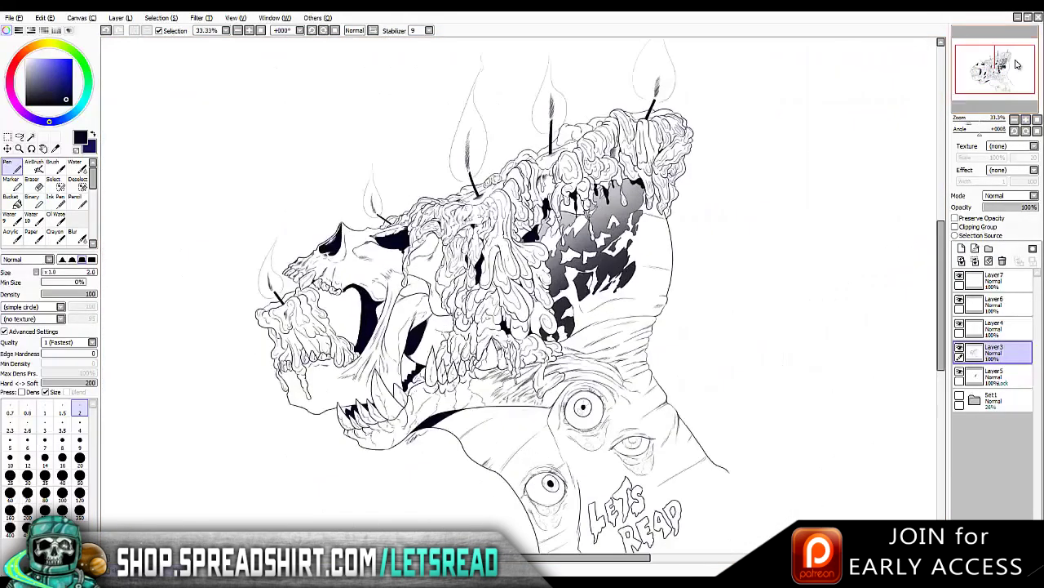
{"action": "key", "text": "ctrl+plus"}
{"action": "left_click_drag", "start_coordinate": [1017, 65], "coordinate": [1017, 65]}
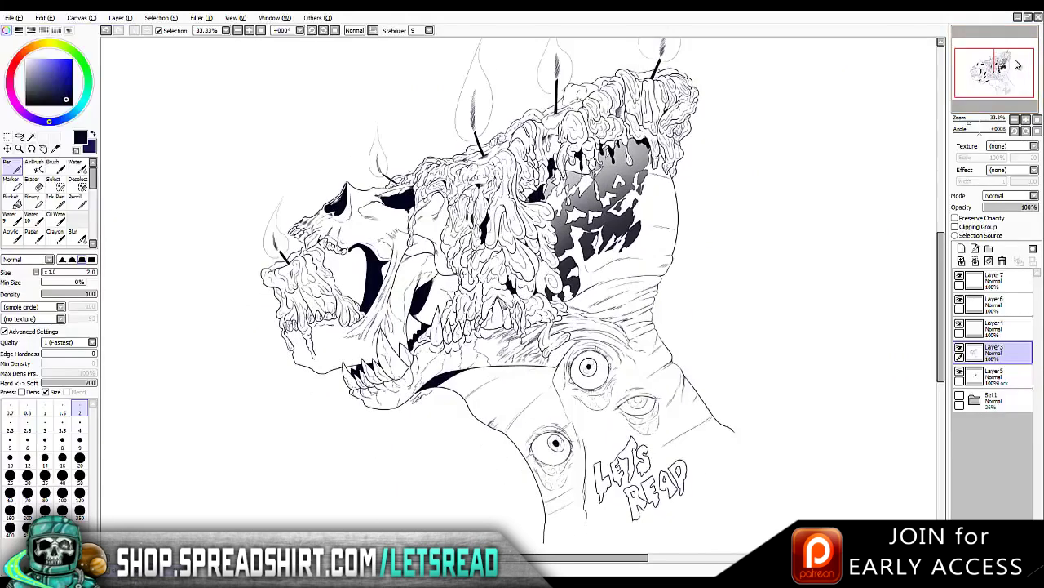
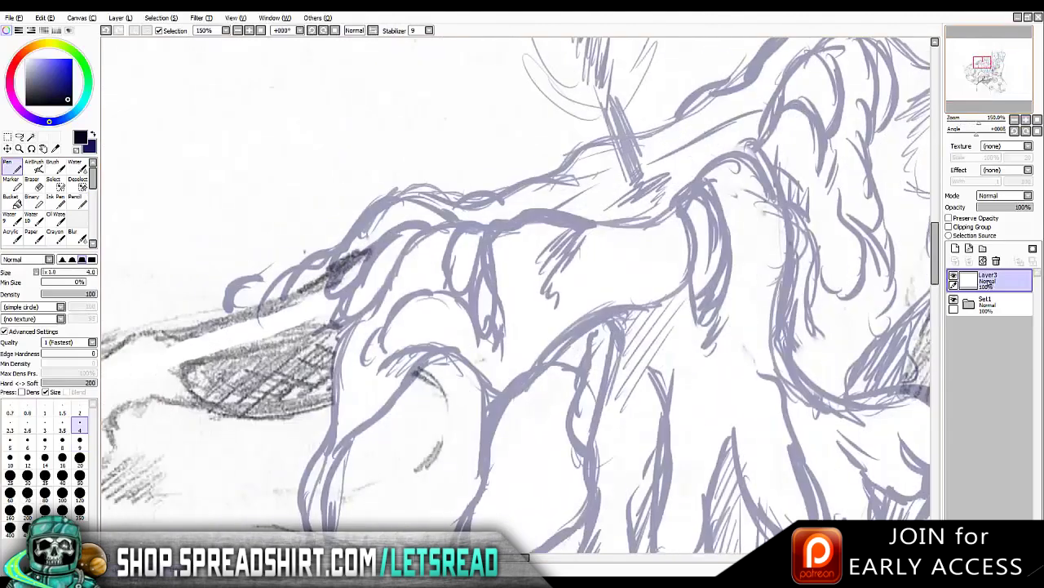
Ink the first small hanging wax drip over the sketch on Layer3 with the pen at size 4
{"action": "mouse_move", "coordinate": [531, 210]}
{"action": "left_mouse_down"}
{"action": "mouse_move", "coordinate": [486, 226]}
{"action": "mouse_move", "coordinate": [475, 327]}
{"action": "left_mouse_up"}
{"action": "mouse_move", "coordinate": [478, 283]}
{"action": "left_mouse_down"}
{"action": "mouse_move", "coordinate": [475, 330]}
{"action": "mouse_move", "coordinate": [500, 357]}
{"action": "left_mouse_up"}
{"action": "key", "text": "h"}
{"action": "key", "text": "h"}
Lower the Set1 sketch folder's opacity to 33% and make Layer3 the active layer again
{"action": "left_click", "coordinate": [987, 303]}
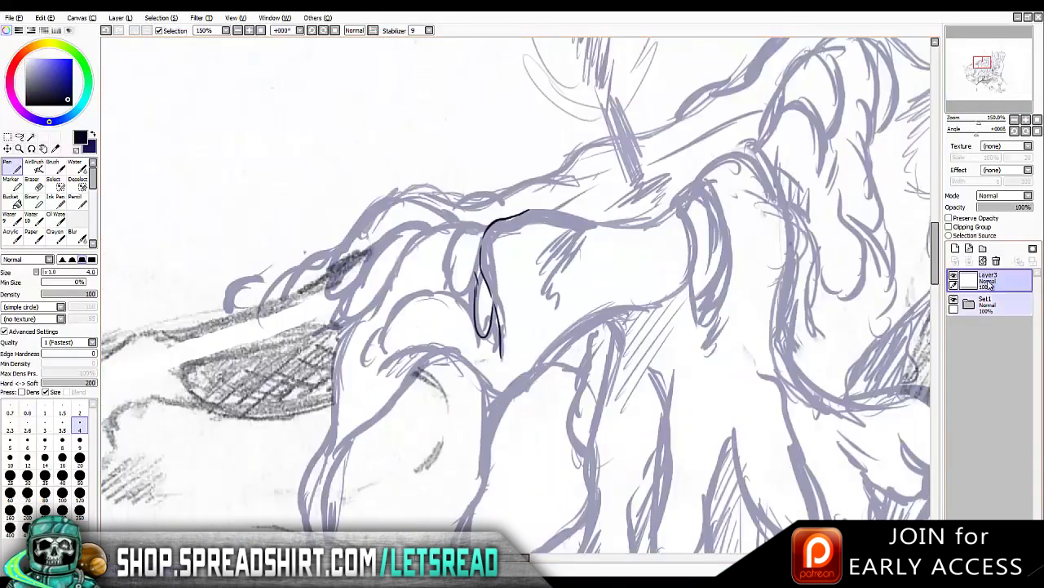
{"action": "left_click_drag", "start_coordinate": [1020, 206], "coordinate": [991, 206]}
{"action": "left_click", "coordinate": [989, 279]}
{"action": "key", "text": "h"}
{"action": "key", "text": "h"}
Ink the top edge of the wax fold and the long drooping drip at its far end
{"action": "mouse_move", "coordinate": [529, 210]}
{"action": "left_mouse_down"}
{"action": "mouse_move", "coordinate": [617, 225]}
{"action": "mouse_move", "coordinate": [572, 235]}
{"action": "mouse_move", "coordinate": [547, 302]}
{"action": "left_mouse_up"}
{"action": "key", "text": "h"}
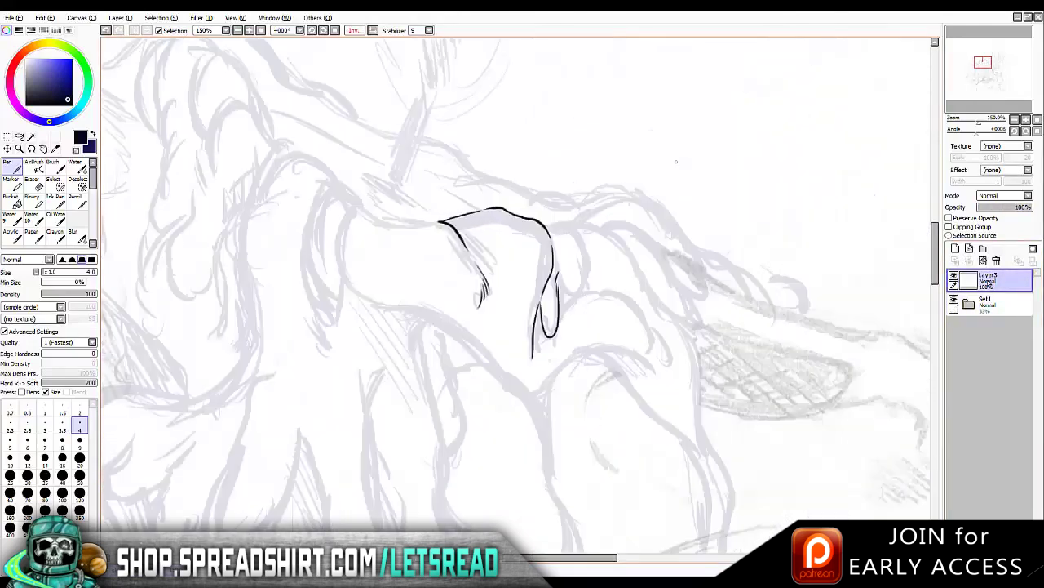
{"action": "key", "text": "h"}
{"action": "left_click_drag", "start_coordinate": [593, 222], "coordinate": [693, 191]}
{"action": "key", "text": "h"}
{"action": "mouse_move", "coordinate": [338, 191]}
{"action": "left_mouse_down"}
{"action": "mouse_move", "coordinate": [315, 203]}
{"action": "mouse_move", "coordinate": [303, 261]}
{"action": "mouse_move", "coordinate": [331, 324]}
{"action": "left_mouse_up"}
{"action": "left_click", "coordinate": [79, 425]}
{"action": "left_click_drag", "start_coordinate": [353, 209], "coordinate": [338, 256]}
Ink the lower edge of the wax fold as one sweeping curve, redoing the first stroke
{"action": "key", "text": "h"}
{"action": "left_click_drag", "start_coordinate": [662, 301], "coordinate": [584, 328]}
{"action": "key", "text": "ctrl+z"}
{"action": "left_click_drag", "start_coordinate": [663, 282], "coordinate": [494, 425]}
{"action": "key", "text": "h"}
{"action": "key", "text": "h"}
Refine the crease strokes inside the wax fold, trying pen size 2 and returning to size 4
{"action": "mouse_move", "coordinate": [576, 227]}
{"action": "left_mouse_down"}
{"action": "mouse_move", "coordinate": [539, 255]}
{"action": "mouse_move", "coordinate": [534, 275]}
{"action": "left_mouse_up"}
{"action": "key", "text": "ctrl+z"}
{"action": "key", "text": "ctrl+z"}
{"action": "left_click", "coordinate": [79, 408]}
{"action": "key", "text": "h"}
{"action": "key", "text": "h"}
{"action": "key", "text": "ctrl+z"}
{"action": "left_click", "coordinate": [79, 425]}
{"action": "key", "text": "h"}
{"action": "key", "text": "h"}
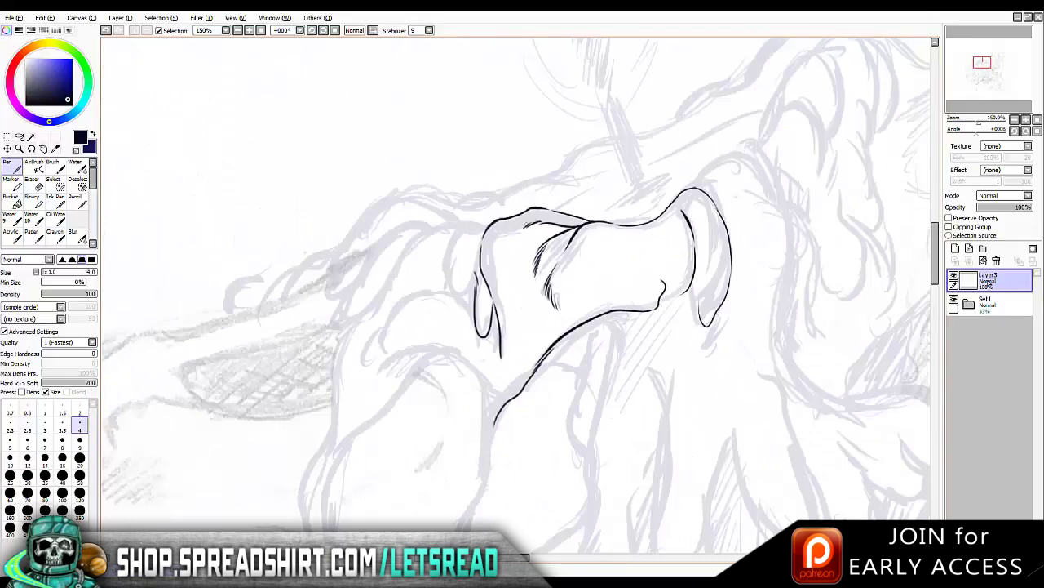
Ink the wavy inner contour and short hatching beside the first drip, mirroring the canvas to check
{"action": "left_click_drag", "start_coordinate": [512, 232], "coordinate": [496, 266]}
{"action": "key", "text": "ctrl+z"}
{"action": "key", "text": "h"}
{"action": "key", "text": "h"}
{"action": "key", "text": "h"}
{"action": "key", "text": "h"}
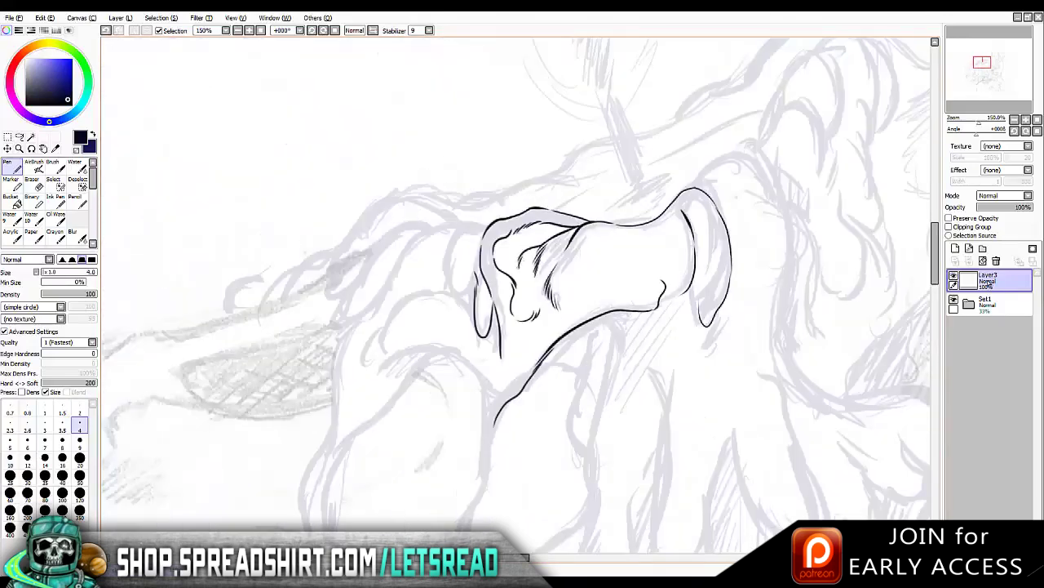
{"action": "key", "text": "h"}
{"action": "key", "text": "h"}
{"action": "key", "text": "h"}
{"action": "key", "text": "h"}
{"action": "key", "text": "h"}
{"action": "key", "text": "h"}
{"action": "key", "text": "h"}
{"action": "key", "text": "h"}
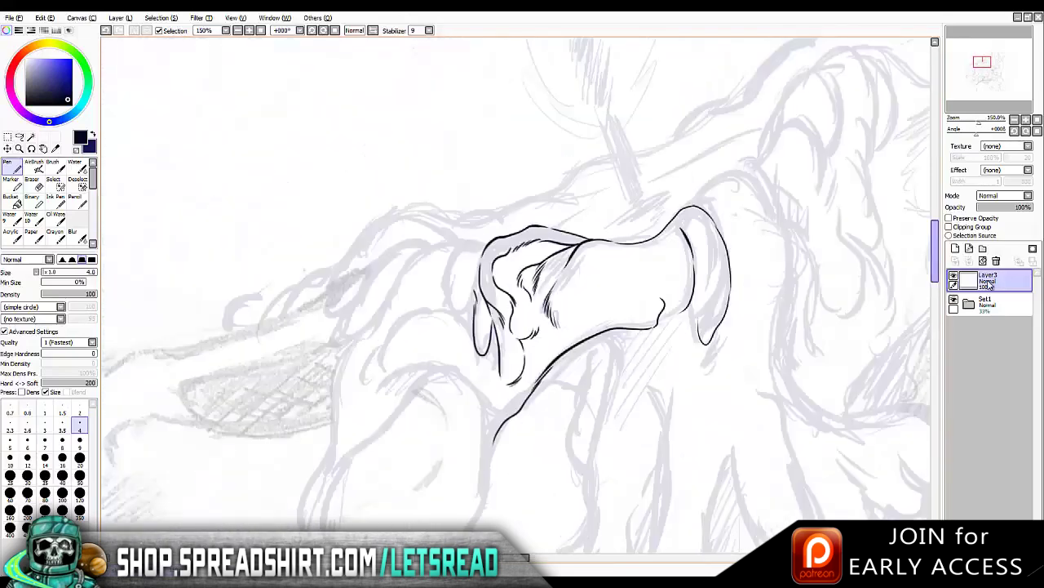
Ink the rounded bulge in the middle of the wax fold with a ragged lower edge
{"action": "left_click_drag", "start_coordinate": [612, 282], "coordinate": [594, 299]}
{"action": "left_click_drag", "start_coordinate": [607, 292], "coordinate": [546, 367]}
{"action": "key", "text": "h"}
{"action": "key", "text": "h"}
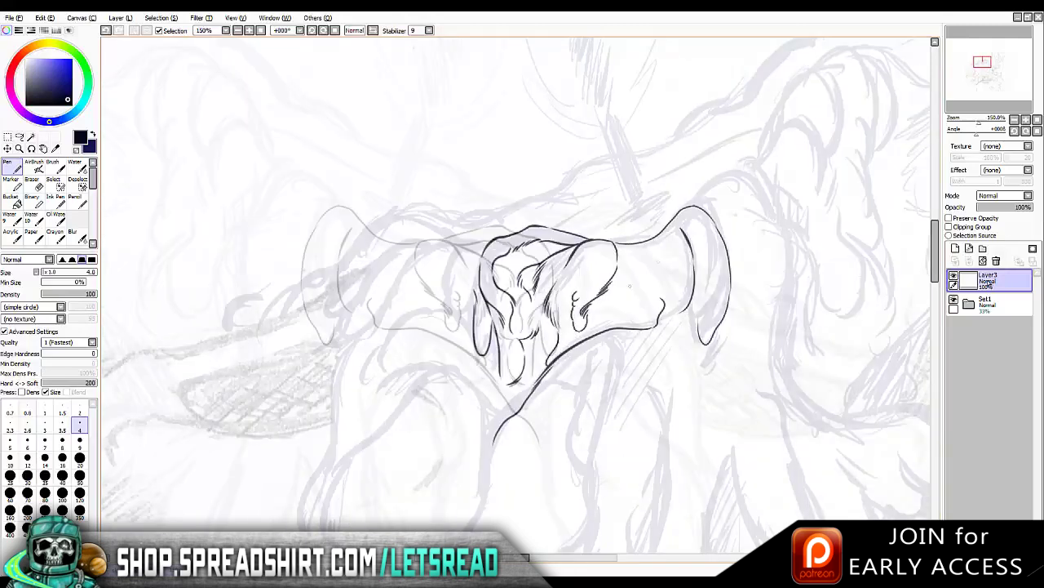
Reduce the pen to size 2 and ink small round bumps and fine hatching on the central bulge
{"action": "key", "text": "bracketleft"}
{"action": "key", "text": "bracketleft"}
{"action": "key", "text": "bracketleft"}
{"action": "key", "text": "bracketleft"}
{"action": "key", "text": "bracketleft"}
{"action": "key", "text": "h"}
{"action": "key", "text": "h"}
{"action": "left_click_drag", "start_coordinate": [584, 259], "coordinate": [596, 246]}
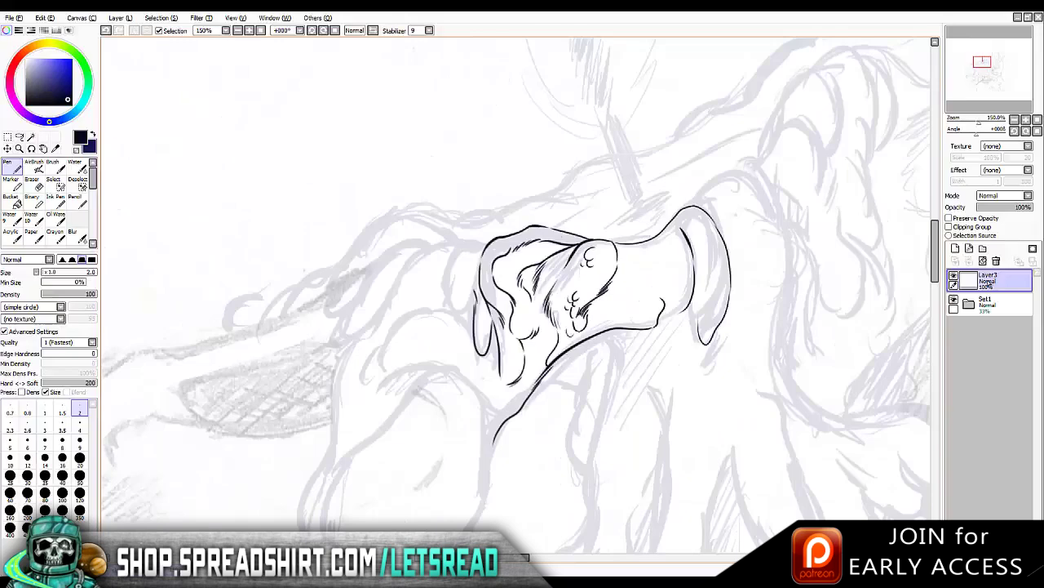
Ink small bumps and short drips along the far end of the wax fold, checking them mirrored
{"action": "left_click_drag", "start_coordinate": [531, 321], "coordinate": [326, 321]}
{"action": "key", "text": "h"}
{"action": "key", "text": "h"}
{"action": "key", "text": "h"}
{"action": "key", "text": "h"}
{"action": "mouse_move", "coordinate": [564, 244]}
{"action": "left_mouse_down"}
{"action": "mouse_move", "coordinate": [550, 287]}
{"action": "mouse_move", "coordinate": [561, 312]}
{"action": "left_mouse_up"}
{"action": "key", "text": "h"}
{"action": "key", "text": "h"}
{"action": "key", "text": "h"}
{"action": "key", "text": "h"}
{"action": "key", "text": "h"}
{"action": "key", "text": "h"}
Set the pen to size 4 and ink the outer edge of a drip hanging beneath the wax fold
{"action": "left_click_drag", "start_coordinate": [470, 297], "coordinate": [540, 150]}
{"action": "left_click", "coordinate": [79, 424]}
{"action": "left_click_drag", "start_coordinate": [488, 174], "coordinate": [467, 308]}
{"action": "key", "text": "h"}
{"action": "key", "text": "h"}
Ink the hanging drip's inner edge and rounded tip, plus the crease lines beside it
{"action": "left_click_drag", "start_coordinate": [454, 253], "coordinate": [444, 310]}
{"action": "key", "text": "h"}
{"action": "key", "text": "h"}
{"action": "key", "text": "h"}
{"action": "left_click_drag", "start_coordinate": [452, 201], "coordinate": [435, 204]}
{"action": "key", "text": "ctrl+z"}
{"action": "key", "text": "h"}
{"action": "key", "text": "h"}
{"action": "key", "text": "h"}
{"action": "key", "text": "h"}
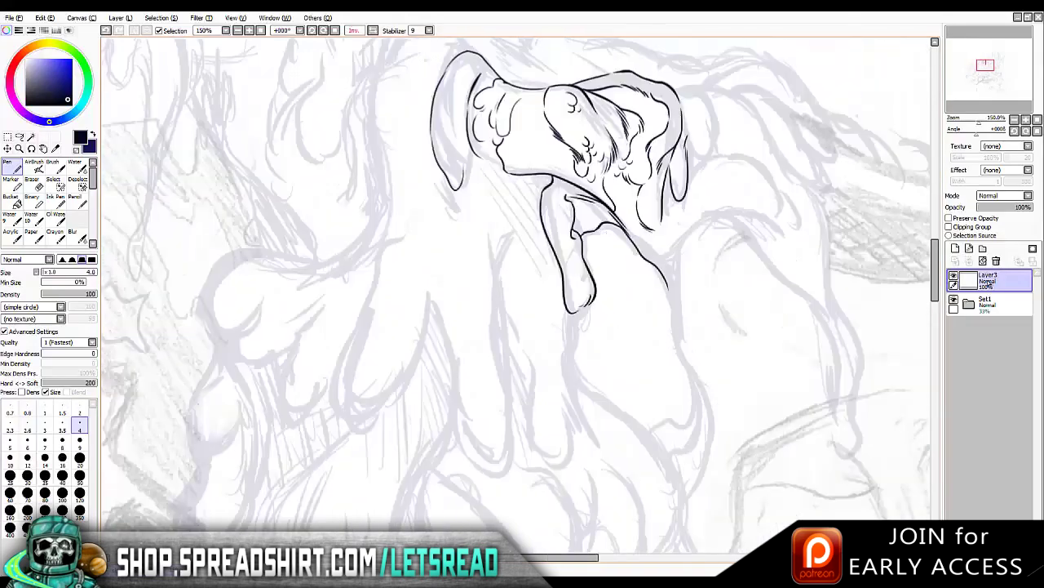
Ink the long wavy outer edge of the narrow drip next to the hanging one
{"action": "scroll", "coordinate": [516, 300], "scroll_direction": "right", "scroll_amount": 3}
{"action": "mouse_move", "coordinate": [340, 168]}
{"action": "left_mouse_down"}
{"action": "mouse_move", "coordinate": [312, 227]}
{"action": "mouse_move", "coordinate": [361, 309]}
{"action": "mouse_move", "coordinate": [349, 397]}
{"action": "left_mouse_up"}
{"action": "key", "text": "h"}
{"action": "key", "text": "h"}
{"action": "key", "text": "h"}
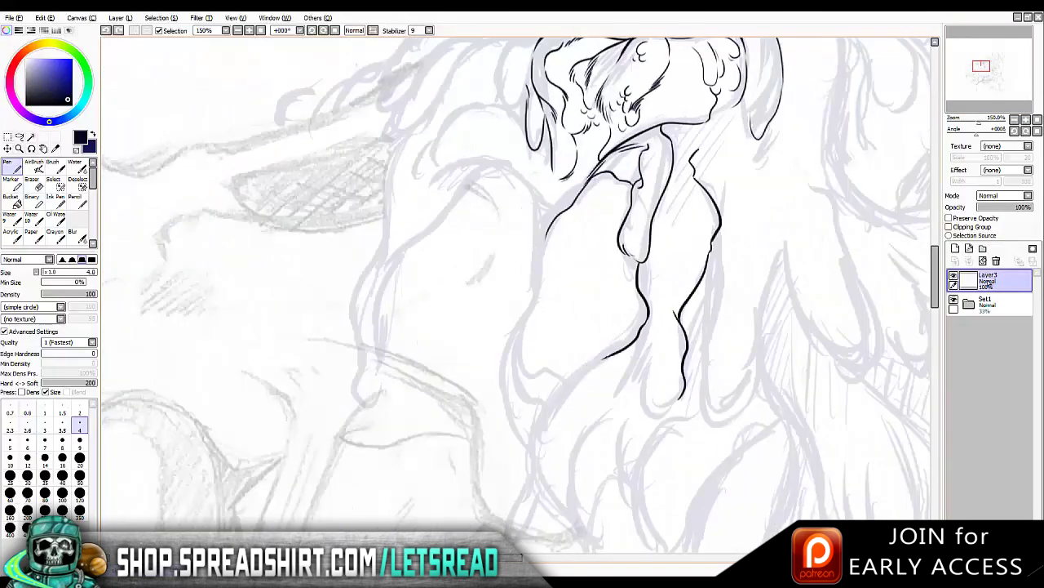
Ink the outline of the wide bulging drip below the fold and start its long inner contour lines
{"action": "left_click_drag", "start_coordinate": [607, 359], "coordinate": [549, 408]}
{"action": "key", "text": "h"}
{"action": "left_click_drag", "start_coordinate": [511, 379], "coordinate": [487, 409]}
{"action": "left_click_drag", "start_coordinate": [491, 261], "coordinate": [521, 367]}
{"action": "key", "text": "h"}
{"action": "left_click_drag", "start_coordinate": [550, 253], "coordinate": [555, 365]}
{"action": "key", "text": "h"}
{"action": "left_click_drag", "start_coordinate": [408, 251], "coordinate": [411, 292]}
{"action": "left_click_drag", "start_coordinate": [485, 357], "coordinate": [450, 342]}
{"action": "key", "text": "h"}
{"action": "key", "text": "h"}
Ink the looping inner folds of the wide drip and clean up stray line ends with the Eraser
{"action": "left_click_drag", "start_coordinate": [469, 209], "coordinate": [453, 274]}
{"action": "left_click_drag", "start_coordinate": [472, 325], "coordinate": [457, 276]}
{"action": "key", "text": "h"}
{"action": "key", "text": "h"}
{"action": "key", "text": "h"}
{"action": "left_click_drag", "start_coordinate": [588, 330], "coordinate": [565, 343]}
{"action": "key", "text": "h"}
{"action": "left_click_drag", "start_coordinate": [416, 237], "coordinate": [421, 296]}
{"action": "mouse_move", "coordinate": [449, 313]}
{"action": "left_mouse_down"}
{"action": "mouse_move", "coordinate": [428, 332]}
{"action": "mouse_move", "coordinate": [419, 170]}
{"action": "left_mouse_up"}
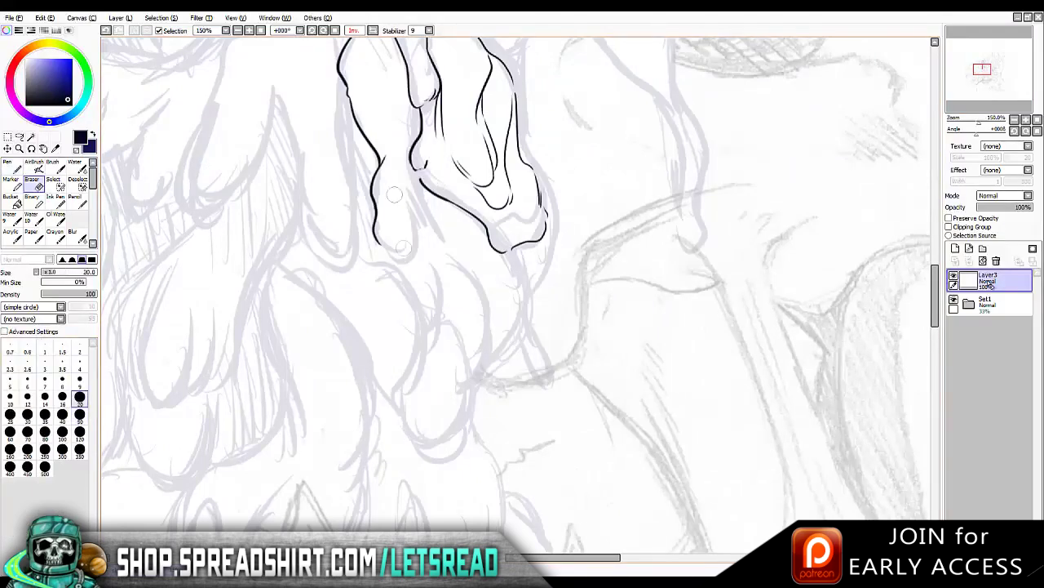
{"action": "key", "text": "h"}
{"action": "key", "text": "h"}
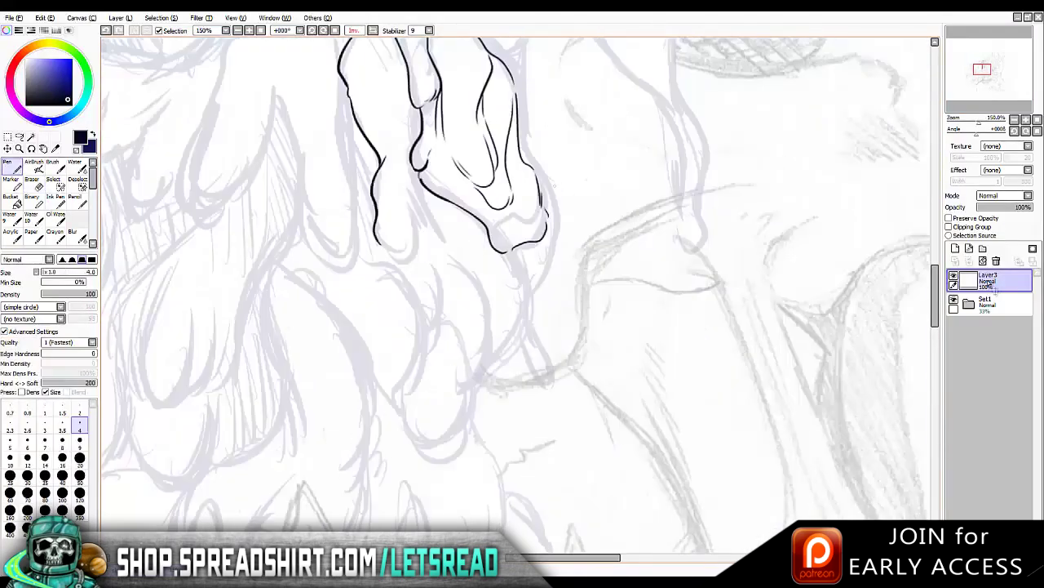
Ink the inner contour lines on the upper part of the narrow drip
{"action": "mouse_move", "coordinate": [388, 31]}
{"action": "left_mouse_down"}
{"action": "mouse_move", "coordinate": [413, 161]}
{"action": "mouse_move", "coordinate": [393, 252]}
{"action": "left_mouse_up"}
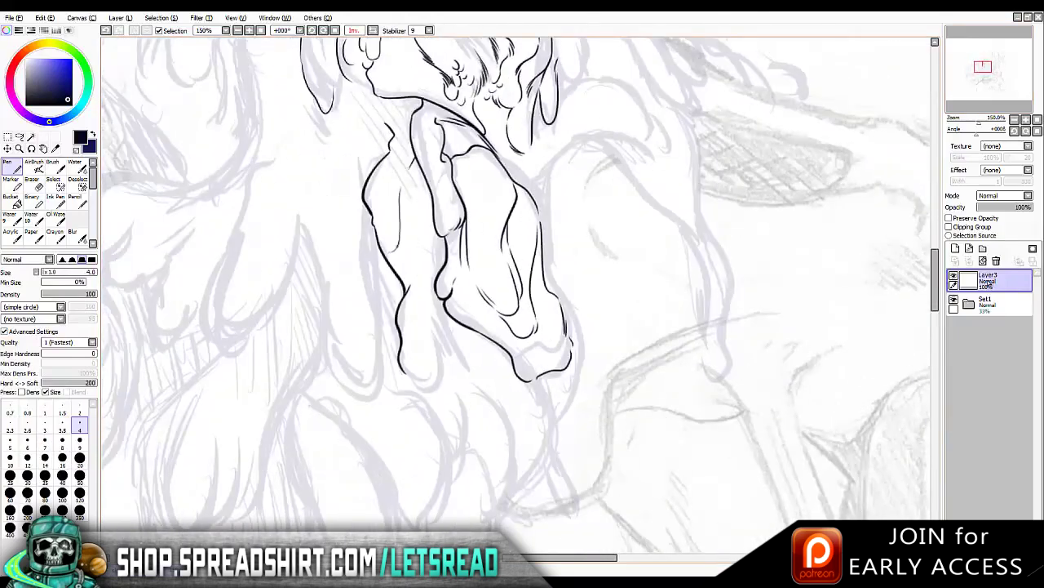
{"action": "left_click_drag", "start_coordinate": [423, 172], "coordinate": [418, 282]}
{"action": "left_click_drag", "start_coordinate": [434, 236], "coordinate": [440, 273]}
Fill the gap between the two drips with dense hatching using a finer pen, and restore the pen to size 4
{"action": "key", "text": "bracketleft"}
{"action": "key", "text": "bracketleft"}
{"action": "key", "text": "bracketleft"}
{"action": "key", "text": "bracketleft"}
{"action": "key", "text": "bracketleft"}
{"action": "key", "text": "ctrl+z"}
{"action": "left_click_drag", "start_coordinate": [436, 237], "coordinate": [437, 273]}
{"action": "key", "text": "bracketright"}
{"action": "key", "text": "bracketright"}
{"action": "key", "text": "bracketright"}
{"action": "key", "text": "bracketright"}
{"action": "key", "text": "bracketright"}
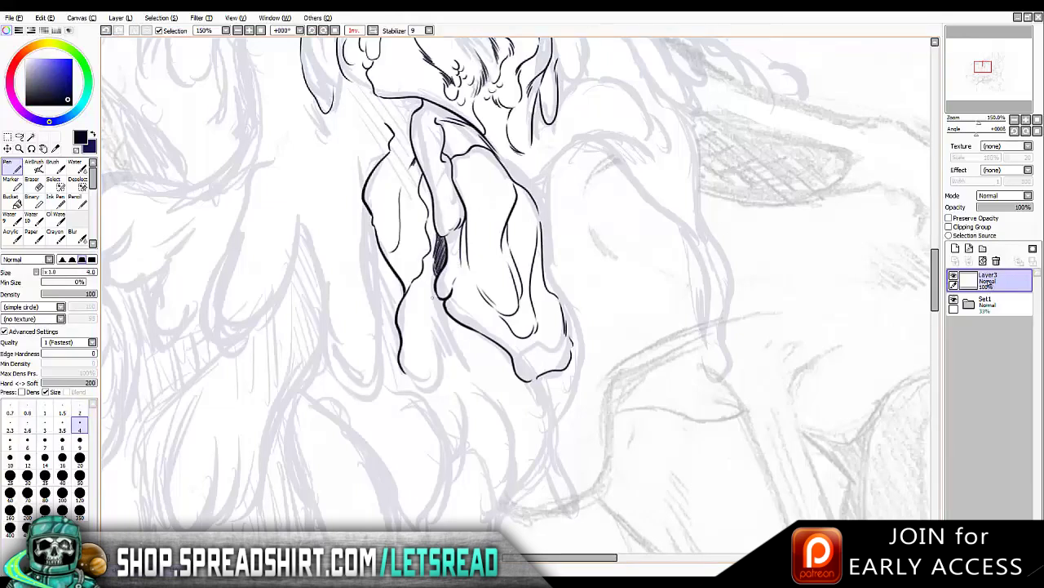
Ink the small looped drip and the rounded tip at the lower end of the narrow drip
{"action": "key", "text": "ctrl+z"}
{"action": "key", "text": "ctrl+z"}
{"action": "mouse_move", "coordinate": [413, 292]}
{"action": "left_mouse_down"}
{"action": "mouse_move", "coordinate": [408, 339]}
{"action": "mouse_move", "coordinate": [406, 318]}
{"action": "left_mouse_up"}
{"action": "key", "text": "ctrl+z"}
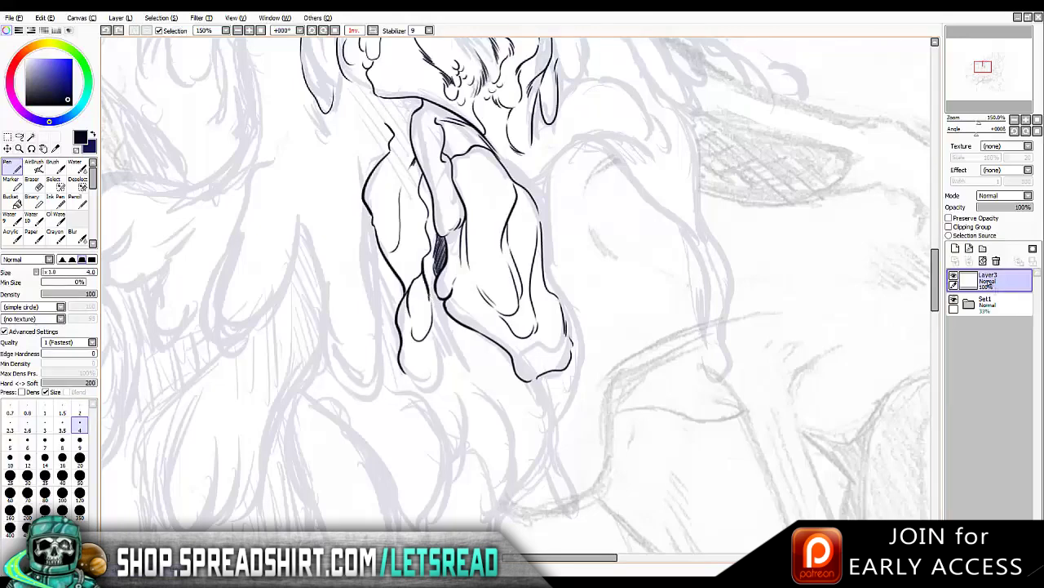
{"action": "scroll", "coordinate": [990, 285], "scroll_direction": "down", "scroll_amount": 1}
{"action": "scroll", "coordinate": [990, 286], "scroll_direction": "down", "scroll_amount": 5}
{"action": "mouse_move", "coordinate": [413, 273]}
{"action": "left_mouse_down"}
{"action": "mouse_move", "coordinate": [437, 298]}
{"action": "mouse_move", "coordinate": [441, 225]}
{"action": "left_mouse_up"}
{"action": "scroll", "coordinate": [516, 294], "scroll_direction": "down", "scroll_amount": 5}
{"action": "scroll", "coordinate": [516, 294], "scroll_direction": "up", "scroll_amount": 15}
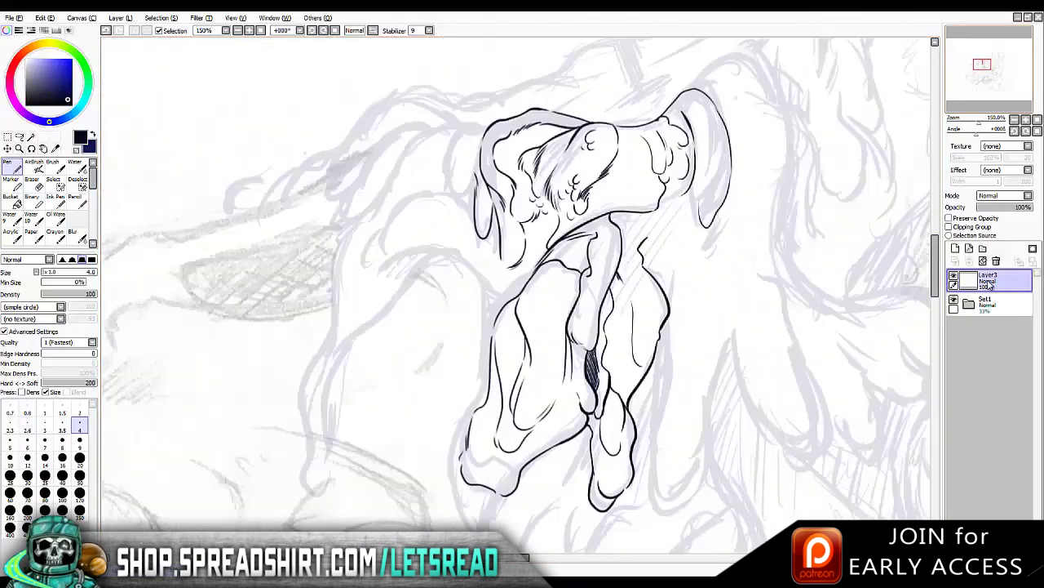
Ink an inner contour in the drooping far end of the fold and connect the narrow drip to it
{"action": "key", "text": "ctrl+z"}
{"action": "mouse_move", "coordinate": [369, 191]}
{"action": "left_mouse_down"}
{"action": "mouse_move", "coordinate": [349, 219]}
{"action": "mouse_move", "coordinate": [358, 235]}
{"action": "left_mouse_up"}
{"action": "key", "text": "h"}
{"action": "key", "text": "h"}
{"action": "key", "text": "ctrl+z"}
{"action": "left_click_drag", "start_coordinate": [335, 176], "coordinate": [335, 225]}
{"action": "key", "text": "ctrl+z"}
{"action": "left_click_drag", "start_coordinate": [302, 165], "coordinate": [310, 190]}
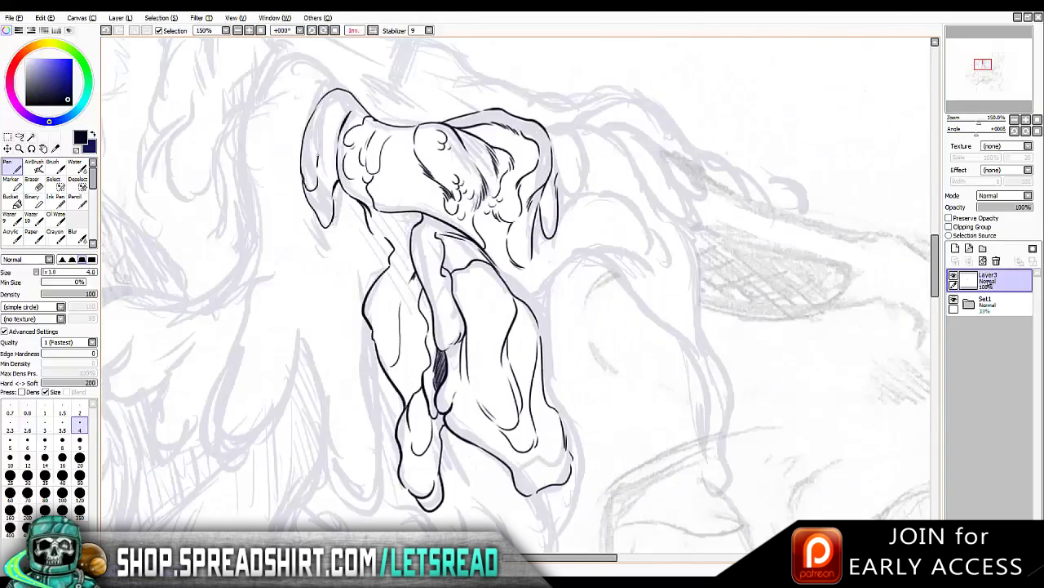
Redo the unsatisfactory stroke and ink wavy inner contour lines inside the hanging lobe at the near end of the fold
{"action": "key", "text": "ctrl+z"}
{"action": "mouse_move", "coordinate": [315, 101]}
{"action": "left_mouse_down"}
{"action": "mouse_move", "coordinate": [328, 117]}
{"action": "mouse_move", "coordinate": [333, 172]}
{"action": "left_mouse_up"}
{"action": "key", "text": "h"}
{"action": "key", "text": "h"}
{"action": "key", "text": "ctrl+z"}
{"action": "left_click_drag", "start_coordinate": [310, 136], "coordinate": [340, 205]}
{"action": "key", "text": "h"}
{"action": "key", "text": "h"}
{"action": "key", "text": "h"}
{"action": "key", "text": "h"}
Ink the wax folds below the hanging lobe and give their outer edge tapered, ragged hatch strokes
{"action": "scroll", "coordinate": [516, 294], "scroll_direction": "down", "scroll_amount": 1}
{"action": "key", "text": "h"}
{"action": "key", "text": "h"}
{"action": "left_click_drag", "start_coordinate": [694, 207], "coordinate": [676, 250]}
{"action": "key", "text": "h"}
{"action": "key", "text": "h"}
{"action": "left_click_drag", "start_coordinate": [364, 195], "coordinate": [349, 230]}
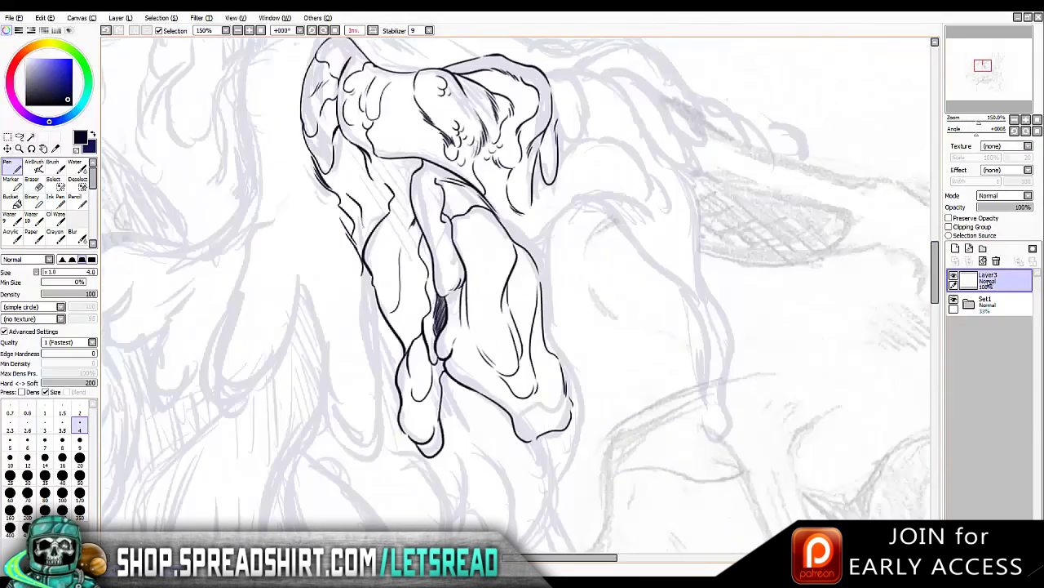
{"action": "key", "text": "h"}
{"action": "left_click_drag", "start_coordinate": [661, 191], "coordinate": [646, 209]}
{"action": "left_click_drag", "start_coordinate": [688, 176], "coordinate": [653, 201]}
{"action": "key", "text": "h"}
Fill the small gaps above the narrow drip and beneath the central fold with solid black
{"action": "left_click_drag", "start_coordinate": [344, 127], "coordinate": [340, 167]}
{"action": "key", "text": "h"}
{"action": "key", "text": "h"}
{"action": "key", "text": "h"}
{"action": "scroll", "coordinate": [516, 299], "scroll_direction": "down", "scroll_amount": 2}
{"action": "left_click_drag", "start_coordinate": [684, 72], "coordinate": [674, 103]}
{"action": "key", "text": "h"}
{"action": "key", "text": "h"}
{"action": "key", "text": "h"}
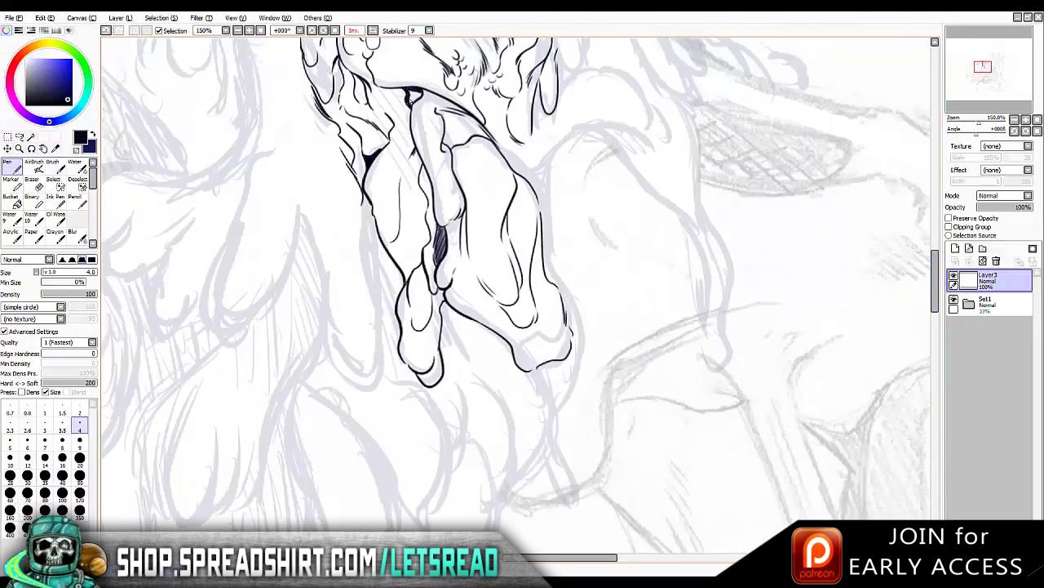
Darken the gap between the two drips and add fine hatching beside the black gap under the fold with the pen at size 2
{"action": "key", "text": "h"}
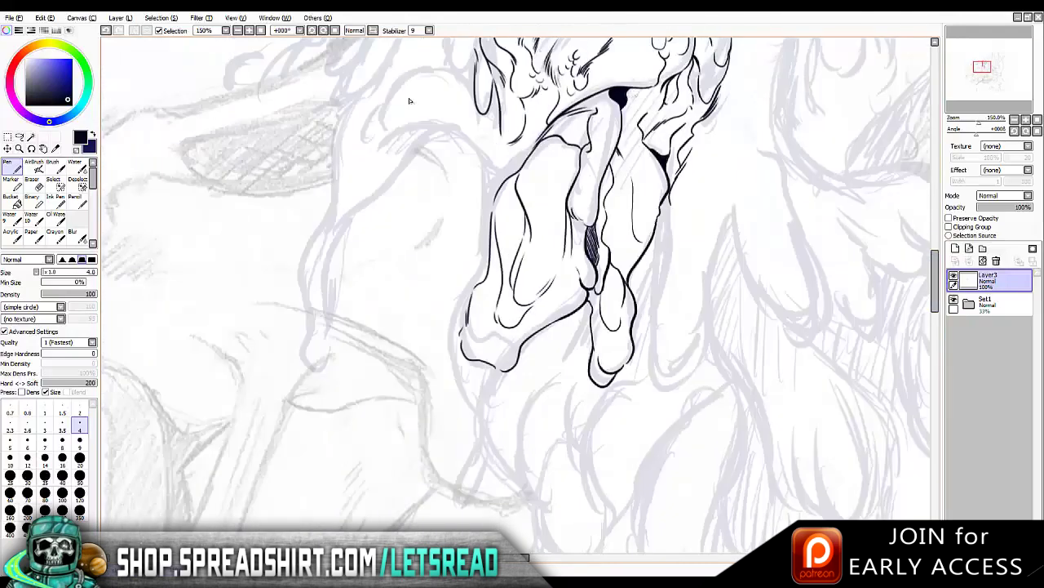
{"action": "key", "text": "bracketleft"}
{"action": "key", "text": "bracketleft"}
{"action": "key", "text": "bracketleft"}
{"action": "key", "text": "bracketleft"}
{"action": "key", "text": "bracketleft"}
{"action": "key", "text": "h"}
{"action": "scroll", "coordinate": [409, 101], "scroll_direction": "up", "scroll_amount": 2}
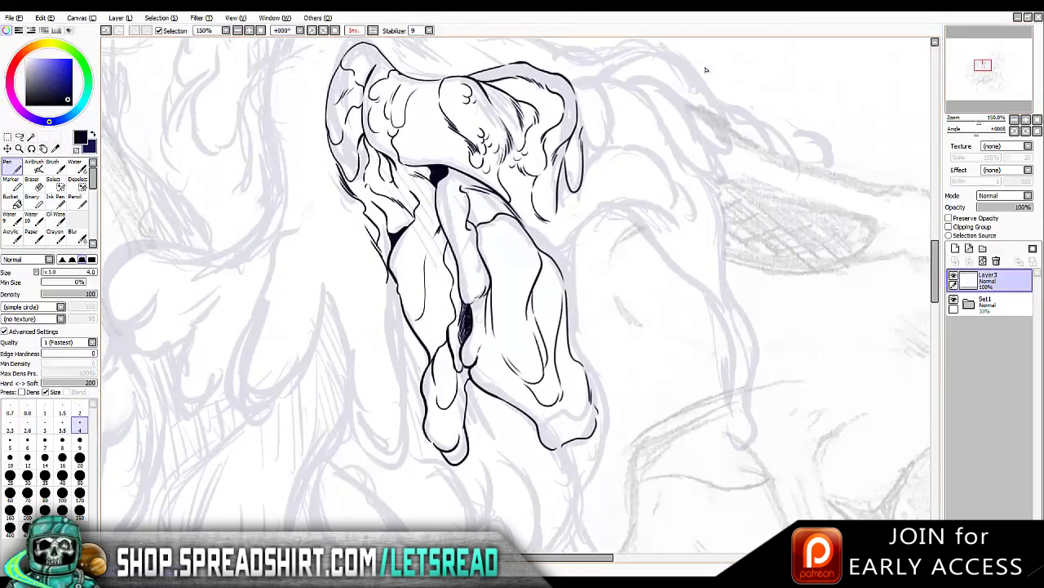
{"action": "key", "text": "bracketleft"}
{"action": "key", "text": "bracketleft"}
{"action": "key", "text": "bracketleft"}
{"action": "key", "text": "bracketleft"}
{"action": "key", "text": "bracketleft"}
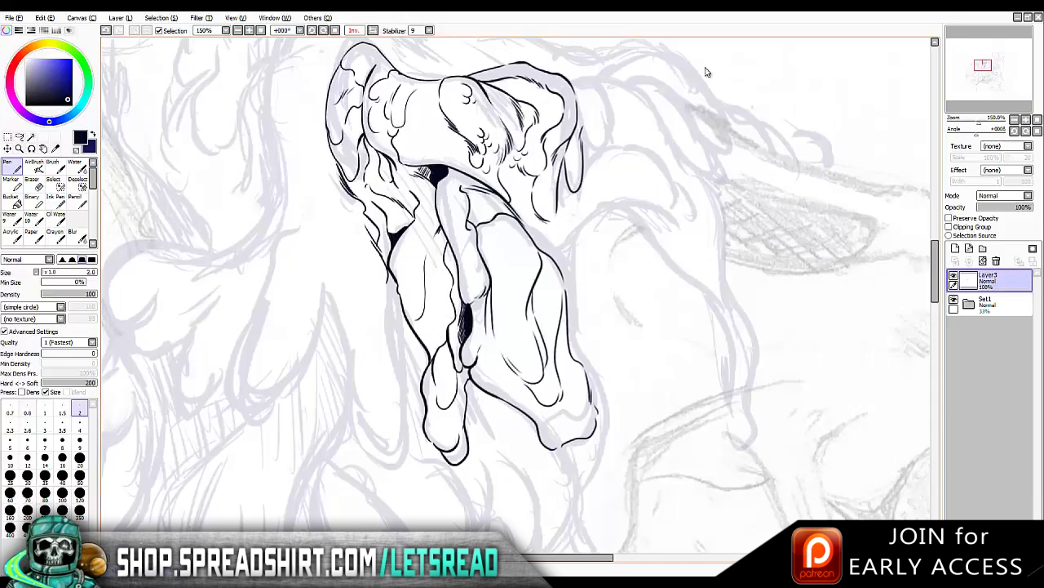
Restore the pen to size 4 and ink the large drip's outer edge and the lower edge of the curled side branch
{"action": "key", "text": "bracketright"}
{"action": "key", "text": "bracketright"}
{"action": "key", "text": "bracketright"}
{"action": "key", "text": "bracketright"}
{"action": "key", "text": "bracketright"}
{"action": "key", "text": "Insert"}
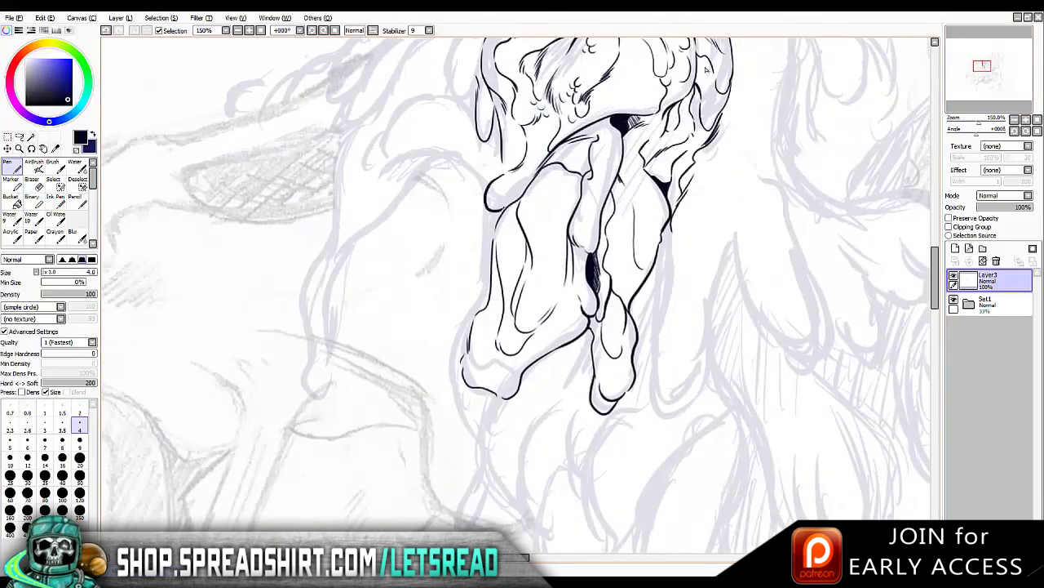
{"action": "mouse_move", "coordinate": [372, 177]}
{"action": "left_mouse_down"}
{"action": "mouse_move", "coordinate": [465, 147]}
{"action": "mouse_move", "coordinate": [454, 155]}
{"action": "mouse_move", "coordinate": [473, 171]}
{"action": "mouse_move", "coordinate": [465, 151]}
{"action": "mouse_move", "coordinate": [485, 182]}
{"action": "mouse_move", "coordinate": [457, 373]}
{"action": "left_mouse_up"}
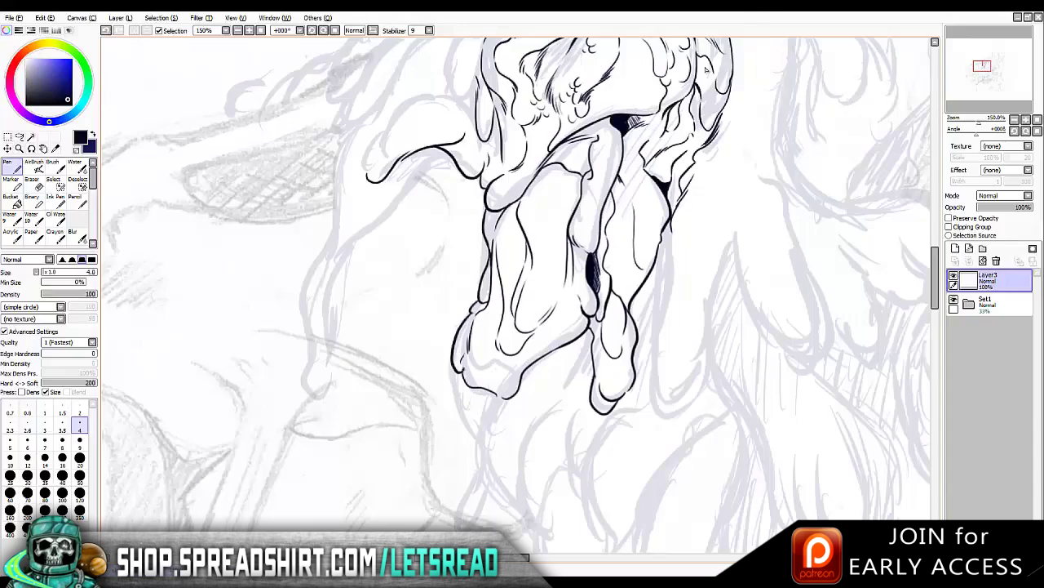
{"action": "mouse_move", "coordinate": [522, 294]}
{"action": "left_mouse_down"}
{"action": "mouse_move", "coordinate": [384, 294]}
{"action": "mouse_move", "coordinate": [523, 424]}
{"action": "left_mouse_up"}
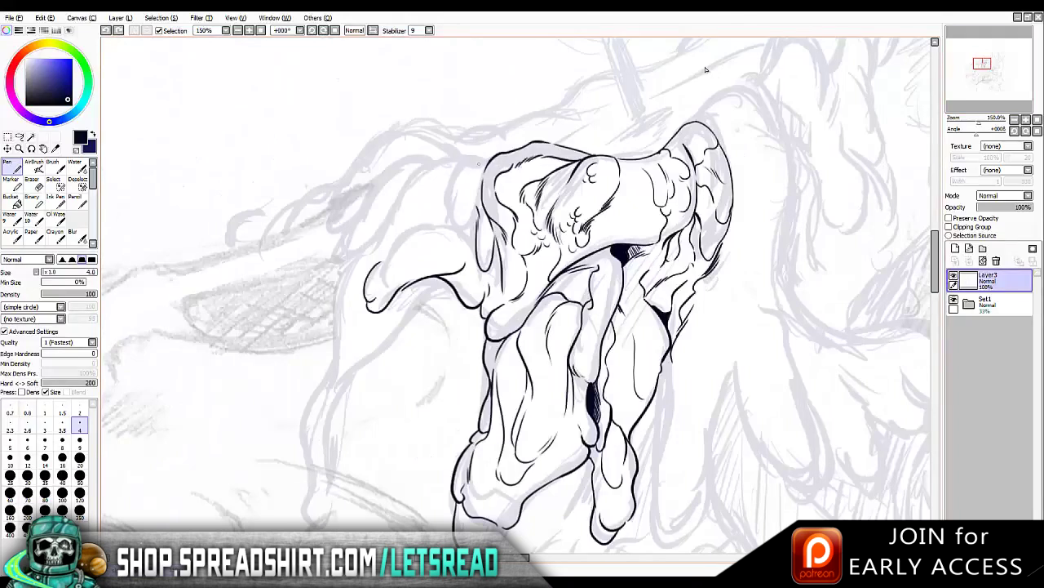
Ink the small rounded fold behind the main fold and the upper edge of the curled side branch
{"action": "mouse_move", "coordinate": [490, 155]}
{"action": "left_mouse_down"}
{"action": "mouse_move", "coordinate": [458, 168]}
{"action": "mouse_move", "coordinate": [445, 200]}
{"action": "mouse_move", "coordinate": [451, 177]}
{"action": "mouse_move", "coordinate": [469, 236]}
{"action": "left_mouse_up"}
{"action": "key", "text": "ctrl+z"}
{"action": "key", "text": "ctrl+z"}
{"action": "left_click_drag", "start_coordinate": [446, 197], "coordinate": [453, 221]}
{"action": "left_click_drag", "start_coordinate": [435, 220], "coordinate": [455, 227]}
{"action": "mouse_move", "coordinate": [385, 263]}
{"action": "left_mouse_down"}
{"action": "mouse_move", "coordinate": [464, 223]}
{"action": "mouse_move", "coordinate": [440, 225]}
{"action": "mouse_move", "coordinate": [477, 221]}
{"action": "mouse_move", "coordinate": [472, 229]}
{"action": "left_mouse_up"}
{"action": "key", "text": "ctrl+z"}
{"action": "key", "text": "ctrl+z"}
{"action": "left_click_drag", "start_coordinate": [382, 263], "coordinate": [390, 289]}
{"action": "key", "text": "h"}
{"action": "key", "text": "h"}
{"action": "key", "text": "h"}
{"action": "key", "text": "h"}
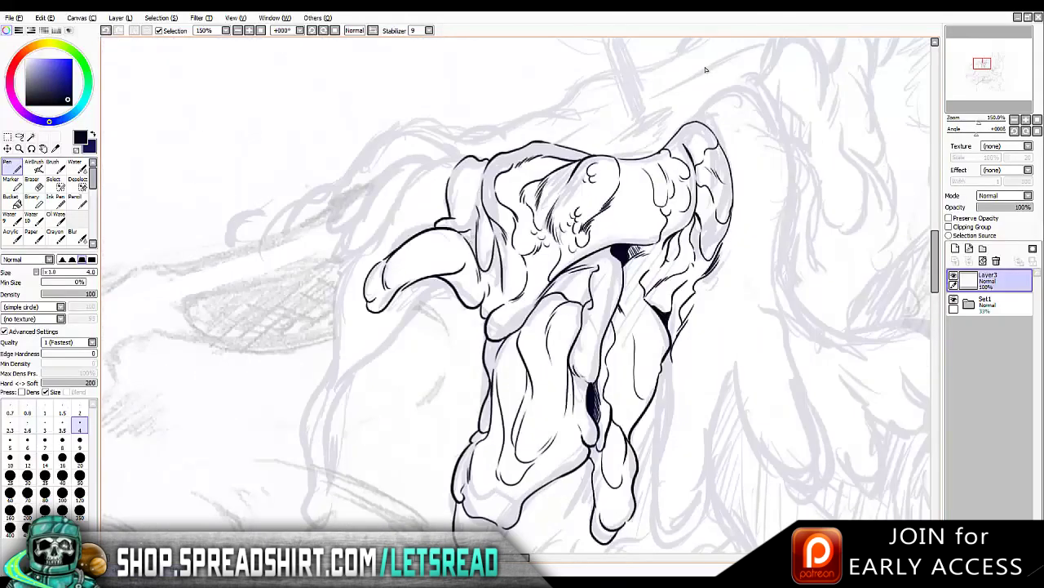
Fill the gap behind the curled branch with black and ink crease lines on the small rounded fold
{"action": "key", "text": "h"}
{"action": "key", "text": "h"}
{"action": "scroll", "coordinate": [706, 69], "scroll_direction": "up", "scroll_amount": 2}
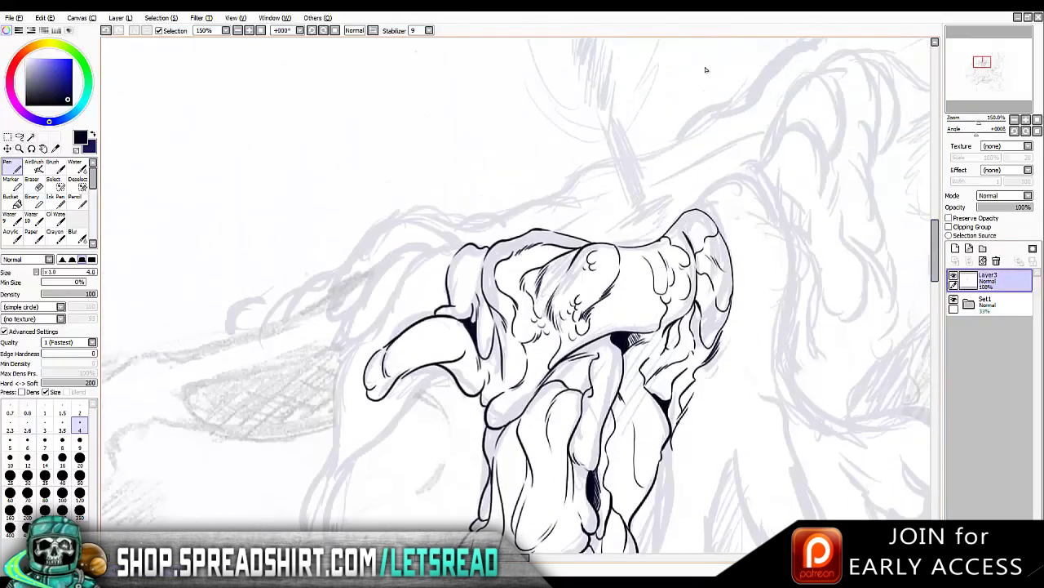
{"action": "key", "text": "h"}
{"action": "key", "text": "h"}
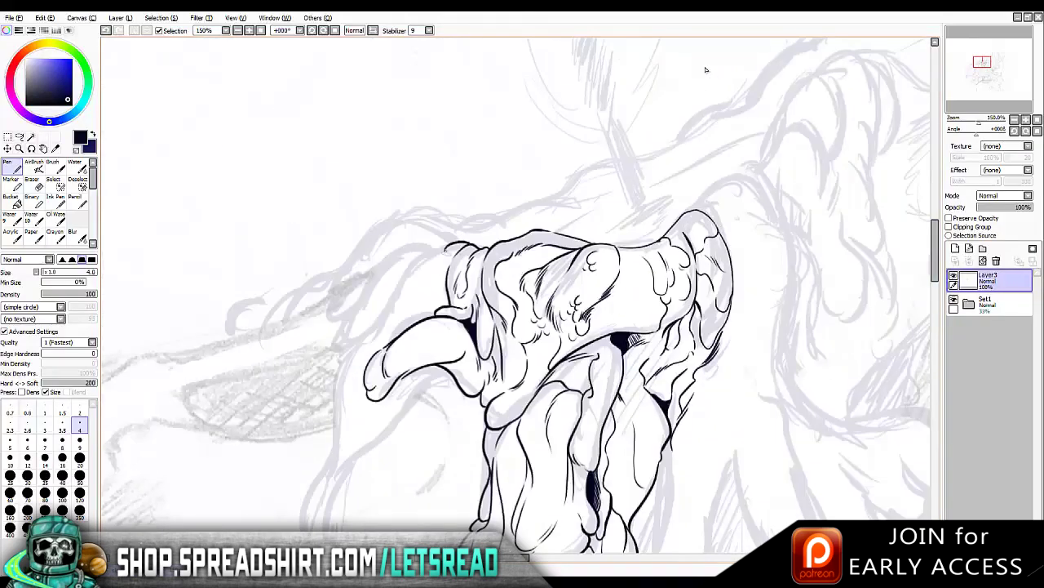
Ink the outline of the long drip that hangs behind the curled branch, with a bead at its end
{"action": "mouse_move", "coordinate": [463, 244]}
{"action": "left_mouse_down"}
{"action": "mouse_move", "coordinate": [400, 285]}
{"action": "mouse_move", "coordinate": [360, 346]}
{"action": "mouse_move", "coordinate": [327, 474]}
{"action": "left_mouse_up"}
{"action": "scroll", "coordinate": [706, 70], "scroll_direction": "down", "scroll_amount": 3}
{"action": "mouse_move", "coordinate": [453, 217]}
{"action": "left_mouse_down"}
{"action": "mouse_move", "coordinate": [410, 246]}
{"action": "mouse_move", "coordinate": [333, 338]}
{"action": "mouse_move", "coordinate": [310, 424]}
{"action": "mouse_move", "coordinate": [323, 411]}
{"action": "left_mouse_up"}
{"action": "key", "text": "ctrl+z"}
{"action": "key", "text": "h"}
{"action": "key", "text": "h"}
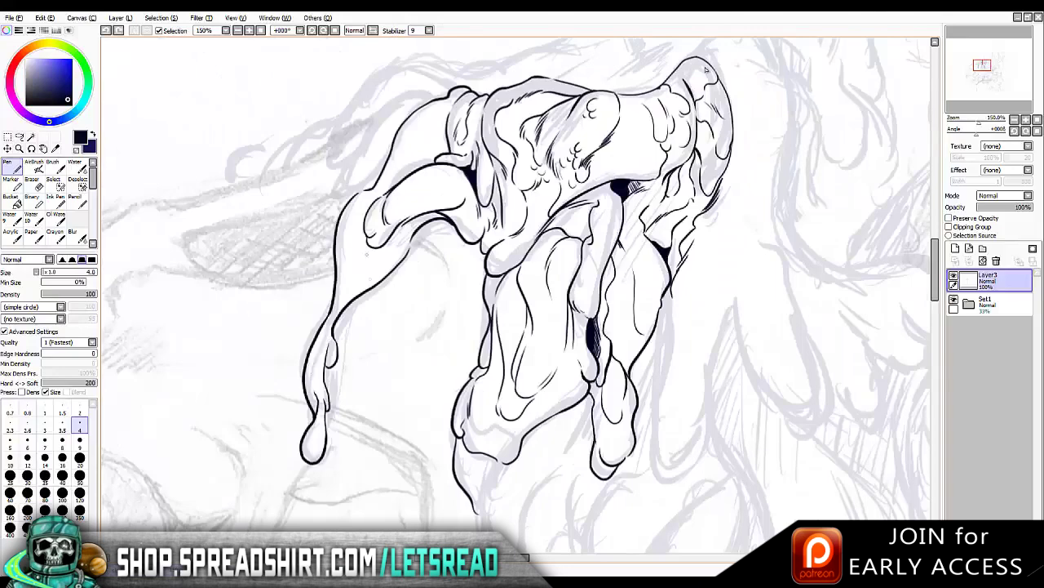
Touch up the long drip's narrow end with the eraser and pen, and ink inner contours along the drip
{"action": "key", "text": "e"}
{"action": "left_click_drag", "start_coordinate": [319, 388], "coordinate": [318, 415]}
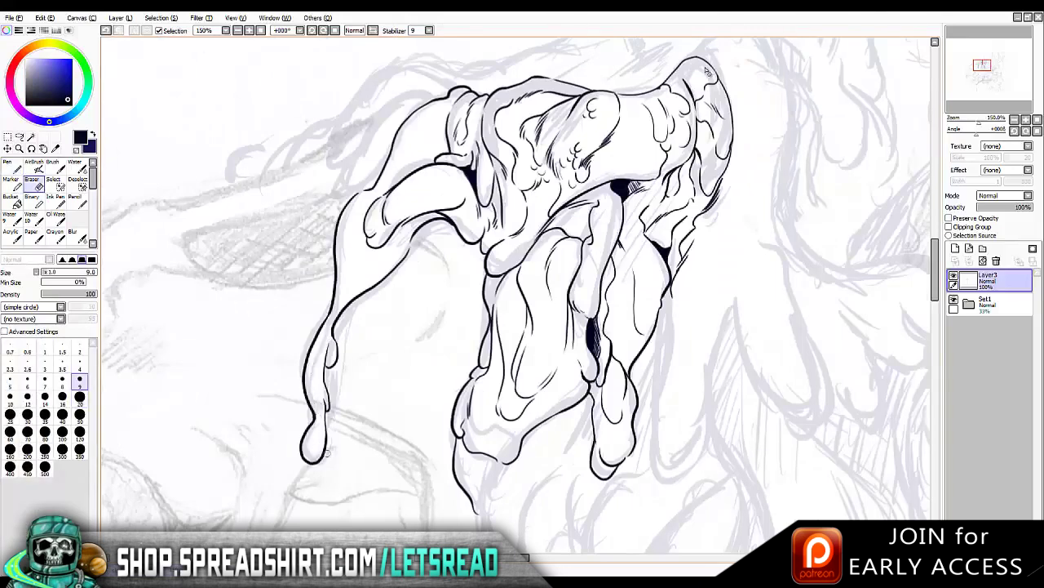
{"action": "key", "text": "n"}
{"action": "key", "text": "ctrl+z"}
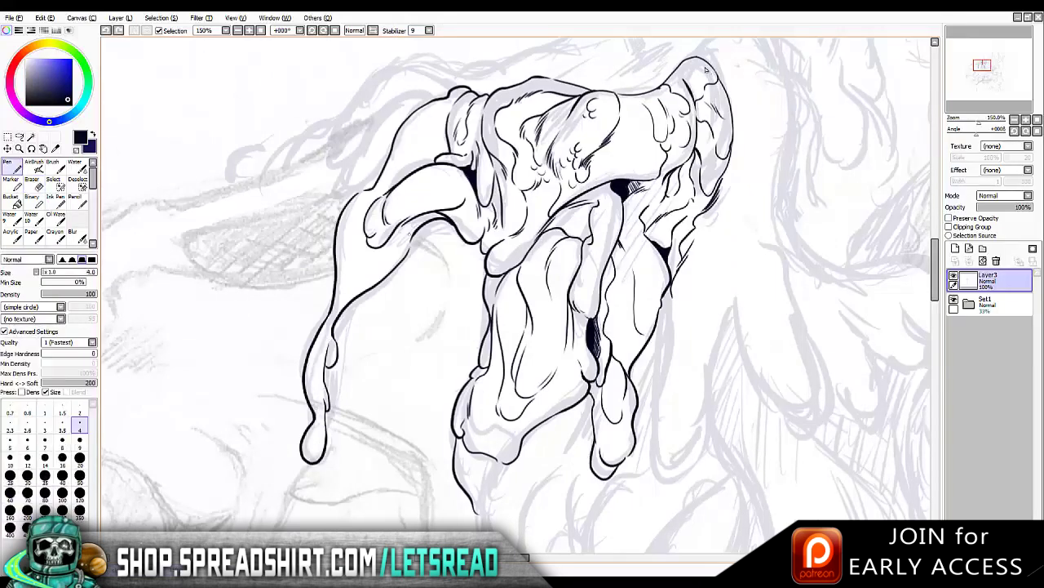
{"action": "mouse_move", "coordinate": [387, 245]}
{"action": "left_mouse_down"}
{"action": "mouse_move", "coordinate": [349, 288]}
{"action": "mouse_move", "coordinate": [375, 287]}
{"action": "mouse_move", "coordinate": [356, 287]}
{"action": "left_mouse_up"}
{"action": "key", "text": "ctrl+z"}
{"action": "left_click_drag", "start_coordinate": [409, 237], "coordinate": [393, 257]}
{"action": "left_click_drag", "start_coordinate": [329, 316], "coordinate": [310, 381]}
{"action": "key", "text": "ctrl+z"}
{"action": "left_click_drag", "start_coordinate": [331, 333], "coordinate": [324, 353]}
{"action": "key", "text": "ctrl+z"}
Ink fine contours inside the long drip and the fold above it with the pen at size 2, and restore the pen to size 4
{"action": "left_click", "coordinate": [79, 407]}
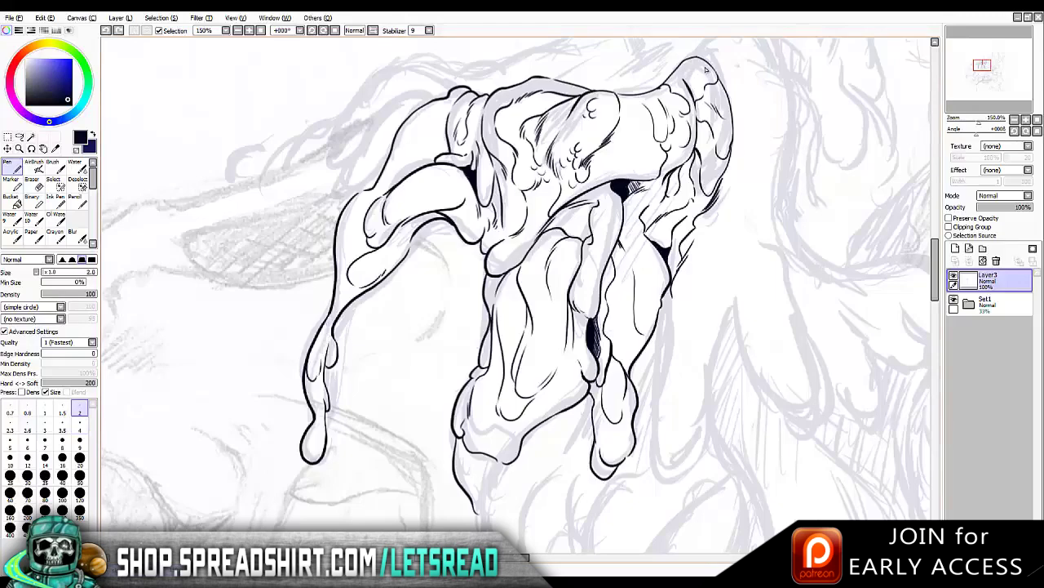
{"action": "key", "text": "ctrl+y"}
{"action": "key", "text": "h"}
{"action": "key", "text": "h"}
{"action": "key", "text": "h"}
{"action": "key", "text": "h"}
{"action": "key", "text": "ctrl+y"}
{"action": "key", "text": "ctrl+z"}
{"action": "key", "text": "ctrl+y"}
{"action": "key", "text": "ctrl+z"}
{"action": "key", "text": "ctrl+y"}
{"action": "key", "text": "ctrl+z"}
{"action": "key", "text": "ctrl+y"}
{"action": "key", "text": "h"}
{"action": "key", "text": "bracketright"}
{"action": "key", "text": "bracketright"}
{"action": "key", "text": "bracketright"}
{"action": "key", "text": "bracketright"}
{"action": "key", "text": "bracketright"}
{"action": "key", "text": "h"}
{"action": "key", "text": "ctrl+y"}
{"action": "key", "text": "ctrl+z"}
{"action": "key", "text": "ctrl+y"}
{"action": "key", "text": "h"}
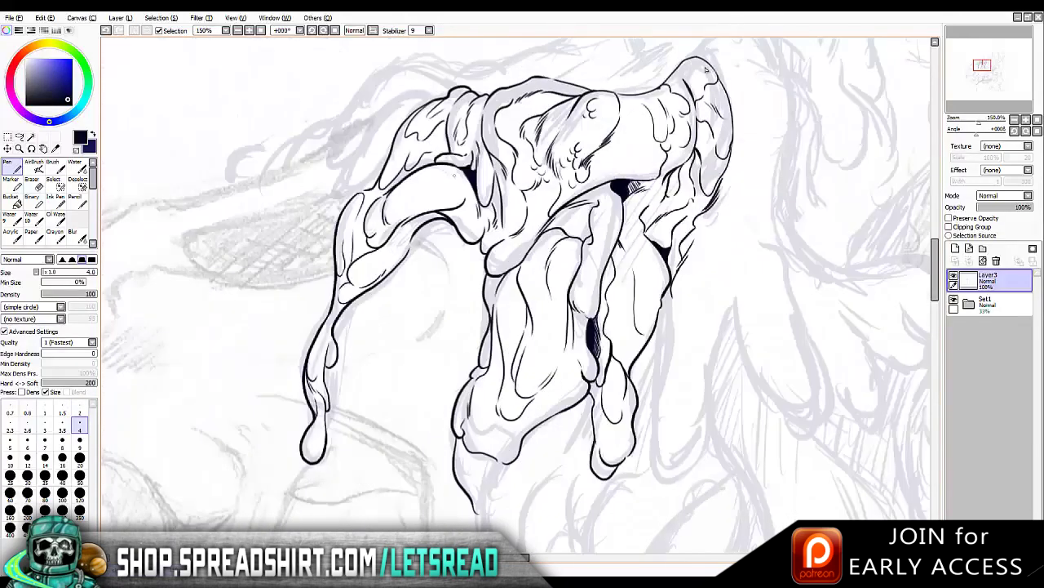
Ink nested contour lines inside the curled branch, using the pen at size 2 for the fine lines
{"action": "key", "text": "h"}
{"action": "key", "text": "h"}
{"action": "key", "text": "h"}
{"action": "key", "text": "bracketleft"}
{"action": "key", "text": "bracketleft"}
{"action": "key", "text": "bracketleft"}
{"action": "key", "text": "bracketleft"}
{"action": "key", "text": "bracketleft"}
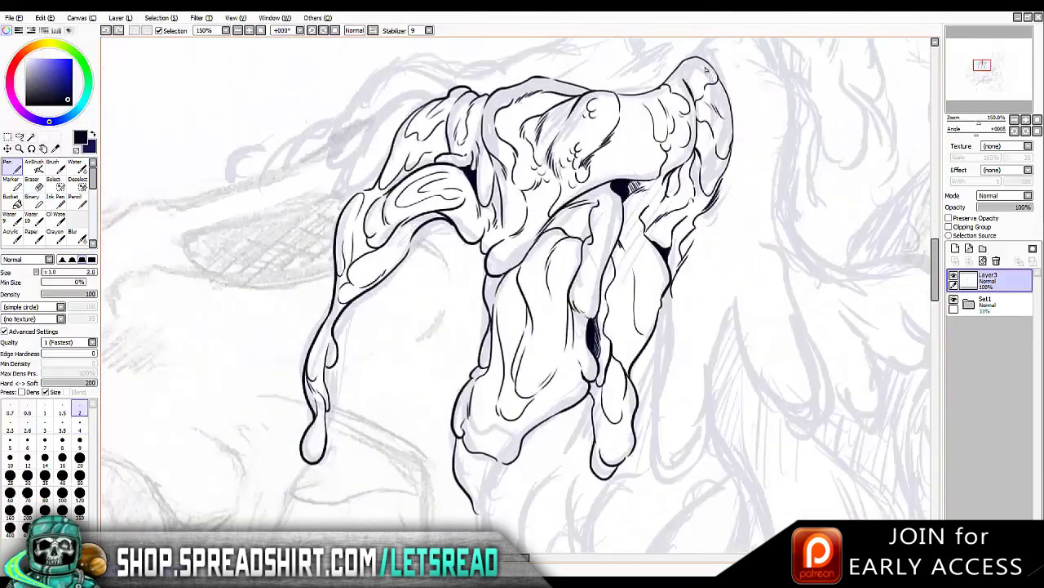
Ink fine contour lines at the base of the curled branch and inside the main fold's rounded tip
{"action": "key", "text": "h"}
{"action": "key", "text": "ctrl+z"}
{"action": "key", "text": "ctrl+y"}
{"action": "key", "text": "h"}
{"action": "key", "text": "ctrl+z"}
{"action": "key", "text": "ctrl+y"}
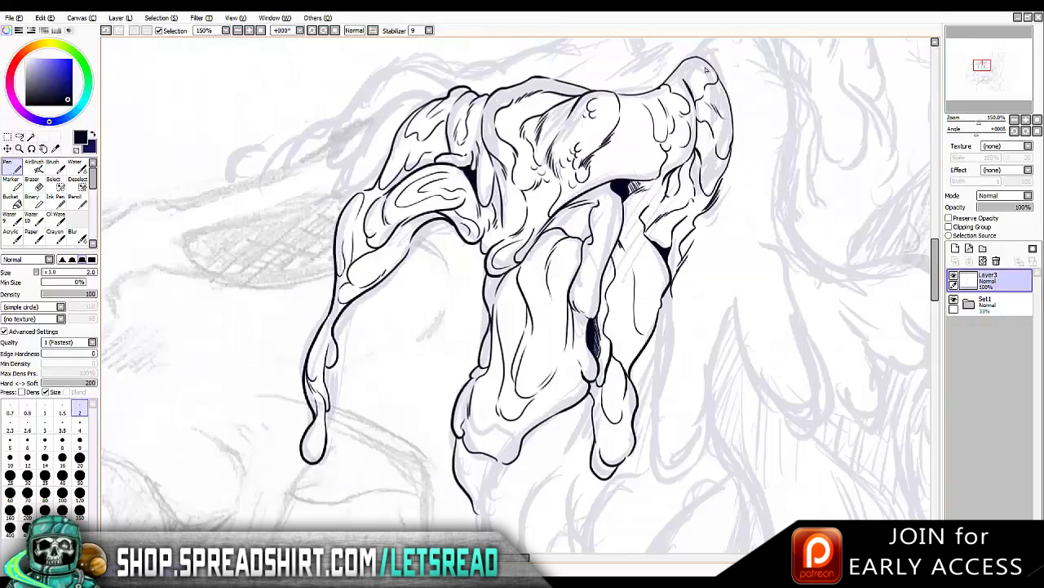
Ink fine looped contours inside the thin central drip and wavy lines on the upper part of the narrow drip beside it
{"action": "key", "text": "h"}
{"action": "key", "text": "ctrl+z"}
{"action": "key", "text": "ctrl+y"}
{"action": "key", "text": "ctrl+z"}
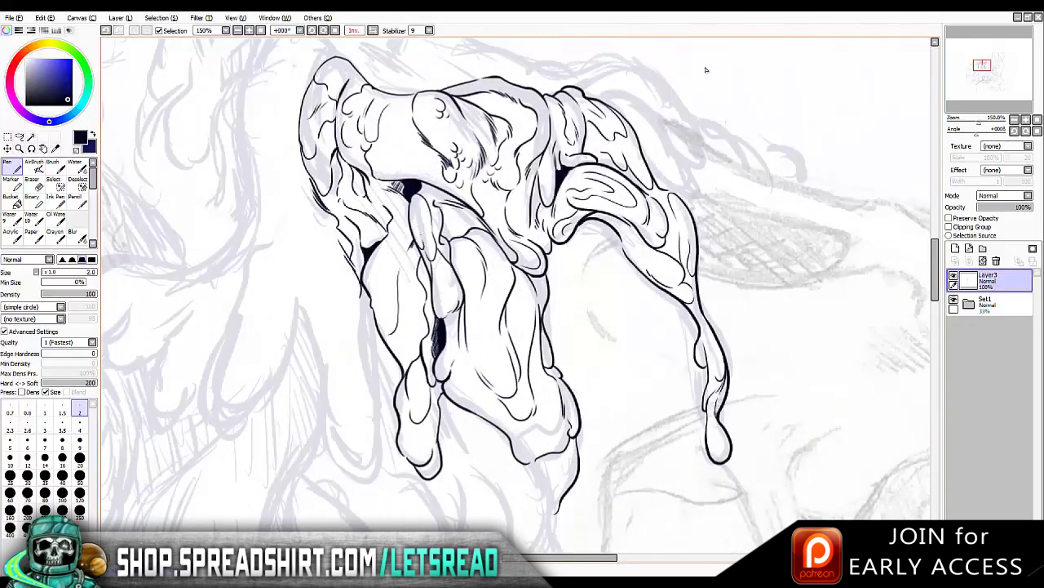
{"action": "key", "text": "ctrl+y"}
{"action": "key", "text": "ctrl+y"}
{"action": "key", "text": "ctrl+y"}
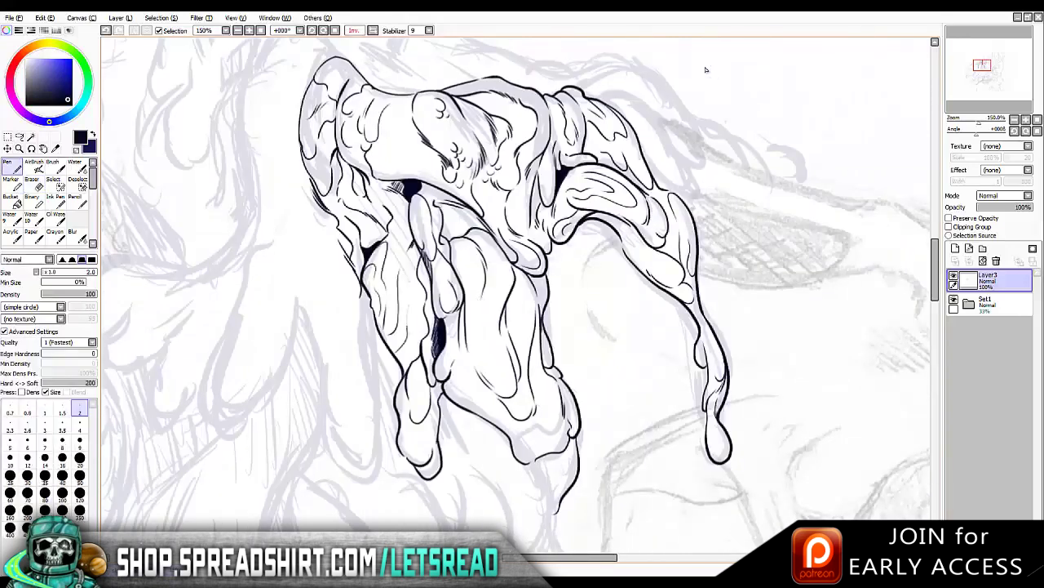
Ink fine contour loops and bumps inside the lower end of the narrow drip
{"action": "key", "text": "ctrl+y"}
{"action": "key", "text": "ctrl+y"}
{"action": "key", "text": "ctrl+y"}
{"action": "key", "text": "ctrl+y"}
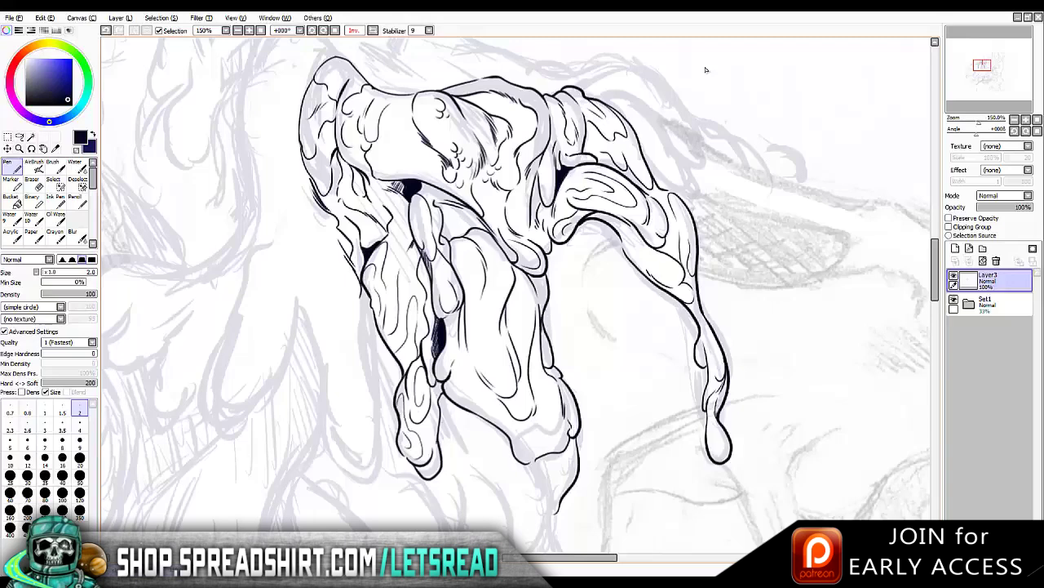
Ink small bumps and fine contour lines inside the broad central wax fold with the pen at size 2
{"action": "key", "text": "ctrl+z"}
{"action": "key", "text": "ctrl+y"}
{"action": "key", "text": "ctrl+y"}
{"action": "key", "text": "ctrl+y"}
{"action": "key", "text": "ctrl+y"}
{"action": "key", "text": "ctrl+y"}
{"action": "key", "text": "h"}
{"action": "key", "text": "ctrl+y"}
{"action": "key", "text": "ctrl+y"}
{"action": "key", "text": "ctrl+z"}
{"action": "key", "text": "ctrl+y"}
{"action": "key", "text": "ctrl+z"}
{"action": "key", "text": "ctrl+y"}
{"action": "key", "text": "h"}
{"action": "key", "text": "ctrl+z"}
{"action": "key", "text": "ctrl+y"}
Reinforce the outer edge of the central fold's lower bulge and add a short contour line just inside it
{"action": "key", "text": "h"}
{"action": "key", "text": "h"}
{"action": "key", "text": "h"}
{"action": "key", "text": "h"}
{"action": "key", "text": "h"}
{"action": "key", "text": "h"}
{"action": "key", "text": "h"}
{"action": "key", "text": "h"}
{"action": "key", "text": "h"}
{"action": "left_click_drag", "start_coordinate": [539, 368], "coordinate": [579, 416]}
{"action": "left_click_drag", "start_coordinate": [563, 380], "coordinate": [571, 406]}
Raise the pen size to 4 and ink the outline of the wax fold behind the curled branch
{"action": "key", "text": "bracketright"}
{"action": "key", "text": "bracketright"}
{"action": "key", "text": "bracketright"}
{"action": "key", "text": "bracketright"}
{"action": "key", "text": "bracketright"}
{"action": "key", "text": "h"}
{"action": "key", "text": "h"}
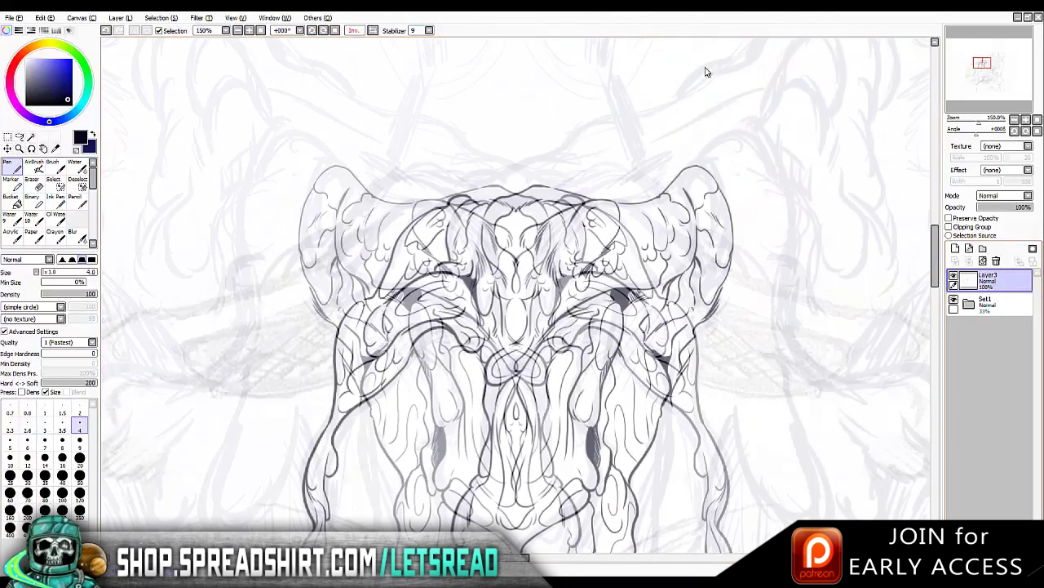
{"action": "left_click_drag", "start_coordinate": [575, 205], "coordinate": [494, 307]}
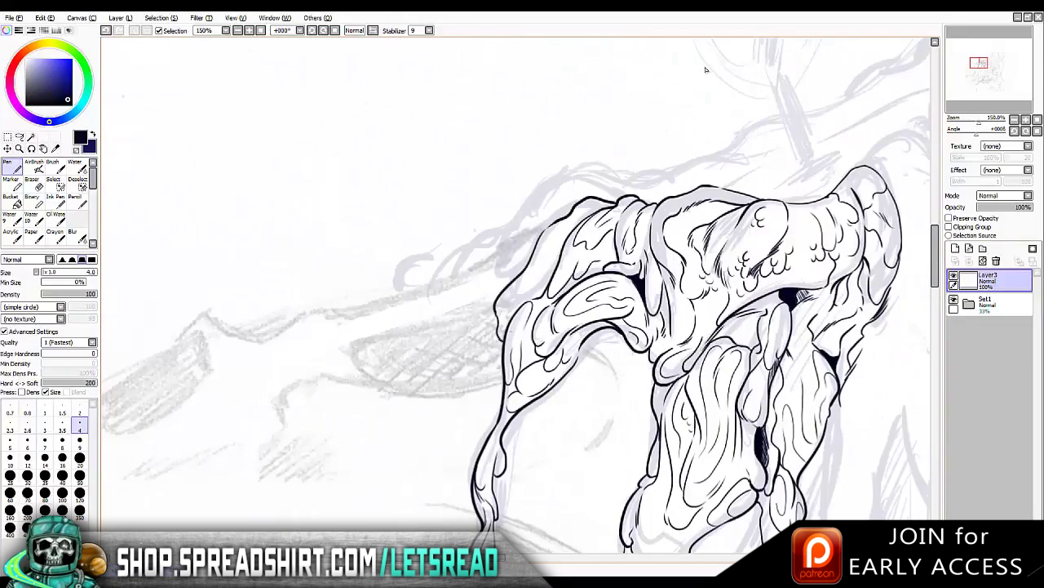
{"action": "key", "text": "h"}
{"action": "key", "text": "h"}
{"action": "key", "text": "ctrl+z"}
{"action": "key", "text": "ctrl+y"}
{"action": "key", "text": "ctrl+z"}
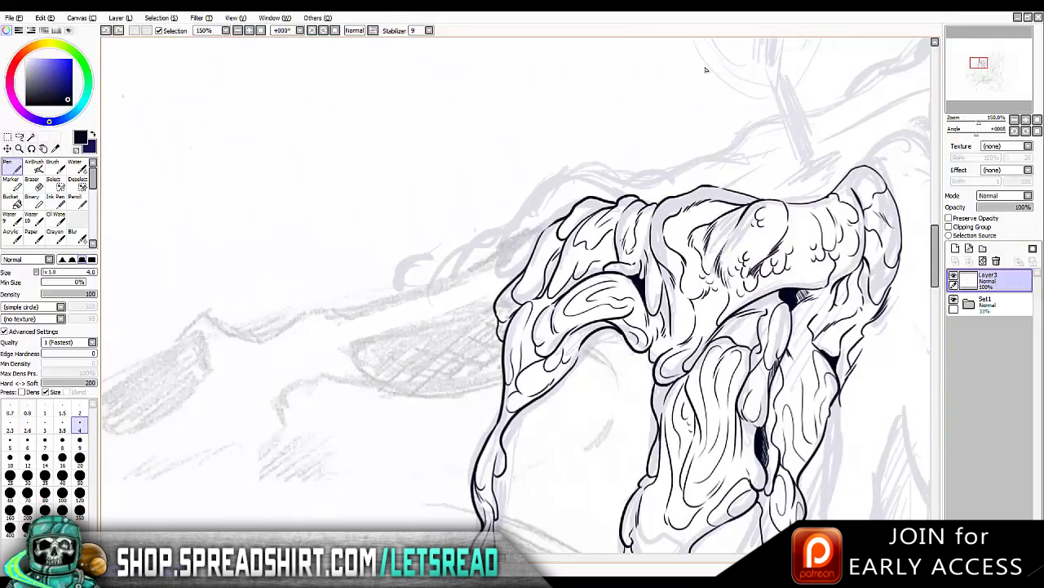
{"action": "key", "text": "ctrl+y"}
{"action": "key", "text": "ctrl+y"}
{"action": "key", "text": "ctrl+y"}
{"action": "key", "text": "ctrl+y"}
{"action": "key", "text": "ctrl+z"}
{"action": "key", "text": "ctrl+y"}
{"action": "key", "text": "ctrl+z"}
{"action": "key", "text": "ctrl+y"}
{"action": "key", "text": "ctrl+y"}
{"action": "key", "text": "ctrl+y"}
{"action": "key", "text": "ctrl+y"}
{"action": "key", "text": "ctrl+z"}
{"action": "key", "text": "ctrl+y"}
{"action": "key", "text": "ctrl+y"}
Ink the nested folds and small rounded drips that carry the back fold out along the sketched limb
{"action": "scroll", "coordinate": [706, 70], "scroll_direction": "up", "scroll_amount": 2}
{"action": "key", "text": "ctrl+y"}
{"action": "key", "text": "ctrl+y"}
{"action": "key", "text": "ctrl+z"}
{"action": "key", "text": "ctrl+y"}
{"action": "key", "text": "ctrl+y"}
{"action": "key", "text": "ctrl+y"}
{"action": "key", "text": "ctrl+z"}
{"action": "key", "text": "ctrl+y"}
{"action": "key", "text": "ctrl+y"}
{"action": "key", "text": "ctrl+y"}
{"action": "key", "text": "ctrl+y"}
{"action": "key", "text": "ctrl+z"}
{"action": "key", "text": "ctrl+y"}
{"action": "key", "text": "ctrl+z"}
{"action": "key", "text": "ctrl+z"}
{"action": "key", "text": "ctrl+y"}
{"action": "key", "text": "ctrl+y"}
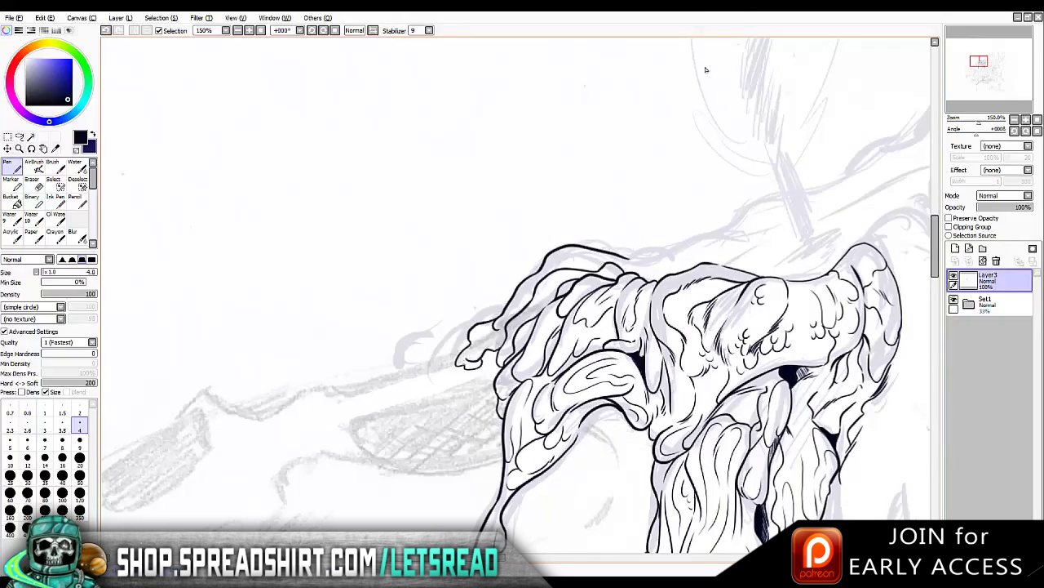
Ink the tapering pointed tip at the end of the back fold, with small lumps along its underside
{"action": "key", "text": "ctrl+y"}
{"action": "key", "text": "ctrl+y"}
{"action": "key", "text": "ctrl+y"}
{"action": "key", "text": "ctrl+y"}
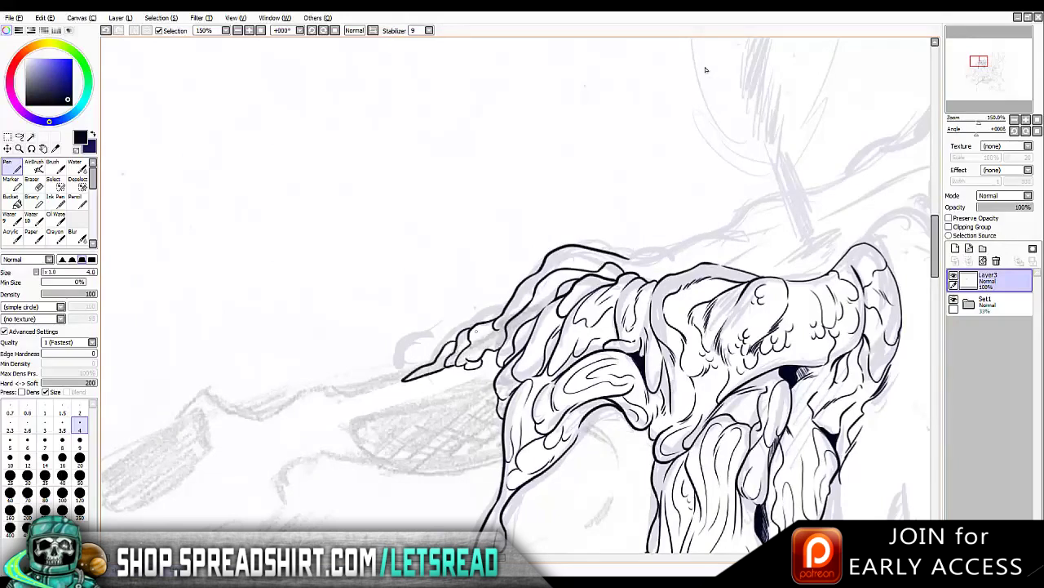
{"action": "key", "text": "ctrl+y"}
{"action": "key", "text": "ctrl+z"}
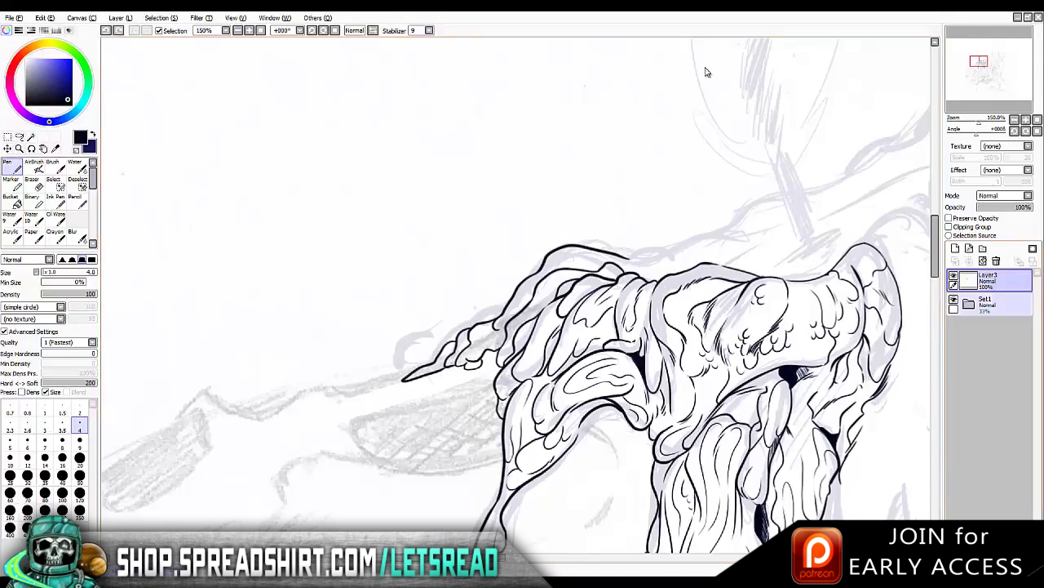
Sketch a light teardrop candle flame with inner hatching and a short wick above the pointed tip
{"action": "key", "text": "ctrl+z"}
{"action": "key", "text": "ctrl+z"}
{"action": "key", "text": "ctrl+y"}
{"action": "key", "text": "ctrl+y"}
{"action": "key", "text": "ctrl+y"}
{"action": "key", "text": "ctrl+y"}
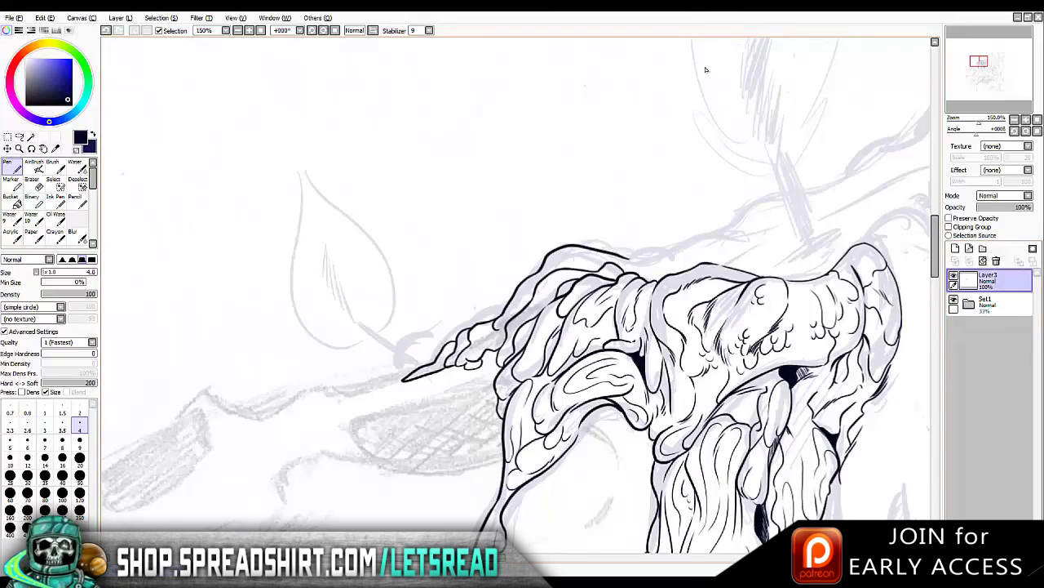
Ink the rounded top and long outer edge of the large fold beside the bumpy wax limb
{"action": "key", "text": "ctrl+y"}
{"action": "key", "text": "ctrl+y"}
{"action": "key", "text": "ctrl+y"}
{"action": "key", "text": "ctrl+y"}
{"action": "scroll", "coordinate": [706, 69], "scroll_direction": "right", "scroll_amount": 10}
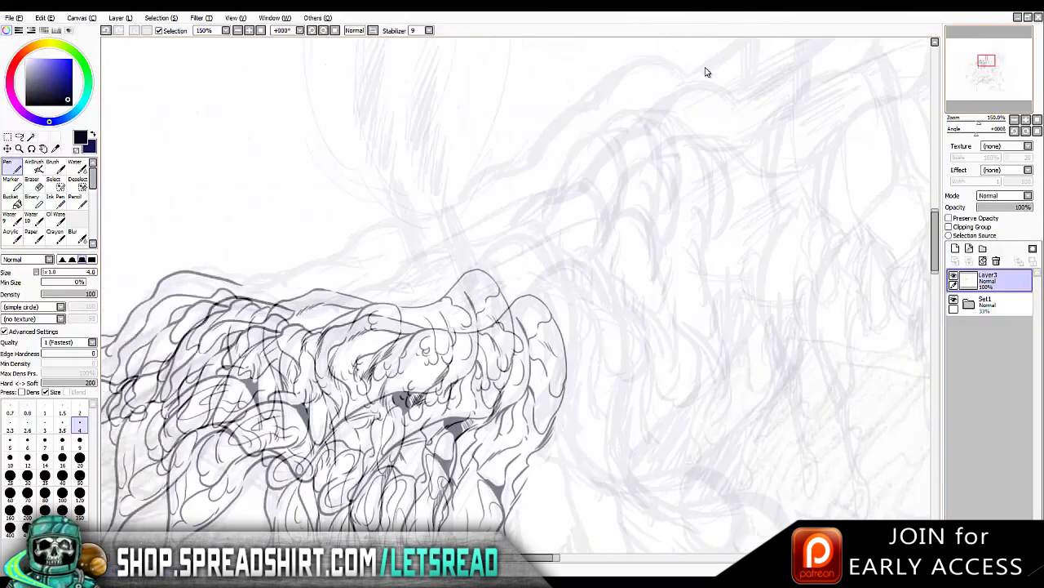
{"action": "key", "text": "ctrl+y"}
{"action": "key", "text": "h"}
{"action": "scroll", "coordinate": [706, 70], "scroll_direction": "down", "scroll_amount": 3}
{"action": "left_click_drag", "start_coordinate": [489, 150], "coordinate": [492, 318]}
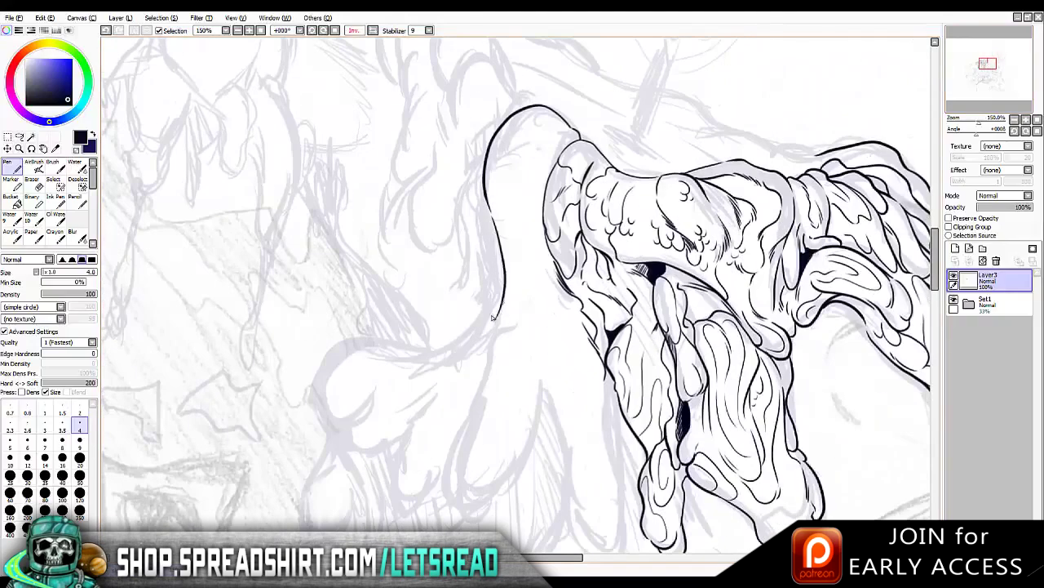
Ink a crease inside the large fold and a long rounded drip below it, with short strokes at the fork
{"action": "key", "text": "ctrl+y"}
{"action": "key", "text": "ctrl+y"}
{"action": "key", "text": "ctrl+y"}
{"action": "key", "text": "ctrl+y"}
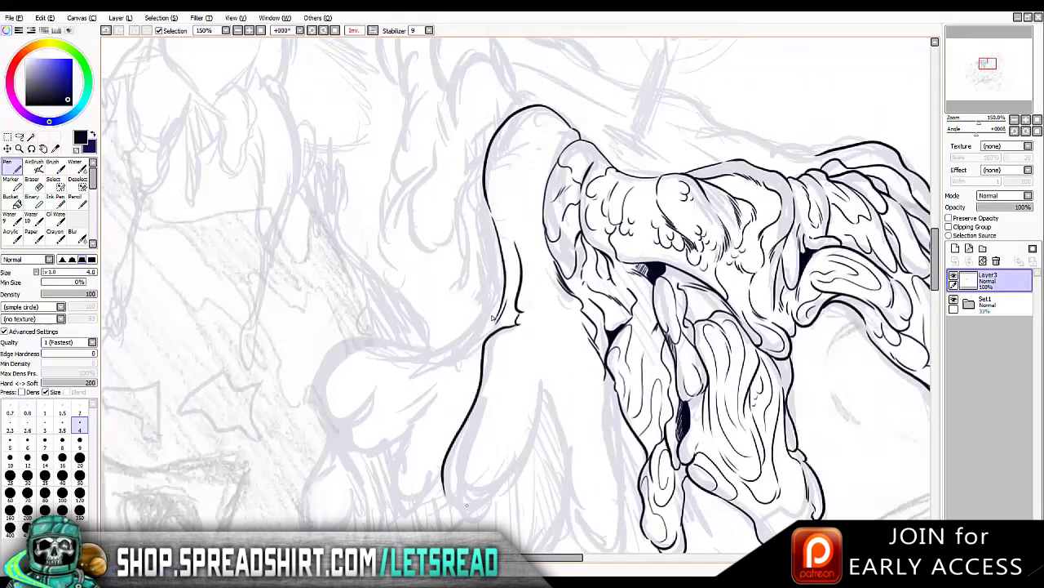
{"action": "scroll", "coordinate": [492, 318], "scroll_direction": "down", "scroll_amount": 3}
{"action": "key", "text": "ctrl+y"}
{"action": "key", "text": "ctrl+y"}
{"action": "key", "text": "ctrl+y"}
{"action": "key", "text": "ctrl+y"}
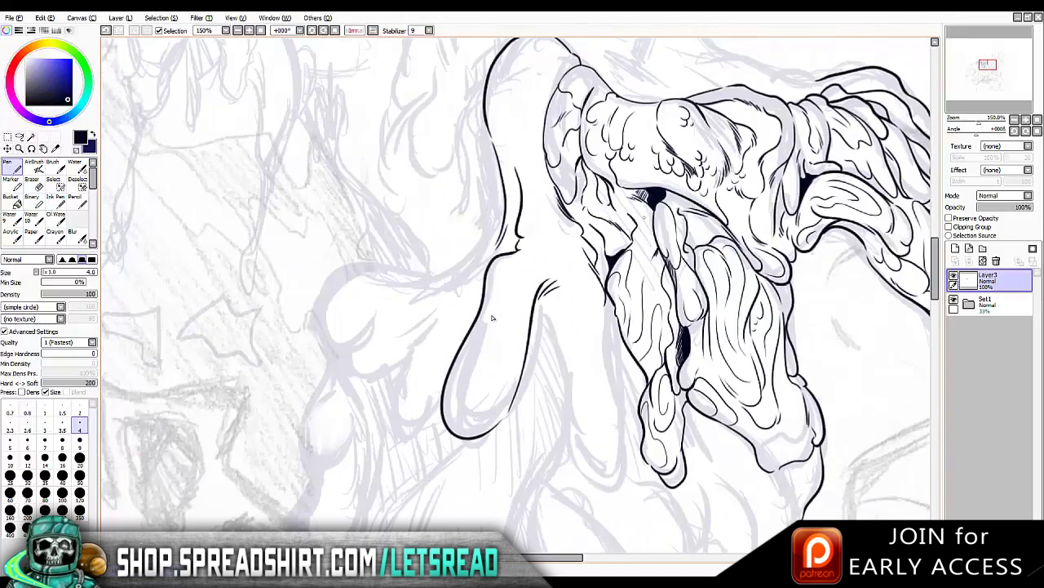
Ink the second long drip descending from the fork beside the first one, with its rounded lower end
{"action": "key", "text": "h"}
{"action": "key", "text": "ctrl+y"}
{"action": "key", "text": "ctrl+y"}
{"action": "key", "text": "ctrl+y"}
{"action": "key", "text": "ctrl+y"}
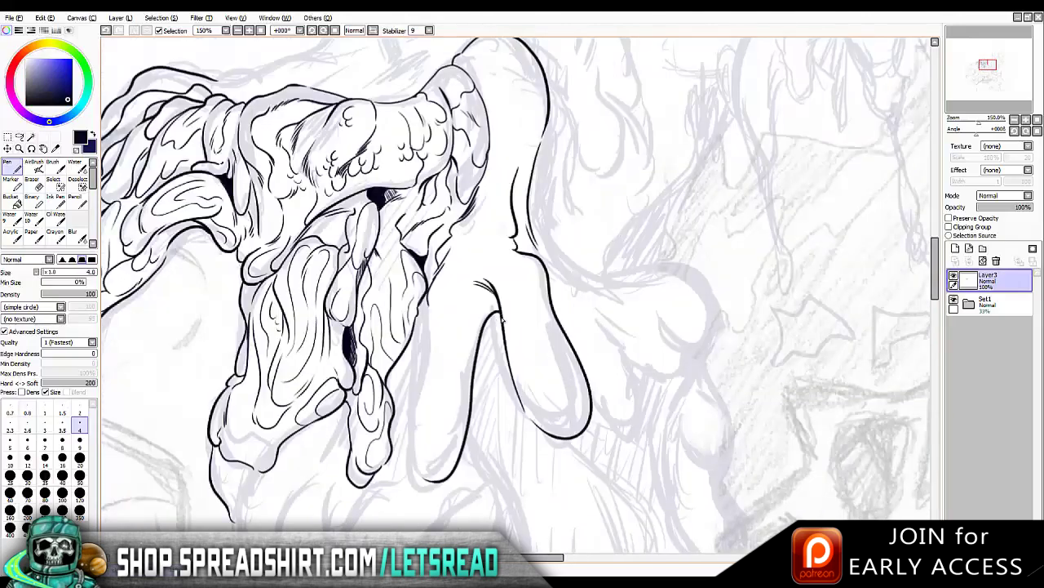
{"action": "key", "text": "ctrl+y"}
{"action": "key", "text": "ctrl+y"}
Ink the wide rounded lobe that swells sideways from the base of the large fold
{"action": "key", "text": "h"}
{"action": "scroll", "coordinate": [501, 319], "scroll_direction": "up", "scroll_amount": 5}
{"action": "key", "text": "ctrl+y"}
{"action": "key", "text": "ctrl+y"}
{"action": "key", "text": "ctrl+y"}
{"action": "key", "text": "ctrl+y"}
{"action": "key", "text": "ctrl+y"}
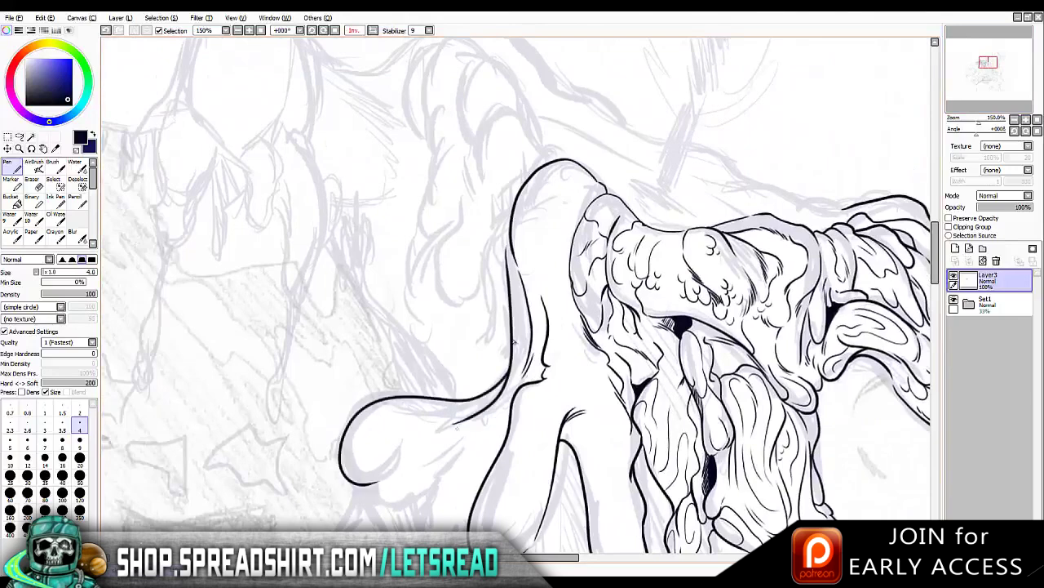
Ink the small lobe beneath the sideways bulge and the short drip between it and the first long drip
{"action": "scroll", "coordinate": [513, 341], "scroll_direction": "down", "scroll_amount": 3}
{"action": "key", "text": "ctrl+y"}
{"action": "key", "text": "ctrl+y"}
{"action": "key", "text": "ctrl+y"}
{"action": "key", "text": "ctrl+y"}
{"action": "key", "text": "ctrl+y"}
{"action": "key", "text": "ctrl+y"}
{"action": "key", "text": "ctrl+y"}
{"action": "key", "text": "ctrl+y"}
{"action": "key", "text": "ctrl+y"}
{"action": "scroll", "coordinate": [514, 341], "scroll_direction": "down", "scroll_amount": 9}
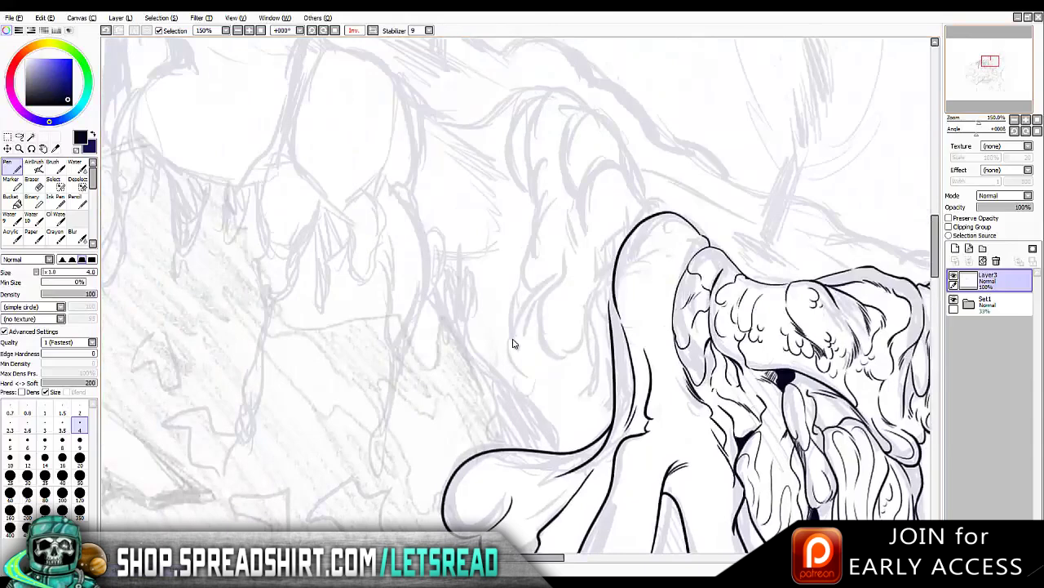
Ink the lower layer of drips: a short drip between the two long ones and a large rounded drip below
{"action": "key", "text": "ctrl+y"}
{"action": "key", "text": "ctrl+y"}
{"action": "key", "text": "ctrl+y"}
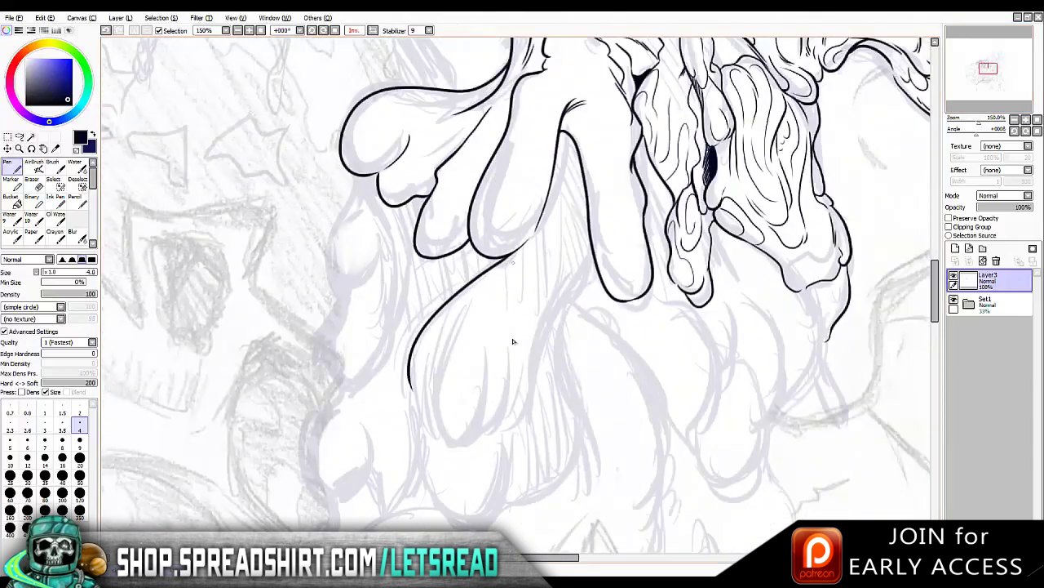
{"action": "key", "text": "ctrl+y"}
{"action": "key", "text": "ctrl+y"}
{"action": "key", "text": "ctrl+y"}
{"action": "key", "text": "ctrl+y"}
{"action": "key", "text": "ctrl+y"}
{"action": "key", "text": "ctrl+y"}
{"action": "key", "text": "ctrl+y"}
{"action": "key", "text": "ctrl+y"}
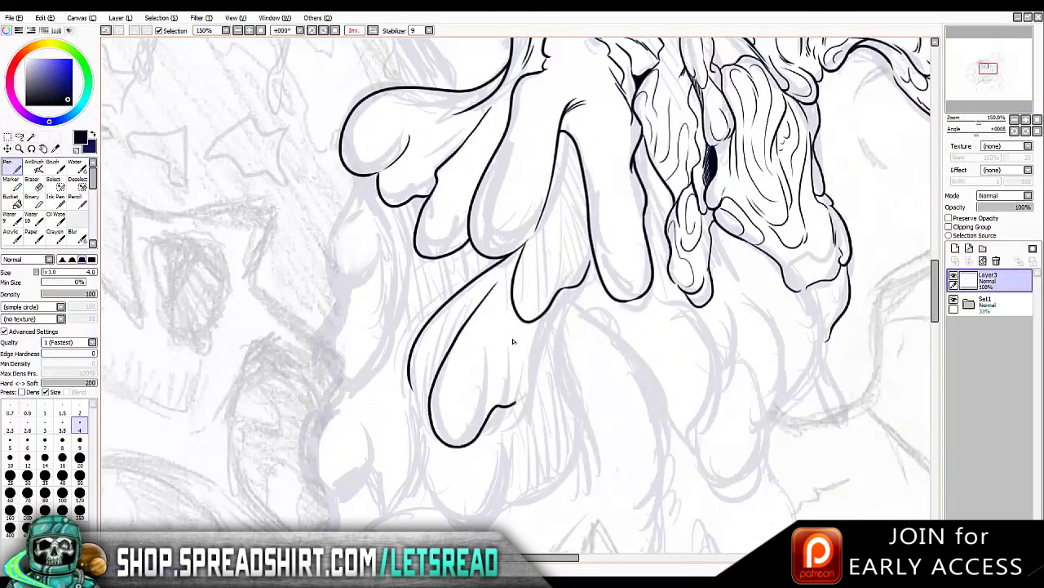
Extend the wavy inner edge of the large lower drip upward toward the short drip above it
{"action": "key", "text": "ctrl+y"}
{"action": "key", "text": "ctrl+y"}
{"action": "key", "text": "ctrl+y"}
{"action": "key", "text": "ctrl+y"}
{"action": "key", "text": "ctrl+y"}
{"action": "key", "text": "ctrl+y"}
{"action": "key", "text": "ctrl+y"}
{"action": "key", "text": "ctrl+y"}
{"action": "key", "text": "ctrl+y"}
{"action": "key", "text": "ctrl+y"}
{"action": "key", "text": "ctrl+y"}
{"action": "key", "text": "ctrl+y"}
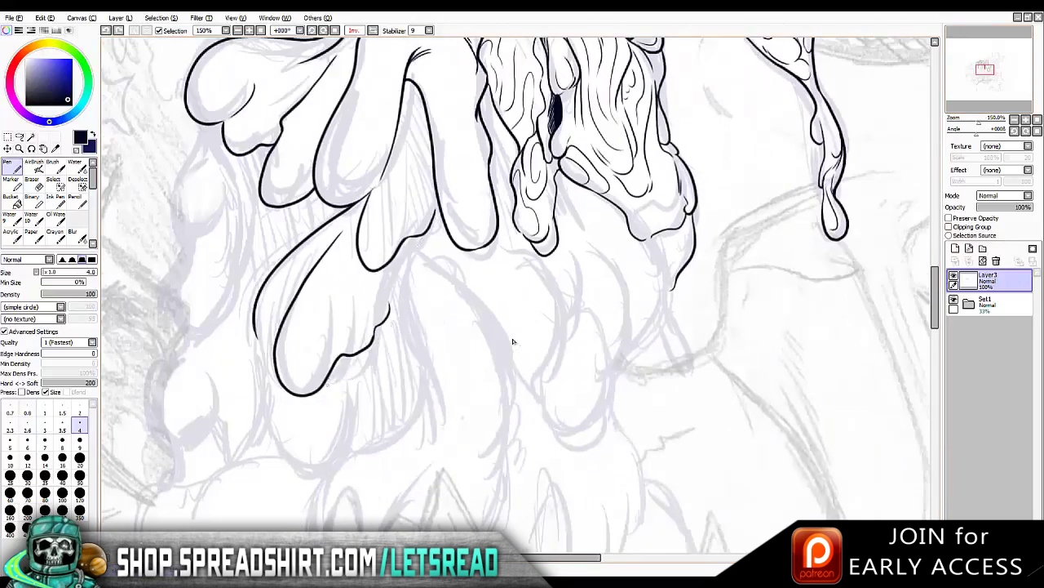
Ink a second wavy edge parallel to the lower drip's side and clean up its line with the eraser
{"action": "key", "text": "ctrl+y"}
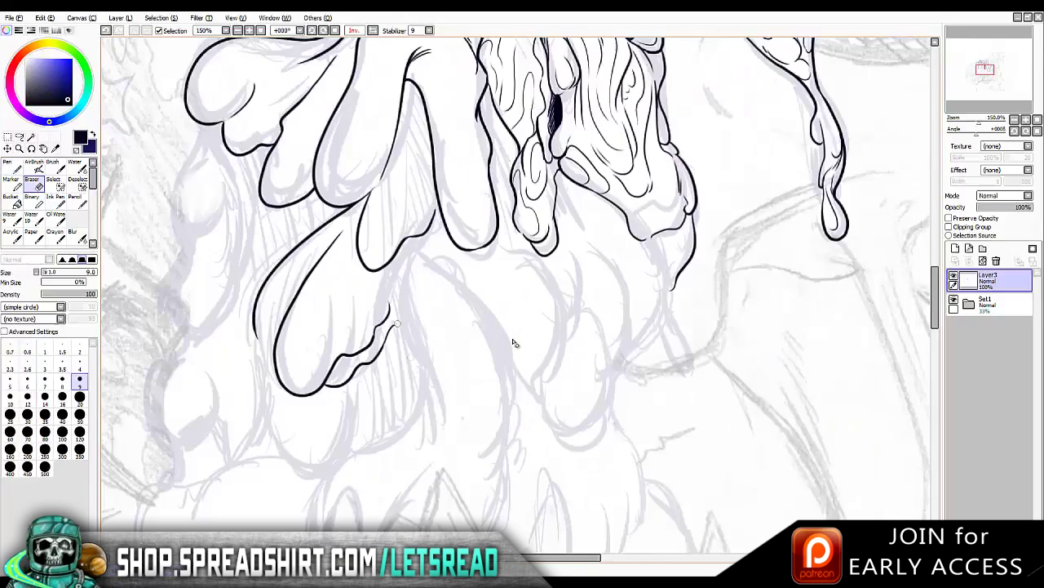
{"action": "key", "text": "ctrl+y"}
{"action": "key", "text": "ctrl+z"}
{"action": "key", "text": "ctrl+y"}
{"action": "scroll", "coordinate": [513, 342], "scroll_direction": "left", "scroll_amount": 5}
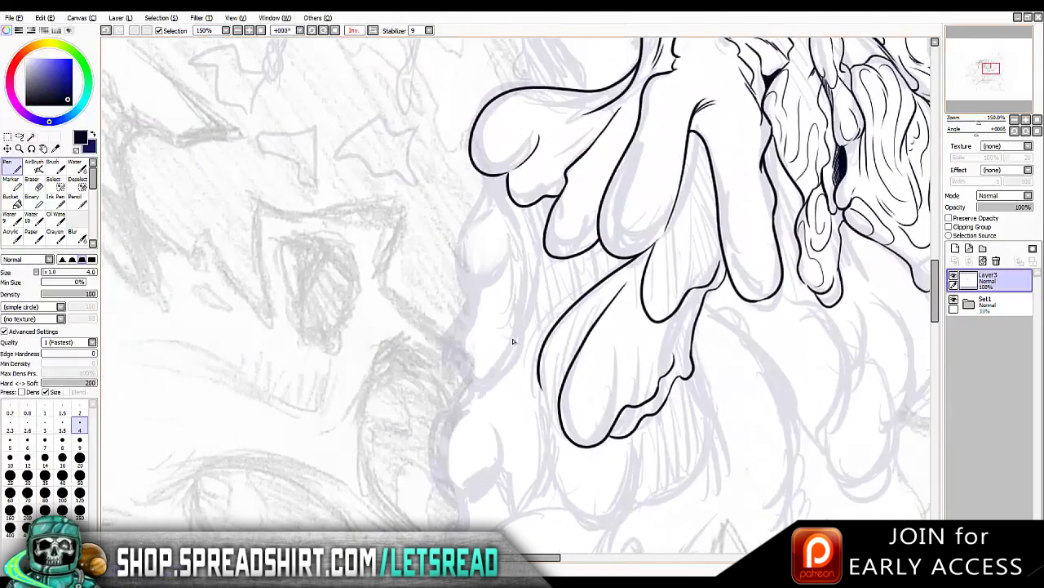
Ink a small lobe and a rounded drip beneath it, hanging below the sideways bulge on the outer edge
{"action": "key", "text": "ctrl+y"}
{"action": "key", "text": "ctrl+y"}
{"action": "key", "text": "ctrl+z"}
{"action": "key", "text": "ctrl+y"}
{"action": "key", "text": "ctrl+y"}
{"action": "key", "text": "ctrl+y"}
{"action": "key", "text": "ctrl+y"}
{"action": "key", "text": "ctrl+y"}
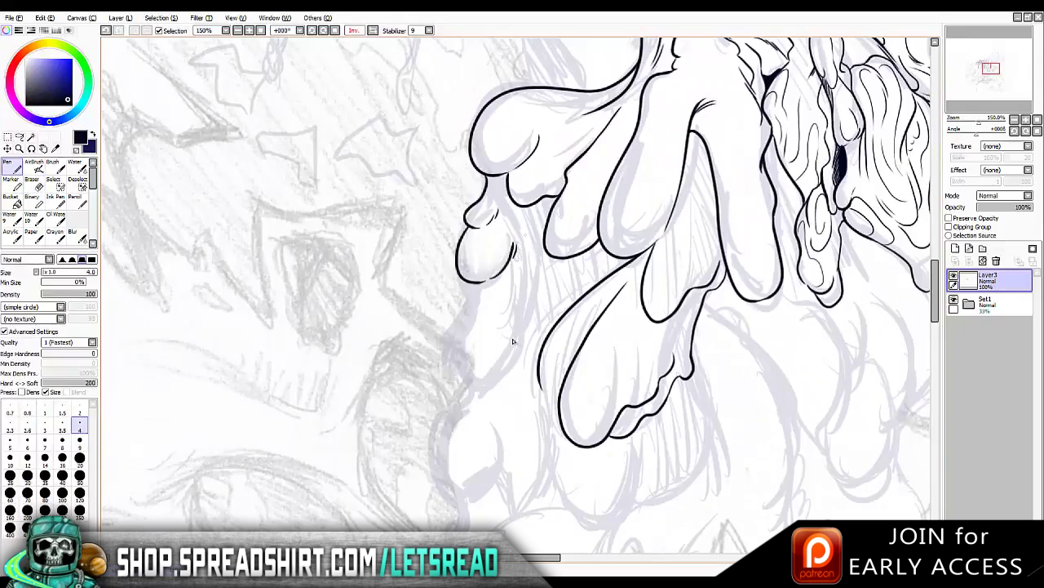
Ink the small stacked folds with short crease lines under the rounded drip and the larger drip below them
{"action": "key", "text": "ctrl+y"}
{"action": "key", "text": "ctrl+y"}
{"action": "key", "text": "ctrl+y"}
{"action": "key", "text": "ctrl+y"}
{"action": "key", "text": "ctrl+y"}
{"action": "key", "text": "ctrl+y"}
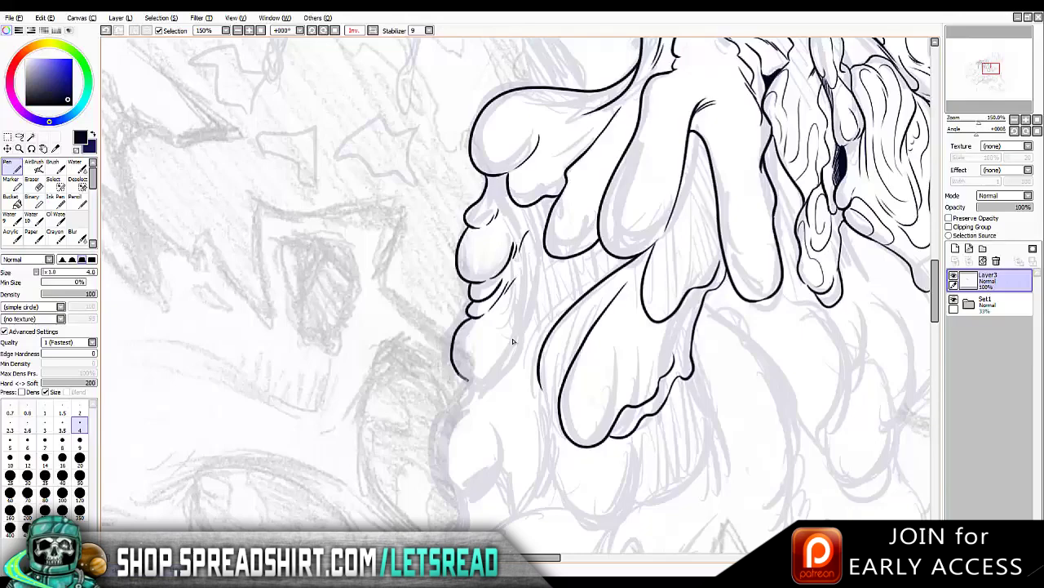
{"action": "key", "text": "ctrl+y"}
{"action": "key", "text": "ctrl+y"}
{"action": "key", "text": "ctrl+y"}
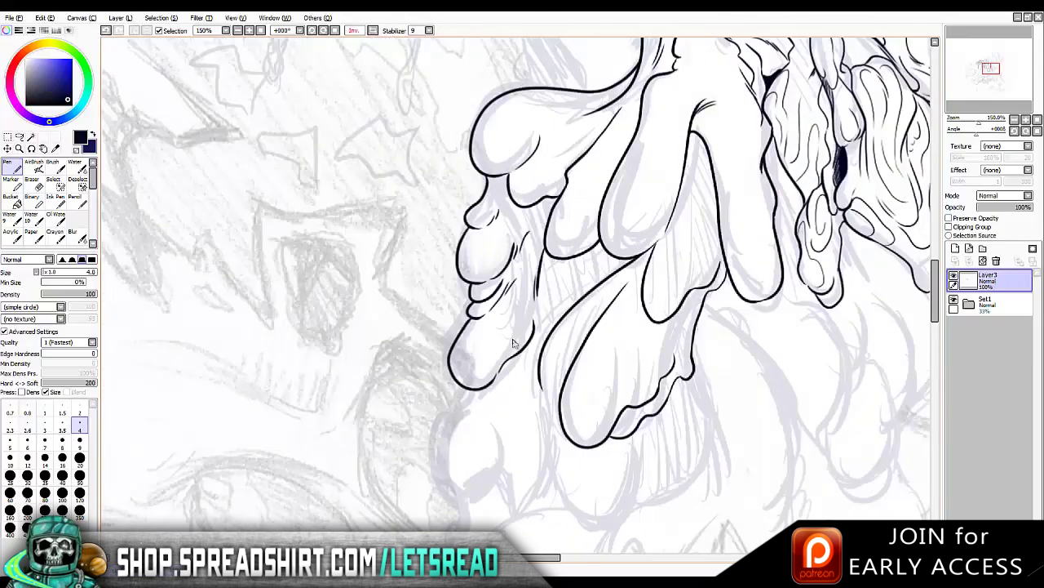
Ink the small folds joining the outer drips to the central ones and blacken the narrow gaps between them
{"action": "key", "text": "ctrl+y"}
{"action": "key", "text": "ctrl+y"}
{"action": "key", "text": "ctrl+y"}
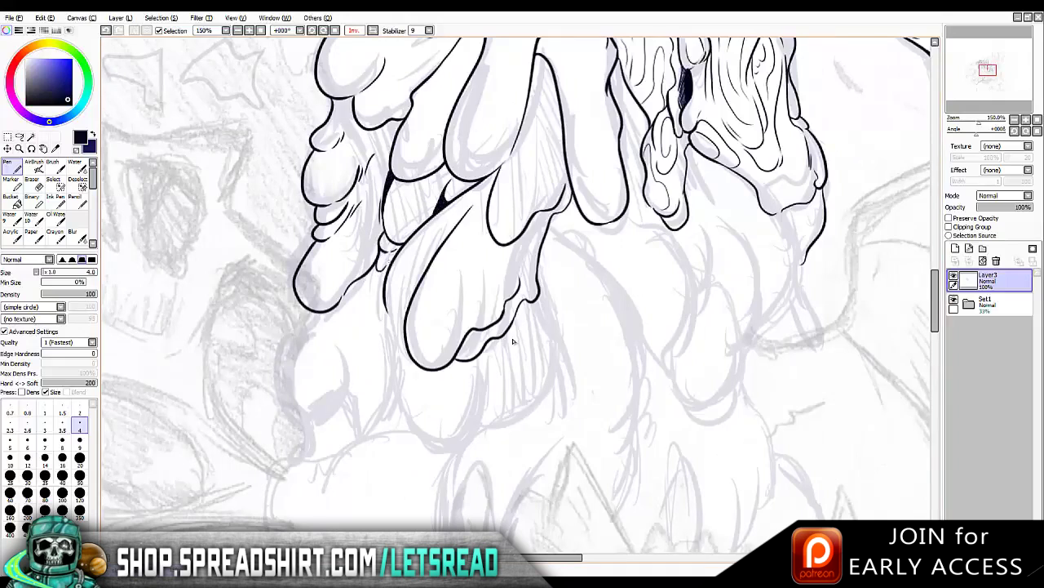
Ink a large oval drip at the lower end of the outer column, with a short crease at its inner side
{"action": "key", "text": "ctrl+z"}
{"action": "key", "text": "ctrl+y"}
{"action": "key", "text": "ctrl+z"}
{"action": "key", "text": "ctrl+y"}
{"action": "key", "text": "ctrl+z"}
{"action": "key", "text": "ctrl+y"}
{"action": "key", "text": "h"}
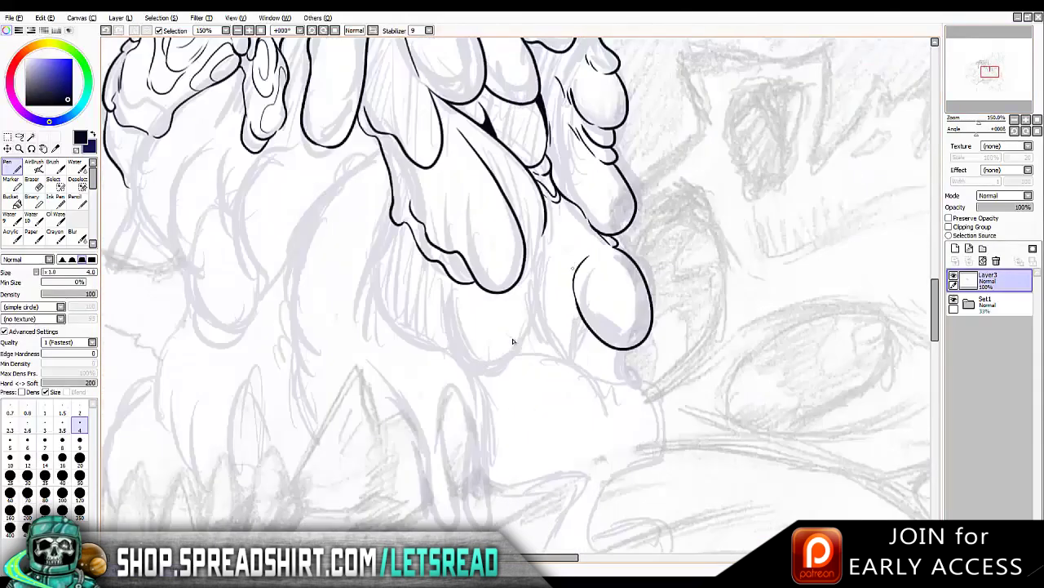
{"action": "key", "text": "h"}
{"action": "key", "text": "h"}
{"action": "key", "text": "h"}
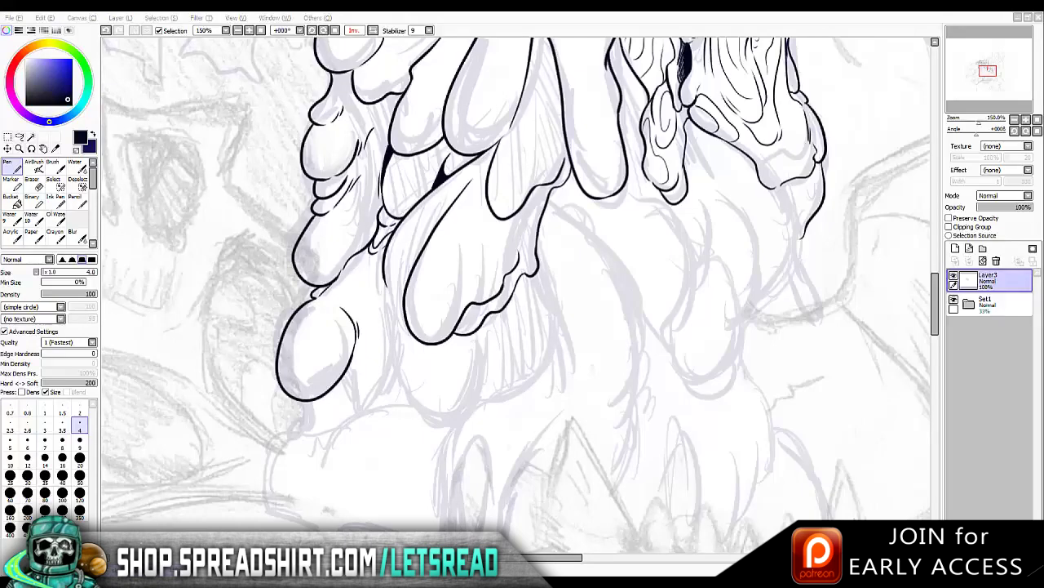
Ink the rounded drip under the large central drip and the sloping ridge beside it, ending in a small curl
{"action": "scroll", "coordinate": [523, 294], "scroll_direction": "down", "scroll_amount": 1}
{"action": "mouse_move", "coordinate": [383, 245]}
{"action": "left_mouse_down"}
{"action": "mouse_move", "coordinate": [402, 341]}
{"action": "mouse_move", "coordinate": [438, 382]}
{"action": "mouse_move", "coordinate": [456, 374]}
{"action": "mouse_move", "coordinate": [490, 273]}
{"action": "left_mouse_up"}
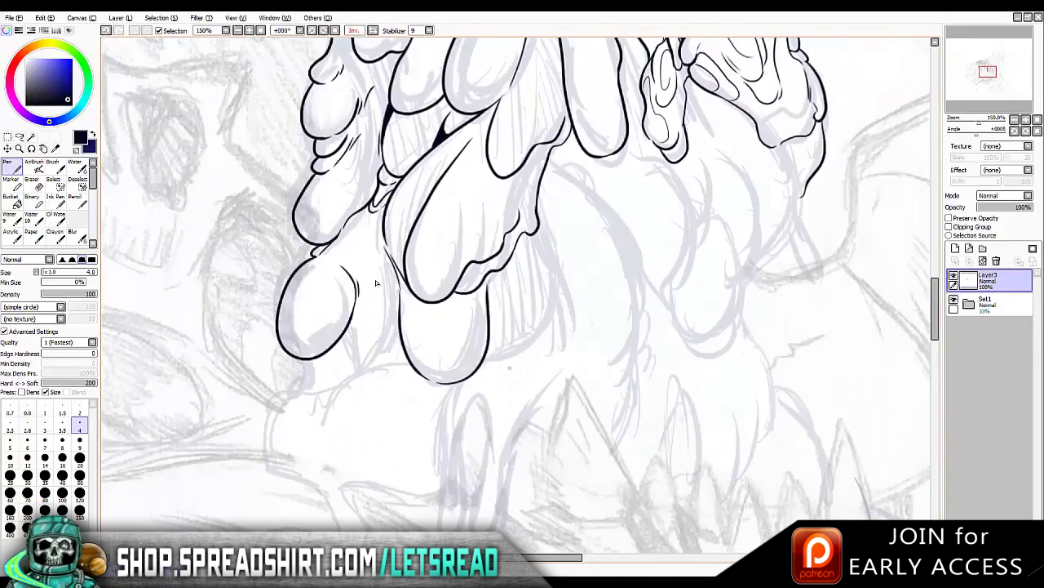
{"action": "left_click_drag", "start_coordinate": [356, 326], "coordinate": [324, 421]}
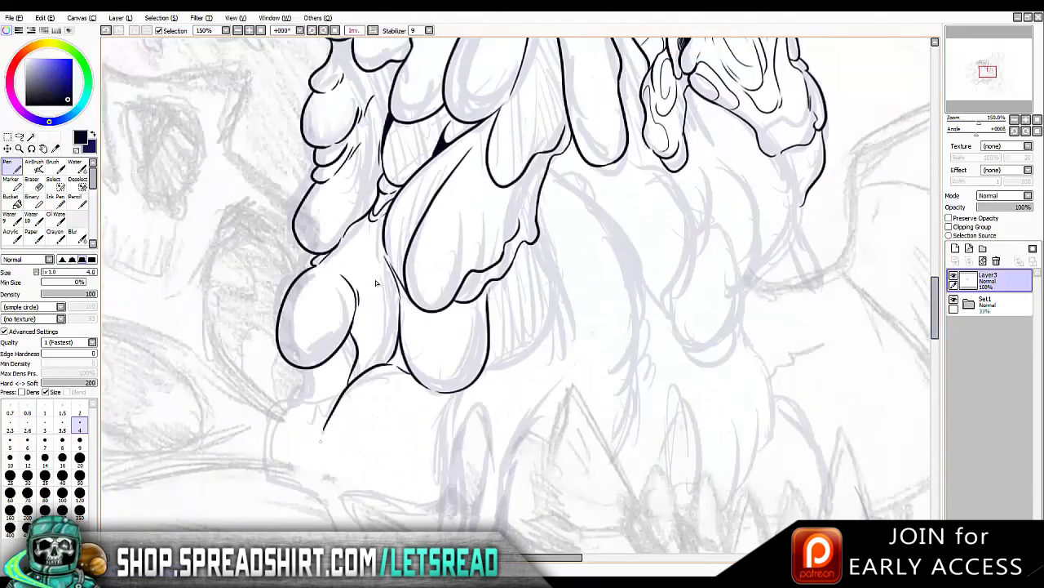
{"action": "left_click_drag", "start_coordinate": [324, 427], "coordinate": [304, 448]}
{"action": "scroll", "coordinate": [377, 284], "scroll_direction": "down", "scroll_amount": 2}
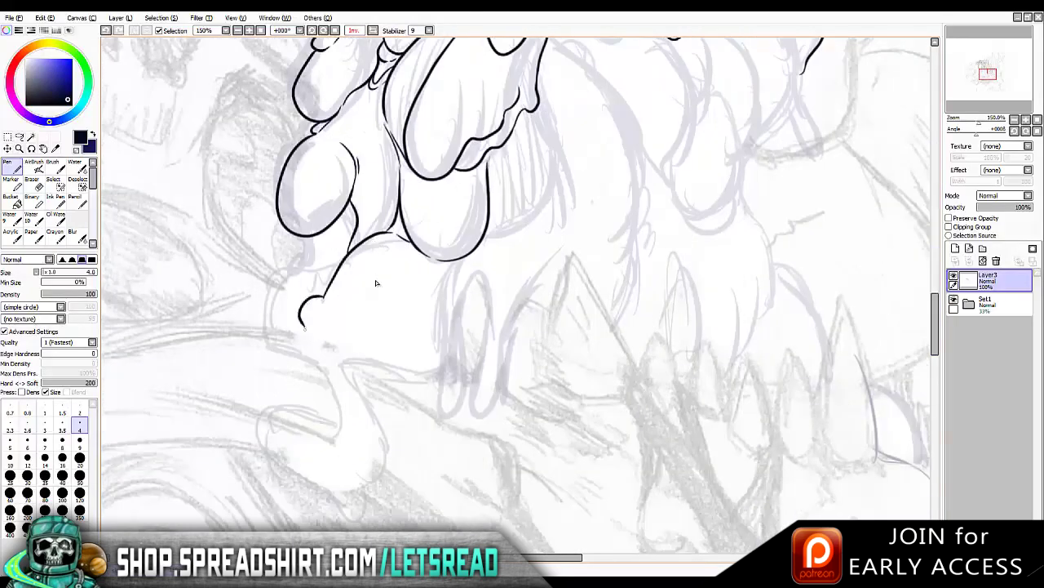
Ink the wavy edges and narrow drip beyond the rounded drip, and blacken the small gap on its other side
{"action": "left_click_drag", "start_coordinate": [376, 284], "coordinate": [245, 386]}
{"action": "mouse_move", "coordinate": [398, 215]}
{"action": "left_mouse_down"}
{"action": "mouse_move", "coordinate": [436, 269]}
{"action": "mouse_move", "coordinate": [469, 238]}
{"action": "left_mouse_up"}
{"action": "mouse_move", "coordinate": [420, 292]}
{"action": "left_mouse_down"}
{"action": "mouse_move", "coordinate": [456, 312]}
{"action": "mouse_move", "coordinate": [355, 338]}
{"action": "left_mouse_up"}
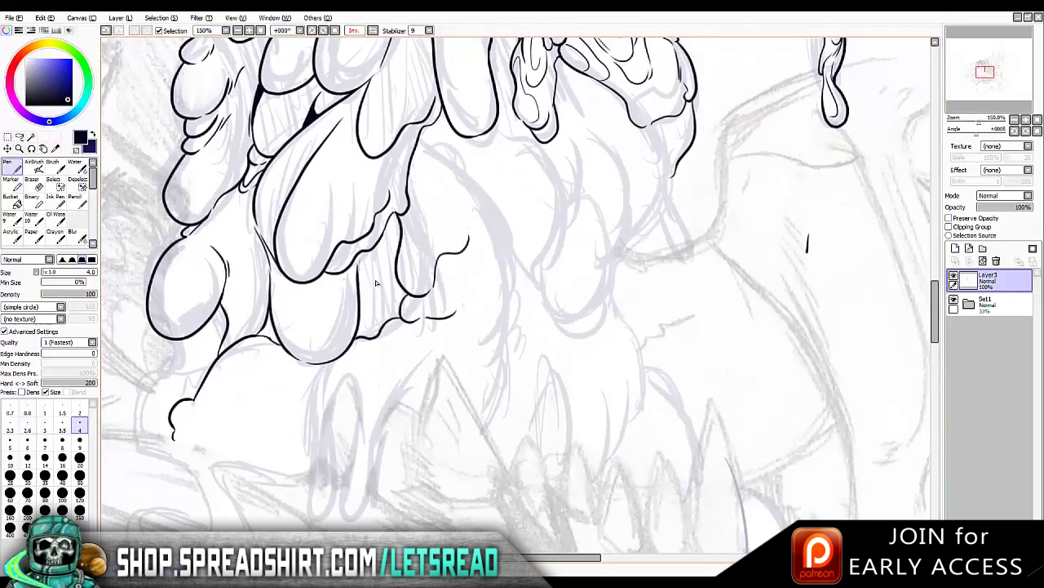
{"action": "key", "text": "ctrl+z"}
{"action": "left_click_drag", "start_coordinate": [377, 283], "coordinate": [427, 257]}
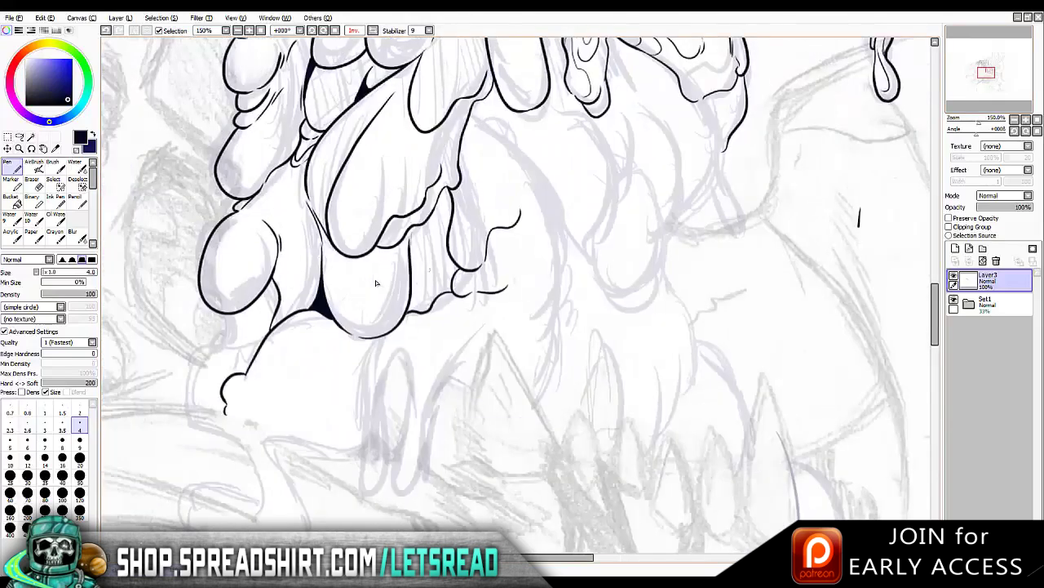
Ink thin drips hanging inside the open gap between the rounded drip and the narrow one
{"action": "key", "text": "ctrl+z"}
{"action": "key", "text": "ctrl+y"}
{"action": "key", "text": "ctrl+z"}
{"action": "key", "text": "ctrl+y"}
{"action": "key", "text": "ctrl+z"}
{"action": "key", "text": "ctrl+z"}
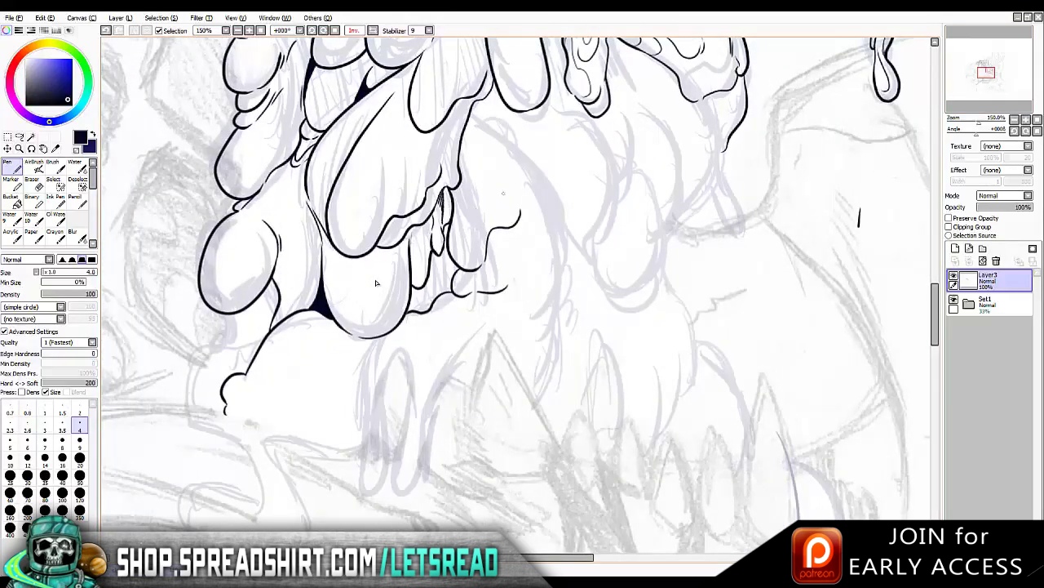
Try fine hatching with a smaller brush among the thin drips in the gap, then undo it
{"action": "key", "text": "bracketleft"}
{"action": "key", "text": "bracketleft"}
{"action": "key", "text": "bracketleft"}
{"action": "key", "text": "bracketleft"}
{"action": "key", "text": "bracketleft"}
{"action": "key", "text": "ctrl+y"}
{"action": "key", "text": "ctrl+z"}
{"action": "key", "text": "ctrl+y"}
{"action": "key", "text": "ctrl+z"}
{"action": "key", "text": "ctrl+y"}
{"action": "key", "text": "h"}
{"action": "key", "text": "h"}
{"action": "key", "text": "ctrl+z"}
{"action": "key", "text": "ctrl+z"}
{"action": "key", "text": "ctrl+z"}
Restore the size 4 brush and fill the gap behind the thin drips with the dark ink colour
{"action": "key", "text": "]"}
{"action": "key", "text": "]"}
{"action": "key", "text": "]"}
{"action": "key", "text": "]"}
{"action": "key", "text": "]"}
{"action": "key", "text": "ctrl+y"}
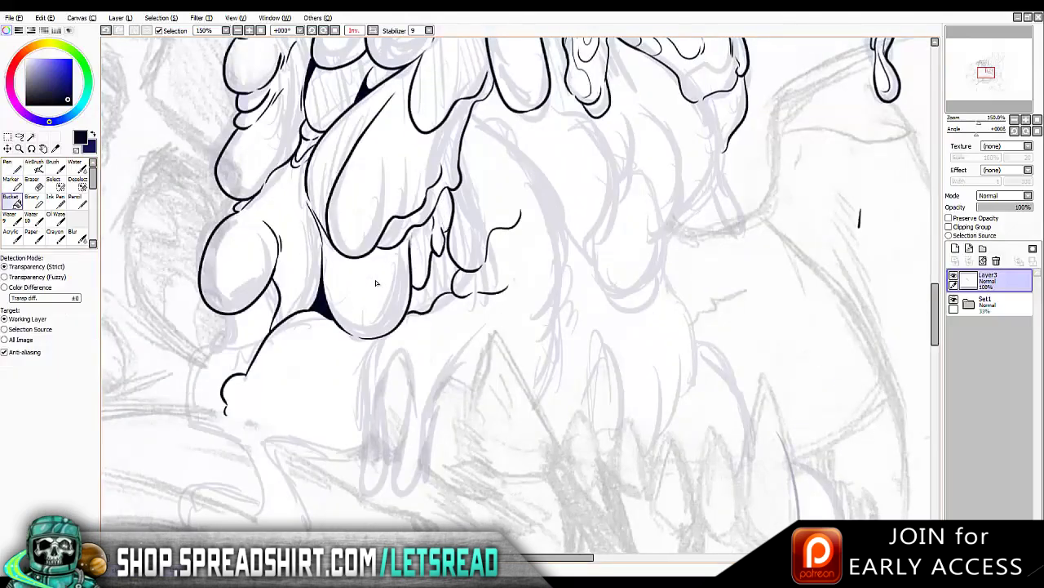
{"action": "key", "text": "ctrl+y"}
{"action": "key", "text": "h"}
{"action": "key", "text": "h"}
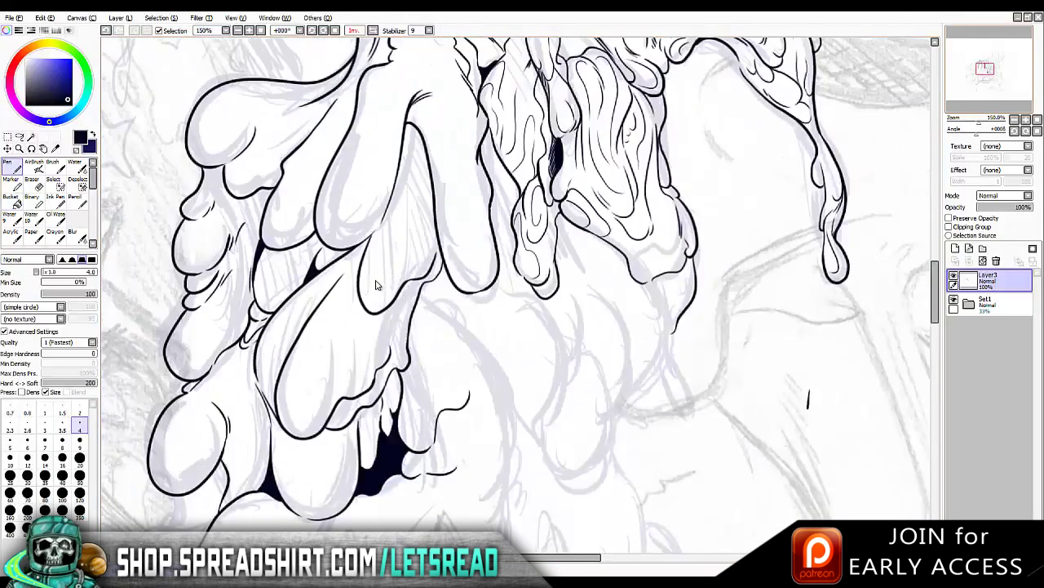
Ink a wavy wax edge across the inside of the rounded drip between the two dark gaps
{"action": "key", "text": "ctrl+z"}
{"action": "key", "text": "ctrl+y"}
{"action": "key", "text": "ctrl+y"}
{"action": "key", "text": "ctrl+y"}
{"action": "key", "text": "ctrl+y"}
{"action": "key", "text": "h"}
{"action": "key", "text": "h"}
{"action": "key", "text": "h"}
Ink a long thin drip with a knobbly end hanging beneath the rounded drip
{"action": "key", "text": "ctrl+y"}
{"action": "key", "text": "ctrl+y"}
{"action": "key", "text": "ctrl+y"}
{"action": "key", "text": "ctrl+y"}
{"action": "key", "text": "ctrl+y"}
{"action": "key", "text": "ctrl+z"}
{"action": "key", "text": "ctrl+y"}
{"action": "key", "text": "ctrl+y"}
{"action": "key", "text": "ctrl+y"}
{"action": "key", "text": "ctrl+z"}
{"action": "key", "text": "ctrl+y"}
{"action": "key", "text": "ctrl+z"}
{"action": "key", "text": "ctrl+y"}
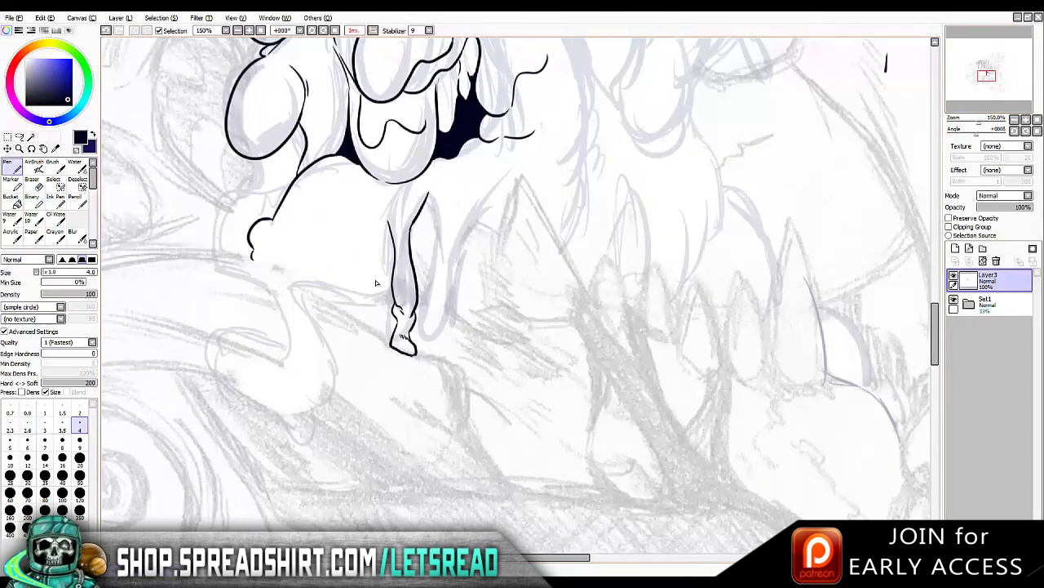
Extend the long thin drip with a narrow trailing tip and ink the pointed arch at its upper side
{"action": "key", "text": "ctrl+y"}
{"action": "key", "text": "ctrl+z"}
{"action": "key", "text": "ctrl+y"}
{"action": "key", "text": "ctrl+y"}
{"action": "key", "text": "ctrl+y"}
{"action": "key", "text": "ctrl+y"}
{"action": "key", "text": "ctrl+y"}
{"action": "key", "text": "ctrl+z"}
{"action": "key", "text": "ctrl+y"}
{"action": "key", "text": "ctrl+y"}
Ink a second, shorter thin drip beside the arch and the wax edge rising diagonally away from it
{"action": "key", "text": "ctrl+y"}
{"action": "key", "text": "ctrl+z"}
{"action": "key", "text": "ctrl+y"}
{"action": "key", "text": "ctrl+z"}
{"action": "key", "text": "ctrl+y"}
{"action": "key", "text": "ctrl+z"}
{"action": "key", "text": "ctrl+y"}
{"action": "scroll", "coordinate": [378, 286], "scroll_direction": "up", "scroll_amount": 4}
{"action": "scroll", "coordinate": [378, 286], "scroll_direction": "right", "scroll_amount": 3}
{"action": "scroll", "coordinate": [378, 286], "scroll_direction": "down", "scroll_amount": 2}
{"action": "scroll", "coordinate": [378, 285], "scroll_direction": "left", "scroll_amount": 1}
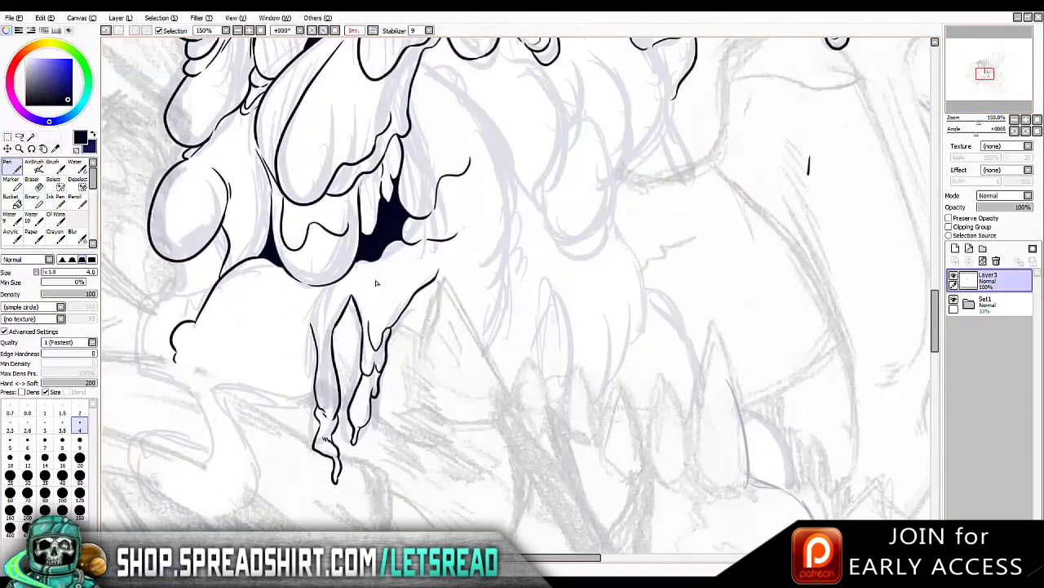
Outline the large triangular tooth beside the thin drips and the smaller tooth partly behind it
{"action": "mouse_move", "coordinate": [422, 330]}
{"action": "left_mouse_down"}
{"action": "mouse_move", "coordinate": [445, 277]}
{"action": "mouse_move", "coordinate": [416, 387]}
{"action": "left_mouse_up"}
{"action": "left_click_drag", "start_coordinate": [445, 277], "coordinate": [519, 402]}
{"action": "scroll", "coordinate": [519, 402], "scroll_direction": "down", "scroll_amount": 3}
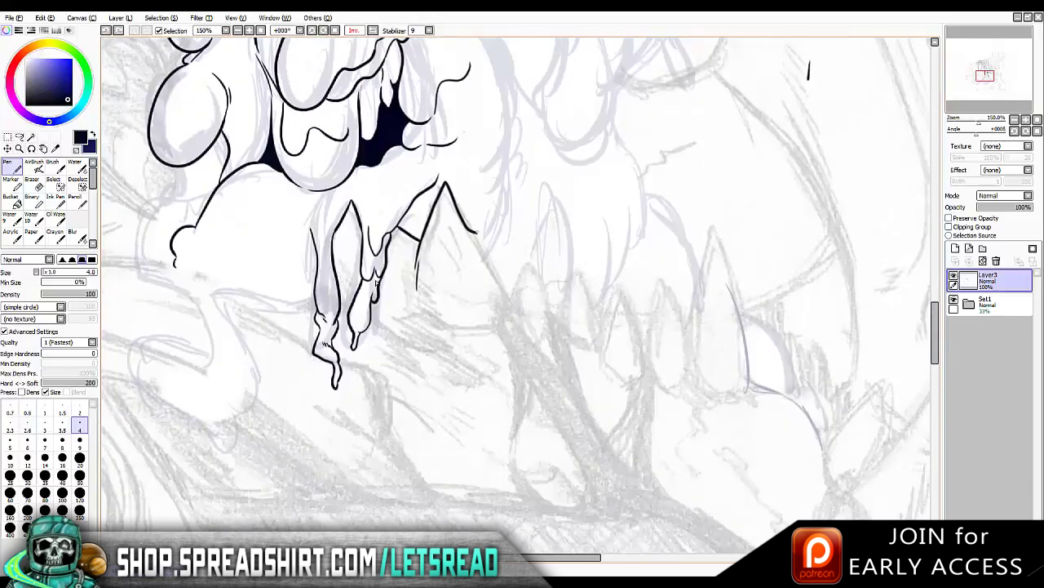
{"action": "left_click_drag", "start_coordinate": [369, 320], "coordinate": [519, 315]}
{"action": "scroll", "coordinate": [376, 283], "scroll_direction": "right", "scroll_amount": 2}
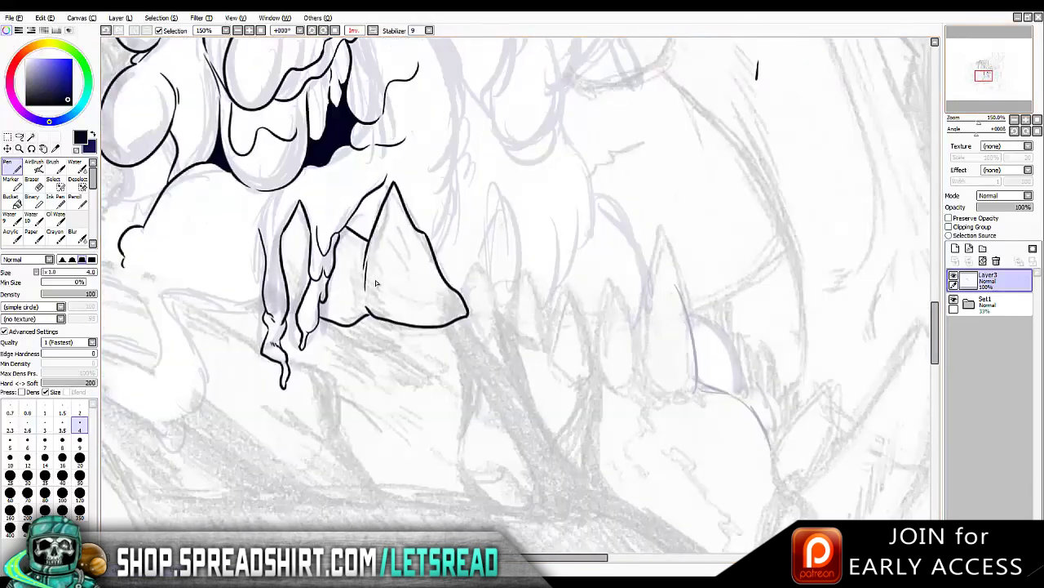
Ink jagged cracks on both teeth and start the folded lobe above the narrow drip with a curled line
{"action": "scroll", "coordinate": [376, 283], "scroll_direction": "up", "scroll_amount": 3}
{"action": "scroll", "coordinate": [376, 283], "scroll_direction": "right", "scroll_amount": 2}
{"action": "key", "text": "bracketleft"}
{"action": "key", "text": "bracketleft"}
{"action": "key", "text": "bracketleft"}
{"action": "key", "text": "bracketleft"}
{"action": "key", "text": "bracketleft"}
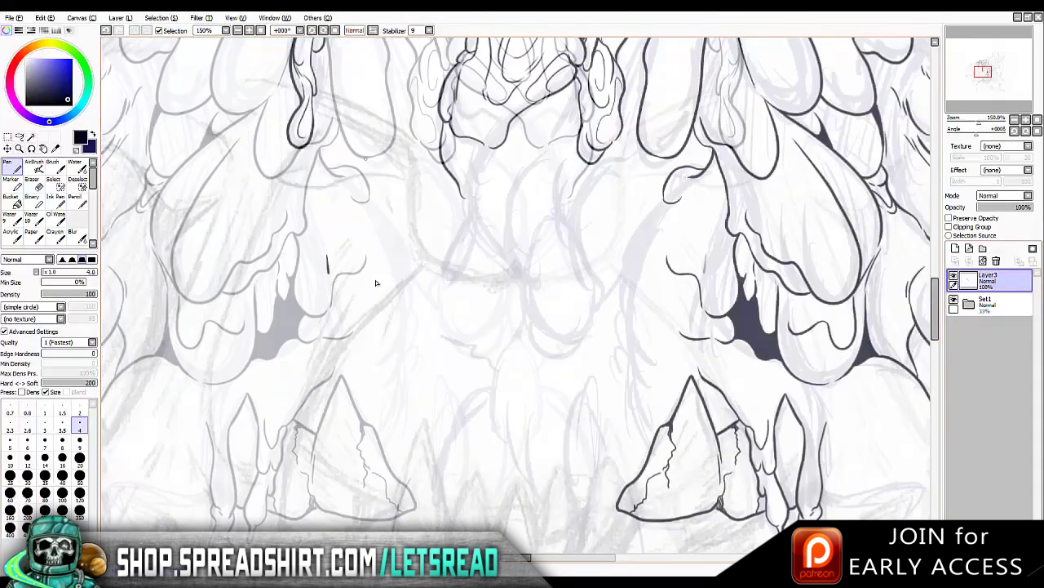
Ink the large fold's outer edge and the stacked drips descending from it along the side of the triangular tooth
{"action": "key", "text": "h"}
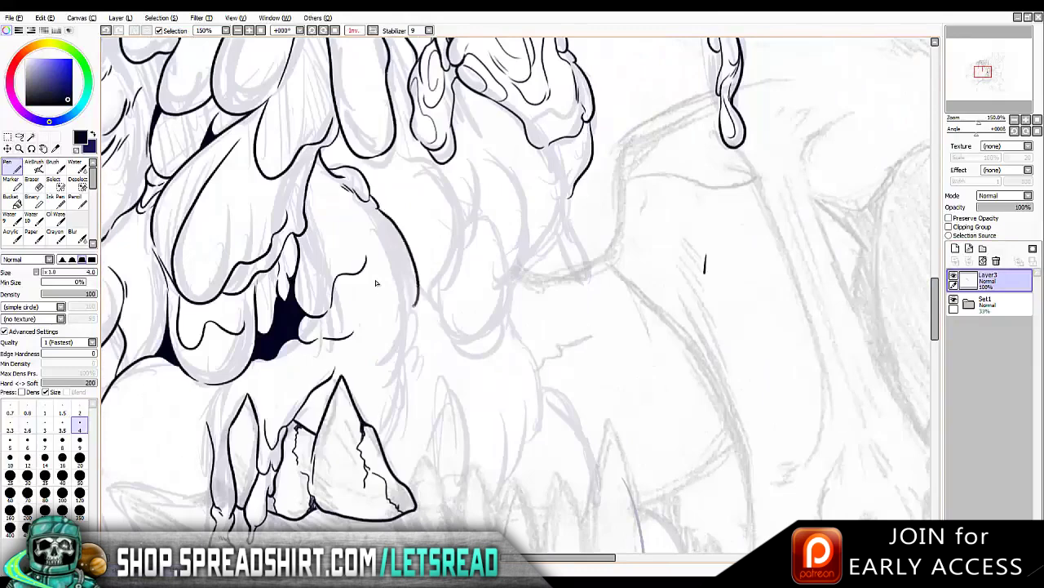
{"action": "key", "text": "h"}
{"action": "scroll", "coordinate": [377, 283], "scroll_direction": "down", "scroll_amount": 3}
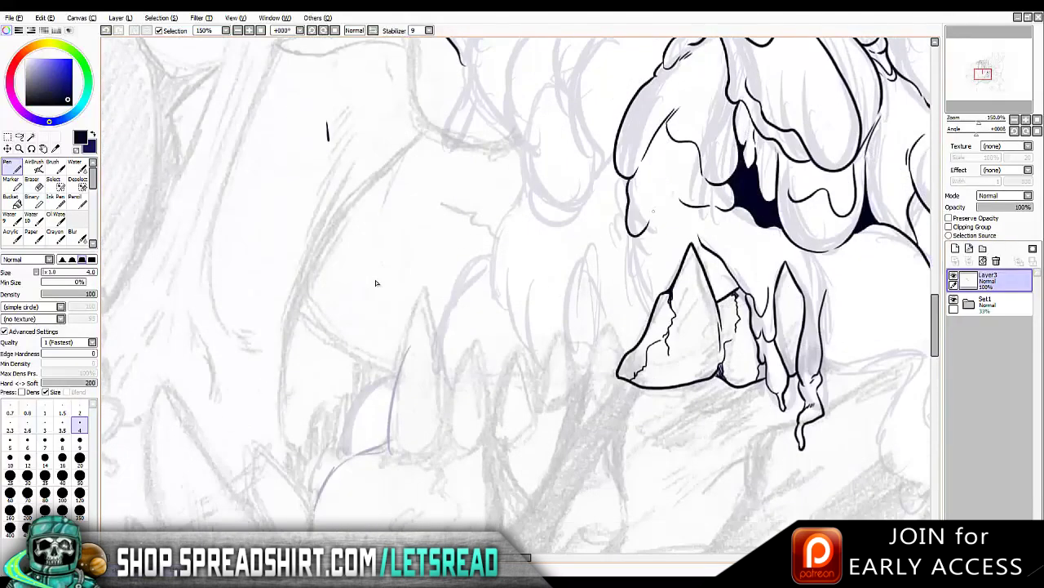
{"action": "key", "text": "h"}
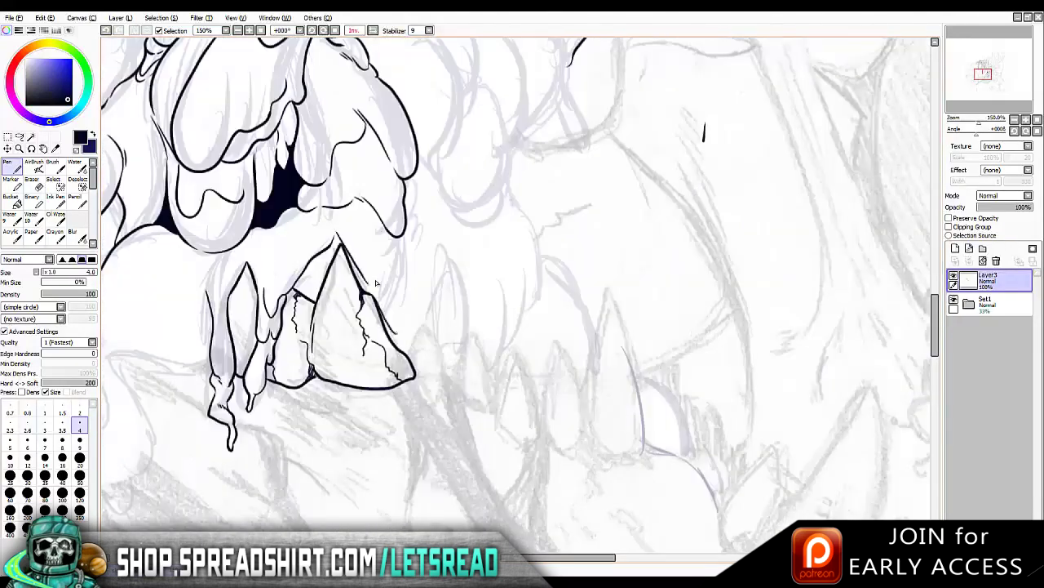
{"action": "key", "text": "h"}
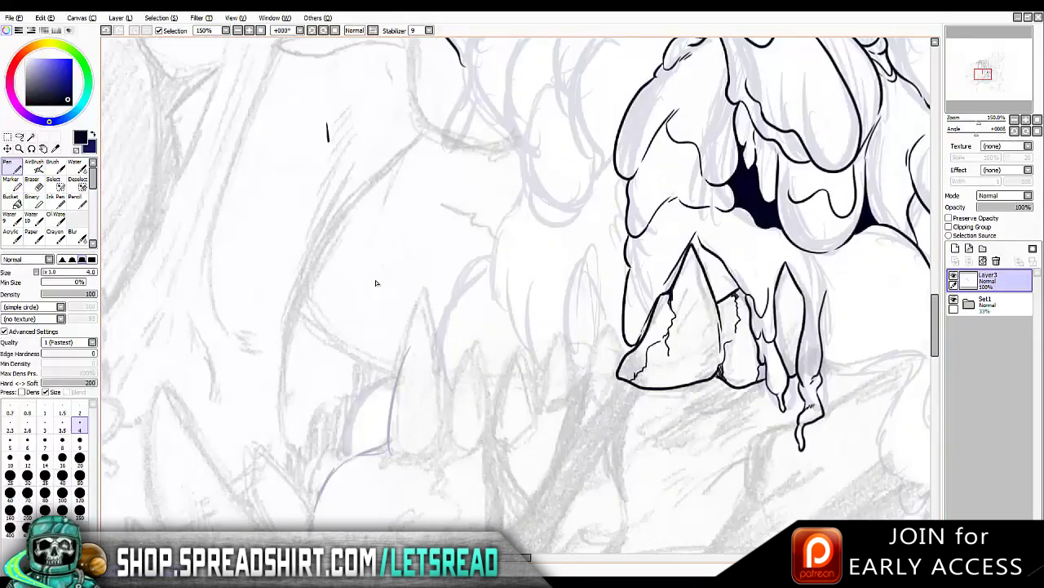
Finish the drip's rounded end at the tooth's base and hatch the recess between the two teeth with a size 2 brush
{"action": "scroll", "coordinate": [376, 283], "scroll_direction": "right", "scroll_amount": 3}
{"action": "key", "text": "h"}
{"action": "key", "text": "h"}
{"action": "key", "text": "bracketleft"}
{"action": "key", "text": "bracketleft"}
{"action": "key", "text": "bracketleft"}
{"action": "key", "text": "bracketleft"}
{"action": "key", "text": "bracketleft"}
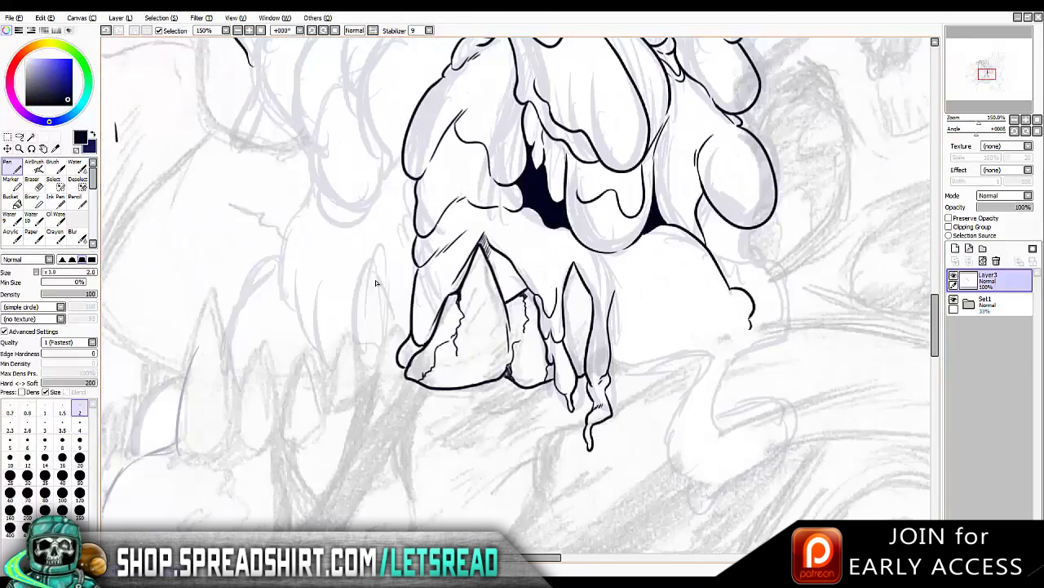
{"action": "left_click_drag", "start_coordinate": [501, 262], "coordinate": [514, 296]}
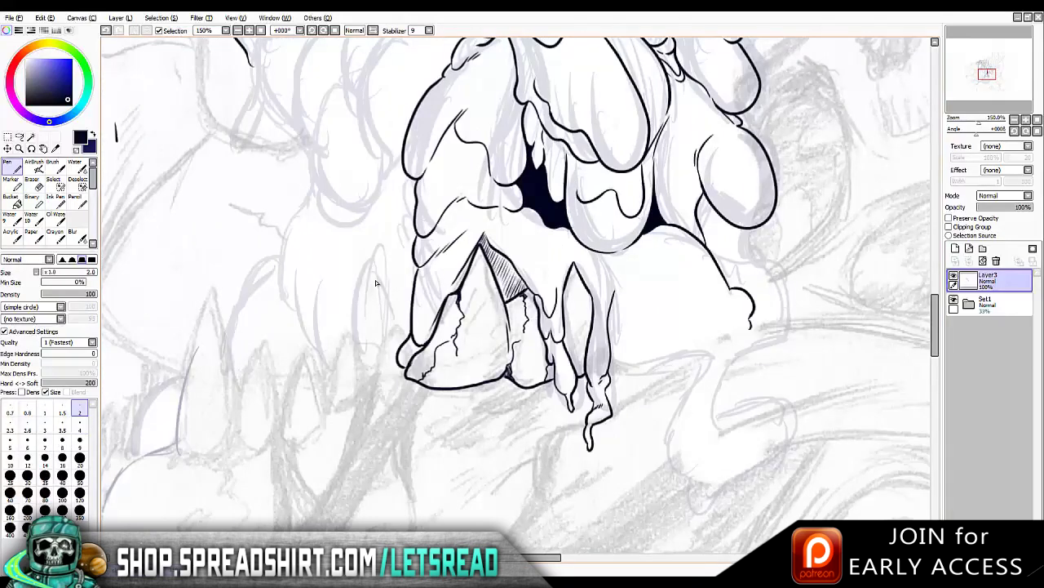
Return to the size 4 brush and ink a small dripping edge inside the large fold above the tooth
{"action": "key", "text": "bracketright"}
{"action": "key", "text": "bracketright"}
{"action": "key", "text": "bracketright"}
{"action": "key", "text": "bracketright"}
{"action": "key", "text": "bracketright"}
{"action": "scroll", "coordinate": [376, 283], "scroll_direction": "up", "scroll_amount": 2}
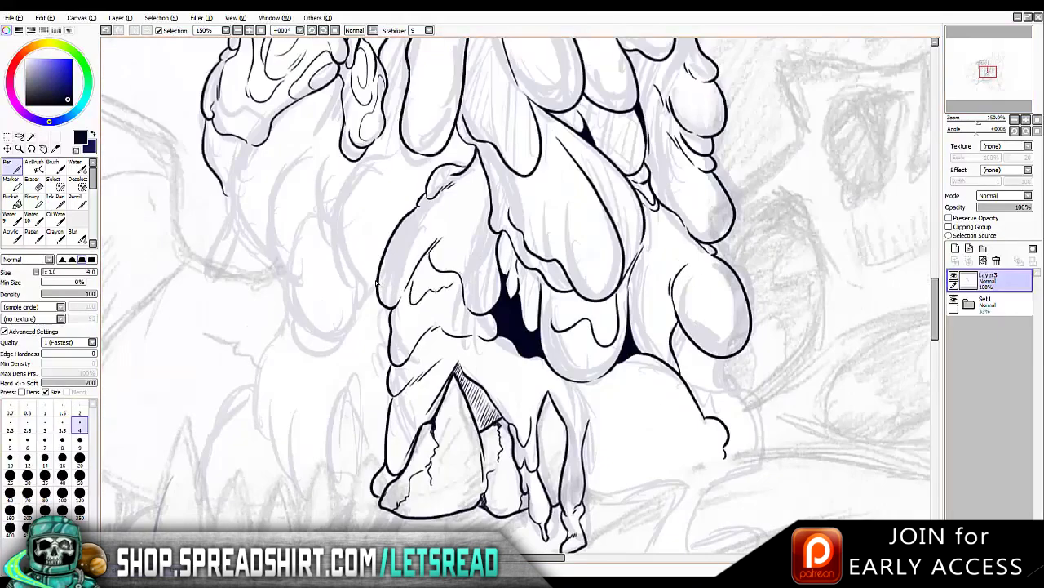
{"action": "key", "text": "h"}
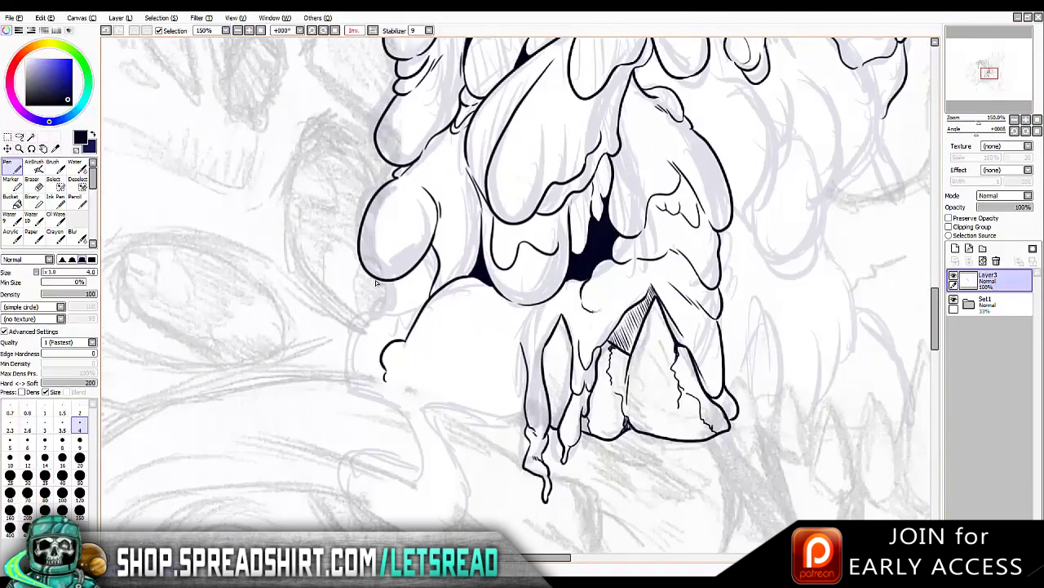
Ink the rounded lobes and small folds where the two thin drips join the wax above
{"action": "key", "text": "h"}
{"action": "key", "text": "h"}
{"action": "left_click_drag", "start_coordinate": [562, 289], "coordinate": [529, 350]}
{"action": "scroll", "coordinate": [376, 283], "scroll_direction": "down", "scroll_amount": 1}
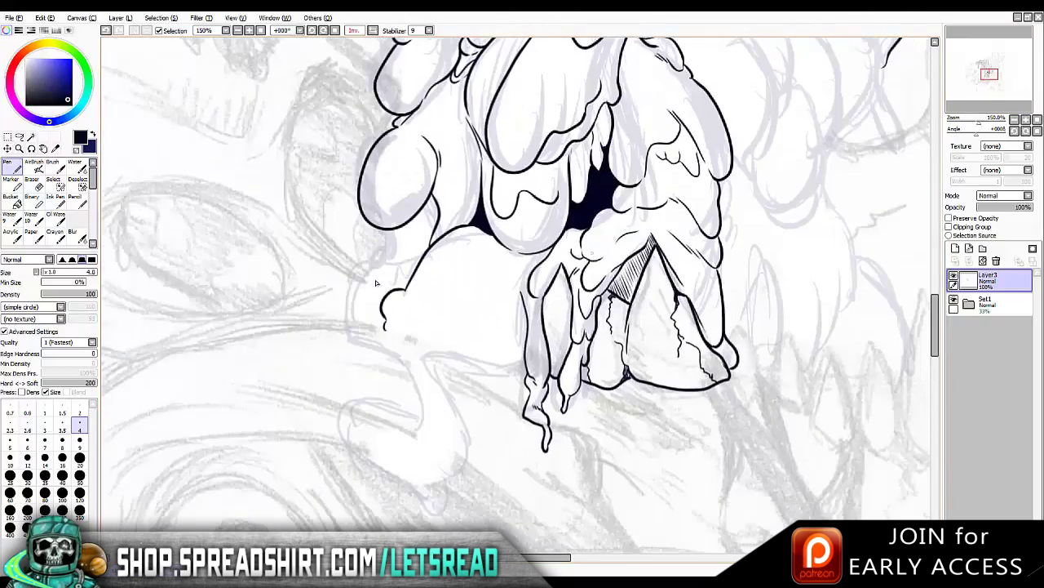
{"action": "key", "text": "h"}
{"action": "key", "text": "h"}
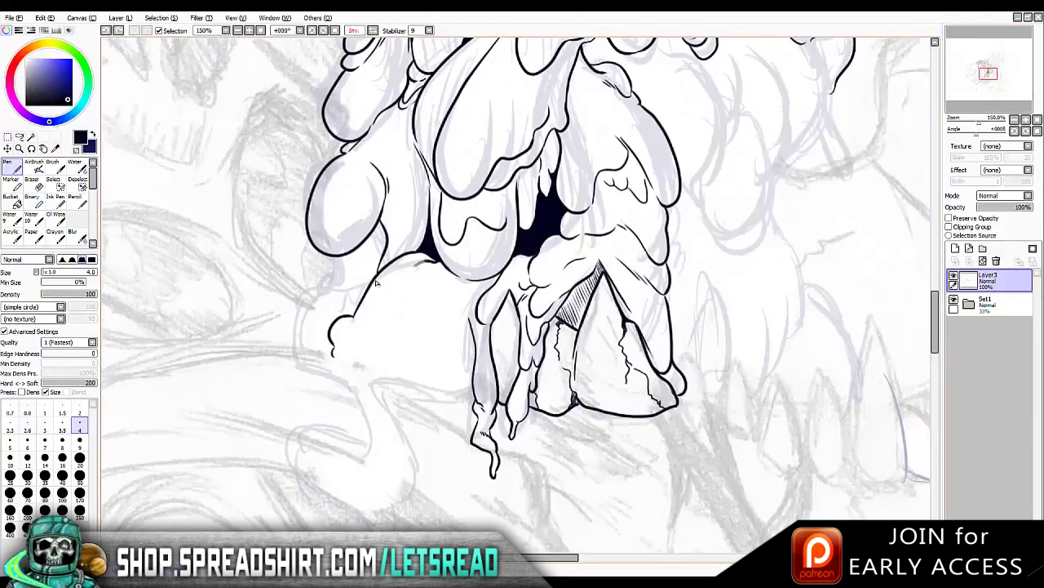
Ink the curved inner fold beside the thin drips and the lobed lower edge of the wax mass beneath it
{"action": "mouse_move", "coordinate": [438, 259]}
{"action": "left_mouse_down"}
{"action": "mouse_move", "coordinate": [395, 315]}
{"action": "mouse_move", "coordinate": [472, 354]}
{"action": "left_mouse_up"}
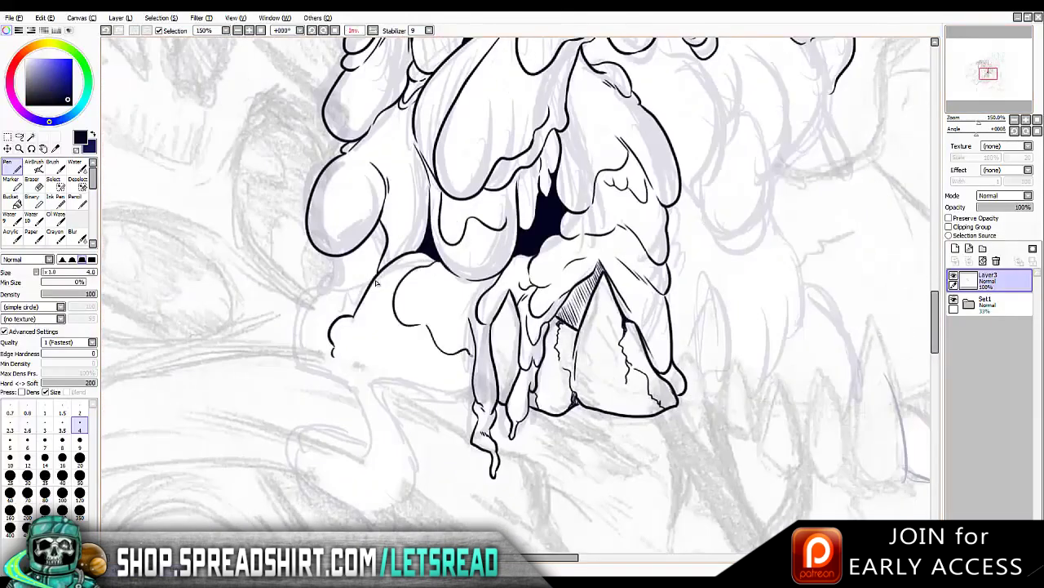
{"action": "mouse_move", "coordinate": [388, 329]}
{"action": "left_mouse_down"}
{"action": "mouse_move", "coordinate": [394, 381]}
{"action": "mouse_move", "coordinate": [454, 393]}
{"action": "mouse_move", "coordinate": [469, 377]}
{"action": "left_mouse_up"}
{"action": "key", "text": "h"}
{"action": "key", "text": "h"}
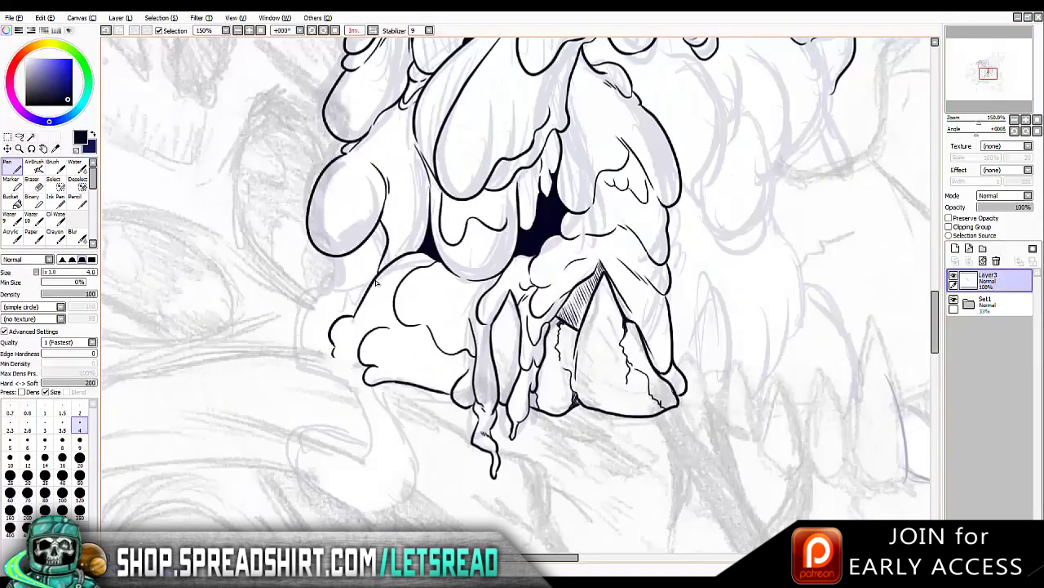
Ink the small rounded drips at the outer end of the wax mass and a long line trailing down from them
{"action": "key", "text": "ctrl+z"}
{"action": "mouse_move", "coordinate": [419, 341]}
{"action": "left_mouse_down"}
{"action": "mouse_move", "coordinate": [399, 369]}
{"action": "mouse_move", "coordinate": [420, 388]}
{"action": "left_mouse_up"}
{"action": "key", "text": "ctrl+z"}
{"action": "key", "text": "ctrl+z"}
{"action": "key", "text": "ctrl+y"}
{"action": "mouse_move", "coordinate": [333, 351]}
{"action": "left_mouse_down"}
{"action": "mouse_move", "coordinate": [321, 373]}
{"action": "mouse_move", "coordinate": [352, 385]}
{"action": "mouse_move", "coordinate": [369, 458]}
{"action": "left_mouse_up"}
{"action": "left_click_drag", "start_coordinate": [351, 369], "coordinate": [354, 386]}
{"action": "key", "text": "ctrl+z"}
{"action": "left_click_drag", "start_coordinate": [351, 344], "coordinate": [356, 372]}
{"action": "mouse_move", "coordinate": [376, 282]}
{"action": "left_mouse_down"}
{"action": "mouse_move", "coordinate": [376, 123]}
{"action": "mouse_move", "coordinate": [172, 169]}
{"action": "mouse_move", "coordinate": [437, 327]}
{"action": "mouse_move", "coordinate": [479, 311]}
{"action": "mouse_move", "coordinate": [397, 324]}
{"action": "left_mouse_up"}
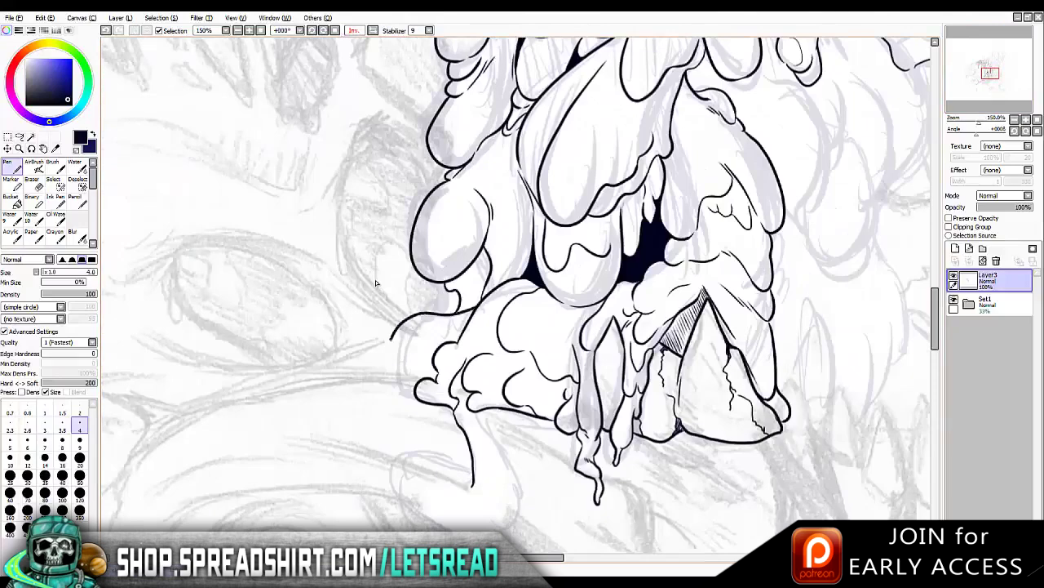
Ink the drooping folds beneath the long hanging folds and fill the gap beside the textured wax strands with dark ink
{"action": "mouse_move", "coordinate": [376, 283]}
{"action": "left_mouse_down"}
{"action": "mouse_move", "coordinate": [531, 310]}
{"action": "mouse_move", "coordinate": [457, 392]}
{"action": "left_mouse_up"}
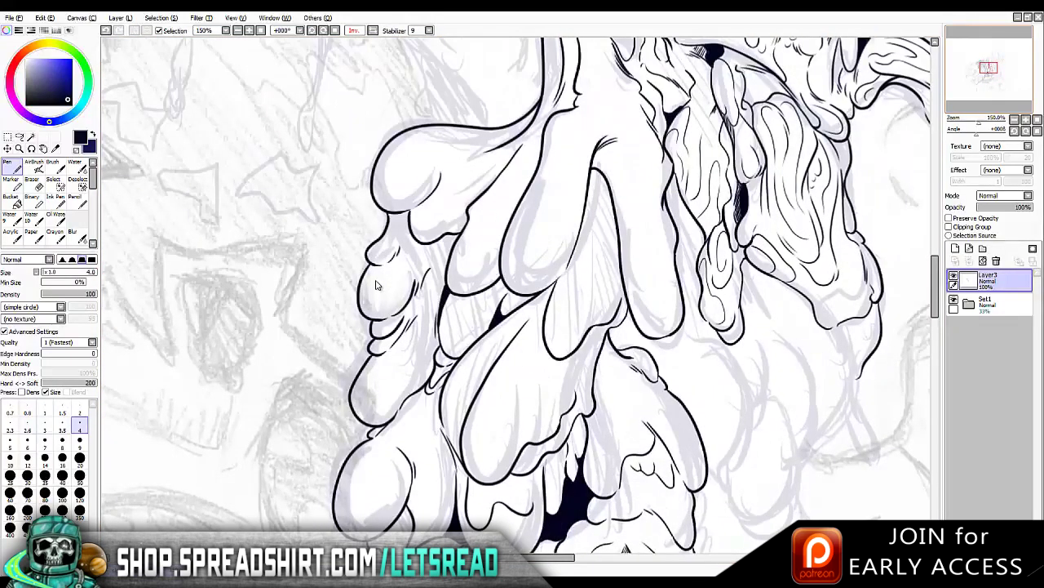
{"action": "mouse_move", "coordinate": [377, 284]}
{"action": "left_mouse_down"}
{"action": "mouse_move", "coordinate": [498, 440]}
{"action": "mouse_move", "coordinate": [734, 286]}
{"action": "left_mouse_up"}
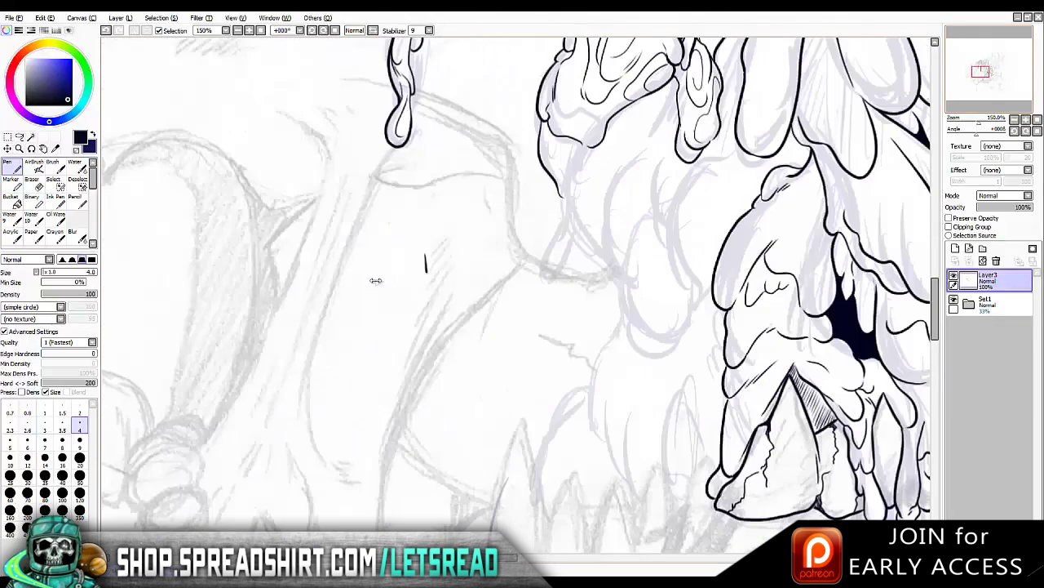
{"action": "mouse_move", "coordinate": [376, 284]}
{"action": "left_mouse_down"}
{"action": "mouse_move", "coordinate": [173, 284]}
{"action": "mouse_move", "coordinate": [377, 331]}
{"action": "left_mouse_up"}
{"action": "mouse_move", "coordinate": [530, 195]}
{"action": "left_mouse_down"}
{"action": "mouse_move", "coordinate": [471, 297]}
{"action": "mouse_move", "coordinate": [475, 335]}
{"action": "mouse_move", "coordinate": [494, 335]}
{"action": "mouse_move", "coordinate": [512, 315]}
{"action": "mouse_move", "coordinate": [511, 265]}
{"action": "left_mouse_up"}
{"action": "left_click_drag", "start_coordinate": [376, 284], "coordinate": [348, 410]}
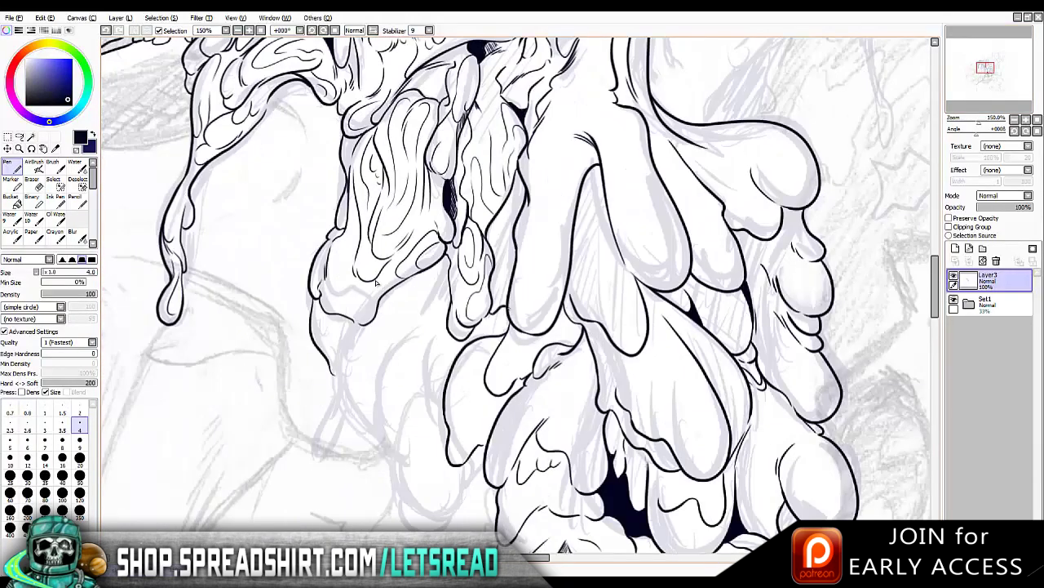
{"action": "left_click_drag", "start_coordinate": [376, 284], "coordinate": [480, 235]}
{"action": "scroll", "coordinate": [376, 284], "scroll_direction": "down", "scroll_amount": 3}
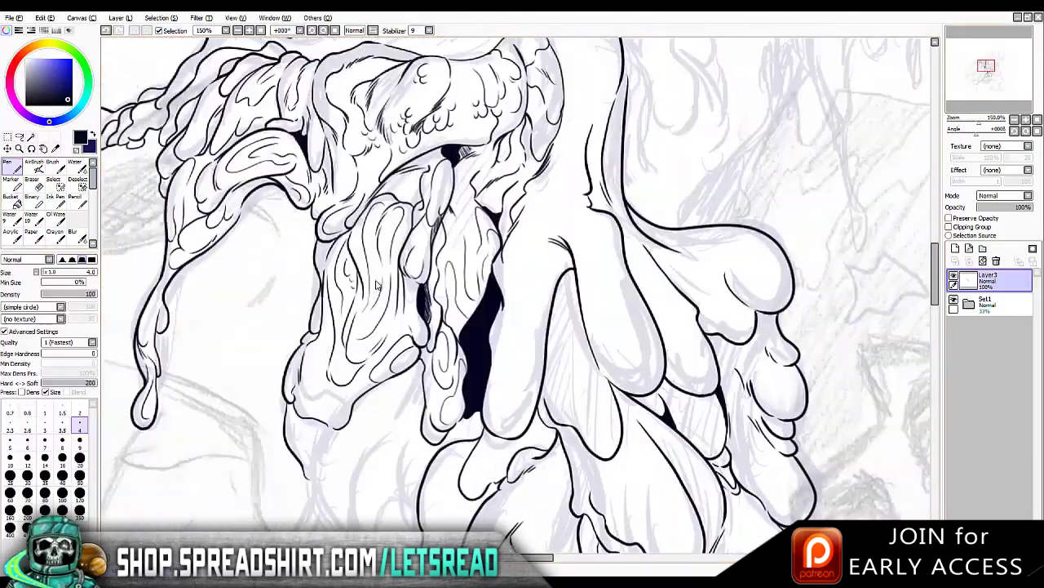
Ink the stacked rounded lobes beside the drooping fold, with small ripples along their inner edge
{"action": "scroll", "coordinate": [377, 284], "scroll_direction": "up", "scroll_amount": 4}
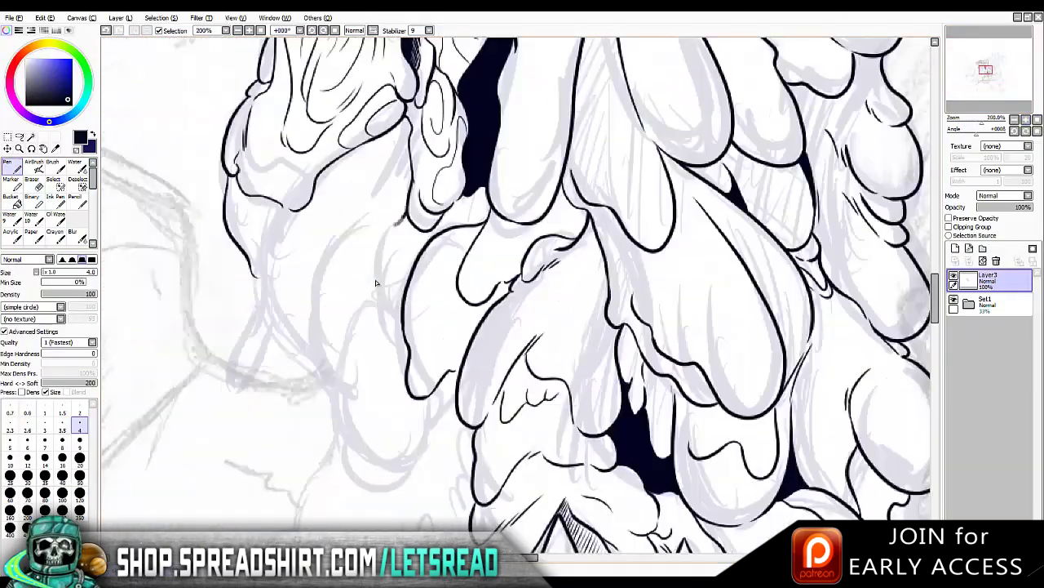
{"action": "mouse_move", "coordinate": [384, 216]}
{"action": "left_mouse_down"}
{"action": "mouse_move", "coordinate": [344, 269]}
{"action": "mouse_move", "coordinate": [400, 376]}
{"action": "left_mouse_up"}
{"action": "left_click_drag", "start_coordinate": [422, 231], "coordinate": [382, 295]}
{"action": "key", "text": "ctrl+z"}
{"action": "mouse_move", "coordinate": [357, 332]}
{"action": "left_mouse_down"}
{"action": "mouse_move", "coordinate": [342, 406]}
{"action": "mouse_move", "coordinate": [454, 436]}
{"action": "left_mouse_up"}
{"action": "key", "text": "ctrl+z"}
{"action": "key", "text": "ctrl+z"}
{"action": "key", "text": "ctrl+z"}
{"action": "left_click_drag", "start_coordinate": [346, 408], "coordinate": [432, 408]}
{"action": "left_click_drag", "start_coordinate": [450, 384], "coordinate": [442, 419]}
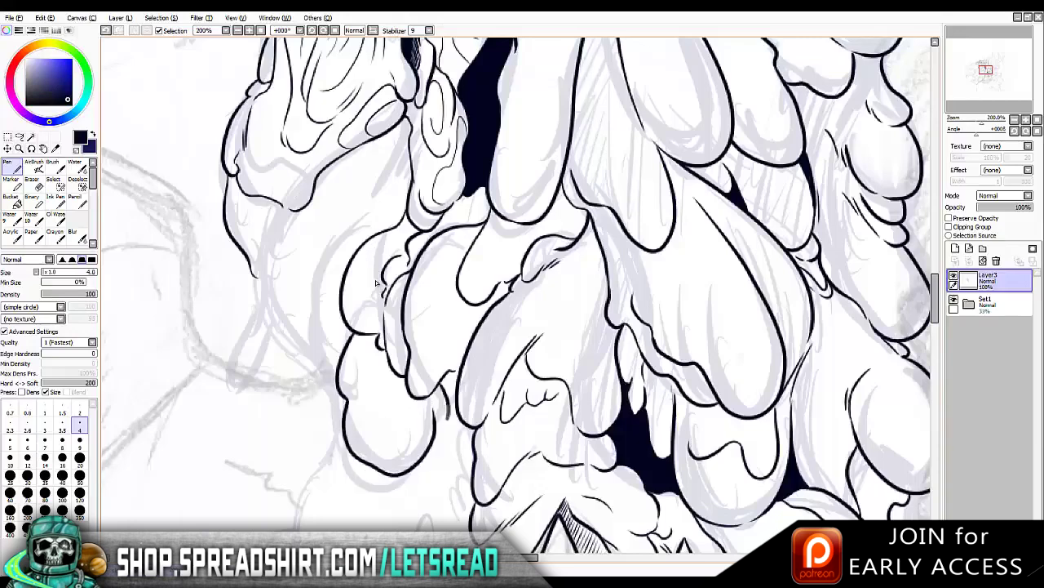
Ink the small U-shaped drips inside the lowest lobe and the short folds linking it to the neighbouring wax
{"action": "scroll", "coordinate": [377, 283], "scroll_direction": "down", "scroll_amount": 3}
{"action": "mouse_move", "coordinate": [350, 333]}
{"action": "left_mouse_down"}
{"action": "mouse_move", "coordinate": [364, 289]}
{"action": "mouse_move", "coordinate": [387, 361]}
{"action": "left_mouse_up"}
{"action": "key", "text": "ctrl+z"}
{"action": "key", "text": "ctrl+z"}
{"action": "left_click_drag", "start_coordinate": [385, 305], "coordinate": [421, 370]}
{"action": "left_click_drag", "start_coordinate": [418, 334], "coordinate": [426, 356]}
{"action": "scroll", "coordinate": [376, 283], "scroll_direction": "down", "scroll_amount": 3}
{"action": "left_click_drag", "start_coordinate": [355, 297], "coordinate": [385, 318]}
{"action": "key", "text": "ctrl+z"}
{"action": "scroll", "coordinate": [376, 283], "scroll_direction": "left", "scroll_amount": 5}
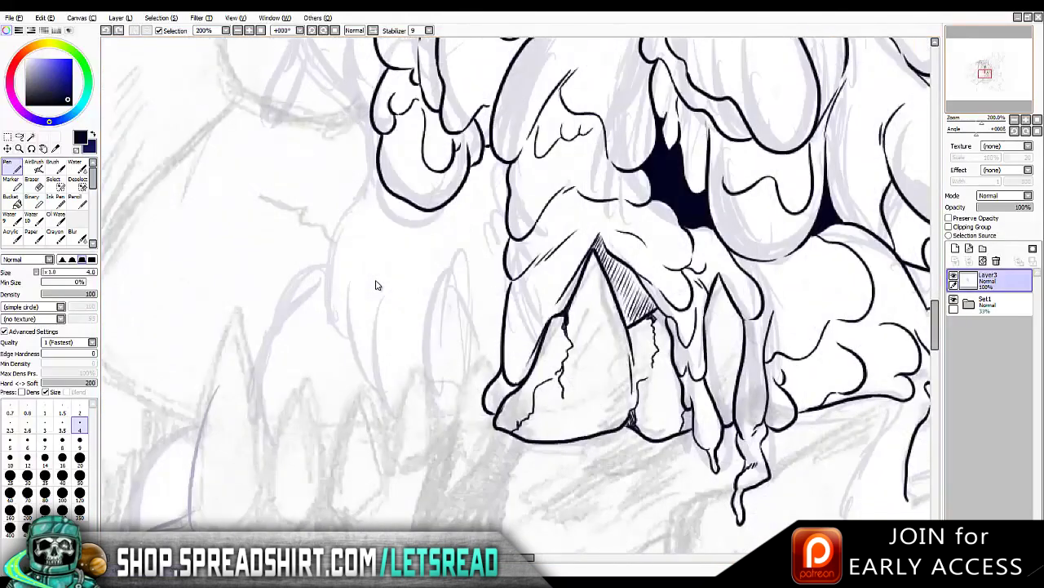
Ink the wax mass below the lowest lobe with a scalloped, dripping overlap and a wavy outer edge
{"action": "mouse_move", "coordinate": [501, 269]}
{"action": "left_mouse_down"}
{"action": "mouse_move", "coordinate": [535, 332]}
{"action": "mouse_move", "coordinate": [586, 367]}
{"action": "left_mouse_up"}
{"action": "key", "text": "ctrl+z"}
{"action": "mouse_move", "coordinate": [541, 326]}
{"action": "left_mouse_down"}
{"action": "mouse_move", "coordinate": [573, 363]}
{"action": "mouse_move", "coordinate": [603, 319]}
{"action": "left_mouse_up"}
{"action": "mouse_move", "coordinate": [503, 303]}
{"action": "left_mouse_down"}
{"action": "mouse_move", "coordinate": [479, 338]}
{"action": "mouse_move", "coordinate": [487, 440]}
{"action": "left_mouse_up"}
{"action": "scroll", "coordinate": [376, 283], "scroll_direction": "down", "scroll_amount": 5}
{"action": "left_click_drag", "start_coordinate": [490, 244], "coordinate": [488, 380]}
{"action": "scroll", "coordinate": [376, 283], "scroll_direction": "down", "scroll_amount": 2}
{"action": "mouse_move", "coordinate": [635, 274]}
{"action": "left_mouse_down"}
{"action": "mouse_move", "coordinate": [589, 352]}
{"action": "mouse_move", "coordinate": [605, 385]}
{"action": "left_mouse_up"}
{"action": "mouse_move", "coordinate": [605, 385]}
{"action": "left_mouse_down"}
{"action": "mouse_move", "coordinate": [634, 352]}
{"action": "mouse_move", "coordinate": [617, 382]}
{"action": "mouse_move", "coordinate": [658, 356]}
{"action": "left_mouse_up"}
{"action": "key", "text": "ctrl+z"}
{"action": "scroll", "coordinate": [377, 283], "scroll_direction": "down", "scroll_amount": 3}
{"action": "left_click_drag", "start_coordinate": [605, 307], "coordinate": [651, 287]}
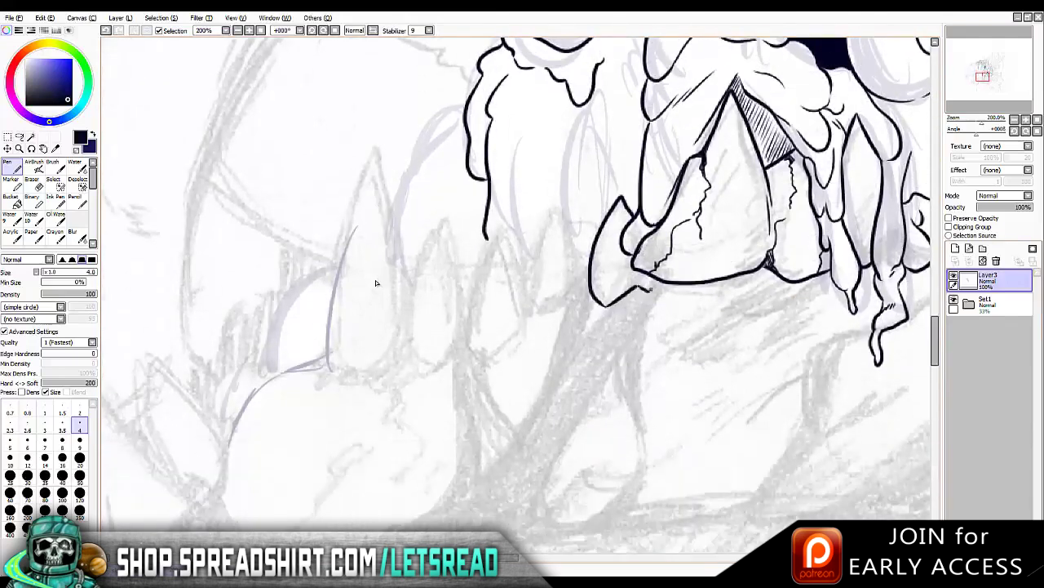
{"action": "scroll", "coordinate": [376, 283], "scroll_direction": "up", "scroll_amount": 3}
{"action": "key", "text": "ctrl+z"}
{"action": "key", "text": "ctrl+z"}
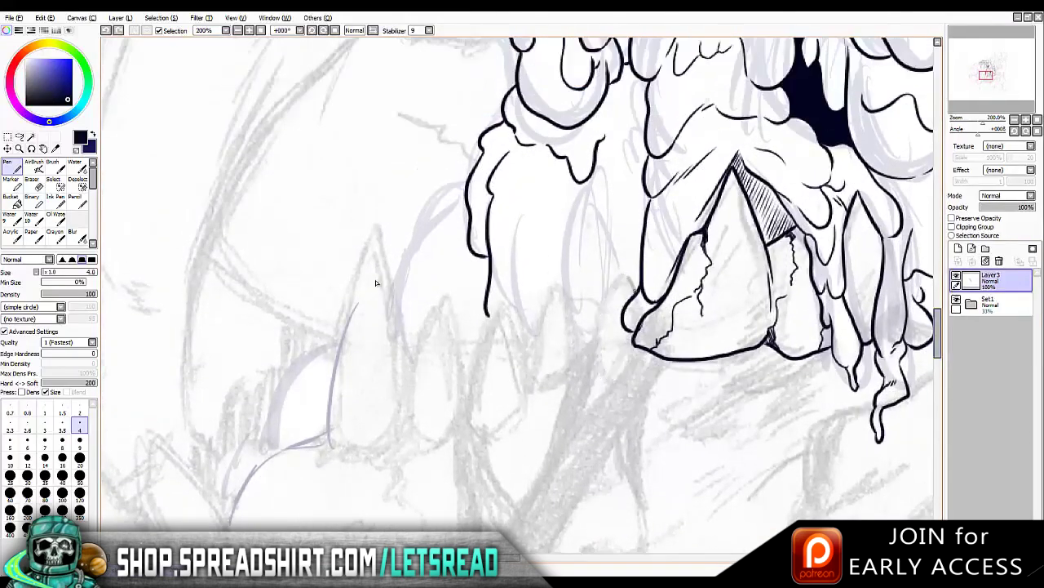
Ink a small pointed tooth with a drip at its base beside the large cracked tooth
{"action": "mouse_move", "coordinate": [638, 274]}
{"action": "left_mouse_down"}
{"action": "mouse_move", "coordinate": [619, 287]}
{"action": "mouse_move", "coordinate": [600, 355]}
{"action": "mouse_move", "coordinate": [637, 342]}
{"action": "left_mouse_up"}
{"action": "key", "text": "ctrl+z"}
{"action": "key", "text": "ctrl+z"}
{"action": "key", "text": "ctrl+z"}
{"action": "left_click_drag", "start_coordinate": [623, 273], "coordinate": [594, 330]}
{"action": "key", "text": "ctrl+z"}
{"action": "mouse_move", "coordinate": [623, 272]}
{"action": "left_mouse_down"}
{"action": "mouse_move", "coordinate": [618, 359]}
{"action": "mouse_move", "coordinate": [609, 364]}
{"action": "mouse_move", "coordinate": [620, 341]}
{"action": "mouse_move", "coordinate": [630, 370]}
{"action": "mouse_move", "coordinate": [655, 315]}
{"action": "mouse_move", "coordinate": [624, 331]}
{"action": "mouse_move", "coordinate": [632, 377]}
{"action": "left_mouse_up"}
{"action": "key", "text": "ctrl+z"}
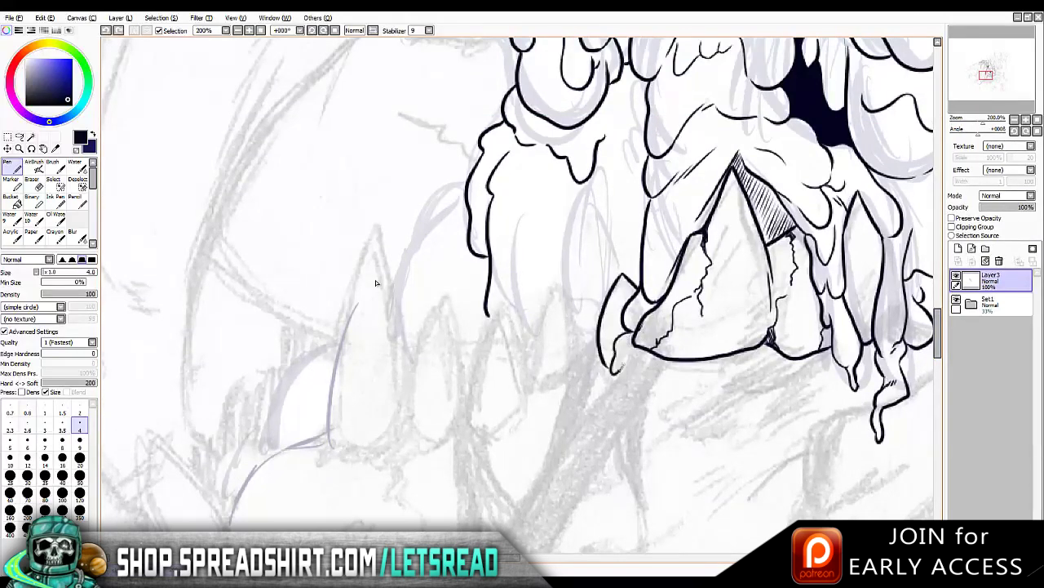
Ink the wax drips hanging above the small tooth and outline the next tooth emerging beneath them
{"action": "mouse_move", "coordinate": [376, 283]}
{"action": "left_mouse_down"}
{"action": "mouse_move", "coordinate": [376, 175]}
{"action": "mouse_move", "coordinate": [376, 320]}
{"action": "left_mouse_up"}
{"action": "left_click_drag", "start_coordinate": [604, 186], "coordinate": [643, 303]}
{"action": "mouse_move", "coordinate": [581, 229]}
{"action": "left_mouse_down"}
{"action": "mouse_move", "coordinate": [600, 344]}
{"action": "mouse_move", "coordinate": [581, 395]}
{"action": "mouse_move", "coordinate": [604, 402]}
{"action": "left_mouse_up"}
{"action": "left_click_drag", "start_coordinate": [376, 326], "coordinate": [376, 271]}
{"action": "left_click_drag", "start_coordinate": [553, 279], "coordinate": [529, 380]}
{"action": "key", "text": "ctrl+z"}
{"action": "mouse_move", "coordinate": [548, 280]}
{"action": "left_mouse_down"}
{"action": "mouse_move", "coordinate": [533, 372]}
{"action": "mouse_move", "coordinate": [581, 353]}
{"action": "left_mouse_up"}
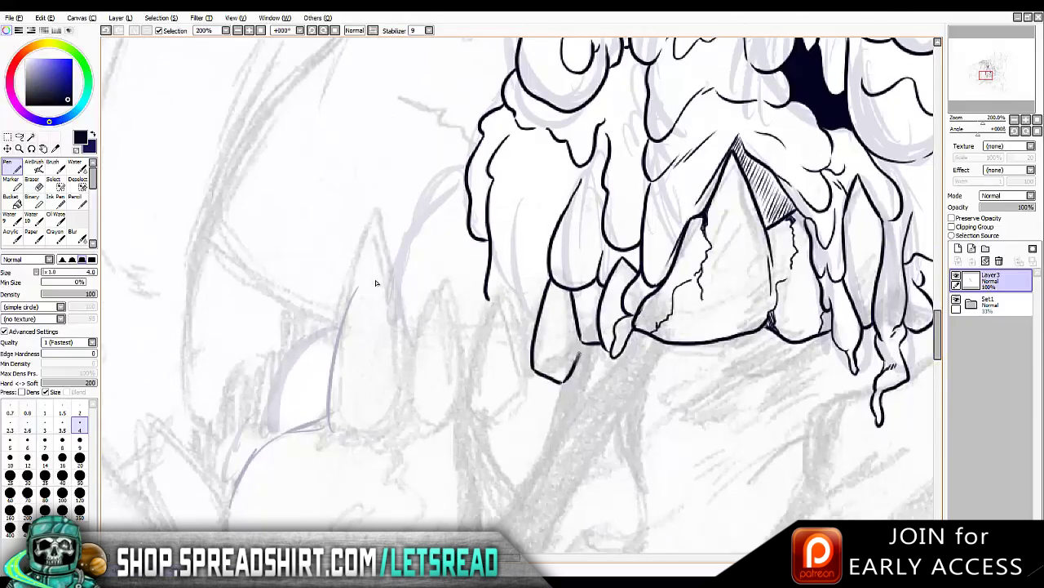
Outline the three pointed teeth that continue the row, ending with the tallest one
{"action": "left_click_drag", "start_coordinate": [377, 283], "coordinate": [376, 234]}
{"action": "mouse_move", "coordinate": [506, 239]}
{"action": "left_mouse_down"}
{"action": "mouse_move", "coordinate": [530, 314]}
{"action": "mouse_move", "coordinate": [462, 333]}
{"action": "mouse_move", "coordinate": [481, 286]}
{"action": "mouse_move", "coordinate": [480, 371]}
{"action": "mouse_move", "coordinate": [529, 320]}
{"action": "mouse_move", "coordinate": [515, 343]}
{"action": "left_mouse_up"}
{"action": "key", "text": "ctrl+z"}
{"action": "key", "text": "ctrl+z"}
{"action": "left_click_drag", "start_coordinate": [376, 283], "coordinate": [416, 284]}
{"action": "mouse_move", "coordinate": [506, 320]}
{"action": "left_mouse_down"}
{"action": "mouse_move", "coordinate": [481, 224]}
{"action": "mouse_move", "coordinate": [449, 363]}
{"action": "mouse_move", "coordinate": [494, 378]}
{"action": "mouse_move", "coordinate": [506, 347]}
{"action": "left_mouse_up"}
{"action": "left_click_drag", "start_coordinate": [418, 145], "coordinate": [449, 306]}
{"action": "mouse_move", "coordinate": [419, 147]}
{"action": "left_mouse_down"}
{"action": "mouse_move", "coordinate": [391, 232]}
{"action": "mouse_move", "coordinate": [371, 382]}
{"action": "mouse_move", "coordinate": [439, 378]}
{"action": "left_mouse_up"}
{"action": "key", "text": "ctrl+z"}
{"action": "key", "text": "ctrl+z"}
{"action": "key", "text": "ctrl+z"}
{"action": "left_click_drag", "start_coordinate": [376, 376], "coordinate": [447, 352]}
{"action": "mouse_move", "coordinate": [377, 283]}
{"action": "left_mouse_down"}
{"action": "mouse_move", "coordinate": [515, 132]}
{"action": "mouse_move", "coordinate": [308, 283]}
{"action": "left_mouse_up"}
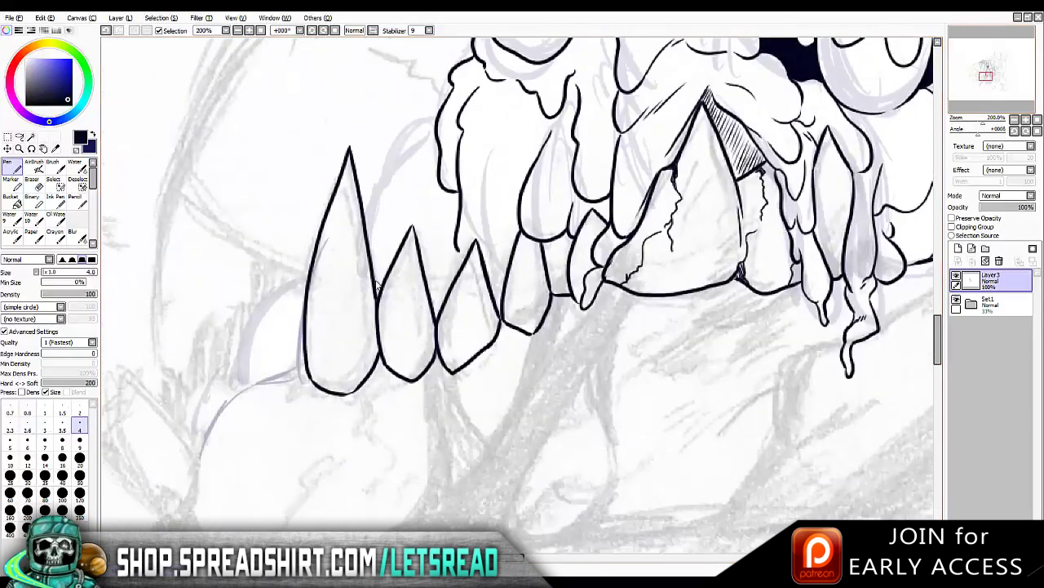
Reduce the brush to size 2 and draw jagged cracks and fine hatching on the newly outlined teeth
{"action": "key", "text": "bracketleft"}
{"action": "key", "text": "bracketleft"}
{"action": "key", "text": "bracketleft"}
{"action": "key", "text": "bracketleft"}
{"action": "key", "text": "bracketleft"}
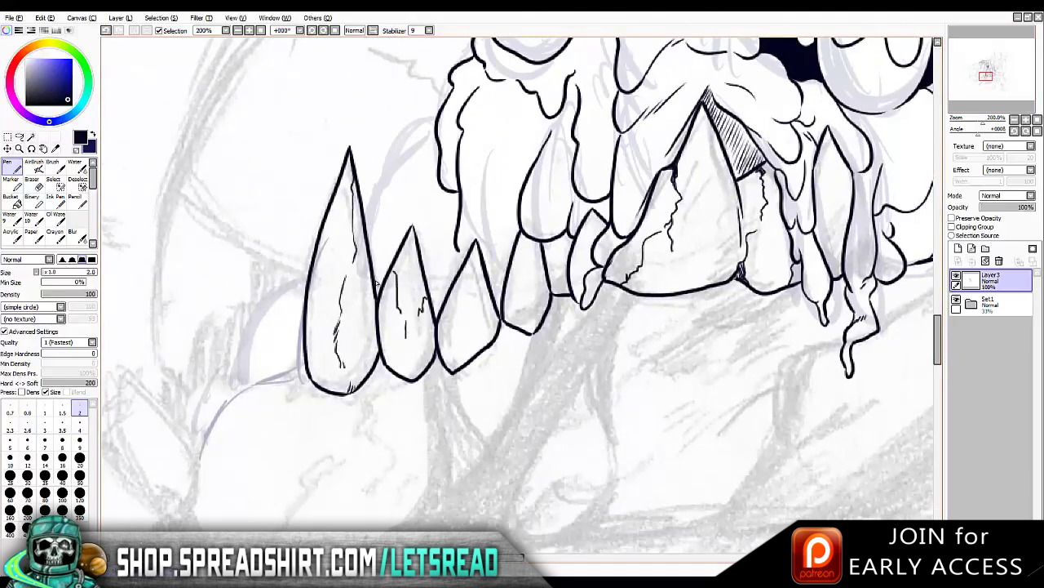
{"action": "key", "text": "ctrl+z"}
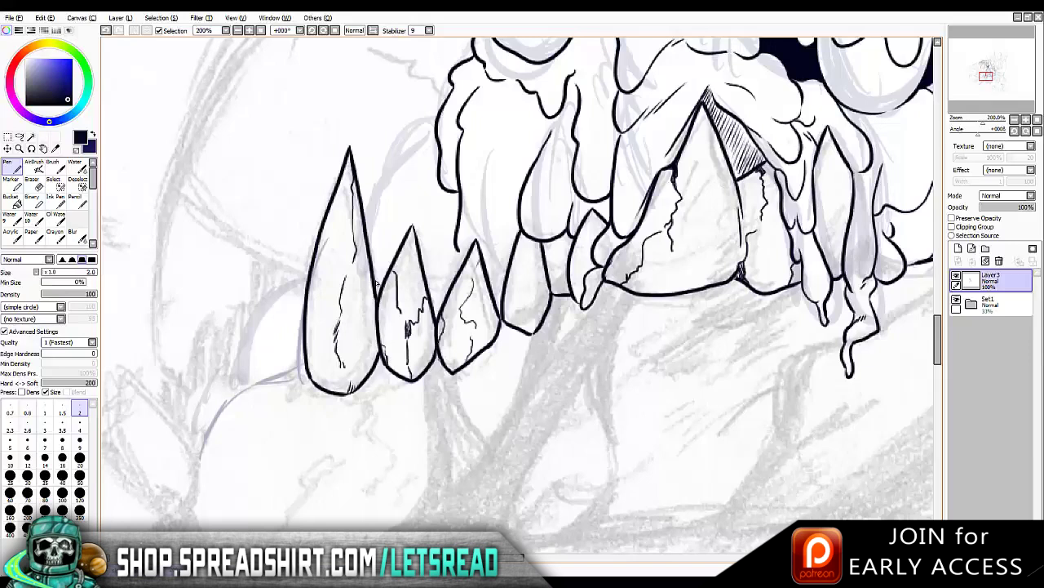
{"action": "mouse_move", "coordinate": [537, 244]}
{"action": "left_mouse_down"}
{"action": "mouse_move", "coordinate": [526, 275]}
{"action": "mouse_move", "coordinate": [536, 312]}
{"action": "left_mouse_up"}
Return to the size 4 brush and ink the wax folds and drips running behind the row of pointed teeth
{"action": "left_click", "coordinate": [79, 425]}
{"action": "scroll", "coordinate": [377, 283], "scroll_direction": "left", "scroll_amount": 3}
{"action": "scroll", "coordinate": [376, 282], "scroll_direction": "up", "scroll_amount": 2}
{"action": "mouse_move", "coordinate": [604, 201]}
{"action": "left_mouse_down"}
{"action": "mouse_move", "coordinate": [565, 220]}
{"action": "mouse_move", "coordinate": [541, 287]}
{"action": "left_mouse_up"}
{"action": "mouse_move", "coordinate": [595, 237]}
{"action": "left_mouse_down"}
{"action": "mouse_move", "coordinate": [539, 294]}
{"action": "mouse_move", "coordinate": [532, 317]}
{"action": "left_mouse_up"}
{"action": "left_click_drag", "start_coordinate": [593, 259], "coordinate": [565, 330]}
{"action": "left_click_drag", "start_coordinate": [604, 349], "coordinate": [586, 358]}
{"action": "left_click_drag", "start_coordinate": [677, 323], "coordinate": [646, 349]}
{"action": "left_click_drag", "start_coordinate": [688, 215], "coordinate": [666, 273]}
{"action": "left_click_drag", "start_coordinate": [689, 234], "coordinate": [666, 291]}
{"action": "scroll", "coordinate": [376, 282], "scroll_direction": "right", "scroll_amount": 2}
{"action": "scroll", "coordinate": [377, 282], "scroll_direction": "up", "scroll_amount": 3}
{"action": "scroll", "coordinate": [376, 282], "scroll_direction": "right", "scroll_amount": 2}
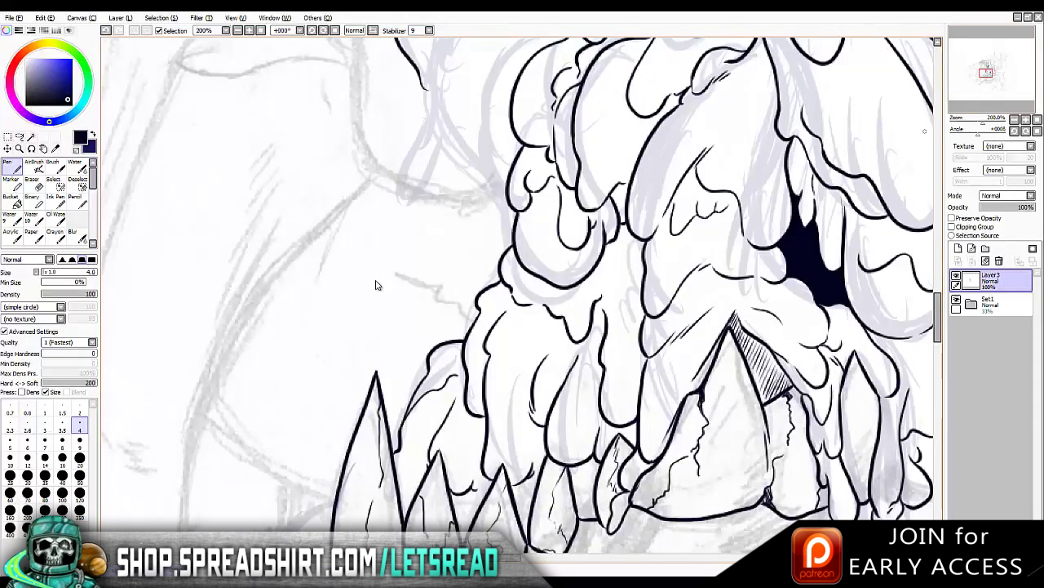
Ink the scalloped outer edge and long curved folds linking the textured wax strands to the rounded lobes below
{"action": "scroll", "coordinate": [376, 284], "scroll_direction": "up", "scroll_amount": 5}
{"action": "mouse_move", "coordinate": [440, 230]}
{"action": "left_mouse_down"}
{"action": "mouse_move", "coordinate": [431, 344]}
{"action": "mouse_move", "coordinate": [479, 389]}
{"action": "left_mouse_up"}
{"action": "mouse_move", "coordinate": [534, 175]}
{"action": "left_mouse_down"}
{"action": "mouse_move", "coordinate": [465, 308]}
{"action": "mouse_move", "coordinate": [501, 393]}
{"action": "left_mouse_up"}
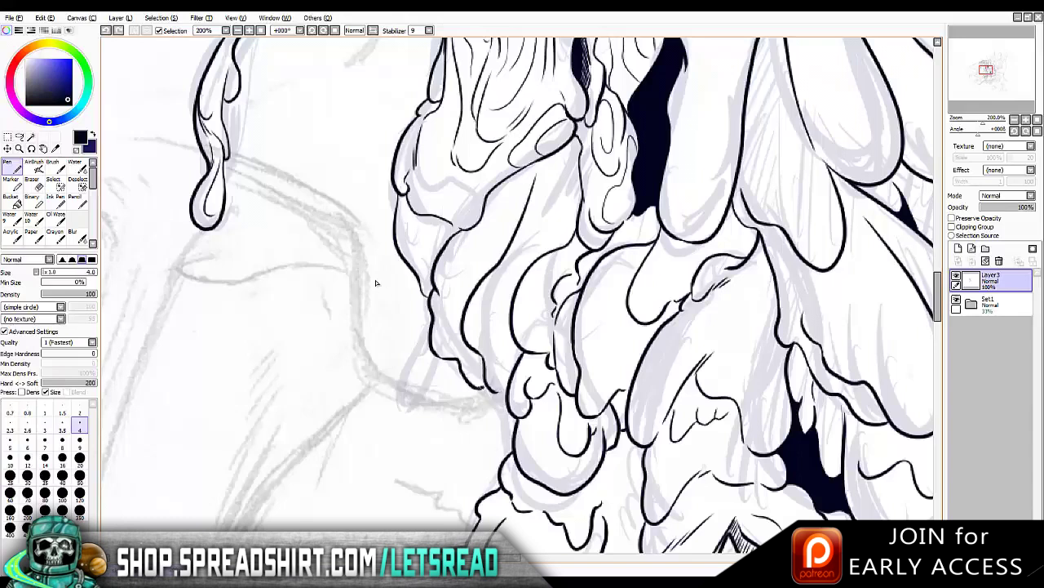
{"action": "left_click_drag", "start_coordinate": [501, 373], "coordinate": [506, 455]}
{"action": "mouse_move", "coordinate": [576, 157]}
{"action": "left_mouse_down"}
{"action": "mouse_move", "coordinate": [563, 217]}
{"action": "mouse_move", "coordinate": [524, 271]}
{"action": "left_mouse_up"}
{"action": "left_click_drag", "start_coordinate": [531, 161], "coordinate": [508, 221]}
{"action": "mouse_move", "coordinate": [480, 263]}
{"action": "left_mouse_down"}
{"action": "mouse_move", "coordinate": [447, 304]}
{"action": "mouse_move", "coordinate": [445, 359]}
{"action": "left_mouse_up"}
Ink the first arched fold behind the monster's top and the rippled drips along its edge
{"action": "key", "text": "minus"}
{"action": "key", "text": "minus"}
{"action": "key", "text": "minus"}
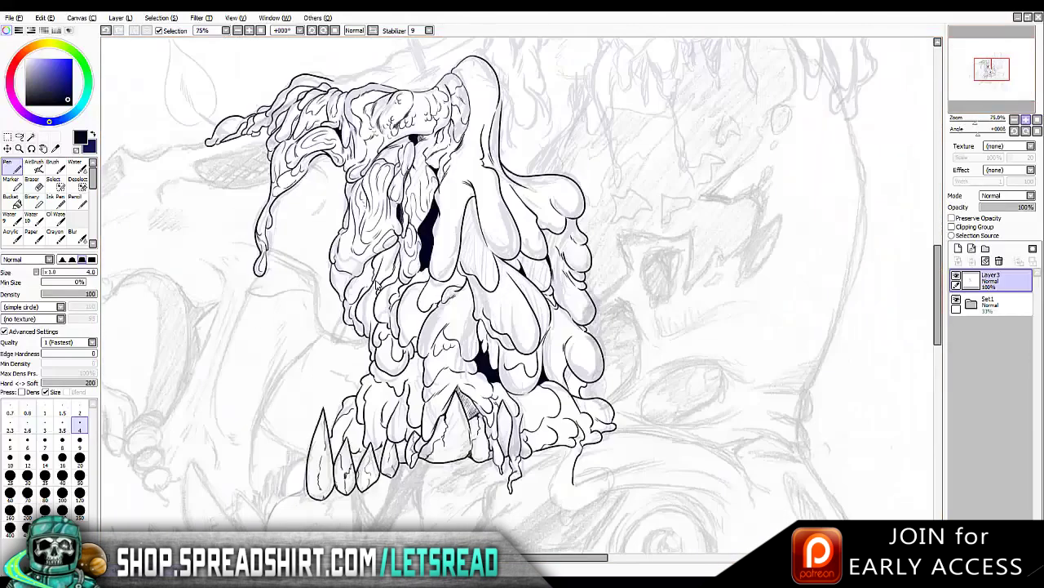
{"action": "key", "text": "plus"}
{"action": "key", "text": "plus"}
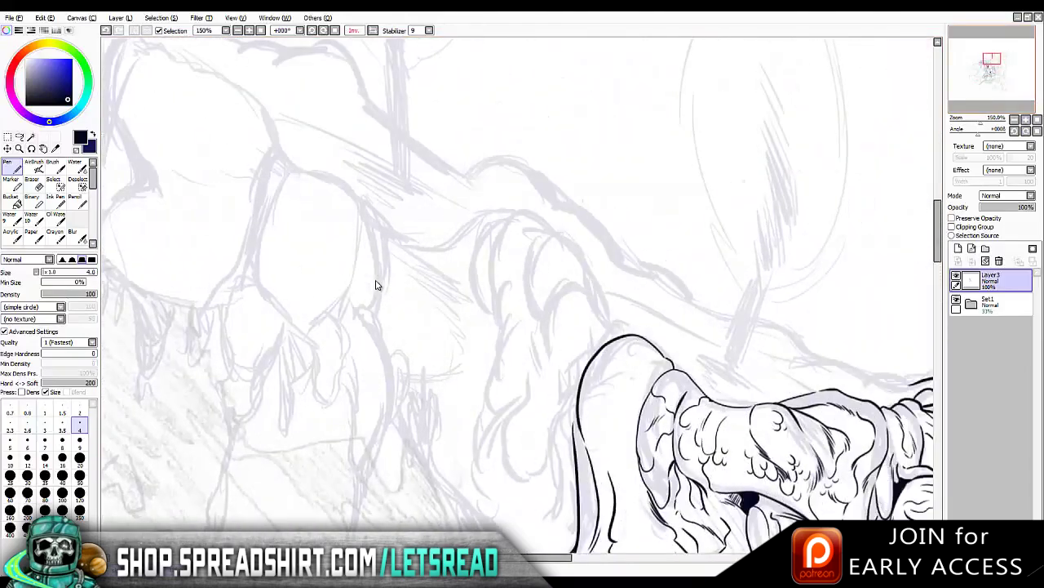
{"action": "mouse_move", "coordinate": [408, 336]}
{"action": "left_mouse_down"}
{"action": "mouse_move", "coordinate": [490, 352]}
{"action": "mouse_move", "coordinate": [500, 390]}
{"action": "left_mouse_up"}
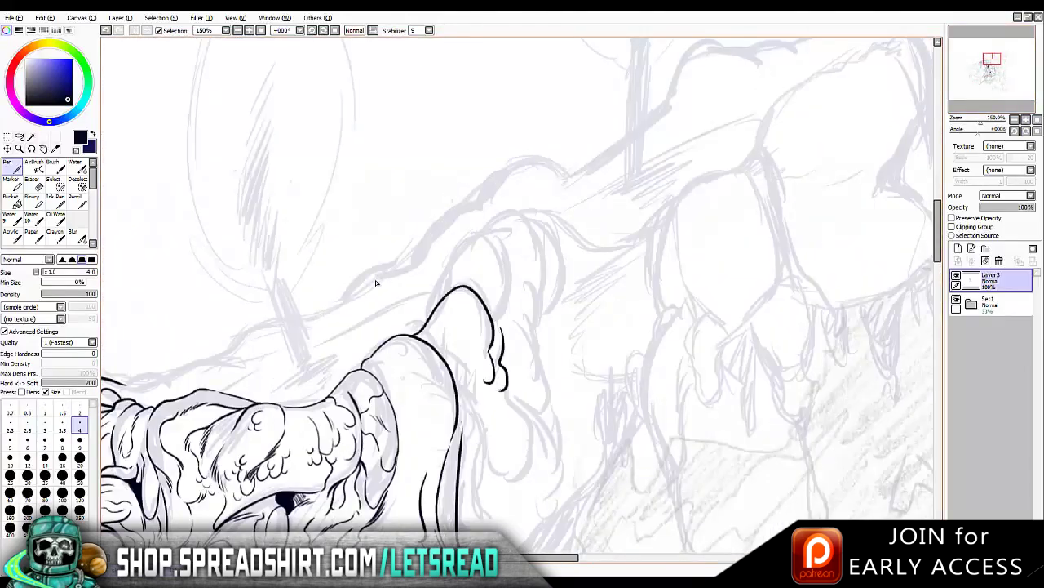
{"action": "key", "text": "h"}
{"action": "scroll", "coordinate": [376, 283], "scroll_direction": "down", "scroll_amount": 4}
{"action": "left_click_drag", "start_coordinate": [531, 237], "coordinate": [516, 325]}
{"action": "left_click_drag", "start_coordinate": [576, 237], "coordinate": [547, 362]}
Ink two more overlapping arched folds stepping up behind the first one
{"action": "key", "text": "h"}
{"action": "key", "text": "h"}
{"action": "scroll", "coordinate": [377, 283], "scroll_direction": "up", "scroll_amount": 2}
{"action": "key", "text": "h"}
{"action": "mouse_move", "coordinate": [438, 235]}
{"action": "left_mouse_down"}
{"action": "mouse_move", "coordinate": [504, 211]}
{"action": "mouse_move", "coordinate": [518, 291]}
{"action": "left_mouse_up"}
{"action": "mouse_move", "coordinate": [481, 171]}
{"action": "left_mouse_down"}
{"action": "mouse_move", "coordinate": [512, 217]}
{"action": "mouse_move", "coordinate": [499, 176]}
{"action": "mouse_move", "coordinate": [518, 222]}
{"action": "left_mouse_up"}
{"action": "key", "text": "ctrl+z"}
{"action": "key", "text": "ctrl+z"}
{"action": "mouse_move", "coordinate": [488, 159]}
{"action": "left_mouse_down"}
{"action": "mouse_move", "coordinate": [470, 175]}
{"action": "mouse_move", "coordinate": [540, 148]}
{"action": "mouse_move", "coordinate": [549, 249]}
{"action": "left_mouse_up"}
{"action": "key", "text": "ctrl+z"}
Ink the lobed drips hanging in clusters beneath the overlapping arched folds
{"action": "key", "text": "h"}
{"action": "mouse_move", "coordinate": [499, 218]}
{"action": "left_mouse_down"}
{"action": "mouse_move", "coordinate": [507, 323]}
{"action": "mouse_move", "coordinate": [526, 307]}
{"action": "mouse_move", "coordinate": [516, 326]}
{"action": "left_mouse_up"}
{"action": "scroll", "coordinate": [376, 283], "scroll_direction": "down", "scroll_amount": 1}
{"action": "left_click_drag", "start_coordinate": [492, 272], "coordinate": [478, 364]}
{"action": "key", "text": "ctrl+z"}
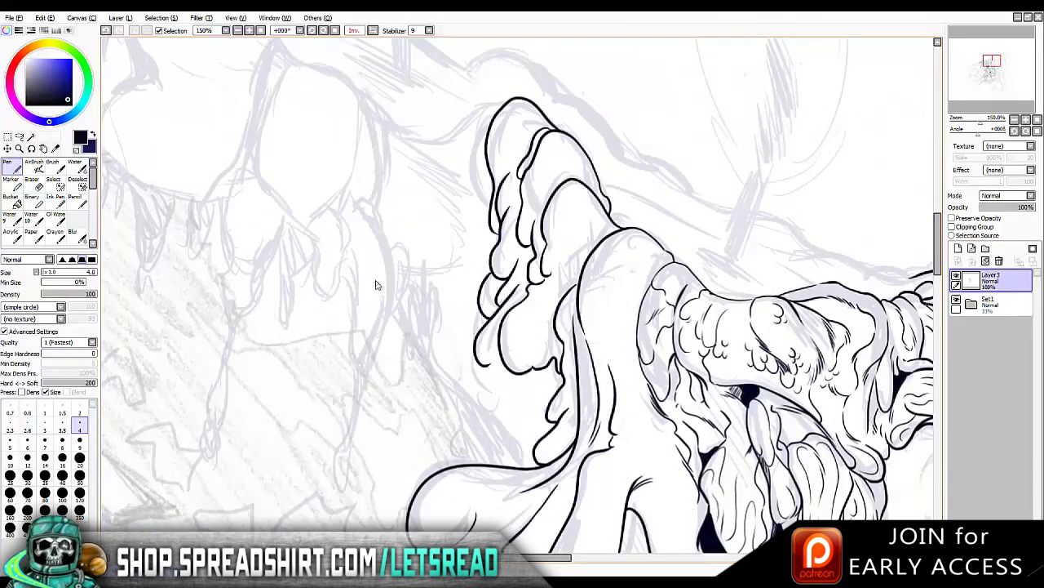
{"action": "scroll", "coordinate": [376, 283], "scroll_direction": "down", "scroll_amount": 1}
{"action": "mouse_move", "coordinate": [476, 317]}
{"action": "left_mouse_down"}
{"action": "mouse_move", "coordinate": [488, 359]}
{"action": "mouse_move", "coordinate": [527, 346]}
{"action": "left_mouse_up"}
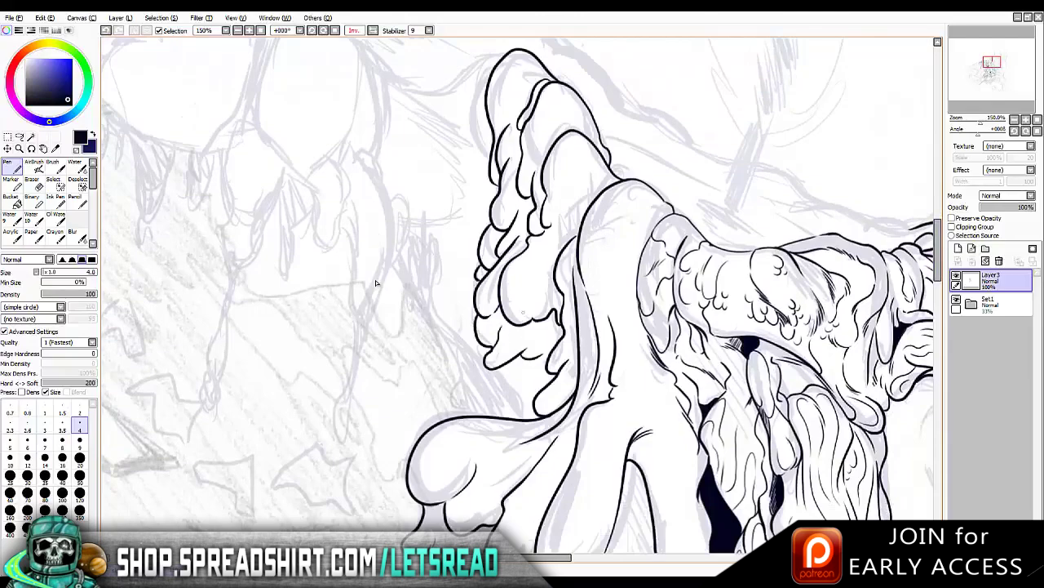
{"action": "scroll", "coordinate": [376, 283], "scroll_direction": "up", "scroll_amount": 4}
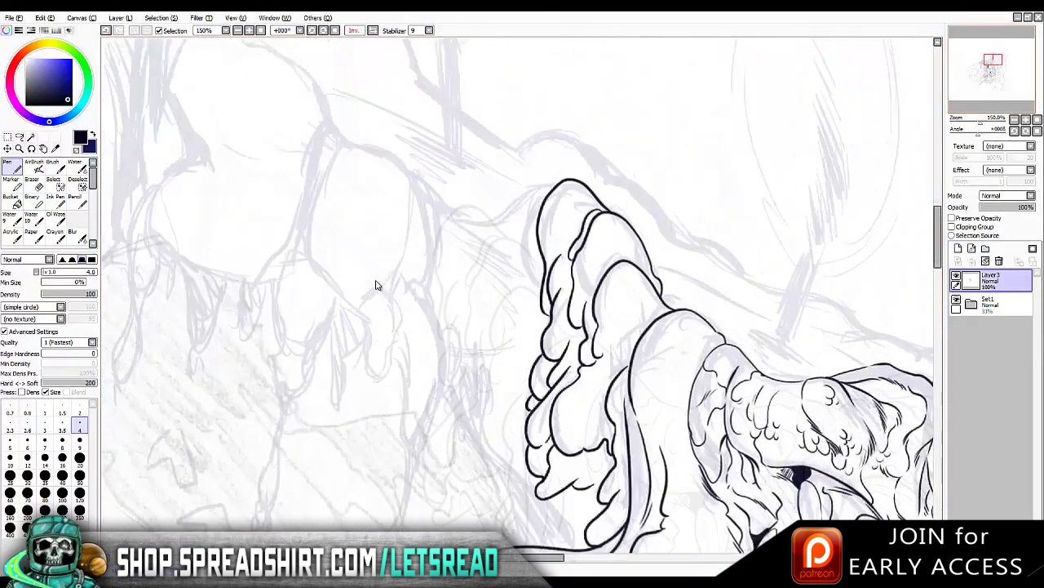
Ink the wax sheet behind the highest arched fold, with its crest line, long side edge and rounded lower drip
{"action": "mouse_move", "coordinate": [518, 269]}
{"action": "left_mouse_down"}
{"action": "mouse_move", "coordinate": [506, 297]}
{"action": "mouse_move", "coordinate": [517, 428]}
{"action": "mouse_move", "coordinate": [485, 461]}
{"action": "mouse_move", "coordinate": [531, 441]}
{"action": "left_mouse_up"}
{"action": "scroll", "coordinate": [376, 283], "scroll_direction": "down", "scroll_amount": 2}
{"action": "key", "text": "h"}
{"action": "mouse_move", "coordinate": [529, 173]}
{"action": "left_mouse_down"}
{"action": "mouse_move", "coordinate": [552, 187]}
{"action": "mouse_move", "coordinate": [581, 183]}
{"action": "mouse_move", "coordinate": [616, 145]}
{"action": "left_mouse_up"}
{"action": "key", "text": "h"}
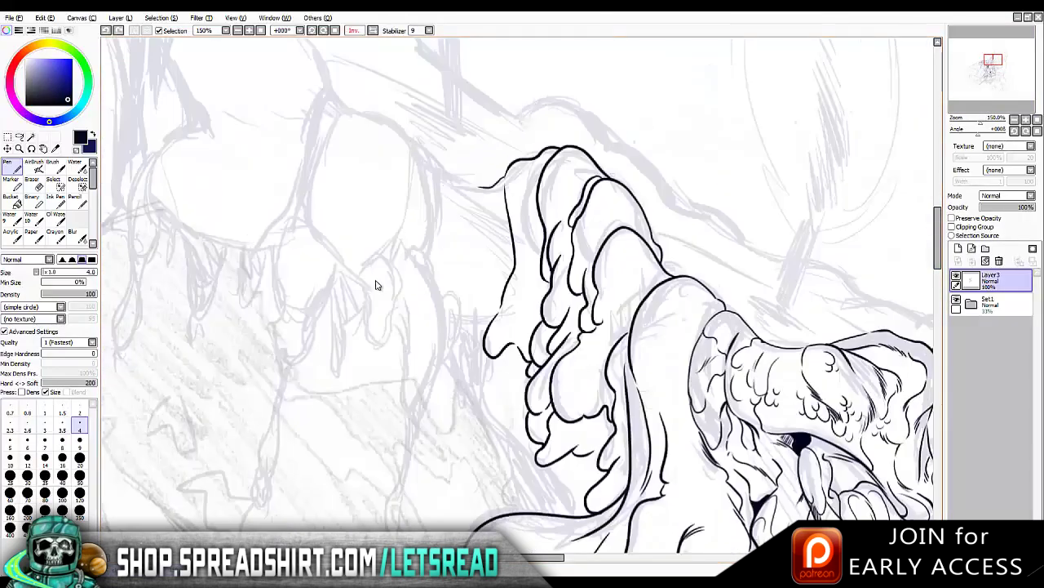
{"action": "scroll", "coordinate": [376, 283], "scroll_direction": "up", "scroll_amount": 3}
{"action": "scroll", "coordinate": [377, 283], "scroll_direction": "down", "scroll_amount": 3}
Outline the separate large rounded wax lobe with a drip hanging below it and thin drips along its side
{"action": "mouse_move", "coordinate": [356, 141]}
{"action": "left_mouse_down"}
{"action": "mouse_move", "coordinate": [314, 208]}
{"action": "mouse_move", "coordinate": [353, 323]}
{"action": "mouse_move", "coordinate": [402, 324]}
{"action": "mouse_move", "coordinate": [390, 334]}
{"action": "mouse_move", "coordinate": [372, 378]}
{"action": "left_mouse_up"}
{"action": "left_click_drag", "start_coordinate": [364, 322], "coordinate": [377, 380]}
{"action": "key", "text": "ctrl+z"}
{"action": "mouse_move", "coordinate": [368, 287]}
{"action": "left_mouse_down"}
{"action": "mouse_move", "coordinate": [388, 279]}
{"action": "mouse_move", "coordinate": [398, 240]}
{"action": "left_mouse_up"}
{"action": "left_click_drag", "start_coordinate": [356, 140], "coordinate": [408, 139]}
{"action": "left_click_drag", "start_coordinate": [408, 138], "coordinate": [418, 181]}
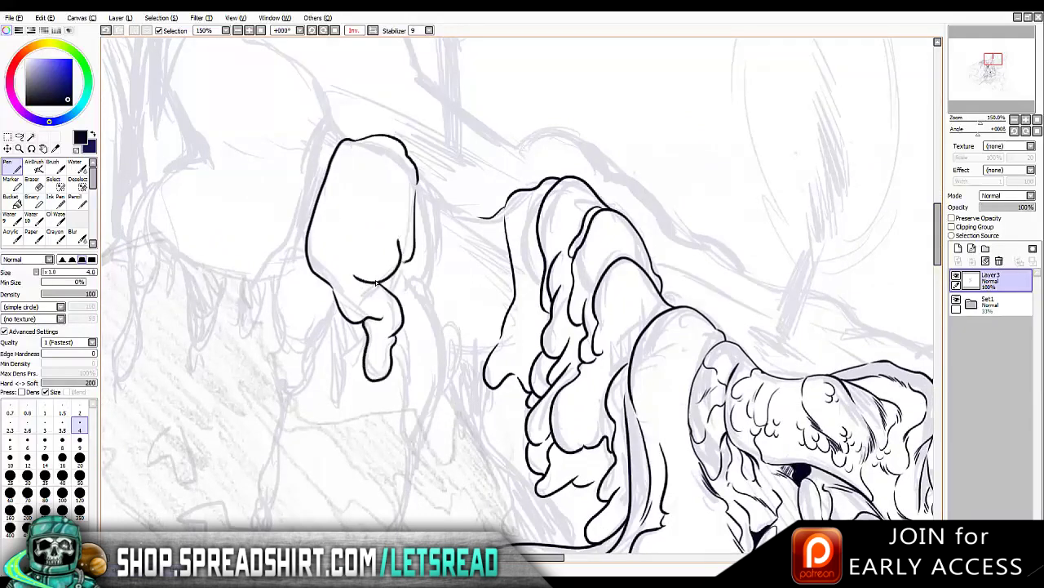
{"action": "key", "text": "h"}
{"action": "left_click_drag", "start_coordinate": [607, 191], "coordinate": [592, 258]}
{"action": "left_click_drag", "start_coordinate": [612, 204], "coordinate": [604, 269]}
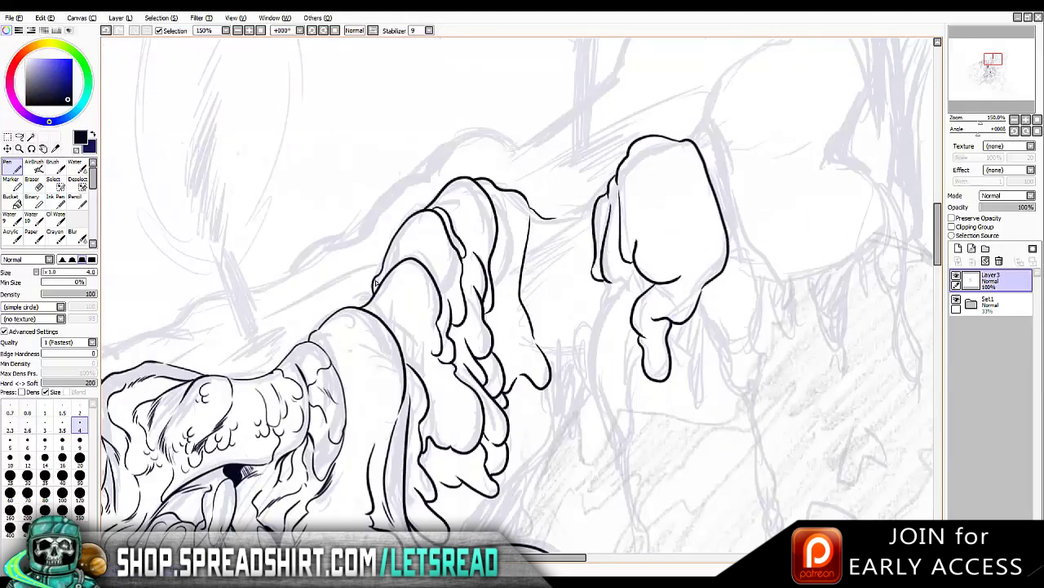
Ink the long curved drip tapering downward beside the small drip beneath the large rounded wax lobe
{"action": "key", "text": "h"}
{"action": "scroll", "coordinate": [376, 283], "scroll_direction": "down", "scroll_amount": 2}
{"action": "key", "text": "h"}
{"action": "mouse_move", "coordinate": [618, 227]}
{"action": "left_mouse_down"}
{"action": "mouse_move", "coordinate": [598, 261]}
{"action": "mouse_move", "coordinate": [620, 420]}
{"action": "left_mouse_up"}
{"action": "key", "text": "ctrl+z"}
{"action": "left_click_drag", "start_coordinate": [611, 369], "coordinate": [622, 383]}
{"action": "left_click_drag", "start_coordinate": [628, 276], "coordinate": [627, 353]}
{"action": "key", "text": "h"}
{"action": "left_click_drag", "start_coordinate": [412, 232], "coordinate": [411, 269]}
{"action": "left_click_drag", "start_coordinate": [413, 209], "coordinate": [402, 283]}
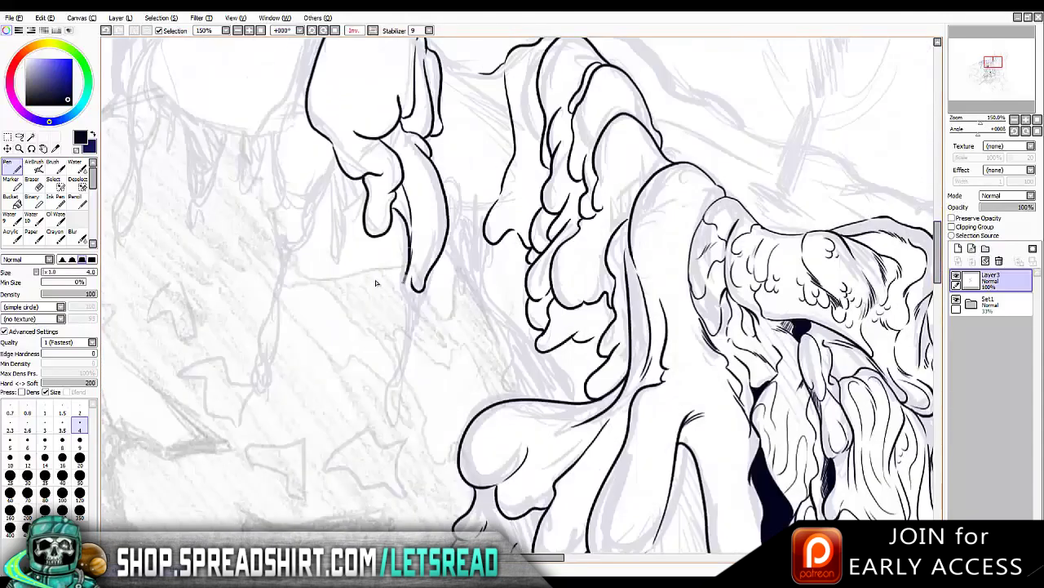
Extend the curved drip into a thin wax string ending in a teardrop
{"action": "key", "text": "h"}
{"action": "scroll", "coordinate": [376, 283], "scroll_direction": "down", "scroll_amount": 2}
{"action": "left_click_drag", "start_coordinate": [510, 214], "coordinate": [529, 298]}
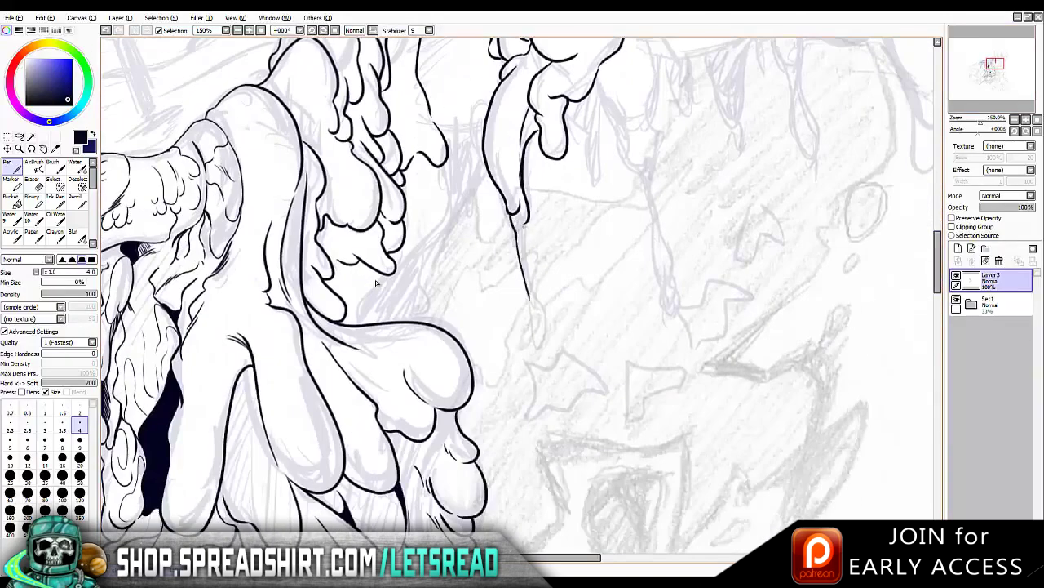
{"action": "left_click_drag", "start_coordinate": [519, 220], "coordinate": [525, 243]}
{"action": "left_click_drag", "start_coordinate": [544, 310], "coordinate": [544, 331]}
{"action": "left_click_drag", "start_coordinate": [527, 295], "coordinate": [542, 338]}
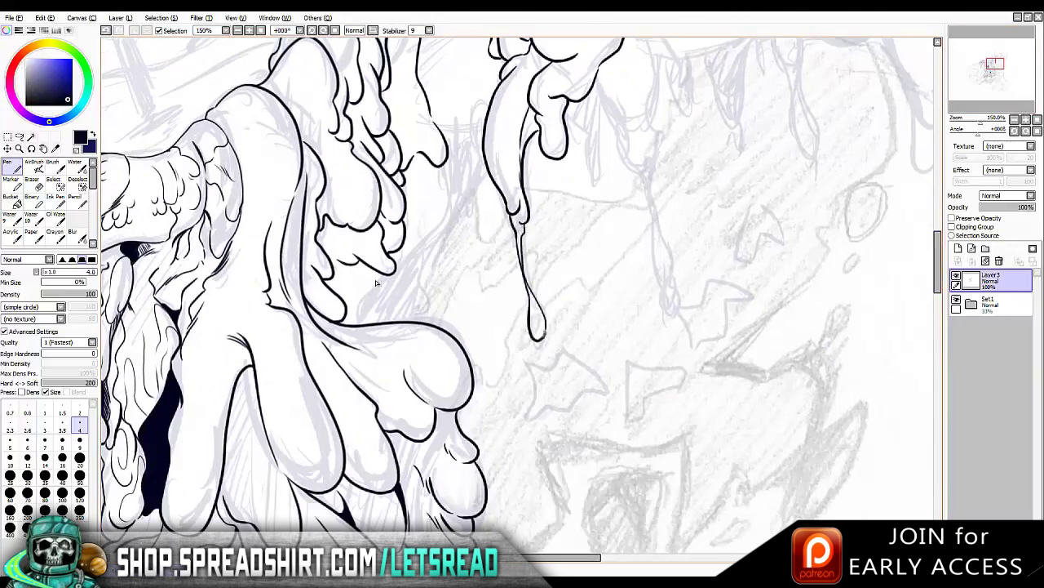
{"action": "key", "text": "h"}
{"action": "key", "text": "h"}
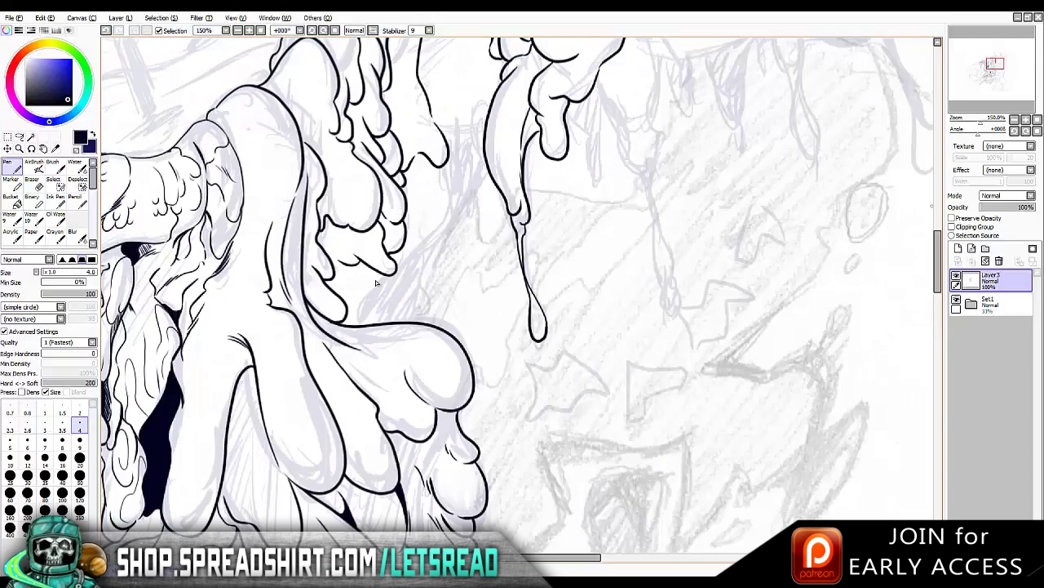
Ink the sagging wax bridge between the rear sheet and the large lobe, with small thin drips beneath it
{"action": "key", "text": "h"}
{"action": "key", "text": "h"}
{"action": "scroll", "coordinate": [376, 283], "scroll_direction": "up", "scroll_amount": 2}
{"action": "left_click_drag", "start_coordinate": [483, 122], "coordinate": [453, 129]}
{"action": "key", "text": "h"}
{"action": "key", "text": "h"}
{"action": "key", "text": "e"}
{"action": "key", "text": "n"}
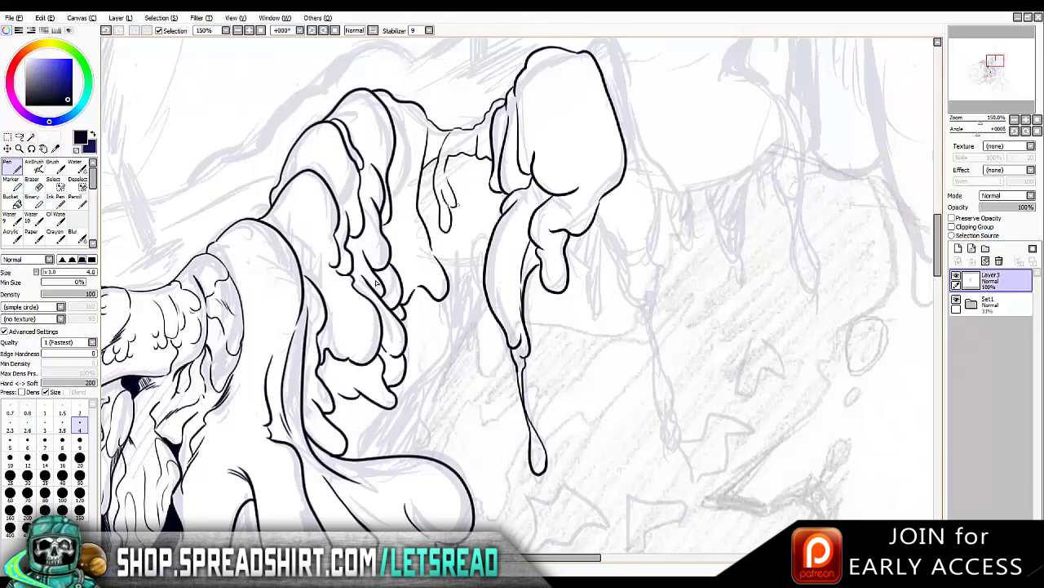
Ink the small lobe beside the curved drip and join it to the rear sheet with a wavy lower contour
{"action": "scroll", "coordinate": [376, 283], "scroll_direction": "up", "scroll_amount": 2}
{"action": "left_click_drag", "start_coordinate": [477, 265], "coordinate": [487, 338]}
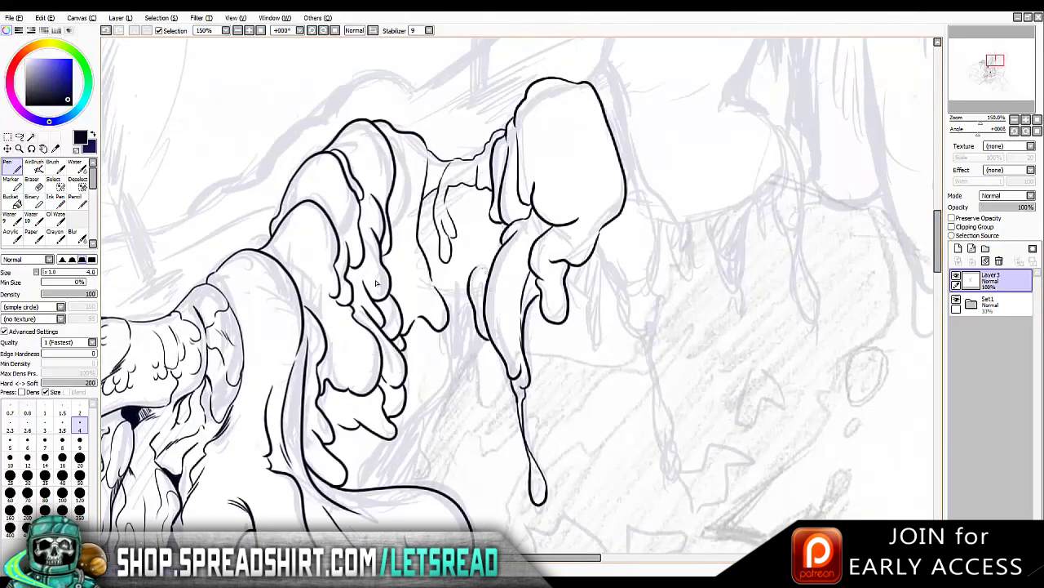
{"action": "scroll", "coordinate": [487, 339], "scroll_direction": "down", "scroll_amount": 6}
{"action": "scroll", "coordinate": [376, 283], "scroll_direction": "up", "scroll_amount": 5}
{"action": "scroll", "coordinate": [376, 283], "scroll_direction": "right", "scroll_amount": 5}
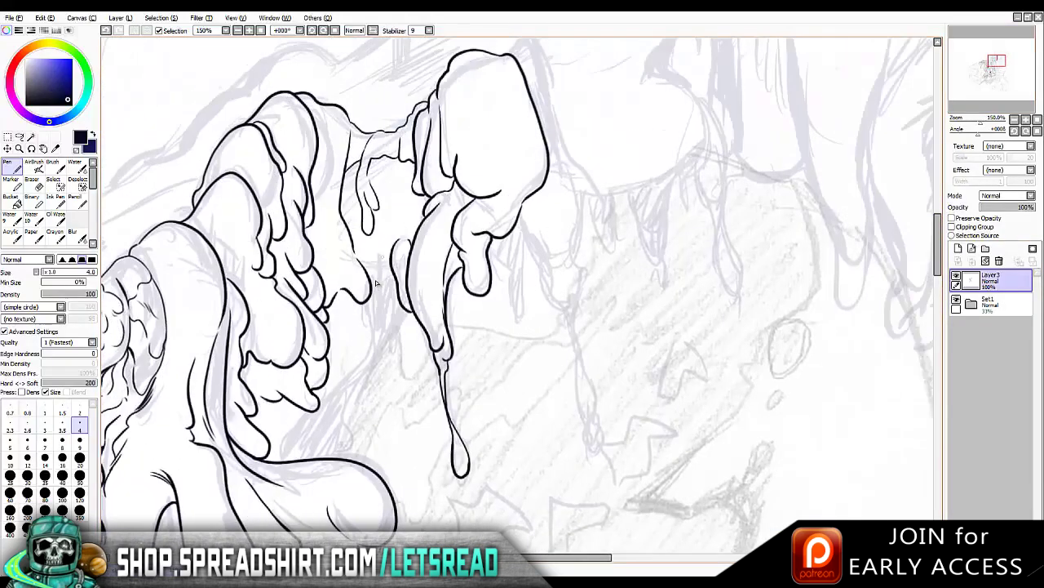
{"action": "scroll", "coordinate": [376, 284], "scroll_direction": "down", "scroll_amount": 6}
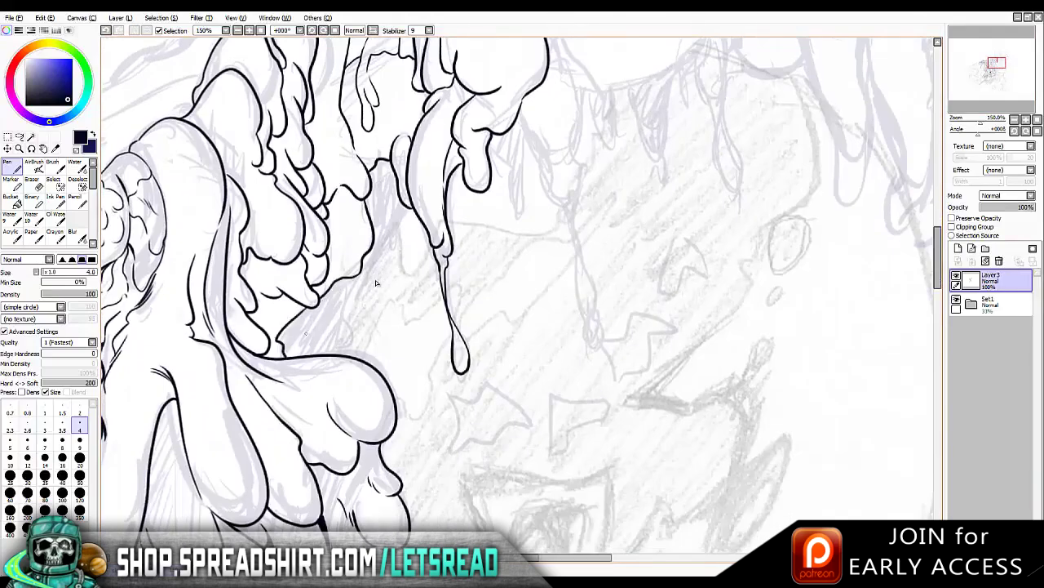
Ink the bulging lobe on the large lobe's other side, with stacked drips and a thin string ending in a teardrop
{"action": "scroll", "coordinate": [376, 283], "scroll_direction": "up", "scroll_amount": 7}
{"action": "scroll", "coordinate": [376, 283], "scroll_direction": "right", "scroll_amount": 5}
{"action": "scroll", "coordinate": [376, 283], "scroll_direction": "right", "scroll_amount": 9}
{"action": "scroll", "coordinate": [376, 284], "scroll_direction": "up", "scroll_amount": 10}
{"action": "scroll", "coordinate": [377, 283], "scroll_direction": "down", "scroll_amount": 6}
{"action": "left_click_drag", "start_coordinate": [320, 254], "coordinate": [323, 350]}
{"action": "mouse_move", "coordinate": [292, 295]}
{"action": "left_mouse_down"}
{"action": "mouse_move", "coordinate": [330, 356]}
{"action": "mouse_move", "coordinate": [335, 402]}
{"action": "left_mouse_up"}
{"action": "left_click_drag", "start_coordinate": [341, 346], "coordinate": [351, 384]}
{"action": "scroll", "coordinate": [376, 283], "scroll_direction": "down", "scroll_amount": 4}
{"action": "left_click_drag", "start_coordinate": [333, 310], "coordinate": [352, 321]}
{"action": "mouse_move", "coordinate": [341, 376]}
{"action": "left_mouse_down"}
{"action": "mouse_move", "coordinate": [364, 475]}
{"action": "mouse_move", "coordinate": [370, 454]}
{"action": "left_mouse_up"}
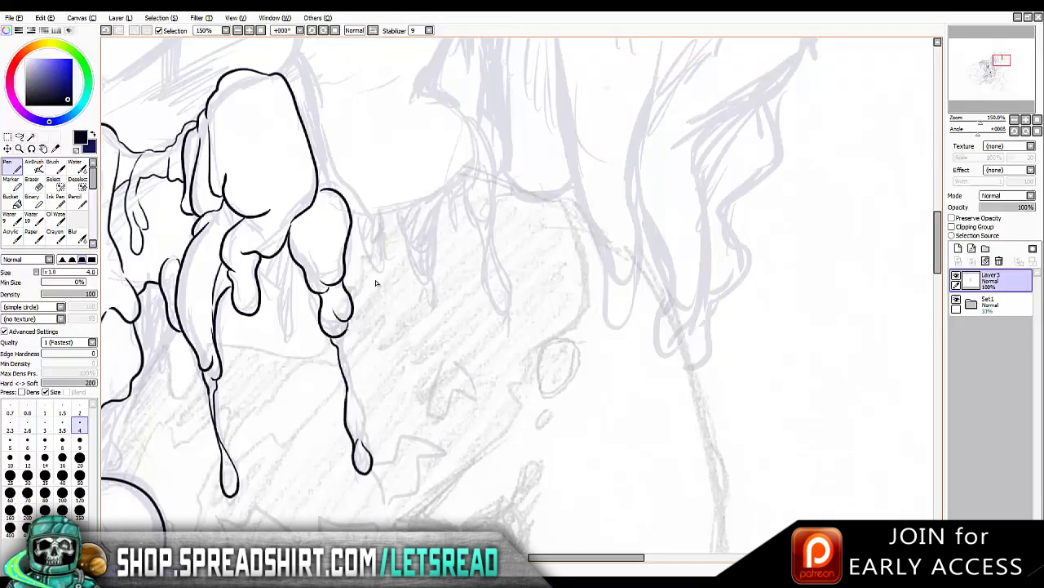
Add a curl inside the bulging lobe and ink the narrow fold behind the large lobe, ending in small side drips
{"action": "scroll", "coordinate": [376, 283], "scroll_direction": "up", "scroll_amount": 10}
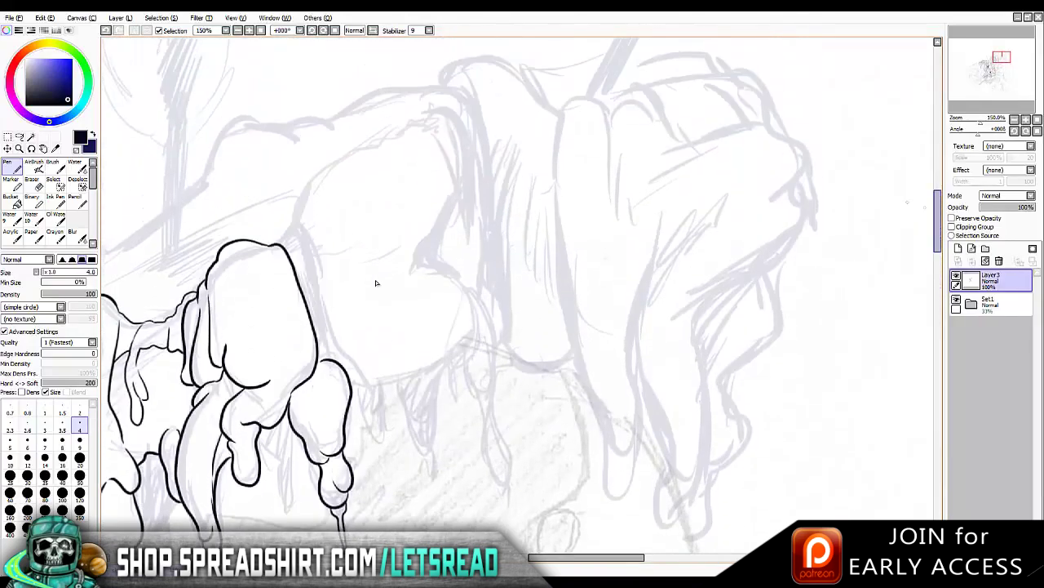
{"action": "key", "text": "h"}
{"action": "key", "text": "h"}
{"action": "key", "text": "h"}
{"action": "key", "text": "h"}
{"action": "key", "text": "h"}
{"action": "key", "text": "h"}
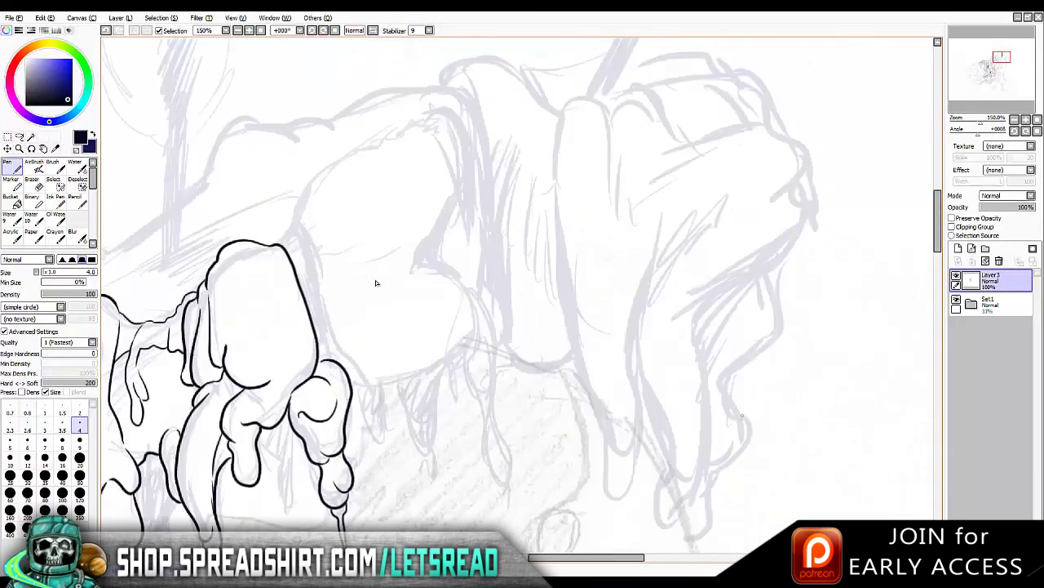
{"action": "left_click_drag", "start_coordinate": [275, 242], "coordinate": [312, 239]}
{"action": "mouse_move", "coordinate": [357, 353]}
{"action": "left_mouse_down"}
{"action": "mouse_move", "coordinate": [372, 390]}
{"action": "mouse_move", "coordinate": [359, 414]}
{"action": "left_mouse_up"}
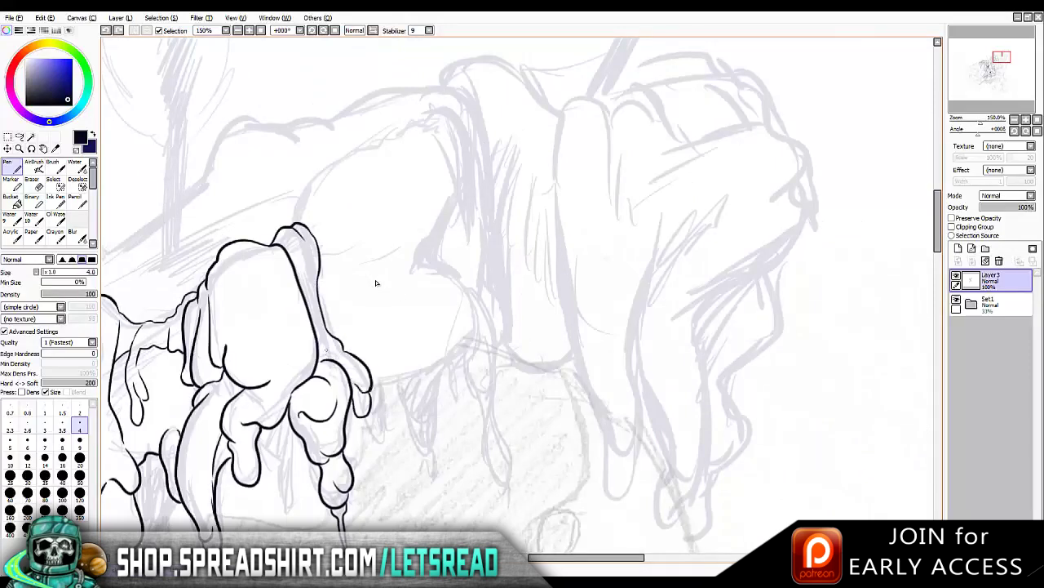
Ink the crest line rising behind the narrow fold and a rounded drooping lobe hanging from it
{"action": "key", "text": "h"}
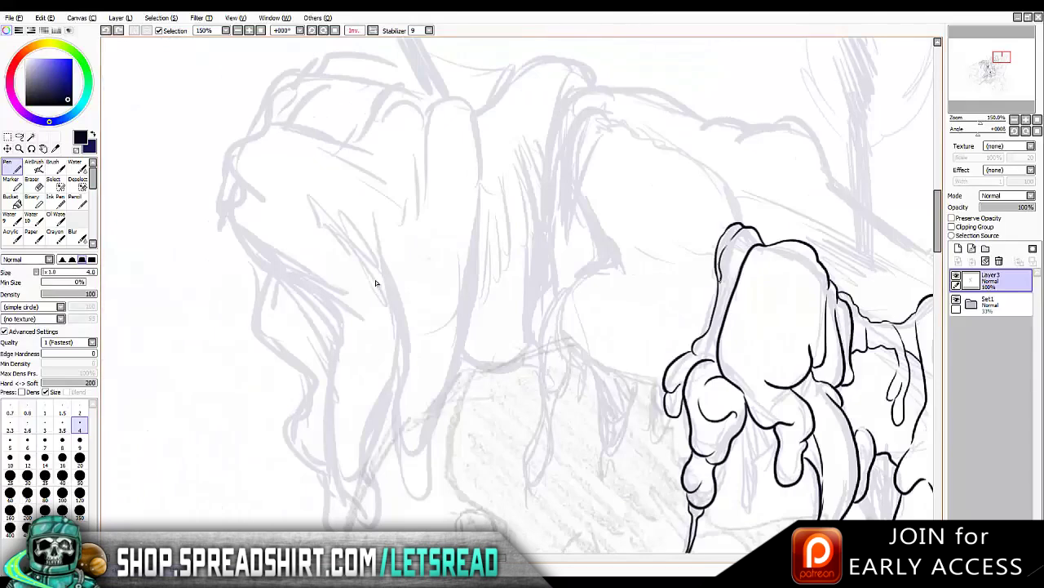
{"action": "scroll", "coordinate": [375, 285], "scroll_direction": "right", "scroll_amount": 5}
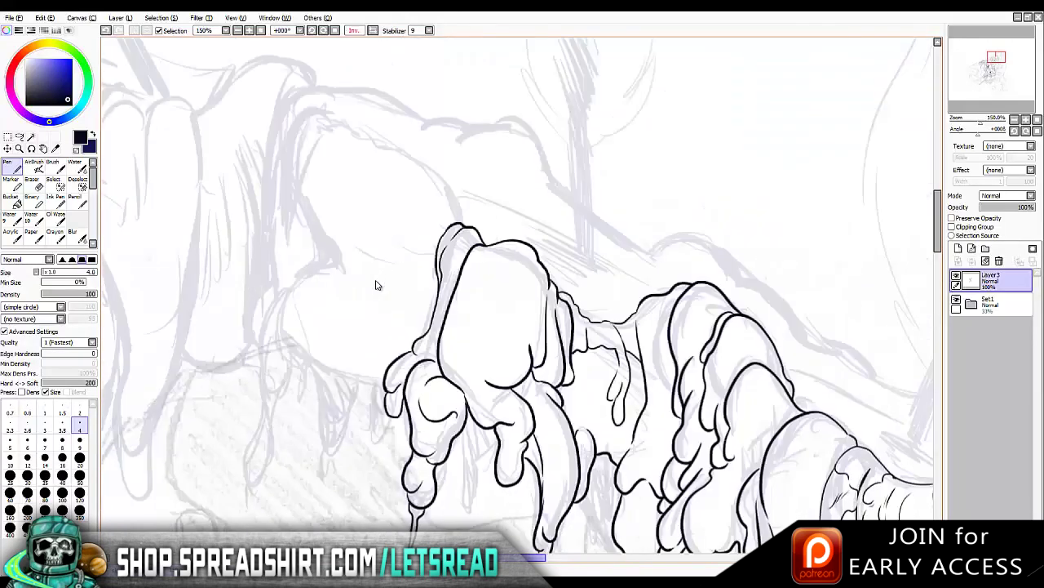
{"action": "key", "text": "h"}
{"action": "left_click_drag", "start_coordinate": [563, 120], "coordinate": [488, 163]}
{"action": "key", "text": "ctrl+z"}
{"action": "mouse_move", "coordinate": [537, 135]}
{"action": "left_mouse_down"}
{"action": "mouse_move", "coordinate": [467, 183]}
{"action": "mouse_move", "coordinate": [451, 211]}
{"action": "left_mouse_up"}
{"action": "key", "text": "h"}
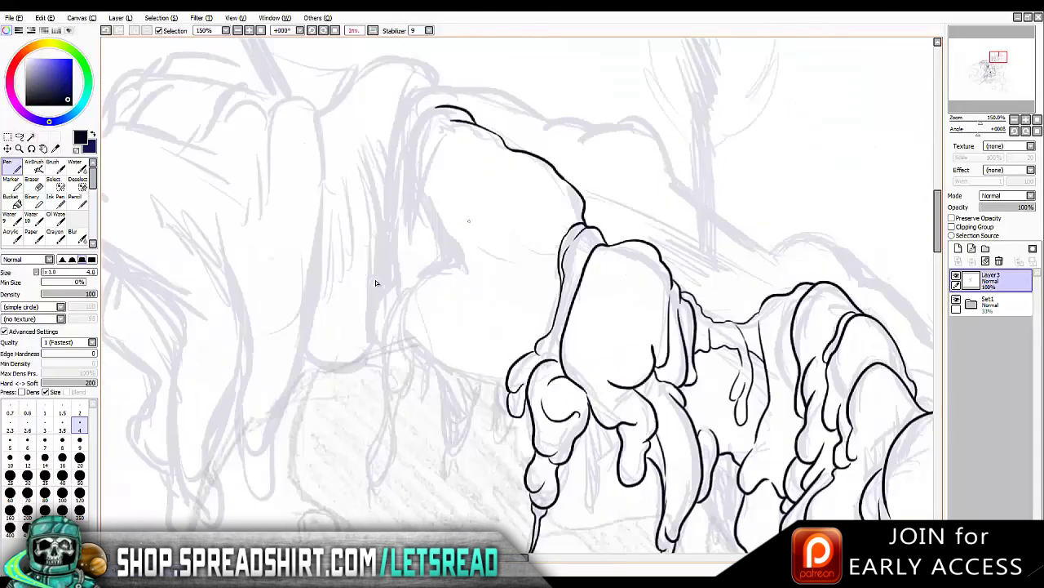
{"action": "key", "text": "ctrl+z"}
{"action": "mouse_move", "coordinate": [556, 183]}
{"action": "left_mouse_down"}
{"action": "mouse_move", "coordinate": [509, 208]}
{"action": "mouse_move", "coordinate": [535, 275]}
{"action": "left_mouse_up"}
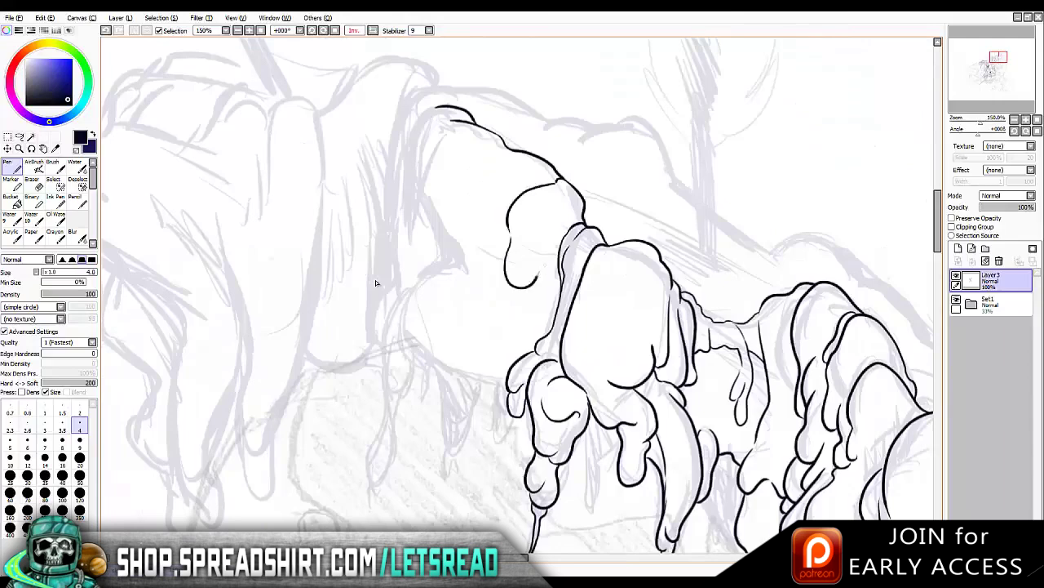
Ink the new fold's outer side contour and the broad rounded lobe bulging beneath it
{"action": "left_click_drag", "start_coordinate": [450, 122], "coordinate": [422, 191]}
{"action": "key", "text": "ctrl+z"}
{"action": "mouse_move", "coordinate": [430, 140]}
{"action": "left_mouse_down"}
{"action": "mouse_move", "coordinate": [416, 194]}
{"action": "mouse_move", "coordinate": [445, 251]}
{"action": "mouse_move", "coordinate": [436, 261]}
{"action": "mouse_move", "coordinate": [488, 278]}
{"action": "left_mouse_up"}
{"action": "scroll", "coordinate": [377, 282], "scroll_direction": "down", "scroll_amount": 3}
{"action": "mouse_move", "coordinate": [442, 173]}
{"action": "left_mouse_down"}
{"action": "mouse_move", "coordinate": [400, 214]}
{"action": "mouse_move", "coordinate": [381, 286]}
{"action": "left_mouse_up"}
{"action": "mouse_move", "coordinate": [405, 206]}
{"action": "left_mouse_down"}
{"action": "mouse_move", "coordinate": [445, 287]}
{"action": "mouse_move", "coordinate": [506, 302]}
{"action": "left_mouse_up"}
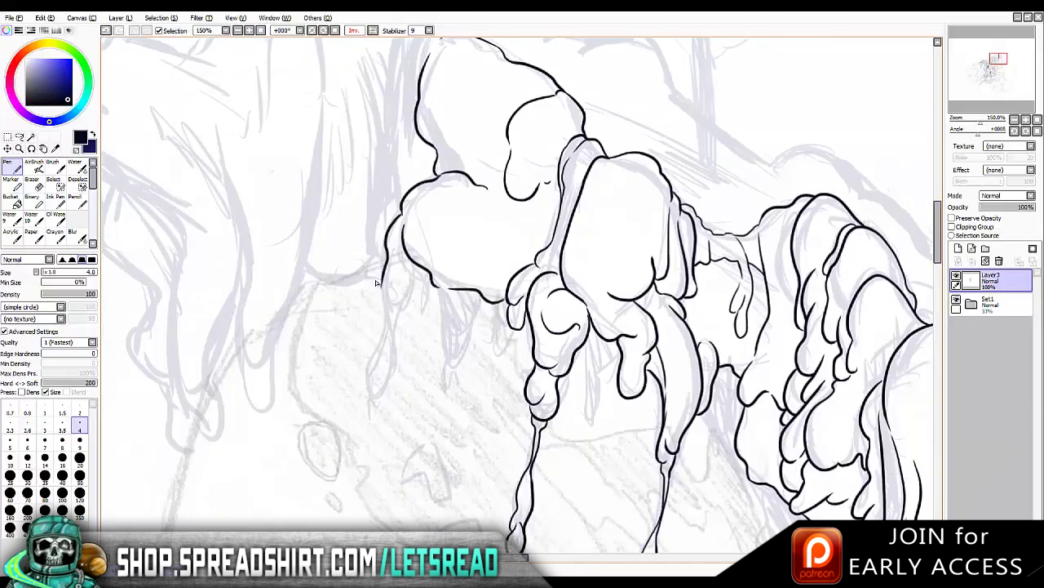
Ink lumpy contours inside the broad lobe, a teardrop drip at its side and short drips along its lower edge
{"action": "left_click_drag", "start_coordinate": [473, 200], "coordinate": [462, 253]}
{"action": "key", "text": "ctrl+z"}
{"action": "mouse_move", "coordinate": [488, 182]}
{"action": "left_mouse_down"}
{"action": "mouse_move", "coordinate": [480, 255]}
{"action": "mouse_move", "coordinate": [510, 279]}
{"action": "left_mouse_up"}
{"action": "left_click_drag", "start_coordinate": [518, 235], "coordinate": [519, 255]}
{"action": "left_click_drag", "start_coordinate": [383, 326], "coordinate": [390, 349]}
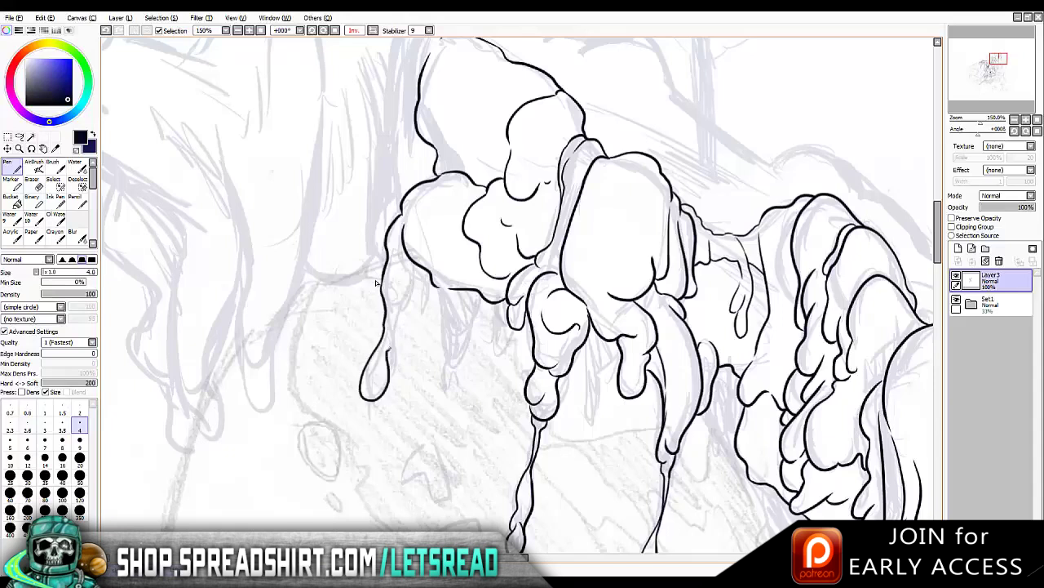
{"action": "mouse_move", "coordinate": [388, 309]}
{"action": "left_mouse_down"}
{"action": "mouse_move", "coordinate": [430, 282]}
{"action": "mouse_move", "coordinate": [466, 308]}
{"action": "left_mouse_up"}
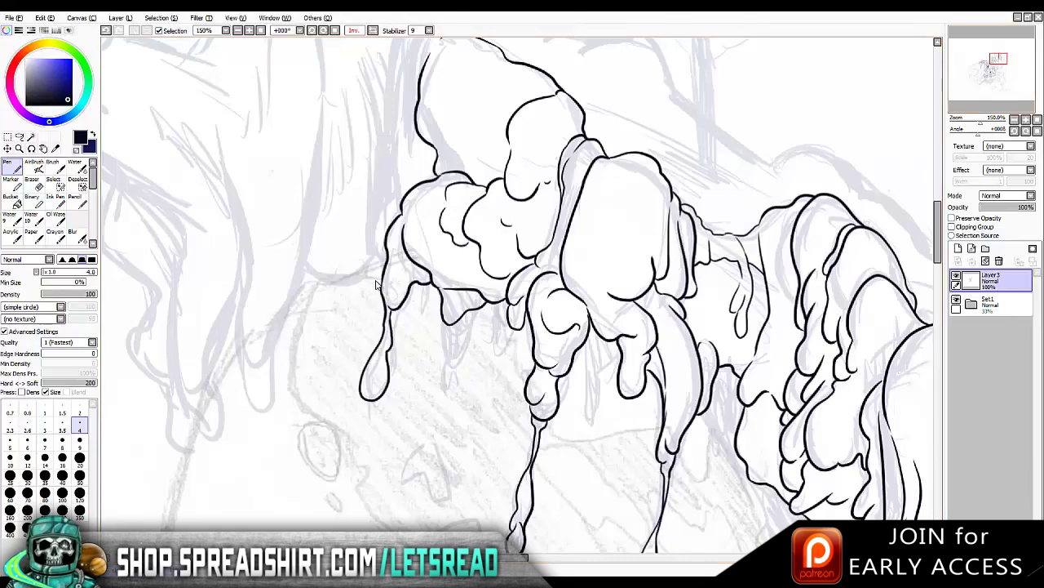
Ink the inner fold contour below the crest and the layered side edges running down past the broad lobe
{"action": "scroll", "coordinate": [375, 283], "scroll_direction": "up", "scroll_amount": 4}
{"action": "key", "text": "ctrl+z"}
{"action": "mouse_move", "coordinate": [554, 249]}
{"action": "left_mouse_down"}
{"action": "mouse_move", "coordinate": [564, 323]}
{"action": "mouse_move", "coordinate": [612, 295]}
{"action": "left_mouse_up"}
{"action": "mouse_move", "coordinate": [534, 176]}
{"action": "left_mouse_down"}
{"action": "mouse_move", "coordinate": [504, 243]}
{"action": "mouse_move", "coordinate": [521, 294]}
{"action": "left_mouse_up"}
{"action": "left_click_drag", "start_coordinate": [545, 155], "coordinate": [504, 184]}
{"action": "key", "text": "ctrl+z"}
{"action": "mouse_move", "coordinate": [522, 143]}
{"action": "left_mouse_down"}
{"action": "mouse_move", "coordinate": [490, 314]}
{"action": "mouse_move", "coordinate": [504, 361]}
{"action": "left_mouse_up"}
{"action": "key", "text": "h"}
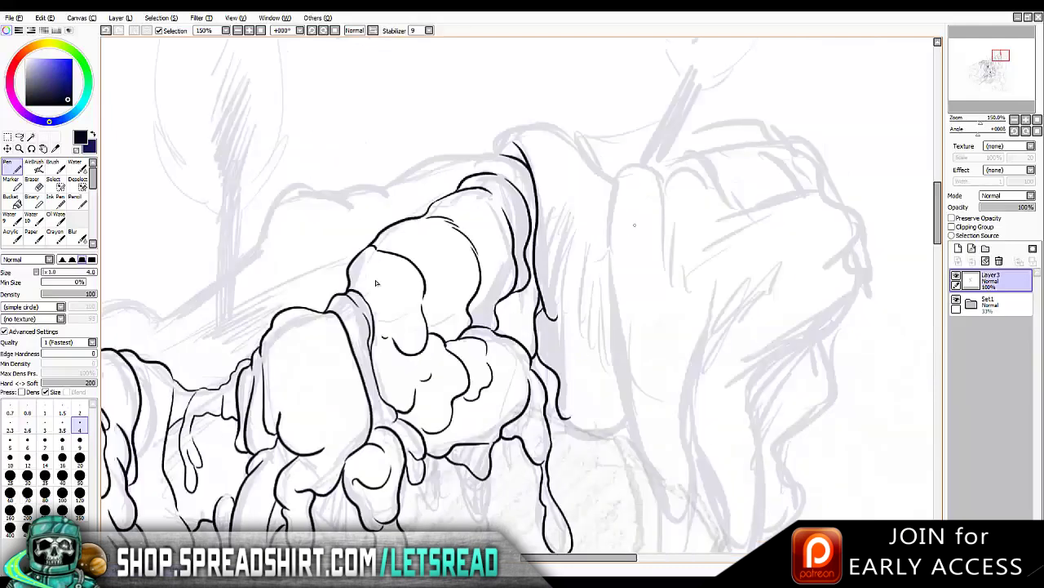
Ink two wavy lower edges of the wax sheet extending out from the layered side edges
{"action": "scroll", "coordinate": [377, 282], "scroll_direction": "right", "scroll_amount": 5}
{"action": "left_click_drag", "start_coordinate": [310, 237], "coordinate": [367, 310]}
{"action": "mouse_move", "coordinate": [320, 354]}
{"action": "left_mouse_down"}
{"action": "mouse_move", "coordinate": [326, 368]}
{"action": "mouse_move", "coordinate": [390, 371]}
{"action": "left_mouse_up"}
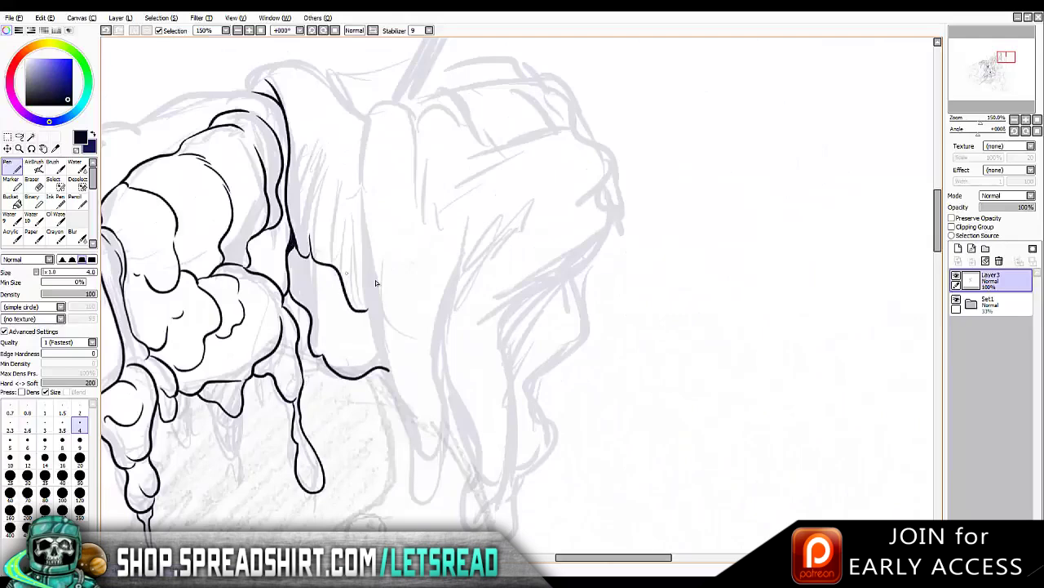
Ink the rounded drooping fold over the sheet's top and the long arched fold hanging beside it
{"action": "key", "text": "h"}
{"action": "key", "text": "h"}
{"action": "mouse_move", "coordinate": [247, 88]}
{"action": "left_mouse_down"}
{"action": "mouse_move", "coordinate": [307, 60]}
{"action": "mouse_move", "coordinate": [339, 135]}
{"action": "left_mouse_up"}
{"action": "key", "text": "ctrl+z"}
{"action": "left_click_drag", "start_coordinate": [332, 80], "coordinate": [343, 200]}
{"action": "mouse_move", "coordinate": [292, 111]}
{"action": "left_mouse_down"}
{"action": "mouse_move", "coordinate": [344, 220]}
{"action": "mouse_move", "coordinate": [333, 213]}
{"action": "left_mouse_up"}
{"action": "key", "text": "ctrl+z"}
{"action": "mouse_move", "coordinate": [369, 111]}
{"action": "left_mouse_down"}
{"action": "mouse_move", "coordinate": [369, 277]}
{"action": "mouse_move", "coordinate": [423, 356]}
{"action": "mouse_move", "coordinate": [440, 269]}
{"action": "left_mouse_up"}
{"action": "key", "text": "ctrl+z"}
{"action": "mouse_move", "coordinate": [372, 111]}
{"action": "left_mouse_down"}
{"action": "mouse_move", "coordinate": [409, 99]}
{"action": "mouse_move", "coordinate": [441, 228]}
{"action": "left_mouse_up"}
Ink the narrower arched folds beside the long hanging fold and darken the gap where they meet
{"action": "key", "text": "h"}
{"action": "mouse_move", "coordinate": [617, 104]}
{"action": "left_mouse_down"}
{"action": "mouse_move", "coordinate": [592, 119]}
{"action": "mouse_move", "coordinate": [550, 198]}
{"action": "left_mouse_up"}
{"action": "key", "text": "ctrl+z"}
{"action": "key", "text": "ctrl+y"}
{"action": "key", "text": "h"}
{"action": "key", "text": "ctrl+z"}
{"action": "key", "text": "ctrl+y"}
{"action": "left_click_drag", "start_coordinate": [446, 284], "coordinate": [553, 171]}
{"action": "key", "text": "h"}
{"action": "key", "text": "h"}
{"action": "mouse_move", "coordinate": [425, 108]}
{"action": "left_mouse_down"}
{"action": "mouse_move", "coordinate": [482, 95]}
{"action": "mouse_move", "coordinate": [522, 202]}
{"action": "left_mouse_up"}
{"action": "key", "text": "ctrl+z"}
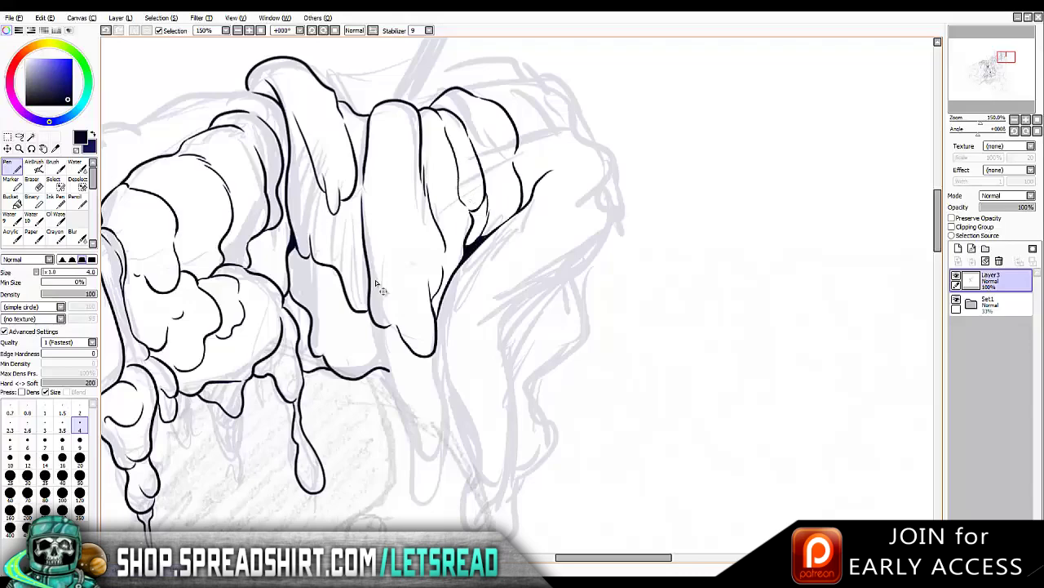
Ink the remaining overlapping folds toward the far end of the wax, with its lumpy rounded tip and wavy underside
{"action": "key", "text": "ctrl+z"}
{"action": "key", "text": "ctrl+y"}
{"action": "key", "text": "ctrl+y"}
{"action": "key", "text": "ctrl+y"}
{"action": "key", "text": "ctrl+z"}
{"action": "key", "text": "ctrl+y"}
{"action": "key", "text": "ctrl+y"}
{"action": "key", "text": "ctrl+y"}
{"action": "key", "text": "ctrl+y"}
{"action": "key", "text": "ctrl+z"}
{"action": "key", "text": "ctrl+y"}
{"action": "key", "text": "h"}
{"action": "key", "text": "ctrl+z"}
{"action": "key", "text": "ctrl+z"}
{"action": "key", "text": "ctrl+y"}
{"action": "key", "text": "ctrl+z"}
{"action": "key", "text": "ctrl+y"}
{"action": "key", "text": "ctrl+y"}
{"action": "key", "text": "ctrl+y"}
{"action": "key", "text": "ctrl+y"}
{"action": "key", "text": "ctrl+y"}
{"action": "key", "text": "ctrl+y"}
{"action": "key", "text": "ctrl+y"}
{"action": "key", "text": "ctrl+y"}
{"action": "key", "text": "ctrl+y"}
{"action": "key", "text": "h"}
{"action": "key", "text": "h"}
{"action": "key", "text": "ctrl+y"}
{"action": "key", "text": "ctrl+y"}
{"action": "key", "text": "ctrl+y"}
{"action": "key", "text": "h"}
{"action": "key", "text": "ctrl+y"}
{"action": "key", "text": "ctrl+y"}
{"action": "key", "text": "h"}
{"action": "key", "text": "ctrl+y"}
{"action": "key", "text": "ctrl+y"}
{"action": "key", "text": "ctrl+y"}
{"action": "key", "text": "ctrl+y"}
{"action": "key", "text": "ctrl+y"}
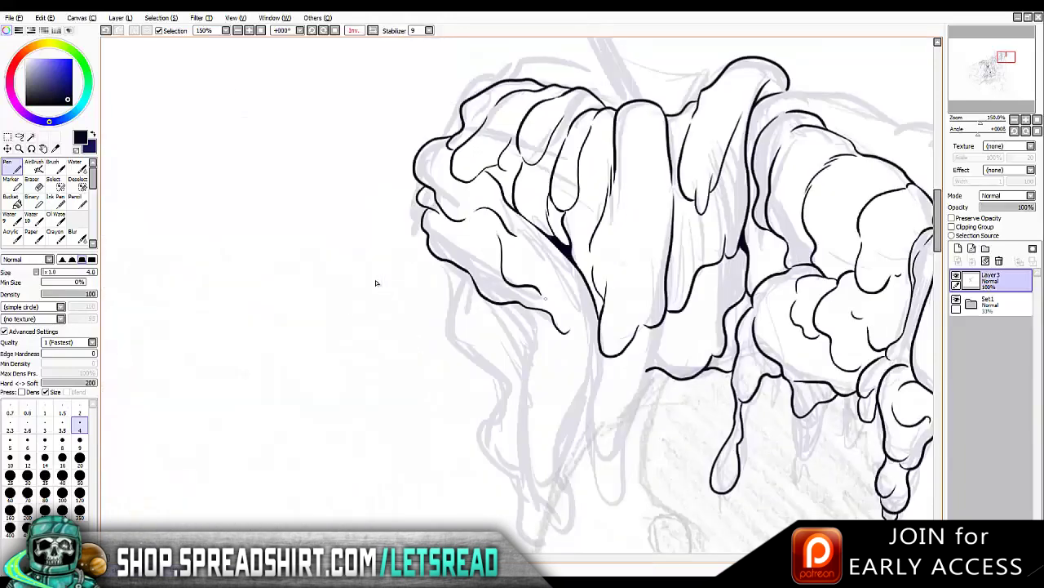
Ink the contours of the drooping wax fold's rounded lower tip at the outer end of the dripping mass
{"action": "key", "text": "h"}
{"action": "scroll", "coordinate": [377, 284], "scroll_direction": "down", "scroll_amount": 3}
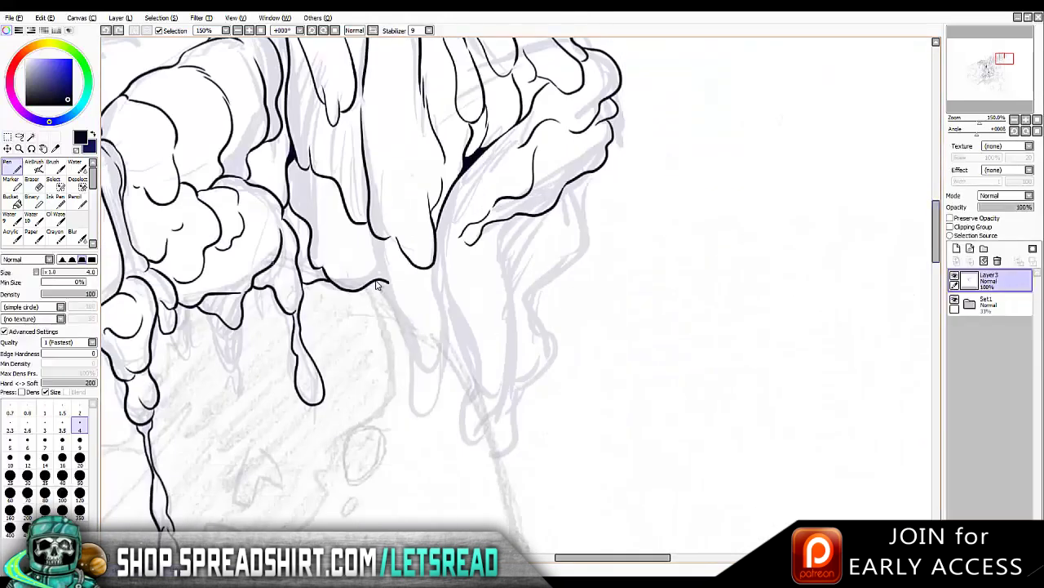
{"action": "key", "text": "h"}
{"action": "key", "text": "ctrl+y"}
{"action": "key", "text": "ctrl+y"}
{"action": "key", "text": "ctrl+y"}
{"action": "key", "text": "ctrl+y"}
{"action": "key", "text": "ctrl+y"}
{"action": "key", "text": "ctrl+y"}
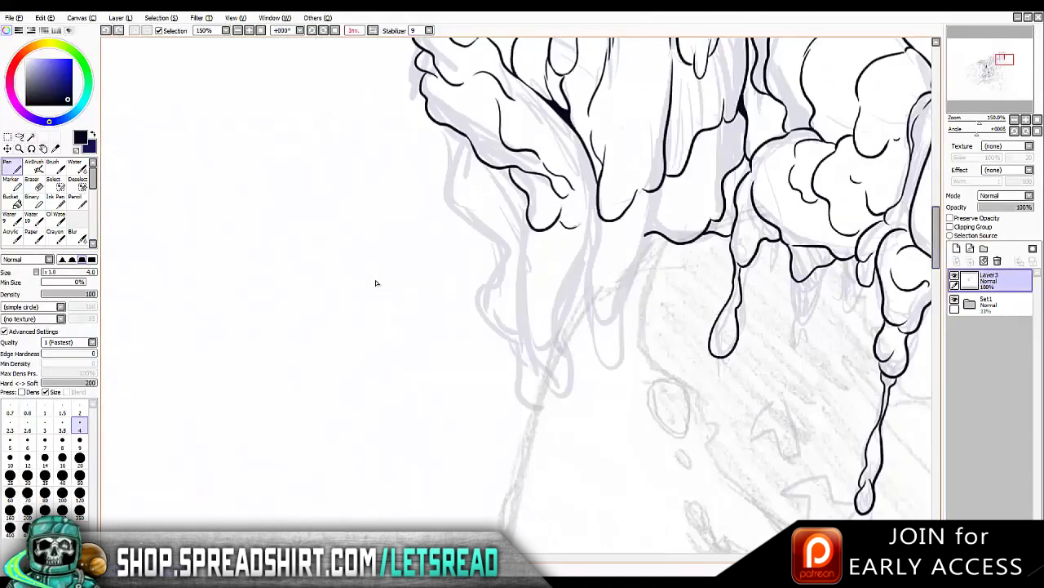
Ink two long drips hanging beneath the outer wax fold, joining the second one to the existing lower edge
{"action": "key", "text": "ctrl+y"}
{"action": "key", "text": "ctrl+y"}
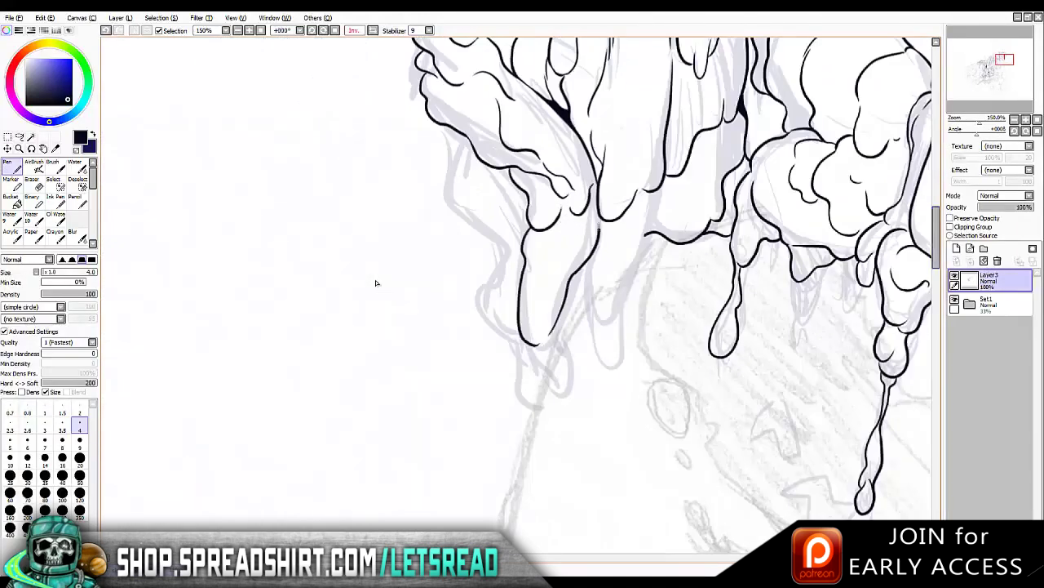
{"action": "key", "text": "ctrl+y"}
{"action": "key", "text": "ctrl+y"}
{"action": "key", "text": "ctrl+y"}
{"action": "key", "text": "ctrl+y"}
{"action": "key", "text": "ctrl+y"}
{"action": "key", "text": "ctrl+y"}
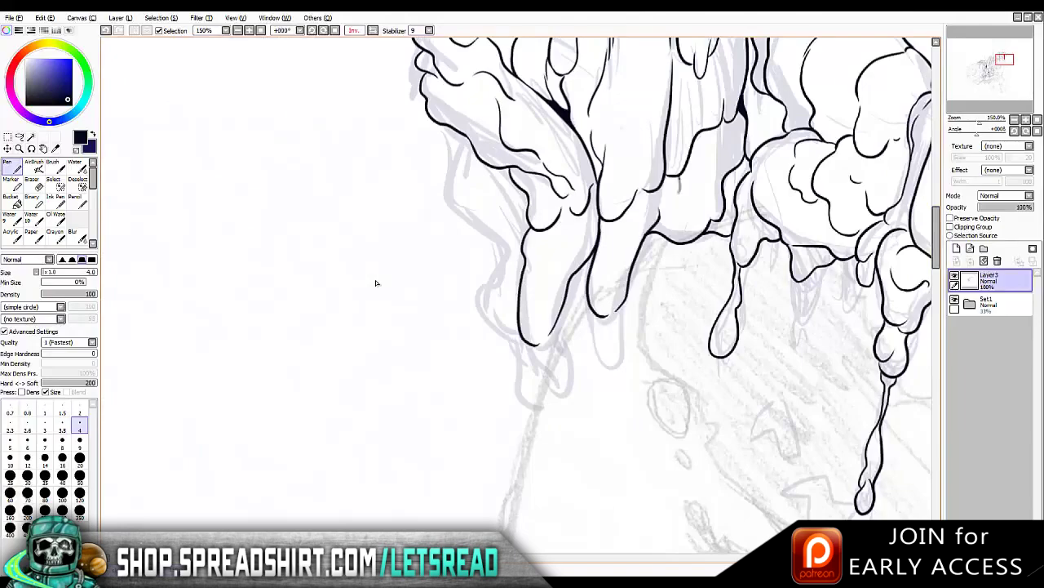
Extend the inner long drip with a small rounded tip and start the pointed tip under the outer drip
{"action": "key", "text": "ctrl+y"}
{"action": "key", "text": "ctrl+y"}
{"action": "key", "text": "ctrl+z"}
{"action": "key", "text": "ctrl+y"}
{"action": "key", "text": "ctrl+z"}
{"action": "scroll", "coordinate": [376, 283], "scroll_direction": "down", "scroll_amount": 2}
{"action": "key", "text": "ctrl+y"}
{"action": "key", "text": "ctrl+y"}
{"action": "scroll", "coordinate": [376, 284], "scroll_direction": "up", "scroll_amount": 2}
{"action": "scroll", "coordinate": [376, 283], "scroll_direction": "down", "scroll_amount": 2}
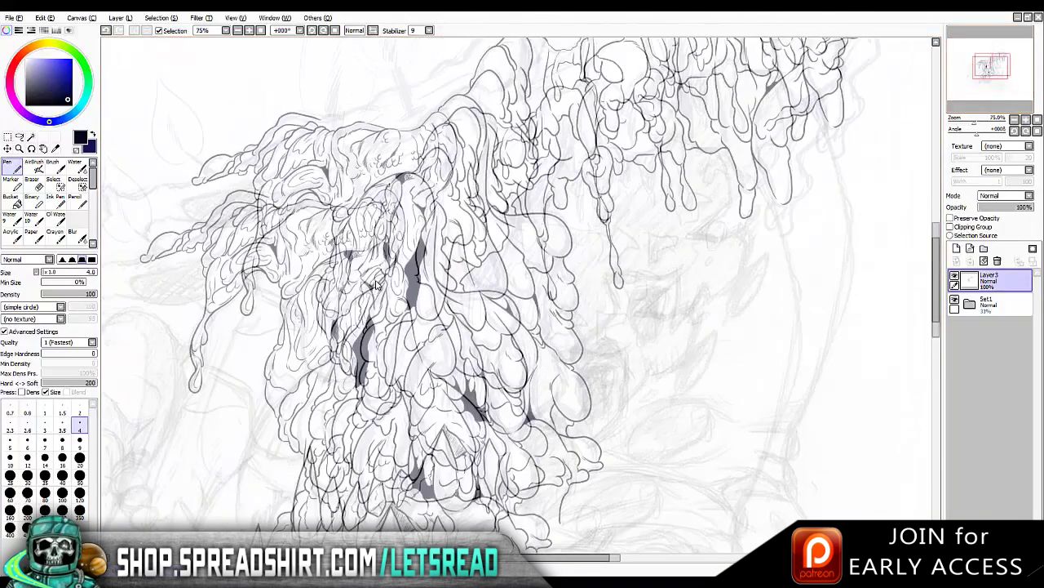
{"action": "scroll", "coordinate": [377, 283], "scroll_direction": "up", "scroll_amount": 2}
{"action": "key", "text": "ctrl+y"}
{"action": "key", "text": "ctrl+y"}
{"action": "key", "text": "ctrl+y"}
{"action": "key", "text": "ctrl+y"}
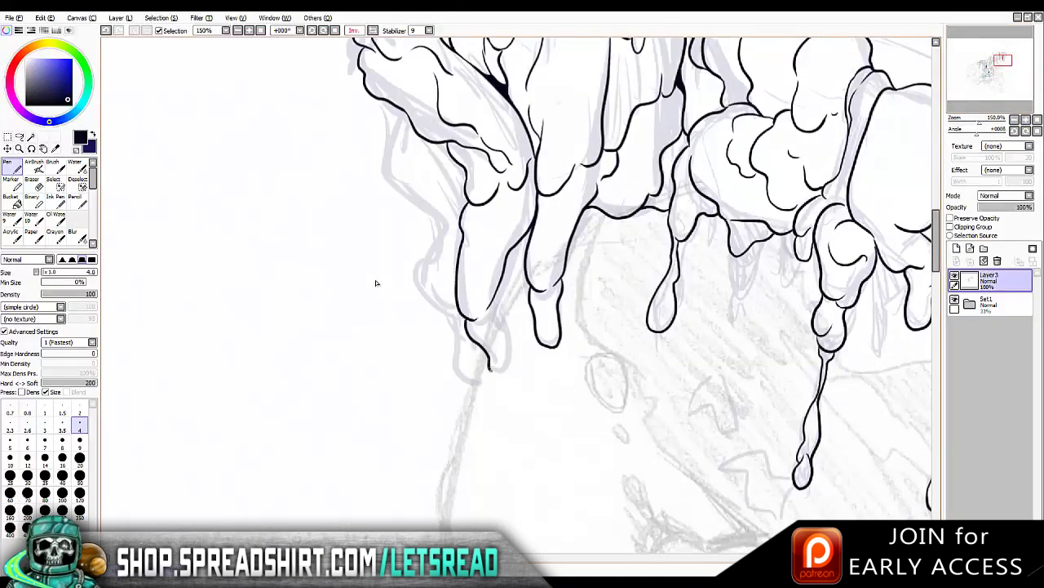
Finish the pointed tip under the long outer drip and ink the upper outer contour of the fold behind it
{"action": "key", "text": "ctrl+y"}
{"action": "key", "text": "ctrl+y"}
{"action": "key", "text": "ctrl+y"}
{"action": "key", "text": "ctrl+y"}
{"action": "key", "text": "ctrl+y"}
{"action": "key", "text": "ctrl+y"}
{"action": "key", "text": "ctrl+y"}
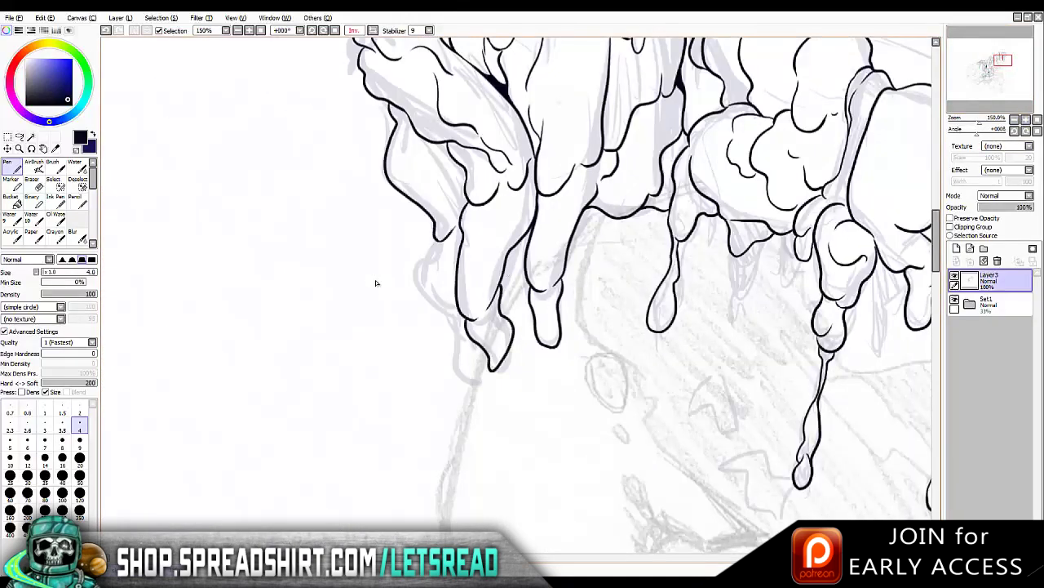
Ink the bulging lower contour of the outermost fold down to its hanging tip
{"action": "key", "text": "ctrl+y"}
{"action": "key", "text": "ctrl+z"}
{"action": "key", "text": "ctrl+y"}
{"action": "key", "text": "ctrl+y"}
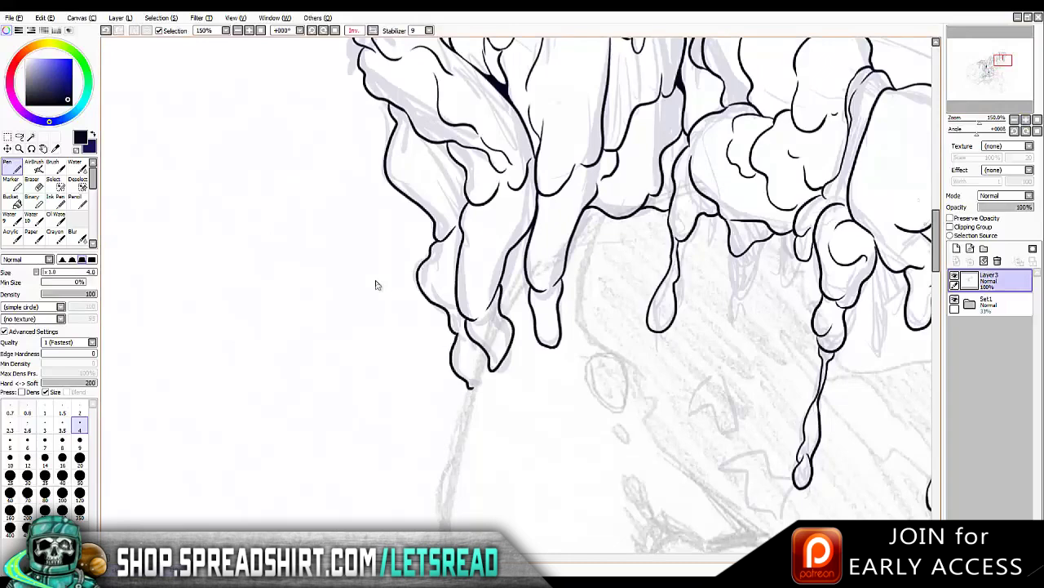
Ink the long inner fold contours running down the tall central drip
{"action": "scroll", "coordinate": [376, 284], "scroll_direction": "up", "scroll_amount": 3}
{"action": "key", "text": "ctrl+y"}
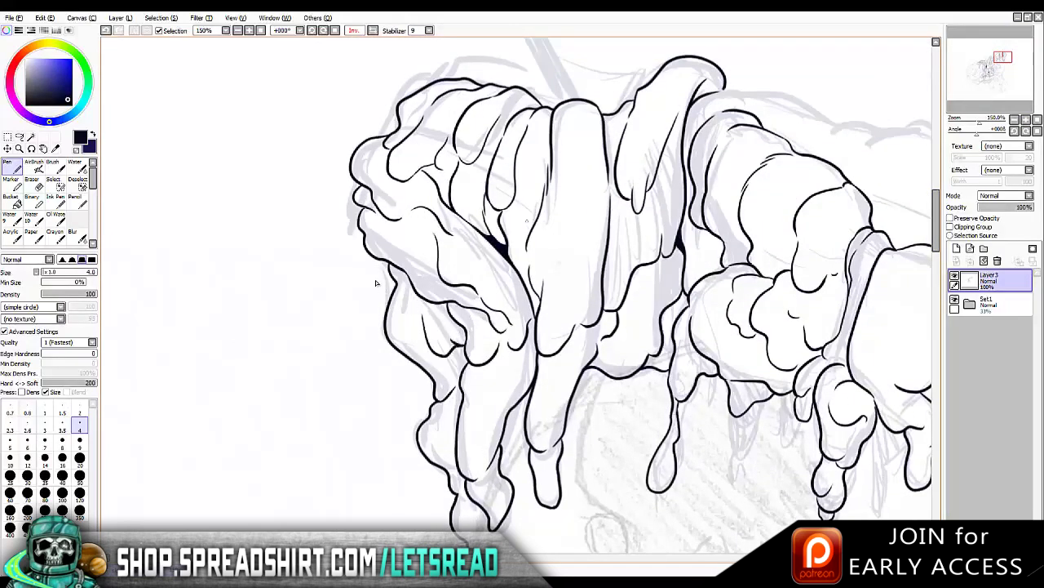
{"action": "left_click_drag", "start_coordinate": [599, 111], "coordinate": [562, 298]}
{"action": "left_click_drag", "start_coordinate": [598, 148], "coordinate": [585, 258]}
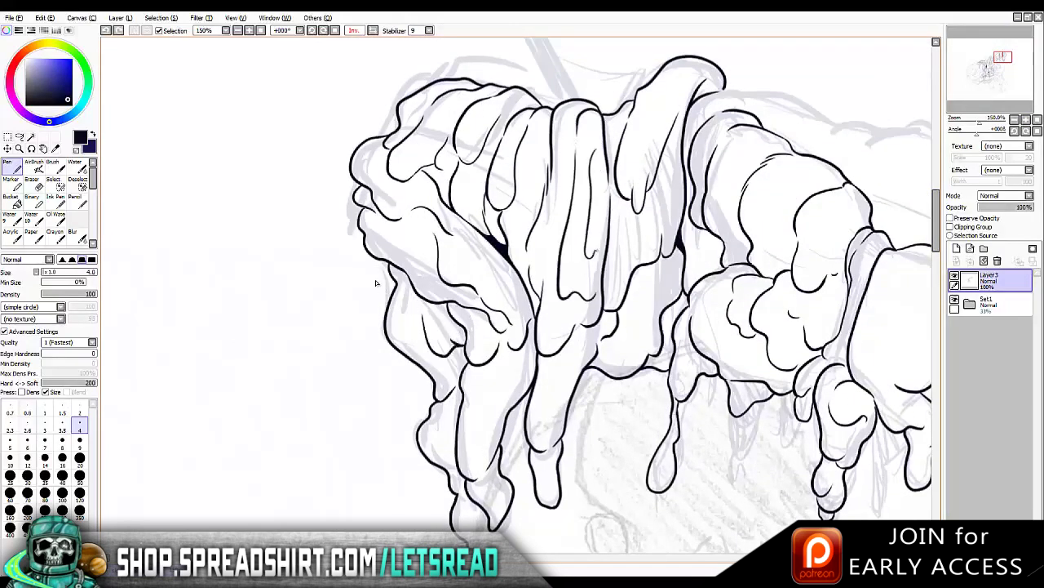
Set the pen size to 2 and add thin inner contour lines to the upper wax folds at the outer end
{"action": "left_click", "coordinate": [79, 406]}
{"action": "left_click_drag", "start_coordinate": [491, 103], "coordinate": [463, 145]}
{"action": "mouse_move", "coordinate": [521, 90]}
{"action": "left_mouse_down"}
{"action": "mouse_move", "coordinate": [476, 123]}
{"action": "mouse_move", "coordinate": [506, 115]}
{"action": "left_mouse_up"}
{"action": "key", "text": "ctrl+z"}
{"action": "left_click_drag", "start_coordinate": [431, 124], "coordinate": [410, 144]}
{"action": "mouse_move", "coordinate": [433, 132]}
{"action": "left_mouse_down"}
{"action": "mouse_move", "coordinate": [395, 171]}
{"action": "mouse_move", "coordinate": [408, 159]}
{"action": "left_mouse_up"}
{"action": "left_click_drag", "start_coordinate": [444, 101], "coordinate": [487, 94]}
{"action": "key", "text": "ctrl+z"}
{"action": "left_click_drag", "start_coordinate": [364, 160], "coordinate": [374, 173]}
{"action": "left_click_drag", "start_coordinate": [374, 172], "coordinate": [377, 185]}
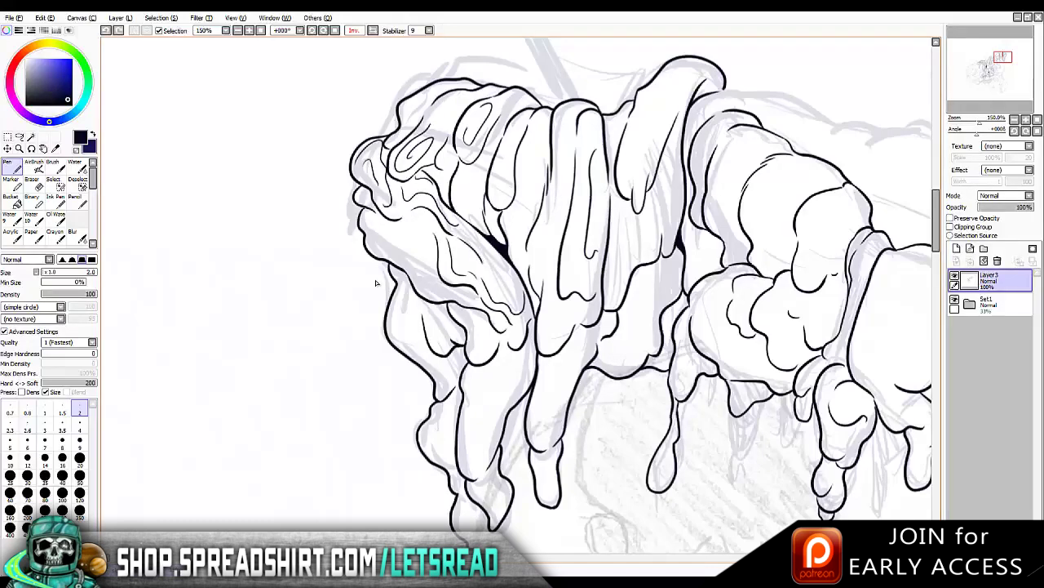
Add thin wrinkle lines to the diagonal outer fold and the smaller folds beneath it
{"action": "scroll", "coordinate": [376, 283], "scroll_direction": "down", "scroll_amount": 3}
{"action": "mouse_move", "coordinate": [385, 152]}
{"action": "left_mouse_down"}
{"action": "mouse_move", "coordinate": [432, 209]}
{"action": "mouse_move", "coordinate": [429, 186]}
{"action": "left_mouse_up"}
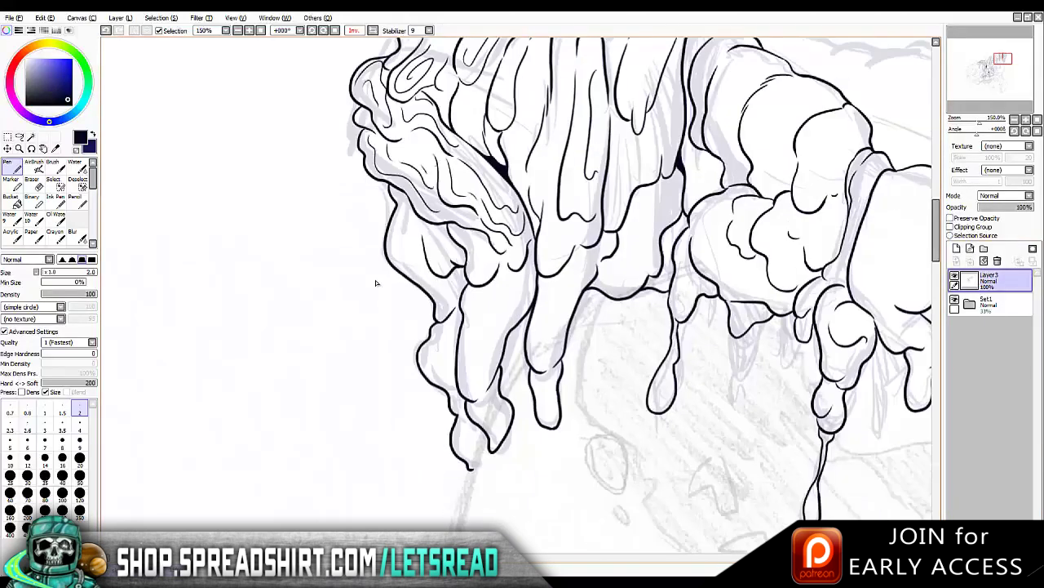
{"action": "left_click_drag", "start_coordinate": [488, 257], "coordinate": [475, 271]}
{"action": "left_click_drag", "start_coordinate": [485, 238], "coordinate": [475, 260]}
{"action": "mouse_move", "coordinate": [446, 225]}
{"action": "left_mouse_down"}
{"action": "mouse_move", "coordinate": [426, 269]}
{"action": "mouse_move", "coordinate": [434, 250]}
{"action": "left_mouse_up"}
{"action": "left_click_drag", "start_coordinate": [402, 194], "coordinate": [408, 214]}
{"action": "mouse_move", "coordinate": [399, 214]}
{"action": "left_mouse_down"}
{"action": "mouse_move", "coordinate": [434, 285]}
{"action": "mouse_move", "coordinate": [447, 285]}
{"action": "mouse_move", "coordinate": [466, 345]}
{"action": "left_mouse_up"}
Add thin inner contours to the long outer drip, its pointed tip and the bulging fold beside it
{"action": "scroll", "coordinate": [376, 283], "scroll_direction": "down", "scroll_amount": 2}
{"action": "left_click_drag", "start_coordinate": [525, 254], "coordinate": [465, 351]}
{"action": "left_click_drag", "start_coordinate": [501, 260], "coordinate": [482, 299]}
{"action": "left_click_drag", "start_coordinate": [514, 247], "coordinate": [501, 266]}
{"action": "left_click_drag", "start_coordinate": [452, 302], "coordinate": [436, 353]}
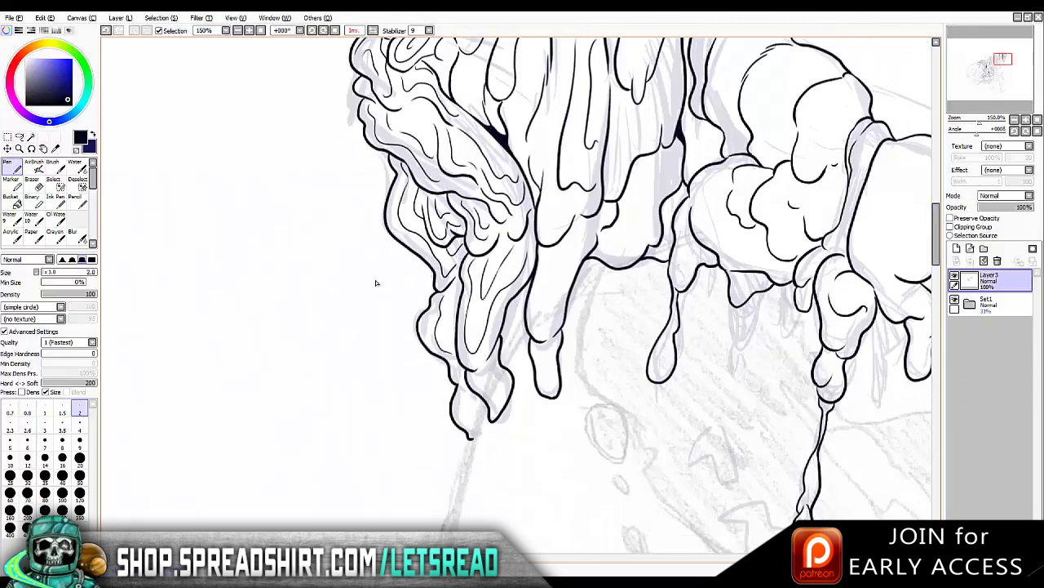
{"action": "left_click_drag", "start_coordinate": [506, 377], "coordinate": [463, 420]}
Add thin detail lines to the narrow upper folds and the lower part of the central drip
{"action": "scroll", "coordinate": [377, 283], "scroll_direction": "up", "scroll_amount": 5}
{"action": "mouse_move", "coordinate": [369, 290]}
{"action": "left_mouse_down"}
{"action": "mouse_move", "coordinate": [357, 330]}
{"action": "mouse_move", "coordinate": [369, 334]}
{"action": "left_mouse_up"}
{"action": "left_click_drag", "start_coordinate": [412, 246], "coordinate": [395, 323]}
{"action": "left_click_drag", "start_coordinate": [348, 207], "coordinate": [302, 242]}
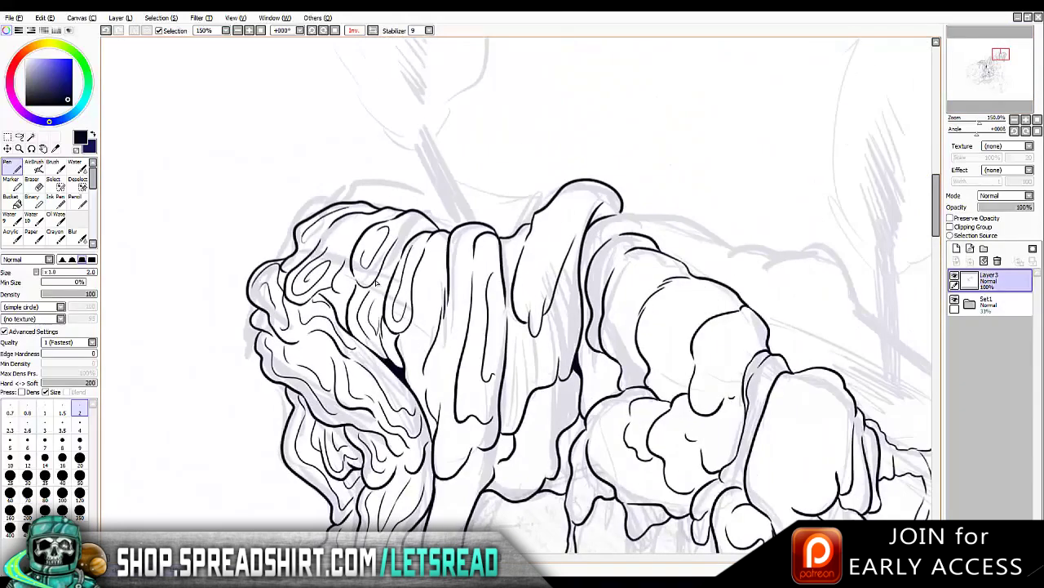
{"action": "left_click_drag", "start_coordinate": [461, 416], "coordinate": [440, 467]}
Add thin contours to the tall drip beside the central fold and the long drip below, and touch up lines with the eraser
{"action": "scroll", "coordinate": [376, 283], "scroll_direction": "down", "scroll_amount": 2}
{"action": "left_click_drag", "start_coordinate": [571, 89], "coordinate": [532, 189]}
{"action": "left_click_drag", "start_coordinate": [564, 126], "coordinate": [545, 173]}
{"action": "left_click_drag", "start_coordinate": [459, 392], "coordinate": [444, 449]}
{"action": "key", "text": "e"}
{"action": "mouse_move", "coordinate": [349, 253]}
{"action": "left_mouse_down"}
{"action": "mouse_move", "coordinate": [348, 287]}
{"action": "mouse_move", "coordinate": [396, 319]}
{"action": "mouse_move", "coordinate": [383, 309]}
{"action": "left_mouse_up"}
{"action": "key", "text": "n"}
Add thin flow lines to the recessed wax beside the central drip, above the body's lower edge
{"action": "mouse_move", "coordinate": [379, 269]}
{"action": "left_mouse_down"}
{"action": "mouse_move", "coordinate": [389, 277]}
{"action": "mouse_move", "coordinate": [197, 239]}
{"action": "left_mouse_up"}
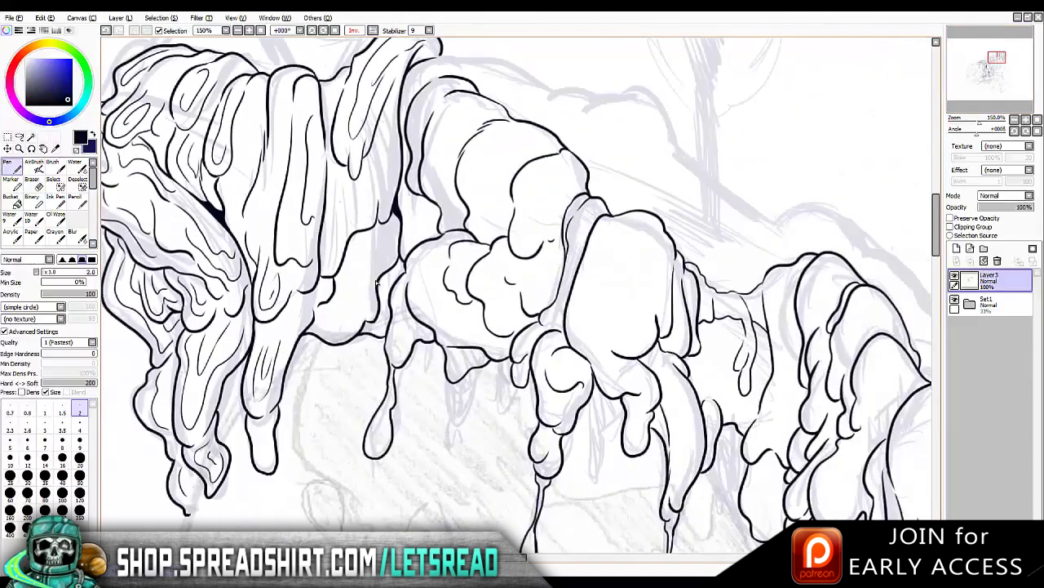
{"action": "left_click_drag", "start_coordinate": [393, 226], "coordinate": [349, 326]}
{"action": "left_click_drag", "start_coordinate": [328, 309], "coordinate": [354, 331]}
{"action": "key", "text": "ctrl+z"}
{"action": "left_click_drag", "start_coordinate": [370, 275], "coordinate": [330, 333]}
Add thin inner contours to the stacked rounded folds and the lumpy mass below them
{"action": "left_click_drag", "start_coordinate": [486, 101], "coordinate": [450, 209]}
{"action": "left_click_drag", "start_coordinate": [521, 127], "coordinate": [482, 227]}
{"action": "left_click_drag", "start_coordinate": [561, 158], "coordinate": [527, 240]}
{"action": "left_click_drag", "start_coordinate": [573, 176], "coordinate": [545, 217]}
{"action": "left_click_drag", "start_coordinate": [504, 256], "coordinate": [560, 296]}
{"action": "left_click_drag", "start_coordinate": [516, 266], "coordinate": [484, 329]}
{"action": "left_click_drag", "start_coordinate": [449, 243], "coordinate": [419, 277]}
{"action": "mouse_move", "coordinate": [465, 265]}
{"action": "left_mouse_down"}
{"action": "mouse_move", "coordinate": [417, 338]}
{"action": "mouse_move", "coordinate": [468, 322]}
{"action": "left_mouse_up"}
Add thin wavy contours inside the large smooth lobe next to the lumpy mass
{"action": "left_click_drag", "start_coordinate": [377, 281], "coordinate": [703, 282]}
{"action": "left_click_drag", "start_coordinate": [349, 199], "coordinate": [279, 275]}
{"action": "left_click_drag", "start_coordinate": [329, 261], "coordinate": [278, 315]}
{"action": "left_click_drag", "start_coordinate": [319, 227], "coordinate": [311, 248]}
{"action": "left_click_drag", "start_coordinate": [335, 276], "coordinate": [325, 313]}
{"action": "left_click_drag", "start_coordinate": [341, 250], "coordinate": [304, 277]}
Add thin detail lines to the tall smooth column and the stacked folds beside it
{"action": "left_click_drag", "start_coordinate": [377, 282], "coordinate": [320, 102]}
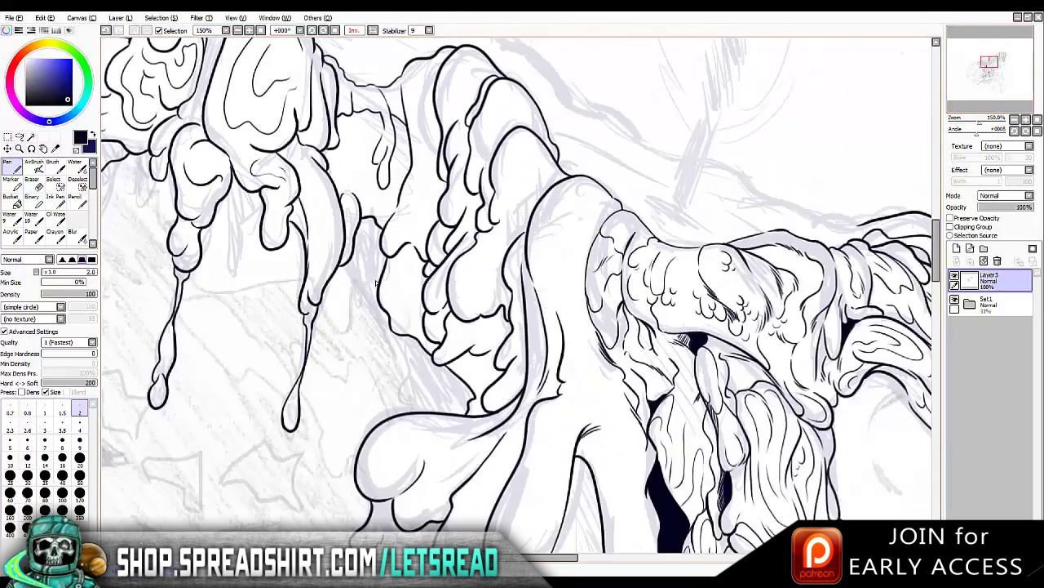
{"action": "left_click_drag", "start_coordinate": [607, 184], "coordinate": [543, 269]}
{"action": "left_click_drag", "start_coordinate": [569, 240], "coordinate": [550, 309]}
{"action": "left_click_drag", "start_coordinate": [542, 137], "coordinate": [502, 203]}
{"action": "left_click_drag", "start_coordinate": [529, 170], "coordinate": [475, 266]}
{"action": "left_click_drag", "start_coordinate": [494, 266], "coordinate": [463, 309]}
{"action": "left_click_drag", "start_coordinate": [482, 57], "coordinate": [453, 116]}
{"action": "left_click_drag", "start_coordinate": [436, 70], "coordinate": [404, 270]}
{"action": "left_click_drag", "start_coordinate": [416, 269], "coordinate": [400, 323]}
Add thin inner contours to the large rounded drip under the column and the drips hanging below it
{"action": "left_click_drag", "start_coordinate": [326, 408], "coordinate": [533, 99]}
{"action": "mouse_move", "coordinate": [628, 113]}
{"action": "left_mouse_down"}
{"action": "mouse_move", "coordinate": [577, 173]}
{"action": "mouse_move", "coordinate": [581, 162]}
{"action": "left_mouse_up"}
{"action": "key", "text": "ctrl+z"}
{"action": "mouse_move", "coordinate": [638, 138]}
{"action": "left_mouse_down"}
{"action": "mouse_move", "coordinate": [671, 149]}
{"action": "mouse_move", "coordinate": [623, 199]}
{"action": "left_mouse_up"}
{"action": "left_click_drag", "start_coordinate": [597, 249], "coordinate": [560, 288]}
{"action": "left_click_drag", "start_coordinate": [597, 338], "coordinate": [558, 386]}
{"action": "left_click_drag", "start_coordinate": [618, 307], "coordinate": [595, 359]}
Add thin inner contours to the upper row of overlapping drips on the central body
{"action": "left_click_drag", "start_coordinate": [571, 245], "coordinate": [212, 277]}
{"action": "left_click_drag", "start_coordinate": [369, 143], "coordinate": [353, 168]}
{"action": "left_click_drag", "start_coordinate": [344, 180], "coordinate": [296, 279]}
{"action": "left_click_drag", "start_coordinate": [396, 130], "coordinate": [346, 277]}
{"action": "left_click_drag", "start_coordinate": [400, 199], "coordinate": [393, 251]}
{"action": "left_click_drag", "start_coordinate": [417, 139], "coordinate": [408, 155]}
{"action": "left_click_drag", "start_coordinate": [468, 154], "coordinate": [450, 238]}
Draw and rework the thin inner contours of the long overlapping drip on the central body
{"action": "left_click_drag", "start_coordinate": [504, 215], "coordinate": [463, 323]}
{"action": "left_click_drag", "start_coordinate": [503, 207], "coordinate": [478, 292]}
{"action": "key", "text": "ctrl+z"}
{"action": "key", "text": "ctrl+z"}
{"action": "key", "text": "ctrl+z"}
{"action": "left_click_drag", "start_coordinate": [504, 174], "coordinate": [468, 327]}
Add thin inner contours to the overlapping drips, the round hanging drip and the lumpy mound above the teeth
{"action": "left_click_drag", "start_coordinate": [377, 283], "coordinate": [421, 80]}
{"action": "left_click_drag", "start_coordinate": [421, 100], "coordinate": [379, 198]}
{"action": "left_click_drag", "start_coordinate": [460, 119], "coordinate": [408, 175]}
{"action": "mouse_move", "coordinate": [276, 224]}
{"action": "left_mouse_down"}
{"action": "mouse_move", "coordinate": [242, 251]}
{"action": "mouse_move", "coordinate": [238, 279]}
{"action": "left_mouse_up"}
{"action": "left_click_drag", "start_coordinate": [325, 330], "coordinate": [377, 387]}
{"action": "left_click_drag", "start_coordinate": [382, 334], "coordinate": [371, 355]}
{"action": "left_click_drag", "start_coordinate": [268, 351], "coordinate": [210, 377]}
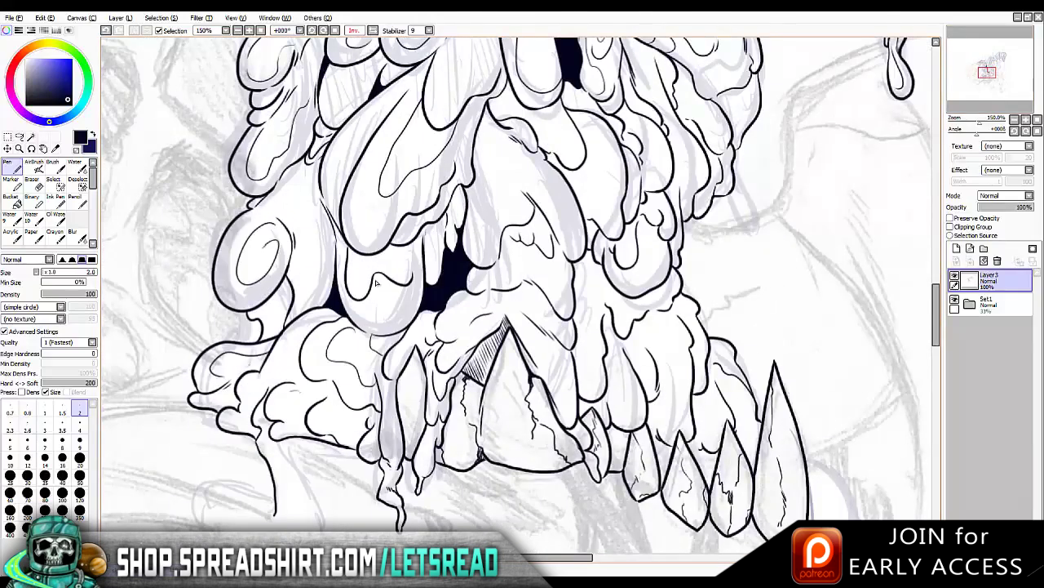
Add thin inner contours to the row of drips directly above the crystal-like teeth
{"action": "left_click_drag", "start_coordinate": [499, 147], "coordinate": [481, 219]}
{"action": "key", "text": "ctrl+z"}
{"action": "left_click_drag", "start_coordinate": [504, 160], "coordinate": [480, 217]}
{"action": "left_click_drag", "start_coordinate": [560, 175], "coordinate": [541, 227]}
{"action": "left_click_drag", "start_coordinate": [622, 158], "coordinate": [589, 205]}
Add thin flow lines to the neighbouring wax folds on the lower body
{"action": "left_click_drag", "start_coordinate": [376, 283], "coordinate": [91, 236]}
{"action": "left_click_drag", "start_coordinate": [302, 281], "coordinate": [351, 339]}
{"action": "left_click_drag", "start_coordinate": [334, 270], "coordinate": [352, 339]}
{"action": "left_click_drag", "start_coordinate": [380, 249], "coordinate": [403, 351]}
Add a new layer above the line art for the candle wick and ink the wick's first edge
{"action": "left_click_drag", "start_coordinate": [376, 283], "coordinate": [417, 326]}
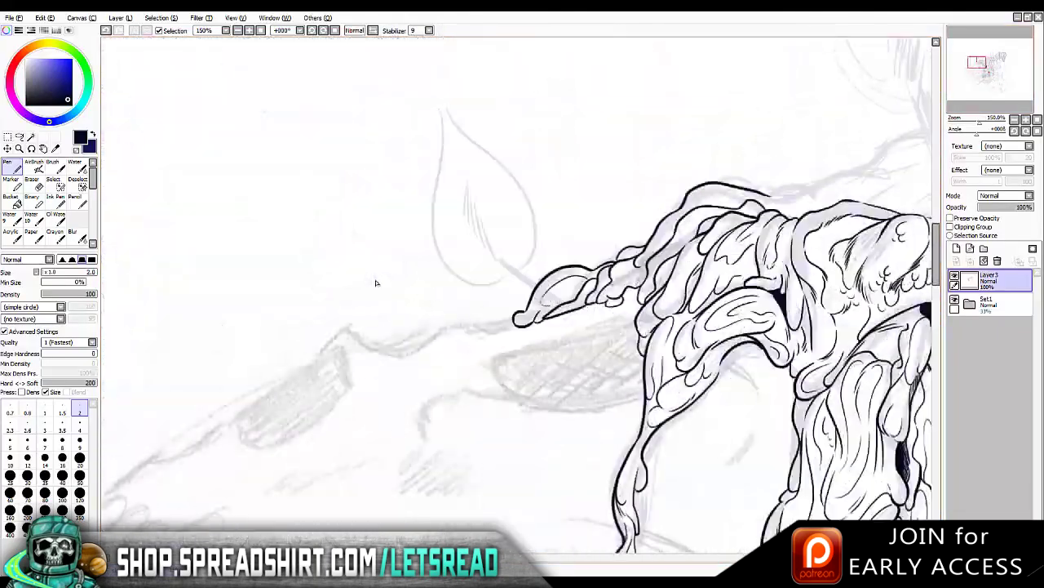
{"action": "key", "text": "h"}
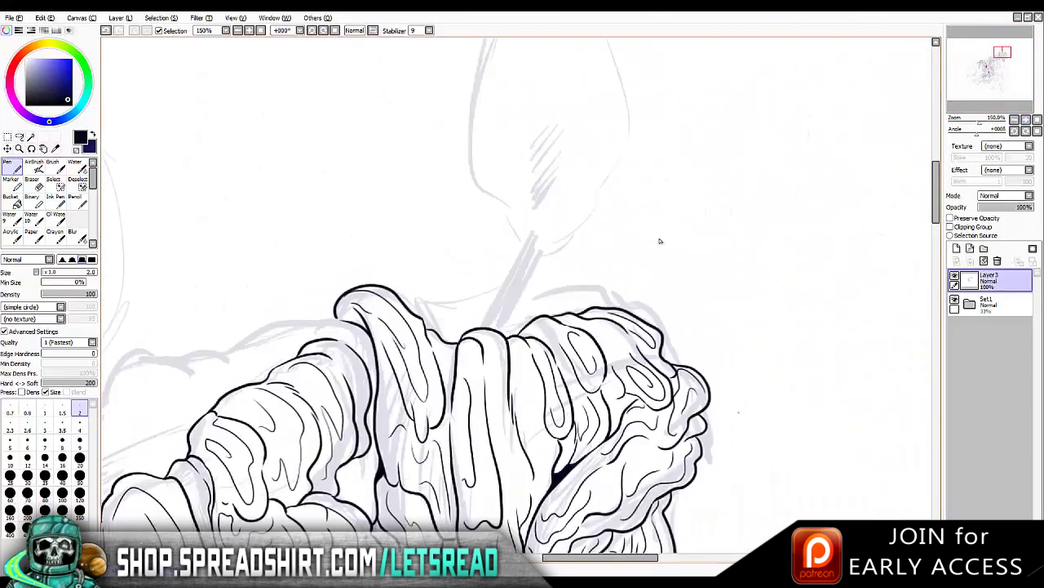
{"action": "key", "text": "ctrl+shift+n"}
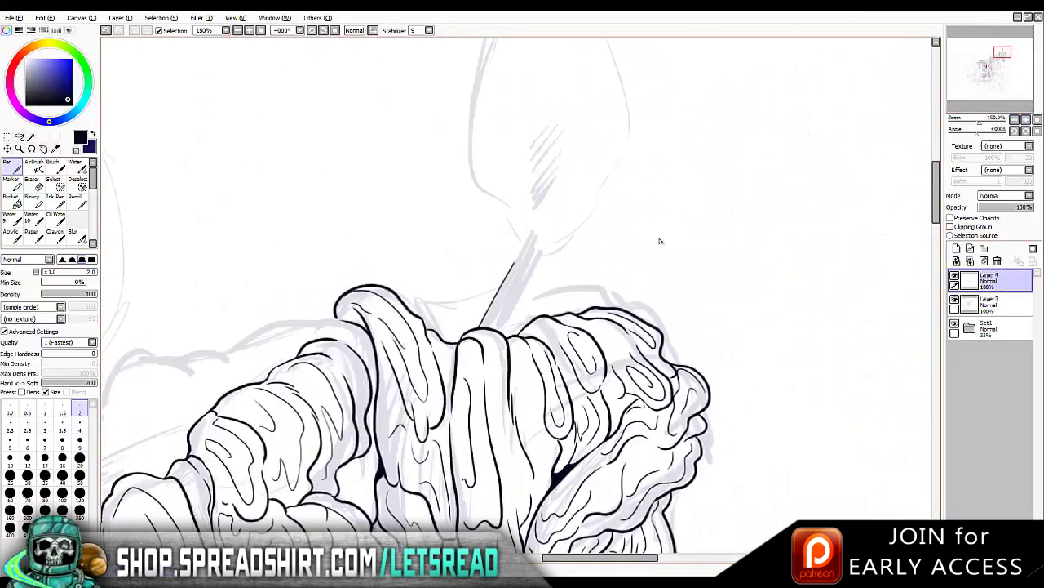
Set the pen size to 4, outline the slanted wick above the wax folds and fill it solid dark
{"action": "key", "text": "bracketright"}
{"action": "key", "text": "bracketright"}
{"action": "key", "text": "bracketright"}
{"action": "key", "text": "bracketright"}
{"action": "key", "text": "bracketright"}
{"action": "mouse_move", "coordinate": [483, 325]}
{"action": "left_mouse_down"}
{"action": "mouse_move", "coordinate": [529, 228]}
{"action": "mouse_move", "coordinate": [539, 260]}
{"action": "mouse_move", "coordinate": [506, 333]}
{"action": "left_mouse_up"}
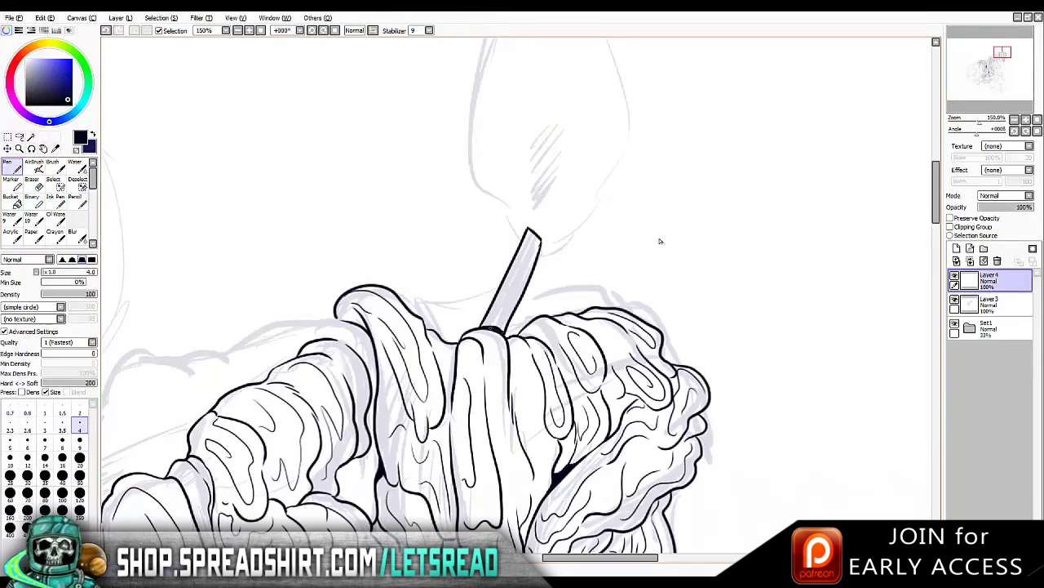
{"action": "left_click_drag", "start_coordinate": [489, 322], "coordinate": [532, 238]}
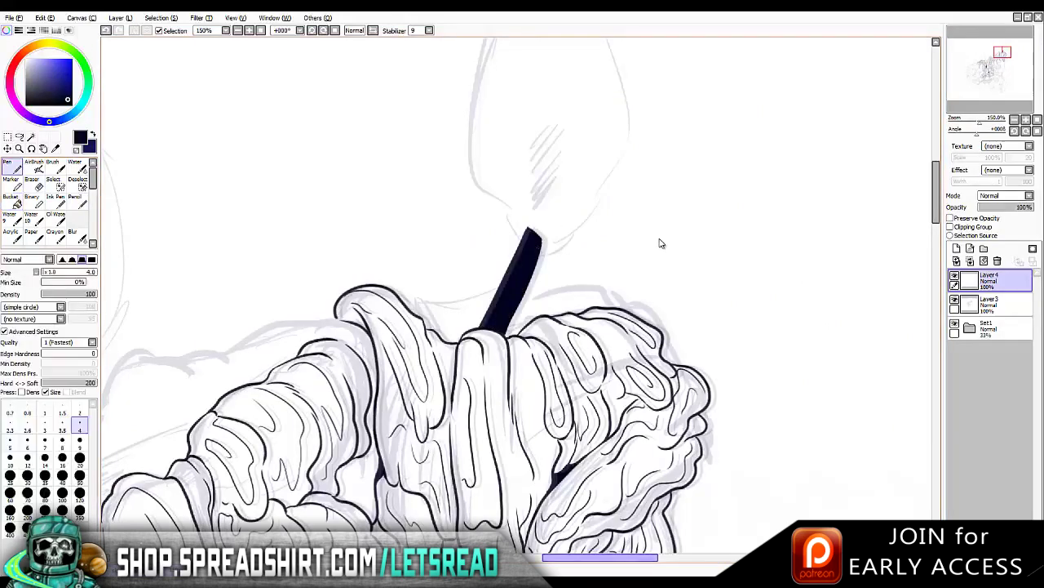
Outline the middle and front candle wicks along the sketched head and fill both solid dark
{"action": "left_click_drag", "start_coordinate": [285, 285], "coordinate": [612, 343]}
{"action": "mouse_move", "coordinate": [571, 200]}
{"action": "left_mouse_down"}
{"action": "mouse_move", "coordinate": [569, 355]}
{"action": "mouse_move", "coordinate": [557, 213]}
{"action": "mouse_move", "coordinate": [552, 360]}
{"action": "mouse_move", "coordinate": [572, 353]}
{"action": "mouse_move", "coordinate": [560, 352]}
{"action": "left_mouse_up"}
{"action": "left_click_drag", "start_coordinate": [367, 327], "coordinate": [657, 130]}
{"action": "left_click_drag", "start_coordinate": [487, 241], "coordinate": [531, 346]}
{"action": "left_click_drag", "start_coordinate": [479, 252], "coordinate": [507, 356]}
{"action": "key", "text": "ctrl+z"}
{"action": "left_click_drag", "start_coordinate": [479, 251], "coordinate": [507, 356]}
{"action": "left_click_drag", "start_coordinate": [487, 241], "coordinate": [478, 252]}
{"action": "left_click_drag", "start_coordinate": [506, 357], "coordinate": [529, 347]}
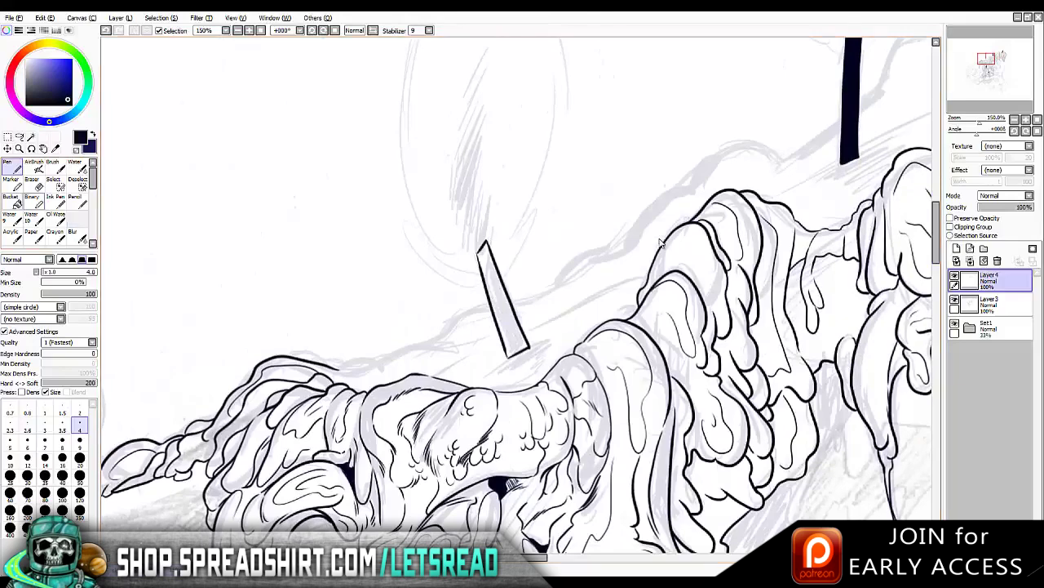
{"action": "left_click_drag", "start_coordinate": [486, 254], "coordinate": [513, 349]}
On Layer3 with pen size 3, ink the rear wax edge behind the rightmost wick and down to the middle wick
{"action": "left_click", "coordinate": [989, 302]}
{"action": "key", "text": "h"}
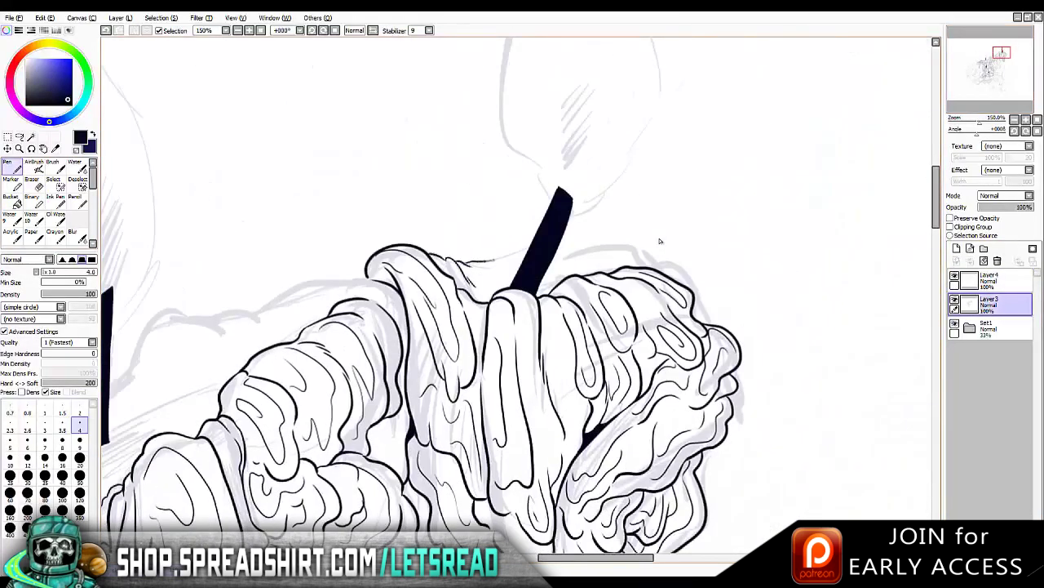
{"action": "mouse_move", "coordinate": [563, 251]}
{"action": "left_mouse_down"}
{"action": "mouse_move", "coordinate": [653, 246]}
{"action": "mouse_move", "coordinate": [689, 279]}
{"action": "mouse_move", "coordinate": [713, 324]}
{"action": "left_mouse_up"}
{"action": "key", "text": "ctrl+z"}
{"action": "key", "text": "bracketleft"}
{"action": "key", "text": "bracketleft"}
{"action": "key", "text": "bracketleft"}
{"action": "key", "text": "bracketleft"}
{"action": "key", "text": "bracketleft"}
{"action": "left_click_drag", "start_coordinate": [513, 281], "coordinate": [489, 290]}
{"action": "key", "text": "ctrl+z"}
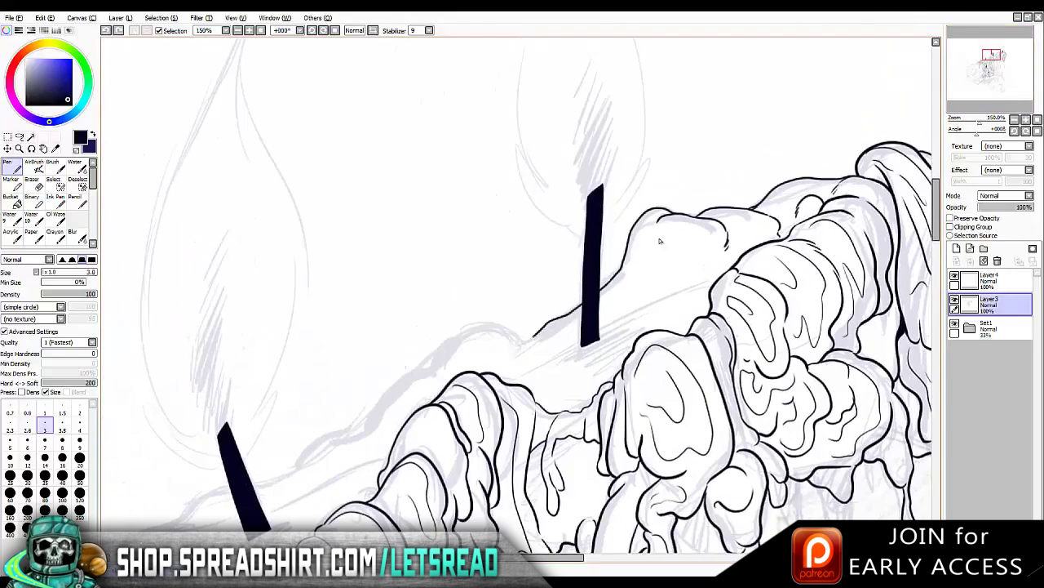
Continue the rear wax ridge contour at pen size 3.5 past the front wick to the snout folds
{"action": "key", "text": "h"}
{"action": "key", "text": "h"}
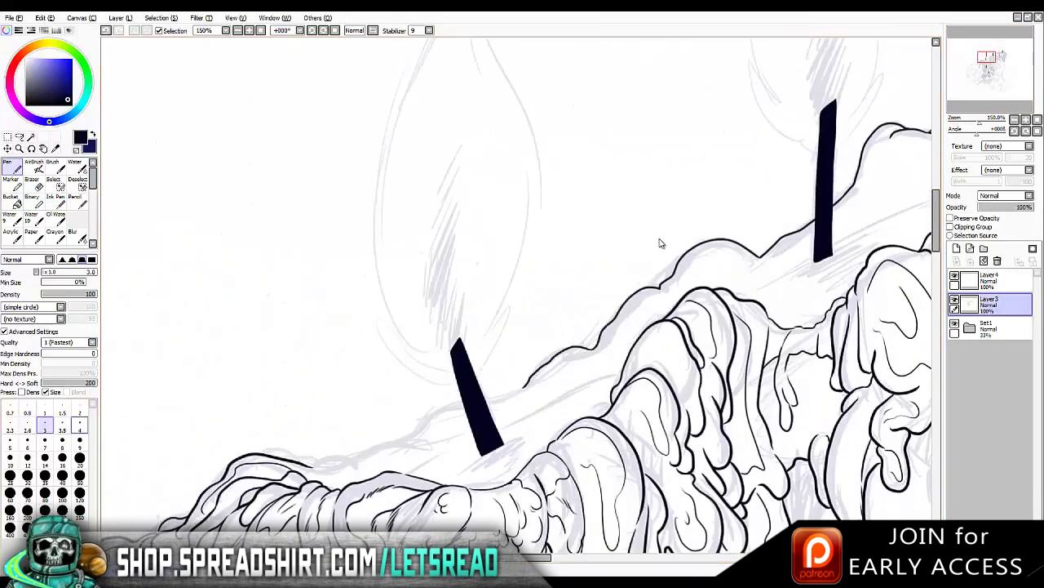
{"action": "key", "text": "bracketright"}
{"action": "left_click_drag", "start_coordinate": [442, 275], "coordinate": [417, 301]}
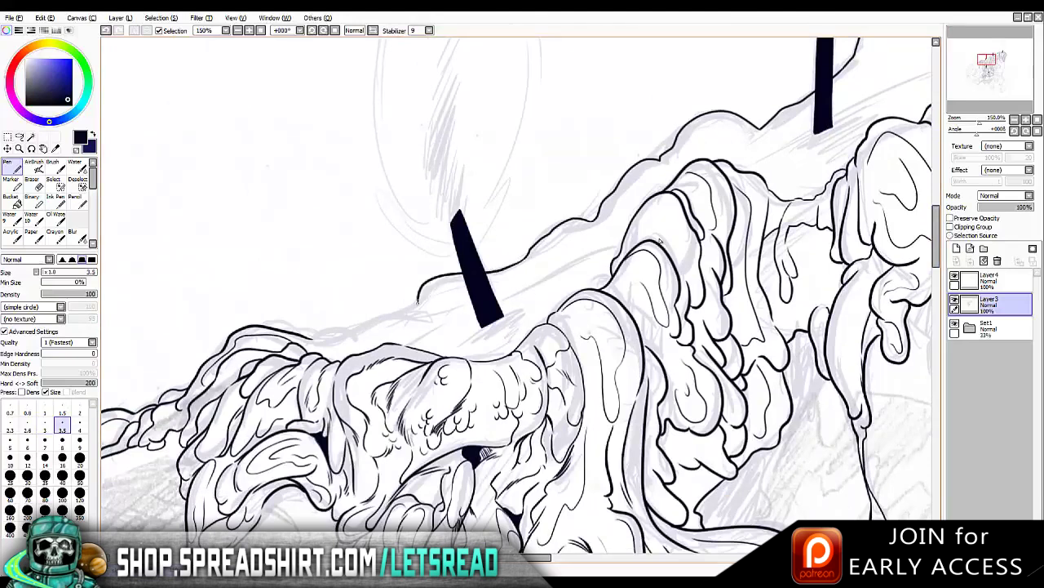
{"action": "key", "text": "h"}
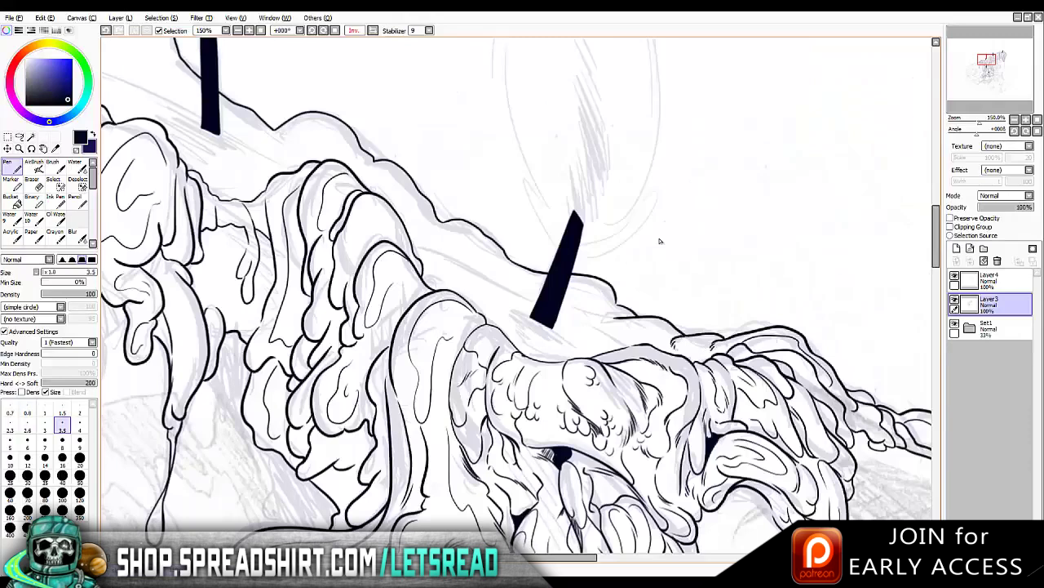
{"action": "key", "text": "h"}
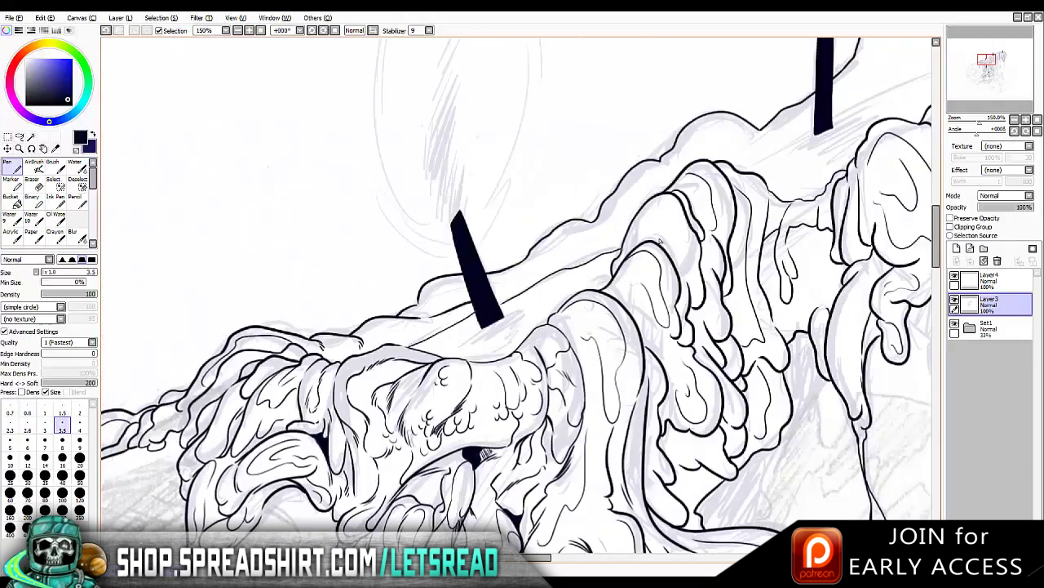
Ink rounded wax lumps with inner contours on the ridge beside the front wick, plus small folds toward the snout
{"action": "key", "text": "ctrl+z"}
{"action": "left_click_drag", "start_coordinate": [561, 233], "coordinate": [558, 258]}
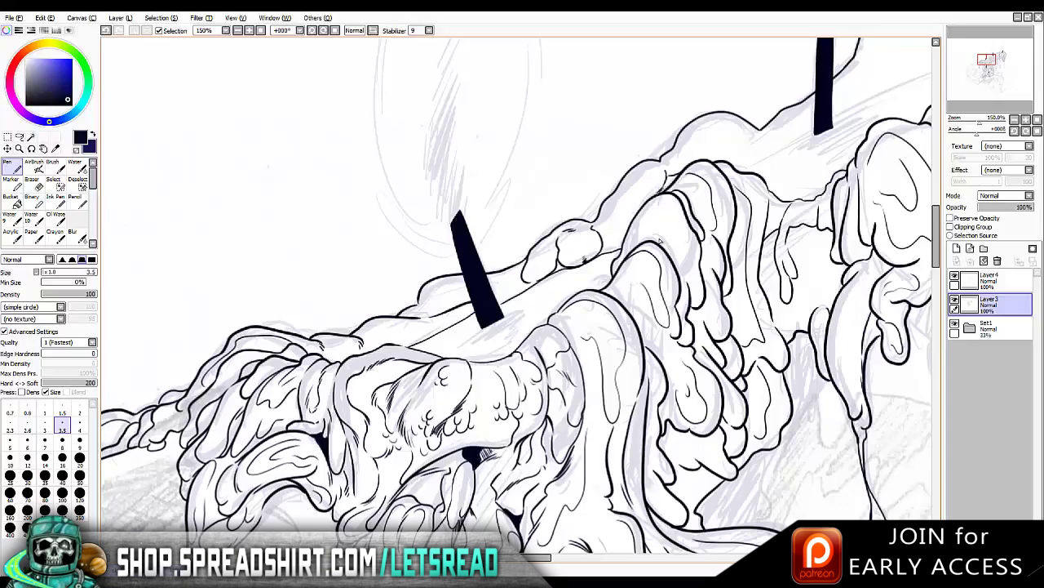
{"action": "left_click_drag", "start_coordinate": [663, 242], "coordinate": [761, 155]}
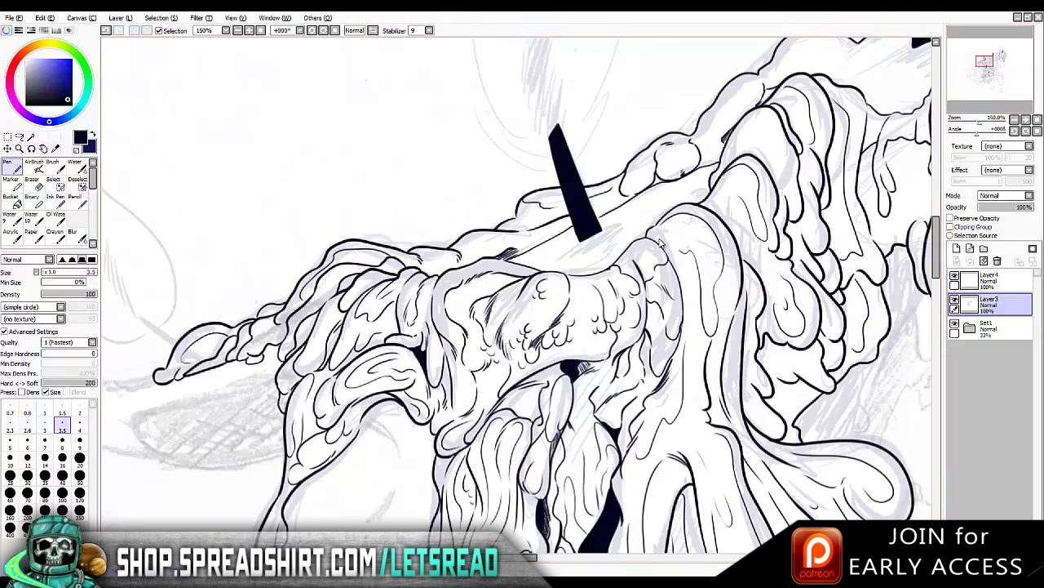
{"action": "scroll", "coordinate": [659, 242], "scroll_direction": "down", "scroll_amount": 1}
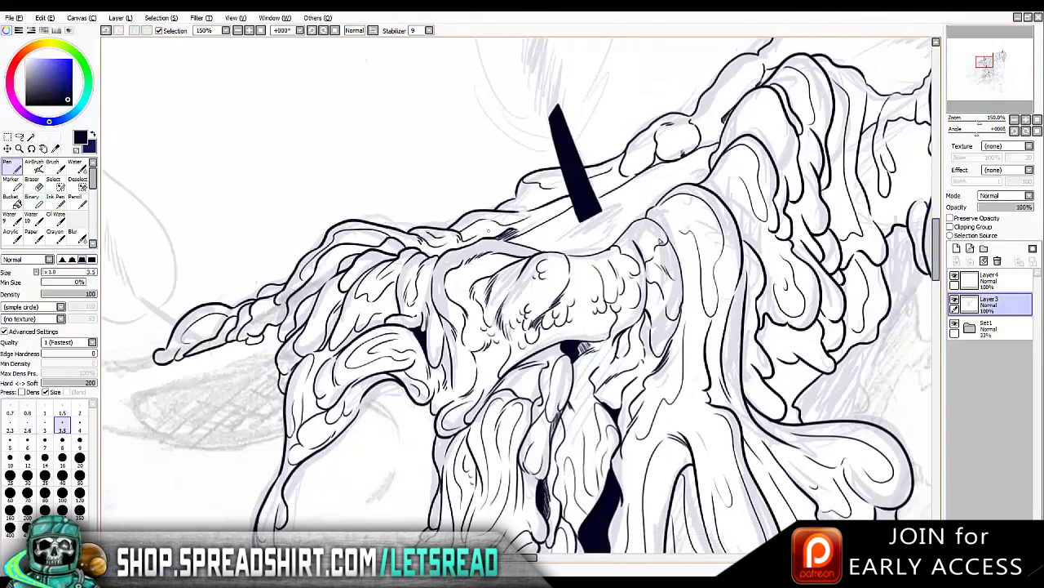
{"action": "left_click_drag", "start_coordinate": [659, 242], "coordinate": [431, 348]}
{"action": "mouse_move", "coordinate": [447, 234]}
{"action": "left_mouse_down"}
{"action": "mouse_move", "coordinate": [451, 244]}
{"action": "mouse_move", "coordinate": [400, 273]}
{"action": "left_mouse_up"}
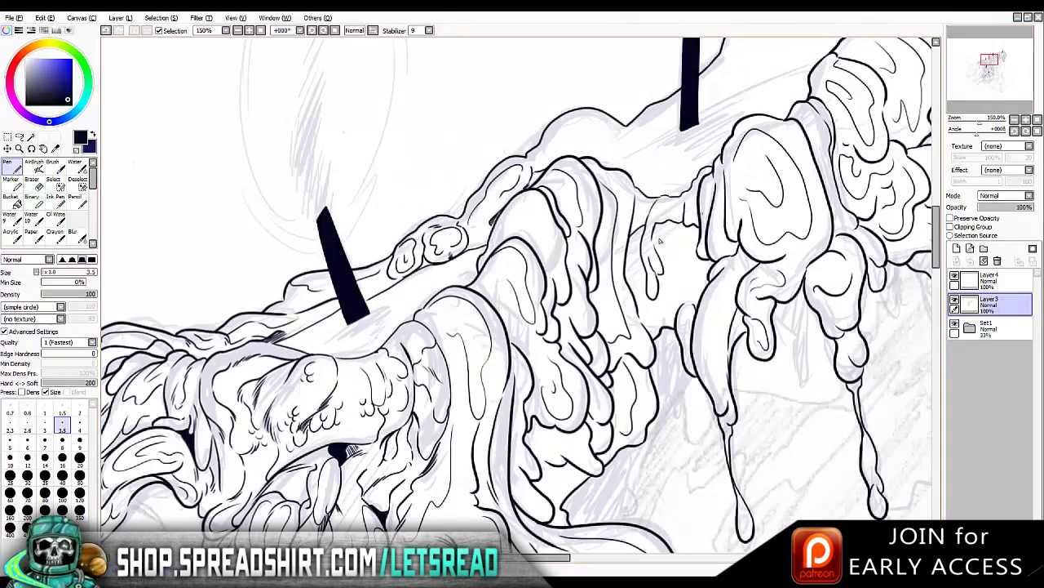
Add wavy inner contours and small folds to the rear wax ridge between the front and middle wicks
{"action": "left_click_drag", "start_coordinate": [659, 241], "coordinate": [454, 292]}
{"action": "left_click_drag", "start_coordinate": [567, 131], "coordinate": [412, 219]}
{"action": "key", "text": "h"}
{"action": "key", "text": "h"}
{"action": "key", "text": "h"}
{"action": "key", "text": "h"}
{"action": "left_click_drag", "start_coordinate": [406, 181], "coordinate": [362, 198]}
{"action": "key", "text": "ctrl+z"}
{"action": "left_click_drag", "start_coordinate": [426, 179], "coordinate": [383, 207]}
{"action": "left_click_drag", "start_coordinate": [511, 141], "coordinate": [587, 115]}
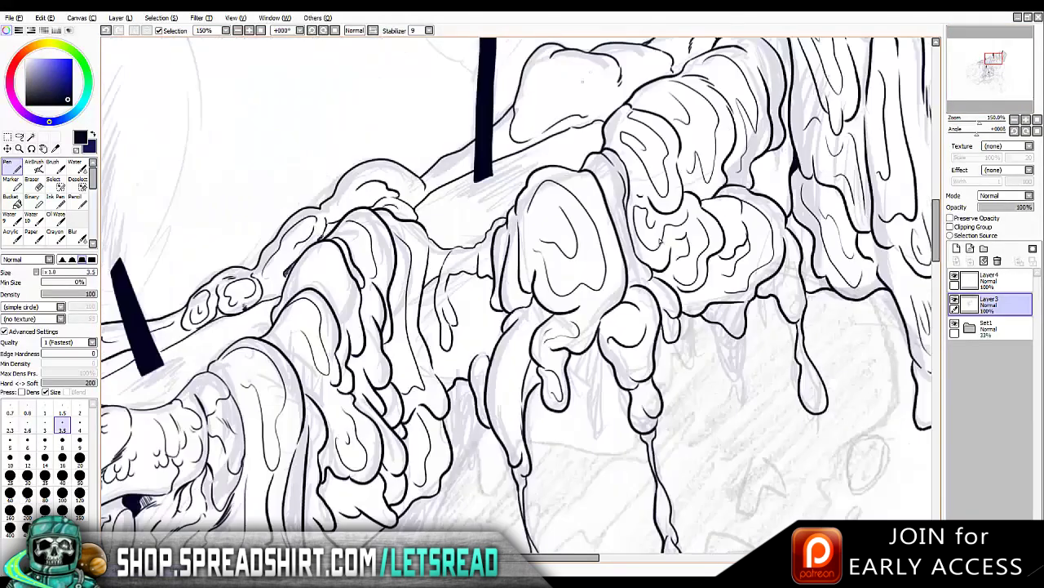
Lower the Set1 sketch folder's opacity to 26% and hatch the recess around the small drip below the middle wick with pen size 2
{"action": "scroll", "coordinate": [661, 237], "scroll_direction": "down", "scroll_amount": 5}
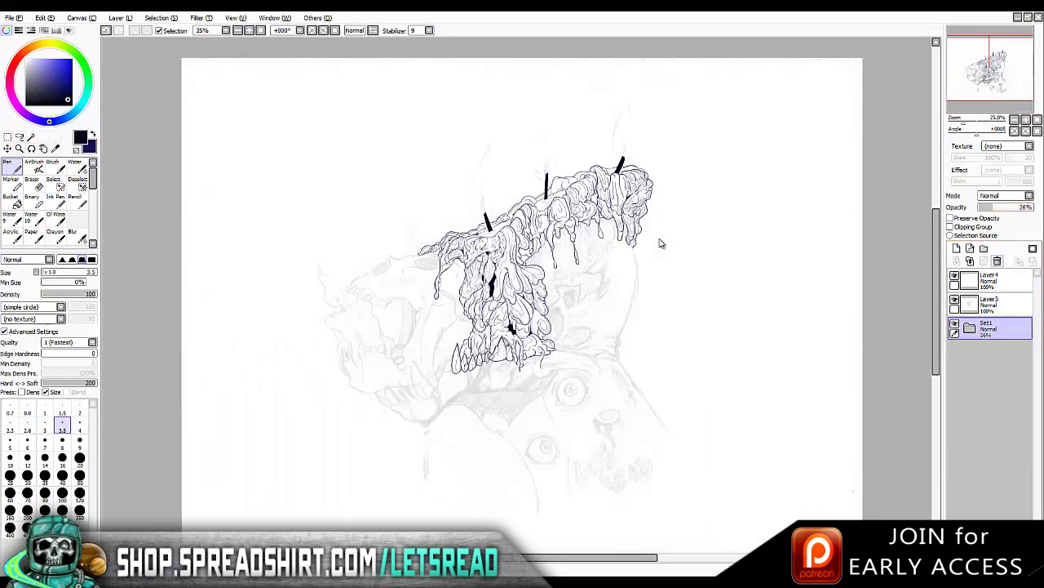
{"action": "scroll", "coordinate": [661, 243], "scroll_direction": "up", "scroll_amount": 5}
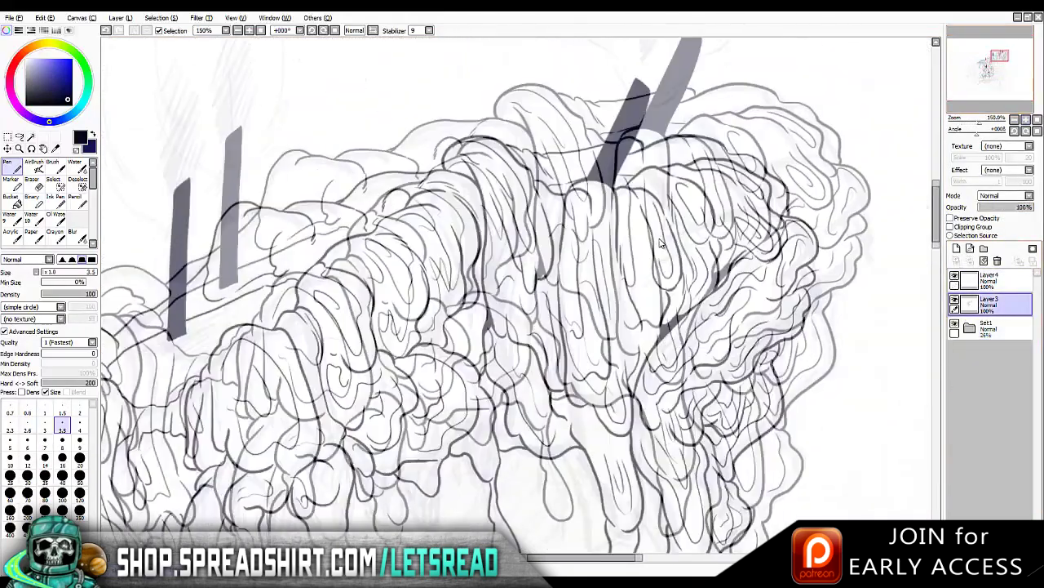
{"action": "key", "text": "bracketleft"}
{"action": "key", "text": "bracketleft"}
{"action": "key", "text": "bracketleft"}
{"action": "key", "text": "bracketleft"}
{"action": "left_click_drag", "start_coordinate": [312, 308], "coordinate": [295, 341]}
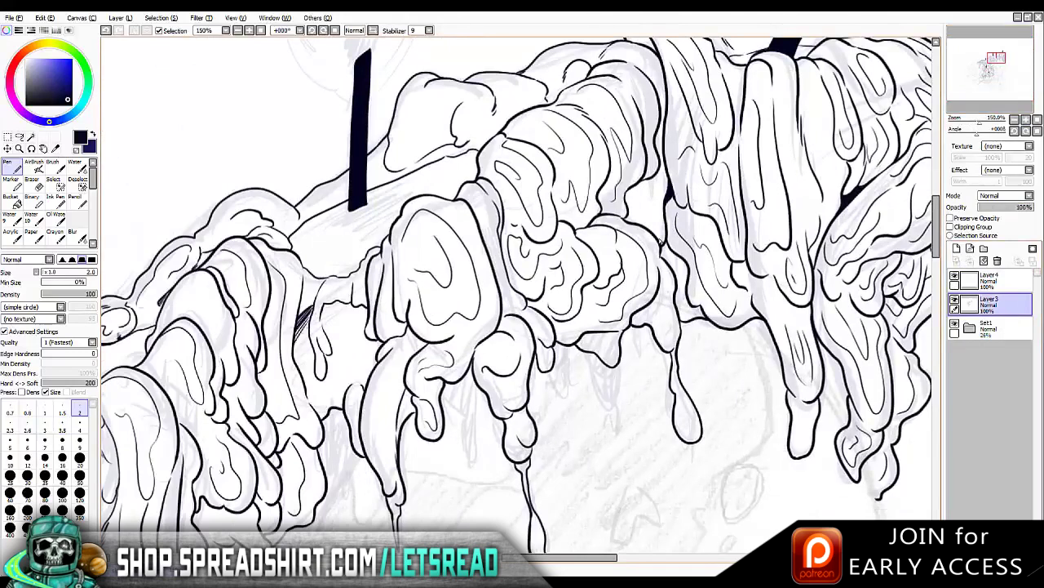
{"action": "key", "text": "ctrl+z"}
{"action": "left_click_drag", "start_coordinate": [340, 304], "coordinate": [323, 325]}
{"action": "left_click_drag", "start_coordinate": [342, 309], "coordinate": [328, 332]}
Hatch short contact shadows at the bases of the middle and front wicks
{"action": "left_click_drag", "start_coordinate": [397, 191], "coordinate": [339, 225]}
{"action": "left_click_drag", "start_coordinate": [387, 204], "coordinate": [344, 228]}
{"action": "key", "text": "Delete"}
{"action": "key", "text": "Delete"}
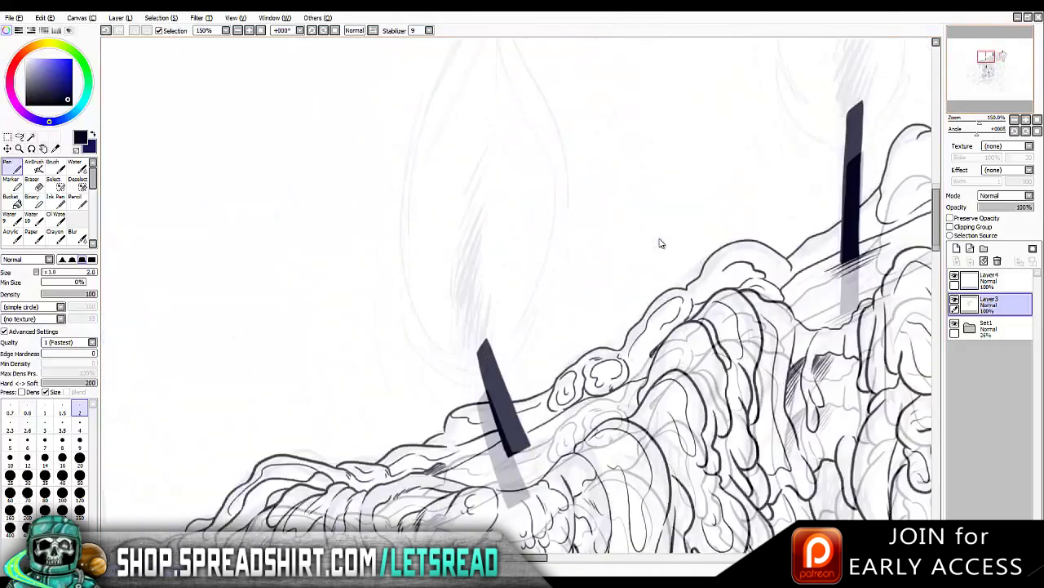
{"action": "key", "text": "Delete"}
{"action": "key", "text": "Right"}
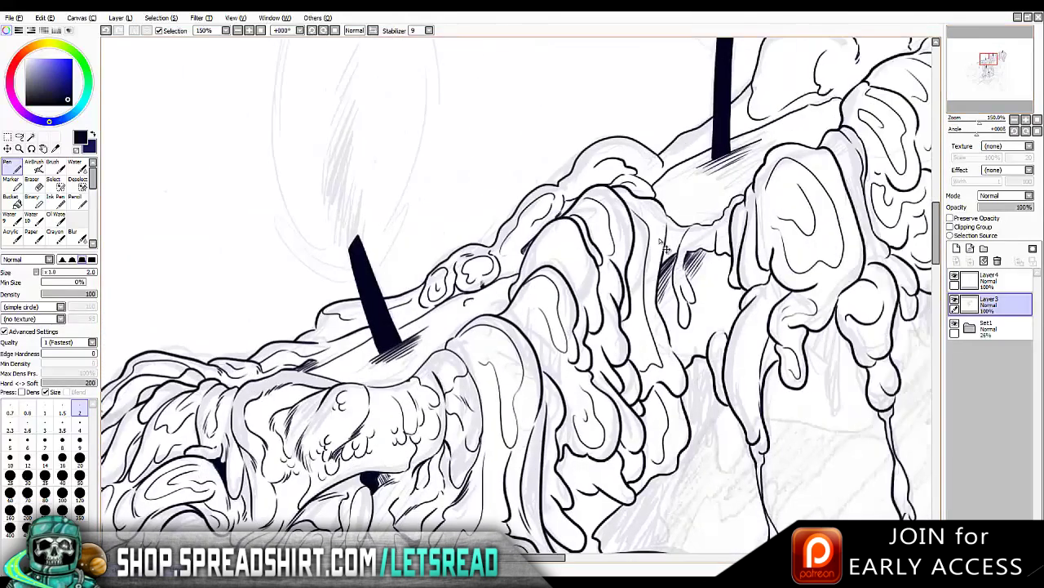
{"action": "key", "text": "Right"}
{"action": "key", "text": "Right"}
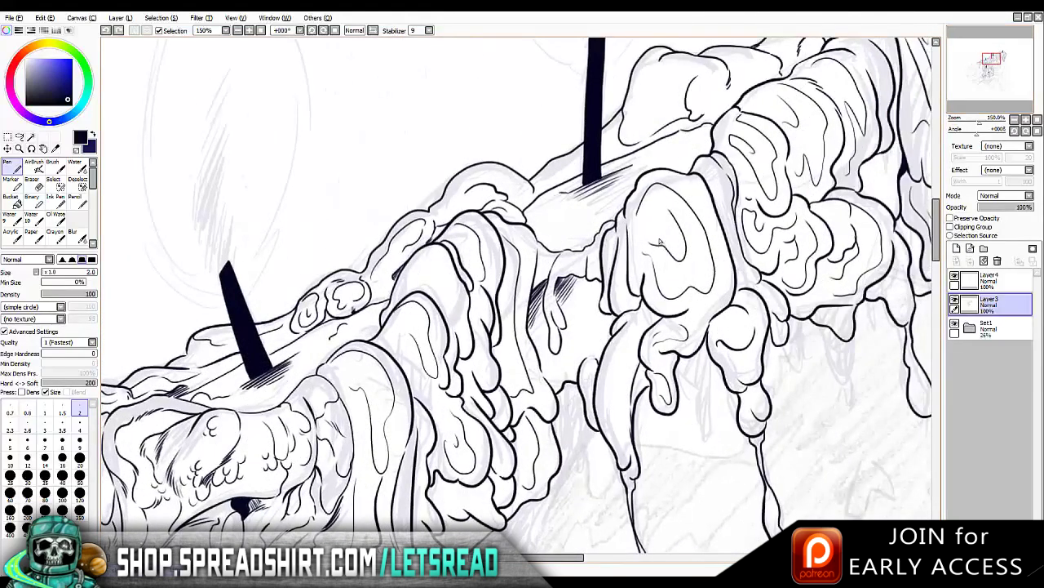
Hatch the recessed gap between the rounded wax folds in front of the rightmost wick
{"action": "scroll", "coordinate": [661, 243], "scroll_direction": "down", "scroll_amount": 4}
{"action": "scroll", "coordinate": [661, 242], "scroll_direction": "up", "scroll_amount": 2}
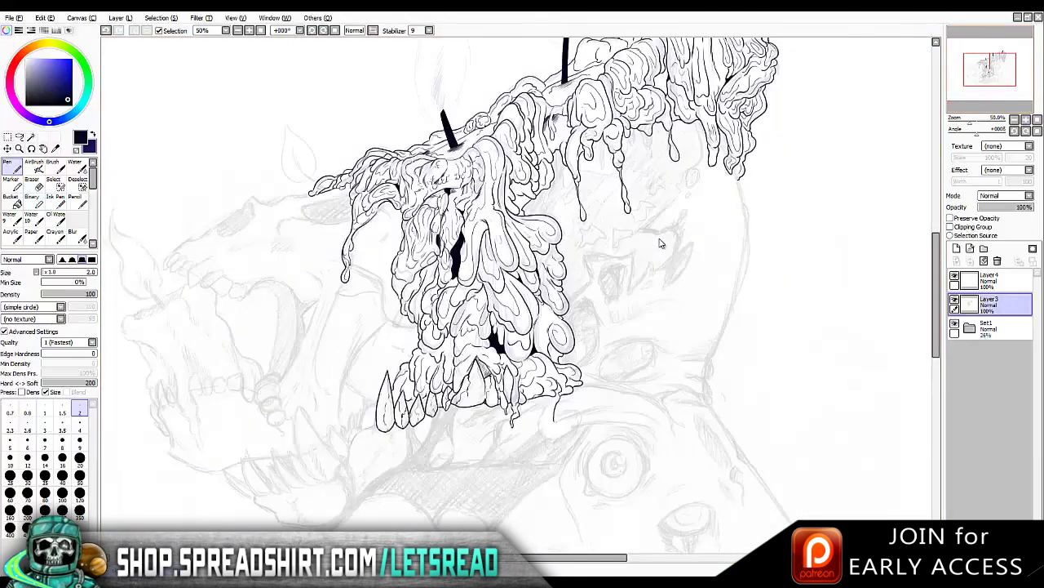
{"action": "scroll", "coordinate": [661, 242], "scroll_direction": "up", "scroll_amount": 3}
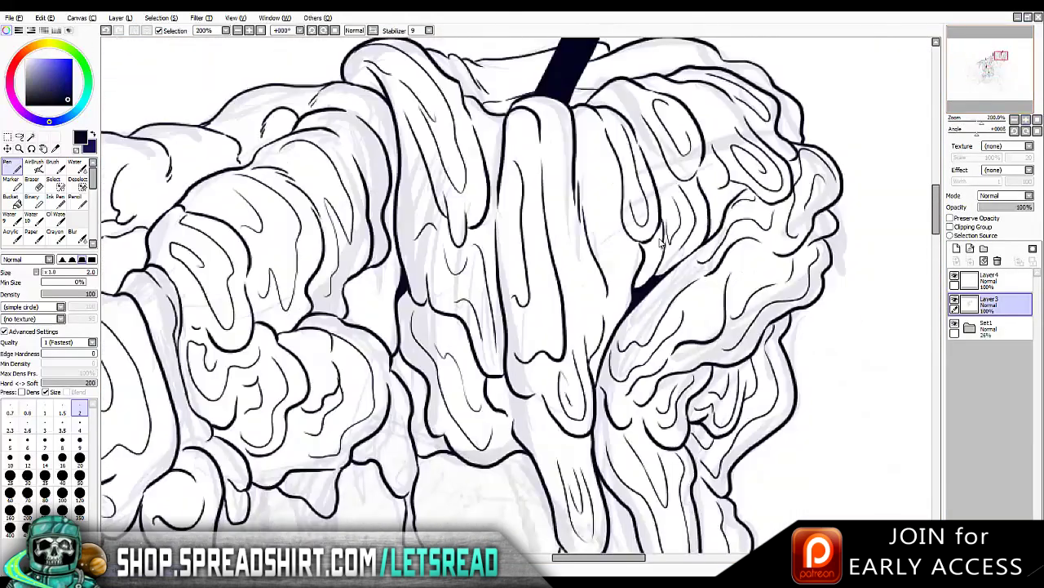
{"action": "mouse_move", "coordinate": [367, 271]}
{"action": "left_mouse_down"}
{"action": "mouse_move", "coordinate": [346, 298]}
{"action": "mouse_move", "coordinate": [351, 321]}
{"action": "left_mouse_up"}
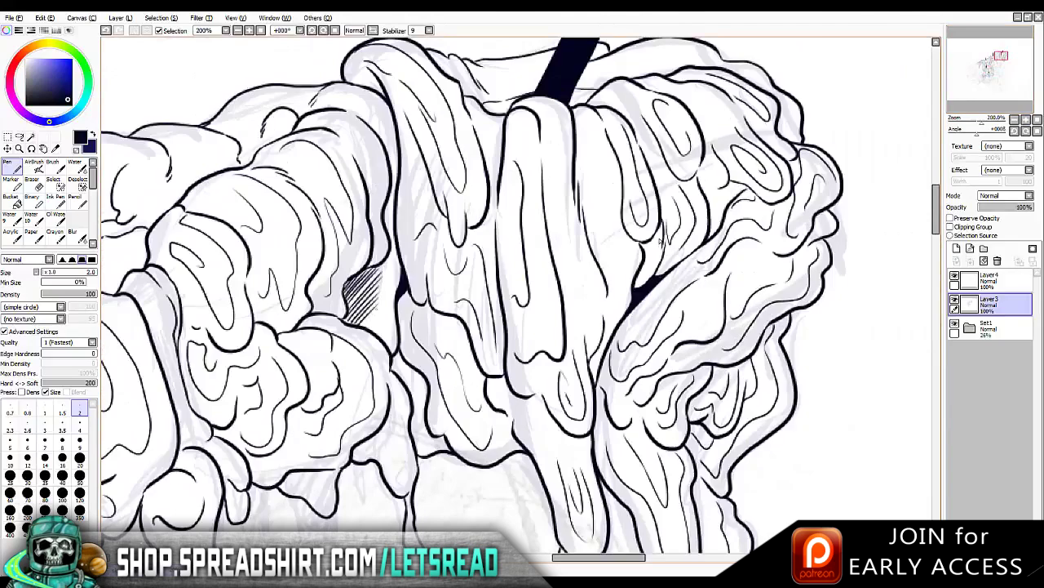
{"action": "scroll", "coordinate": [661, 242], "scroll_direction": "down", "scroll_amount": 5}
{"action": "scroll", "coordinate": [661, 242], "scroll_direction": "up", "scroll_amount": 3}
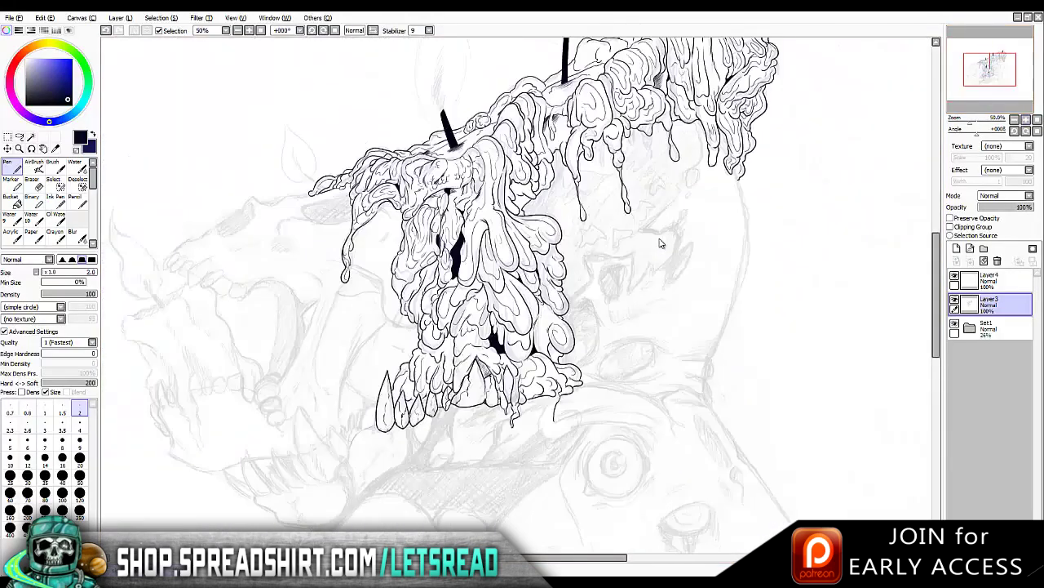
Set the pen size to 2.6 and outline the small background drips and rear wax edges beneath the head's hanging folds
{"action": "scroll", "coordinate": [661, 242], "scroll_direction": "up", "scroll_amount": 2}
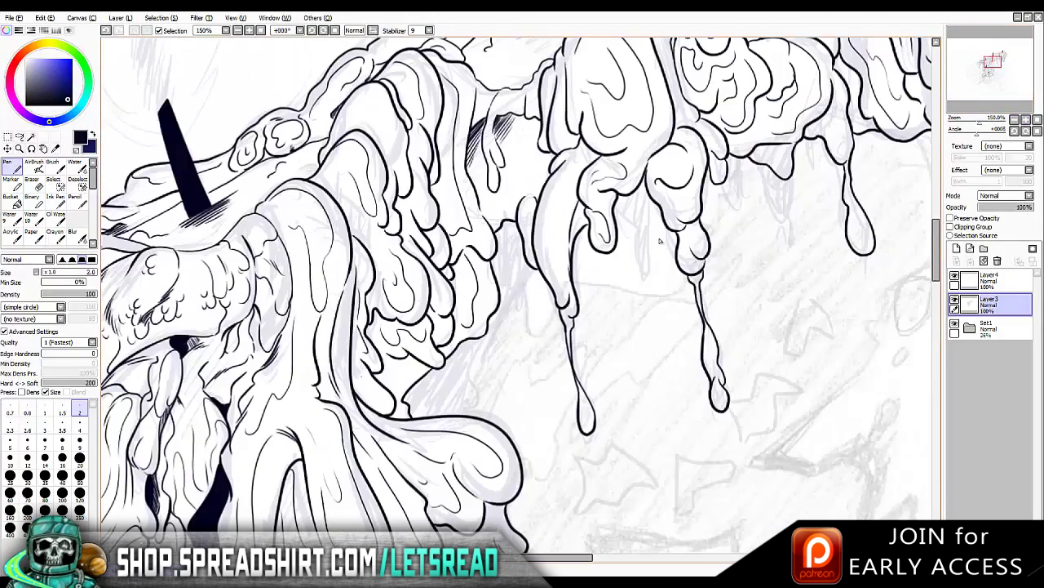
{"action": "scroll", "coordinate": [661, 243], "scroll_direction": "left", "scroll_amount": 5}
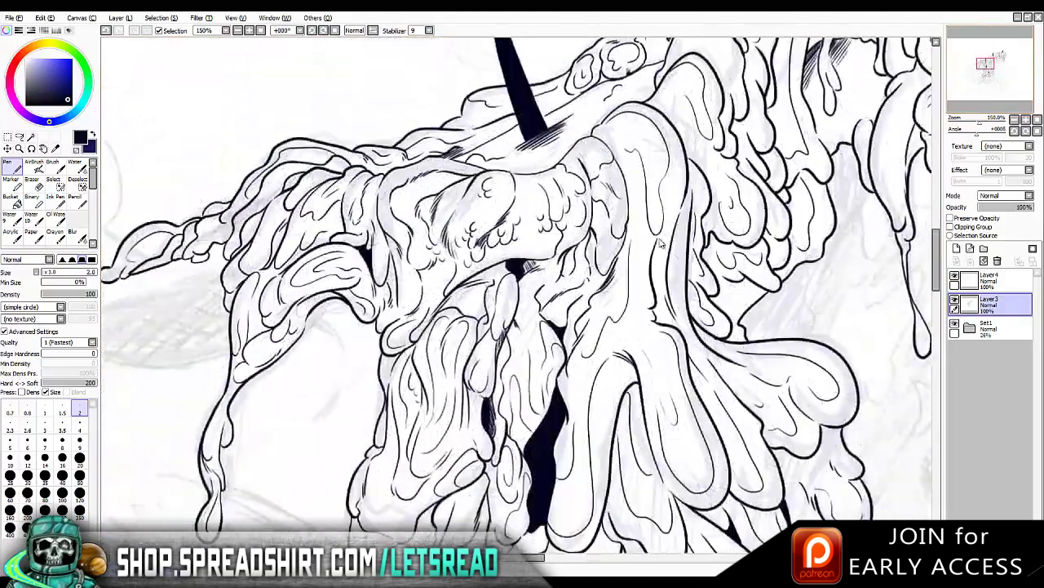
{"action": "scroll", "coordinate": [661, 243], "scroll_direction": "right", "scroll_amount": 5}
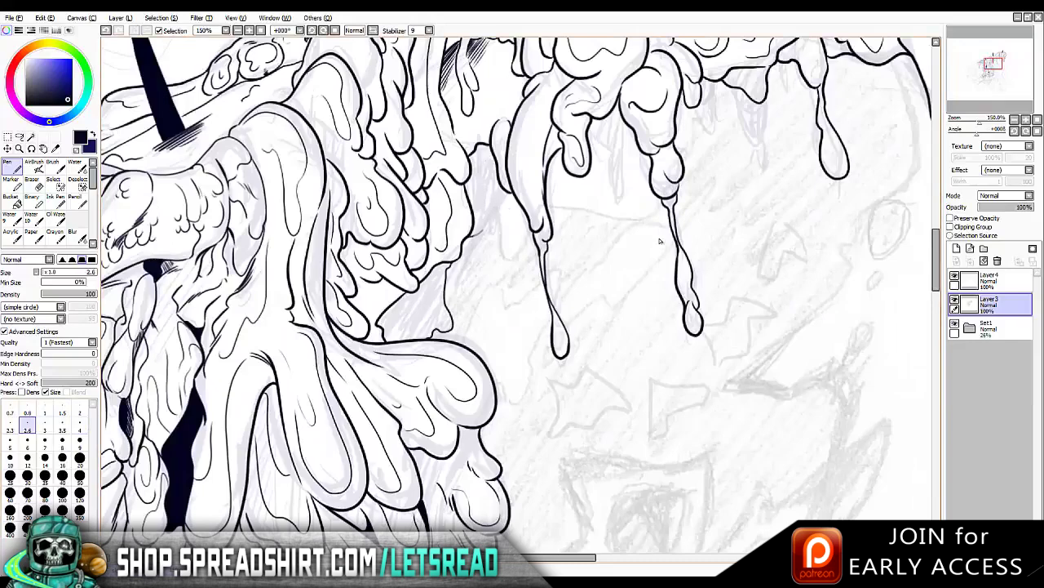
{"action": "scroll", "coordinate": [661, 240], "scroll_direction": "right", "scroll_amount": 5}
{"action": "left_click_drag", "start_coordinate": [326, 256], "coordinate": [339, 256]}
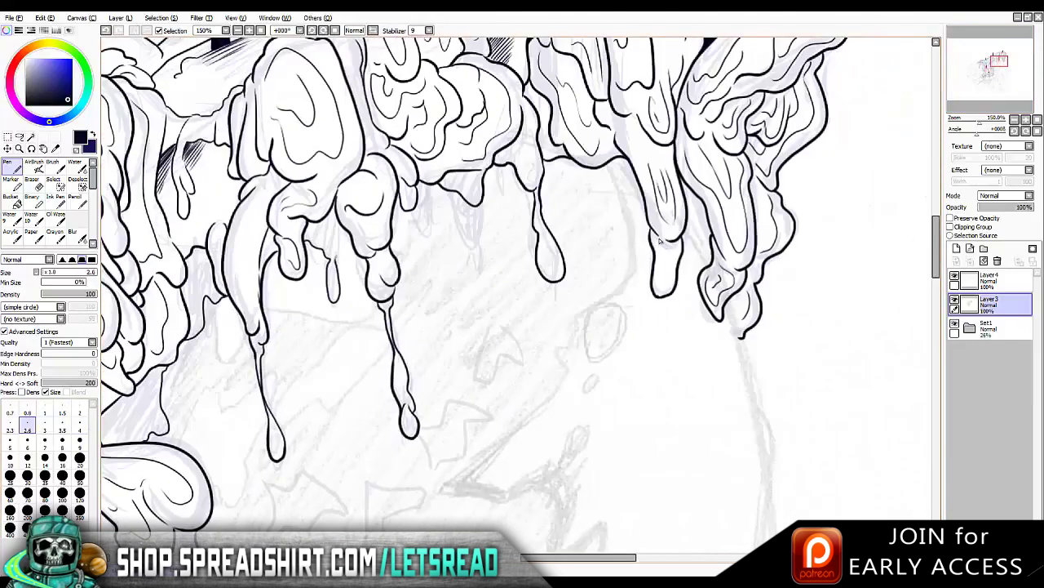
{"action": "mouse_move", "coordinate": [418, 199]}
{"action": "left_mouse_down"}
{"action": "mouse_move", "coordinate": [430, 186]}
{"action": "mouse_move", "coordinate": [473, 274]}
{"action": "mouse_move", "coordinate": [481, 204]}
{"action": "left_mouse_up"}
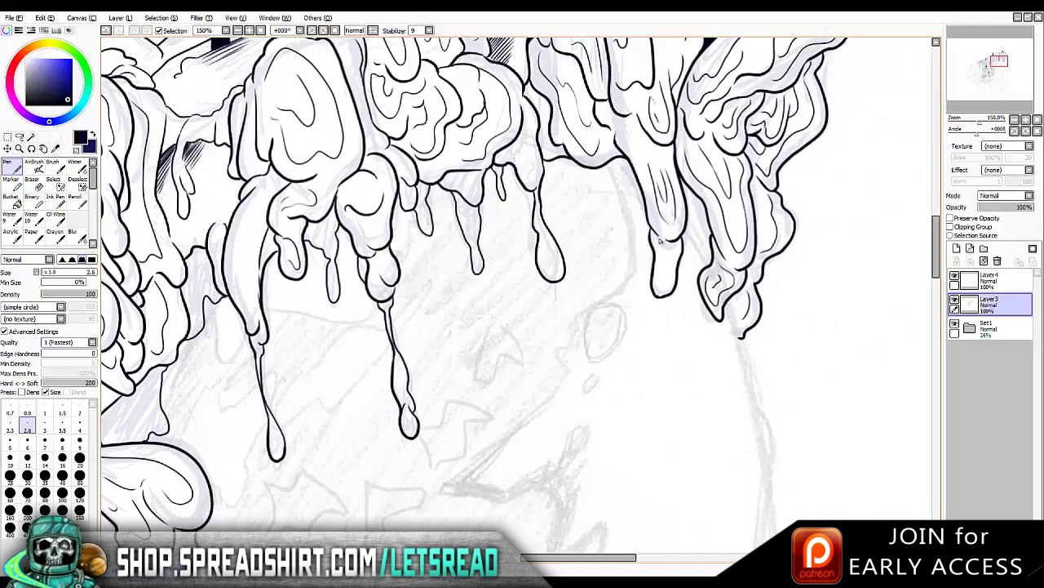
{"action": "scroll", "coordinate": [661, 241], "scroll_direction": "right", "scroll_amount": 3}
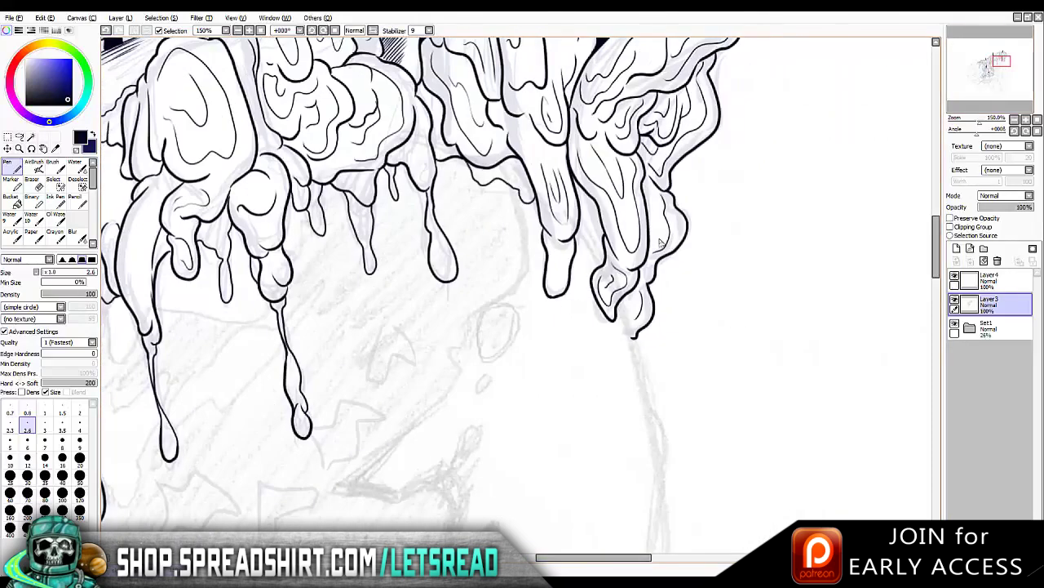
Bucket-fill the background drips and gaps beneath the hanging wax folds solid dark
{"action": "scroll", "coordinate": [661, 241], "scroll_direction": "left", "scroll_amount": 8}
{"action": "key", "text": "b"}
{"action": "left_click", "coordinate": [308, 379]}
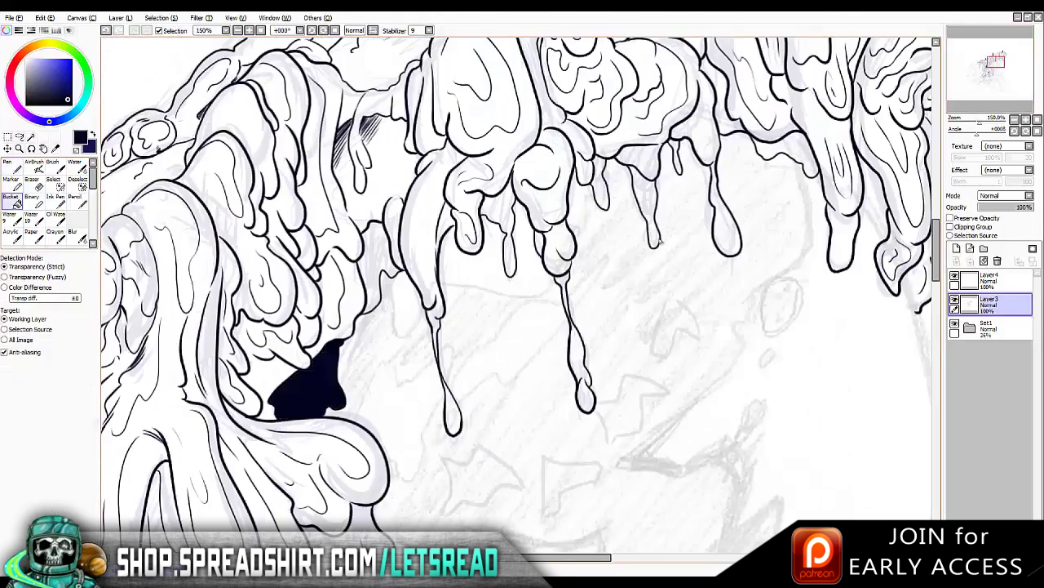
{"action": "left_click", "coordinate": [377, 261]}
{"action": "left_click", "coordinate": [500, 228]}
{"action": "left_click", "coordinate": [599, 184]}
{"action": "key", "text": "n"}
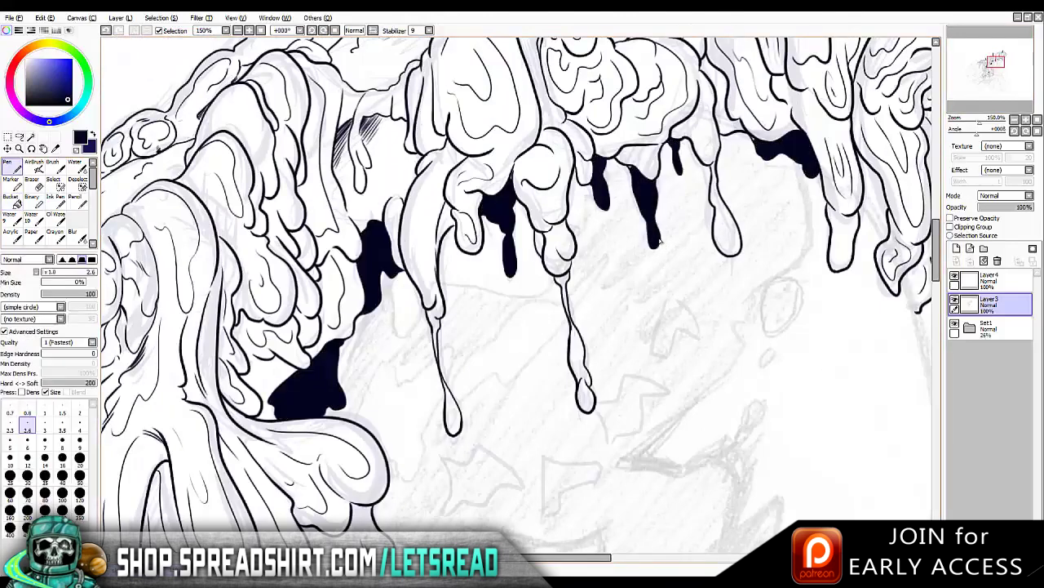
Lengthen a dark background drip, hatch beside the large dark gap, and add inner contours to the hanging drips
{"action": "scroll", "coordinate": [661, 243], "scroll_direction": "down", "scroll_amount": 2}
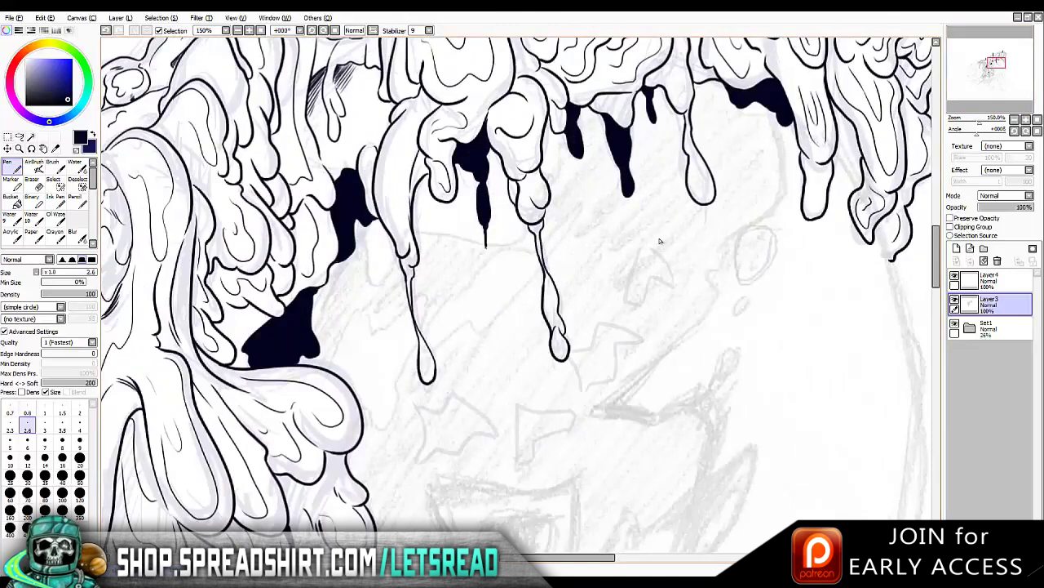
{"action": "scroll", "coordinate": [661, 243], "scroll_direction": "down", "scroll_amount": 5}
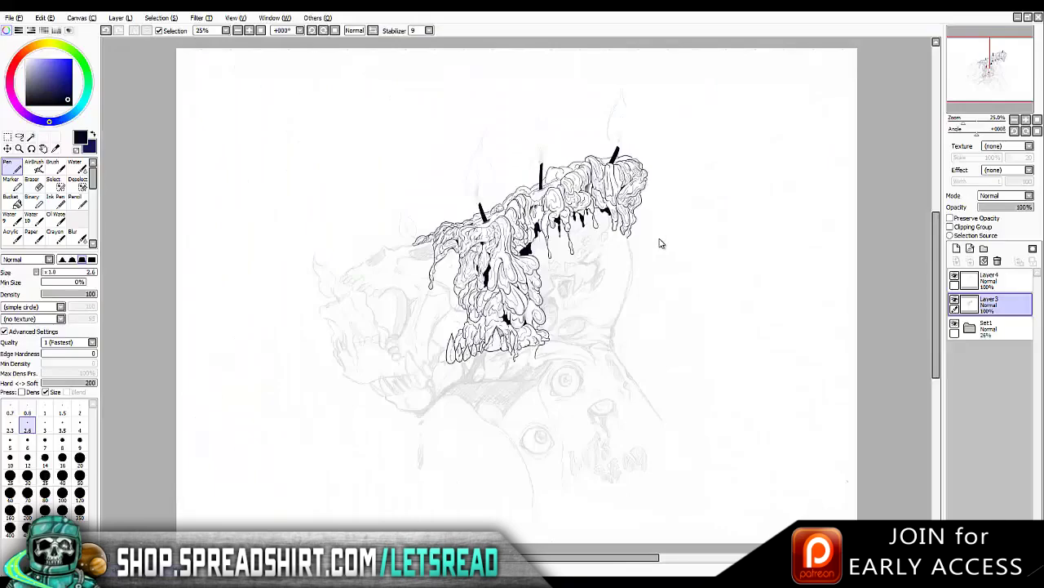
{"action": "scroll", "coordinate": [661, 242], "scroll_direction": "up", "scroll_amount": 5}
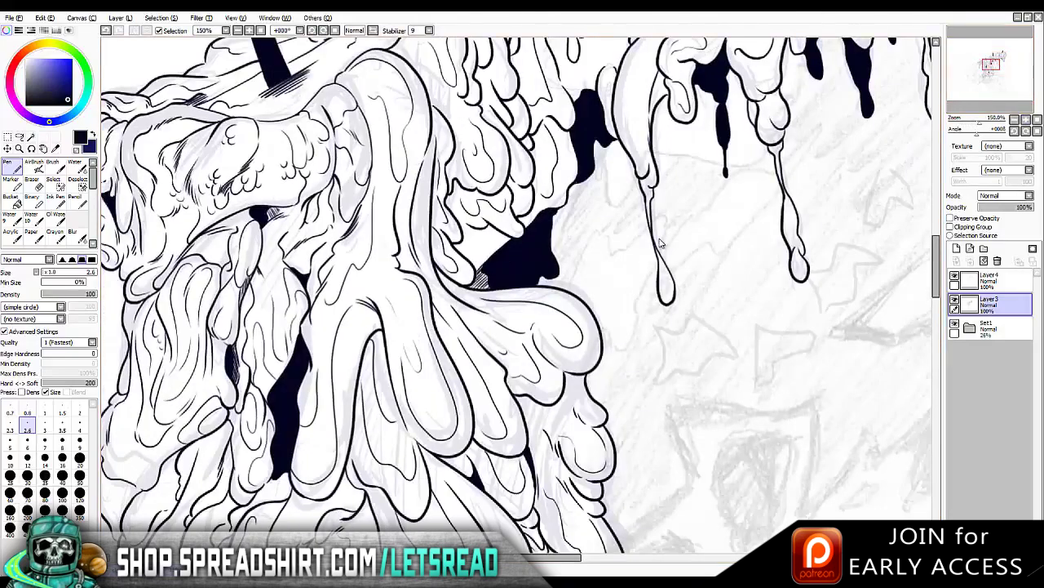
{"action": "scroll", "coordinate": [661, 242], "scroll_direction": "down", "scroll_amount": 3}
{"action": "scroll", "coordinate": [661, 243], "scroll_direction": "up", "scroll_amount": 3}
{"action": "left_click_drag", "start_coordinate": [490, 204], "coordinate": [512, 314]}
{"action": "scroll", "coordinate": [661, 242], "scroll_direction": "right", "scroll_amount": 3}
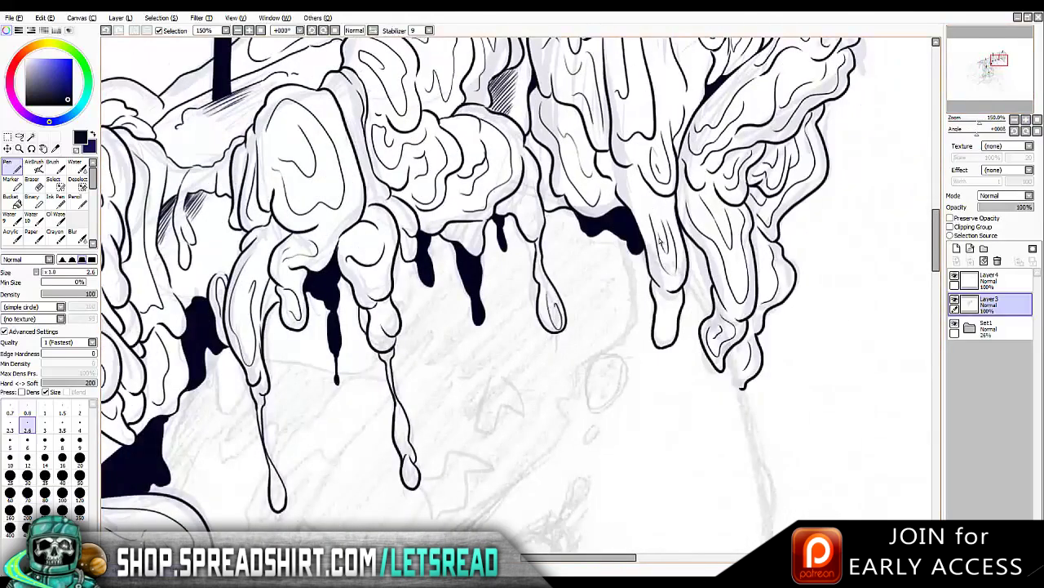
{"action": "scroll", "coordinate": [661, 242], "scroll_direction": "down", "scroll_amount": 4}
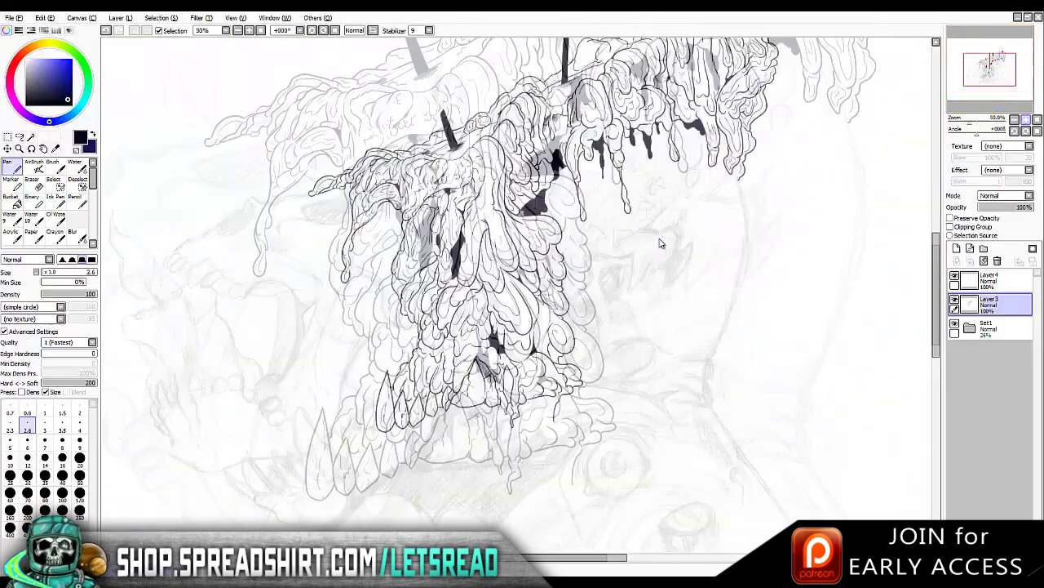
Ink a thick, straight dark wick rising from the wax tip into the outermost sketched candle flame
{"action": "scroll", "coordinate": [661, 242], "scroll_direction": "up", "scroll_amount": 5}
{"action": "key", "text": "h"}
{"action": "key", "text": "Escape"}
{"action": "mouse_move", "coordinate": [423, 426]}
{"action": "left_mouse_down"}
{"action": "mouse_move", "coordinate": [555, 336]}
{"action": "mouse_move", "coordinate": [422, 426]}
{"action": "mouse_move", "coordinate": [548, 344]}
{"action": "left_mouse_up"}
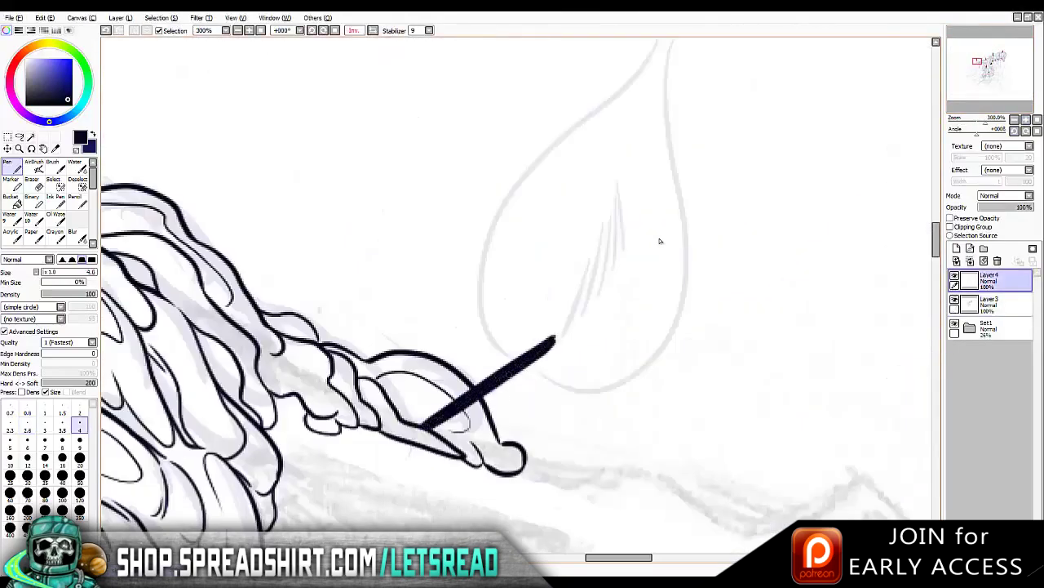
Set the eraser size to 20 and trim the edges of the middle and rightmost wicks
{"action": "scroll", "coordinate": [661, 242], "scroll_direction": "down", "scroll_amount": 4}
{"action": "key", "text": "h"}
{"action": "scroll", "coordinate": [661, 242], "scroll_direction": "up", "scroll_amount": 3}
{"action": "key", "text": "e"}
{"action": "key", "text": "bracketright"}
{"action": "key", "text": "bracketright"}
{"action": "key", "text": "bracketright"}
{"action": "key", "text": "bracketright"}
{"action": "key", "text": "bracketright"}
{"action": "left_click_drag", "start_coordinate": [661, 242], "coordinate": [400, 234]}
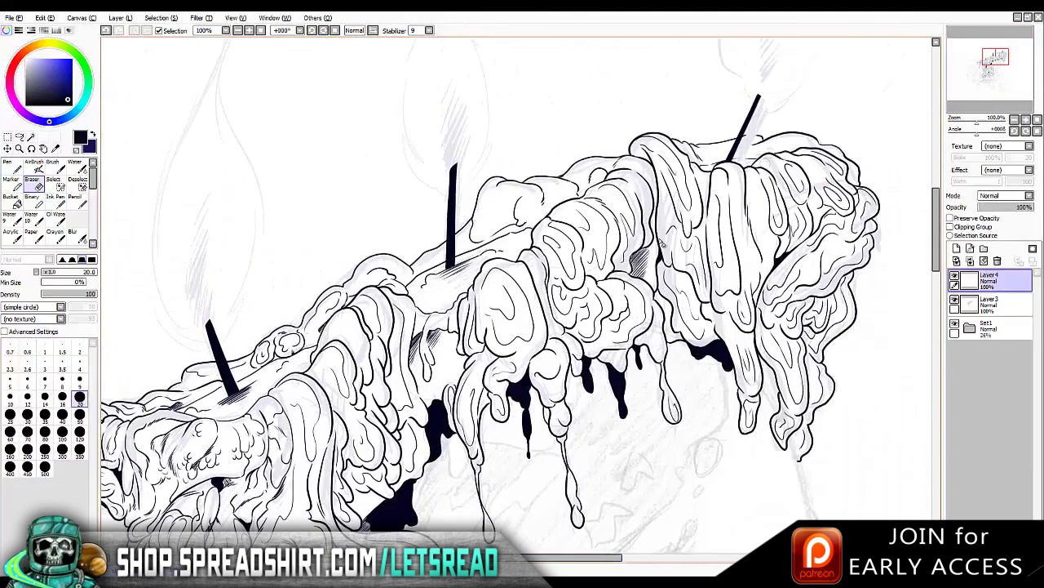
{"action": "left_click_drag", "start_coordinate": [458, 162], "coordinate": [457, 266]}
{"action": "left_click_drag", "start_coordinate": [758, 96], "coordinate": [739, 163]}
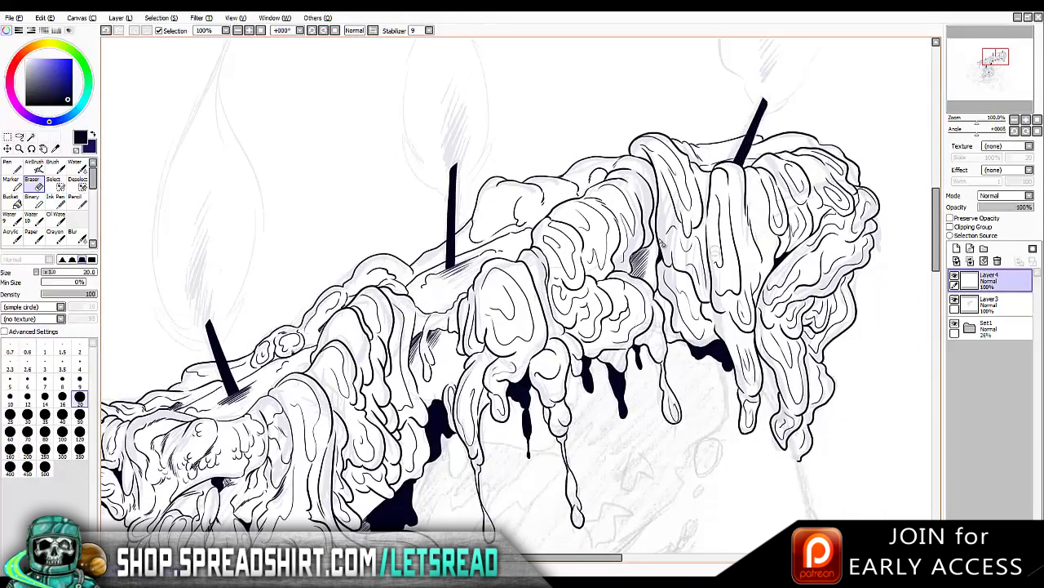
{"action": "scroll", "coordinate": [660, 243], "scroll_direction": "up", "scroll_amount": 3}
{"action": "key", "text": "Delete"}
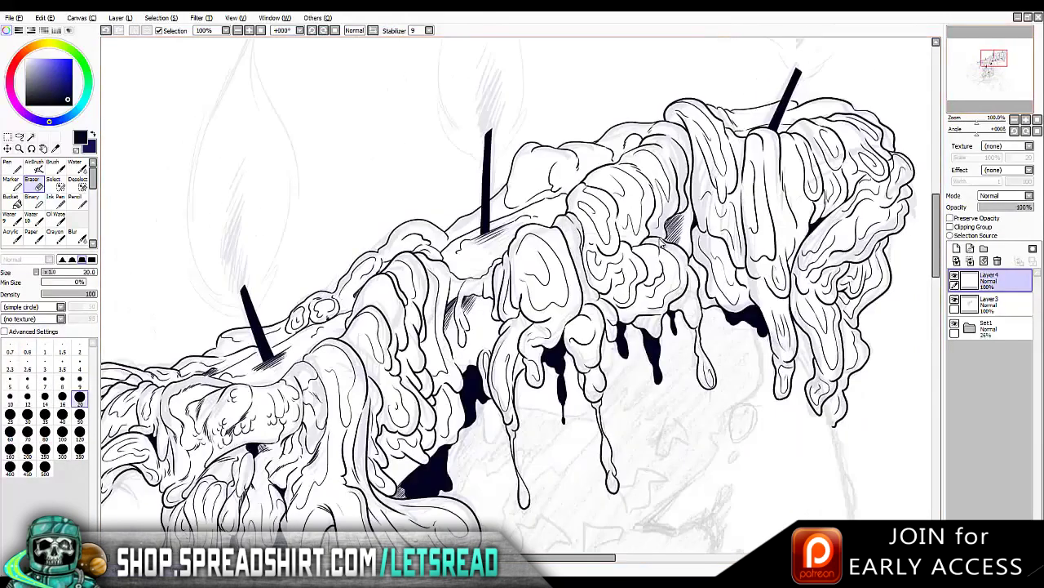
{"action": "key", "text": "Delete"}
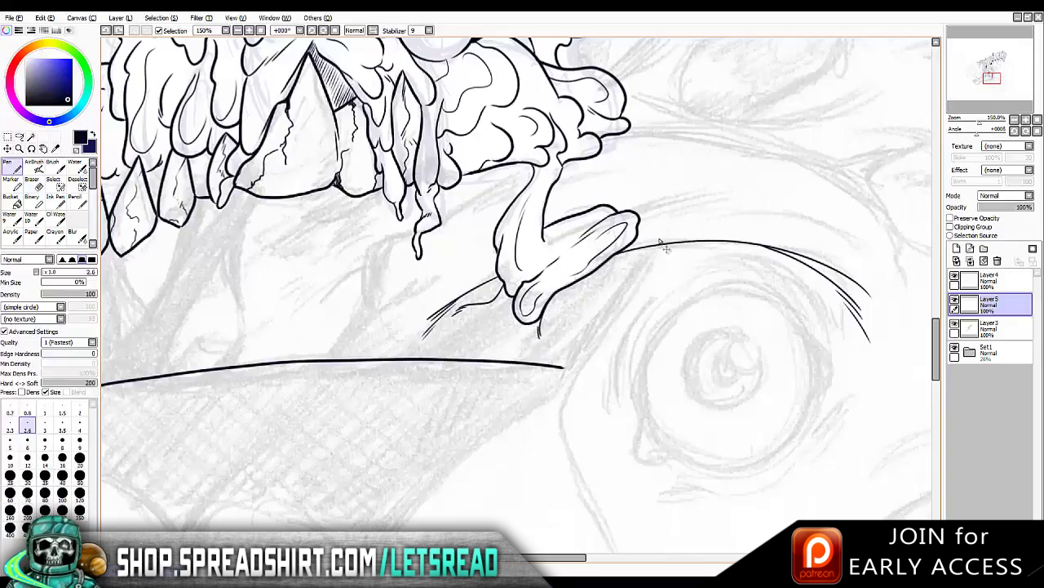
Set the pen size to 2 and hatch the shadow fanning out beneath the lower tip of the forked wax drip
{"action": "key", "text": "h"}
{"action": "key", "text": "h"}
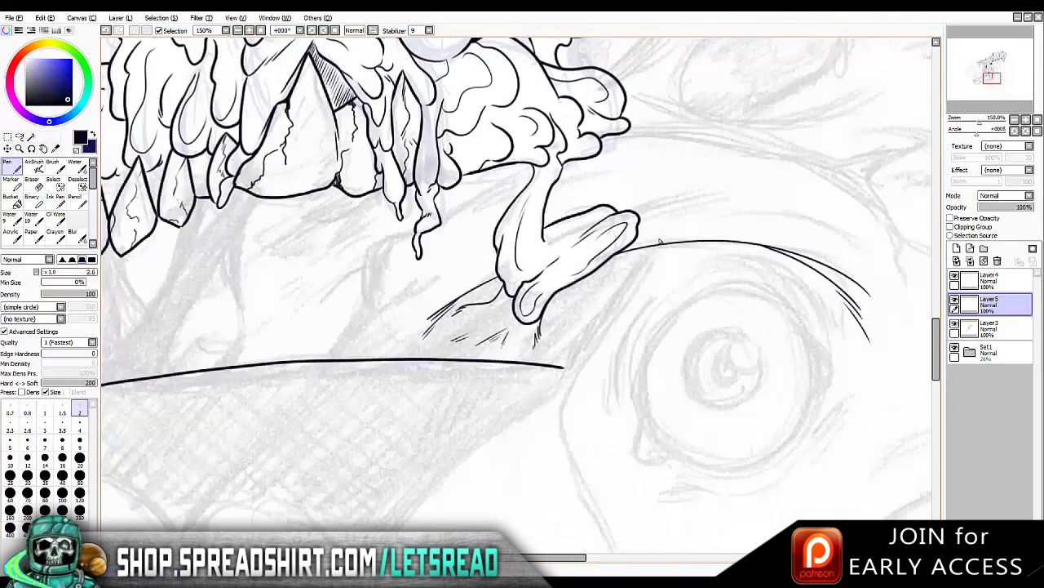
{"action": "key", "text": "h"}
{"action": "key", "text": "h"}
{"action": "left_click_drag", "start_coordinate": [504, 317], "coordinate": [467, 331]}
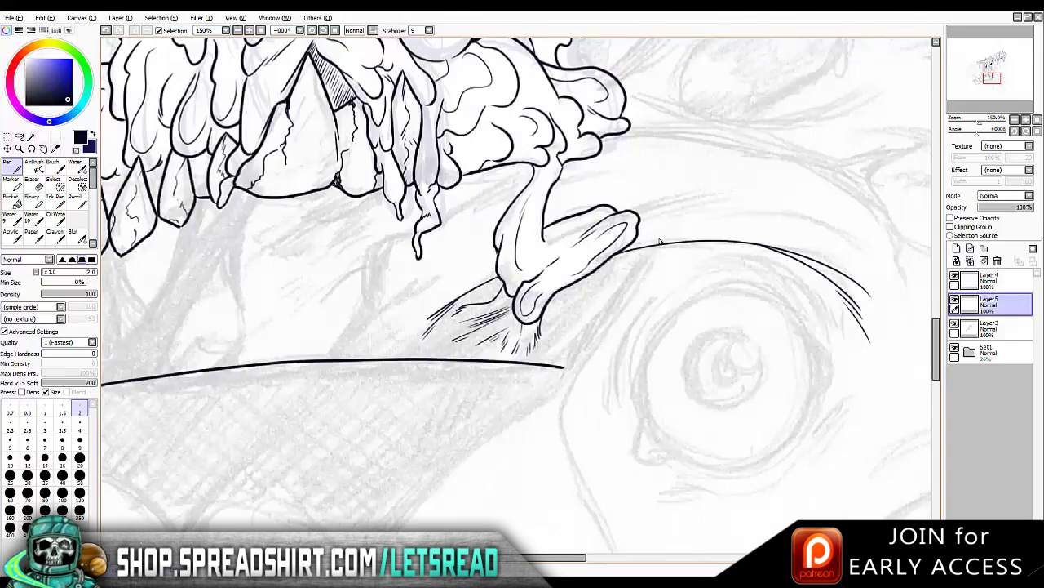
Set the pen size to 2.6 and ink the upper skin fold arching over the eye from the forked drip
{"action": "left_click", "coordinate": [27, 430]}
{"action": "left_click_drag", "start_coordinate": [630, 210], "coordinate": [728, 194]}
{"action": "key", "text": "h"}
{"action": "key", "text": "ctrl+z"}
{"action": "mouse_move", "coordinate": [425, 220]}
{"action": "left_mouse_down"}
{"action": "mouse_move", "coordinate": [586, 204]}
{"action": "mouse_move", "coordinate": [570, 199]}
{"action": "left_mouse_up"}
{"action": "left_click_drag", "start_coordinate": [461, 207], "coordinate": [371, 259]}
{"action": "key", "text": "h"}
{"action": "key", "text": "h"}
{"action": "left_click_drag", "start_coordinate": [422, 219], "coordinate": [331, 285]}
{"action": "key", "text": "h"}
{"action": "scroll", "coordinate": [659, 241], "scroll_direction": "left", "scroll_amount": 3}
{"action": "key", "text": "h"}
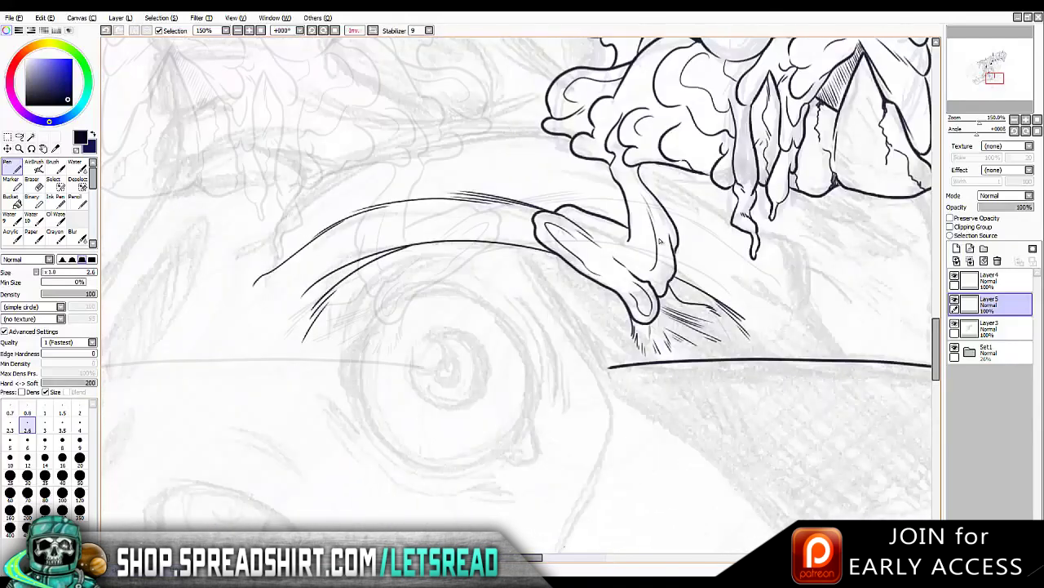
Extend the outer ends of the folds above the eye with tapering lines and add an inner contour along the upper fold
{"action": "key", "text": "h"}
{"action": "left_click_drag", "start_coordinate": [785, 294], "coordinate": [834, 290]}
{"action": "key", "text": "h"}
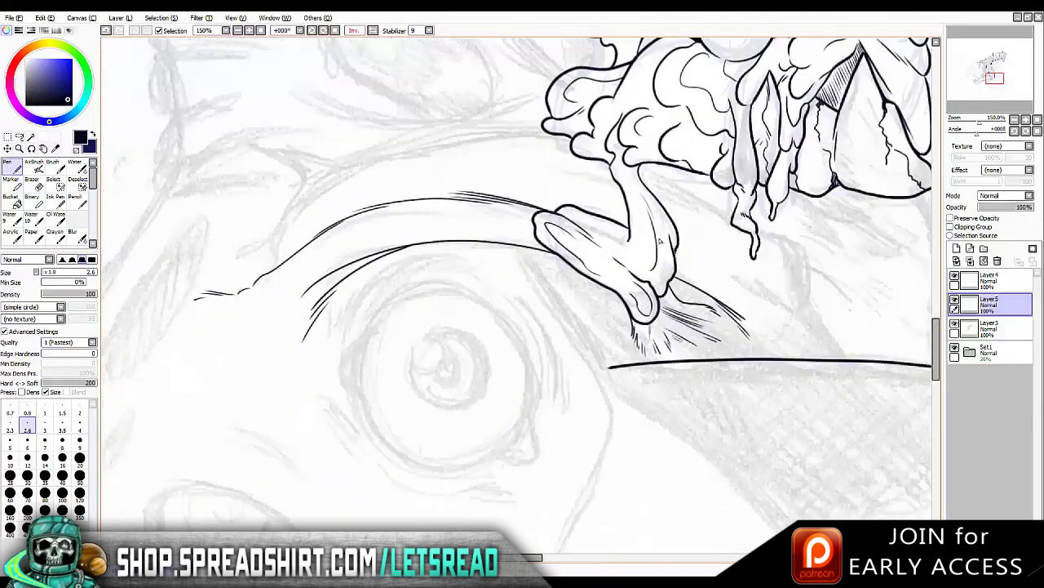
{"action": "left_click_drag", "start_coordinate": [282, 310], "coordinate": [238, 349]}
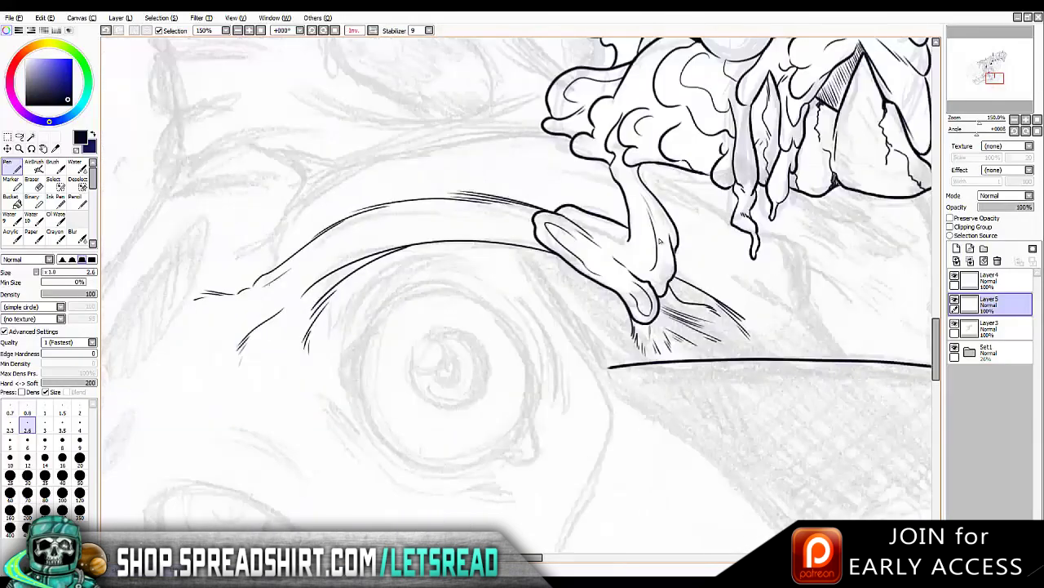
{"action": "left_click_drag", "start_coordinate": [300, 262], "coordinate": [426, 209]}
{"action": "left_click_drag", "start_coordinate": [390, 222], "coordinate": [458, 206]}
{"action": "key", "text": "ctrl+z"}
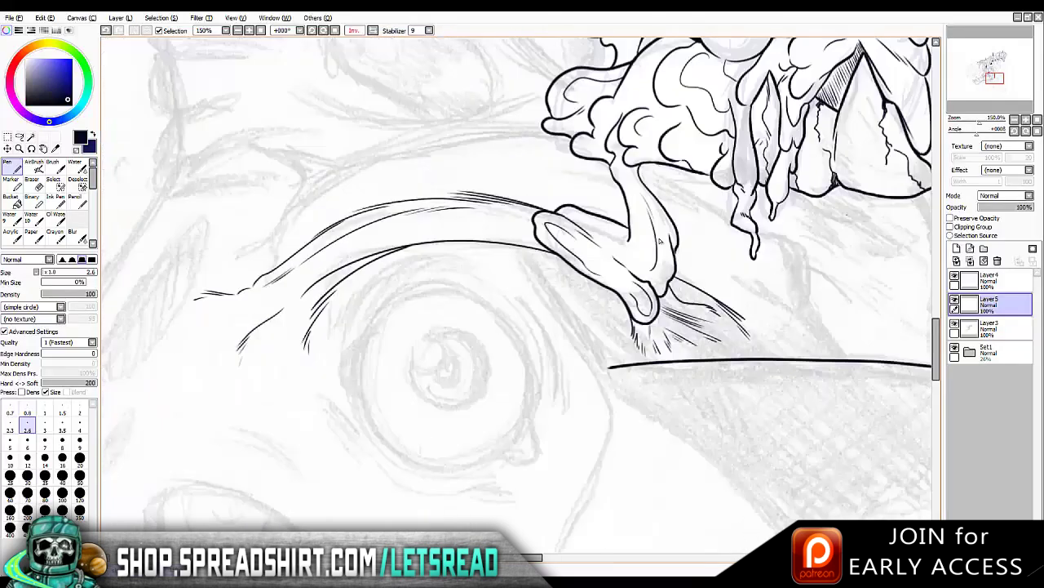
Ink the outermost arching fold above the eye, from its outer end back to the wax mass, with inner contour lines
{"action": "scroll", "coordinate": [660, 240], "scroll_direction": "up", "scroll_amount": 2}
{"action": "scroll", "coordinate": [660, 240], "scroll_direction": "left", "scroll_amount": 3}
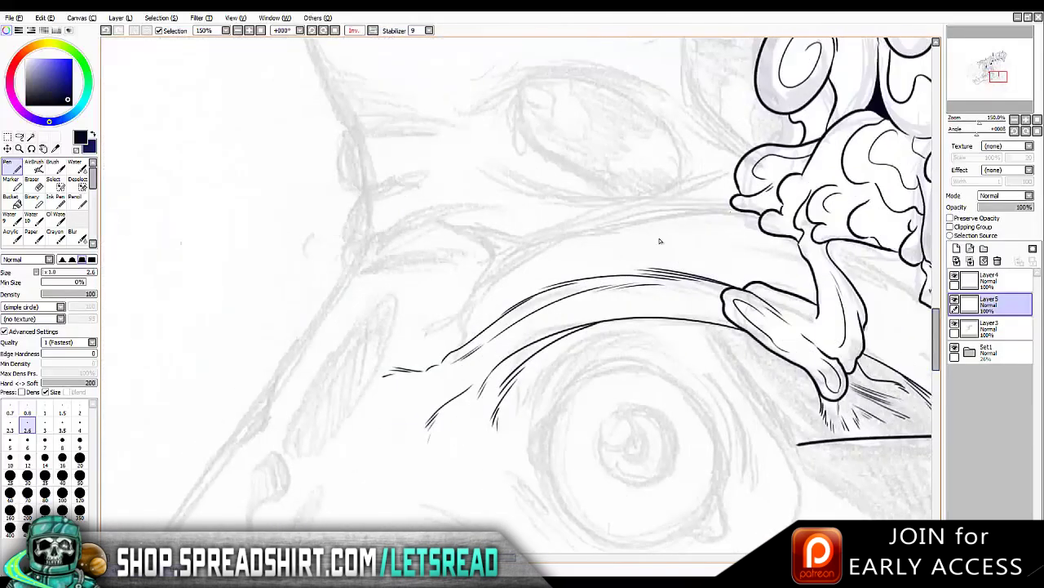
{"action": "mouse_move", "coordinate": [592, 229]}
{"action": "left_mouse_down"}
{"action": "mouse_move", "coordinate": [503, 256]}
{"action": "mouse_move", "coordinate": [465, 315]}
{"action": "left_mouse_up"}
{"action": "key", "text": "ctrl+z"}
{"action": "mouse_move", "coordinate": [502, 256]}
{"action": "left_mouse_down"}
{"action": "mouse_move", "coordinate": [457, 326]}
{"action": "mouse_move", "coordinate": [461, 352]}
{"action": "mouse_move", "coordinate": [418, 333]}
{"action": "left_mouse_up"}
{"action": "key", "text": "ctrl+z"}
{"action": "left_click_drag", "start_coordinate": [555, 256], "coordinate": [488, 293]}
{"action": "key", "text": "h"}
{"action": "key", "text": "h"}
{"action": "left_click_drag", "start_coordinate": [610, 243], "coordinate": [499, 287]}
{"action": "left_click_drag", "start_coordinate": [631, 231], "coordinate": [564, 252]}
{"action": "left_click_drag", "start_coordinate": [703, 226], "coordinate": [638, 232]}
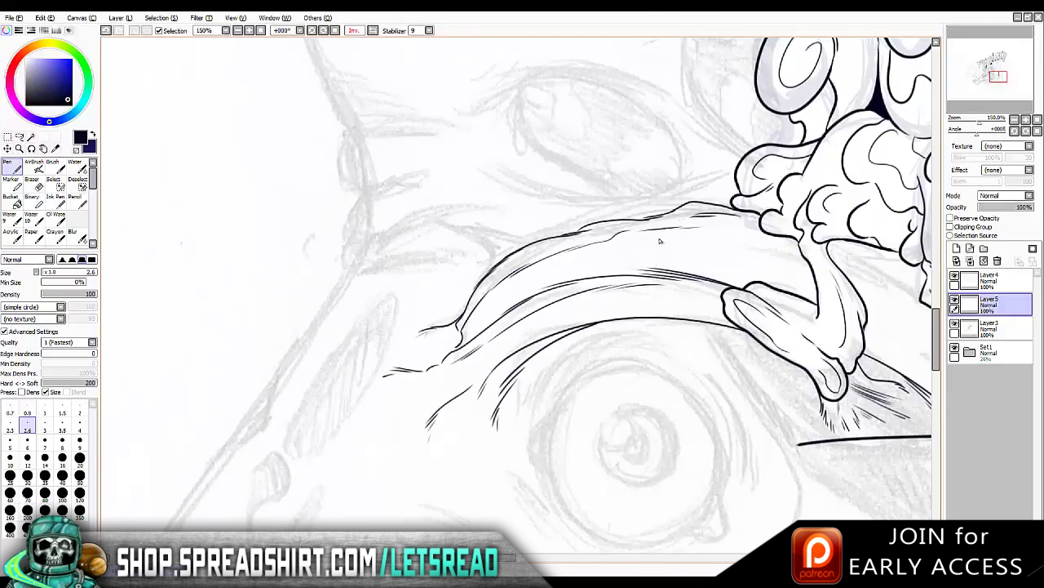
Hatch the outer fold beside the wax mass and ink a wrinkle line emerging from behind the forked drip
{"action": "key", "text": "ctrl+z"}
{"action": "mouse_move", "coordinate": [808, 253]}
{"action": "left_mouse_down"}
{"action": "mouse_move", "coordinate": [677, 245]}
{"action": "mouse_move", "coordinate": [769, 253]}
{"action": "left_mouse_up"}
{"action": "key", "text": "ctrl+z"}
{"action": "key", "text": "h"}
{"action": "left_click_drag", "start_coordinate": [700, 247], "coordinate": [548, 295]}
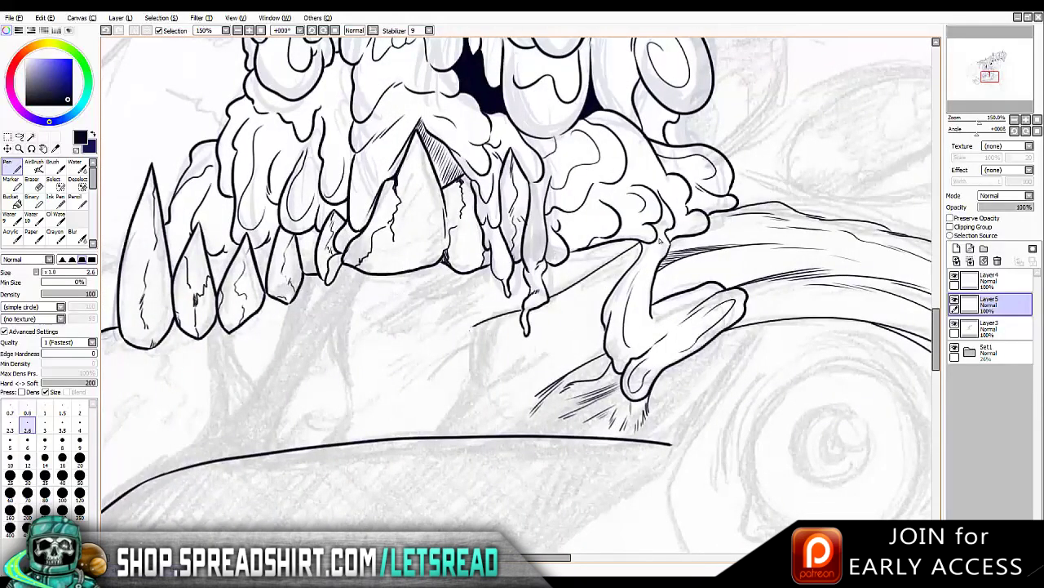
Ink jagged wrinkle lines running from the forked drip down toward the long curved line below the teeth
{"action": "scroll", "coordinate": [661, 240], "scroll_direction": "down", "scroll_amount": 2}
{"action": "left_click_drag", "start_coordinate": [602, 265], "coordinate": [558, 296]}
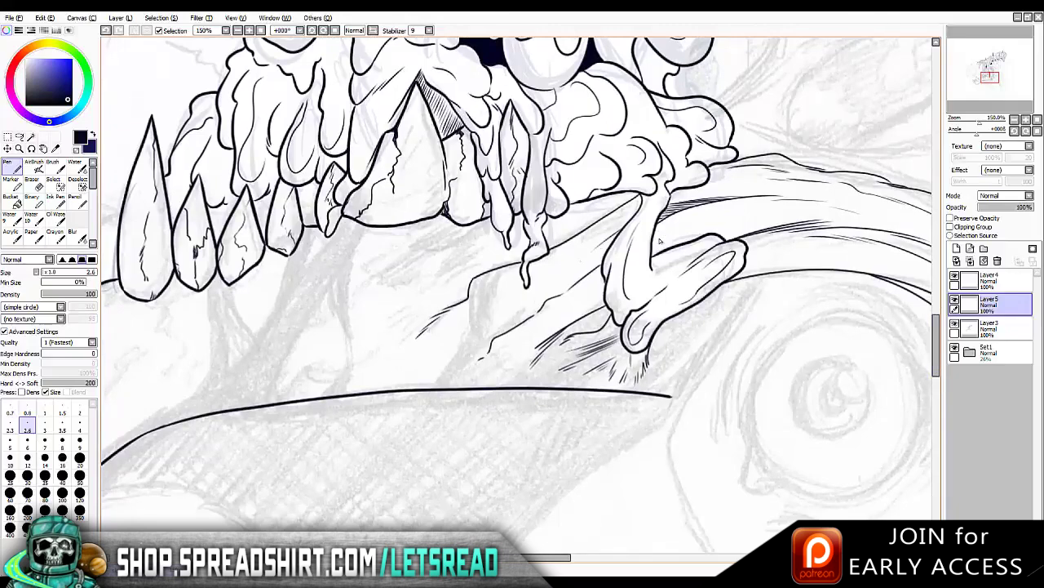
{"action": "key", "text": "h"}
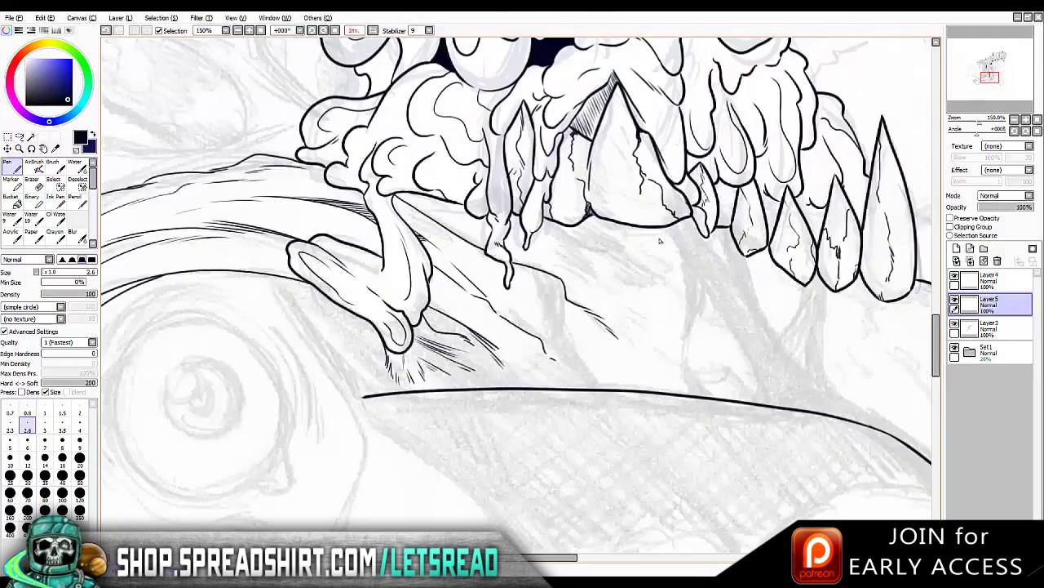
{"action": "key", "text": "h"}
Hatch the recesses between the wrinkles beside the forked drip
{"action": "left_click_drag", "start_coordinate": [602, 262], "coordinate": [562, 280]}
{"action": "left_click_drag", "start_coordinate": [589, 273], "coordinate": [526, 319]}
{"action": "key", "text": "ctrl+z"}
{"action": "scroll", "coordinate": [661, 241], "scroll_direction": "down", "scroll_amount": 2}
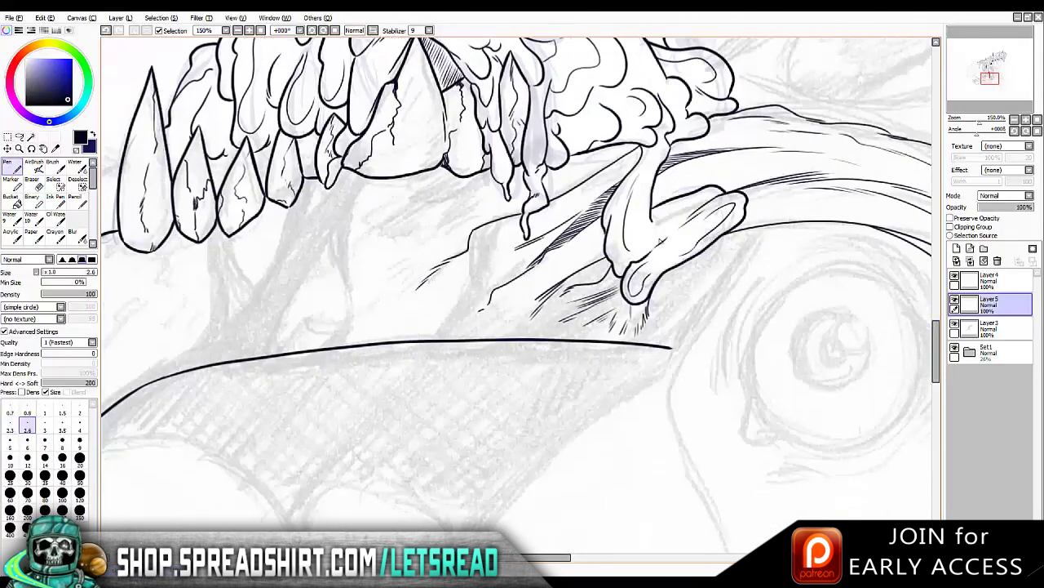
{"action": "mouse_move", "coordinate": [589, 250]}
{"action": "left_mouse_down"}
{"action": "mouse_move", "coordinate": [527, 292]}
{"action": "mouse_move", "coordinate": [512, 326]}
{"action": "left_mouse_up"}
Add tapered hatch strokes along the ragged ends of the wrinkles above the long curved line
{"action": "key", "text": "h"}
{"action": "key", "text": "h"}
{"action": "left_click_drag", "start_coordinate": [466, 264], "coordinate": [423, 297]}
{"action": "left_click_drag", "start_coordinate": [478, 276], "coordinate": [420, 323]}
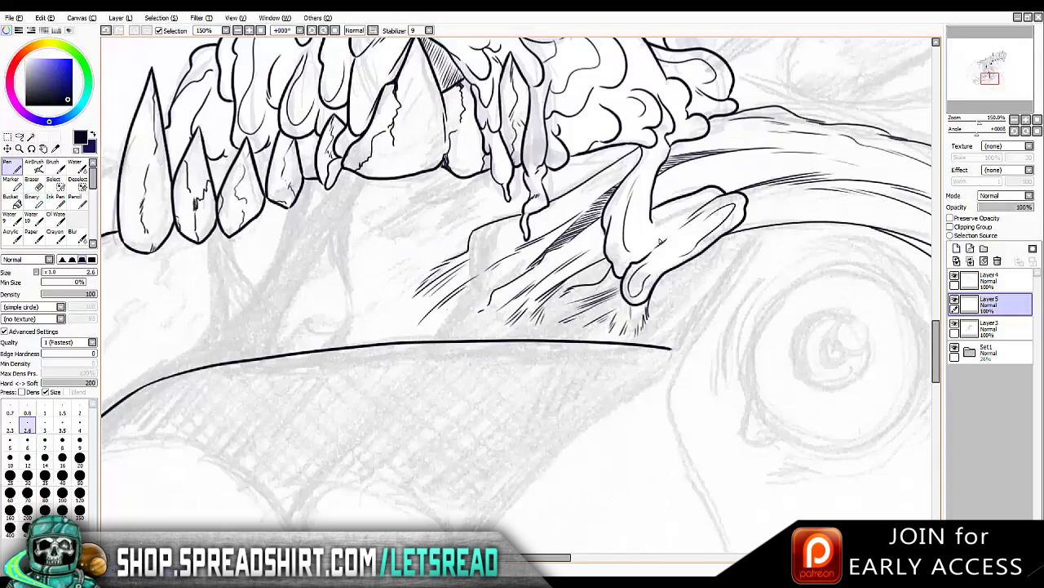
{"action": "left_click_drag", "start_coordinate": [496, 292], "coordinate": [485, 327]}
Hatch the shadow beneath the large central teeth and the thin wax drips beside them
{"action": "scroll", "coordinate": [661, 243], "scroll_direction": "left", "scroll_amount": 3}
{"action": "scroll", "coordinate": [661, 243], "scroll_direction": "up", "scroll_amount": 3}
{"action": "scroll", "coordinate": [661, 243], "scroll_direction": "right", "scroll_amount": 3}
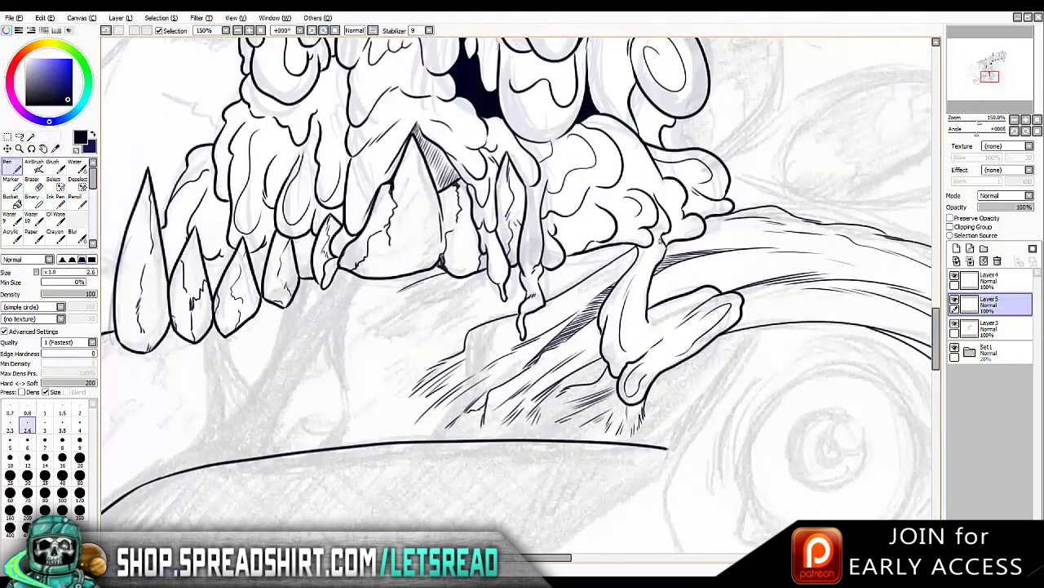
{"action": "left_click_drag", "start_coordinate": [361, 321], "coordinate": [399, 299]}
{"action": "left_click_drag", "start_coordinate": [369, 326], "coordinate": [462, 288]}
{"action": "left_click_drag", "start_coordinate": [404, 318], "coordinate": [483, 291]}
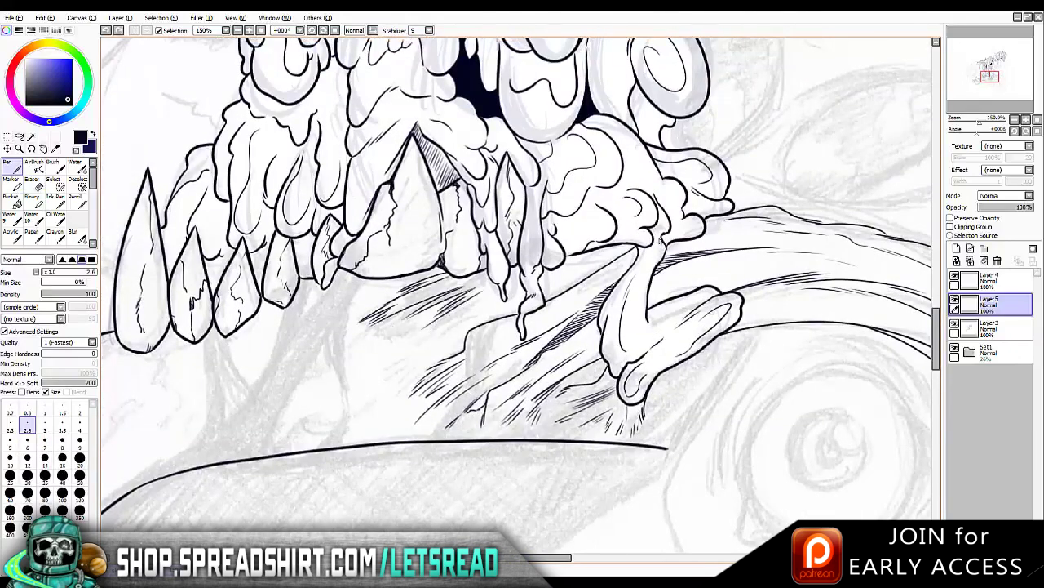
{"action": "left_click_drag", "start_coordinate": [414, 343], "coordinate": [501, 300]}
{"action": "left_click_drag", "start_coordinate": [454, 333], "coordinate": [509, 308]}
{"action": "left_click_drag", "start_coordinate": [493, 318], "coordinate": [519, 307]}
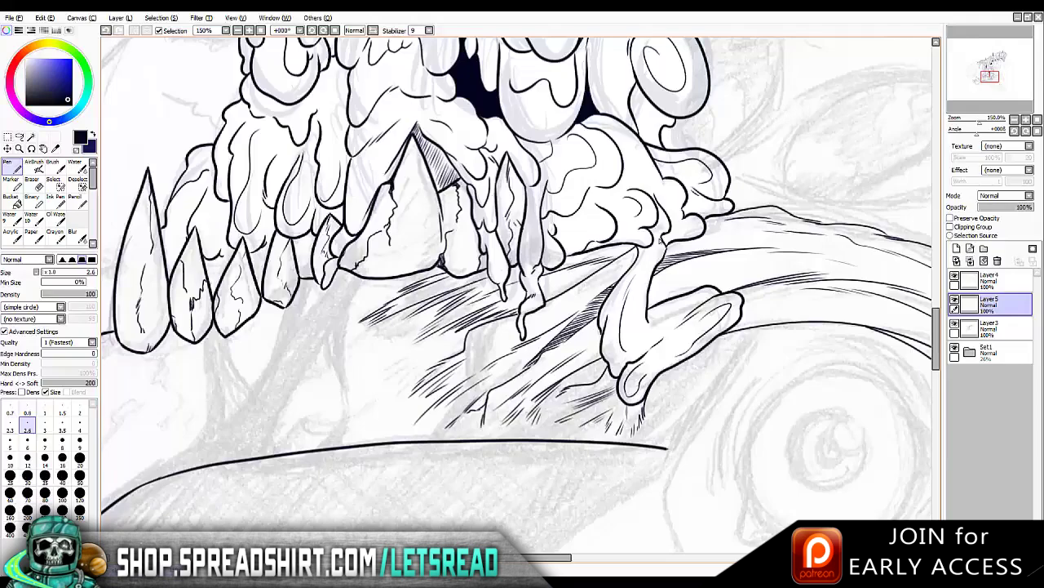
{"action": "scroll", "coordinate": [661, 240], "scroll_direction": "right", "scroll_amount": 6}
{"action": "scroll", "coordinate": [661, 240], "scroll_direction": "down", "scroll_amount": 1}
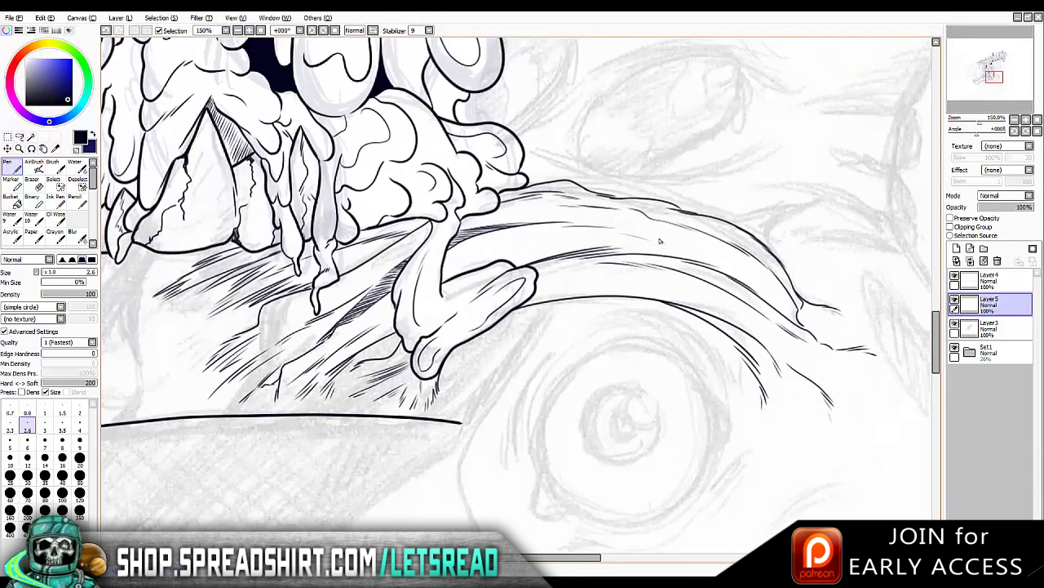
{"action": "scroll", "coordinate": [661, 241], "scroll_direction": "left", "scroll_amount": 6}
{"action": "scroll", "coordinate": [661, 240], "scroll_direction": "right", "scroll_amount": 6}
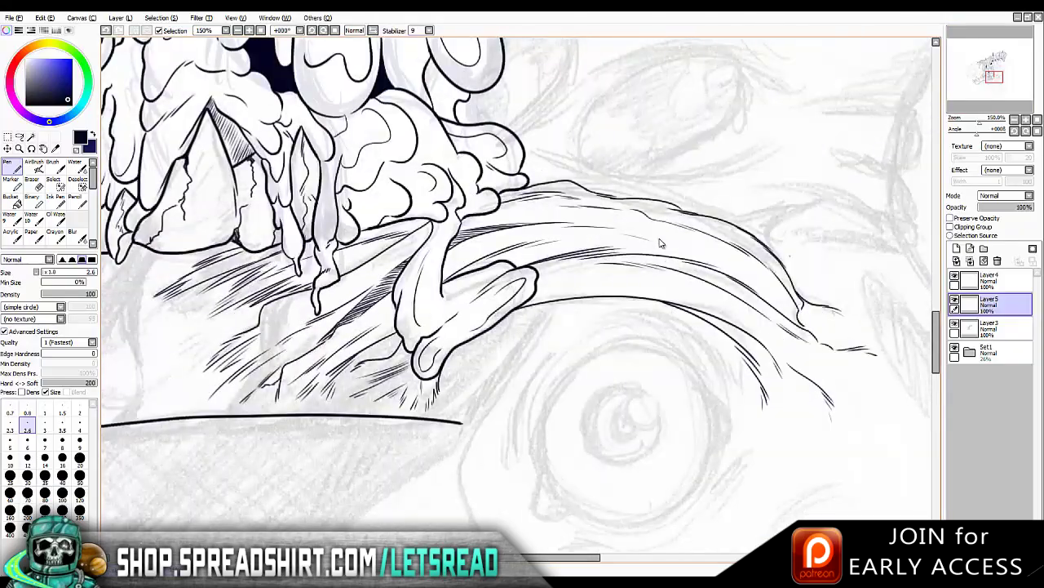
{"action": "scroll", "coordinate": [661, 242], "scroll_direction": "left", "scroll_amount": 6}
{"action": "scroll", "coordinate": [661, 242], "scroll_direction": "up", "scroll_amount": 4}
{"action": "scroll", "coordinate": [661, 242], "scroll_direction": "right", "scroll_amount": 3}
{"action": "key", "text": "alt+e"}
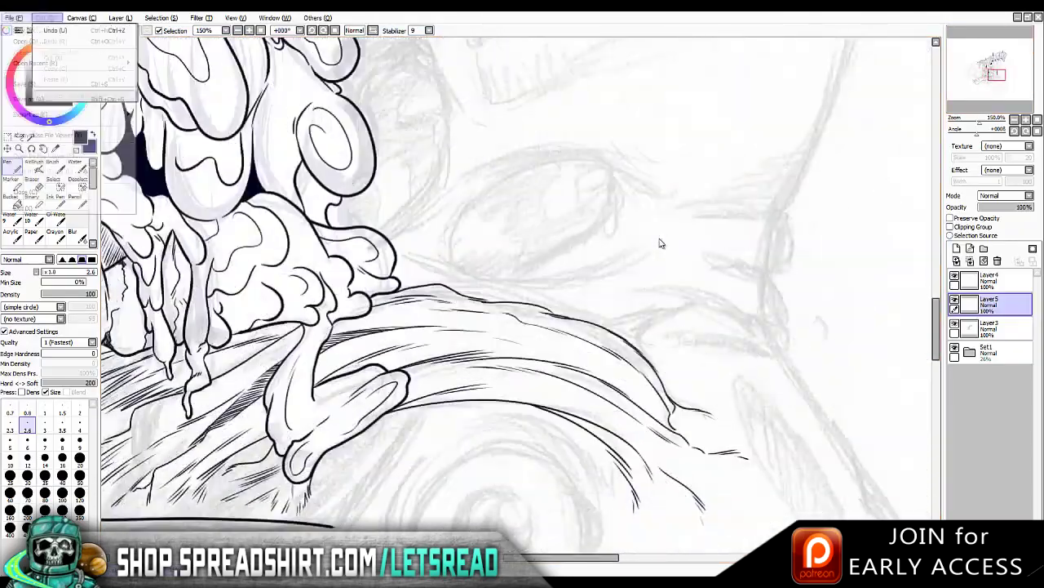
{"action": "key", "text": "Escape"}
{"action": "key", "text": "ctrl+o"}
{"action": "key", "text": "Escape"}
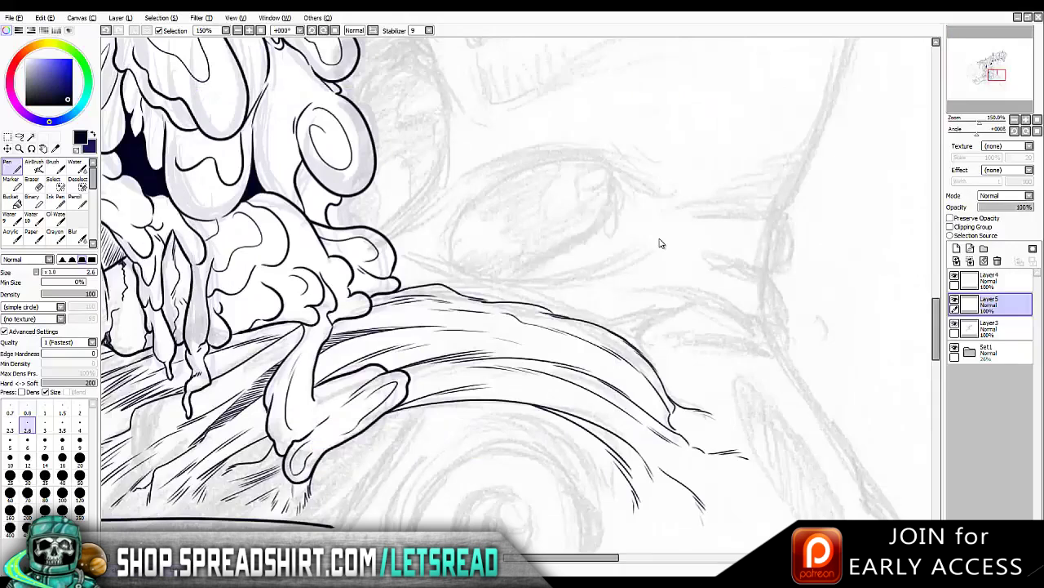
{"action": "scroll", "coordinate": [661, 243], "scroll_direction": "down", "scroll_amount": 2}
{"action": "scroll", "coordinate": [660, 241], "scroll_direction": "up", "scroll_amount": 2}
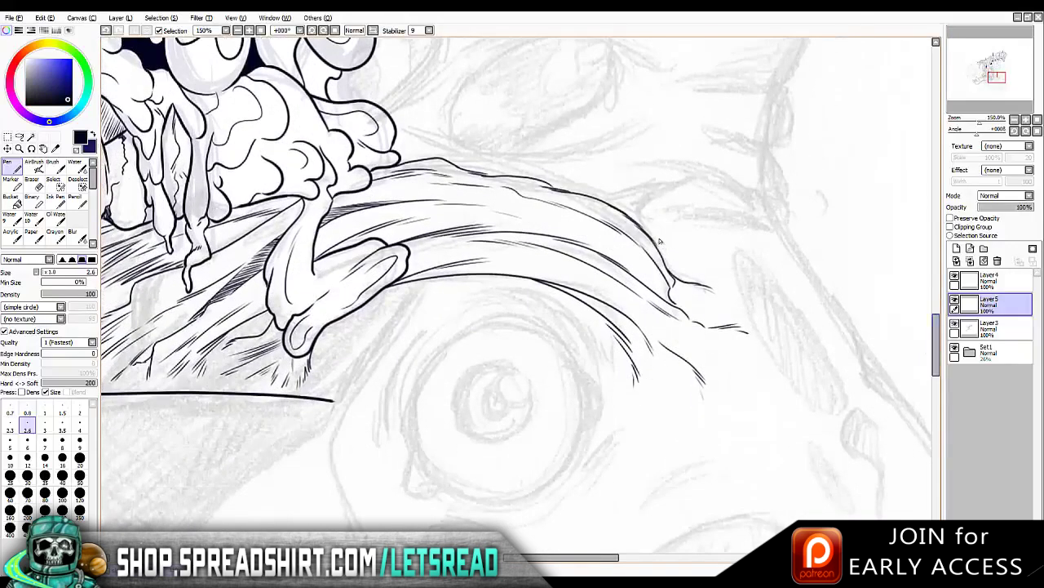
Ink two tapering crease lines branching upward and outward from the outermost fold above the eye
{"action": "scroll", "coordinate": [660, 241], "scroll_direction": "left", "scroll_amount": 3}
{"action": "key", "text": "ctrl+z"}
{"action": "left_click_drag", "start_coordinate": [577, 280], "coordinate": [756, 233]}
{"action": "left_click_drag", "start_coordinate": [699, 318], "coordinate": [781, 298]}
{"action": "key", "text": "ctrl+z"}
{"action": "left_click_drag", "start_coordinate": [701, 315], "coordinate": [776, 299]}
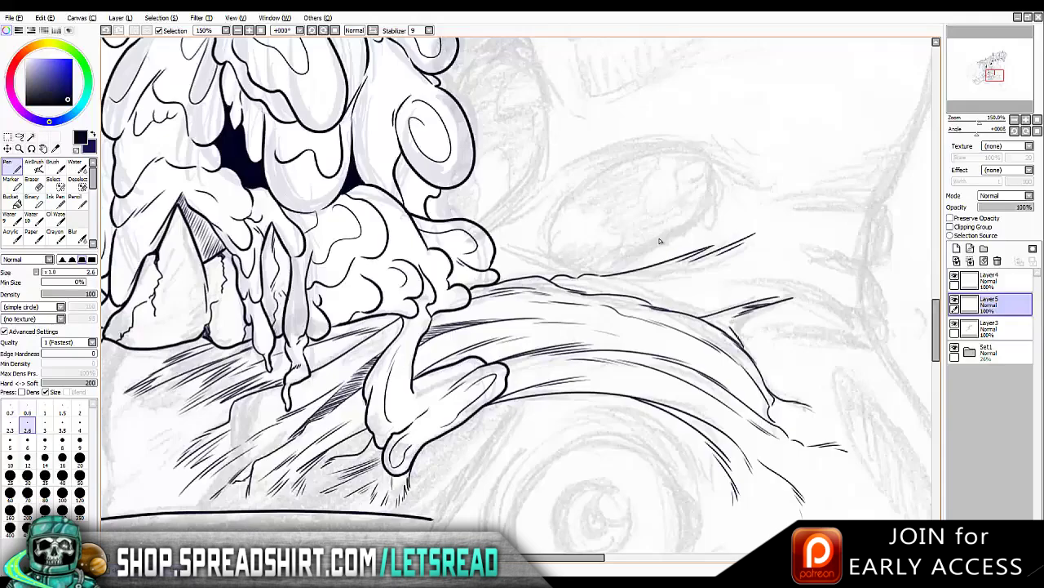
Add tapered strokes to the upper crease and the wax-side fold beneath the sketched oval
{"action": "scroll", "coordinate": [660, 241], "scroll_direction": "right", "scroll_amount": 2}
{"action": "scroll", "coordinate": [660, 241], "scroll_direction": "up", "scroll_amount": 1}
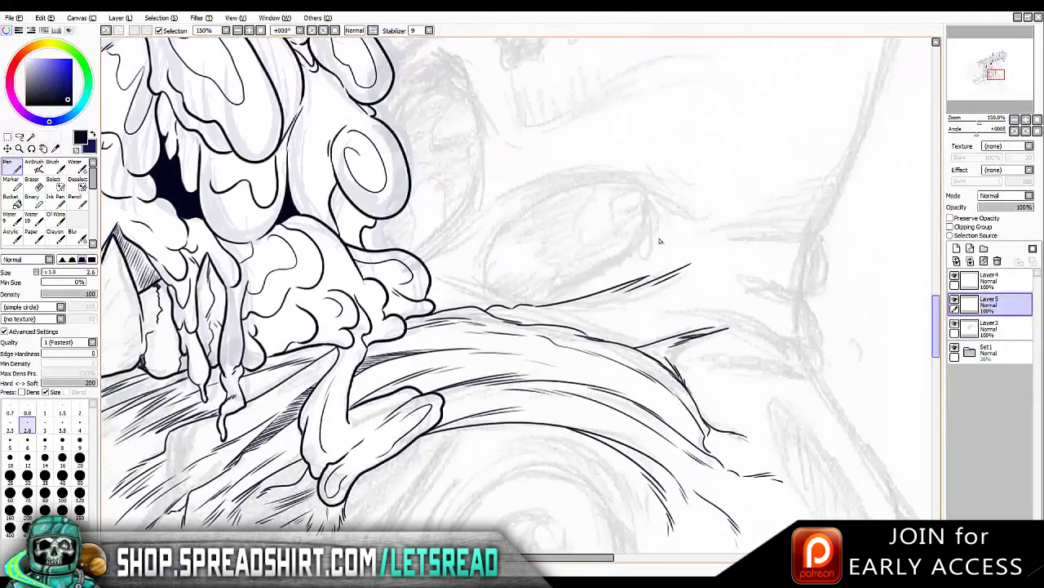
{"action": "key", "text": "h"}
{"action": "left_click_drag", "start_coordinate": [495, 305], "coordinate": [563, 282]}
{"action": "left_click_drag", "start_coordinate": [524, 299], "coordinate": [593, 274]}
{"action": "key", "text": "h"}
{"action": "key", "text": "h"}
{"action": "key", "text": "h"}
{"action": "scroll", "coordinate": [660, 240], "scroll_direction": "right", "scroll_amount": 3}
Set the pen size to 4 and ink the rounded tip and notched outer edge of the bunched skin folds
{"action": "mouse_move", "coordinate": [526, 279]}
{"action": "left_mouse_down"}
{"action": "mouse_move", "coordinate": [650, 229]}
{"action": "mouse_move", "coordinate": [571, 271]}
{"action": "left_mouse_up"}
{"action": "key", "text": "bracketright"}
{"action": "key", "text": "bracketright"}
{"action": "key", "text": "bracketright"}
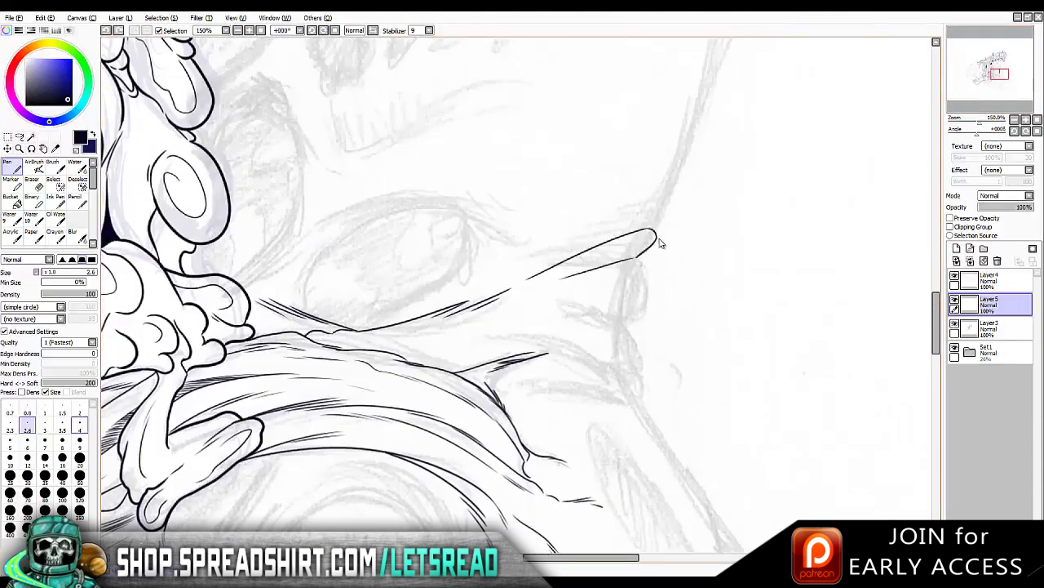
{"action": "left_click_drag", "start_coordinate": [658, 240], "coordinate": [576, 269]}
{"action": "left_click_drag", "start_coordinate": [620, 314], "coordinate": [570, 341]}
{"action": "mouse_move", "coordinate": [637, 283]}
{"action": "left_mouse_down"}
{"action": "mouse_move", "coordinate": [509, 342]}
{"action": "mouse_move", "coordinate": [403, 361]}
{"action": "left_mouse_up"}
{"action": "left_click_drag", "start_coordinate": [478, 345], "coordinate": [428, 359]}
{"action": "mouse_move", "coordinate": [628, 307]}
{"action": "left_mouse_down"}
{"action": "mouse_move", "coordinate": [633, 355]}
{"action": "mouse_move", "coordinate": [596, 365]}
{"action": "mouse_move", "coordinate": [617, 370]}
{"action": "left_mouse_up"}
Ink the lower rounded fold and add tapering crease lines inside the bunched skin folds
{"action": "key", "text": "h"}
{"action": "key", "text": "h"}
{"action": "scroll", "coordinate": [660, 241], "scroll_direction": "down", "scroll_amount": 3}
{"action": "key", "text": "h"}
{"action": "left_click_drag", "start_coordinate": [482, 271], "coordinate": [407, 279]}
{"action": "key", "text": "h"}
{"action": "left_click_drag", "start_coordinate": [586, 275], "coordinate": [514, 293]}
{"action": "left_click_drag", "start_coordinate": [633, 267], "coordinate": [558, 343]}
{"action": "left_click_drag", "start_coordinate": [633, 282], "coordinate": [601, 292]}
{"action": "left_click_drag", "start_coordinate": [610, 292], "coordinate": [532, 320]}
{"action": "scroll", "coordinate": [660, 242], "scroll_direction": "up", "scroll_amount": 5}
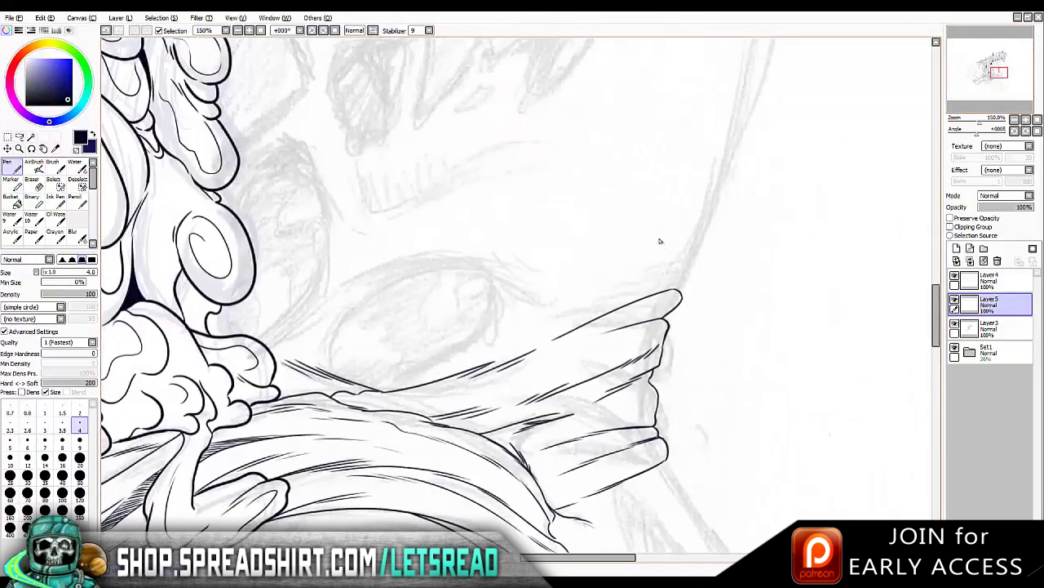
Ink the ragged edge of the shaded forehead area running down from the hanging wax to the pointed notch
{"action": "scroll", "coordinate": [660, 242], "scroll_direction": "up", "scroll_amount": 5}
{"action": "mouse_move", "coordinate": [623, 139]}
{"action": "left_mouse_down"}
{"action": "mouse_move", "coordinate": [611, 213]}
{"action": "mouse_move", "coordinate": [581, 241]}
{"action": "left_mouse_up"}
{"action": "mouse_move", "coordinate": [545, 292]}
{"action": "left_mouse_down"}
{"action": "mouse_move", "coordinate": [535, 328]}
{"action": "mouse_move", "coordinate": [469, 384]}
{"action": "mouse_move", "coordinate": [465, 439]}
{"action": "mouse_move", "coordinate": [539, 408]}
{"action": "left_mouse_up"}
{"action": "scroll", "coordinate": [522, 293], "scroll_direction": "down", "scroll_amount": 1}
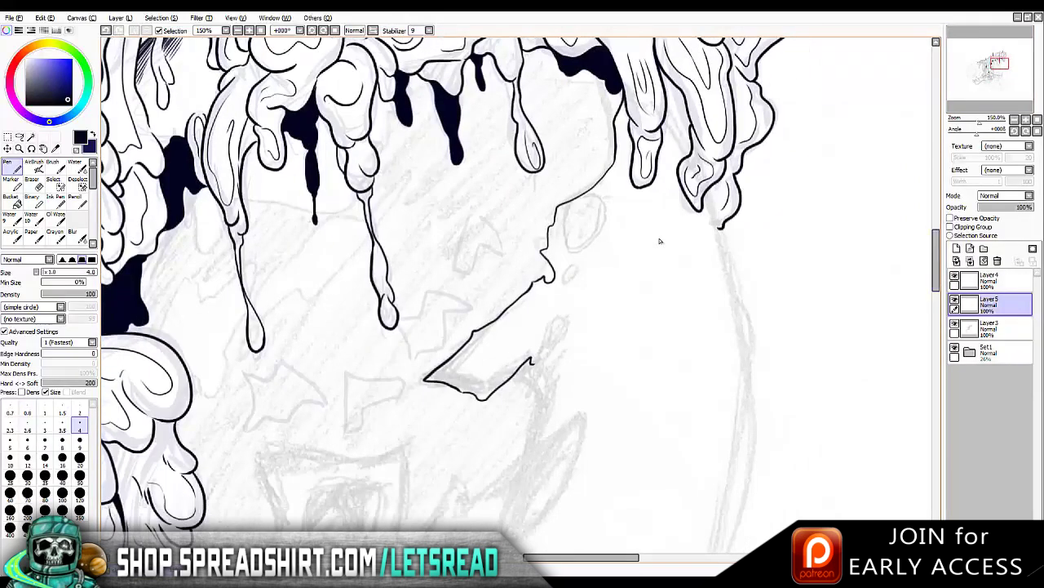
{"action": "mouse_move", "coordinate": [535, 366]}
{"action": "left_mouse_down"}
{"action": "mouse_move", "coordinate": [567, 329]}
{"action": "mouse_move", "coordinate": [541, 401]}
{"action": "left_mouse_up"}
Ink the lower jagged spikes of the shaded area and the torn outline around the sketched socket
{"action": "scroll", "coordinate": [523, 294], "scroll_direction": "down", "scroll_amount": 3}
{"action": "mouse_move", "coordinate": [546, 241]}
{"action": "left_mouse_down"}
{"action": "mouse_move", "coordinate": [527, 294]}
{"action": "mouse_move", "coordinate": [570, 269]}
{"action": "mouse_move", "coordinate": [539, 367]}
{"action": "mouse_move", "coordinate": [483, 408]}
{"action": "mouse_move", "coordinate": [521, 319]}
{"action": "mouse_move", "coordinate": [462, 359]}
{"action": "mouse_move", "coordinate": [455, 327]}
{"action": "mouse_move", "coordinate": [390, 415]}
{"action": "mouse_move", "coordinate": [410, 353]}
{"action": "left_mouse_up"}
{"action": "scroll", "coordinate": [660, 241], "scroll_direction": "left", "scroll_amount": 2}
{"action": "mouse_move", "coordinate": [482, 333]}
{"action": "left_mouse_down"}
{"action": "mouse_move", "coordinate": [443, 306]}
{"action": "mouse_move", "coordinate": [417, 314]}
{"action": "mouse_move", "coordinate": [341, 287]}
{"action": "mouse_move", "coordinate": [335, 394]}
{"action": "mouse_move", "coordinate": [277, 428]}
{"action": "left_mouse_up"}
Outline the oval hole beside the ragged edge and try strokes for the small fragments beneath it
{"action": "scroll", "coordinate": [661, 241], "scroll_direction": "up", "scroll_amount": 5}
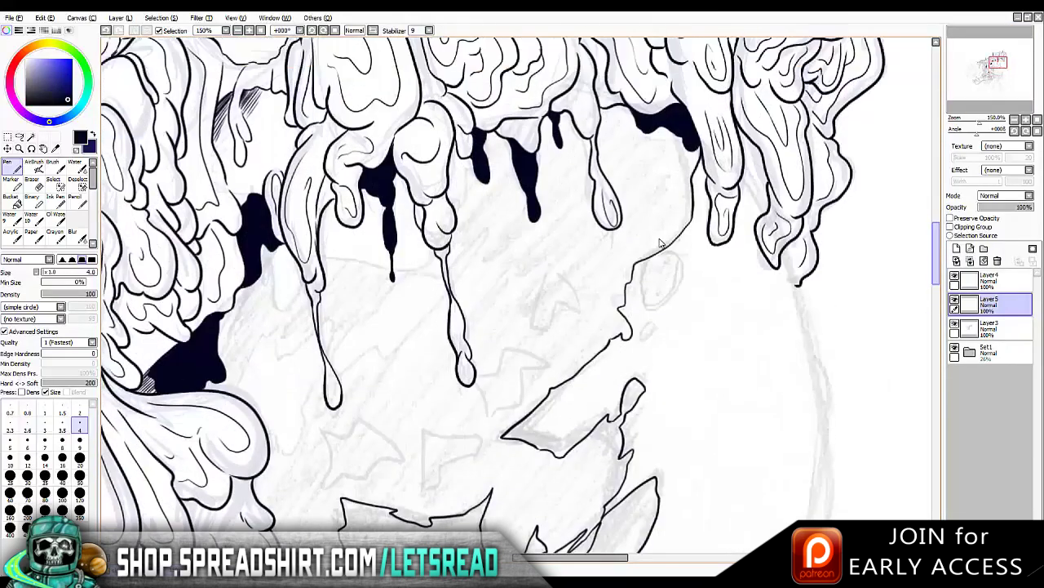
{"action": "mouse_move", "coordinate": [659, 258]}
{"action": "left_mouse_down"}
{"action": "mouse_move", "coordinate": [669, 304]}
{"action": "mouse_move", "coordinate": [676, 250]}
{"action": "left_mouse_up"}
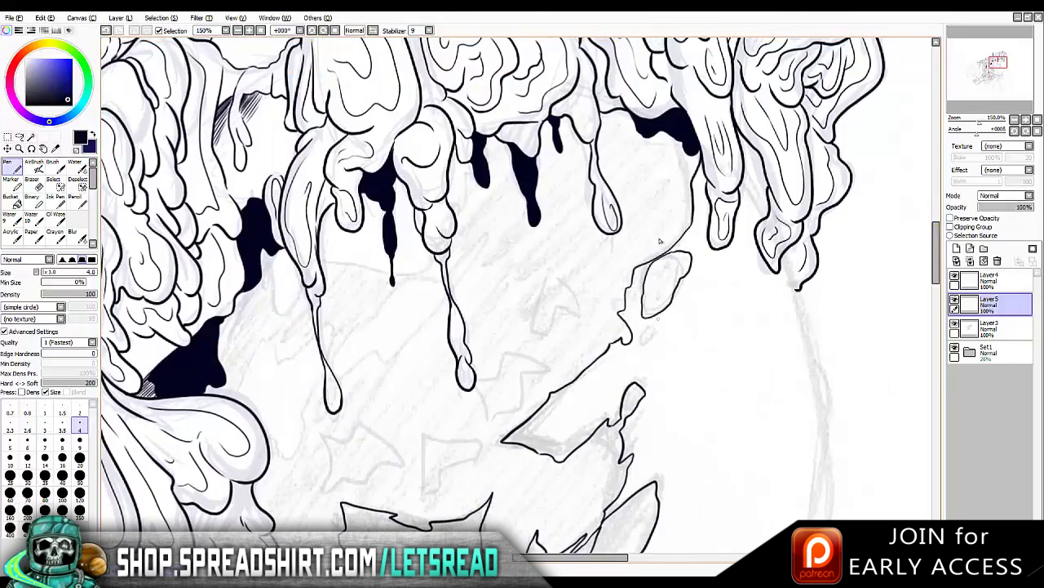
{"action": "left_click_drag", "start_coordinate": [642, 346], "coordinate": [651, 367]}
{"action": "left_click_drag", "start_coordinate": [659, 319], "coordinate": [653, 365]}
{"action": "key", "text": "ctrl+z"}
{"action": "left_click_drag", "start_coordinate": [663, 315], "coordinate": [661, 346]}
{"action": "key", "text": "ctrl+z"}
{"action": "key", "text": "ctrl+z"}
Ink inner contours inside the socket, the jagged spikes and the pointed notch along the ragged edge
{"action": "scroll", "coordinate": [660, 241], "scroll_direction": "down", "scroll_amount": 5}
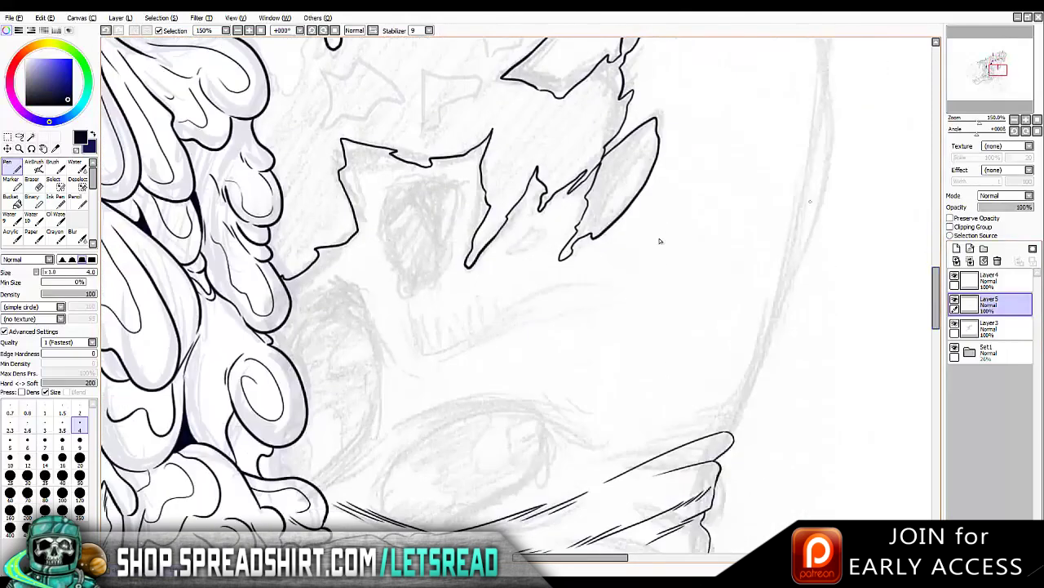
{"action": "mouse_move", "coordinate": [401, 169]}
{"action": "left_mouse_down"}
{"action": "mouse_move", "coordinate": [395, 265]}
{"action": "mouse_move", "coordinate": [451, 263]}
{"action": "mouse_move", "coordinate": [464, 190]}
{"action": "mouse_move", "coordinate": [430, 170]}
{"action": "left_mouse_up"}
{"action": "key", "text": "e"}
{"action": "key", "text": "n"}
{"action": "mouse_move", "coordinate": [540, 215]}
{"action": "left_mouse_down"}
{"action": "mouse_move", "coordinate": [496, 255]}
{"action": "mouse_move", "coordinate": [537, 230]}
{"action": "left_mouse_up"}
{"action": "scroll", "coordinate": [660, 241], "scroll_direction": "up", "scroll_amount": 4}
{"action": "mouse_move", "coordinate": [462, 339]}
{"action": "left_mouse_down"}
{"action": "mouse_move", "coordinate": [432, 376]}
{"action": "mouse_move", "coordinate": [462, 377]}
{"action": "left_mouse_up"}
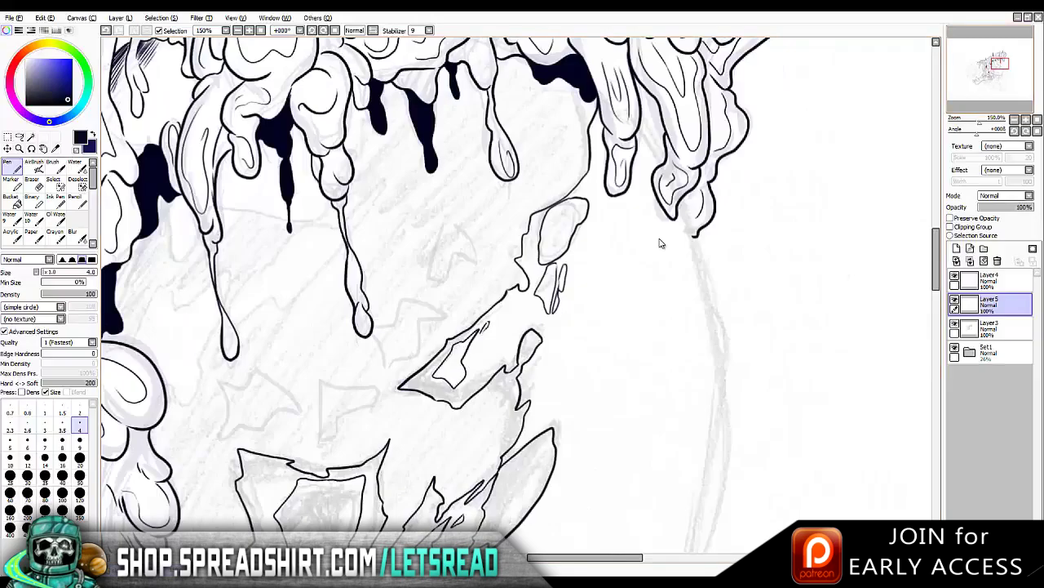
Ink the spiky tip beside the hanging drip, the line spanning two long drips and the small fragment next to the solid black area
{"action": "left_click_drag", "start_coordinate": [660, 241], "coordinate": [583, 289]}
{"action": "scroll", "coordinate": [660, 240], "scroll_direction": "left", "scroll_amount": 6}
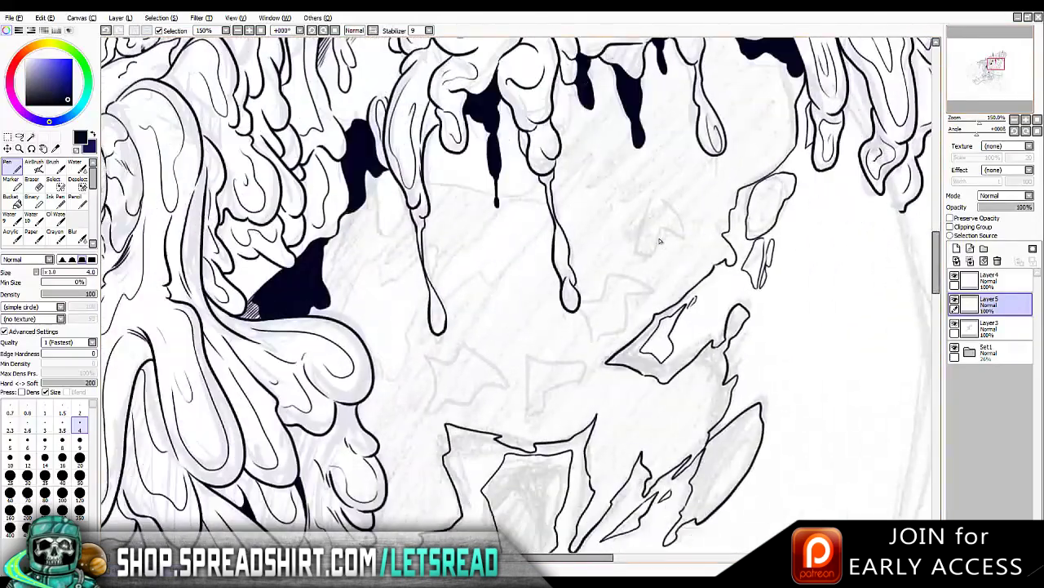
{"action": "mouse_move", "coordinate": [574, 92]}
{"action": "left_mouse_down"}
{"action": "mouse_move", "coordinate": [586, 155]}
{"action": "mouse_move", "coordinate": [553, 123]}
{"action": "left_mouse_up"}
{"action": "mouse_move", "coordinate": [532, 174]}
{"action": "left_mouse_down"}
{"action": "mouse_move", "coordinate": [499, 193]}
{"action": "mouse_move", "coordinate": [421, 174]}
{"action": "left_mouse_up"}
{"action": "left_click_drag", "start_coordinate": [403, 235], "coordinate": [365, 241]}
{"action": "left_click_drag", "start_coordinate": [365, 241], "coordinate": [375, 188]}
Ink short torn edges below the small fragment and start the ragged contour running down toward the large wax lobe
{"action": "left_click_drag", "start_coordinate": [342, 235], "coordinate": [323, 279]}
{"action": "left_click_drag", "start_coordinate": [369, 208], "coordinate": [355, 220]}
{"action": "left_click_drag", "start_coordinate": [371, 260], "coordinate": [331, 318]}
{"action": "left_click_drag", "start_coordinate": [415, 227], "coordinate": [359, 273]}
{"action": "mouse_move", "coordinate": [405, 235]}
{"action": "left_mouse_down"}
{"action": "mouse_move", "coordinate": [396, 284]}
{"action": "mouse_move", "coordinate": [337, 315]}
{"action": "left_mouse_up"}
{"action": "key", "text": "ctrl+z"}
{"action": "key", "text": "ctrl+z"}
{"action": "left_click_drag", "start_coordinate": [364, 273], "coordinate": [336, 319]}
Continue the ragged torn edge down to its drip-like tip and ink the jagged contour passing behind the two long drips
{"action": "left_click_drag", "start_coordinate": [389, 245], "coordinate": [359, 279]}
{"action": "left_click_drag", "start_coordinate": [384, 264], "coordinate": [381, 295]}
{"action": "left_click_drag", "start_coordinate": [421, 252], "coordinate": [384, 295]}
{"action": "mouse_move", "coordinate": [436, 232]}
{"action": "left_mouse_down"}
{"action": "mouse_move", "coordinate": [426, 250]}
{"action": "mouse_move", "coordinate": [439, 286]}
{"action": "left_mouse_up"}
{"action": "key", "text": "ctrl+z"}
{"action": "scroll", "coordinate": [660, 241], "scroll_direction": "down", "scroll_amount": 2}
{"action": "left_click_drag", "start_coordinate": [430, 224], "coordinate": [407, 276]}
{"action": "left_click_drag", "start_coordinate": [409, 271], "coordinate": [381, 313]}
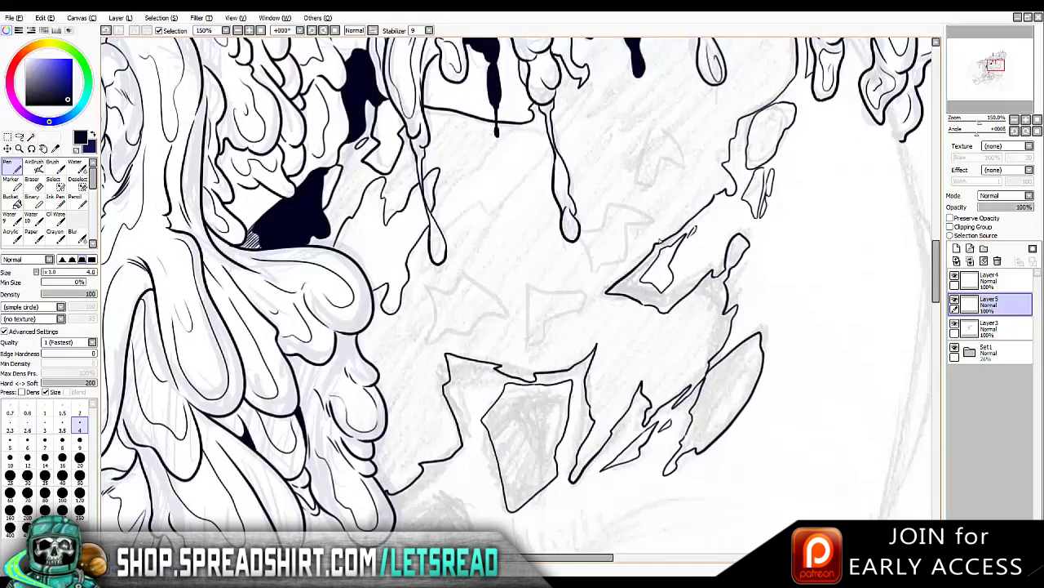
{"action": "mouse_move", "coordinate": [435, 210]}
{"action": "left_mouse_down"}
{"action": "mouse_move", "coordinate": [496, 131]}
{"action": "mouse_move", "coordinate": [487, 227]}
{"action": "left_mouse_up"}
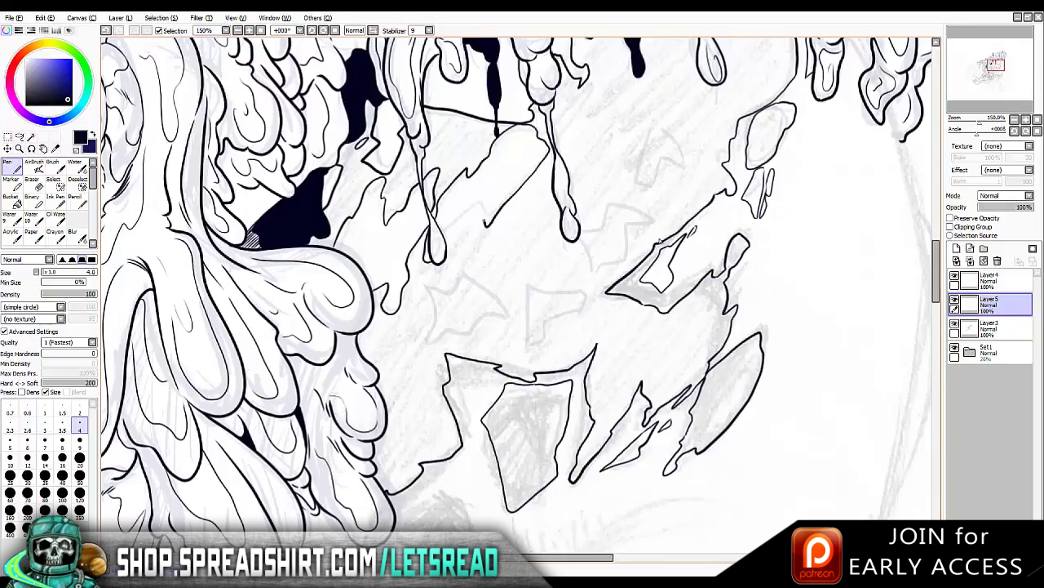
Ink small jagged spikes beside the long drip and next to the solid black drips under the hanging wax
{"action": "scroll", "coordinate": [661, 241], "scroll_direction": "up", "scroll_amount": 3}
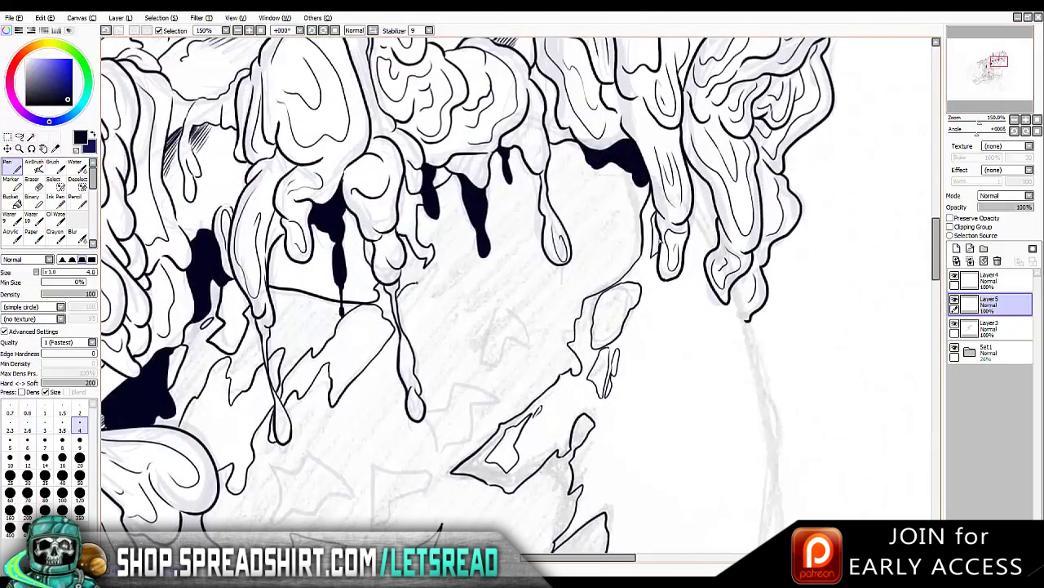
{"action": "scroll", "coordinate": [661, 243], "scroll_direction": "down", "scroll_amount": 4}
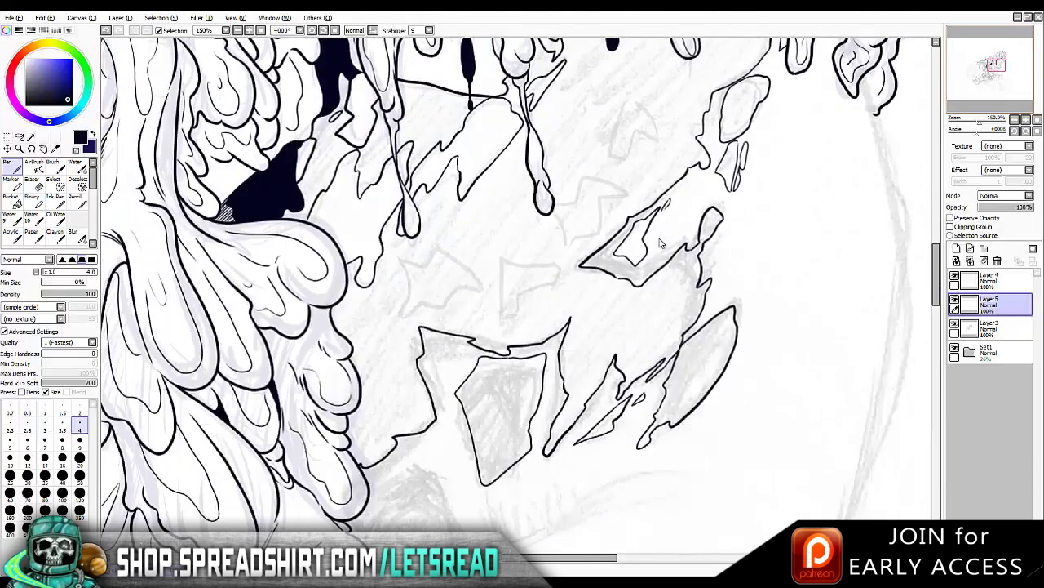
{"action": "scroll", "coordinate": [661, 242], "scroll_direction": "up", "scroll_amount": 3}
{"action": "scroll", "coordinate": [661, 242], "scroll_direction": "down", "scroll_amount": 3}
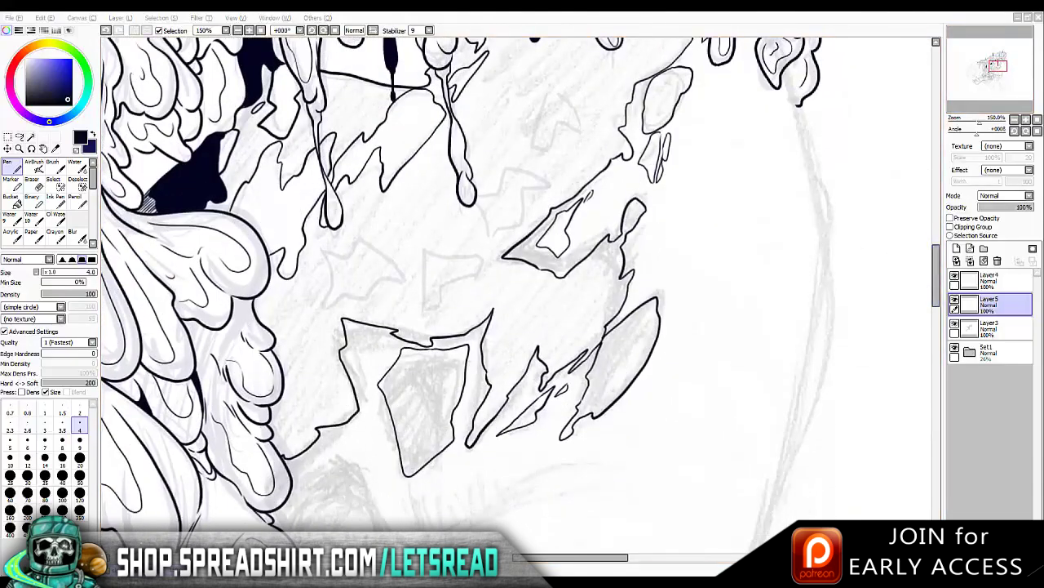
{"action": "scroll", "coordinate": [519, 294], "scroll_direction": "up", "scroll_amount": 6}
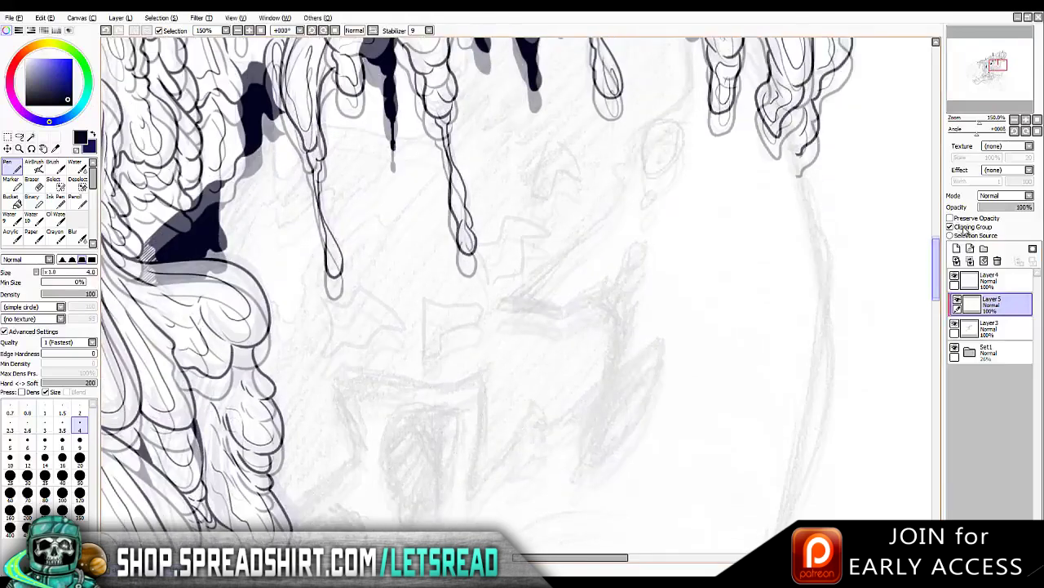
{"action": "scroll", "coordinate": [518, 294], "scroll_direction": "up", "scroll_amount": 1}
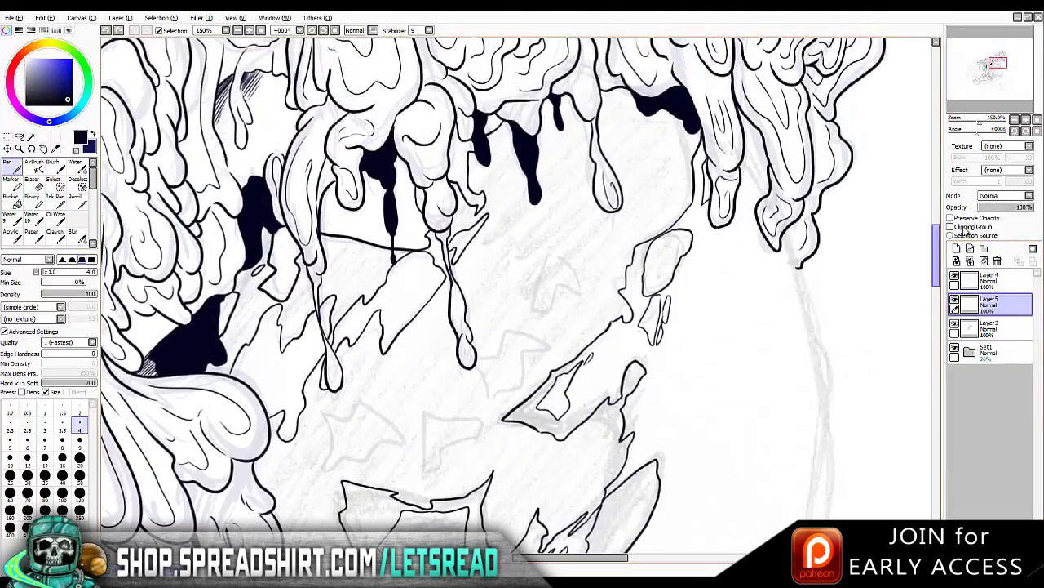
{"action": "left_click_drag", "start_coordinate": [511, 129], "coordinate": [499, 180]}
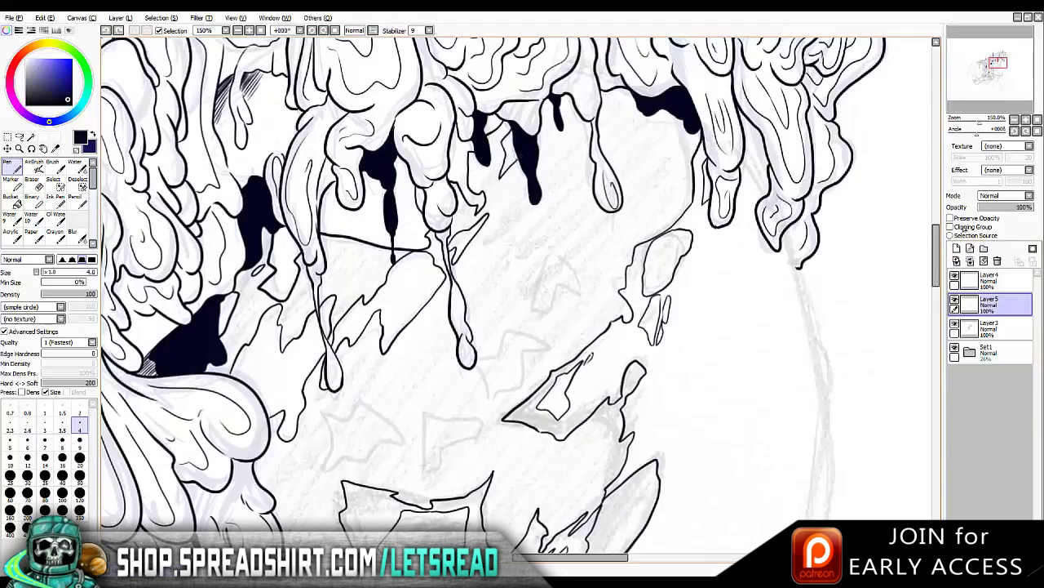
Outline the notched triangular fragment in the forehead and the angular fragment between the long drip and the pointed notch
{"action": "scroll", "coordinate": [518, 294], "scroll_direction": "down", "scroll_amount": 3}
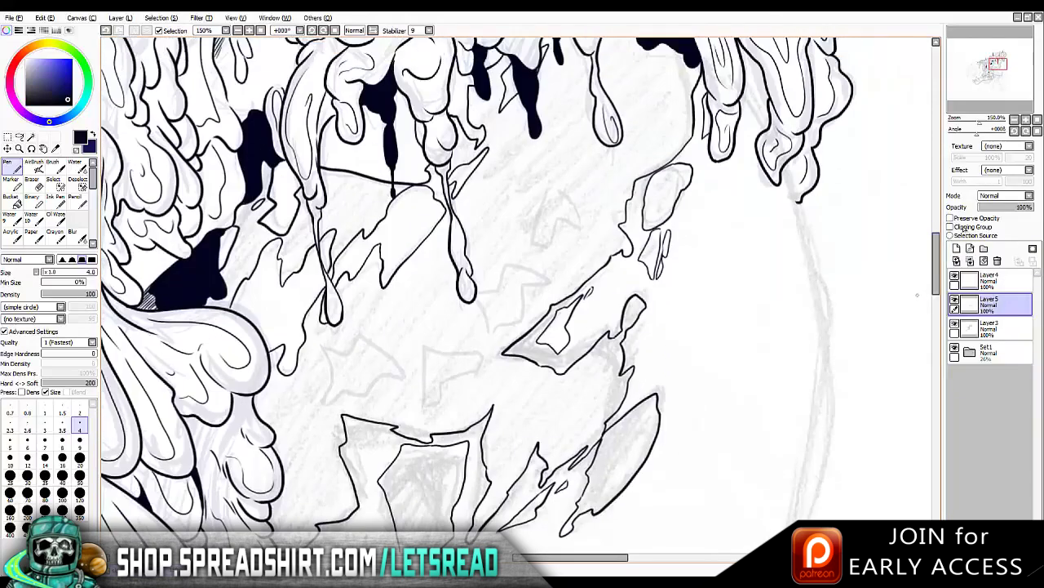
{"action": "scroll", "coordinate": [518, 293], "scroll_direction": "down", "scroll_amount": 2}
{"action": "left_click_drag", "start_coordinate": [559, 146], "coordinate": [586, 181]}
{"action": "key", "text": "ctrl+z"}
{"action": "left_click_drag", "start_coordinate": [553, 147], "coordinate": [529, 208]}
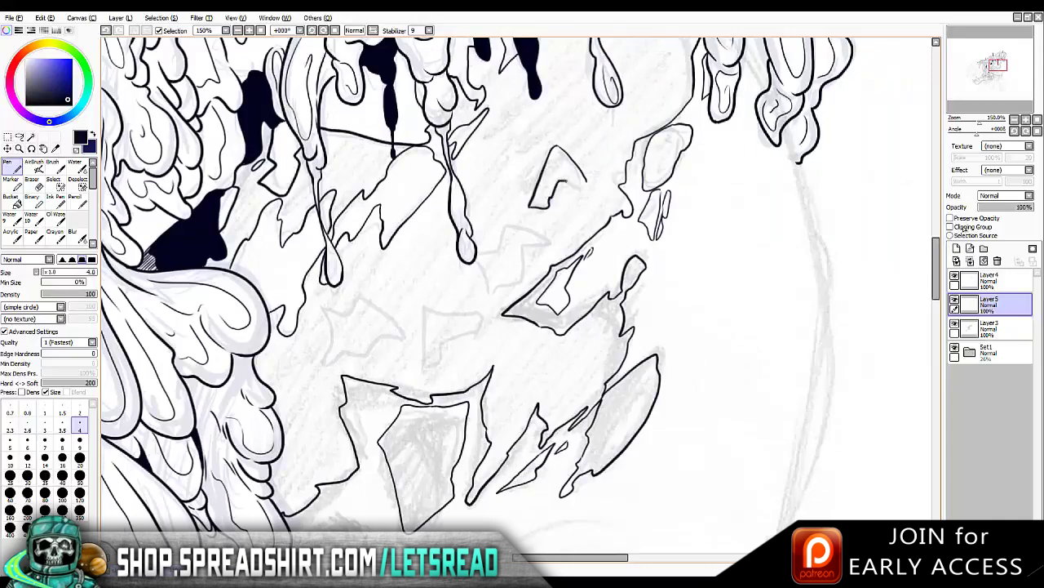
{"action": "scroll", "coordinate": [563, 236], "scroll_direction": "down", "scroll_amount": 2}
{"action": "mouse_move", "coordinate": [546, 183]}
{"action": "left_mouse_down"}
{"action": "mouse_move", "coordinate": [504, 174]}
{"action": "mouse_move", "coordinate": [478, 201]}
{"action": "mouse_move", "coordinate": [493, 244]}
{"action": "mouse_move", "coordinate": [521, 234]}
{"action": "mouse_move", "coordinate": [521, 200]}
{"action": "mouse_move", "coordinate": [547, 198]}
{"action": "left_mouse_up"}
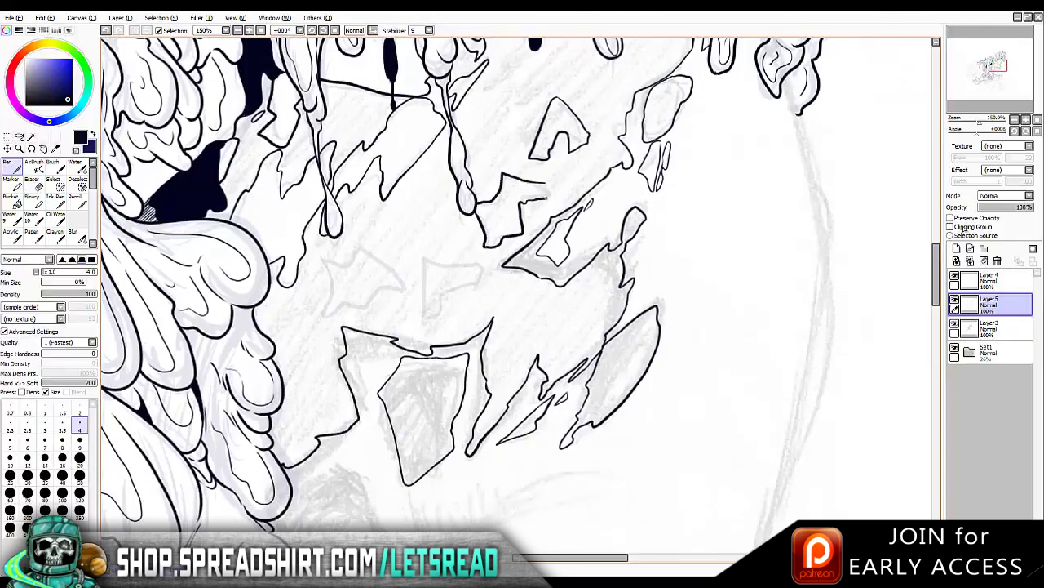
Outline the L-shaped fragment and the star-like fragment above the torn socket
{"action": "scroll", "coordinate": [545, 191], "scroll_direction": "up", "scroll_amount": 2}
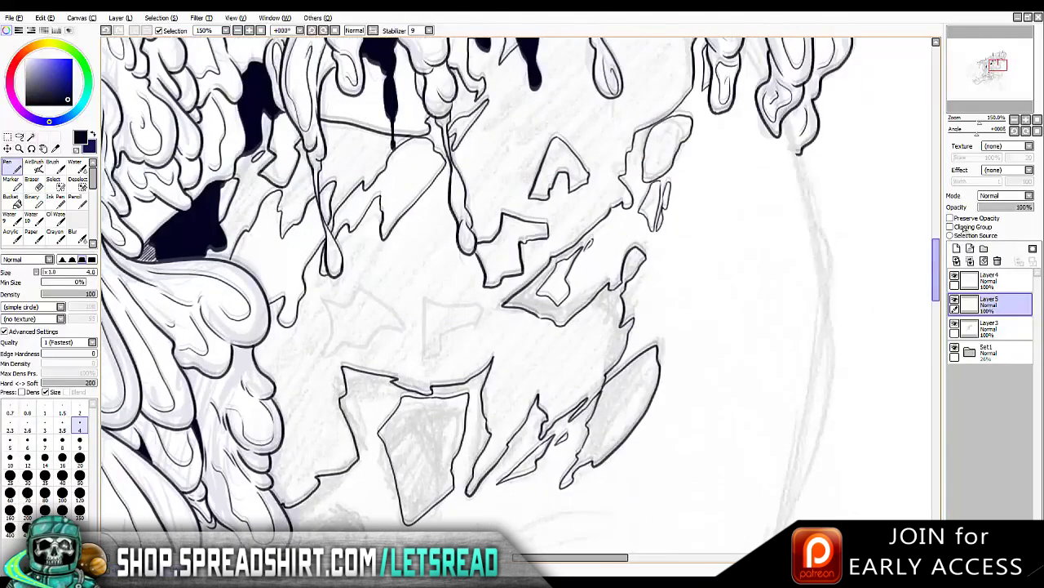
{"action": "mouse_move", "coordinate": [418, 357]}
{"action": "left_mouse_down"}
{"action": "mouse_move", "coordinate": [446, 299]}
{"action": "mouse_move", "coordinate": [483, 327]}
{"action": "mouse_move", "coordinate": [441, 354]}
{"action": "left_mouse_up"}
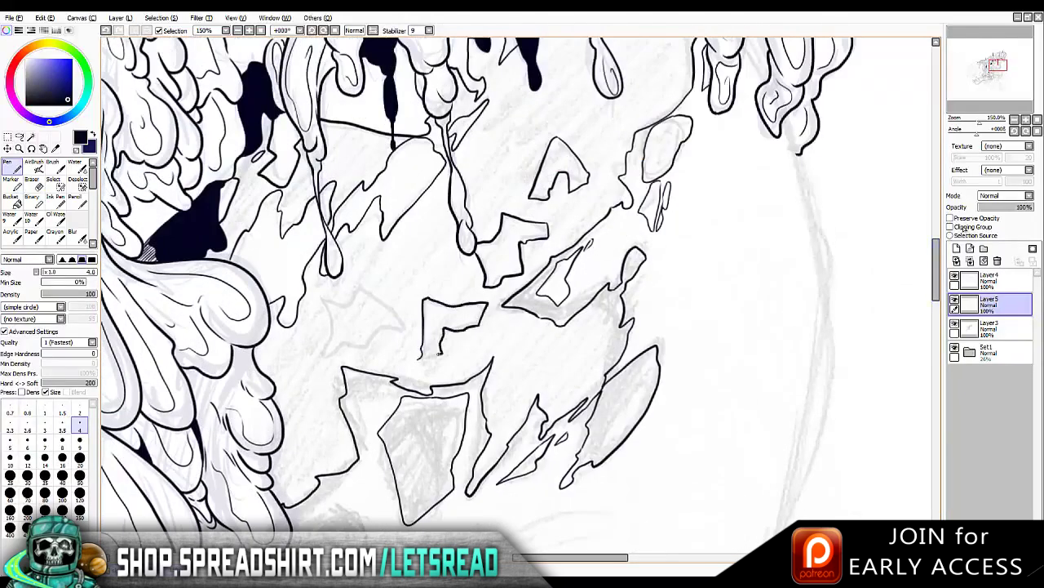
{"action": "mouse_move", "coordinate": [333, 297]}
{"action": "left_mouse_down"}
{"action": "mouse_move", "coordinate": [328, 356]}
{"action": "mouse_move", "coordinate": [402, 328]}
{"action": "mouse_move", "coordinate": [357, 282]}
{"action": "mouse_move", "coordinate": [333, 300]}
{"action": "left_mouse_up"}
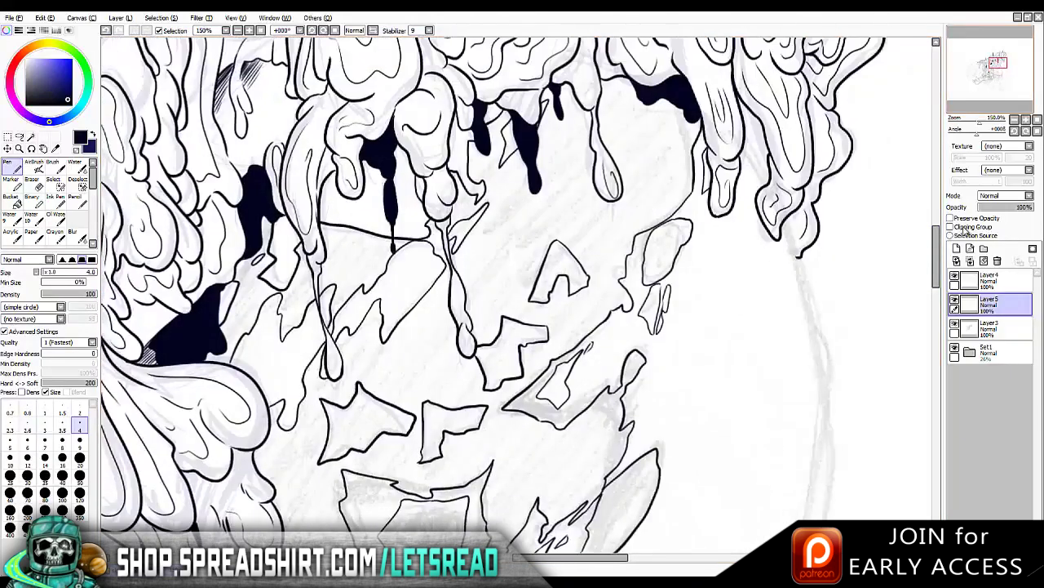
With a size 4 pen, ink the stretched skin band's upper edge and fold lines, plus the oval hollow beside the wax
{"action": "left_click", "coordinate": [79, 408]}
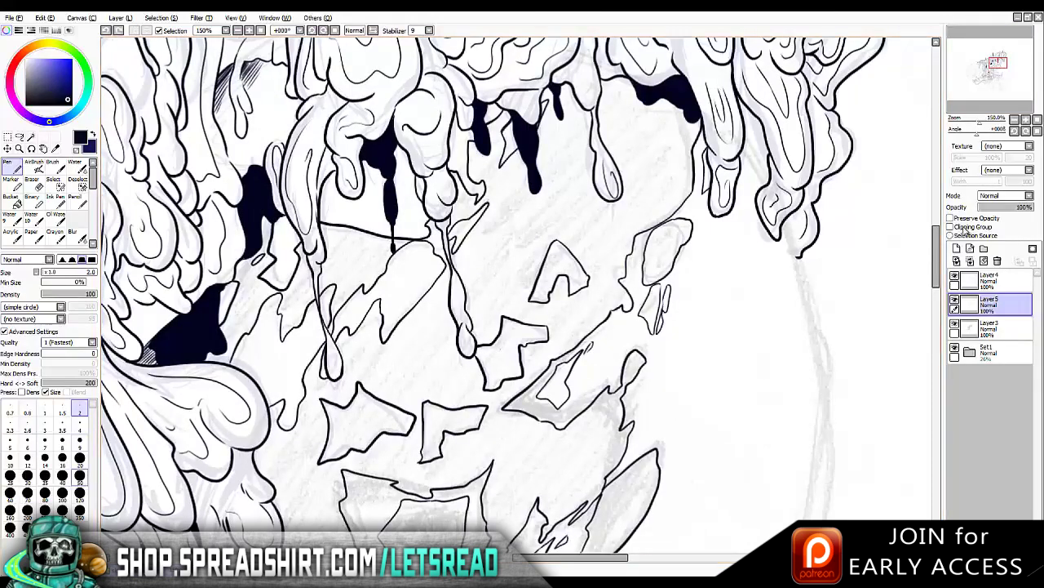
{"action": "key", "text": "bracketright"}
{"action": "key", "text": "bracketright"}
{"action": "key", "text": "minus"}
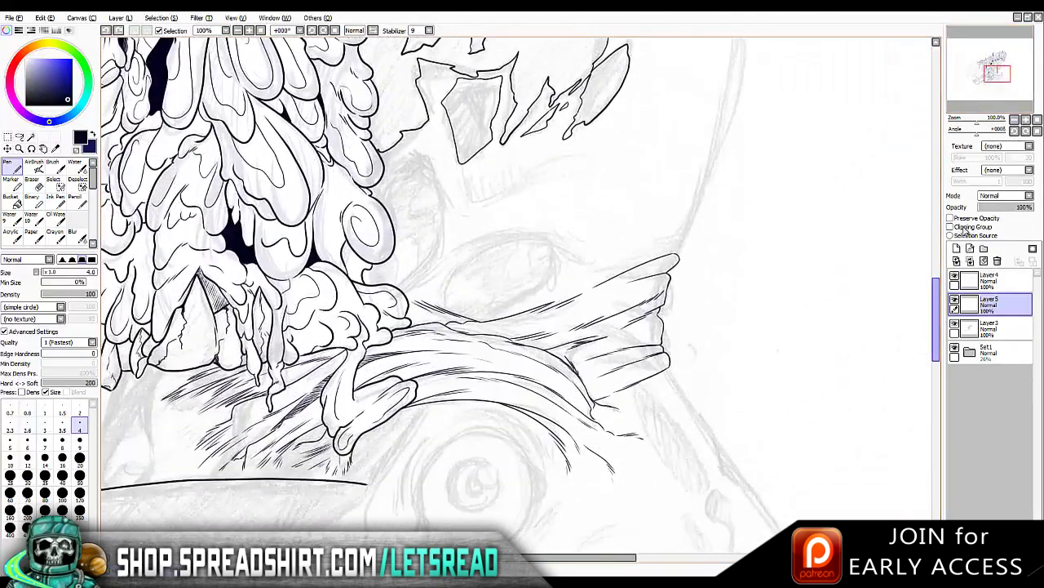
{"action": "mouse_move", "coordinate": [398, 318]}
{"action": "left_mouse_down"}
{"action": "mouse_move", "coordinate": [620, 249]}
{"action": "mouse_move", "coordinate": [692, 244]}
{"action": "mouse_move", "coordinate": [677, 287]}
{"action": "mouse_move", "coordinate": [666, 276]}
{"action": "mouse_move", "coordinate": [496, 330]}
{"action": "left_mouse_up"}
{"action": "left_click_drag", "start_coordinate": [551, 299], "coordinate": [473, 339]}
{"action": "left_click_drag", "start_coordinate": [638, 258], "coordinate": [518, 286]}
{"action": "mouse_move", "coordinate": [384, 202]}
{"action": "left_mouse_down"}
{"action": "mouse_move", "coordinate": [439, 210]}
{"action": "mouse_move", "coordinate": [428, 305]}
{"action": "left_mouse_up"}
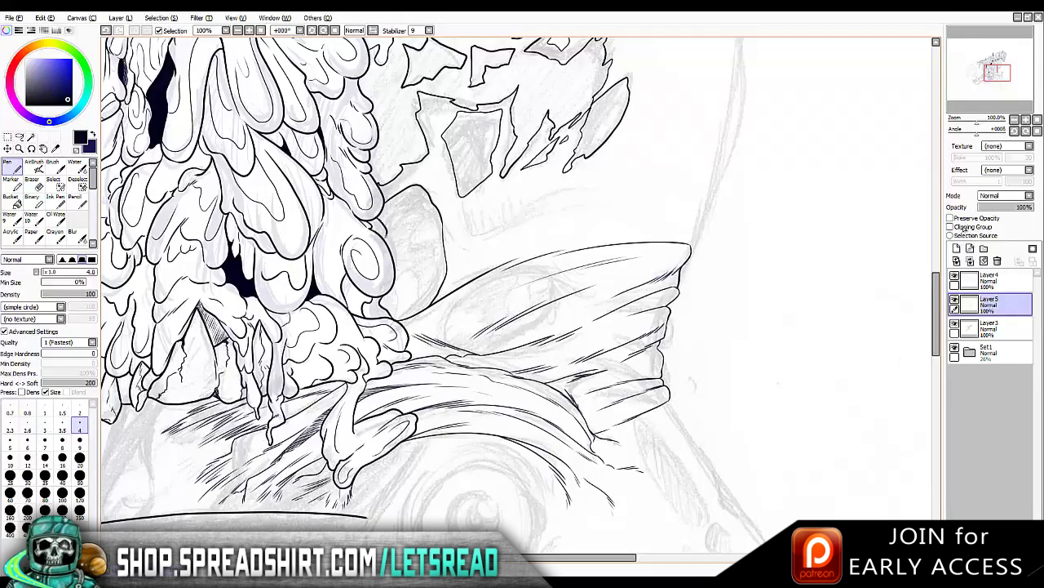
Ink the curved brow line above the skin band and the head's long outer contour, mirroring the view for the contour
{"action": "scroll", "coordinate": [590, 222], "scroll_direction": "up", "scroll_amount": 3}
{"action": "mouse_move", "coordinate": [461, 359]}
{"action": "left_mouse_down"}
{"action": "mouse_move", "coordinate": [572, 318]}
{"action": "mouse_move", "coordinate": [645, 320]}
{"action": "left_mouse_up"}
{"action": "key", "text": "h"}
{"action": "left_click_drag", "start_coordinate": [322, 56], "coordinate": [301, 132]}
{"action": "key", "text": "ctrl+z"}
{"action": "left_click_drag", "start_coordinate": [304, 87], "coordinate": [346, 372]}
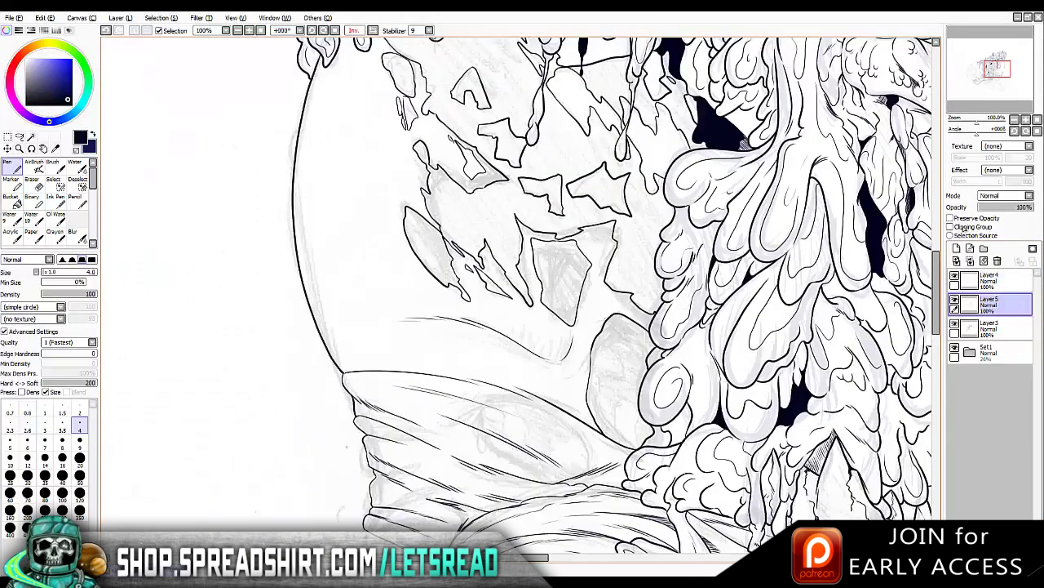
Ink the jagged shapes inside the oval hollow and the angled contour running down beside the round eye
{"action": "left_click_drag", "start_coordinate": [490, 327], "coordinate": [578, 429]}
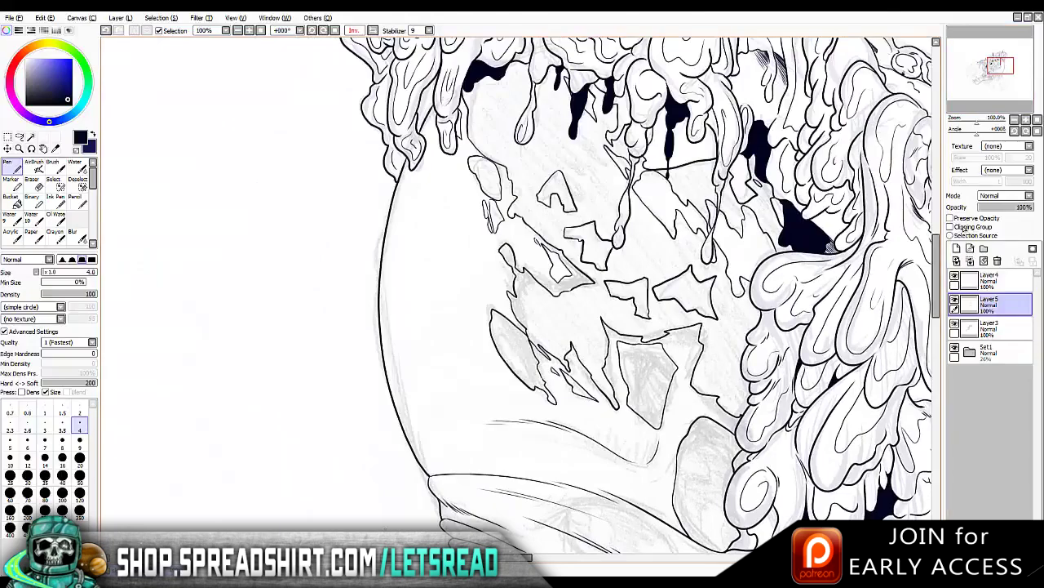
{"action": "key", "text": "h"}
{"action": "left_click_drag", "start_coordinate": [489, 327], "coordinate": [403, 326]}
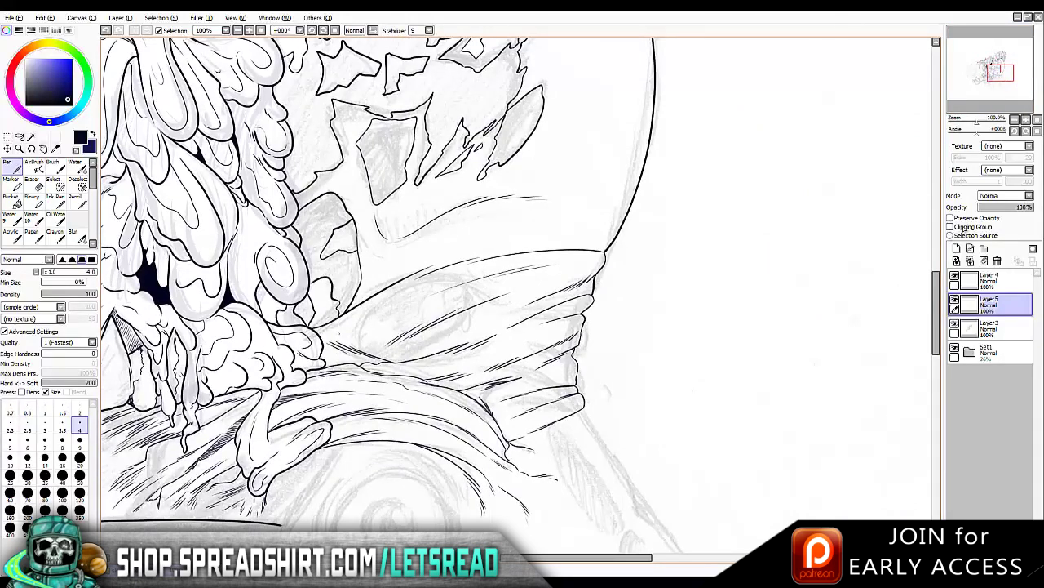
{"action": "mouse_move", "coordinate": [338, 332]}
{"action": "left_mouse_down"}
{"action": "mouse_move", "coordinate": [400, 479]}
{"action": "mouse_move", "coordinate": [398, 360]}
{"action": "mouse_move", "coordinate": [443, 167]}
{"action": "left_mouse_up"}
{"action": "left_click_drag", "start_coordinate": [478, 309], "coordinate": [488, 193]}
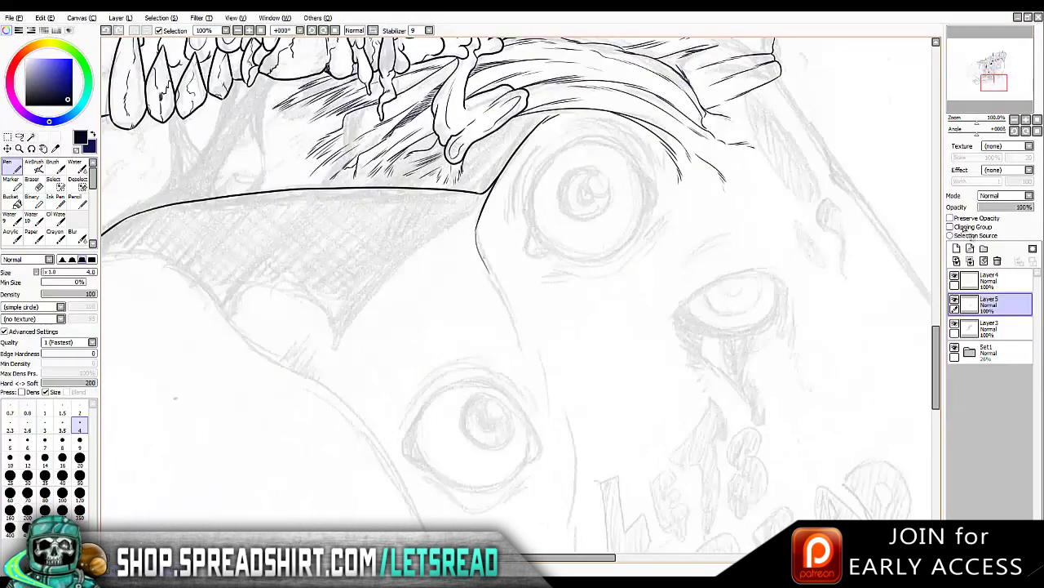
Ink the long curved contour beyond the lower eye and try strokes for the outer edge below the skin band
{"action": "key", "text": "h"}
{"action": "mouse_move", "coordinate": [734, 408]}
{"action": "left_mouse_down"}
{"action": "mouse_move", "coordinate": [436, 217]}
{"action": "mouse_move", "coordinate": [506, 237]}
{"action": "left_mouse_up"}
{"action": "mouse_move", "coordinate": [748, 99]}
{"action": "left_mouse_down"}
{"action": "mouse_move", "coordinate": [710, 83]}
{"action": "mouse_move", "coordinate": [575, 155]}
{"action": "left_mouse_up"}
{"action": "key", "text": "ctrl+z"}
{"action": "mouse_move", "coordinate": [728, 85]}
{"action": "left_mouse_down"}
{"action": "mouse_move", "coordinate": [585, 145]}
{"action": "mouse_move", "coordinate": [465, 230]}
{"action": "mouse_move", "coordinate": [359, 530]}
{"action": "left_mouse_up"}
{"action": "key", "text": "ctrl+z"}
{"action": "key", "text": "ctrl+z"}
{"action": "mouse_move", "coordinate": [486, 212]}
{"action": "left_mouse_down"}
{"action": "mouse_move", "coordinate": [364, 539]}
{"action": "mouse_move", "coordinate": [374, 384]}
{"action": "mouse_move", "coordinate": [356, 490]}
{"action": "mouse_move", "coordinate": [361, 548]}
{"action": "left_mouse_up"}
{"action": "key", "text": "ctrl+z"}
{"action": "key", "text": "ctrl+z"}
Ink the outer contour sloping down and outward from the end of the skin band, using the mirrored view
{"action": "key", "text": "h"}
{"action": "key", "text": "h"}
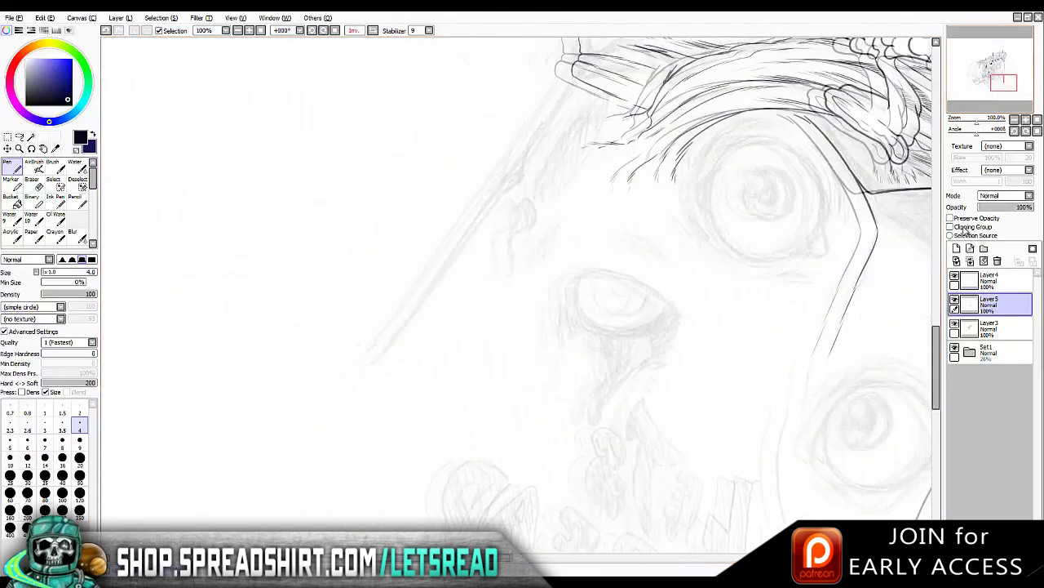
{"action": "mouse_move", "coordinate": [571, 78]}
{"action": "left_mouse_down"}
{"action": "mouse_move", "coordinate": [373, 361]}
{"action": "mouse_move", "coordinate": [331, 388]}
{"action": "left_mouse_up"}
{"action": "key", "text": "h"}
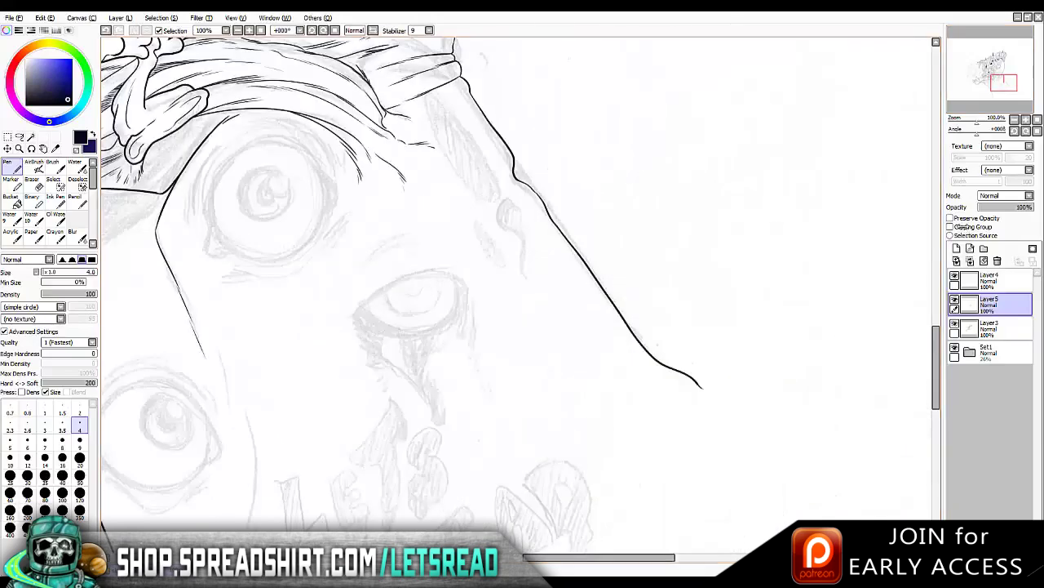
Outline the dripping letters of the word "LETS" over the sketched lettering
{"action": "scroll", "coordinate": [517, 299], "scroll_direction": "down", "scroll_amount": 5}
{"action": "scroll", "coordinate": [517, 299], "scroll_direction": "down", "scroll_amount": 1}
{"action": "mouse_move", "coordinate": [382, 278]}
{"action": "left_mouse_down"}
{"action": "mouse_move", "coordinate": [432, 346]}
{"action": "mouse_move", "coordinate": [399, 395]}
{"action": "left_mouse_up"}
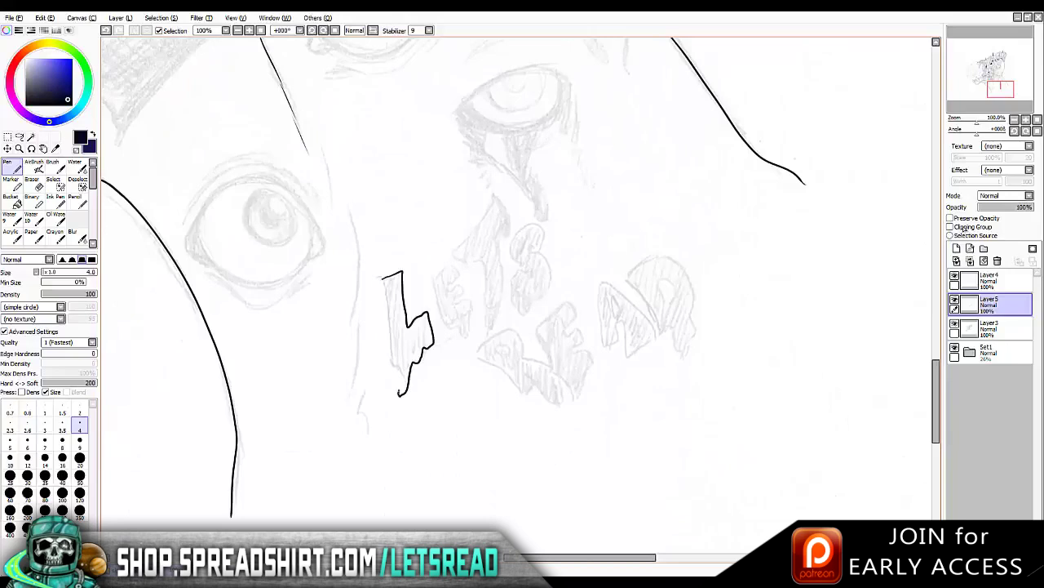
{"action": "left_click_drag", "start_coordinate": [382, 278], "coordinate": [393, 366]}
{"action": "left_click_drag", "start_coordinate": [449, 259], "coordinate": [447, 331]}
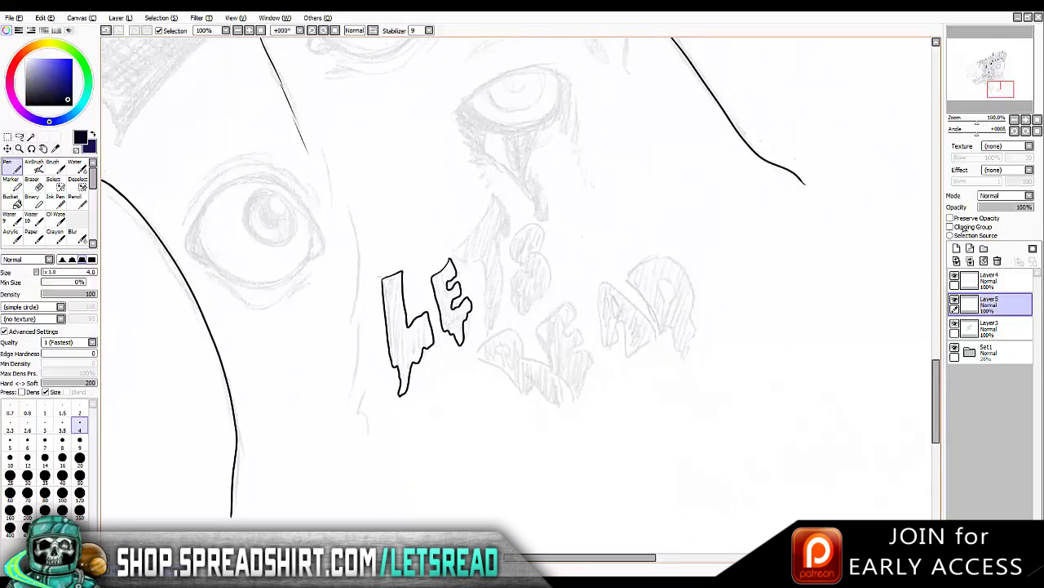
{"action": "mouse_move", "coordinate": [454, 252]}
{"action": "left_mouse_down"}
{"action": "mouse_move", "coordinate": [493, 196]}
{"action": "mouse_move", "coordinate": [509, 237]}
{"action": "mouse_move", "coordinate": [496, 320]}
{"action": "left_mouse_up"}
{"action": "left_click_drag", "start_coordinate": [454, 266], "coordinate": [484, 259]}
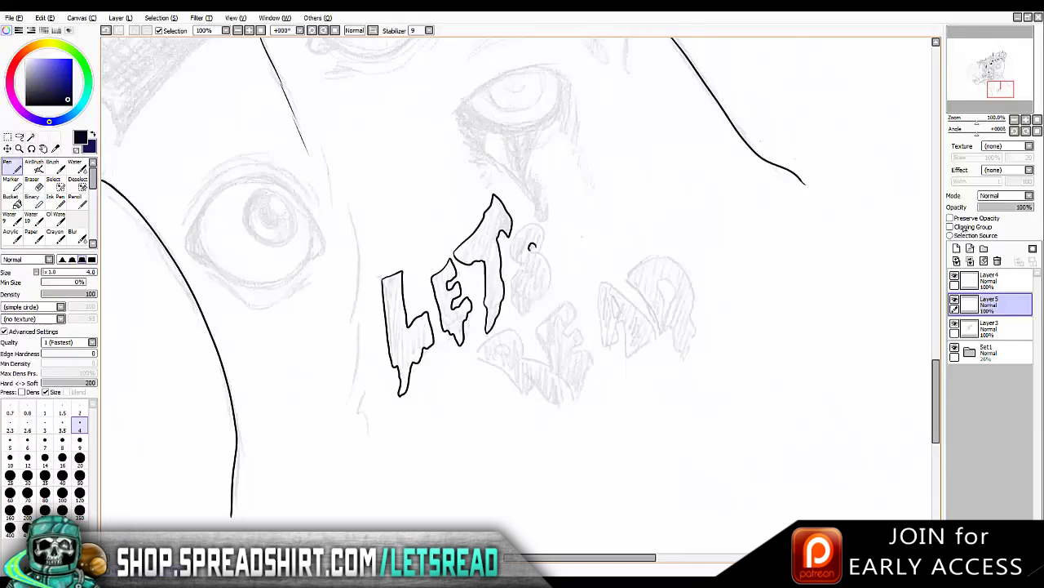
{"action": "left_click_drag", "start_coordinate": [545, 232], "coordinate": [531, 272]}
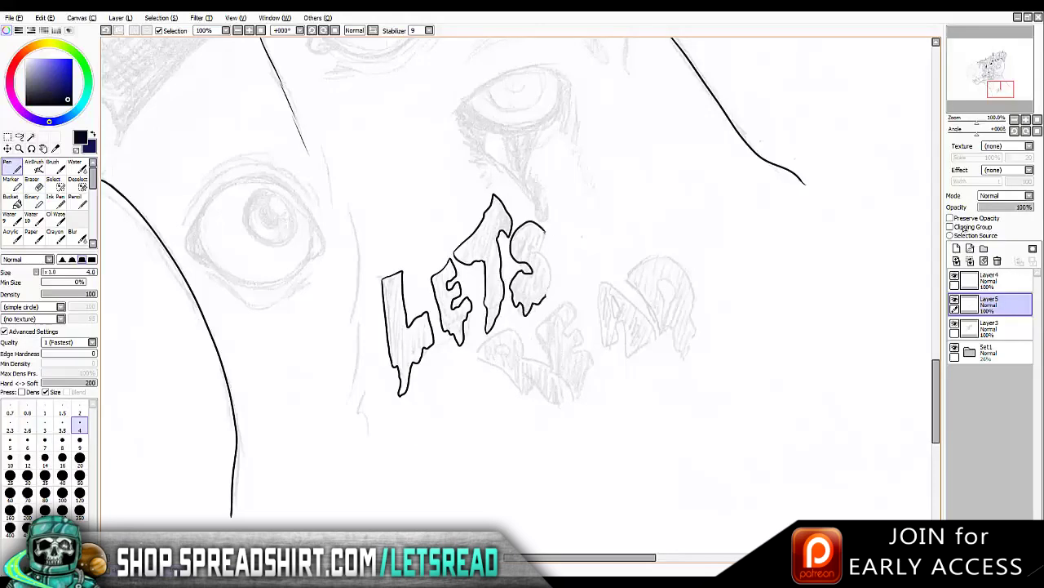
Outline the dripping letter "R" beneath "LETS", undoing the unwanted strokes
{"action": "scroll", "coordinate": [490, 327], "scroll_direction": "down", "scroll_amount": 2}
{"action": "mouse_move", "coordinate": [471, 312]}
{"action": "left_mouse_down"}
{"action": "mouse_move", "coordinate": [496, 381]}
{"action": "mouse_move", "coordinate": [516, 330]}
{"action": "left_mouse_up"}
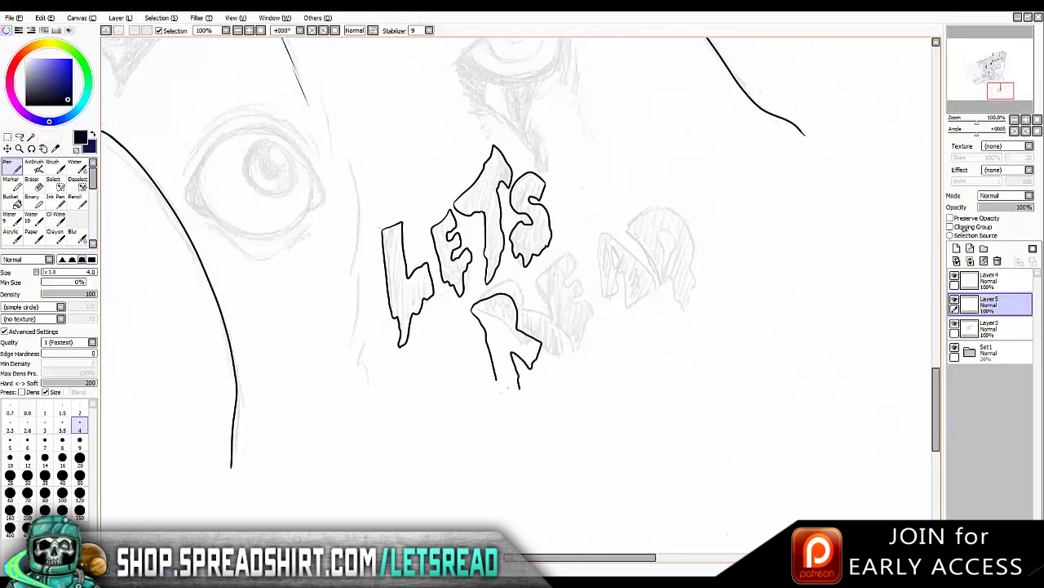
{"action": "key", "text": "ctrl+z"}
{"action": "mouse_move", "coordinate": [495, 330]}
{"action": "left_mouse_down"}
{"action": "mouse_move", "coordinate": [506, 317]}
{"action": "mouse_move", "coordinate": [508, 332]}
{"action": "left_mouse_up"}
{"action": "key", "text": "ctrl+z"}
{"action": "key", "text": "ctrl+z"}
Outline the dripping letters "E", "A" and "D" to complete the word "READ"
{"action": "mouse_move", "coordinate": [522, 270]}
{"action": "left_mouse_down"}
{"action": "mouse_move", "coordinate": [564, 299]}
{"action": "mouse_move", "coordinate": [576, 330]}
{"action": "mouse_move", "coordinate": [545, 341]}
{"action": "mouse_move", "coordinate": [571, 359]}
{"action": "mouse_move", "coordinate": [430, 326]}
{"action": "mouse_move", "coordinate": [449, 249]}
{"action": "left_mouse_up"}
{"action": "key", "text": "ctrl+z"}
{"action": "left_click_drag", "start_coordinate": [438, 303], "coordinate": [480, 325]}
{"action": "left_click_drag", "start_coordinate": [455, 268], "coordinate": [450, 283]}
{"action": "mouse_move", "coordinate": [465, 242]}
{"action": "left_mouse_down"}
{"action": "mouse_move", "coordinate": [488, 222]}
{"action": "mouse_move", "coordinate": [512, 287]}
{"action": "left_mouse_up"}
{"action": "left_click_drag", "start_coordinate": [488, 236], "coordinate": [500, 269]}
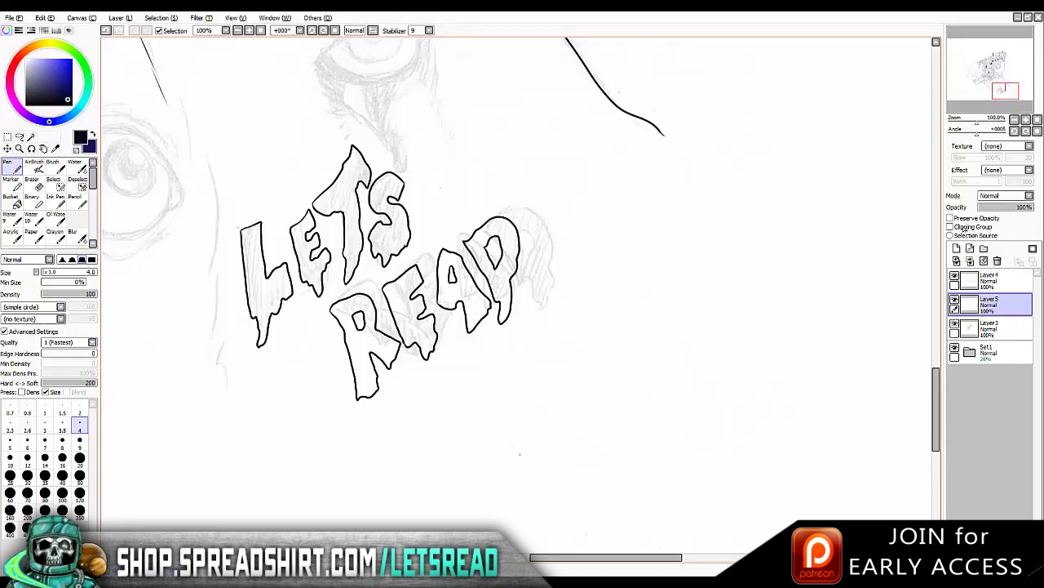
Extend the contour between the lower eye and the lettering downward with broken, tapering strokes
{"action": "left_click_drag", "start_coordinate": [524, 457], "coordinate": [713, 559]}
{"action": "left_click_drag", "start_coordinate": [364, 204], "coordinate": [390, 287]}
{"action": "left_click_drag", "start_coordinate": [396, 260], "coordinate": [409, 510]}
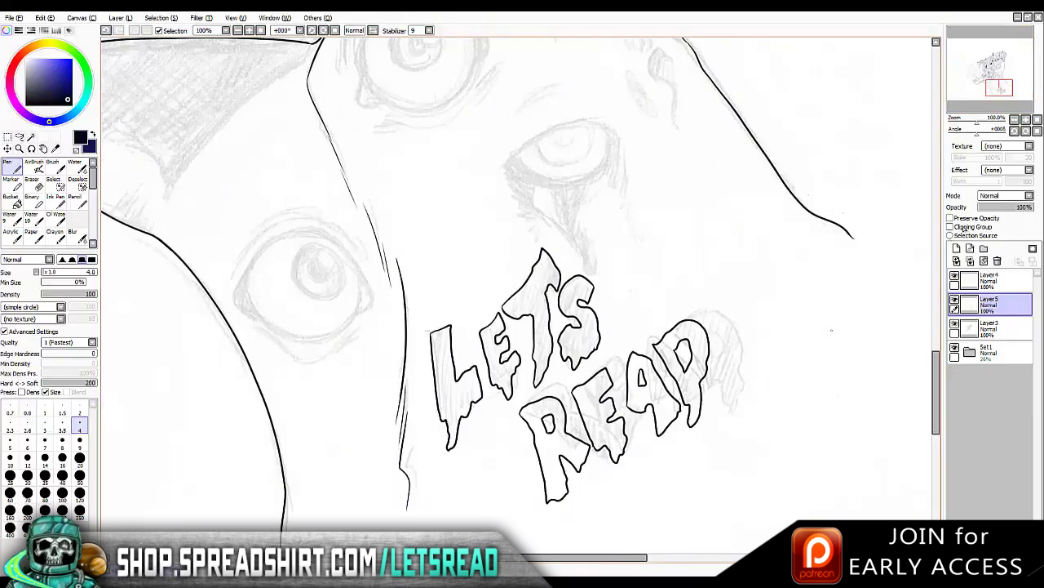
Try a curved edge for the cross-hatched shadow, undo it, and add short hatching strokes on the outline below the shadow
{"action": "key", "text": "ctrl+minus"}
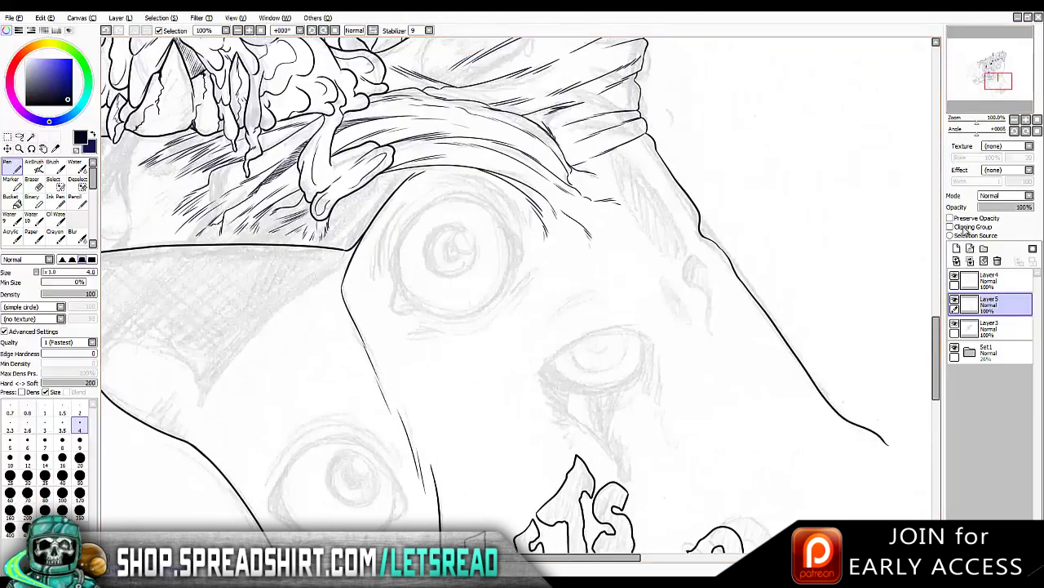
{"action": "key", "text": "ctrl+minus"}
{"action": "key", "text": "ctrl+plus"}
{"action": "key", "text": "ctrl+plus"}
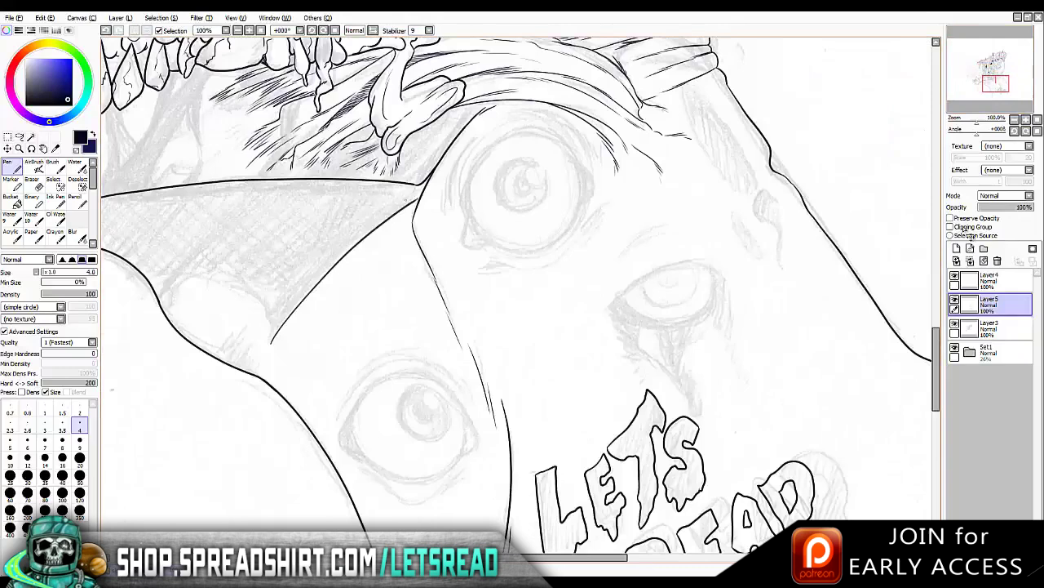
{"action": "scroll", "coordinate": [517, 294], "scroll_direction": "down", "scroll_amount": 3}
{"action": "mouse_move", "coordinate": [184, 256]}
{"action": "left_mouse_down"}
{"action": "mouse_move", "coordinate": [209, 230]}
{"action": "mouse_move", "coordinate": [204, 241]}
{"action": "left_mouse_up"}
{"action": "key", "text": "ctrl+z"}
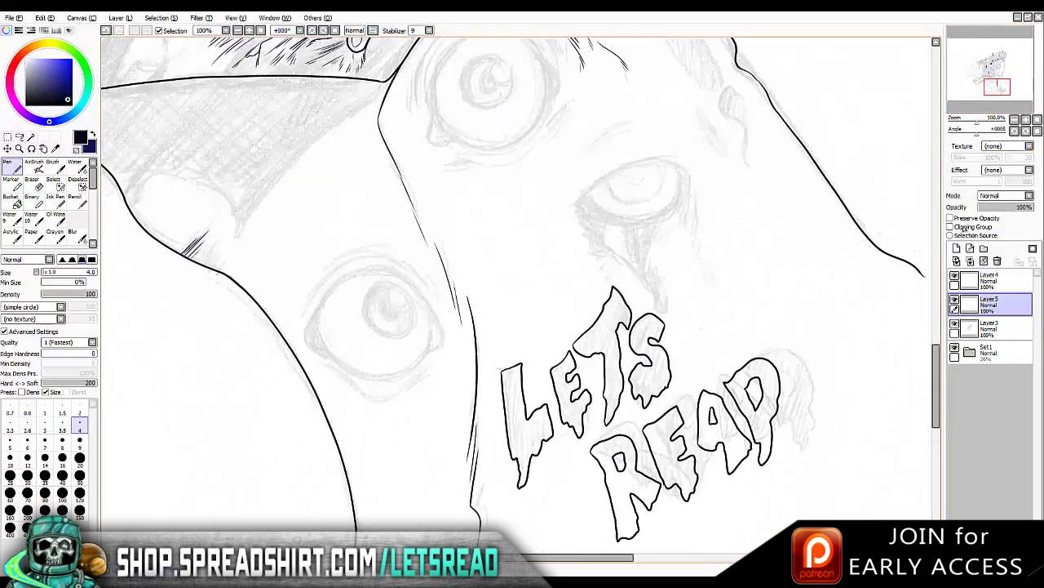
{"action": "scroll", "coordinate": [518, 293], "scroll_direction": "down", "scroll_amount": 2}
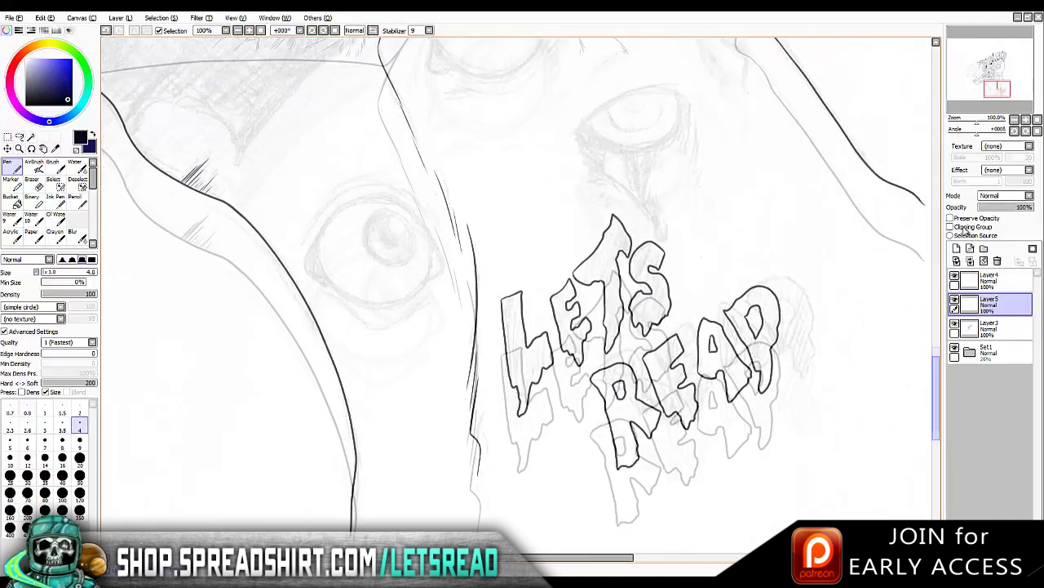
Ink the circular iris and solid dark pupil of the upper round eye, undoing the unwanted strokes
{"action": "scroll", "coordinate": [518, 294], "scroll_direction": "up", "scroll_amount": 5}
{"action": "key", "text": "ctrl+plus"}
{"action": "mouse_move", "coordinate": [500, 154]}
{"action": "left_mouse_down"}
{"action": "mouse_move", "coordinate": [480, 175]}
{"action": "mouse_move", "coordinate": [470, 218]}
{"action": "mouse_move", "coordinate": [493, 146]}
{"action": "mouse_move", "coordinate": [473, 140]}
{"action": "mouse_move", "coordinate": [466, 187]}
{"action": "left_mouse_up"}
{"action": "key", "text": "ctrl+z"}
{"action": "key", "text": "ctrl+z"}
{"action": "key", "text": "ctrl+z"}
{"action": "key", "text": "ctrl+z"}
{"action": "key", "text": "b"}
{"action": "left_click", "coordinate": [471, 180]}
{"action": "key", "text": "n"}
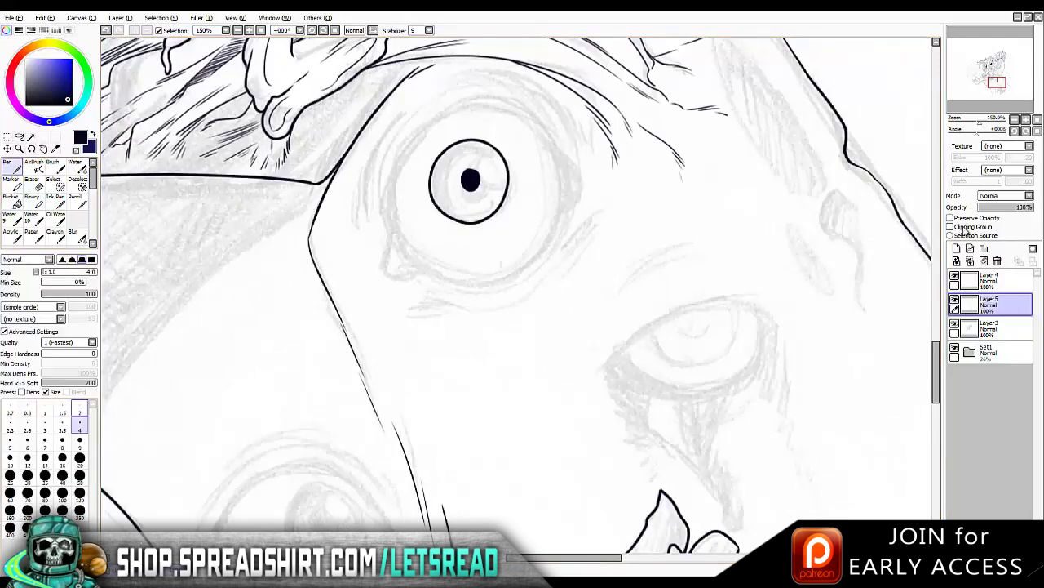
Ink the upper arc of the round eye with the Pen at size 3, undoing the misplaced stroke
{"action": "left_click_drag", "start_coordinate": [548, 145], "coordinate": [555, 156]}
{"action": "left_click_drag", "start_coordinate": [390, 230], "coordinate": [557, 156]}
{"action": "key", "text": "h"}
{"action": "left_click_drag", "start_coordinate": [477, 157], "coordinate": [539, 110]}
{"action": "key", "text": "ctrl+z"}
{"action": "key", "text": "h"}
{"action": "left_click_drag", "start_coordinate": [402, 157], "coordinate": [467, 108]}
{"action": "key", "text": "h"}
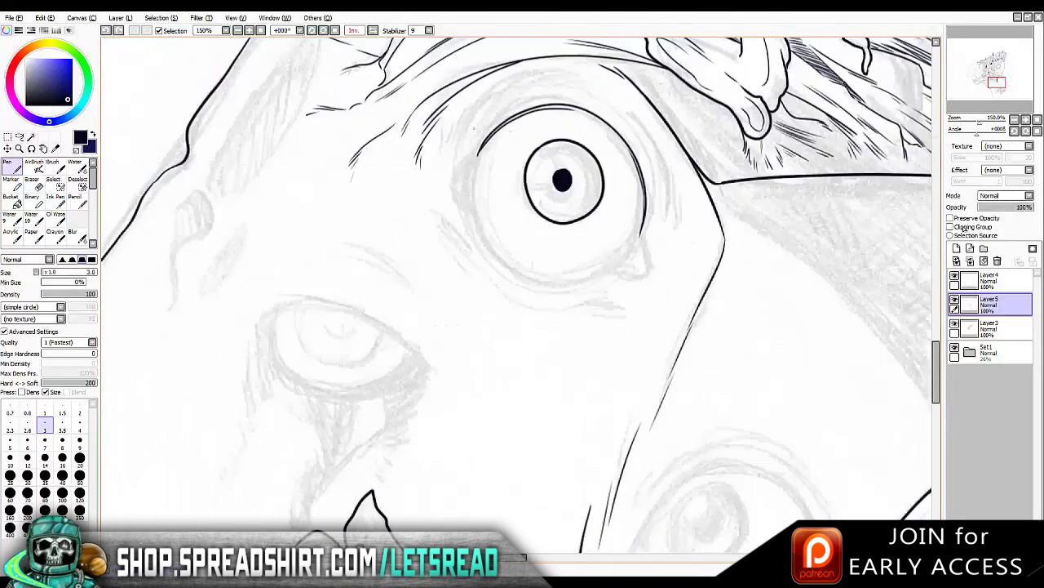
Continue the upper round eye's outline around its side and underside to form the eyeball circle
{"action": "key", "text": "h"}
{"action": "left_click_drag", "start_coordinate": [403, 153], "coordinate": [445, 114]}
{"action": "key", "text": "Delete"}
{"action": "key", "text": "Delete"}
{"action": "key", "text": "Delete"}
{"action": "key", "text": "Delete"}
{"action": "key", "text": "Delete"}
{"action": "key", "text": "Delete"}
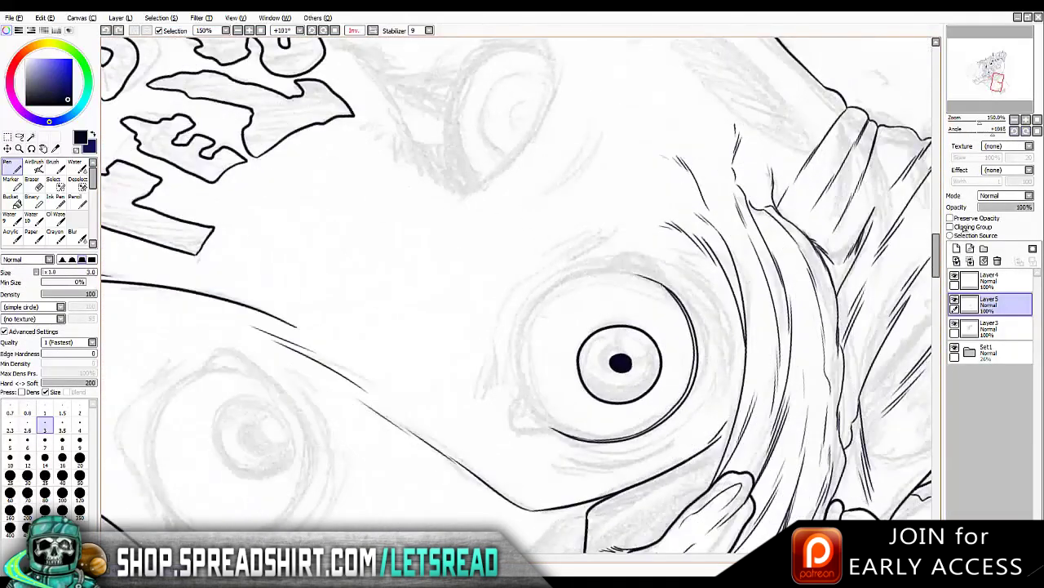
{"action": "key", "text": "Home"}
{"action": "key", "text": "h"}
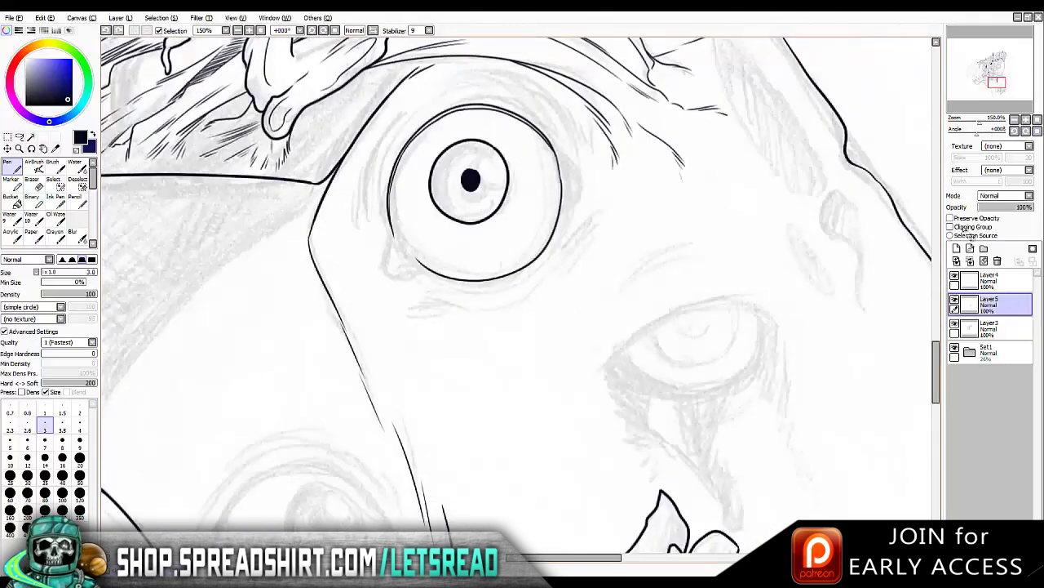
Double the lower lid line of the upper round eye and add small pointed corners on both sides
{"action": "mouse_move", "coordinate": [393, 236]}
{"action": "left_mouse_down"}
{"action": "mouse_move", "coordinate": [500, 286]}
{"action": "mouse_move", "coordinate": [524, 274]}
{"action": "left_mouse_up"}
{"action": "mouse_move", "coordinate": [559, 162]}
{"action": "left_mouse_down"}
{"action": "mouse_move", "coordinate": [558, 242]}
{"action": "mouse_move", "coordinate": [561, 175]}
{"action": "mouse_move", "coordinate": [563, 221]}
{"action": "left_mouse_up"}
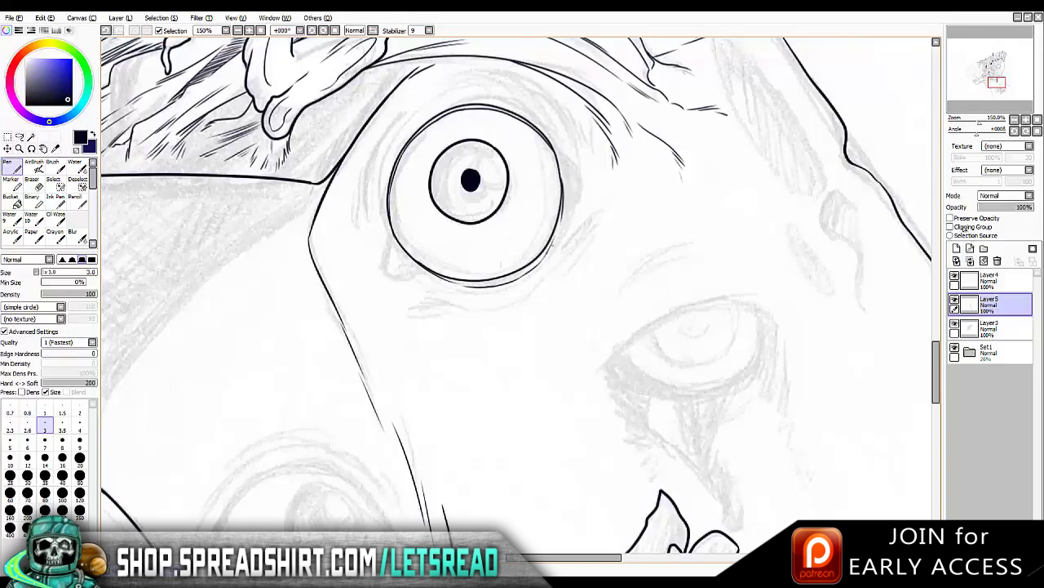
{"action": "key", "text": "h"}
{"action": "key", "text": "h"}
{"action": "key", "text": "h"}
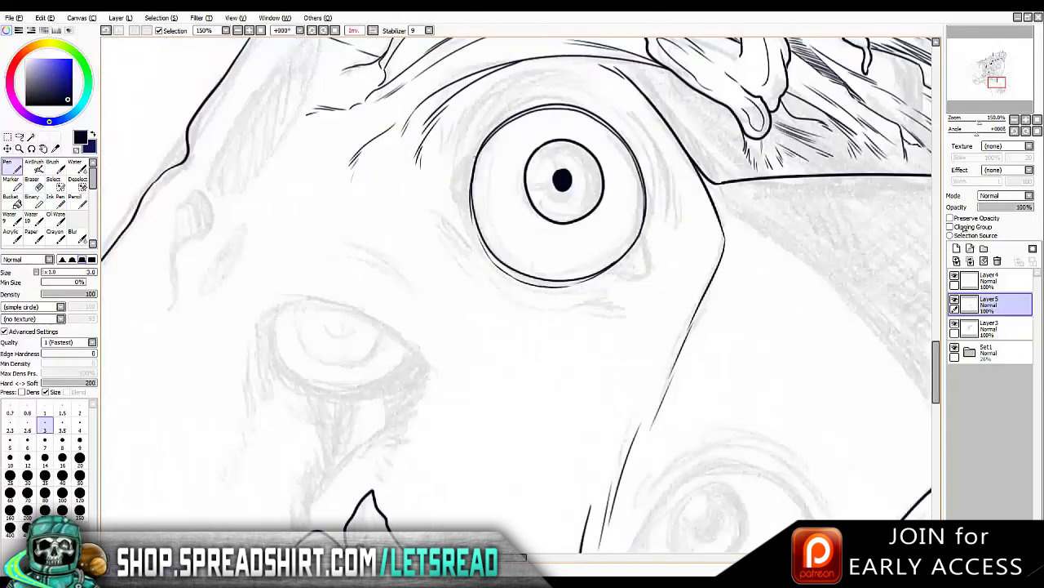
{"action": "key", "text": "h"}
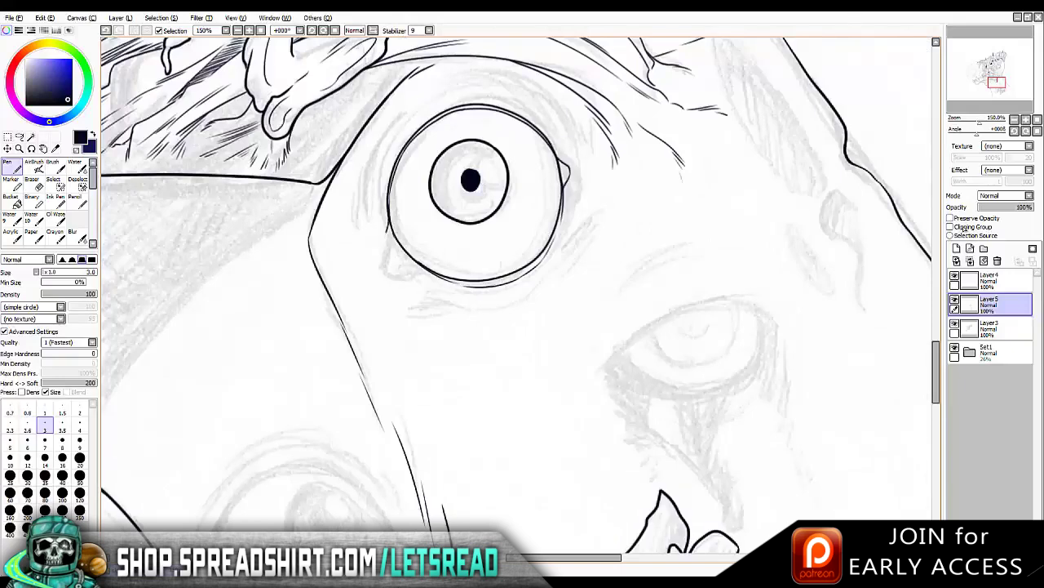
{"action": "key", "text": "h"}
{"action": "key", "text": "h"}
{"action": "key", "text": "h"}
{"action": "key", "text": "h"}
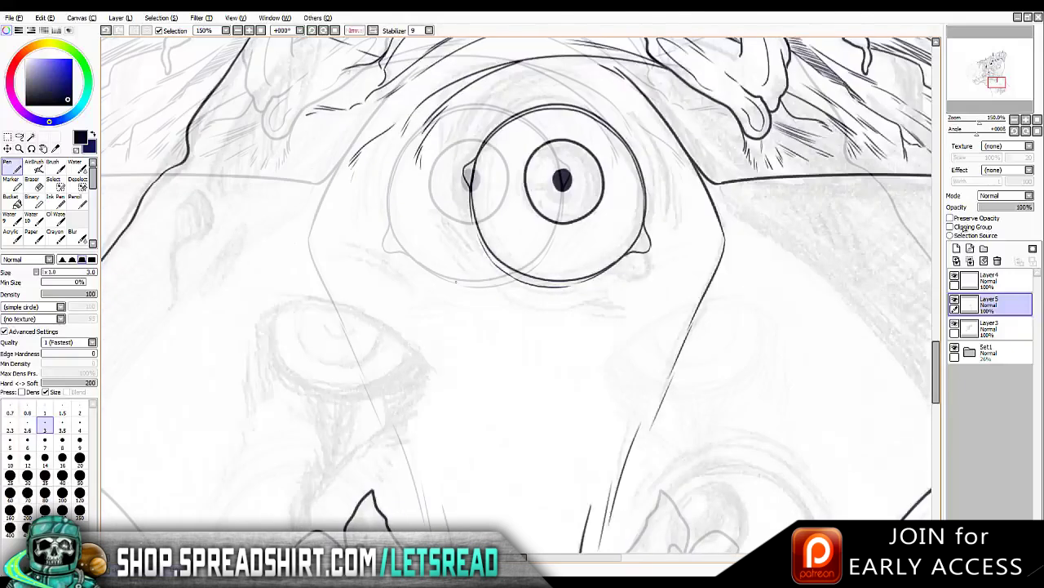
Ink curved skin creases between the upper round eye and the face contour
{"action": "left_click_drag", "start_coordinate": [406, 106], "coordinate": [379, 155]}
{"action": "left_click_drag", "start_coordinate": [383, 147], "coordinate": [372, 207]}
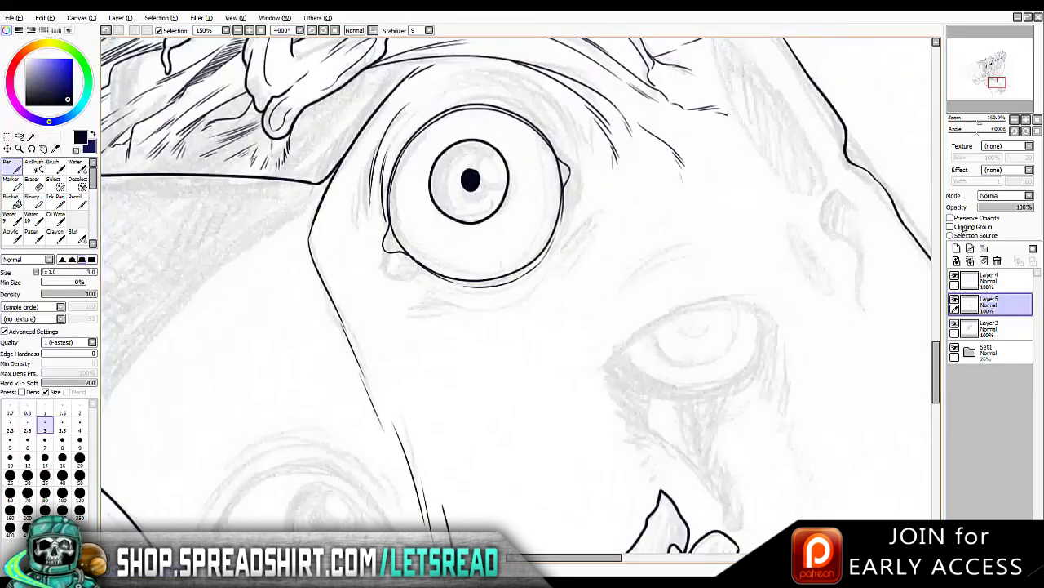
{"action": "left_click_drag", "start_coordinate": [367, 159], "coordinate": [359, 236]}
{"action": "left_click_drag", "start_coordinate": [365, 209], "coordinate": [361, 241]}
{"action": "key", "text": "h"}
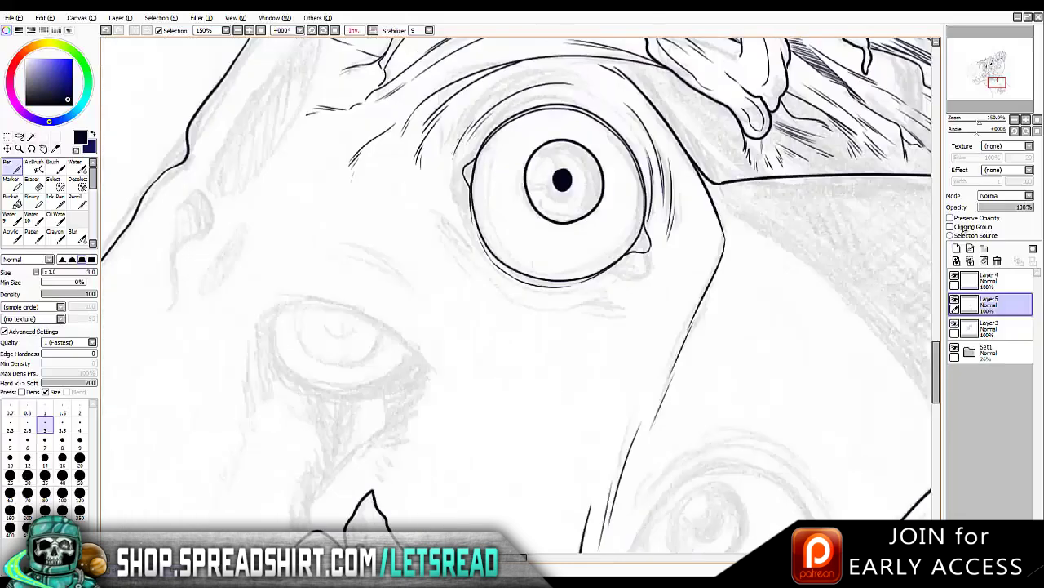
Add tapered skin folds above and beneath the upper round eye and small detail strokes at its corners
{"action": "key", "text": "h"}
{"action": "key", "text": "h"}
{"action": "key", "text": "h"}
{"action": "key", "text": "h"}
{"action": "mouse_move", "coordinate": [454, 214]}
{"action": "left_mouse_down"}
{"action": "mouse_move", "coordinate": [439, 227]}
{"action": "mouse_move", "coordinate": [437, 273]}
{"action": "mouse_move", "coordinate": [473, 297]}
{"action": "mouse_move", "coordinate": [536, 301]}
{"action": "left_mouse_up"}
{"action": "key", "text": "h"}
{"action": "key", "text": "ctrl+z"}
{"action": "left_click_drag", "start_coordinate": [464, 309], "coordinate": [547, 294]}
{"action": "left_click_drag", "start_coordinate": [588, 232], "coordinate": [552, 281]}
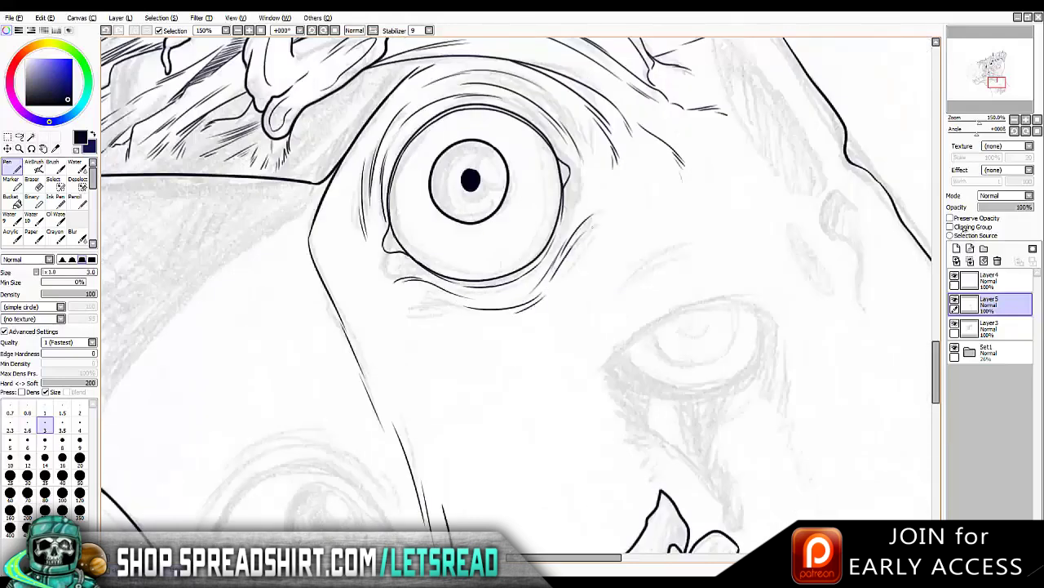
{"action": "key", "text": "h"}
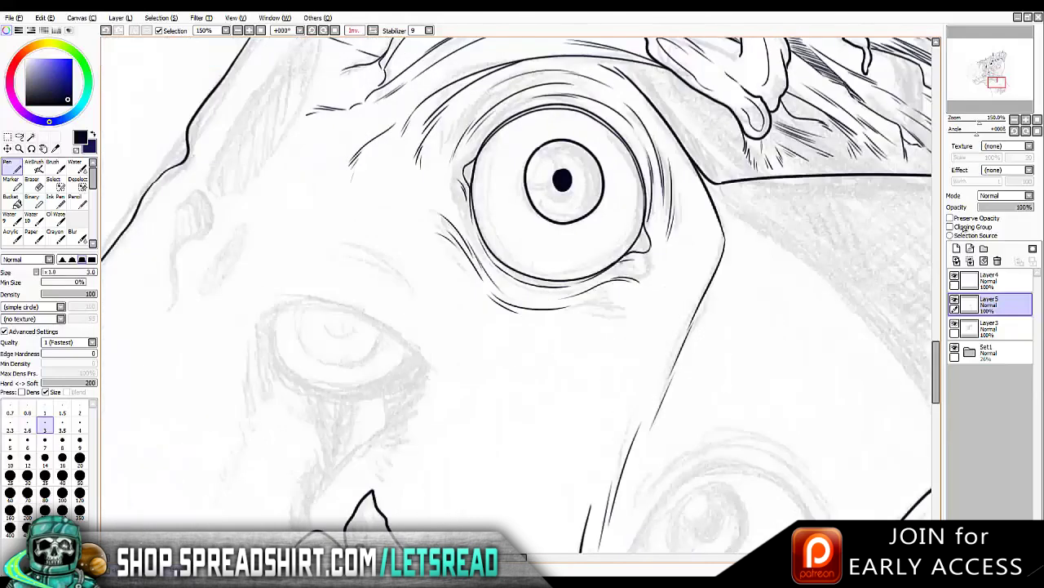
{"action": "key", "text": "h"}
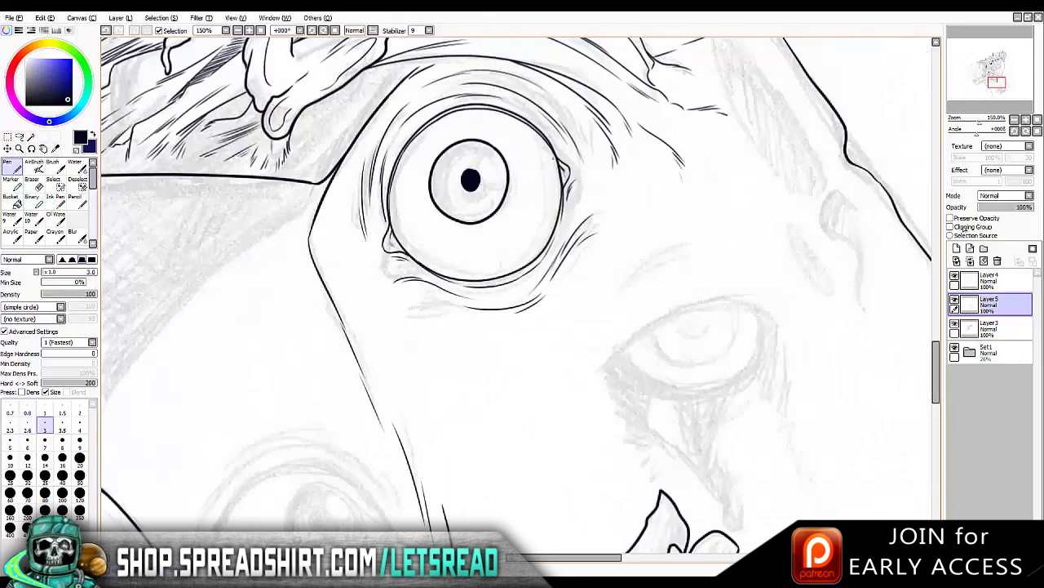
Ink the upper lid curve of the half-closed eye above the "LETS" lettering
{"action": "key", "text": "h"}
{"action": "key", "text": "h"}
{"action": "key", "text": "h"}
{"action": "key", "text": "h"}
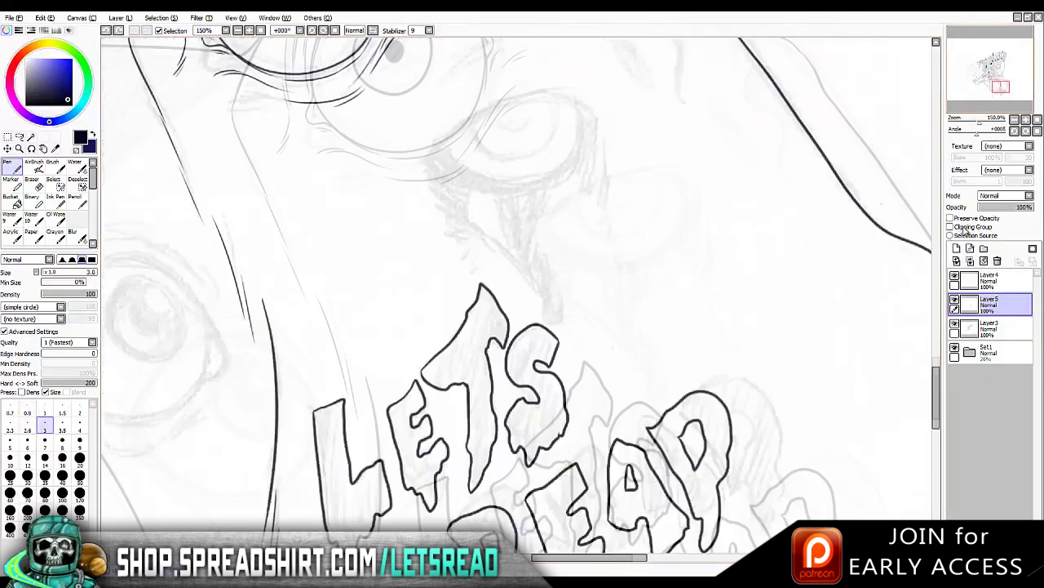
{"action": "left_click_drag", "start_coordinate": [416, 266], "coordinate": [596, 220]}
{"action": "key", "text": "h"}
{"action": "key", "text": "h"}
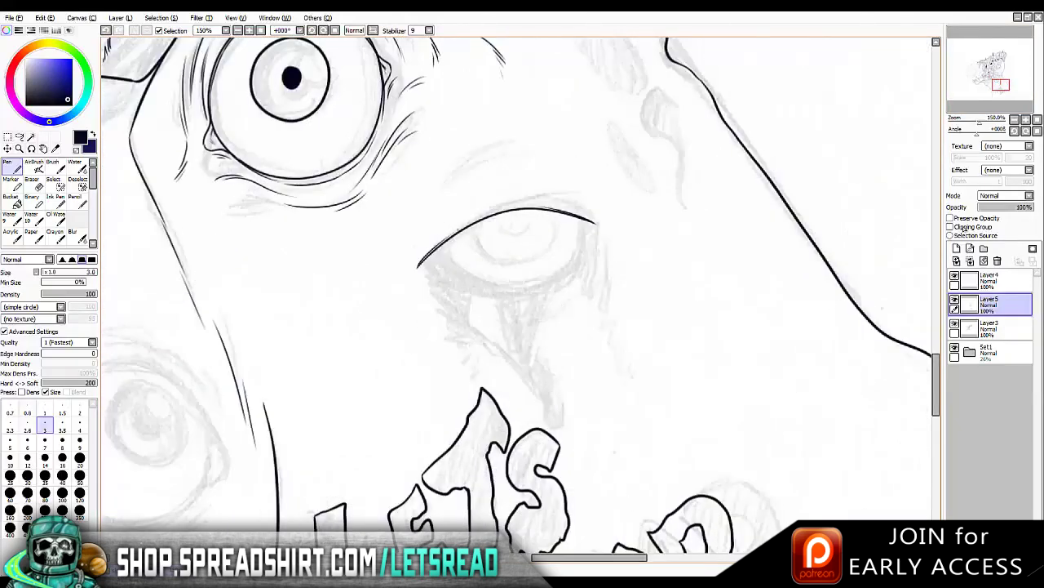
Thicken the half-closed eye's upper lid and outline its lower lid between the two corners
{"action": "left_click_drag", "start_coordinate": [458, 227], "coordinate": [525, 207]}
{"action": "left_click_drag", "start_coordinate": [594, 225], "coordinate": [580, 267]}
{"action": "key", "text": "h"}
{"action": "left_click_drag", "start_coordinate": [460, 271], "coordinate": [599, 270]}
{"action": "key", "text": "h"}
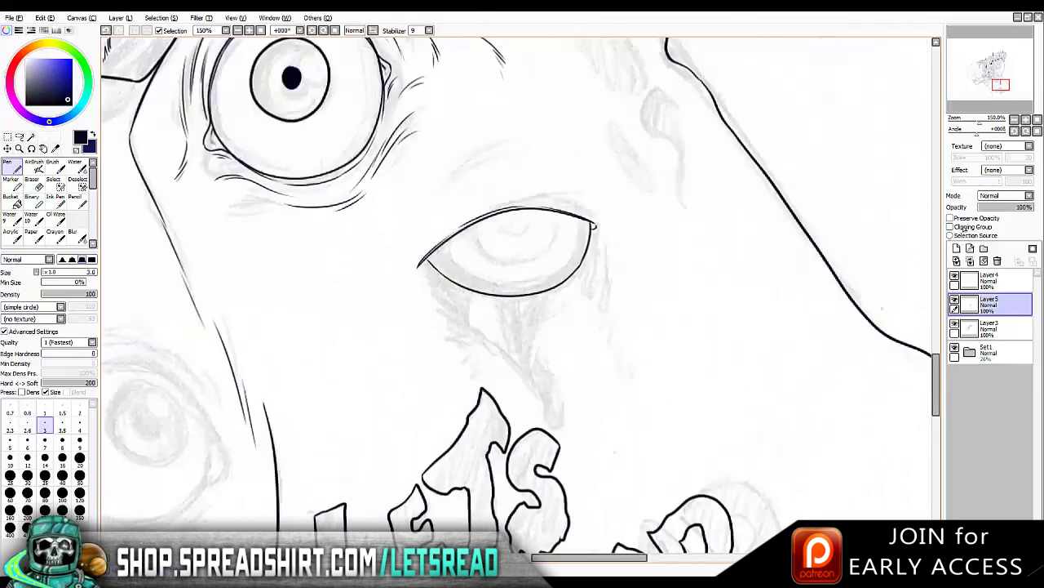
Draw the iris arc and the smaller pupil arc inside the half-closed eye, undoing the unwanted strokes
{"action": "left_click_drag", "start_coordinate": [481, 231], "coordinate": [557, 228]}
{"action": "key", "text": "h"}
{"action": "key", "text": "h"}
{"action": "key", "text": "h"}
{"action": "key", "text": "h"}
{"action": "key", "text": "h"}
{"action": "key", "text": "h"}
{"action": "key", "text": "ctrl+z"}
{"action": "key", "text": "ctrl+z"}
{"action": "key", "text": "ctrl+z"}
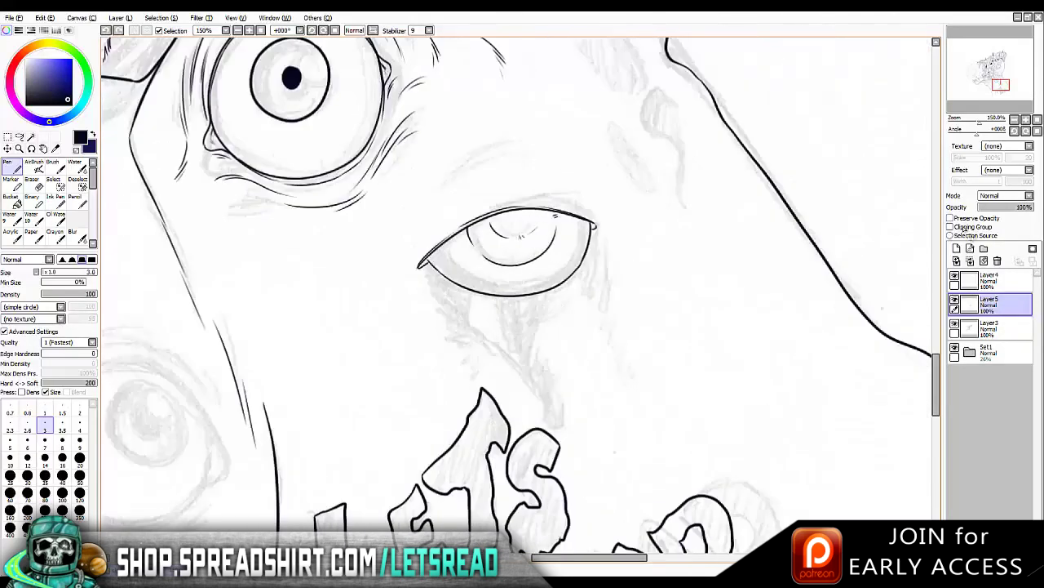
{"action": "mouse_move", "coordinate": [477, 245]}
{"action": "left_mouse_down"}
{"action": "mouse_move", "coordinate": [522, 263]}
{"action": "mouse_move", "coordinate": [553, 233]}
{"action": "mouse_move", "coordinate": [532, 215]}
{"action": "left_mouse_up"}
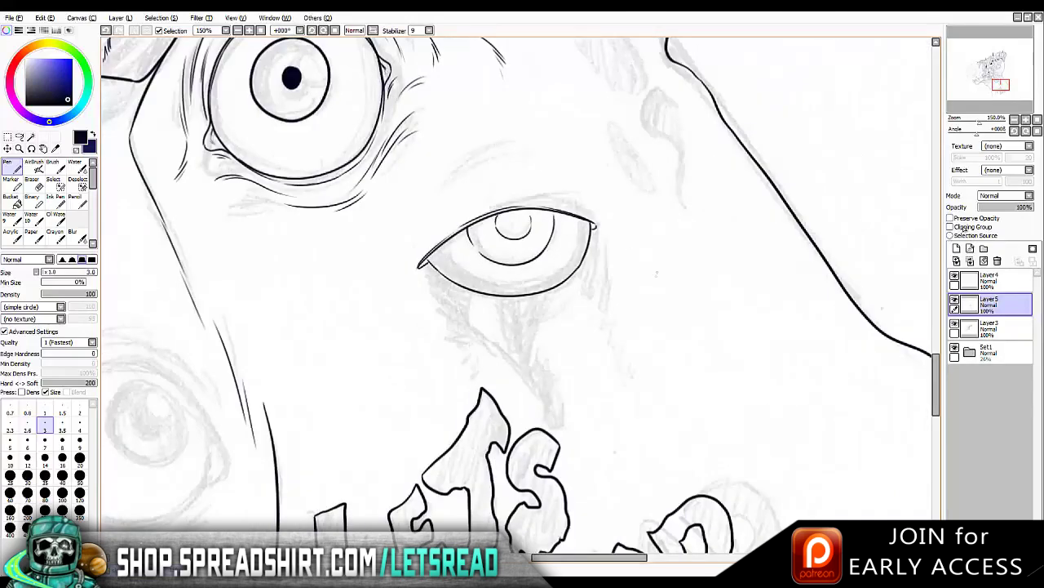
Ink layered creases above the half-closed eye's upper lid, undoing the misplaced strokes
{"action": "key", "text": "ctrl+z"}
{"action": "mouse_move", "coordinate": [427, 199]}
{"action": "left_mouse_down"}
{"action": "mouse_move", "coordinate": [546, 160]}
{"action": "mouse_move", "coordinate": [543, 173]}
{"action": "left_mouse_up"}
{"action": "left_click_drag", "start_coordinate": [516, 196], "coordinate": [578, 204]}
{"action": "key", "text": "ctrl+z"}
{"action": "left_click_drag", "start_coordinate": [418, 245], "coordinate": [483, 200]}
{"action": "key", "text": "h"}
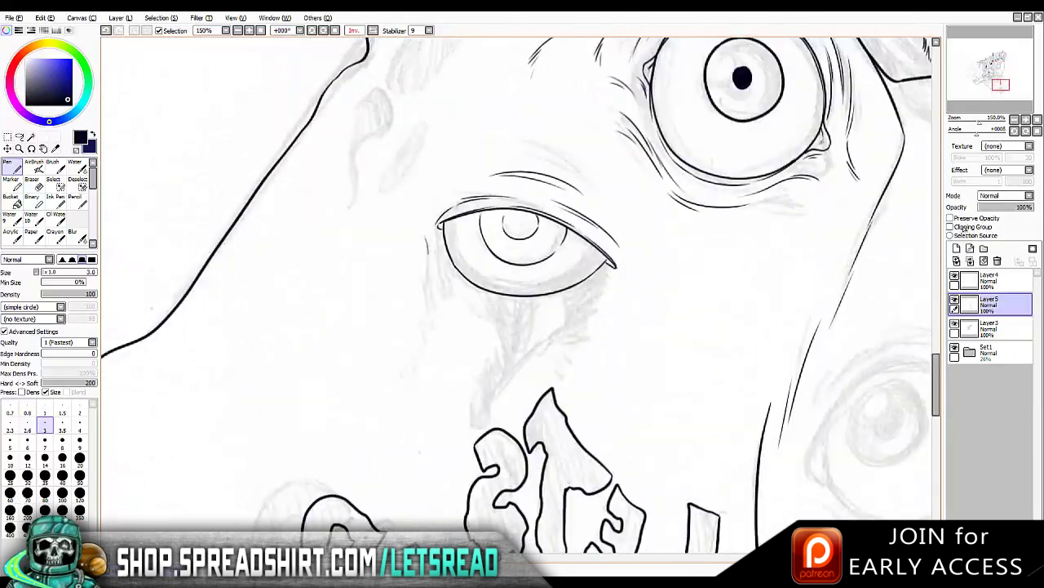
Ink the sagging bags and folds beneath the half-closed eye and the upper round eye
{"action": "mouse_move", "coordinate": [426, 236]}
{"action": "left_mouse_down"}
{"action": "mouse_move", "coordinate": [475, 315]}
{"action": "mouse_move", "coordinate": [504, 333]}
{"action": "mouse_move", "coordinate": [564, 313]}
{"action": "mouse_move", "coordinate": [607, 282]}
{"action": "left_mouse_up"}
{"action": "left_click_drag", "start_coordinate": [493, 310], "coordinate": [571, 290]}
{"action": "mouse_move", "coordinate": [428, 292]}
{"action": "left_mouse_down"}
{"action": "mouse_move", "coordinate": [506, 377]}
{"action": "mouse_move", "coordinate": [564, 330]}
{"action": "left_mouse_up"}
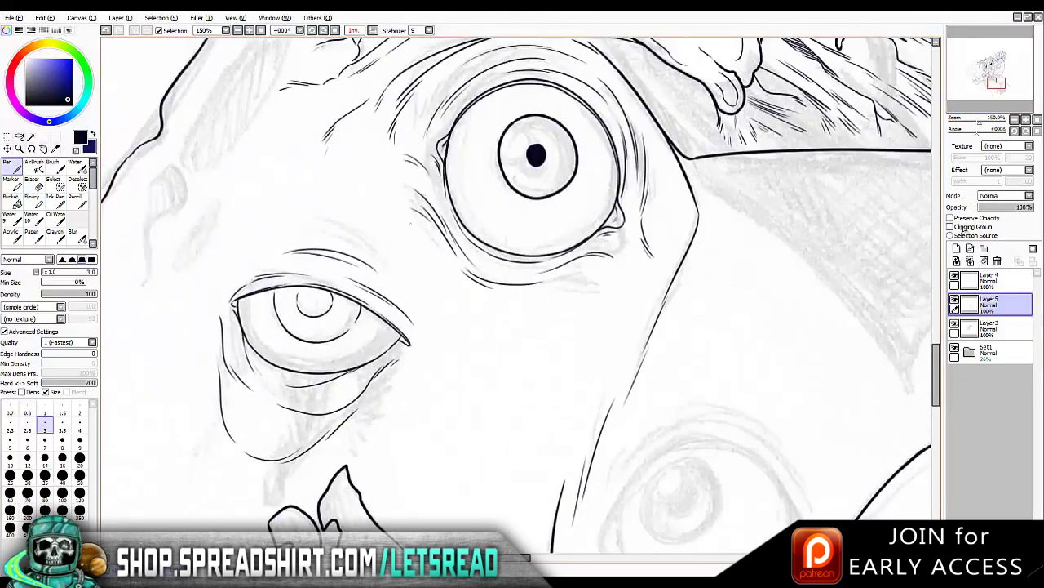
{"action": "left_click_drag", "start_coordinate": [433, 222], "coordinate": [418, 290]}
{"action": "mouse_move", "coordinate": [441, 295]}
{"action": "left_mouse_down"}
{"action": "mouse_move", "coordinate": [454, 333]}
{"action": "mouse_move", "coordinate": [612, 282]}
{"action": "left_mouse_up"}
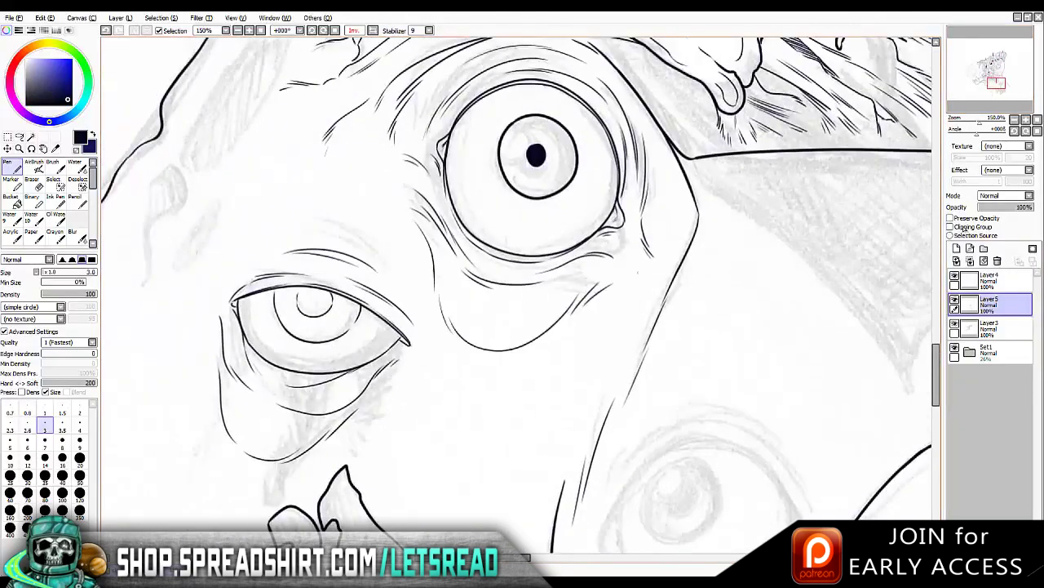
Ink a doubled upper lid arc on the lower round eye beside the lettering, undoing the first attempt
{"action": "mouse_move", "coordinate": [368, 334]}
{"action": "left_mouse_down"}
{"action": "mouse_move", "coordinate": [413, 250]}
{"action": "mouse_move", "coordinate": [563, 301]}
{"action": "mouse_move", "coordinate": [577, 351]}
{"action": "left_mouse_up"}
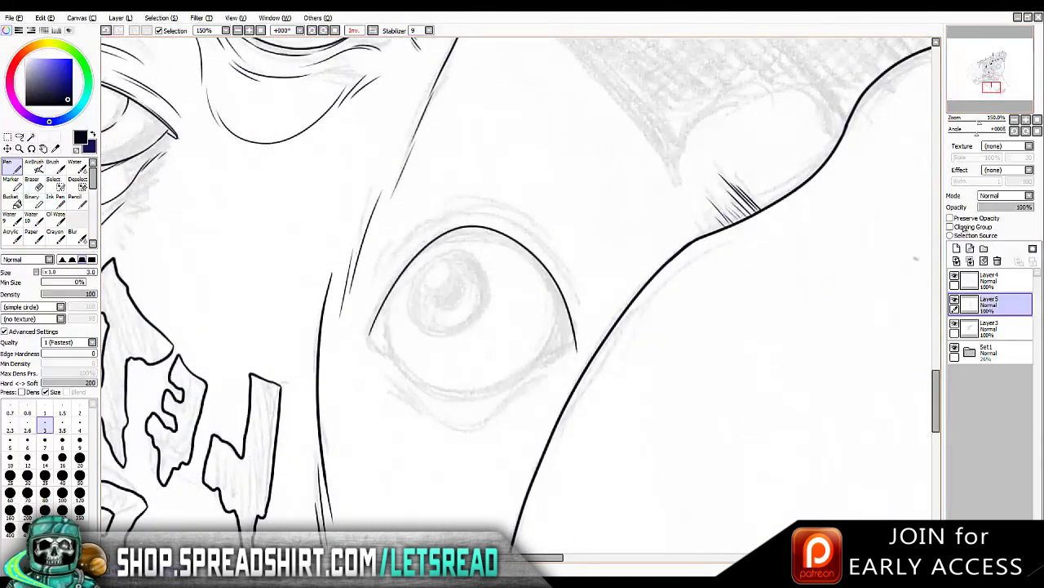
{"action": "key", "text": "ctrl+z"}
{"action": "left_click_drag", "start_coordinate": [467, 240], "coordinate": [571, 338]}
{"action": "left_click_drag", "start_coordinate": [366, 335], "coordinate": [457, 241]}
{"action": "left_click_drag", "start_coordinate": [365, 331], "coordinate": [437, 241]}
{"action": "left_click_drag", "start_coordinate": [490, 243], "coordinate": [574, 338]}
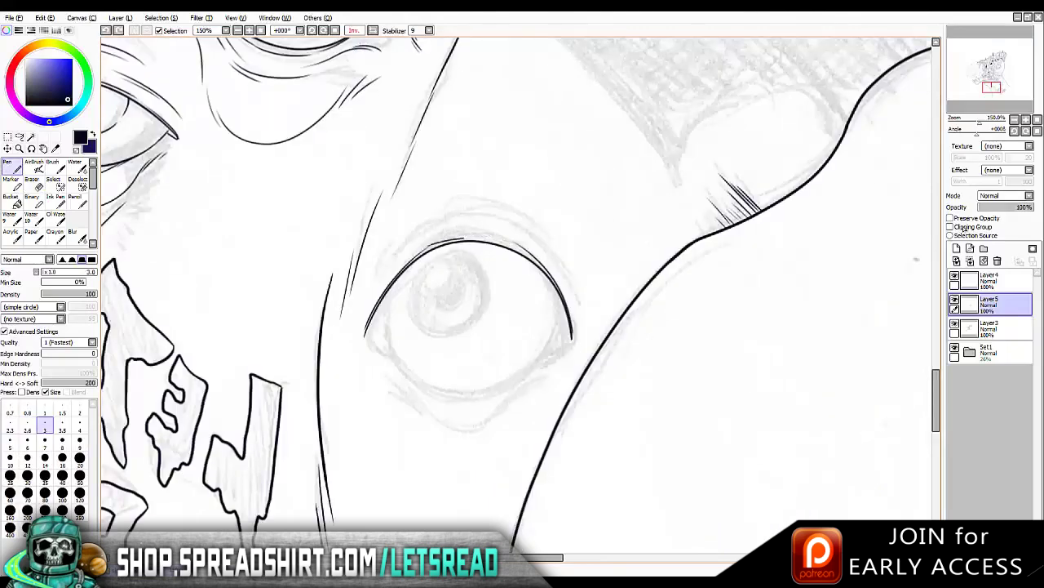
{"action": "left_click_drag", "start_coordinate": [421, 250], "coordinate": [508, 241]}
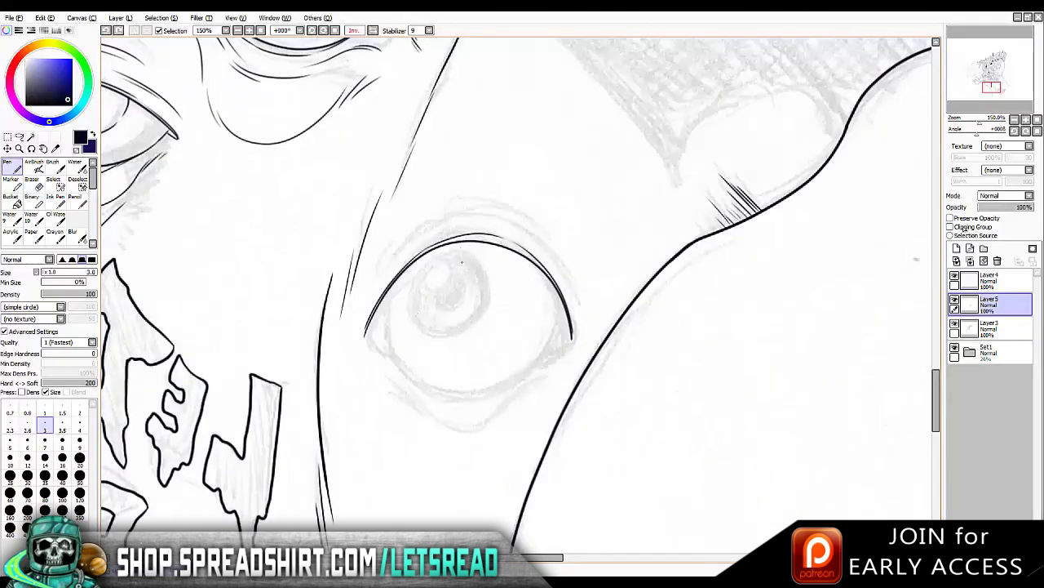
Ink the oval iris and solid dark pupil of the lower round eye
{"action": "key", "text": "ctrl+y"}
{"action": "key", "text": "ctrl+z"}
{"action": "key", "text": "ctrl+y"}
{"action": "key", "text": "ctrl+z"}
{"action": "key", "text": "ctrl+y"}
{"action": "key", "text": "h"}
{"action": "key", "text": "h"}
{"action": "key", "text": "h"}
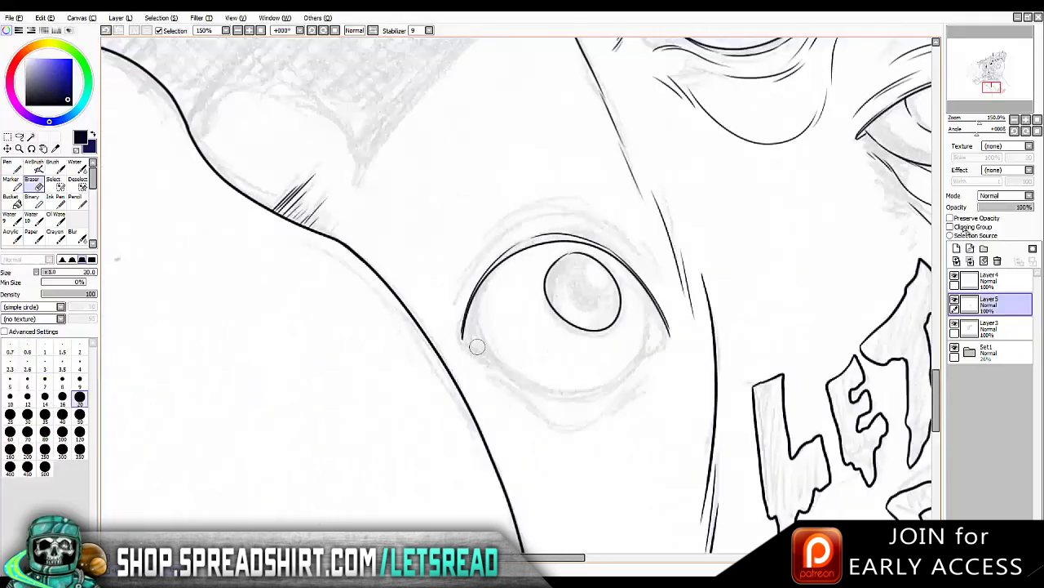
{"action": "key", "text": "h"}
{"action": "key", "text": "ctrl+y"}
{"action": "key", "text": "ctrl+y"}
{"action": "key", "text": "n"}
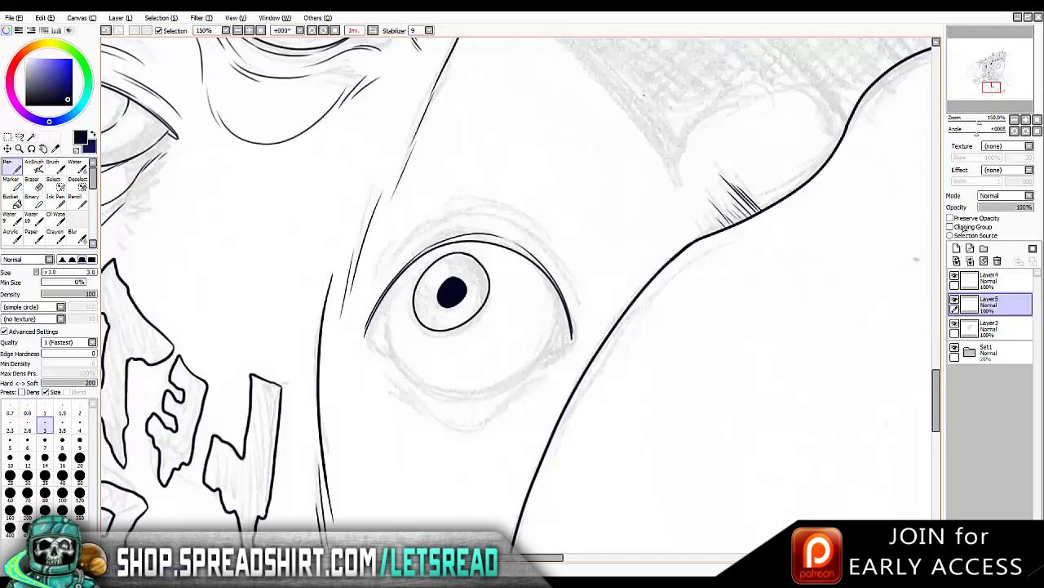
Outline the lower round eye's eyeball and its pointed corners, undoing the unwanted strokes
{"action": "key", "text": "ctrl+z"}
{"action": "mouse_move", "coordinate": [384, 290]}
{"action": "left_mouse_down"}
{"action": "mouse_move", "coordinate": [400, 359]}
{"action": "mouse_move", "coordinate": [418, 377]}
{"action": "left_mouse_up"}
{"action": "mouse_move", "coordinate": [368, 346]}
{"action": "left_mouse_down"}
{"action": "mouse_move", "coordinate": [460, 392]}
{"action": "mouse_move", "coordinate": [542, 351]}
{"action": "left_mouse_up"}
{"action": "key", "text": "ctrl+z"}
{"action": "key", "text": "ctrl+z"}
{"action": "mouse_move", "coordinate": [547, 294]}
{"action": "left_mouse_down"}
{"action": "mouse_move", "coordinate": [558, 356]}
{"action": "mouse_move", "coordinate": [558, 346]}
{"action": "left_mouse_up"}
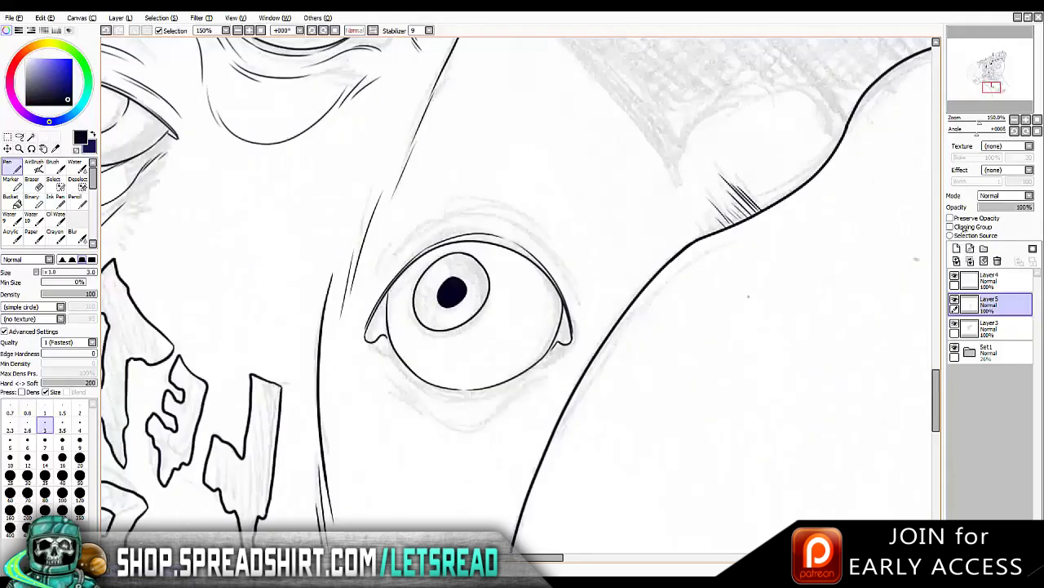
Redraw the lower round eye's inner corner in a smaller shape and double its lower lid line
{"action": "key", "text": "ctrl+z"}
{"action": "mouse_move", "coordinate": [377, 309]}
{"action": "left_mouse_down"}
{"action": "mouse_move", "coordinate": [412, 379]}
{"action": "mouse_move", "coordinate": [481, 394]}
{"action": "mouse_move", "coordinate": [555, 349]}
{"action": "left_mouse_up"}
{"action": "key", "text": "ctrl+z"}
{"action": "key", "text": "ctrl+y"}
Ink the sagging bags beneath the lower round eye and the creases around its upper lid
{"action": "mouse_move", "coordinate": [379, 347]}
{"action": "left_mouse_down"}
{"action": "mouse_move", "coordinate": [478, 437]}
{"action": "mouse_move", "coordinate": [545, 369]}
{"action": "left_mouse_up"}
{"action": "mouse_move", "coordinate": [400, 437]}
{"action": "left_mouse_down"}
{"action": "mouse_move", "coordinate": [456, 498]}
{"action": "mouse_move", "coordinate": [506, 478]}
{"action": "mouse_move", "coordinate": [576, 363]}
{"action": "left_mouse_up"}
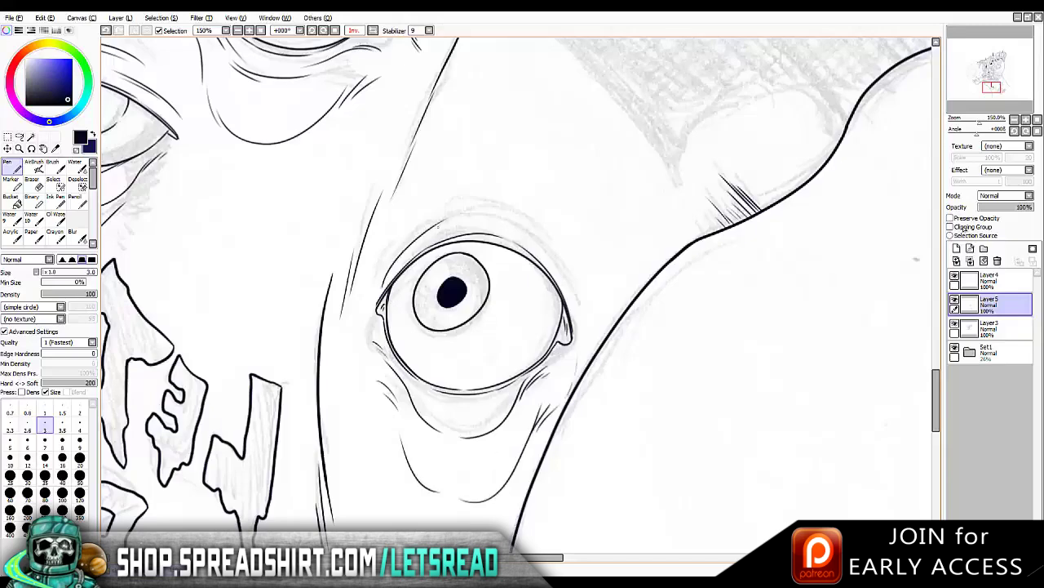
{"action": "key", "text": "h"}
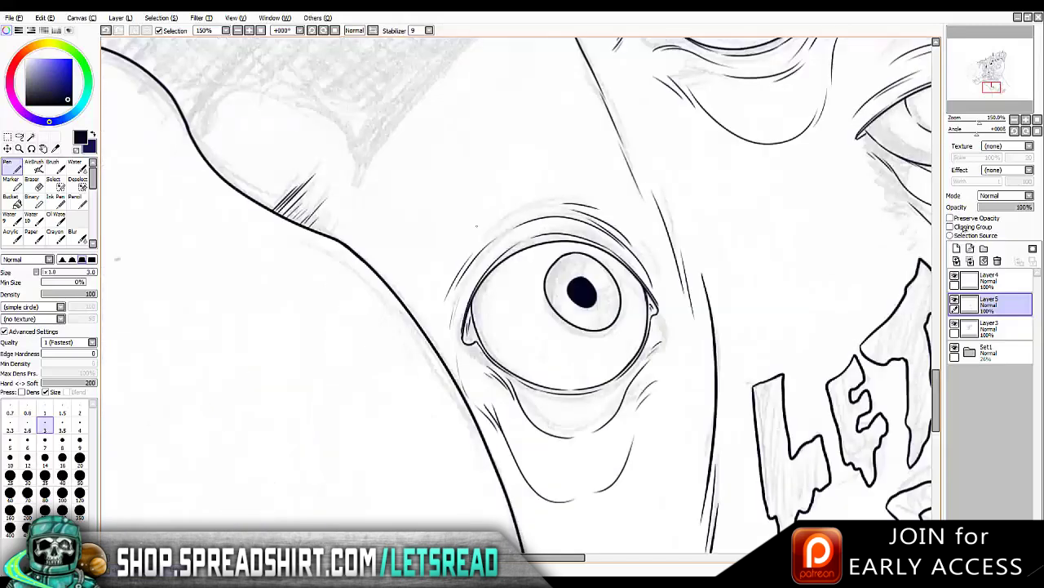
Add a new layer above the line art and ink short lashes along the upper lids of the three eyes
{"action": "scroll", "coordinate": [308, 312], "scroll_direction": "up", "scroll_amount": 1}
{"action": "left_click_drag", "start_coordinate": [656, 196], "coordinate": [691, 220]}
{"action": "left_click_drag", "start_coordinate": [750, 265], "coordinate": [768, 270]}
{"action": "left_click_drag", "start_coordinate": [684, 209], "coordinate": [720, 223]}
{"action": "key", "text": "h"}
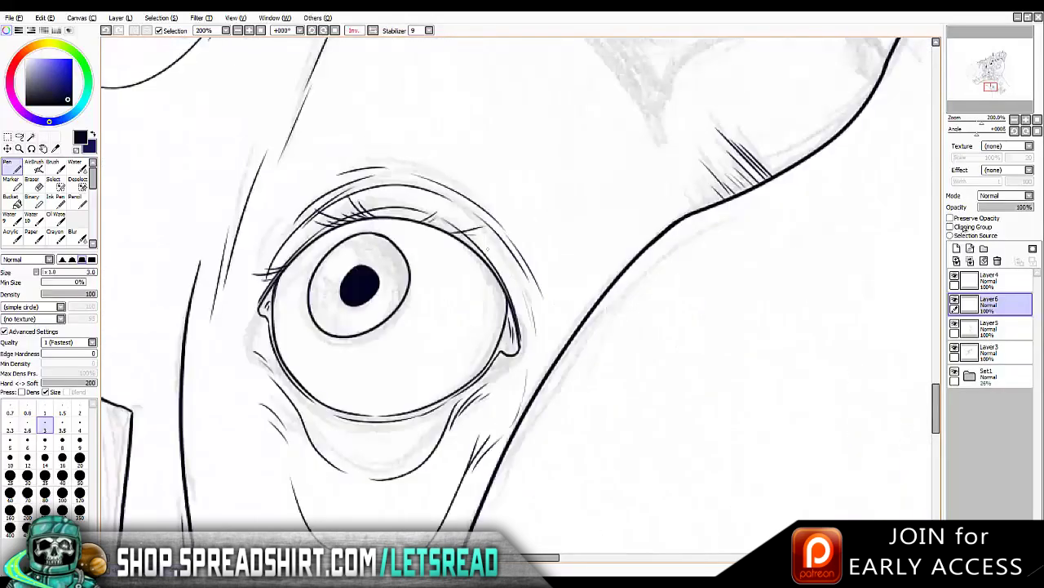
{"action": "key", "text": "h"}
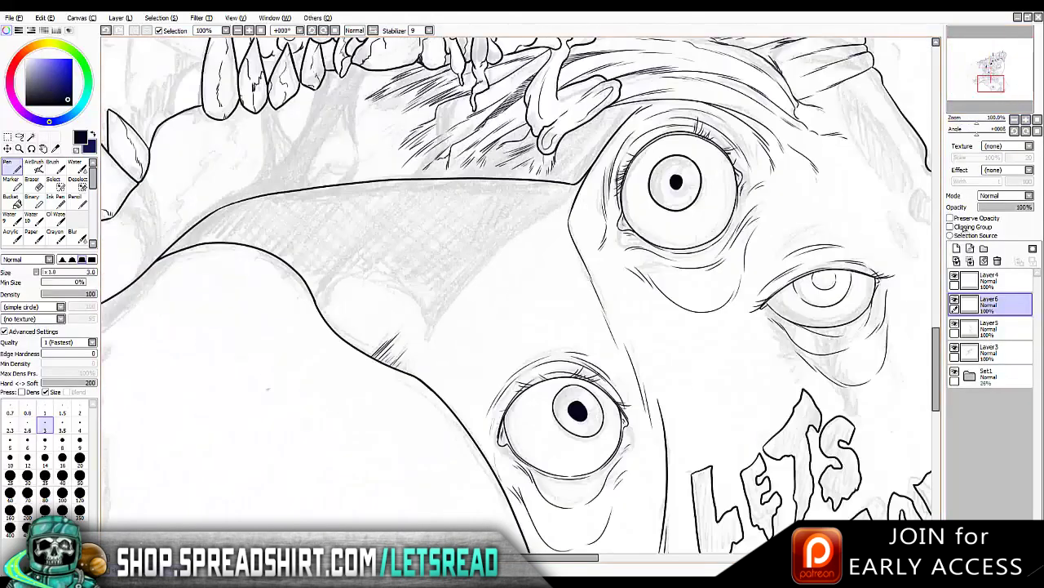
Ink short lower lashes near the corners of the lower round eye and beneath the upper round eye
{"action": "scroll", "coordinate": [267, 390], "scroll_direction": "up", "scroll_amount": 3}
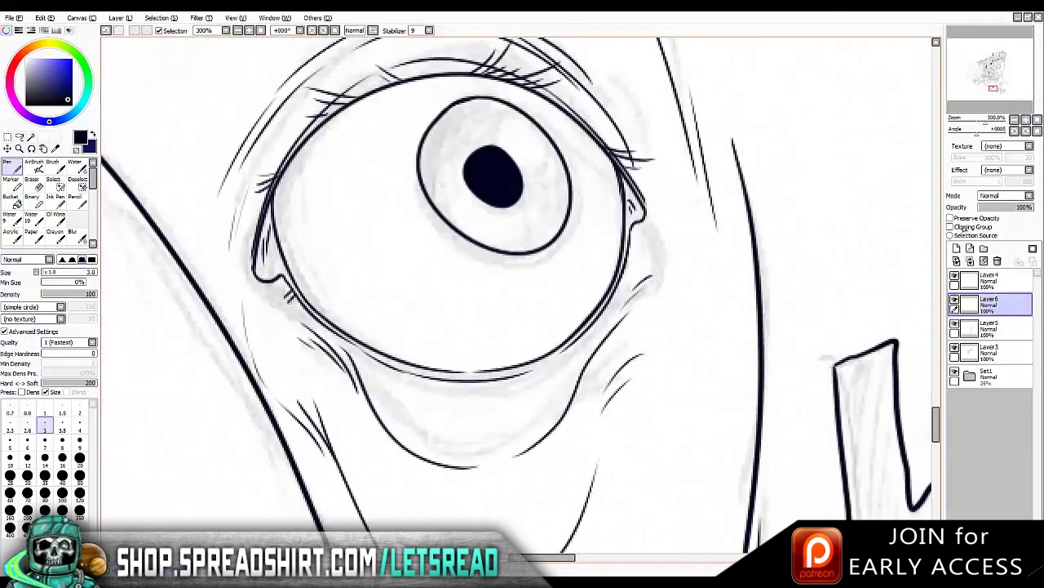
{"action": "left_click_drag", "start_coordinate": [645, 237], "coordinate": [628, 270]}
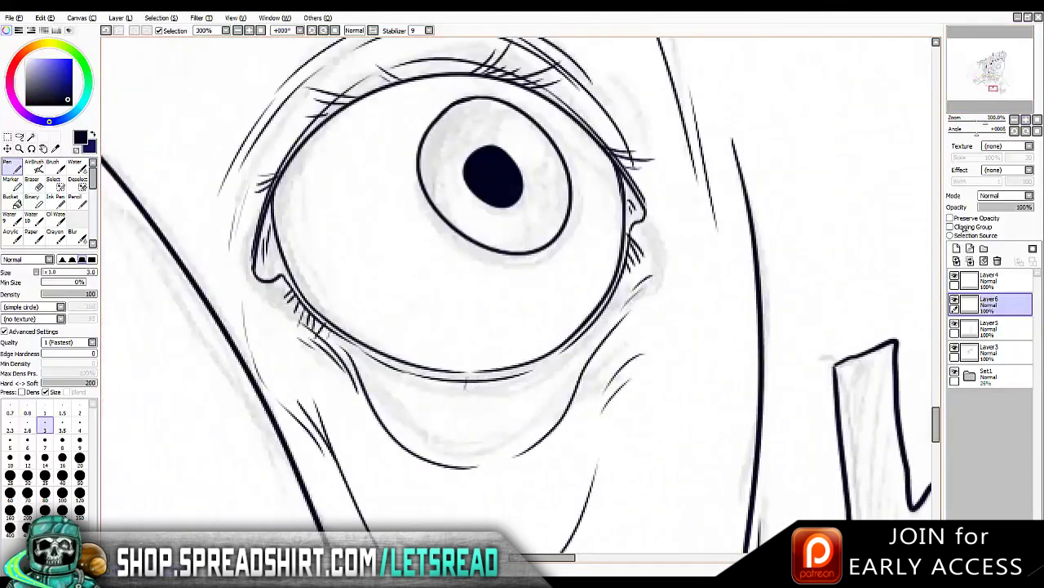
{"action": "mouse_move", "coordinate": [400, 355]}
{"action": "left_mouse_down"}
{"action": "mouse_move", "coordinate": [412, 370]}
{"action": "mouse_move", "coordinate": [462, 384]}
{"action": "left_mouse_up"}
{"action": "left_click_drag", "start_coordinate": [465, 371], "coordinate": [475, 392]}
{"action": "mouse_move", "coordinate": [504, 369]}
{"action": "left_mouse_down"}
{"action": "mouse_move", "coordinate": [507, 391]}
{"action": "mouse_move", "coordinate": [522, 389]}
{"action": "left_mouse_up"}
{"action": "left_click_drag", "start_coordinate": [530, 366], "coordinate": [544, 387]}
{"action": "mouse_move", "coordinate": [576, 346]}
{"action": "left_mouse_down"}
{"action": "mouse_move", "coordinate": [581, 367]}
{"action": "mouse_move", "coordinate": [591, 362]}
{"action": "left_mouse_up"}
{"action": "left_click_drag", "start_coordinate": [633, 295], "coordinate": [638, 320]}
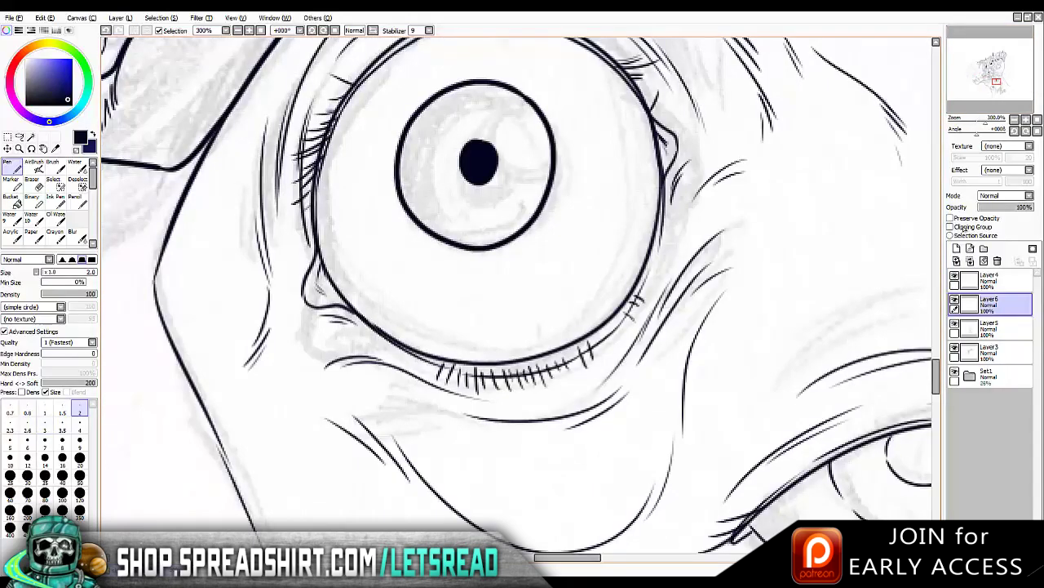
Ink small round and irregular spots with a 0.8 px pen in the sagging bags beneath the lower and upper round eyes
{"action": "scroll", "coordinate": [522, 293], "scroll_direction": "down", "scroll_amount": 5}
{"action": "scroll", "coordinate": [490, 342], "scroll_direction": "up", "scroll_amount": 4}
{"action": "key", "text": "bracketleft"}
{"action": "key", "text": "bracketleft"}
{"action": "key", "text": "bracketleft"}
{"action": "scroll", "coordinate": [509, 457], "scroll_direction": "up", "scroll_amount": 2}
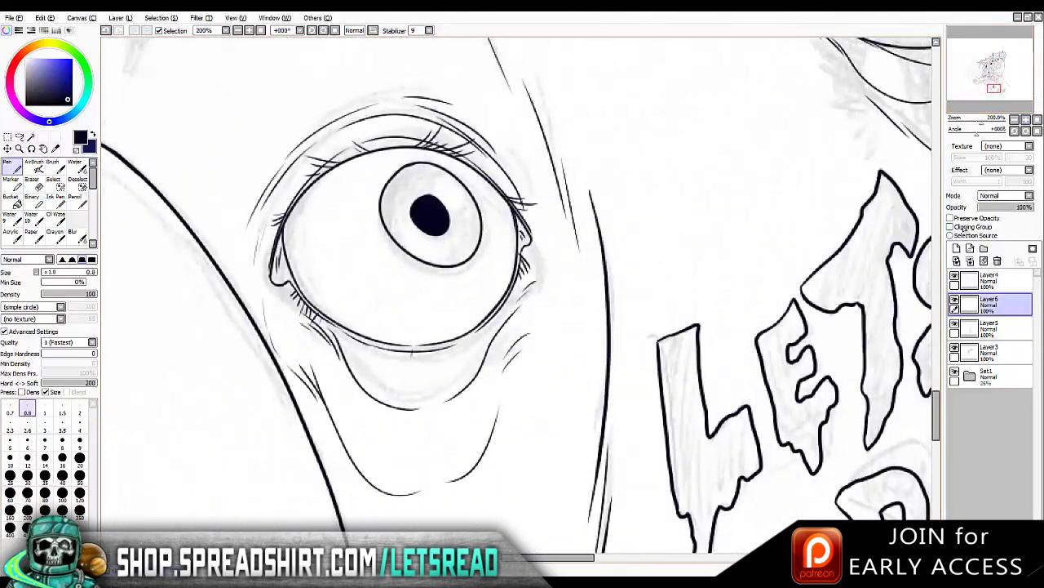
{"action": "left_click_drag", "start_coordinate": [414, 364], "coordinate": [408, 367]}
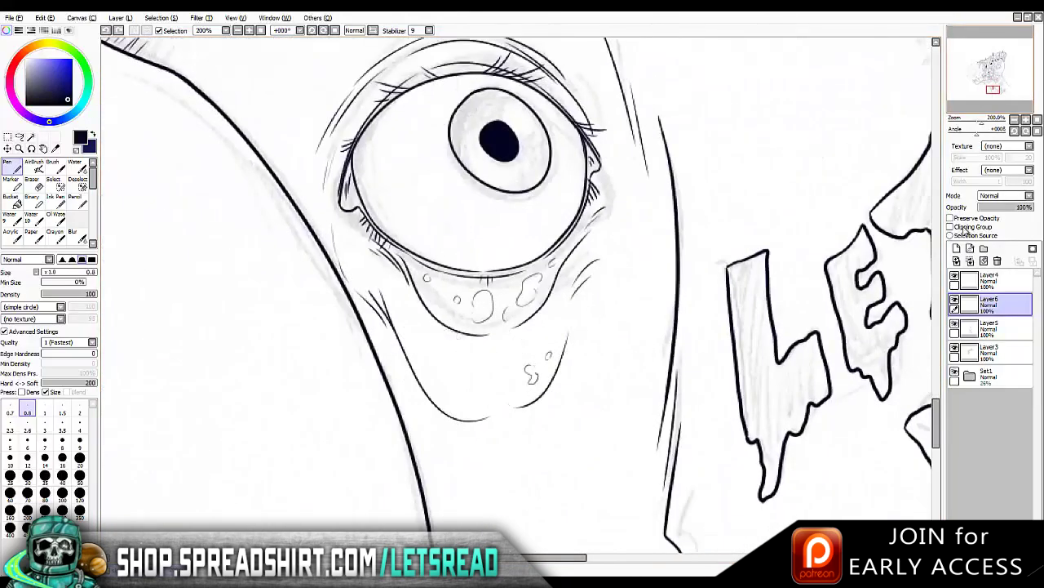
{"action": "key", "text": "ctrl+z"}
{"action": "left_click_drag", "start_coordinate": [425, 326], "coordinate": [426, 328]}
{"action": "left_click_drag", "start_coordinate": [447, 376], "coordinate": [470, 418]}
{"action": "left_click", "coordinate": [478, 385]}
{"action": "left_click_drag", "start_coordinate": [522, 349], "coordinate": [528, 351]}
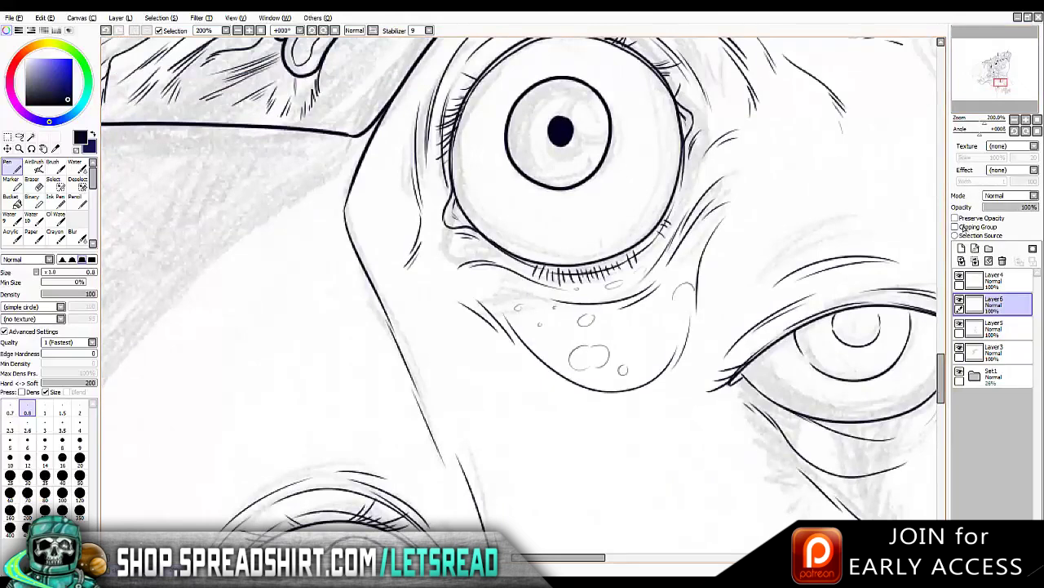
Ink more small round spots around the bags beneath the upper round eye and the half-lidded eye
{"action": "scroll", "coordinate": [522, 293], "scroll_direction": "right", "scroll_amount": 5}
{"action": "scroll", "coordinate": [522, 294], "scroll_direction": "down", "scroll_amount": 3}
{"action": "left_click_drag", "start_coordinate": [575, 359], "coordinate": [625, 319]}
{"action": "left_click_drag", "start_coordinate": [514, 318], "coordinate": [521, 319]}
{"action": "mouse_move", "coordinate": [480, 271]}
{"action": "left_mouse_down"}
{"action": "mouse_move", "coordinate": [461, 287]}
{"action": "mouse_move", "coordinate": [498, 300]}
{"action": "left_mouse_up"}
{"action": "mouse_move", "coordinate": [625, 224]}
{"action": "left_mouse_down"}
{"action": "mouse_move", "coordinate": [570, 278]}
{"action": "mouse_move", "coordinate": [529, 292]}
{"action": "left_mouse_up"}
{"action": "left_click_drag", "start_coordinate": [605, 317], "coordinate": [602, 320]}
{"action": "key", "text": "minus"}
{"action": "key", "text": "minus"}
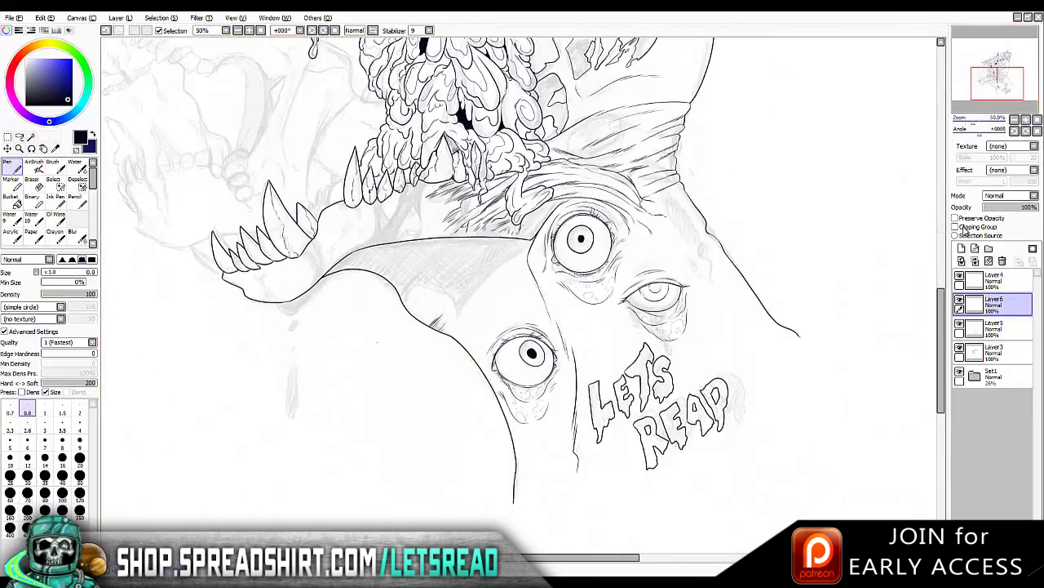
Merge Layer6 and Layer5 down into Layer3
{"action": "key", "text": "e"}
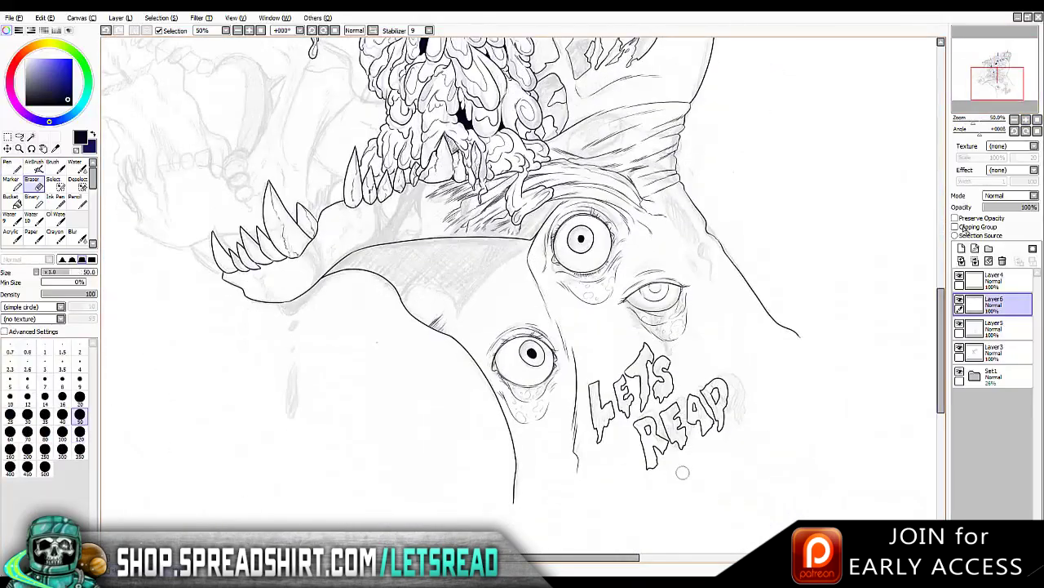
{"action": "key", "text": "n"}
{"action": "left_click", "coordinate": [994, 349]}
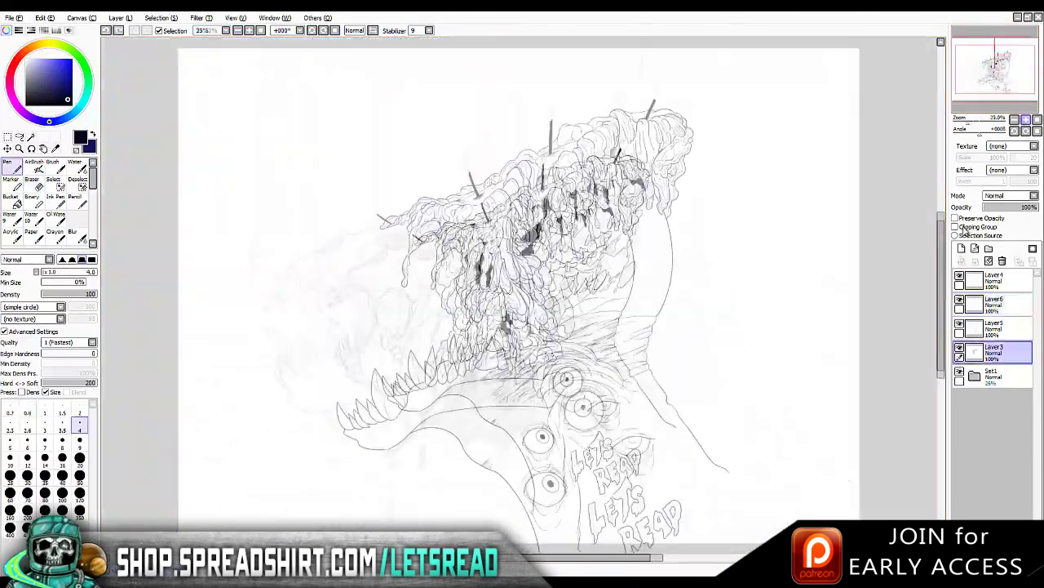
{"action": "key", "text": "plus"}
{"action": "left_click", "coordinate": [994, 302]}
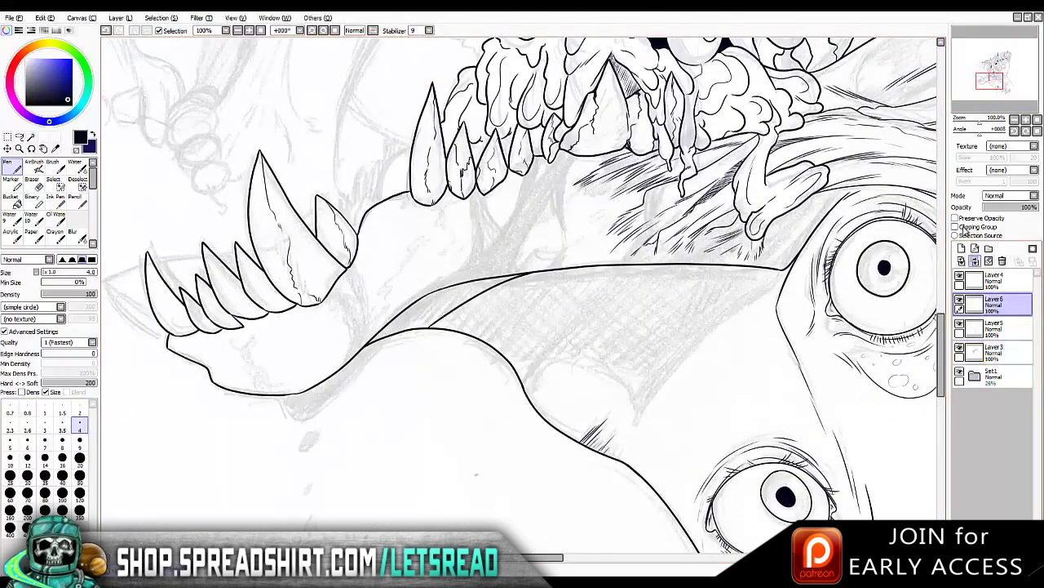
{"action": "key", "text": "ctrl+e"}
{"action": "key", "text": "ctrl+e"}
Fill the narrow wedge behind the toothed lower jaw with the solid dark ink color
{"action": "key", "text": "g"}
{"action": "left_click", "coordinate": [433, 308]}
{"action": "key", "text": "n"}
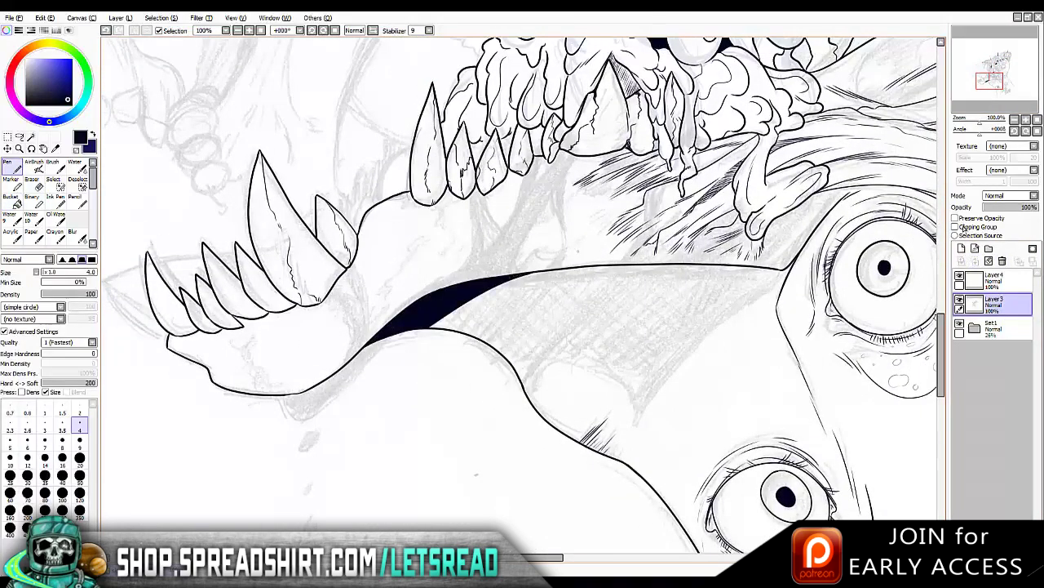
Ink the outlines of the sketched skull's eye socket, its upper rim and the cheekbone edge in front of it
{"action": "key", "text": "minus"}
{"action": "key", "text": "minus"}
{"action": "key", "text": "plus"}
{"action": "key", "text": "Up"}
{"action": "key", "text": "Up"}
{"action": "key", "text": "Up"}
{"action": "key", "text": "Left"}
{"action": "key", "text": "Left"}
{"action": "key", "text": "Left"}
{"action": "key", "text": "Left"}
{"action": "key", "text": "Left"}
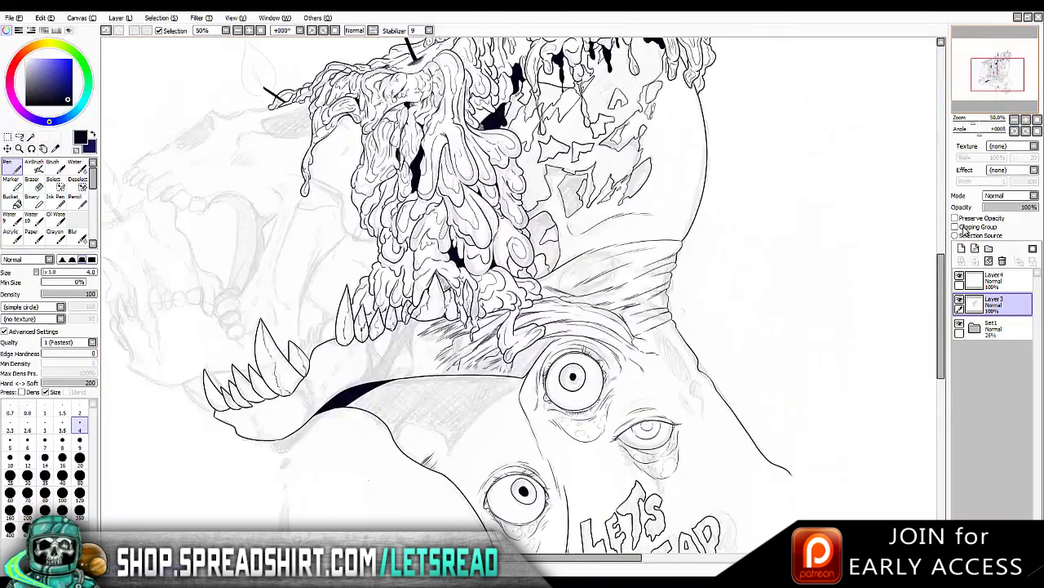
{"action": "key", "text": "plus"}
{"action": "key", "text": "plus"}
{"action": "key", "text": "plus"}
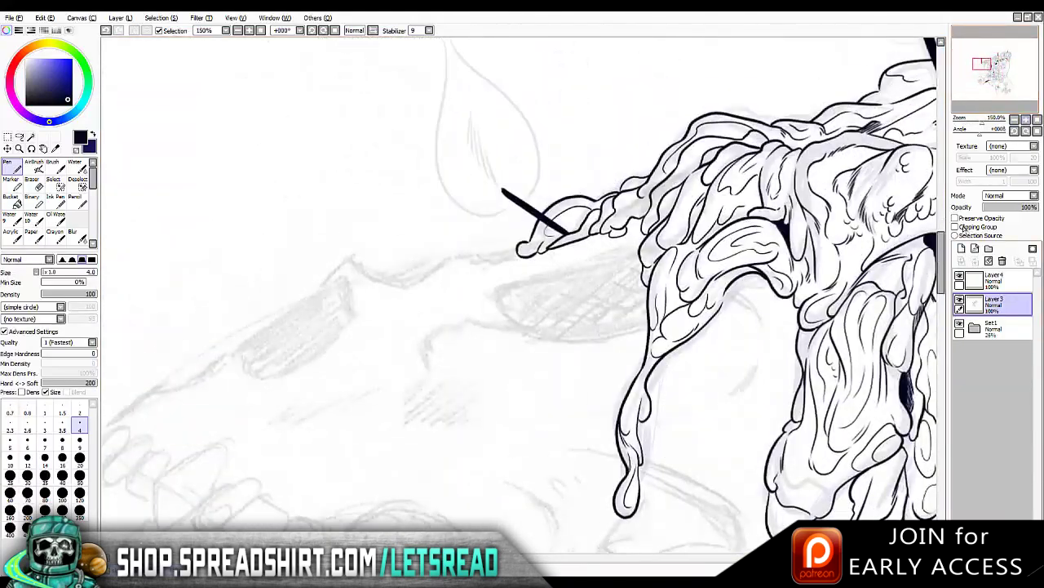
{"action": "left_click_drag", "start_coordinate": [646, 241], "coordinate": [516, 271]}
{"action": "mouse_move", "coordinate": [519, 333]}
{"action": "left_mouse_down"}
{"action": "mouse_move", "coordinate": [650, 328]}
{"action": "mouse_move", "coordinate": [464, 314]}
{"action": "mouse_move", "coordinate": [404, 371]}
{"action": "left_mouse_up"}
{"action": "left_click_drag", "start_coordinate": [489, 299], "coordinate": [637, 253]}
Fill the skull's eye socket with solid dark ink and hatch the corners of its rim with a 2 px pen
{"action": "key", "text": "bracketleft"}
{"action": "key", "text": "bracketleft"}
{"action": "key", "text": "bracketleft"}
{"action": "key", "text": "bracketleft"}
{"action": "key", "text": "bracketleft"}
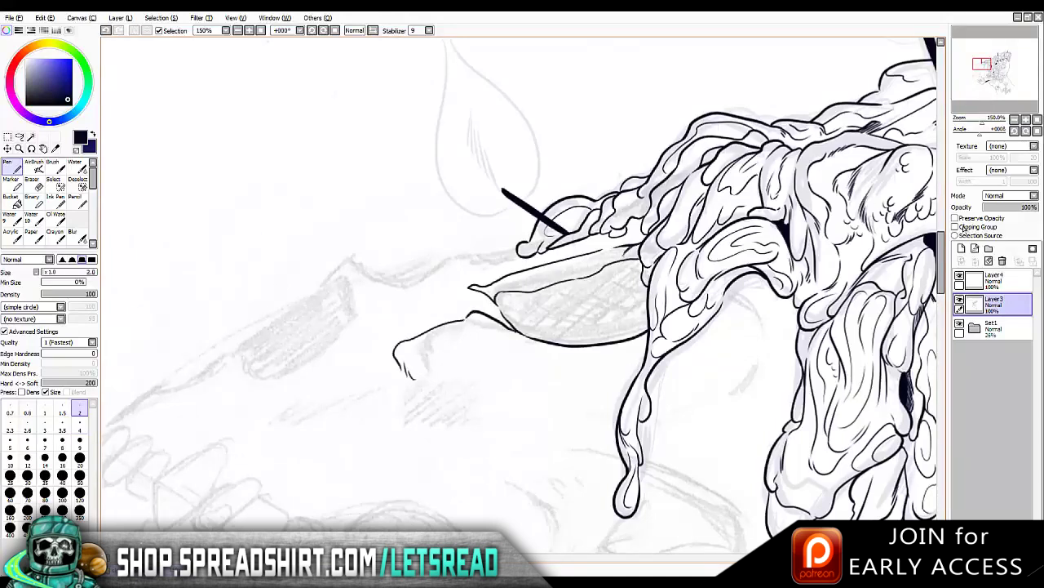
{"action": "left_click", "coordinate": [12, 196]}
{"action": "left_click", "coordinate": [572, 309]}
{"action": "left_click", "coordinate": [11, 168]}
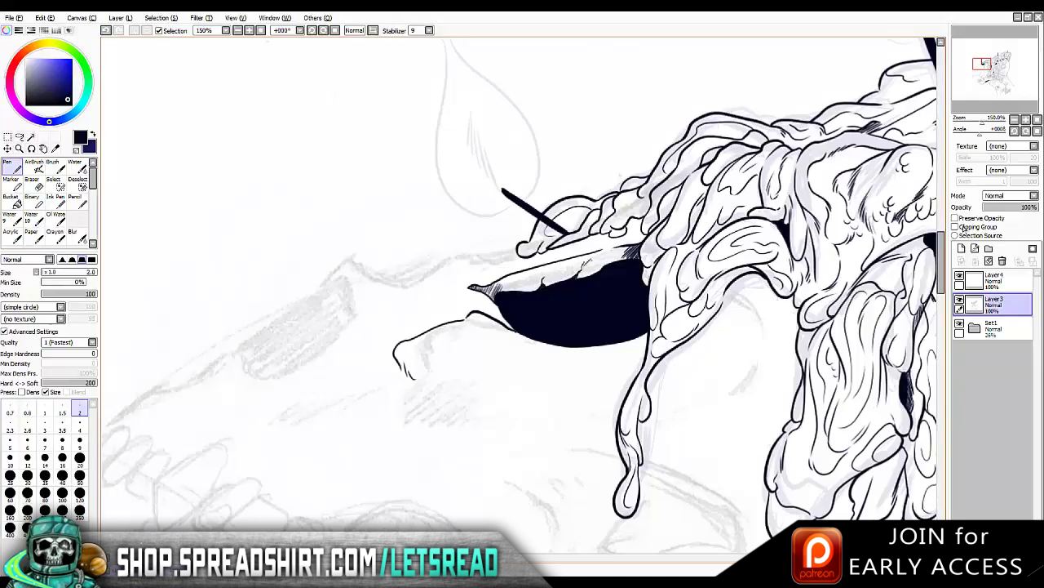
Ink the skull's nose bridge contour from the wax drips with a 4 px pen and check it in mirrored view
{"action": "mouse_move", "coordinate": [591, 264]}
{"action": "left_mouse_down"}
{"action": "mouse_move", "coordinate": [722, 166]}
{"action": "mouse_move", "coordinate": [774, 265]}
{"action": "left_mouse_up"}
{"action": "key", "text": "bracketright"}
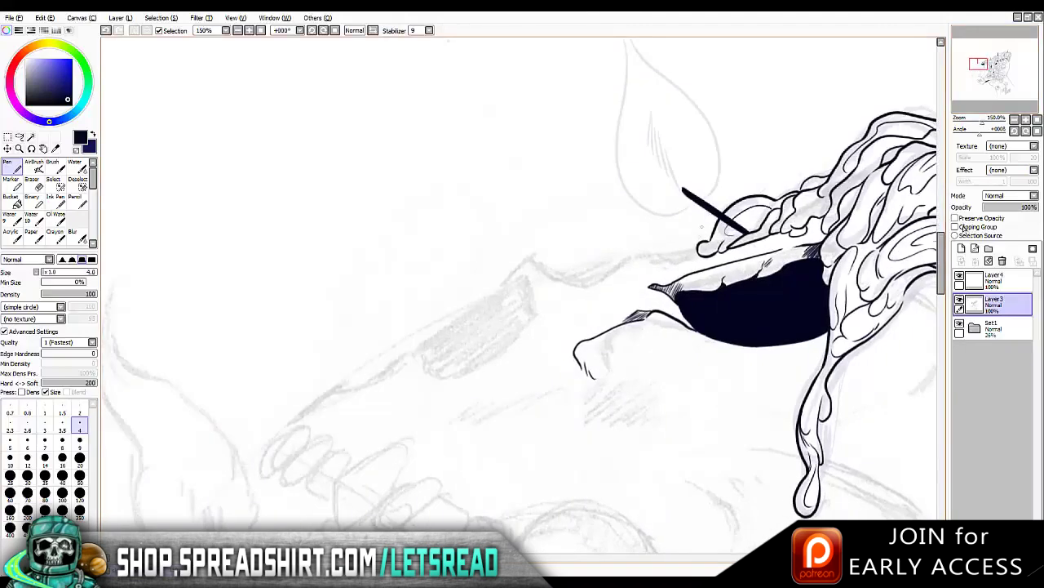
{"action": "key", "text": "ctrl+z"}
{"action": "mouse_move", "coordinate": [701, 261]}
{"action": "left_mouse_down"}
{"action": "mouse_move", "coordinate": [684, 251]}
{"action": "mouse_move", "coordinate": [595, 282]}
{"action": "mouse_move", "coordinate": [673, 266]}
{"action": "left_mouse_up"}
{"action": "key", "text": "h"}
{"action": "key", "text": "h"}
{"action": "left_click_drag", "start_coordinate": [710, 231], "coordinate": [620, 217]}
{"action": "key", "text": "ctrl+minus"}
{"action": "key", "text": "ctrl+minus"}
{"action": "key", "text": "ctrl+minus"}
{"action": "key", "text": "ctrl+plus"}
{"action": "key", "text": "ctrl+plus"}
{"action": "key", "text": "ctrl+plus"}
{"action": "key", "text": "ctrl+plus"}
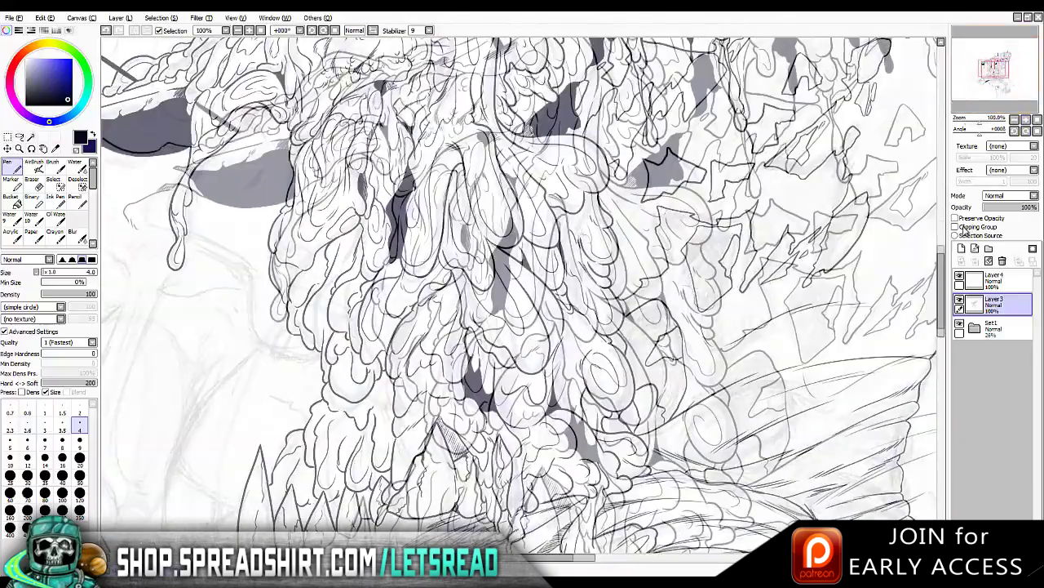
{"action": "key", "text": "h"}
{"action": "key", "text": "h"}
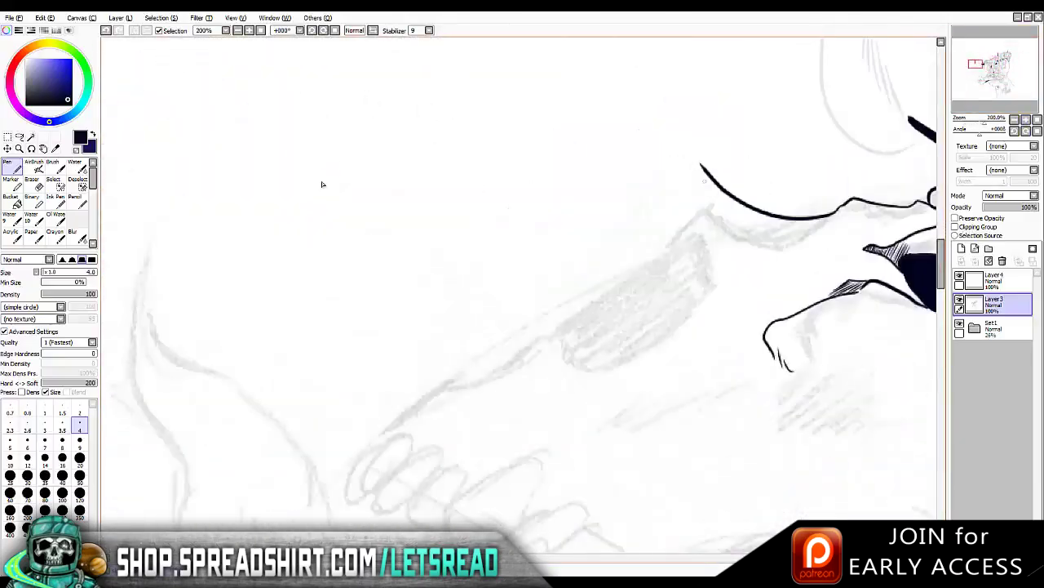
Outline the nose bone and nasal cavity with a jagged inner highlight, and fill the cavity with solid dark ink
{"action": "mouse_move", "coordinate": [692, 167]}
{"action": "left_mouse_down"}
{"action": "mouse_move", "coordinate": [693, 303]}
{"action": "mouse_move", "coordinate": [679, 330]}
{"action": "mouse_move", "coordinate": [618, 362]}
{"action": "mouse_move", "coordinate": [585, 288]}
{"action": "mouse_move", "coordinate": [557, 303]}
{"action": "left_mouse_up"}
{"action": "mouse_move", "coordinate": [624, 273]}
{"action": "left_mouse_down"}
{"action": "mouse_move", "coordinate": [572, 347]}
{"action": "mouse_move", "coordinate": [634, 350]}
{"action": "left_mouse_up"}
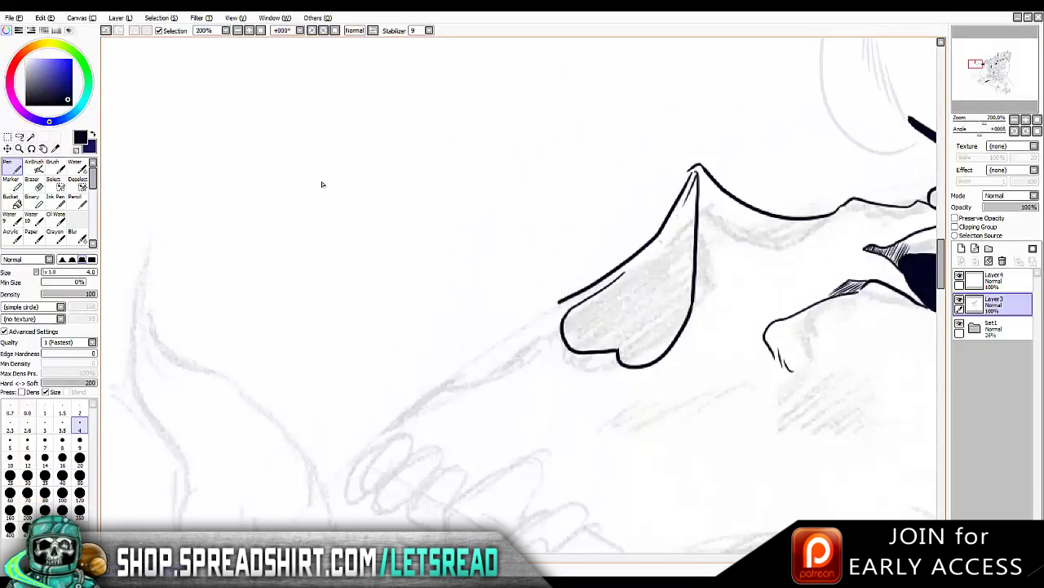
{"action": "left_click_drag", "start_coordinate": [666, 243], "coordinate": [656, 260]}
{"action": "key", "text": "ctrl+z"}
{"action": "mouse_move", "coordinate": [595, 303]}
{"action": "left_mouse_down"}
{"action": "mouse_move", "coordinate": [635, 292]}
{"action": "mouse_move", "coordinate": [665, 263]}
{"action": "left_mouse_up"}
{"action": "key", "text": "b"}
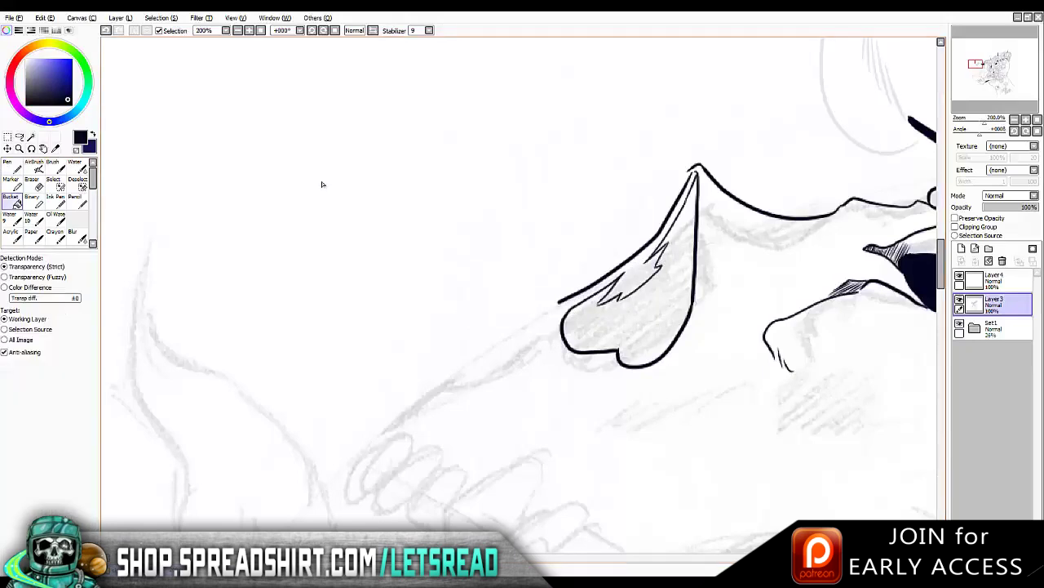
{"action": "left_click", "coordinate": [637, 330]}
{"action": "key", "text": "n"}
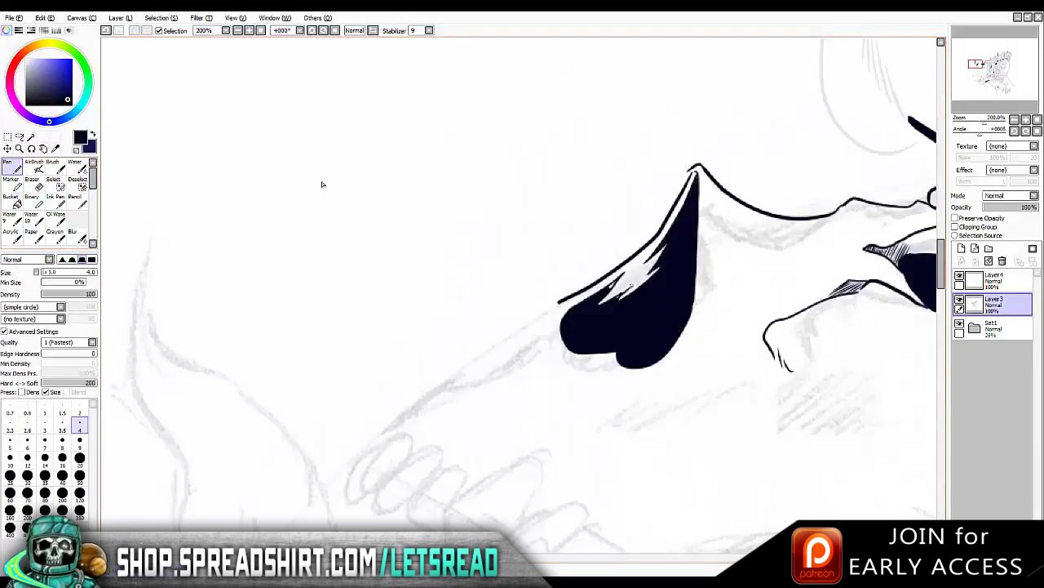
Reinforce the nose bone's ridge line and add fine 2 px hatching across the highlight in the nasal cavity
{"action": "left_click_drag", "start_coordinate": [691, 173], "coordinate": [663, 229]}
{"action": "left_click_drag", "start_coordinate": [561, 302], "coordinate": [553, 313]}
{"action": "key", "text": "bracketleft"}
{"action": "key", "text": "bracketleft"}
{"action": "key", "text": "bracketleft"}
{"action": "key", "text": "bracketleft"}
{"action": "key", "text": "bracketleft"}
{"action": "scroll", "coordinate": [593, 290], "scroll_direction": "down", "scroll_amount": 3}
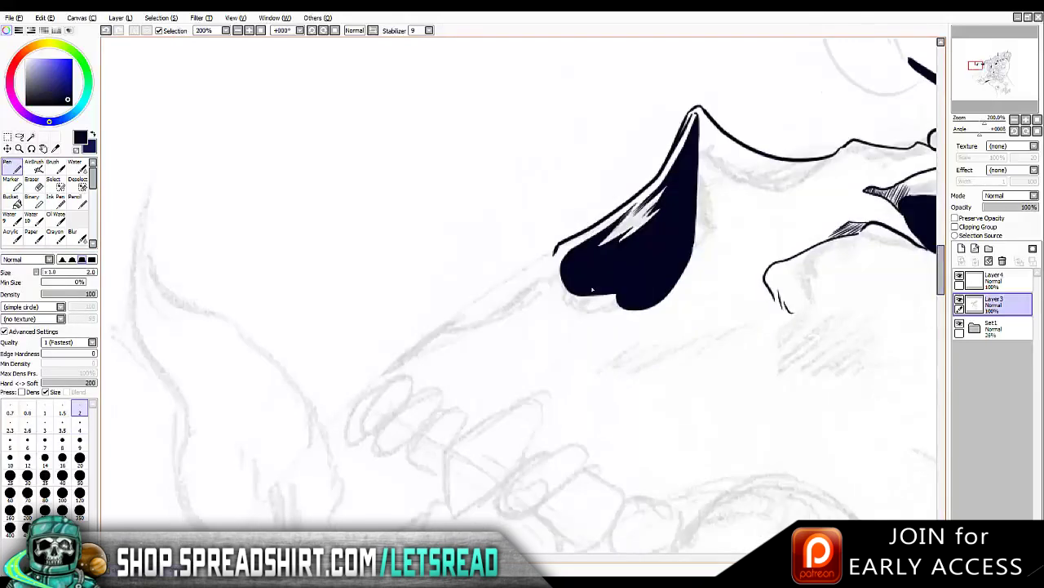
{"action": "key", "text": "ctrl+z"}
{"action": "key", "text": "ctrl+y"}
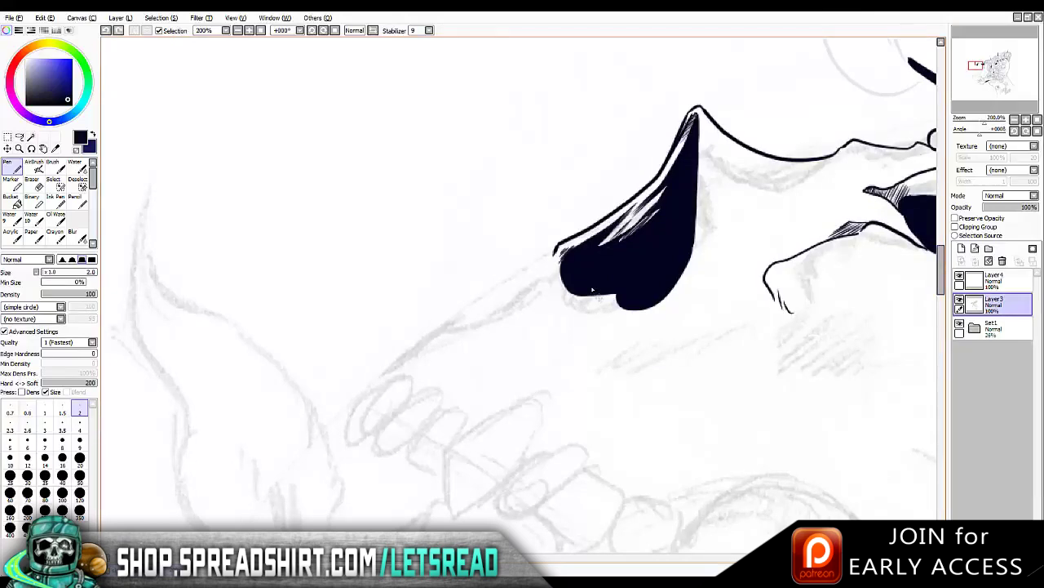
{"action": "key", "text": "ctrl+z"}
{"action": "key", "text": "ctrl+y"}
Ink the tapering contour behind the nasal cavity, erase a notch in the cavity's lower edge and hatch the notch's rim
{"action": "key", "text": "h"}
{"action": "key", "text": "h"}
{"action": "key", "text": "h"}
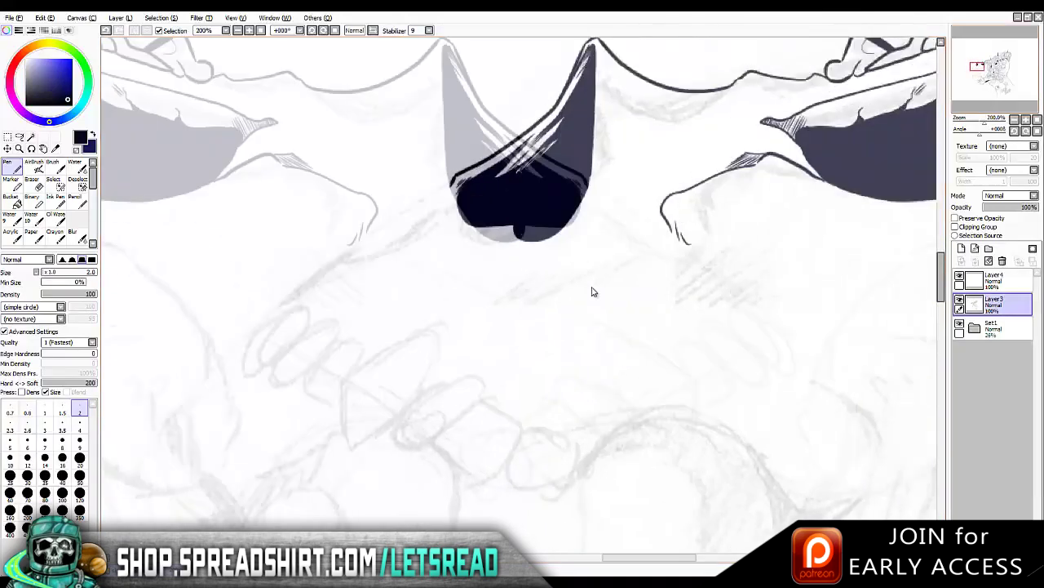
{"action": "key", "text": "ctrl+z"}
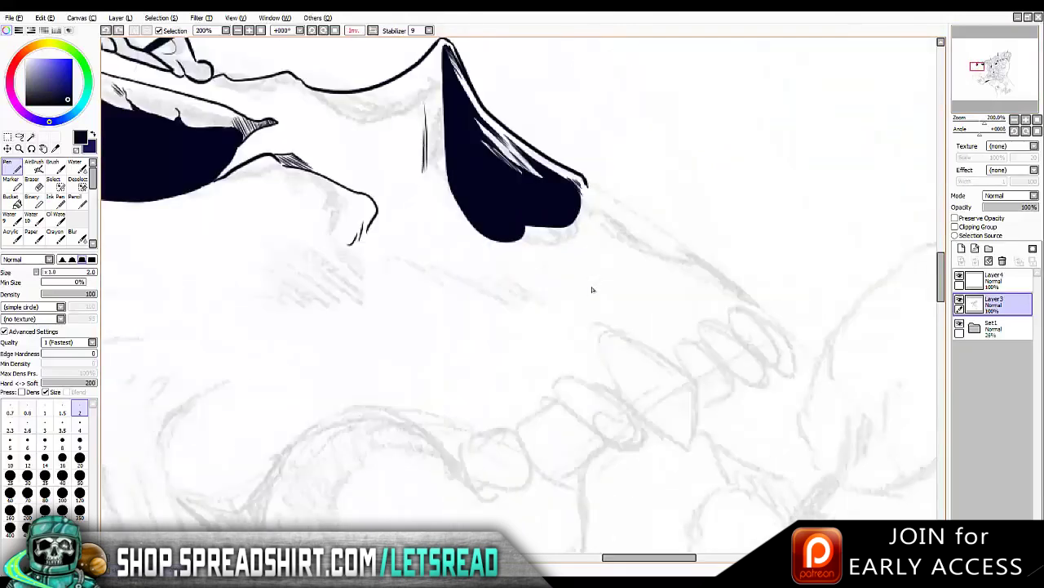
{"action": "key", "text": "ctrl+y"}
{"action": "key", "text": "h"}
{"action": "key", "text": "ctrl+z"}
{"action": "key", "text": "ctrl+z"}
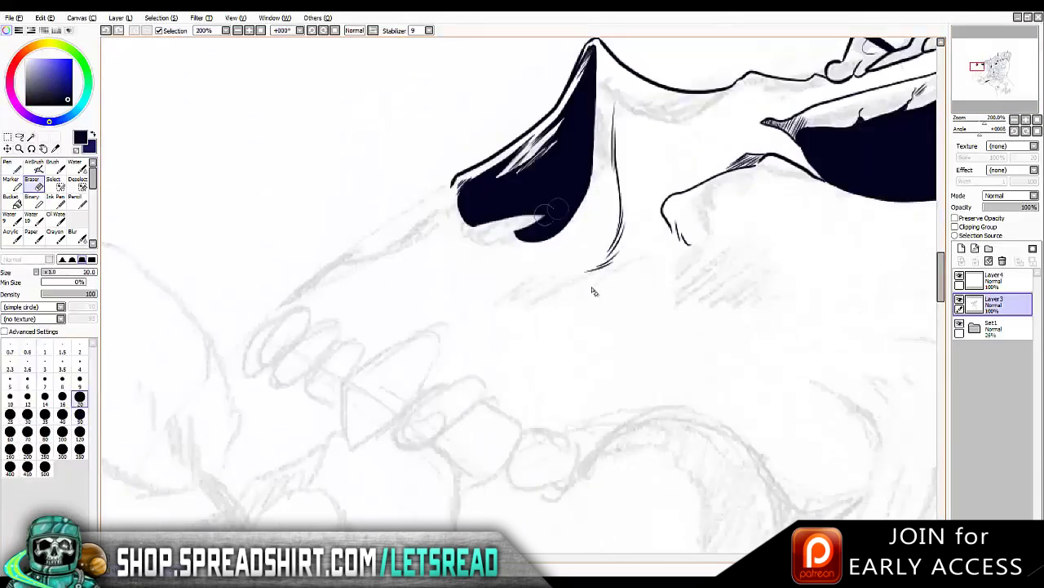
{"action": "key", "text": "ctrl+y"}
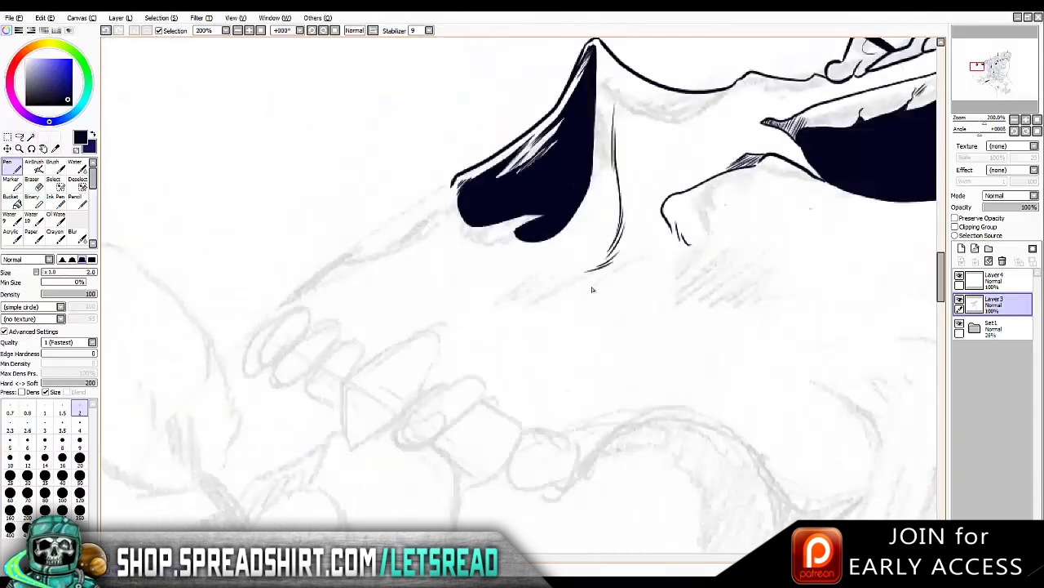
{"action": "key", "text": "h"}
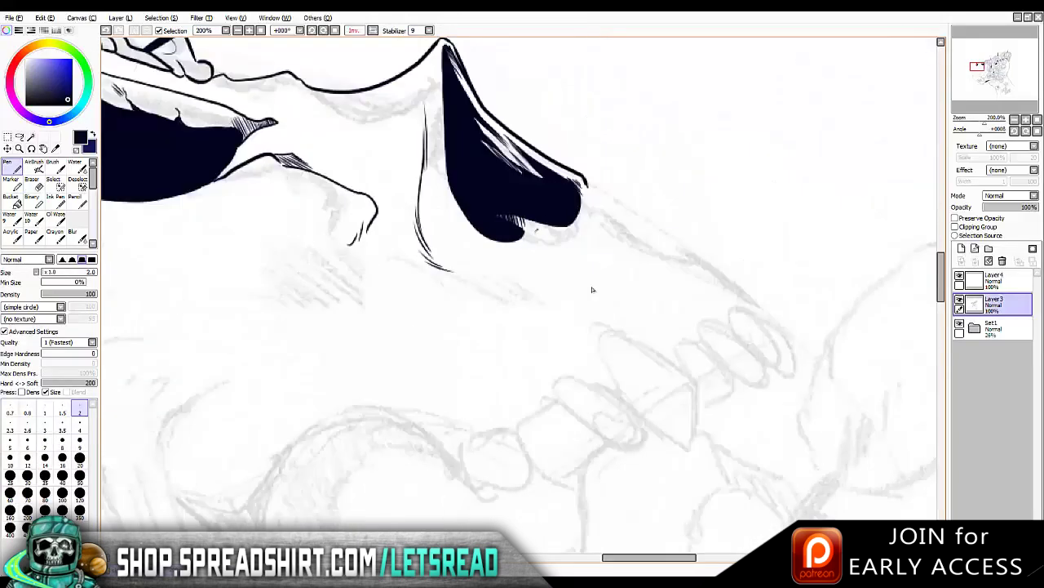
Ink the crease lines running from below the nasal cavity toward the teeth and hatch the small patch where they start
{"action": "key", "text": "h"}
{"action": "key", "text": "h"}
{"action": "key", "text": "h"}
{"action": "left_click_drag", "start_coordinate": [476, 238], "coordinate": [371, 342]}
{"action": "key", "text": "ctrl+z"}
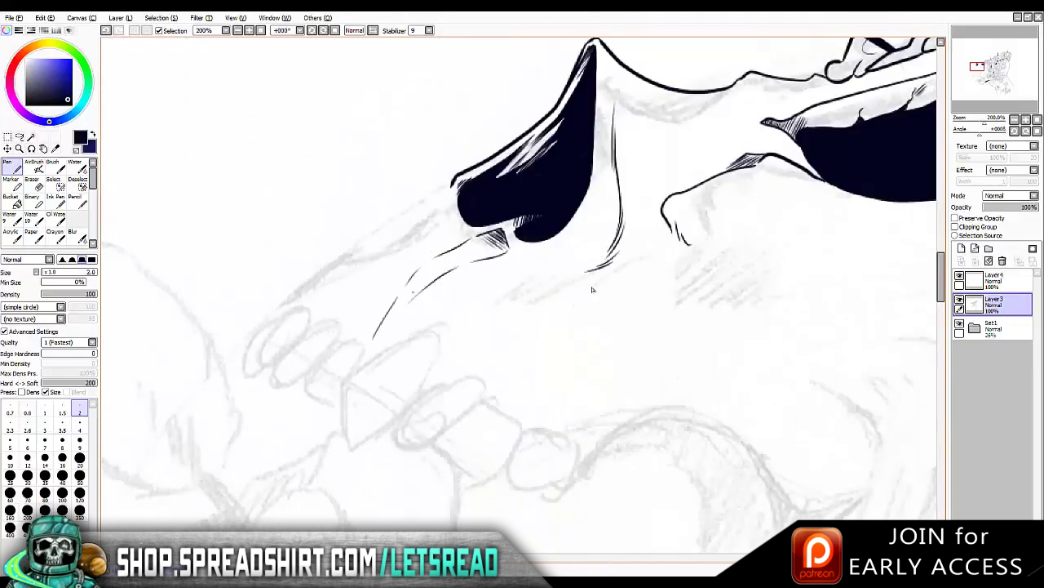
Try to extend the hatching along the strip between the crease lines below the nasal cavity
{"action": "key", "text": "h"}
{"action": "left_click_drag", "start_coordinate": [545, 241], "coordinate": [587, 264]}
{"action": "key", "text": "h"}
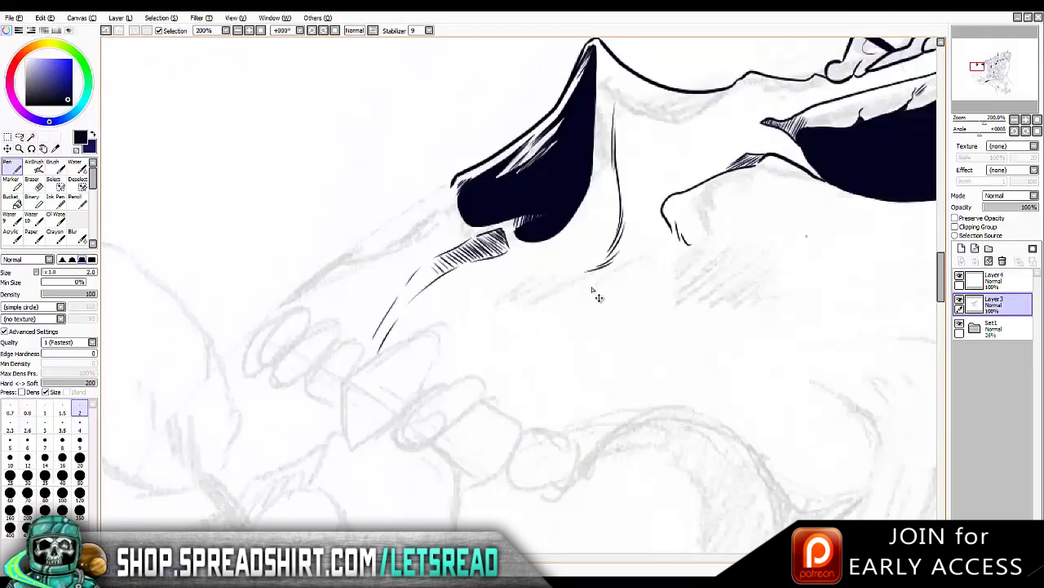
{"action": "key", "text": "ctrl+z"}
{"action": "key", "text": "ctrl+z"}
{"action": "key", "text": "ctrl+z"}
{"action": "key", "text": "ctrl+z"}
{"action": "key", "text": "ctrl+z"}
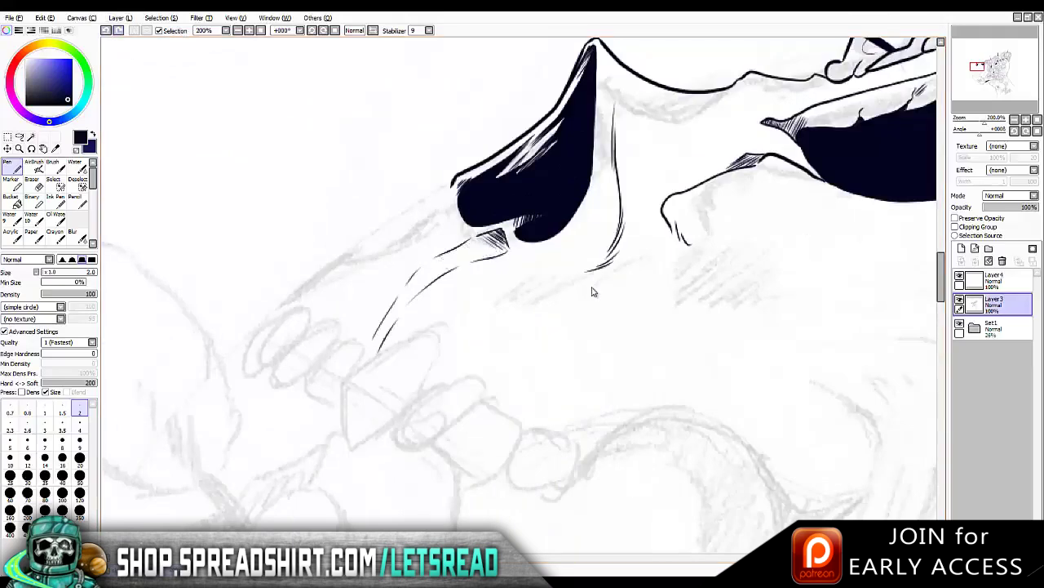
Ink the curved fold beneath the nasal cavity and the upper jaw's bumpy front profile down to the teeth using a 4 px pen
{"action": "scroll", "coordinate": [592, 291], "scroll_direction": "down", "scroll_amount": 1}
{"action": "left_click_drag", "start_coordinate": [512, 202], "coordinate": [573, 225]}
{"action": "key", "text": "bracketright"}
{"action": "key", "text": "bracketright"}
{"action": "key", "text": "bracketright"}
{"action": "key", "text": "bracketright"}
{"action": "key", "text": "bracketright"}
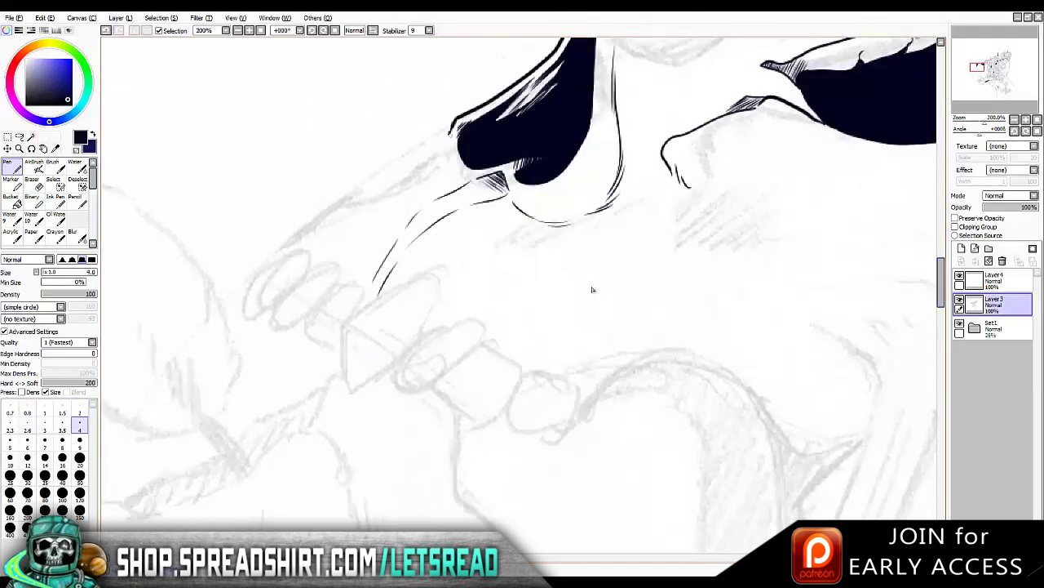
{"action": "scroll", "coordinate": [593, 290], "scroll_direction": "down", "scroll_amount": 4}
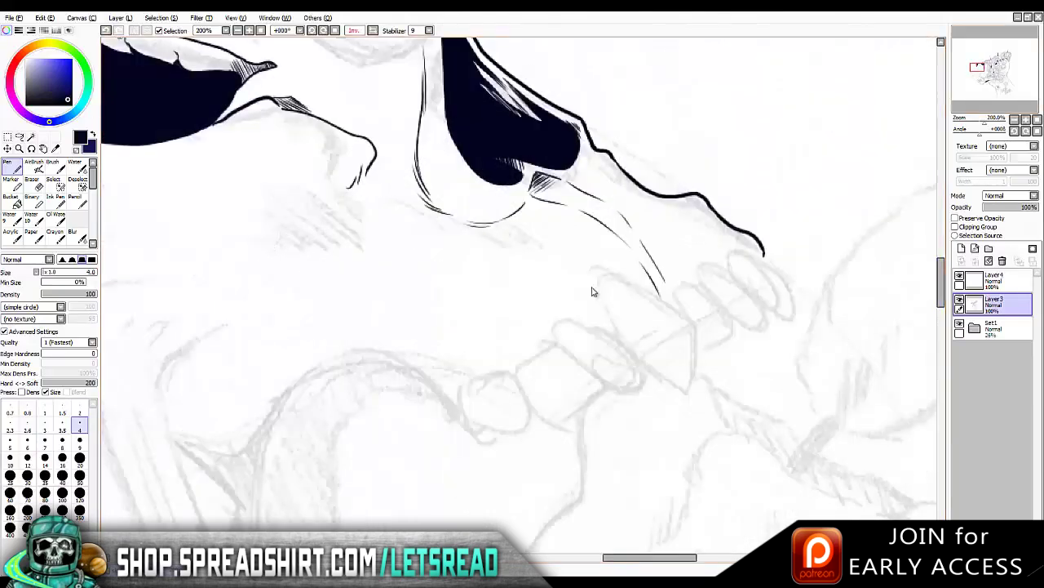
{"action": "scroll", "coordinate": [592, 291], "scroll_direction": "up", "scroll_amount": 4}
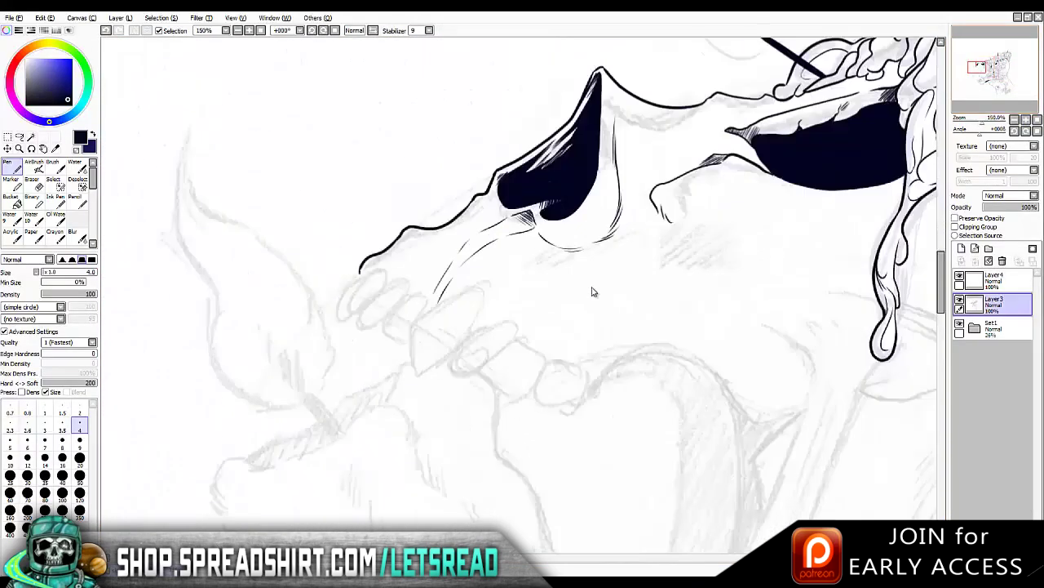
Ink a jagged dark crack at the eye socket's lower edge and hatch the shadow below the cheekbone with a 2 px pen
{"action": "scroll", "coordinate": [593, 292], "scroll_direction": "up", "scroll_amount": 5}
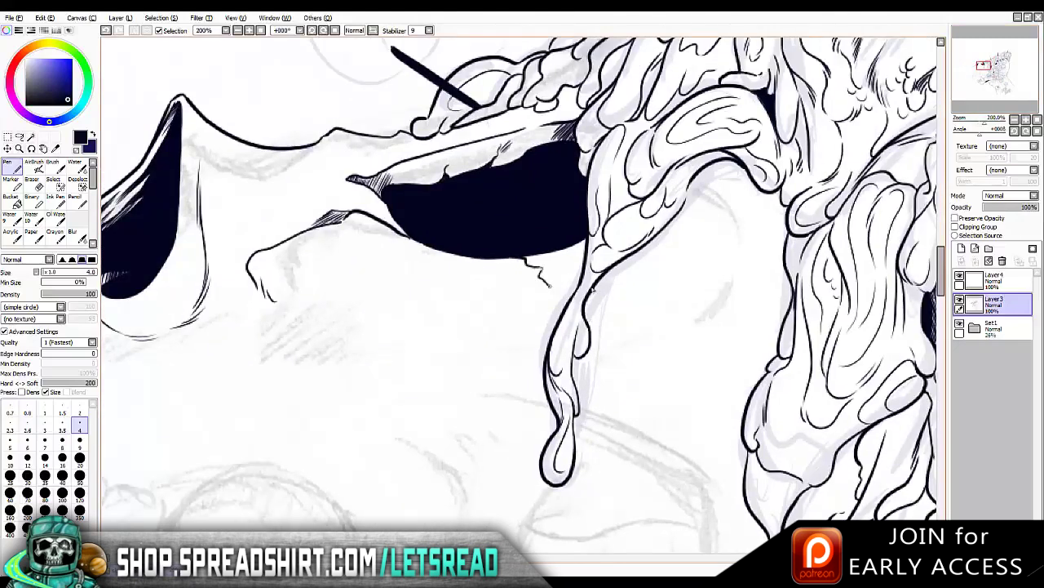
{"action": "mouse_move", "coordinate": [555, 266]}
{"action": "left_mouse_down"}
{"action": "mouse_move", "coordinate": [553, 294]}
{"action": "mouse_move", "coordinate": [539, 277]}
{"action": "left_mouse_up"}
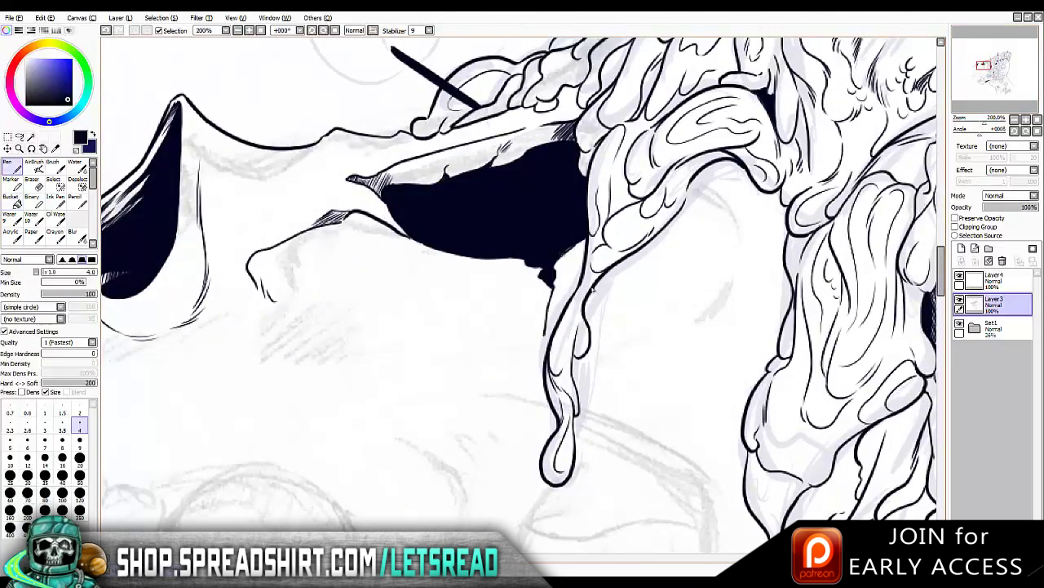
{"action": "scroll", "coordinate": [593, 291], "scroll_direction": "down", "scroll_amount": 5}
{"action": "mouse_move", "coordinate": [485, 245]}
{"action": "left_mouse_down"}
{"action": "mouse_move", "coordinate": [499, 231]}
{"action": "mouse_move", "coordinate": [516, 233]}
{"action": "left_mouse_up"}
{"action": "key", "text": "ctrl+z"}
{"action": "key", "text": "ctrl+z"}
{"action": "left_click_drag", "start_coordinate": [659, 207], "coordinate": [707, 196]}
{"action": "mouse_move", "coordinate": [667, 213]}
{"action": "left_mouse_down"}
{"action": "mouse_move", "coordinate": [714, 200]}
{"action": "mouse_move", "coordinate": [744, 209]}
{"action": "left_mouse_up"}
{"action": "left_click_drag", "start_coordinate": [721, 230], "coordinate": [755, 219]}
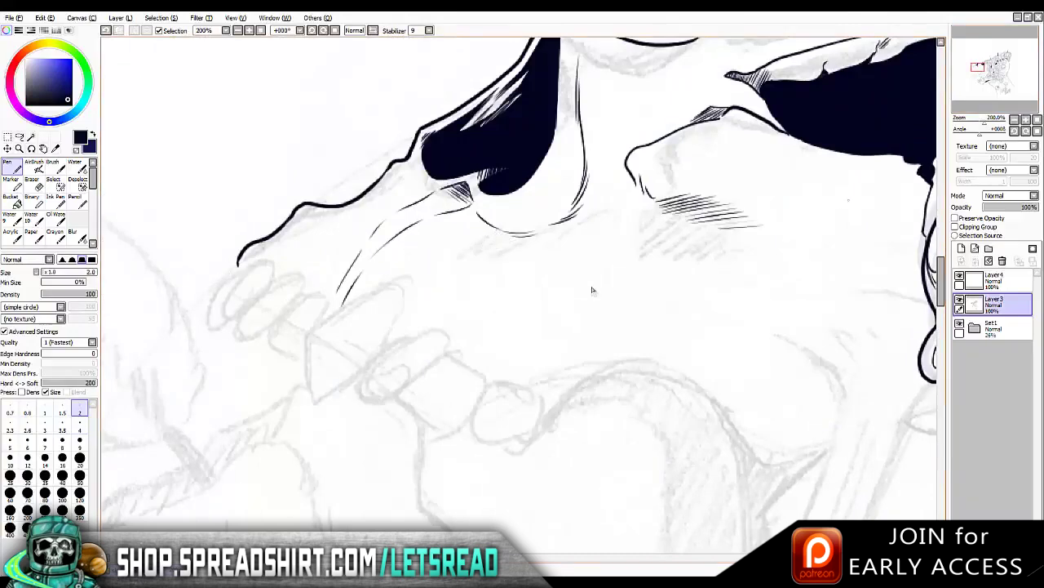
Ink the skull's large pointed upper tooth, the smaller tooth in front of it and their gum lines with a 4 px pen
{"action": "scroll", "coordinate": [593, 291], "scroll_direction": "down", "scroll_amount": 5}
{"action": "scroll", "coordinate": [592, 291], "scroll_direction": "up", "scroll_amount": 3}
{"action": "key", "text": "bracketright"}
{"action": "key", "text": "bracketright"}
{"action": "key", "text": "bracketright"}
{"action": "key", "text": "bracketright"}
{"action": "key", "text": "bracketright"}
{"action": "mouse_move", "coordinate": [604, 180]}
{"action": "left_mouse_down"}
{"action": "mouse_move", "coordinate": [535, 210]}
{"action": "mouse_move", "coordinate": [519, 296]}
{"action": "mouse_move", "coordinate": [577, 266]}
{"action": "mouse_move", "coordinate": [607, 190]}
{"action": "mouse_move", "coordinate": [605, 225]}
{"action": "left_mouse_up"}
{"action": "mouse_move", "coordinate": [516, 190]}
{"action": "left_mouse_down"}
{"action": "mouse_move", "coordinate": [534, 210]}
{"action": "mouse_move", "coordinate": [493, 253]}
{"action": "left_mouse_up"}
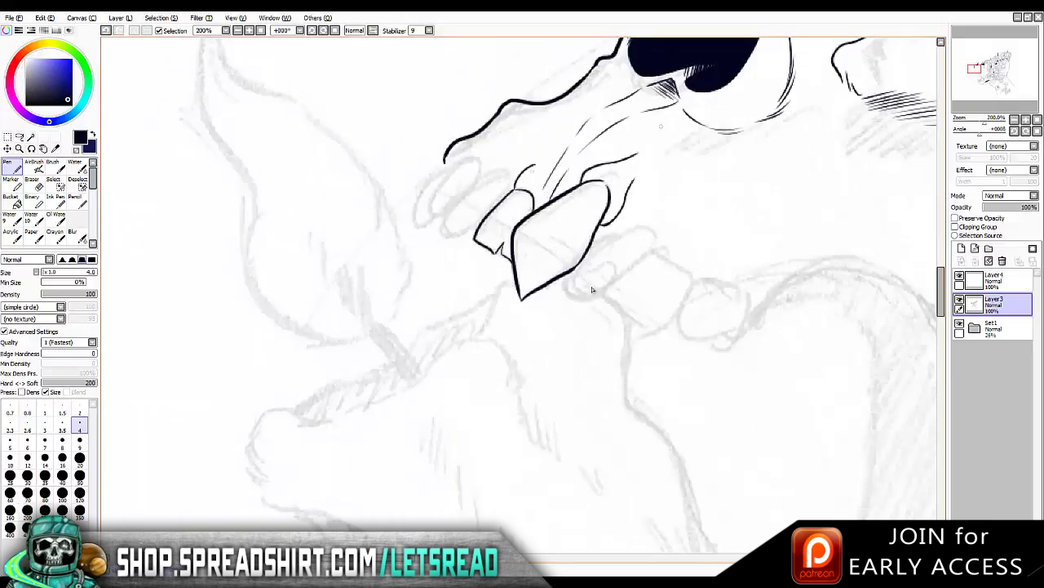
Ink the remaining small front teeth of the skull's upper jaw and their gum lines with a 4 px pen
{"action": "key", "text": "ctrl+z"}
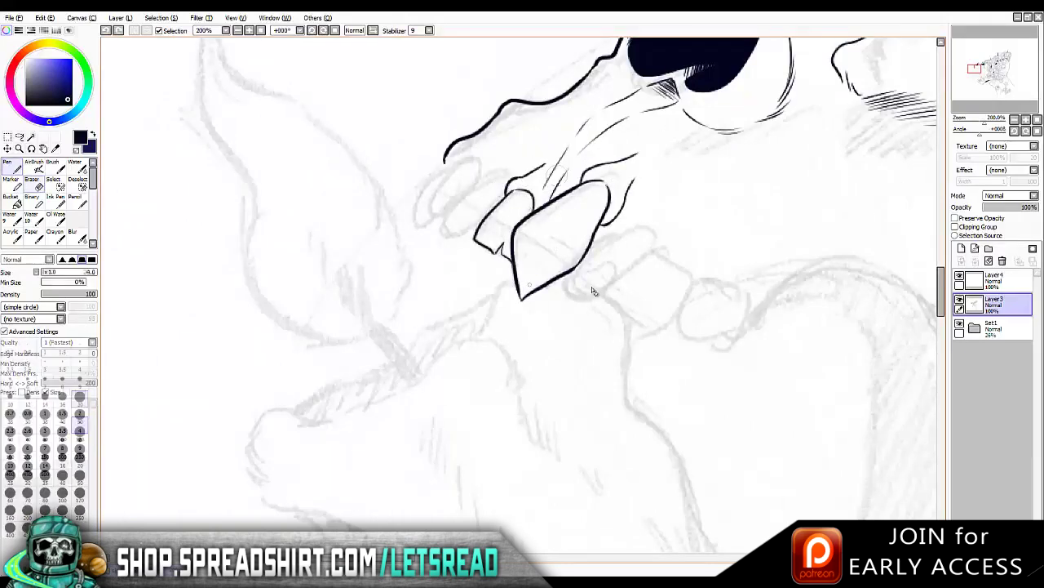
{"action": "key", "text": "ctrl+z"}
{"action": "key", "text": "e"}
{"action": "key", "text": "ctrl+z"}
{"action": "key", "text": "n"}
{"action": "left_click_drag", "start_coordinate": [600, 235], "coordinate": [643, 207]}
{"action": "mouse_move", "coordinate": [506, 178]}
{"action": "left_mouse_down"}
{"action": "mouse_move", "coordinate": [478, 233]}
{"action": "mouse_move", "coordinate": [524, 165]}
{"action": "mouse_move", "coordinate": [442, 183]}
{"action": "mouse_move", "coordinate": [455, 216]}
{"action": "left_mouse_up"}
{"action": "mouse_move", "coordinate": [447, 158]}
{"action": "left_mouse_down"}
{"action": "mouse_move", "coordinate": [516, 143]}
{"action": "mouse_move", "coordinate": [445, 170]}
{"action": "mouse_move", "coordinate": [408, 209]}
{"action": "left_mouse_up"}
{"action": "key", "text": "ctrl+z"}
{"action": "left_click_drag", "start_coordinate": [592, 290], "coordinate": [387, 221]}
{"action": "mouse_move", "coordinate": [433, 162]}
{"action": "left_mouse_down"}
{"action": "mouse_move", "coordinate": [442, 181]}
{"action": "mouse_move", "coordinate": [433, 214]}
{"action": "left_mouse_up"}
{"action": "mouse_move", "coordinate": [411, 163]}
{"action": "left_mouse_down"}
{"action": "mouse_move", "coordinate": [405, 211]}
{"action": "mouse_move", "coordinate": [390, 184]}
{"action": "mouse_move", "coordinate": [418, 214]}
{"action": "left_mouse_up"}
{"action": "key", "text": "ctrl+z"}
Ink the three jagged molars behind the large pointed tooth and start the arched jaw edge behind them
{"action": "mouse_move", "coordinate": [444, 181]}
{"action": "left_mouse_down"}
{"action": "mouse_move", "coordinate": [488, 204]}
{"action": "mouse_move", "coordinate": [487, 231]}
{"action": "mouse_move", "coordinate": [558, 230]}
{"action": "left_mouse_up"}
{"action": "mouse_move", "coordinate": [479, 222]}
{"action": "left_mouse_down"}
{"action": "mouse_move", "coordinate": [553, 248]}
{"action": "mouse_move", "coordinate": [648, 189]}
{"action": "left_mouse_up"}
{"action": "key", "text": "h"}
{"action": "mouse_move", "coordinate": [421, 189]}
{"action": "left_mouse_down"}
{"action": "mouse_move", "coordinate": [365, 199]}
{"action": "mouse_move", "coordinate": [310, 255]}
{"action": "left_mouse_up"}
{"action": "key", "text": "ctrl+z"}
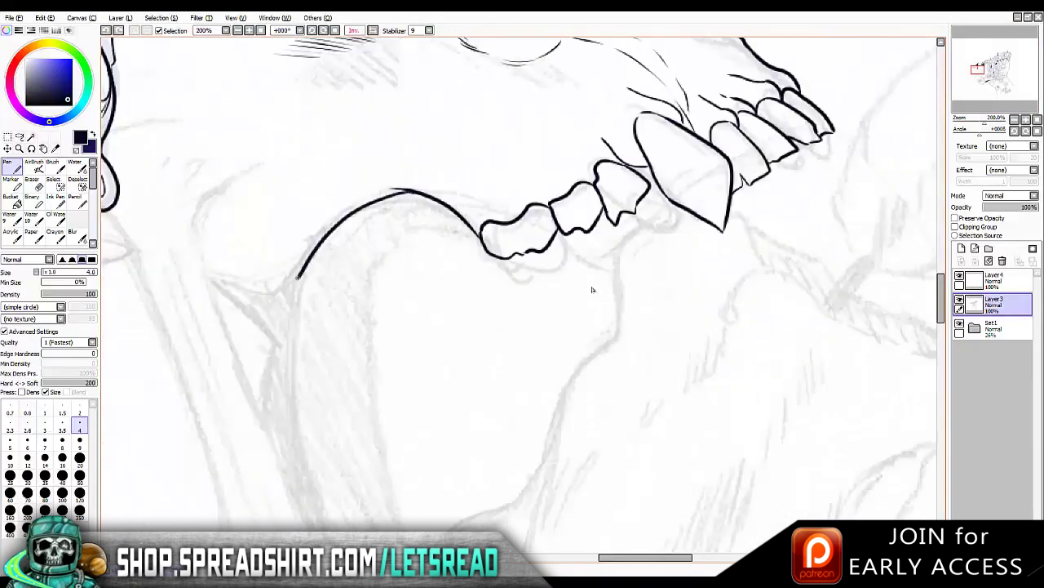
Add gum lines above the molars and a small rear bump, and extend the arched jaw edge into its lower curve
{"action": "key", "text": "h"}
{"action": "scroll", "coordinate": [593, 289], "scroll_direction": "up", "scroll_amount": 2}
{"action": "mouse_move", "coordinate": [428, 199]}
{"action": "left_mouse_down"}
{"action": "mouse_move", "coordinate": [453, 201]}
{"action": "mouse_move", "coordinate": [495, 237]}
{"action": "mouse_move", "coordinate": [486, 269]}
{"action": "left_mouse_up"}
{"action": "key", "text": "h"}
{"action": "key", "text": "h"}
{"action": "mouse_move", "coordinate": [514, 228]}
{"action": "left_mouse_down"}
{"action": "mouse_move", "coordinate": [538, 247]}
{"action": "mouse_move", "coordinate": [566, 284]}
{"action": "left_mouse_up"}
{"action": "key", "text": "h"}
{"action": "key", "text": "e"}
{"action": "left_click_drag", "start_coordinate": [471, 274], "coordinate": [475, 300]}
{"action": "key", "text": "n"}
{"action": "key", "text": "h"}
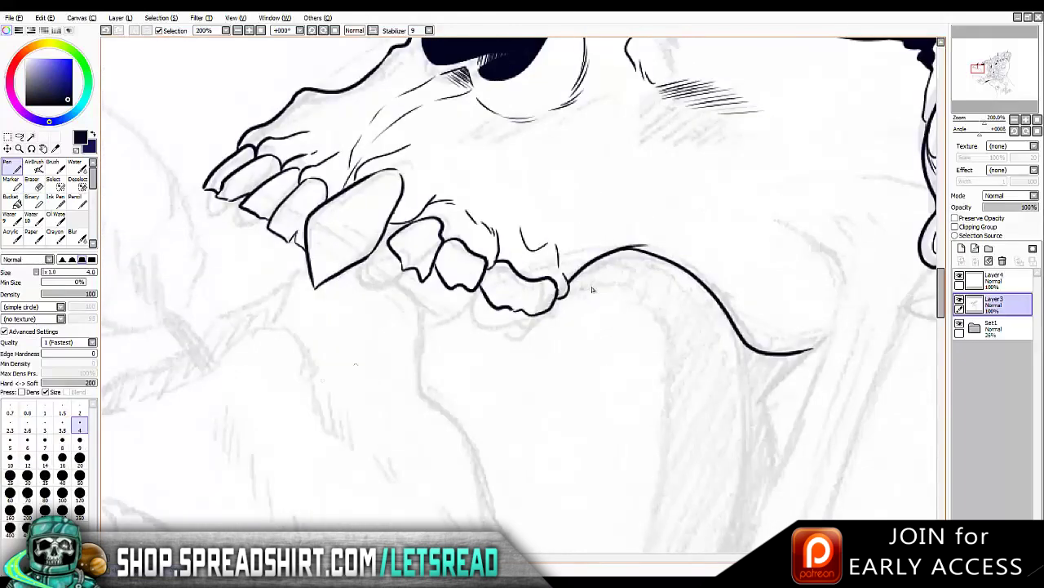
Hatch the faces of the large pointed upper tooth with a 2 px pen
{"action": "key", "text": "bracketleft"}
{"action": "key", "text": "bracketleft"}
{"action": "key", "text": "bracketleft"}
{"action": "key", "text": "bracketleft"}
{"action": "key", "text": "bracketleft"}
{"action": "left_click_drag", "start_coordinate": [390, 186], "coordinate": [355, 223]}
{"action": "left_click_drag", "start_coordinate": [372, 207], "coordinate": [322, 268]}
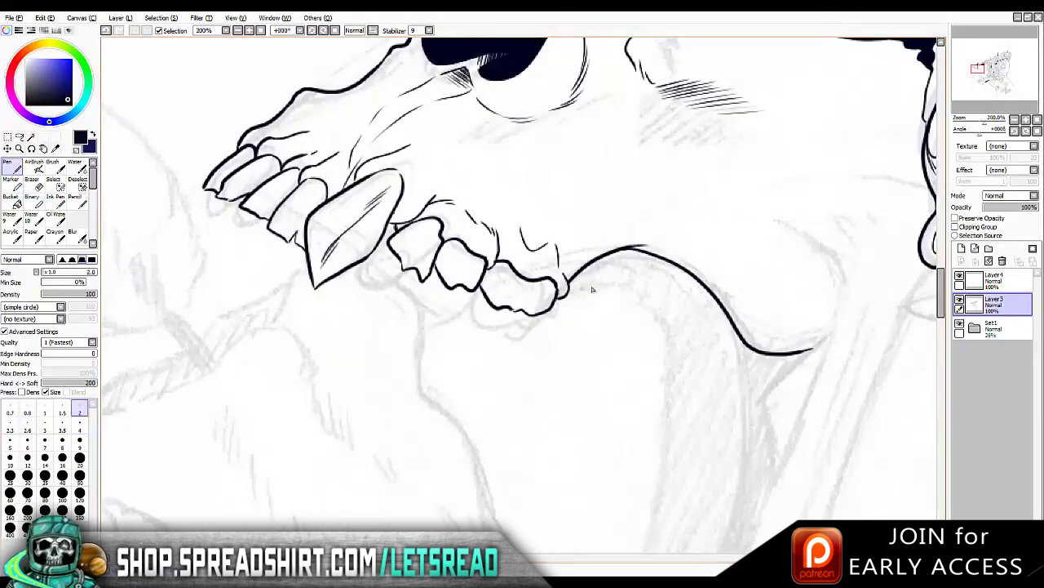
Add fine cracks and hatched shading to the three upper molars
{"action": "key", "text": "ctrl+z"}
{"action": "key", "text": "ctrl+y"}
{"action": "key", "text": "ctrl+z"}
{"action": "key", "text": "ctrl+y"}
{"action": "key", "text": "h"}
{"action": "key", "text": "h"}
{"action": "key", "text": "ctrl+z"}
{"action": "key", "text": "ctrl+y"}
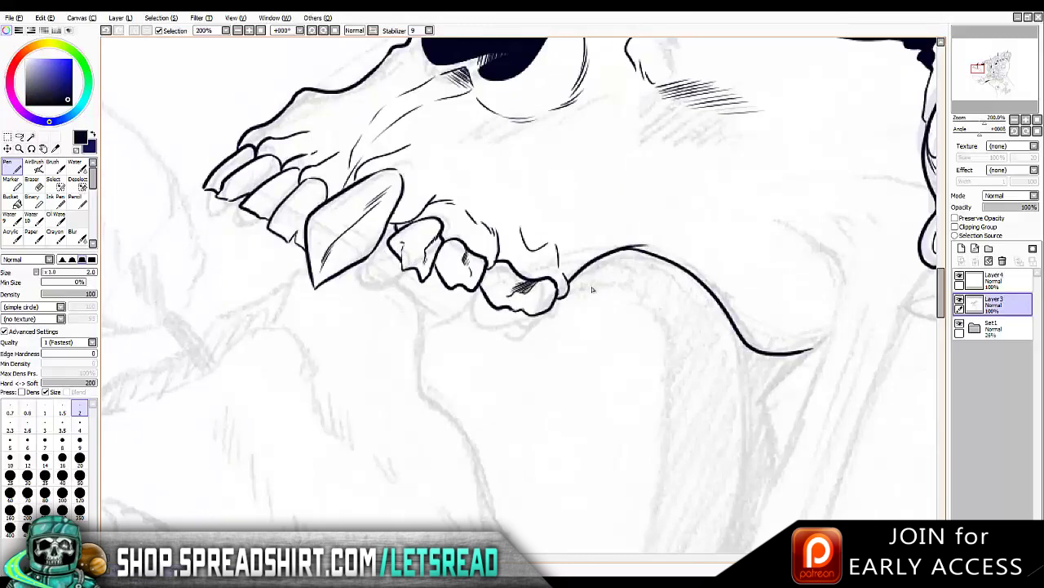
Hatch the small front teeth, and shade the gums and front profile of the upper jaw above them
{"action": "key", "text": "ctrl+y"}
{"action": "key", "text": "ctrl+z"}
{"action": "key", "text": "ctrl+y"}
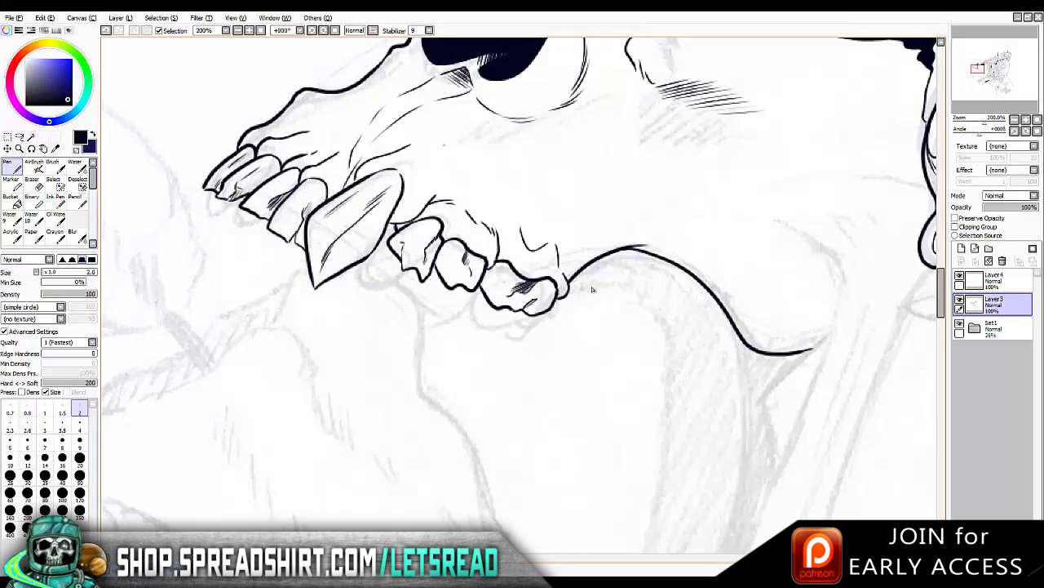
{"action": "key", "text": "ctrl+y"}
{"action": "key", "text": "ctrl+z"}
{"action": "key", "text": "ctrl+y"}
{"action": "key", "text": "ctrl+z"}
{"action": "key", "text": "ctrl+y"}
{"action": "key", "text": "ctrl+z"}
{"action": "key", "text": "ctrl+y"}
{"action": "key", "text": "ctrl+y"}
{"action": "key", "text": "ctrl+z"}
{"action": "key", "text": "ctrl+y"}
{"action": "key", "text": "ctrl+y"}
{"action": "key", "text": "ctrl+y"}
{"action": "scroll", "coordinate": [593, 289], "scroll_direction": "up", "scroll_amount": 4}
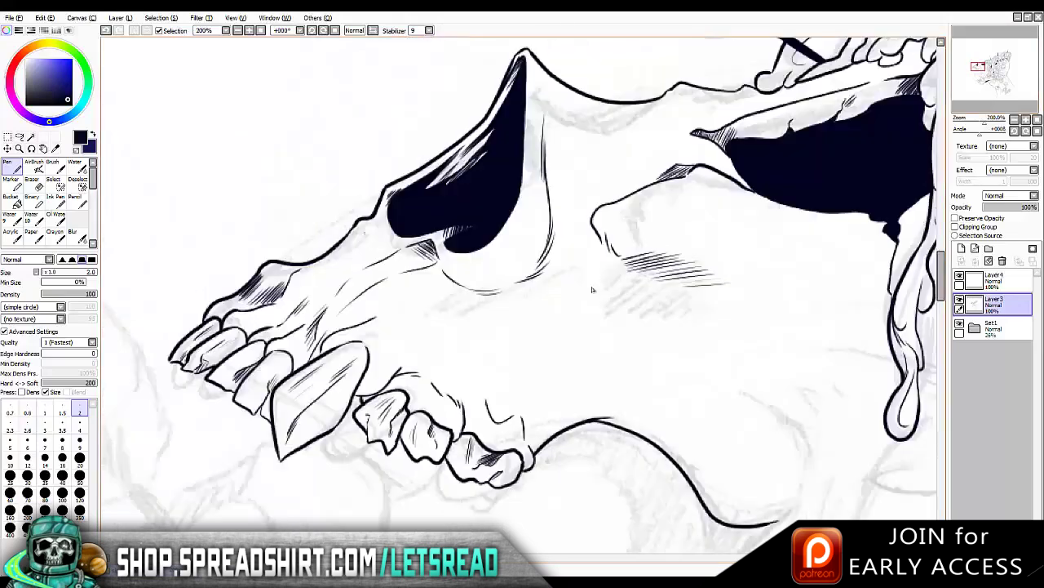
Ink tapered, hatched root creases rising from the gum line above the molars
{"action": "scroll", "coordinate": [592, 289], "scroll_direction": "down", "scroll_amount": 3}
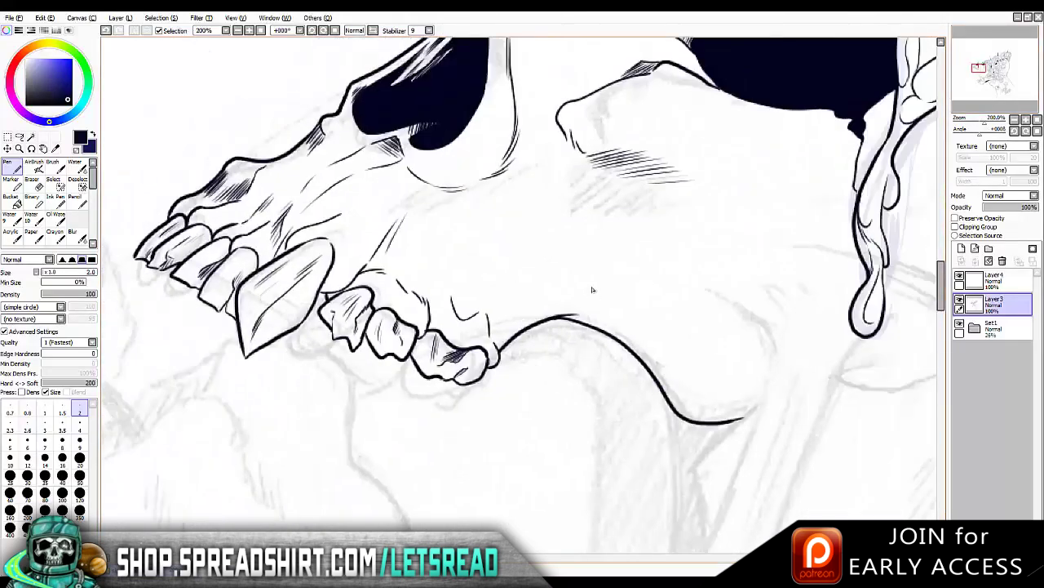
{"action": "key", "text": "ctrl+y"}
{"action": "key", "text": "ctrl+y"}
{"action": "key", "text": "ctrl+y"}
{"action": "key", "text": "ctrl+y"}
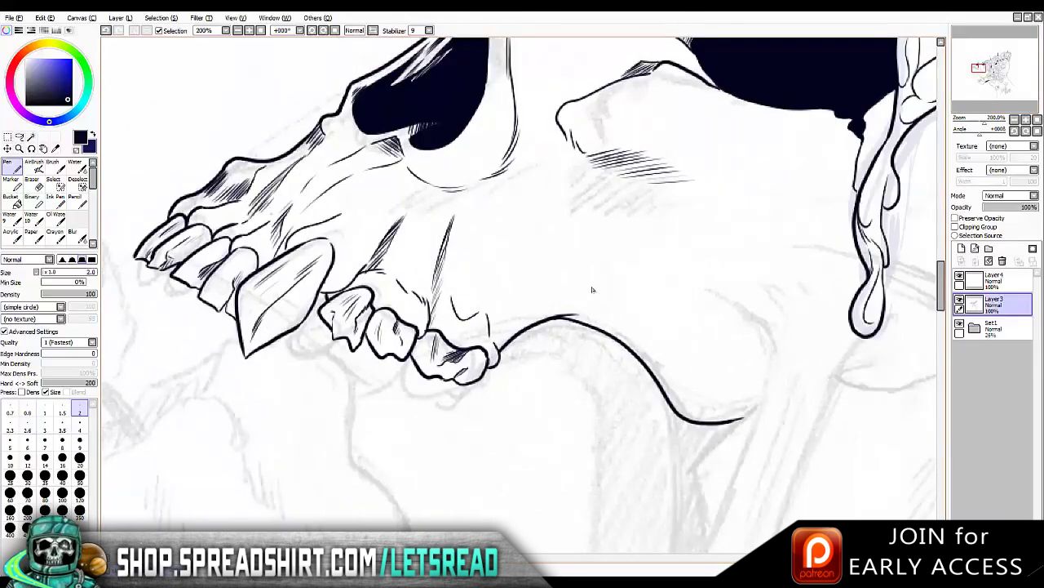
Ink the long front edge of the tendon strand descending from the cheek past the jaw arch with a 4 px pen
{"action": "key", "text": "h"}
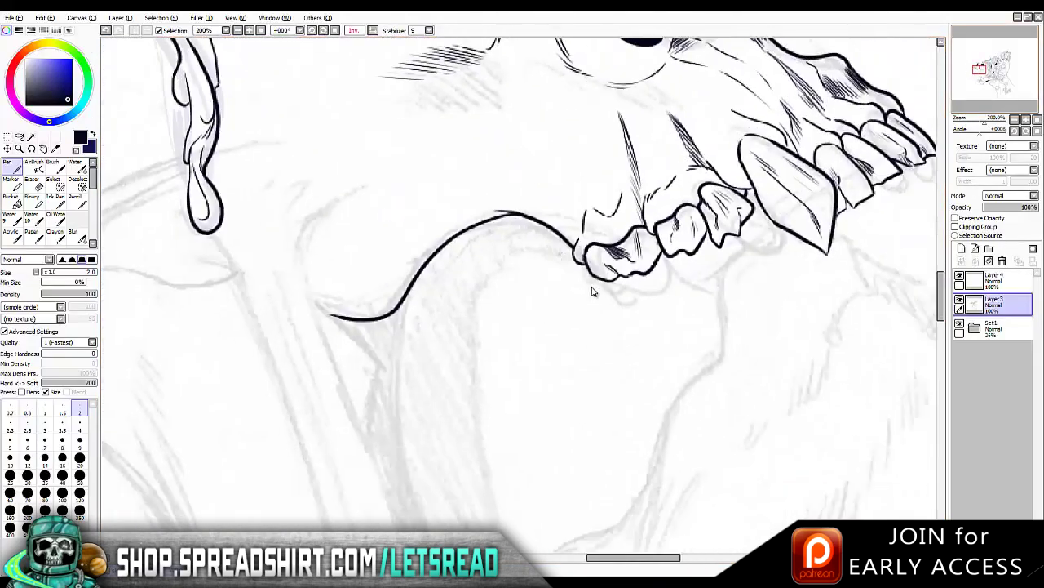
{"action": "left_click_drag", "start_coordinate": [326, 171], "coordinate": [306, 196]}
{"action": "mouse_move", "coordinate": [306, 202]}
{"action": "left_mouse_down"}
{"action": "mouse_move", "coordinate": [305, 288]}
{"action": "mouse_move", "coordinate": [306, 201]}
{"action": "mouse_move", "coordinate": [368, 448]}
{"action": "left_mouse_up"}
{"action": "key", "text": "ctrl+z"}
{"action": "scroll", "coordinate": [592, 289], "scroll_direction": "down", "scroll_amount": 5}
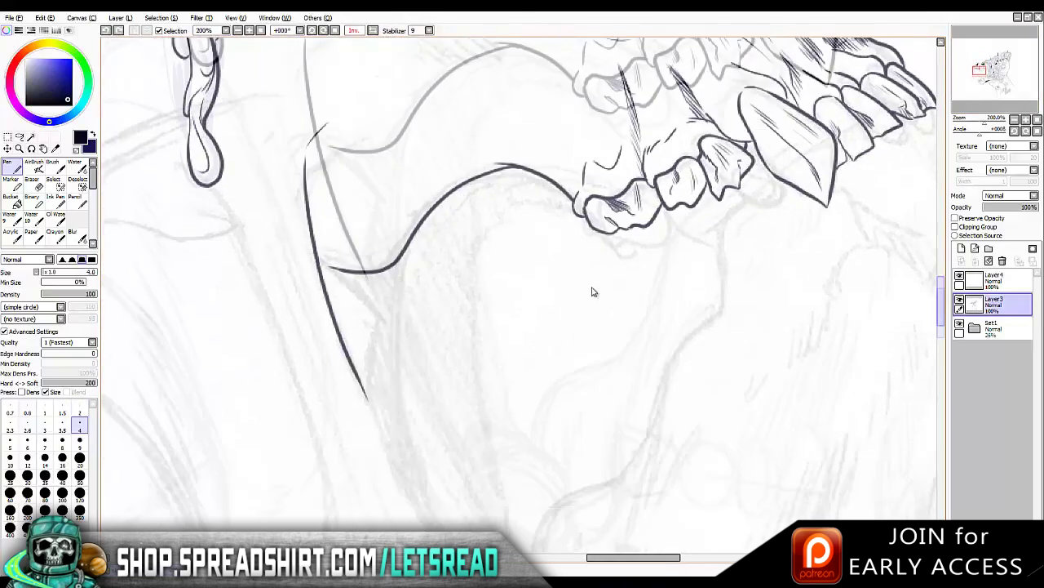
{"action": "scroll", "coordinate": [592, 288], "scroll_direction": "right", "scroll_amount": 3}
{"action": "key", "text": "h"}
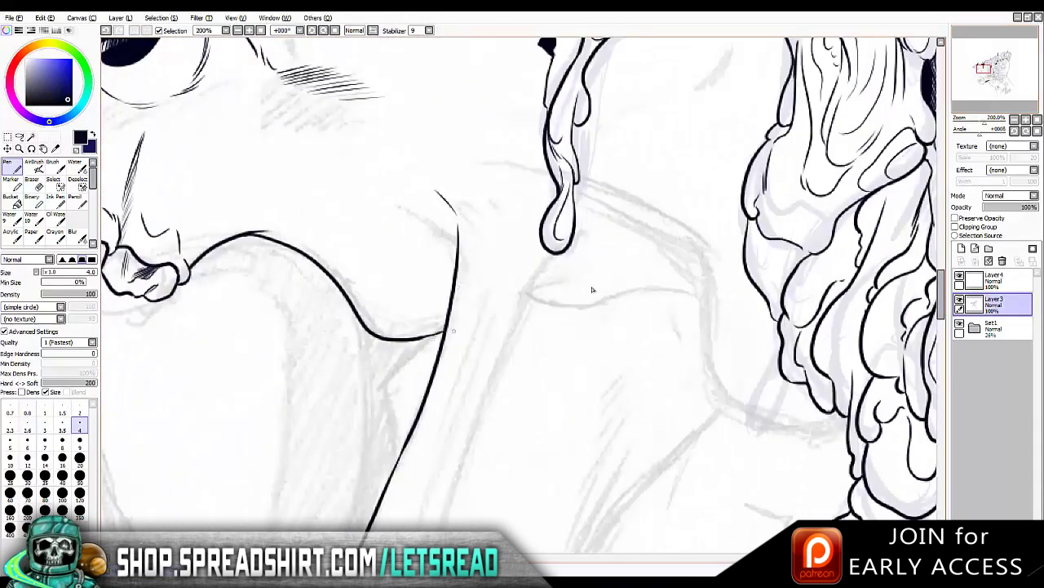
Ink the curved cheek fold beside the strand, short hatch marks at its top, and the line joining the hanging wax drip
{"action": "key", "text": "h"}
{"action": "mouse_move", "coordinate": [579, 208]}
{"action": "left_mouse_down"}
{"action": "mouse_move", "coordinate": [625, 170]}
{"action": "mouse_move", "coordinate": [601, 180]}
{"action": "left_mouse_up"}
{"action": "key", "text": "h"}
{"action": "key", "text": "h"}
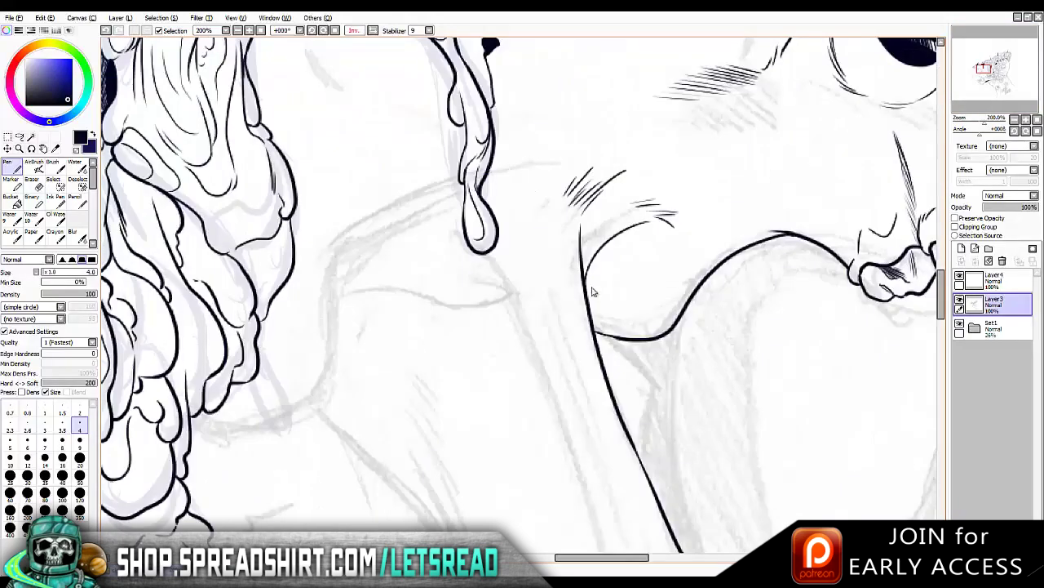
{"action": "scroll", "coordinate": [593, 291], "scroll_direction": "down", "scroll_amount": 1}
{"action": "key", "text": "h"}
{"action": "key", "text": "h"}
{"action": "key", "text": "h"}
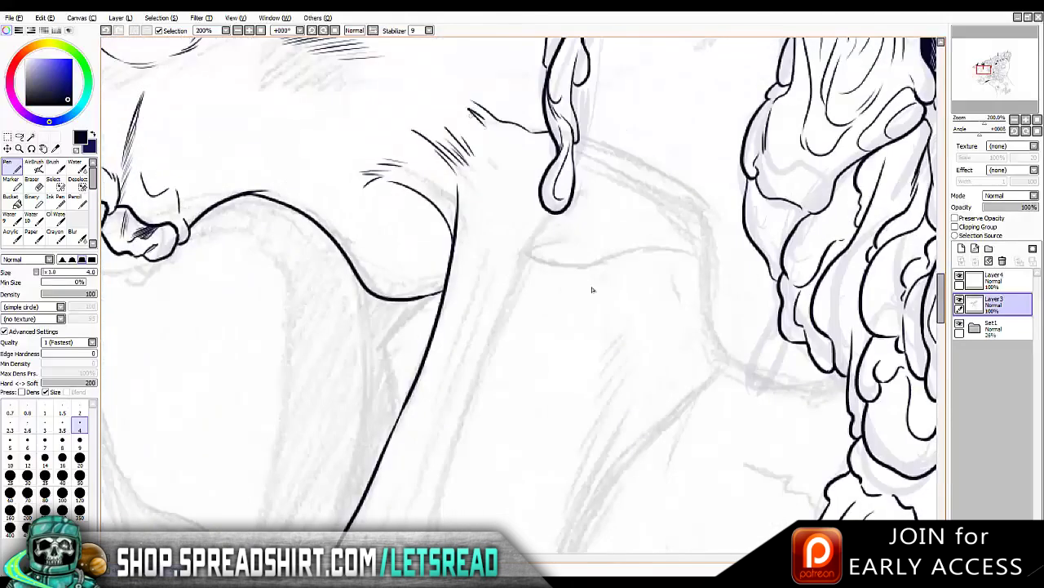
Ink the long rear edge of the tendon strand from below the wax drip down toward the lower teeth
{"action": "mouse_move", "coordinate": [560, 130]}
{"action": "left_mouse_down"}
{"action": "mouse_move", "coordinate": [485, 259]}
{"action": "mouse_move", "coordinate": [419, 506]}
{"action": "left_mouse_up"}
{"action": "scroll", "coordinate": [592, 289], "scroll_direction": "down", "scroll_amount": 6}
{"action": "left_click_drag", "start_coordinate": [421, 241], "coordinate": [440, 314]}
{"action": "scroll", "coordinate": [592, 290], "scroll_direction": "down", "scroll_amount": 2}
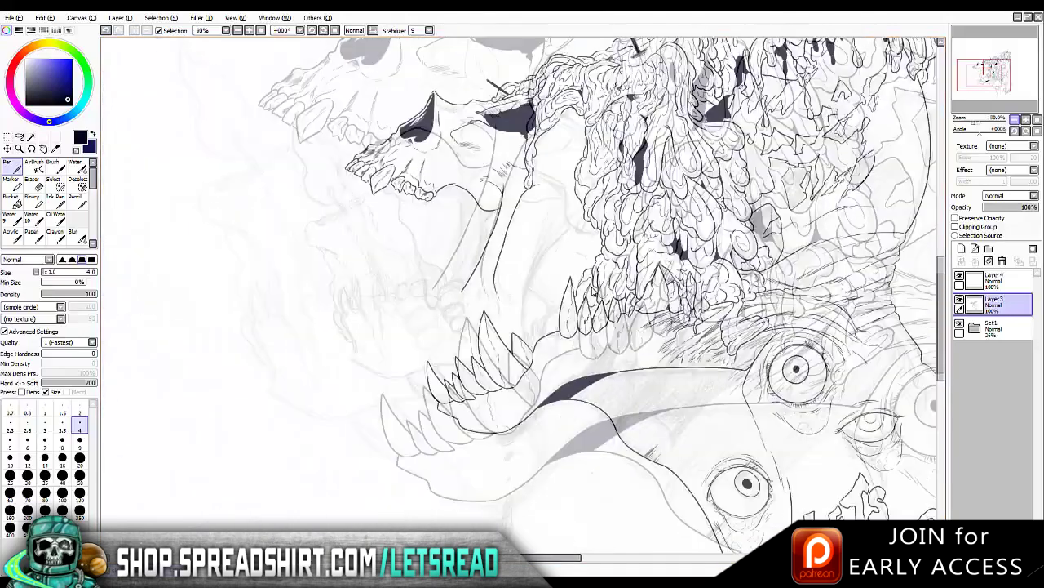
{"action": "key", "text": "ctrl+z"}
{"action": "mouse_move", "coordinate": [447, 282]}
{"action": "left_mouse_down"}
{"action": "mouse_move", "coordinate": [454, 328]}
{"action": "mouse_move", "coordinate": [457, 362]}
{"action": "left_mouse_up"}
Add long tapered fiber lines along the inside of the tendon strand
{"action": "scroll", "coordinate": [592, 290], "scroll_direction": "up", "scroll_amount": 6}
{"action": "mouse_move", "coordinate": [439, 249]}
{"action": "left_mouse_down"}
{"action": "mouse_move", "coordinate": [413, 353]}
{"action": "mouse_move", "coordinate": [372, 439]}
{"action": "left_mouse_up"}
{"action": "left_click_drag", "start_coordinate": [406, 380], "coordinate": [354, 473]}
{"action": "left_click_drag", "start_coordinate": [380, 440], "coordinate": [340, 513]}
{"action": "left_click_drag", "start_coordinate": [408, 410], "coordinate": [364, 515]}
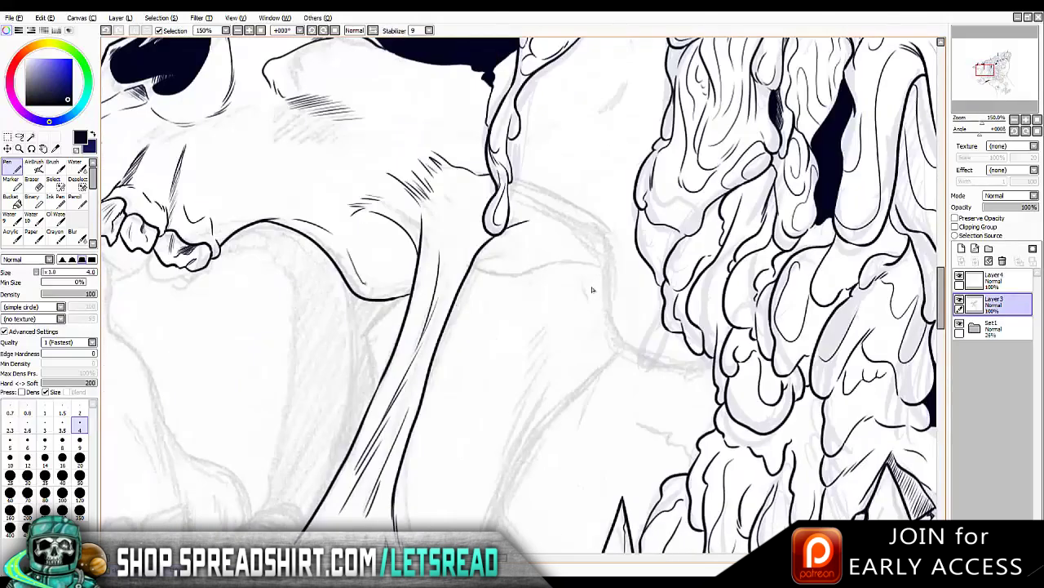
Ink the bone contour from behind the hanging wax drip to the melted wax mass, including its curved lower fold
{"action": "key", "text": "h"}
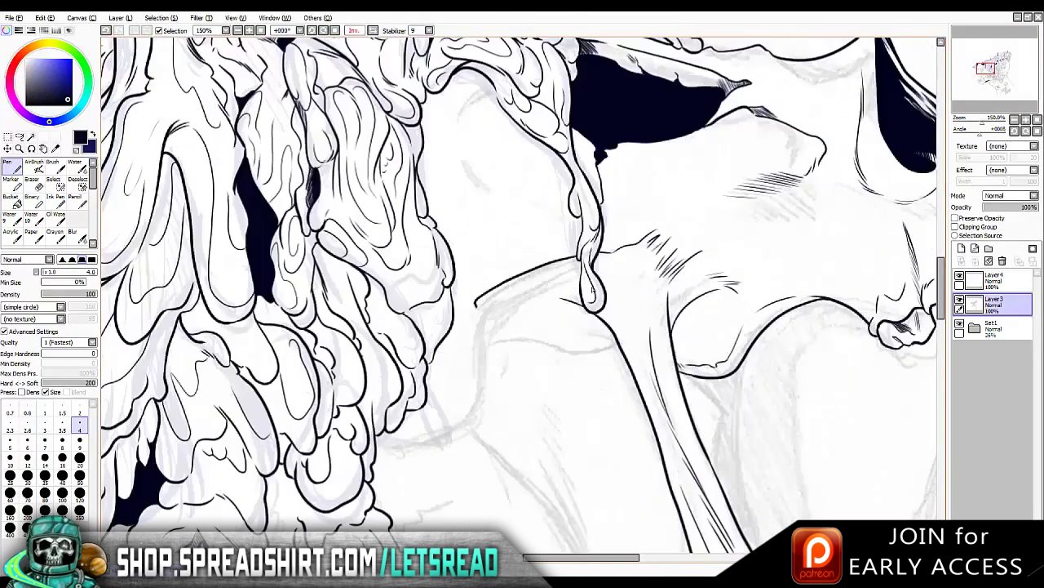
{"action": "scroll", "coordinate": [593, 291], "scroll_direction": "down", "scroll_amount": 3}
{"action": "left_click_drag", "start_coordinate": [616, 258], "coordinate": [485, 260]}
{"action": "key", "text": "h"}
{"action": "key", "text": "h"}
{"action": "key", "text": "h"}
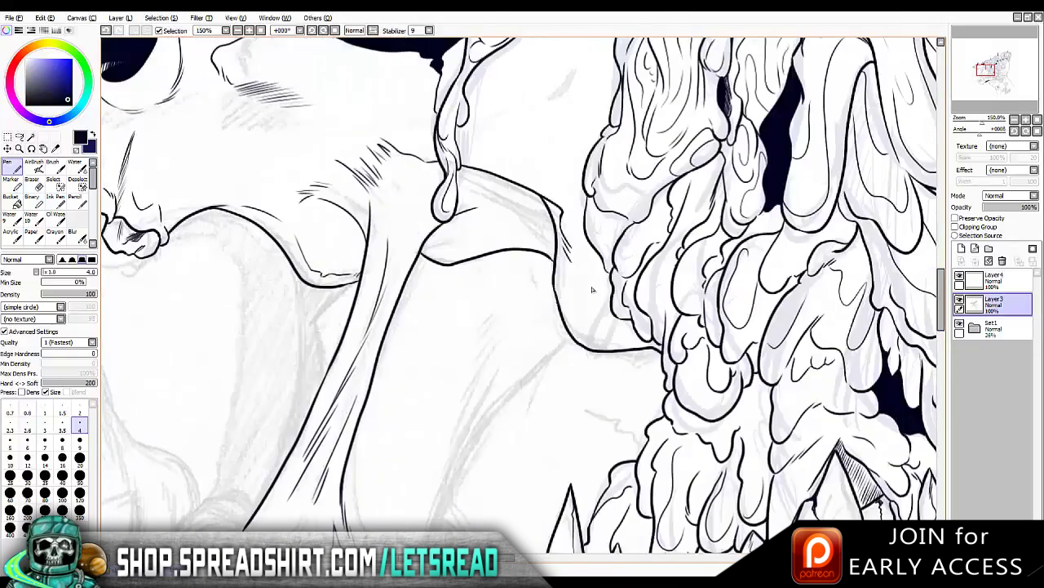
Ink the broad muscle's rear edge below the bone fold, and hatch its upper shadows with a 2 px pen
{"action": "scroll", "coordinate": [593, 291], "scroll_direction": "down", "scroll_amount": 3}
{"action": "scroll", "coordinate": [593, 291], "scroll_direction": "up", "scroll_amount": 1}
{"action": "left_click_drag", "start_coordinate": [571, 215], "coordinate": [461, 303]}
{"action": "mouse_move", "coordinate": [498, 206]}
{"action": "left_mouse_down"}
{"action": "mouse_move", "coordinate": [471, 251]}
{"action": "mouse_move", "coordinate": [460, 318]}
{"action": "left_mouse_up"}
{"action": "left_click_drag", "start_coordinate": [479, 271], "coordinate": [426, 526]}
{"action": "left_click", "coordinate": [79, 406]}
{"action": "left_click_drag", "start_coordinate": [554, 136], "coordinate": [496, 181]}
{"action": "left_click_drag", "start_coordinate": [450, 141], "coordinate": [420, 154]}
{"action": "left_click_drag", "start_coordinate": [455, 148], "coordinate": [402, 174]}
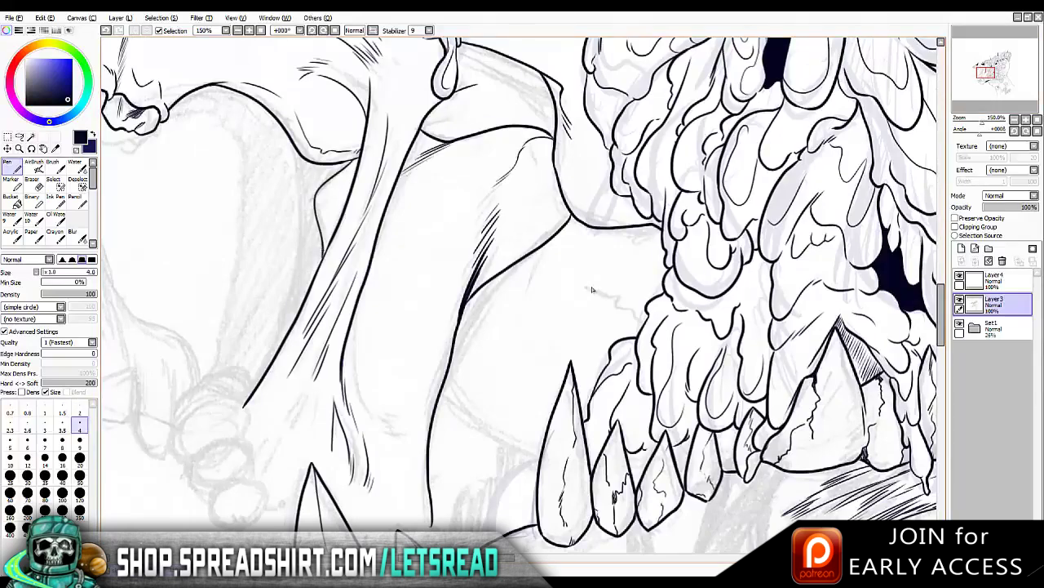
Ink spreading fiber lines at the lower end of the tendon strand with a 4 px pen
{"action": "scroll", "coordinate": [593, 290], "scroll_direction": "up", "scroll_amount": 2}
{"action": "scroll", "coordinate": [593, 290], "scroll_direction": "down", "scroll_amount": 3}
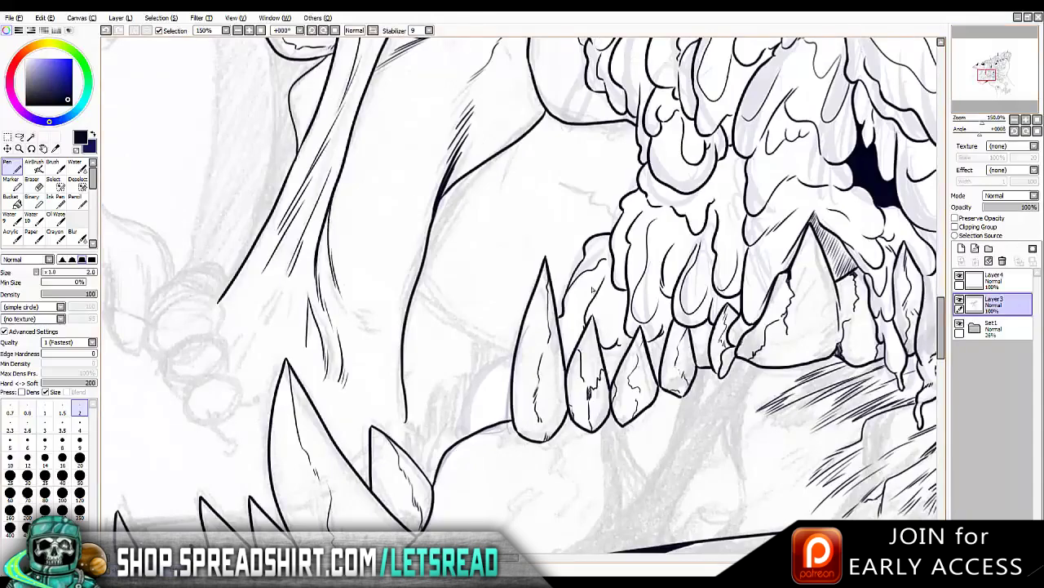
{"action": "left_click", "coordinate": [79, 430]}
{"action": "left_click_drag", "start_coordinate": [281, 281], "coordinate": [225, 349]}
{"action": "left_click_drag", "start_coordinate": [271, 299], "coordinate": [240, 359]}
{"action": "left_click_drag", "start_coordinate": [261, 322], "coordinate": [231, 380]}
{"action": "left_click_drag", "start_coordinate": [248, 338], "coordinate": [229, 411]}
{"action": "scroll", "coordinate": [594, 290], "scroll_direction": "down", "scroll_amount": 3}
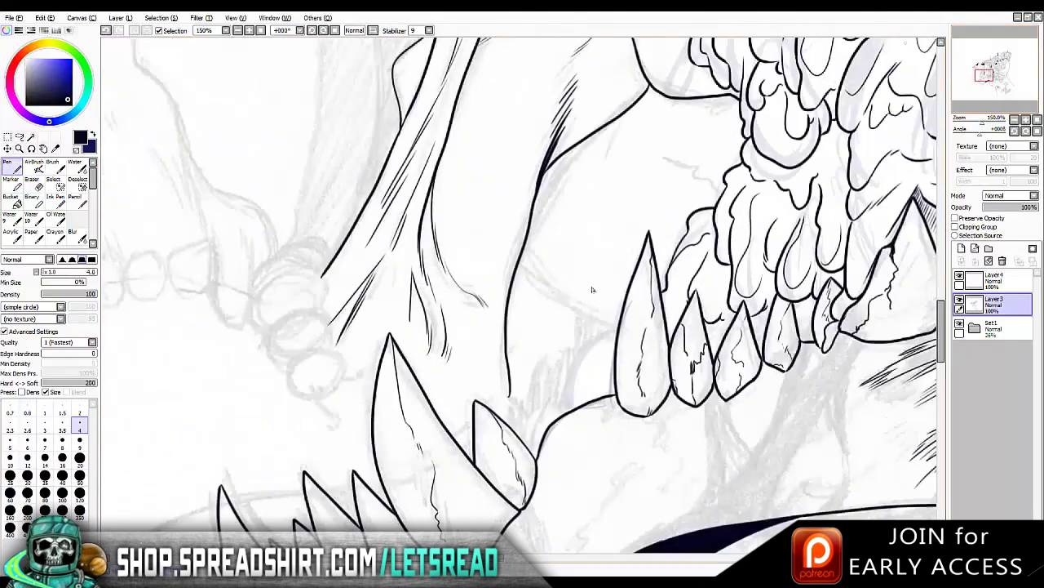
Ink a thin contour inside the broad muscle with a 2 px pen and fray the tendon strand's lower ends
{"action": "left_click", "coordinate": [79, 410]}
{"action": "mouse_move", "coordinate": [549, 98]}
{"action": "left_mouse_down"}
{"action": "mouse_move", "coordinate": [496, 220]}
{"action": "mouse_move", "coordinate": [493, 355]}
{"action": "left_mouse_up"}
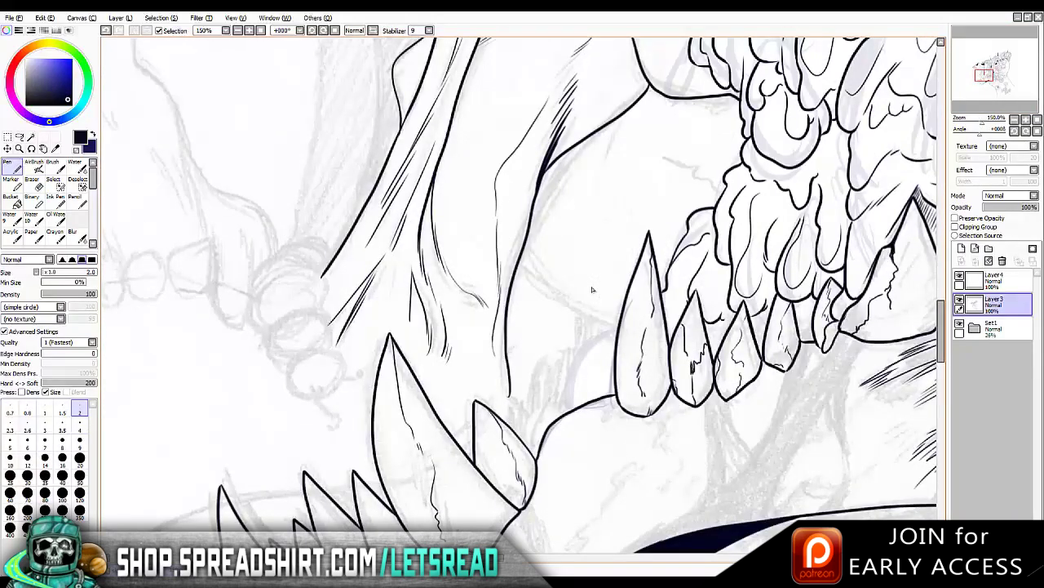
{"action": "left_click_drag", "start_coordinate": [521, 132], "coordinate": [494, 159]}
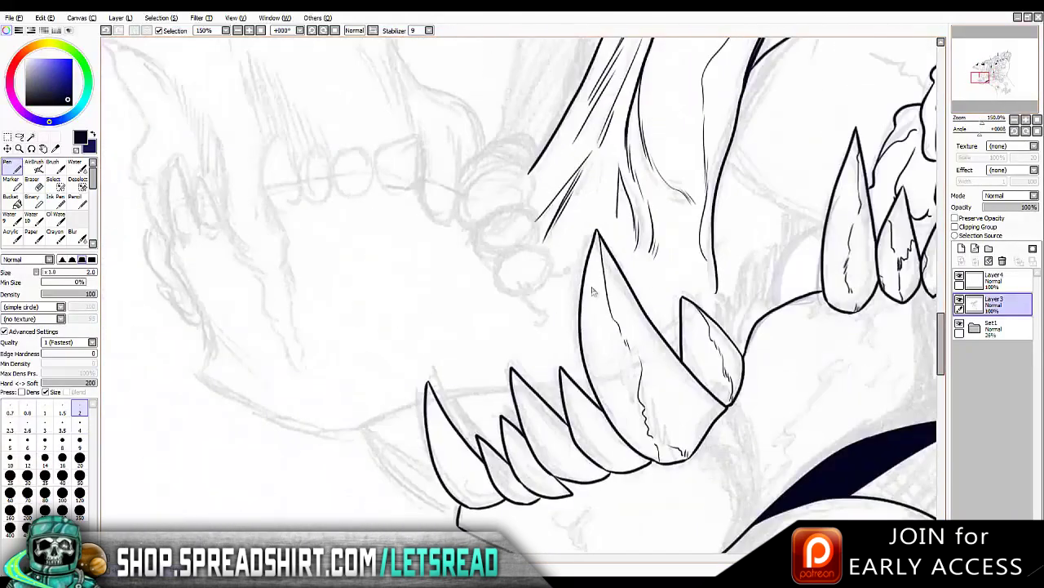
{"action": "left_click_drag", "start_coordinate": [530, 167], "coordinate": [474, 214]}
{"action": "mouse_move", "coordinate": [539, 179]}
{"action": "left_mouse_down"}
{"action": "mouse_move", "coordinate": [488, 228]}
{"action": "mouse_move", "coordinate": [499, 283]}
{"action": "left_mouse_up"}
{"action": "left_click_drag", "start_coordinate": [509, 259], "coordinate": [486, 282]}
{"action": "left_click_drag", "start_coordinate": [502, 258], "coordinate": [426, 277]}
{"action": "left_click_drag", "start_coordinate": [550, 230], "coordinate": [519, 290]}
{"action": "left_click_drag", "start_coordinate": [625, 223], "coordinate": [615, 274]}
{"action": "mouse_move", "coordinate": [605, 191]}
{"action": "left_mouse_down"}
{"action": "mouse_move", "coordinate": [565, 275]}
{"action": "mouse_move", "coordinate": [560, 313]}
{"action": "left_mouse_up"}
{"action": "left_click_drag", "start_coordinate": [601, 211], "coordinate": [597, 236]}
{"action": "left_click_drag", "start_coordinate": [463, 107], "coordinate": [593, 291]}
{"action": "scroll", "coordinate": [594, 291], "scroll_direction": "down", "scroll_amount": 10}
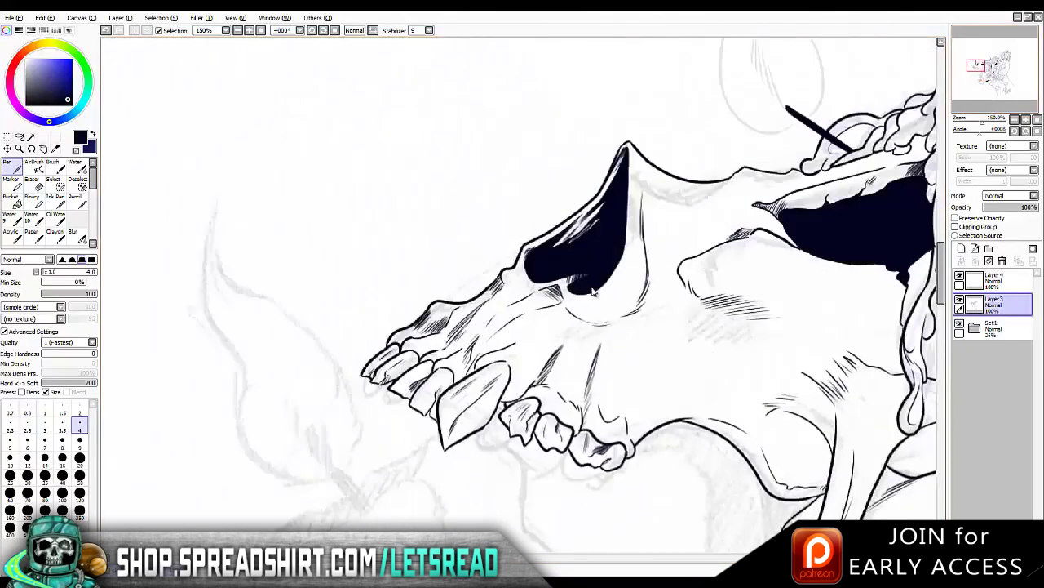
Ink the rounded, dripping wax outline at the front of the lower jaw with a 4 px pen
{"action": "key", "text": "h"}
{"action": "left_click_drag", "start_coordinate": [576, 192], "coordinate": [503, 295]}
{"action": "key", "text": "h"}
{"action": "mouse_move", "coordinate": [447, 200]}
{"action": "left_mouse_down"}
{"action": "mouse_move", "coordinate": [354, 278]}
{"action": "mouse_move", "coordinate": [443, 344]}
{"action": "left_mouse_up"}
{"action": "mouse_move", "coordinate": [340, 246]}
{"action": "left_mouse_down"}
{"action": "mouse_move", "coordinate": [345, 331]}
{"action": "mouse_move", "coordinate": [380, 341]}
{"action": "mouse_move", "coordinate": [429, 426]}
{"action": "left_mouse_up"}
{"action": "key", "text": "h"}
{"action": "key", "text": "h"}
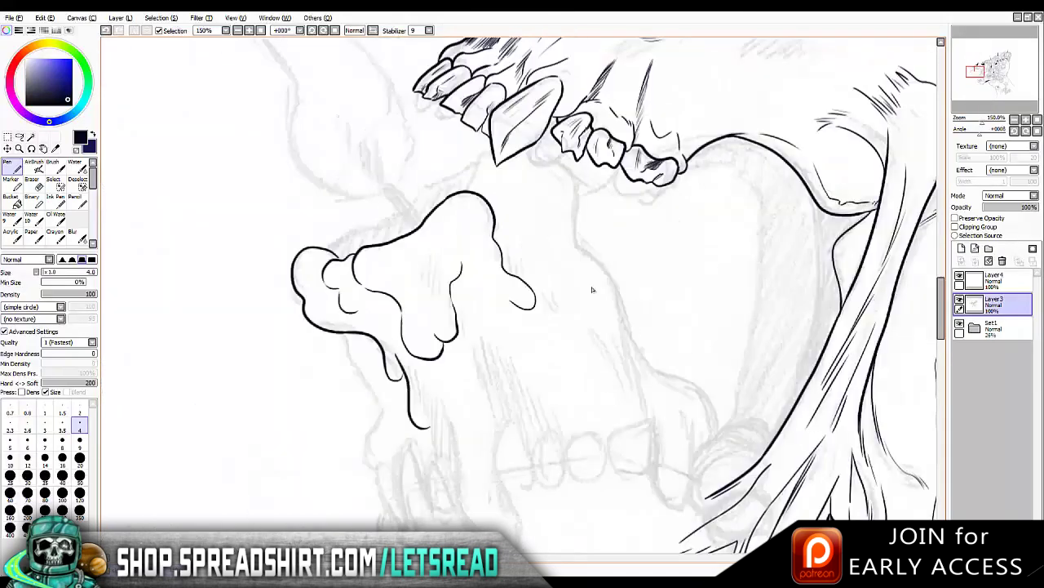
Ink another long drip at the wax's front edge and the bumpy, drooping contours along its rear side
{"action": "scroll", "coordinate": [592, 289], "scroll_direction": "down", "scroll_amount": 5}
{"action": "left_click_drag", "start_coordinate": [350, 178], "coordinate": [383, 317]}
{"action": "key", "text": "h"}
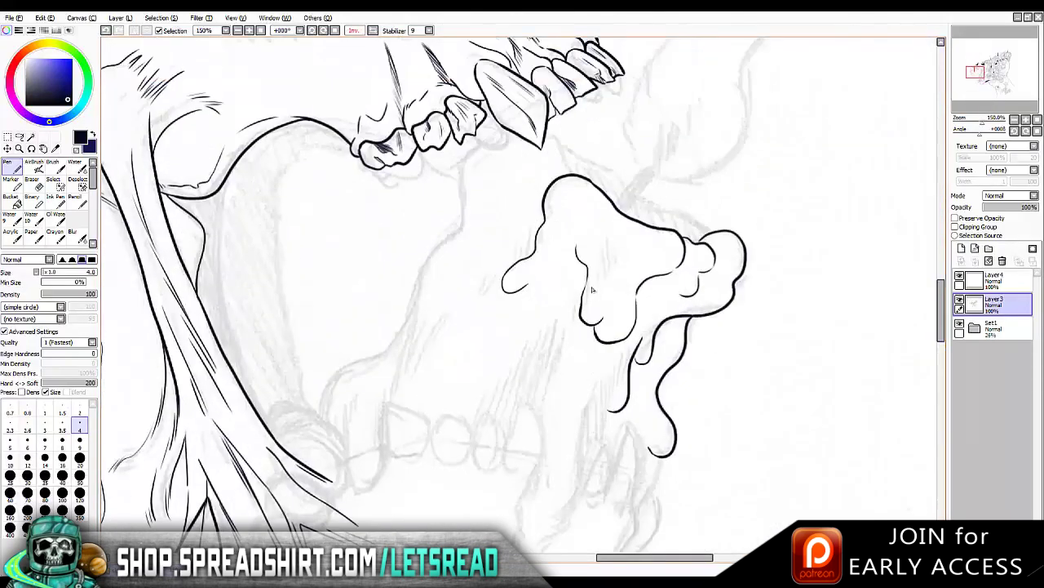
{"action": "mouse_move", "coordinate": [516, 132]}
{"action": "left_mouse_down"}
{"action": "mouse_move", "coordinate": [466, 212]}
{"action": "mouse_move", "coordinate": [447, 272]}
{"action": "mouse_move", "coordinate": [464, 260]}
{"action": "left_mouse_up"}
{"action": "mouse_move", "coordinate": [424, 269]}
{"action": "left_mouse_down"}
{"action": "mouse_move", "coordinate": [384, 353]}
{"action": "mouse_move", "coordinate": [316, 419]}
{"action": "left_mouse_up"}
{"action": "key", "text": "ctrl+z"}
{"action": "key", "text": "h"}
{"action": "left_click_drag", "start_coordinate": [488, 169], "coordinate": [569, 329]}
{"action": "key", "text": "h"}
{"action": "key", "text": "ctrl+z"}
{"action": "left_click_drag", "start_coordinate": [506, 211], "coordinate": [427, 339]}
Ink the long wax drip running down over the lower front teeth and its thin, ragged trailing end
{"action": "scroll", "coordinate": [592, 289], "scroll_direction": "down", "scroll_amount": 3}
{"action": "key", "text": "h"}
{"action": "left_click_drag", "start_coordinate": [426, 230], "coordinate": [493, 373]}
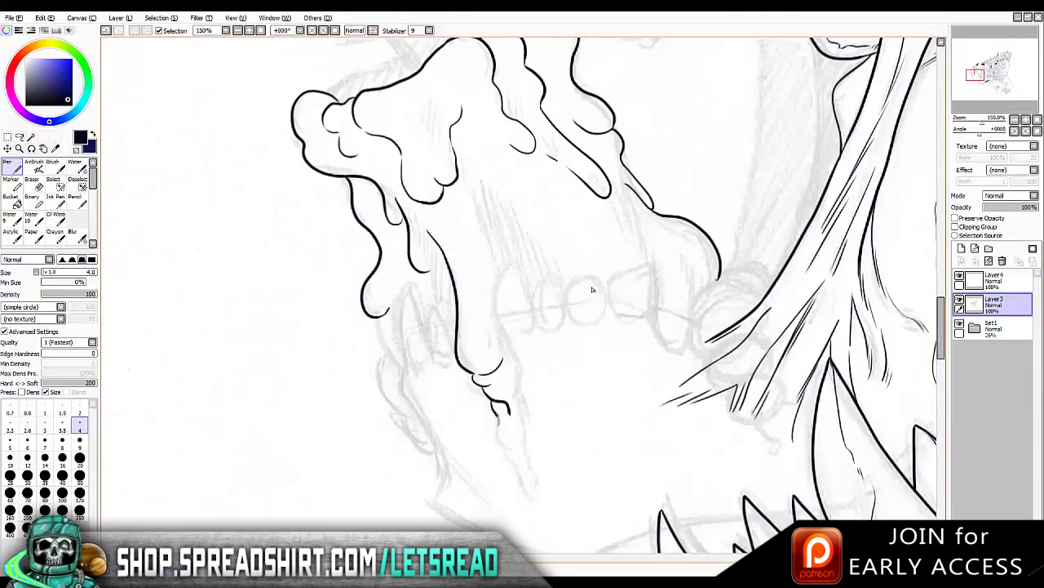
{"action": "key", "text": "h"}
{"action": "scroll", "coordinate": [592, 289], "scroll_direction": "down", "scroll_amount": 3}
{"action": "key", "text": "h"}
{"action": "key", "text": "e"}
{"action": "left_click_drag", "start_coordinate": [517, 253], "coordinate": [514, 266]}
{"action": "key", "text": "n"}
Ink the neighboring wax drip beside the long front drip and the first small pointed lower tooth behind it
{"action": "scroll", "coordinate": [592, 288], "scroll_direction": "up", "scroll_amount": 4}
{"action": "mouse_move", "coordinate": [335, 204]}
{"action": "left_mouse_down"}
{"action": "mouse_move", "coordinate": [374, 306]}
{"action": "mouse_move", "coordinate": [372, 367]}
{"action": "left_mouse_up"}
{"action": "mouse_move", "coordinate": [377, 289]}
{"action": "left_mouse_down"}
{"action": "mouse_move", "coordinate": [406, 352]}
{"action": "mouse_move", "coordinate": [439, 339]}
{"action": "left_mouse_up"}
{"action": "key", "text": "ctrl+z"}
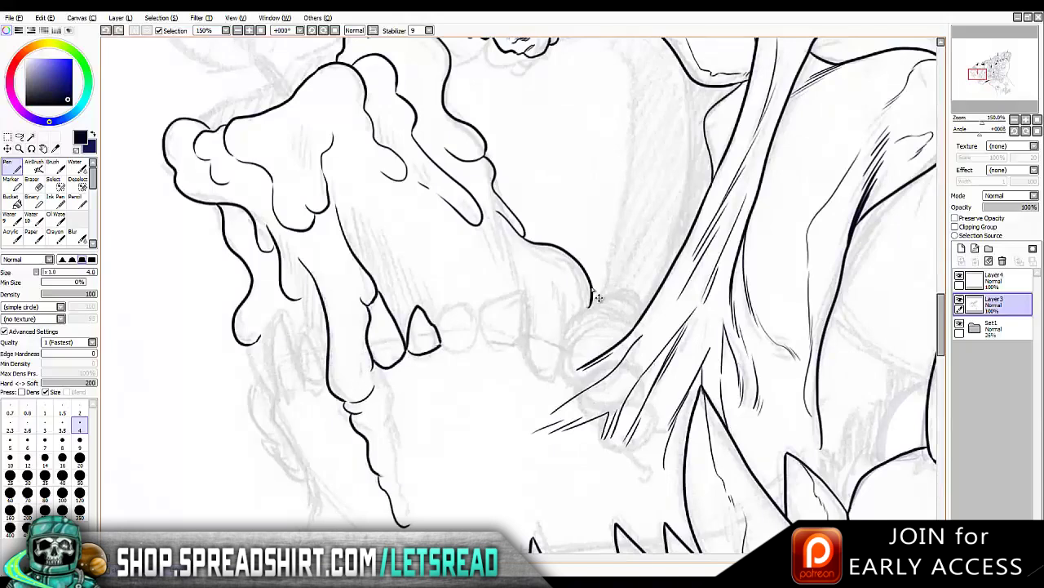
Ink the next bumpy lower side tooth behind the pointed one and short broken gum lines beneath the teeth
{"action": "mouse_move", "coordinate": [399, 379]}
{"action": "left_mouse_down"}
{"action": "mouse_move", "coordinate": [450, 372]}
{"action": "mouse_move", "coordinate": [483, 321]}
{"action": "mouse_move", "coordinate": [501, 326]}
{"action": "left_mouse_up"}
{"action": "key", "text": "ctrl+z"}
{"action": "key", "text": "ctrl+z"}
{"action": "left_click_drag", "start_coordinate": [443, 351], "coordinate": [501, 346]}
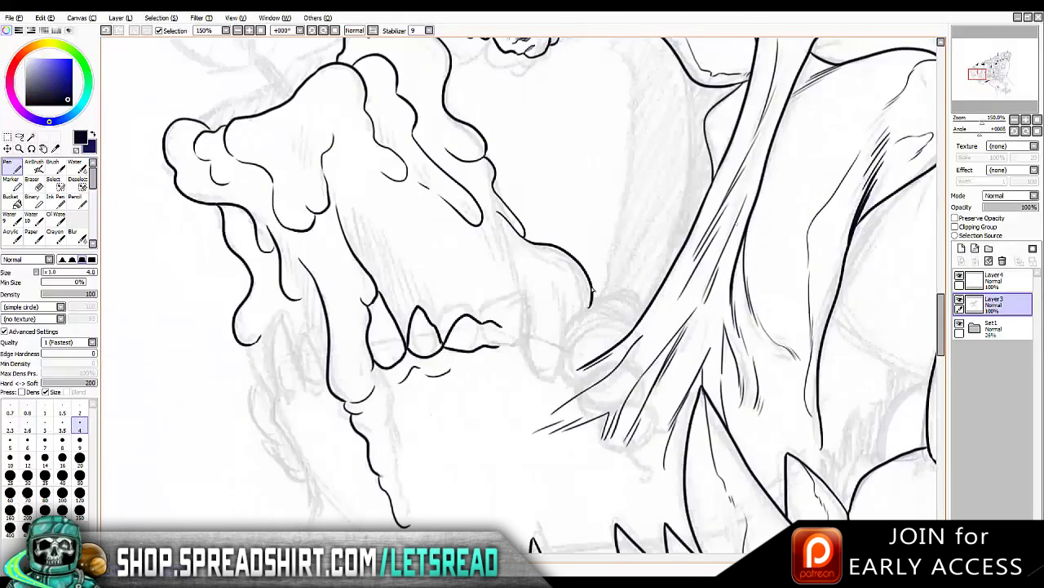
{"action": "left_click_drag", "start_coordinate": [446, 370], "coordinate": [469, 367]}
{"action": "scroll", "coordinate": [593, 289], "scroll_direction": "down", "scroll_amount": 3}
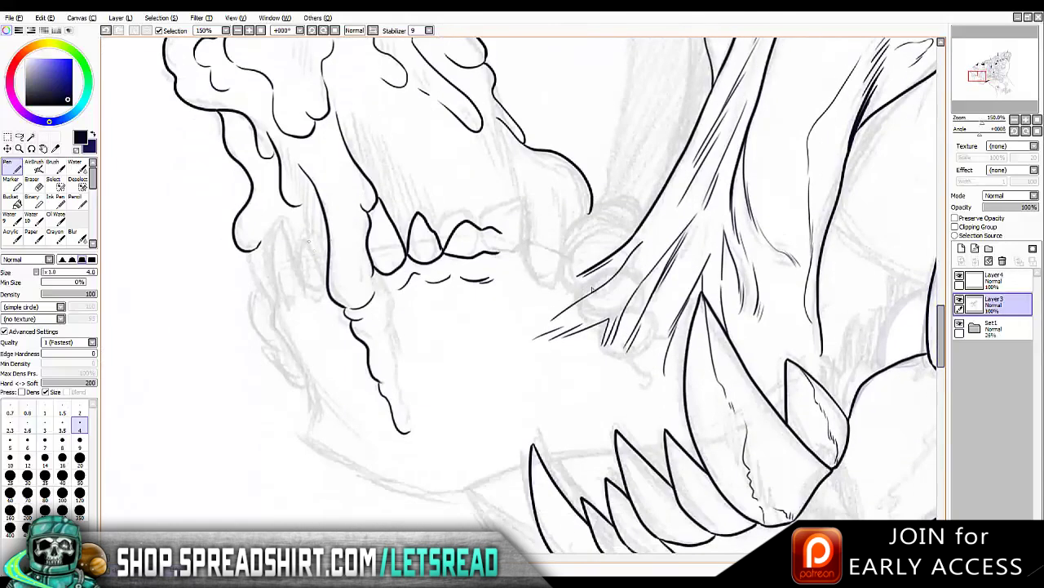
Ink the small front lower teeth beside the long wax drip and the jaw's wavy front edge below them
{"action": "left_click_drag", "start_coordinate": [304, 284], "coordinate": [330, 294]}
{"action": "mouse_move", "coordinate": [303, 259]}
{"action": "left_mouse_down"}
{"action": "mouse_move", "coordinate": [278, 260]}
{"action": "mouse_move", "coordinate": [279, 299]}
{"action": "mouse_move", "coordinate": [303, 308]}
{"action": "left_mouse_up"}
{"action": "mouse_move", "coordinate": [277, 260]}
{"action": "left_mouse_down"}
{"action": "mouse_move", "coordinate": [263, 271]}
{"action": "mouse_move", "coordinate": [274, 307]}
{"action": "left_mouse_up"}
{"action": "key", "text": "ctrl+z"}
{"action": "key", "text": "ctrl+z"}
{"action": "mouse_move", "coordinate": [277, 253]}
{"action": "left_mouse_down"}
{"action": "mouse_move", "coordinate": [260, 285]}
{"action": "mouse_move", "coordinate": [268, 324]}
{"action": "left_mouse_up"}
{"action": "key", "text": "ctrl+z"}
{"action": "key", "text": "ctrl+z"}
{"action": "key", "text": "h"}
{"action": "mouse_move", "coordinate": [755, 334]}
{"action": "left_mouse_down"}
{"action": "mouse_move", "coordinate": [734, 379]}
{"action": "mouse_move", "coordinate": [732, 418]}
{"action": "left_mouse_up"}
{"action": "key", "text": "ctrl+z"}
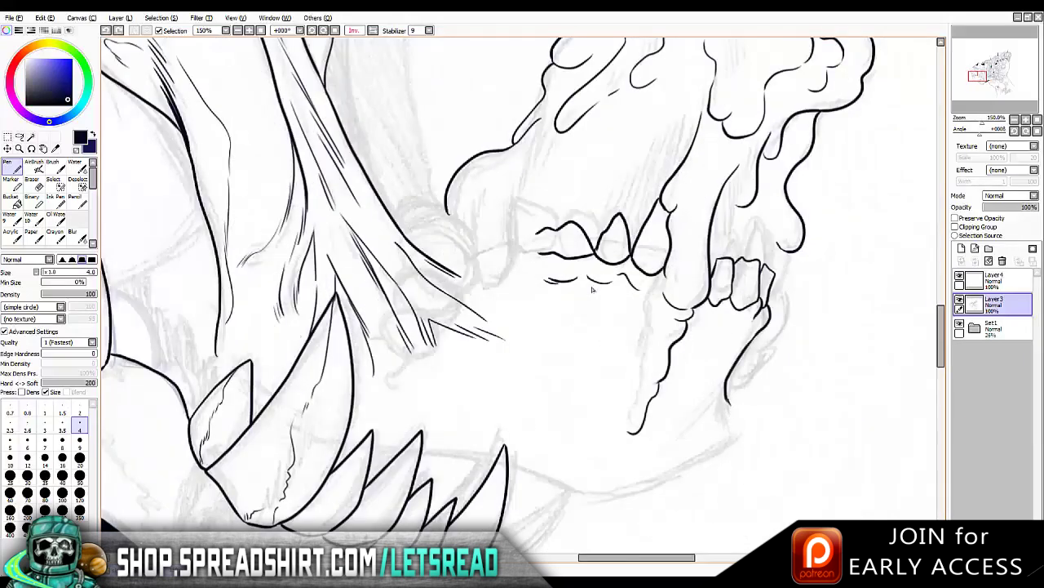
{"action": "key", "text": "ctrl+y"}
{"action": "key", "text": "h"}
Ink the wax drips hanging around the front teeth and the second side of the long front drip
{"action": "mouse_move", "coordinate": [246, 248]}
{"action": "left_mouse_down"}
{"action": "mouse_move", "coordinate": [273, 348]}
{"action": "mouse_move", "coordinate": [315, 396]}
{"action": "left_mouse_up"}
{"action": "left_click_drag", "start_coordinate": [308, 184], "coordinate": [269, 265]}
{"action": "key", "text": "ctrl+z"}
{"action": "left_click_drag", "start_coordinate": [309, 227], "coordinate": [298, 263]}
{"action": "left_click_drag", "start_coordinate": [373, 269], "coordinate": [409, 433]}
Ink the broad wax drip behind the side teeth and the cluster of smaller drips reaching the jaw muscle
{"action": "left_click_drag", "start_coordinate": [593, 289], "coordinate": [494, 366]}
{"action": "mouse_move", "coordinate": [380, 212]}
{"action": "left_mouse_down"}
{"action": "mouse_move", "coordinate": [399, 306]}
{"action": "mouse_move", "coordinate": [418, 292]}
{"action": "mouse_move", "coordinate": [424, 231]}
{"action": "left_mouse_up"}
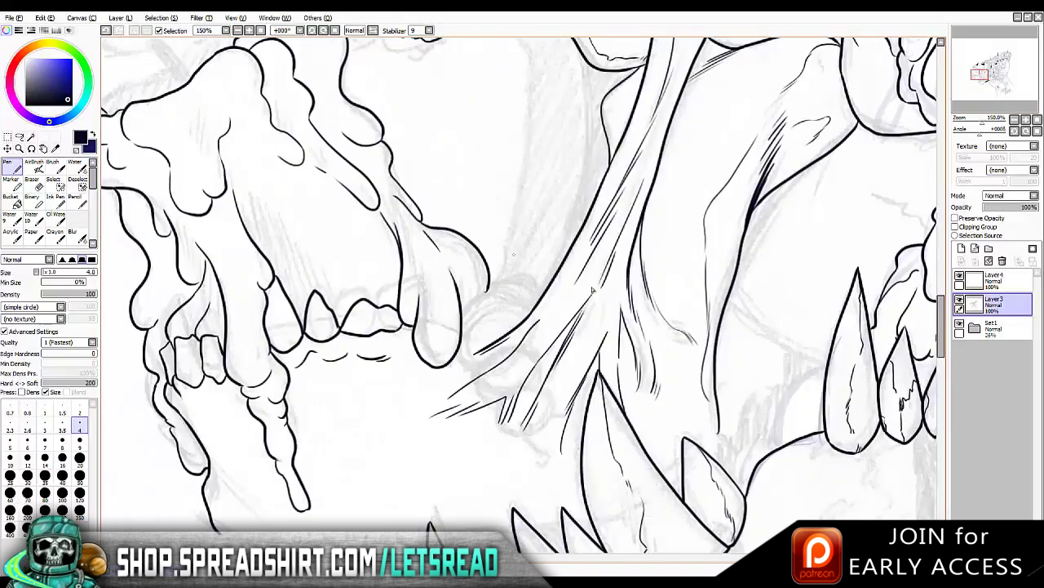
{"action": "key", "text": "h"}
{"action": "key", "text": "h"}
{"action": "left_click_drag", "start_coordinate": [491, 281], "coordinate": [537, 301]}
{"action": "mouse_move", "coordinate": [477, 248]}
{"action": "left_mouse_down"}
{"action": "mouse_move", "coordinate": [502, 263]}
{"action": "mouse_move", "coordinate": [512, 307]}
{"action": "mouse_move", "coordinate": [533, 314]}
{"action": "left_mouse_up"}
{"action": "scroll", "coordinate": [594, 292], "scroll_direction": "up", "scroll_amount": 3}
{"action": "left_click_drag", "start_coordinate": [594, 292], "coordinate": [659, 202]}
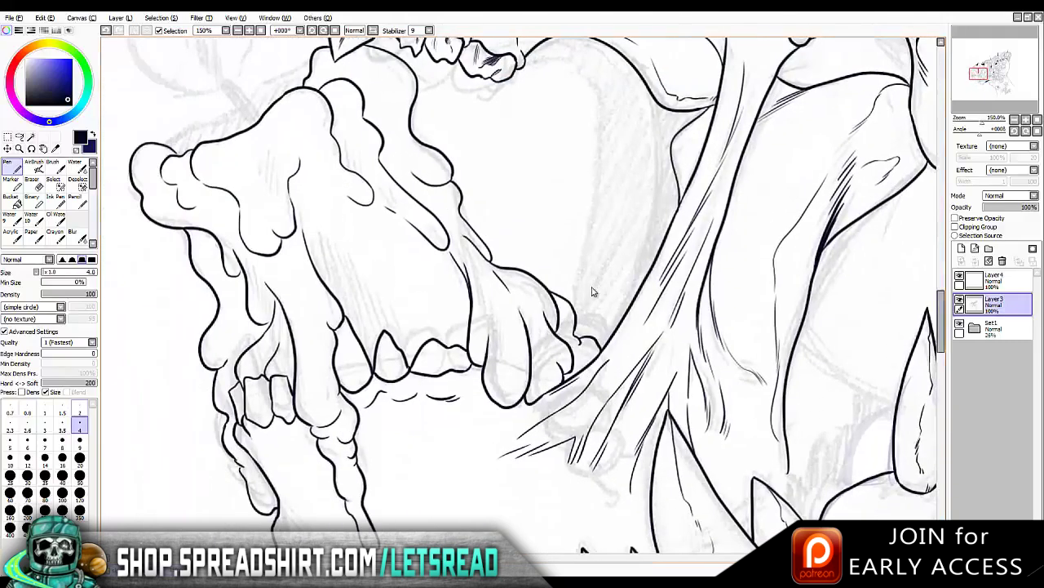
Hatch a small hollow in the upper wax and ink a thin line down toward the lower teeth with a 2 px pen
{"action": "left_click_drag", "start_coordinate": [263, 154], "coordinate": [263, 191]}
{"action": "key", "text": "ctrl+z"}
{"action": "key", "text": "ctrl+z"}
{"action": "left_click_drag", "start_coordinate": [263, 158], "coordinate": [266, 174]}
{"action": "mouse_move", "coordinate": [269, 154]}
{"action": "left_mouse_down"}
{"action": "mouse_move", "coordinate": [273, 188]}
{"action": "mouse_move", "coordinate": [305, 216]}
{"action": "left_mouse_up"}
{"action": "key", "text": "ctrl+z"}
{"action": "key", "text": "h"}
{"action": "key", "text": "h"}
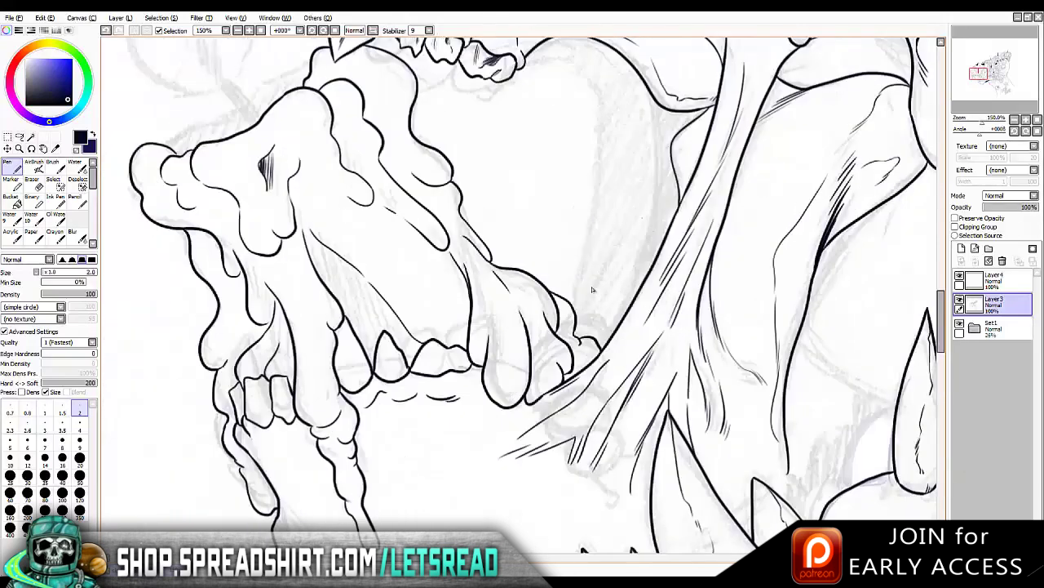
Ink a row of hanging drips across the middle of the jaw's wax with a 4 px pen
{"action": "key", "text": "bracketright"}
{"action": "key", "text": "bracketright"}
{"action": "key", "text": "bracketright"}
{"action": "key", "text": "bracketright"}
{"action": "key", "text": "bracketright"}
{"action": "left_click_drag", "start_coordinate": [346, 228], "coordinate": [398, 274]}
{"action": "key", "text": "h"}
{"action": "left_click_drag", "start_coordinate": [651, 220], "coordinate": [620, 259]}
{"action": "key", "text": "h"}
{"action": "key", "text": "h"}
{"action": "key", "text": "h"}
{"action": "key", "text": "ctrl+z"}
Ink the wax folds and contours between the middle drips and the lower side teeth
{"action": "mouse_move", "coordinate": [408, 286]}
{"action": "left_mouse_down"}
{"action": "mouse_move", "coordinate": [424, 312]}
{"action": "mouse_move", "coordinate": [421, 338]}
{"action": "left_mouse_up"}
{"action": "left_click_drag", "start_coordinate": [419, 331], "coordinate": [429, 344]}
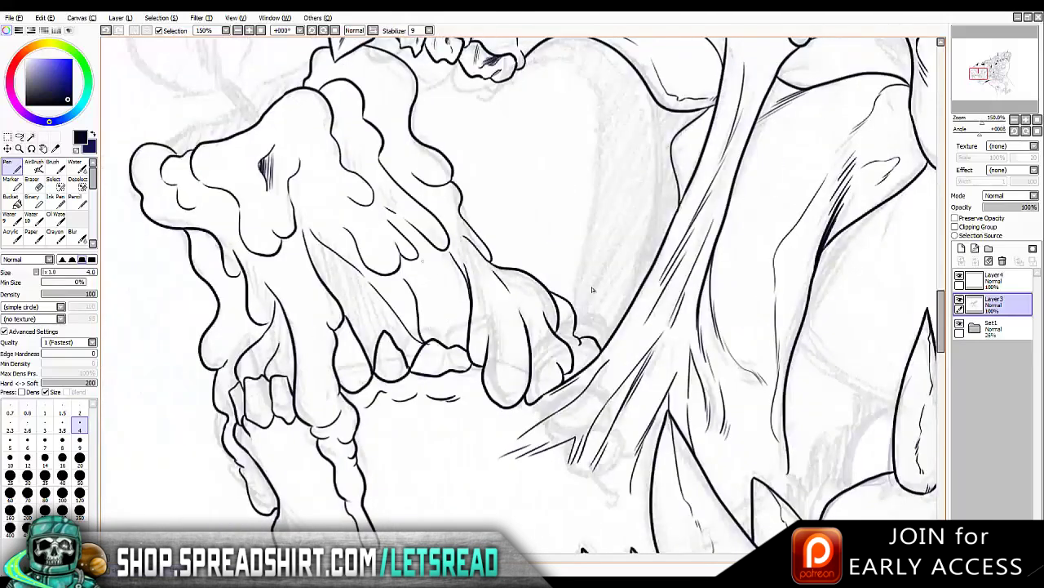
{"action": "left_click_drag", "start_coordinate": [419, 258], "coordinate": [443, 264]}
{"action": "mouse_move", "coordinate": [447, 268]}
{"action": "left_mouse_down"}
{"action": "mouse_move", "coordinate": [470, 307]}
{"action": "mouse_move", "coordinate": [458, 303]}
{"action": "mouse_move", "coordinate": [467, 345]}
{"action": "left_mouse_up"}
{"action": "key", "text": "ctrl+z"}
Ink the inner edge of the open mouth and fill the gap between it and the jaw muscle with dark navy
{"action": "left_click_drag", "start_coordinate": [627, 174], "coordinate": [598, 296]}
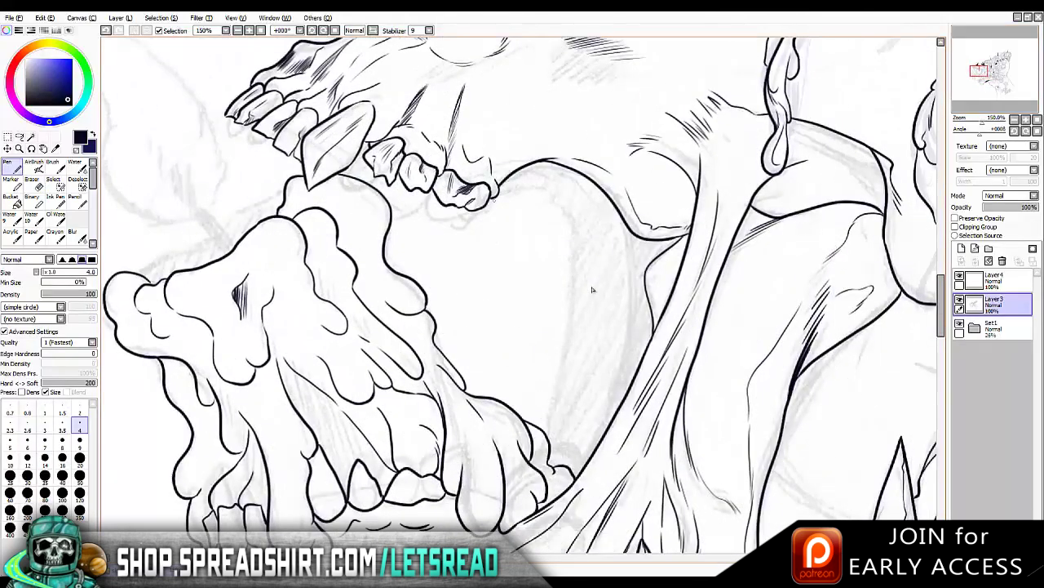
{"action": "left_click_drag", "start_coordinate": [500, 193], "coordinate": [556, 441]}
{"action": "key", "text": "h"}
{"action": "key", "text": "h"}
{"action": "left_click", "coordinate": [593, 291]}
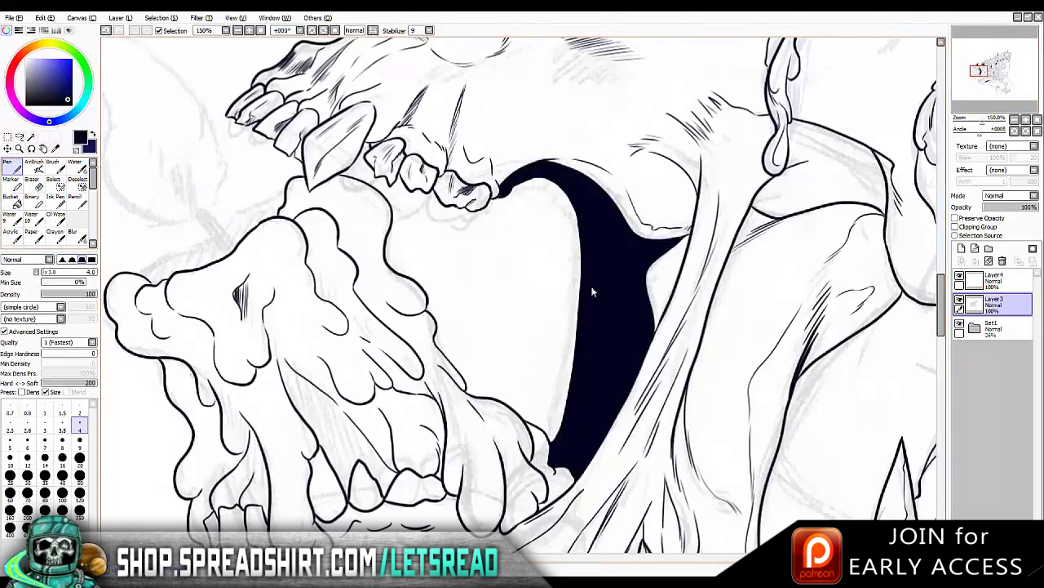
Outline a candle wick on top of the lower jaw's wax on Layer4 and fill it with dark navy
{"action": "left_click_drag", "start_coordinate": [413, 200], "coordinate": [593, 290]}
{"action": "left_click", "coordinate": [993, 278]}
{"action": "left_click_drag", "start_coordinate": [368, 271], "coordinate": [412, 331]}
{"action": "key", "text": "g"}
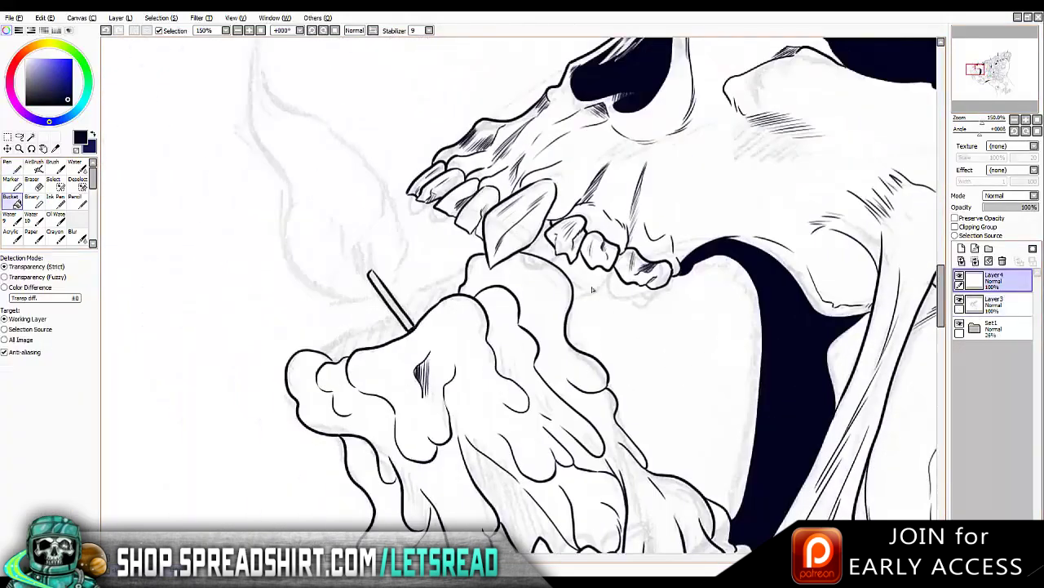
{"action": "left_click", "coordinate": [390, 300]}
Ink the far rim of the wax behind the wick on Layer3
{"action": "key", "text": "n"}
{"action": "left_click", "coordinate": [994, 301]}
{"action": "left_click_drag", "start_coordinate": [466, 267], "coordinate": [318, 352]}
{"action": "left_click_drag", "start_coordinate": [333, 211], "coordinate": [354, 260]}
{"action": "left_click_drag", "start_coordinate": [351, 229], "coordinate": [365, 269]}
{"action": "key", "text": "e"}
{"action": "left_click_drag", "start_coordinate": [326, 212], "coordinate": [367, 269]}
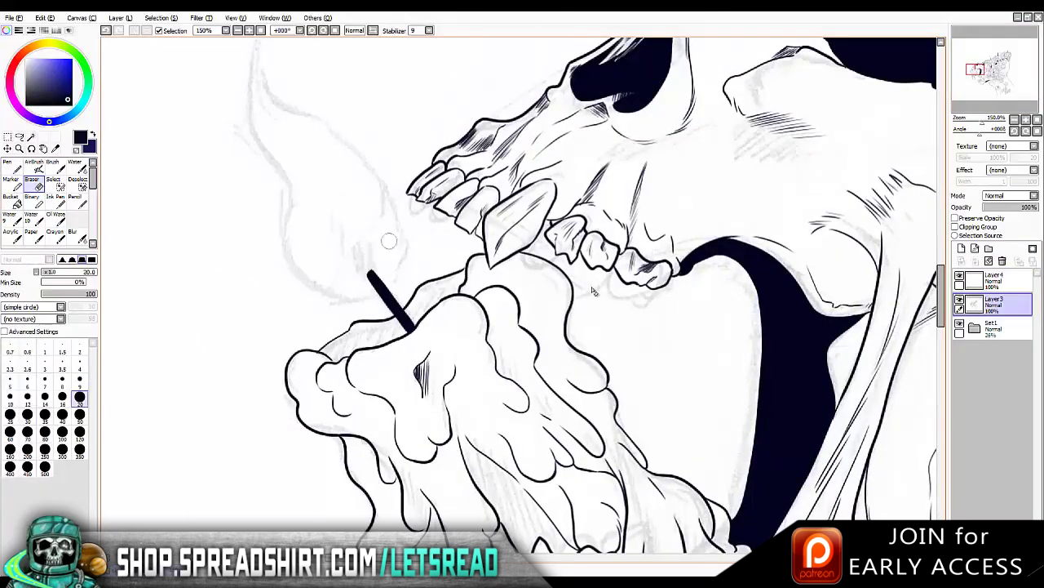
Ink the chin and underside contour of the skull's lower jaw on Layer3, continuing behind the front fangs
{"action": "left_click", "coordinate": [993, 278]}
{"action": "key", "text": "n"}
{"action": "key", "text": "ctrl+minus"}
{"action": "key", "text": "ctrl+minus"}
{"action": "key", "text": "ctrl+minus"}
{"action": "key", "text": "ctrl+minus"}
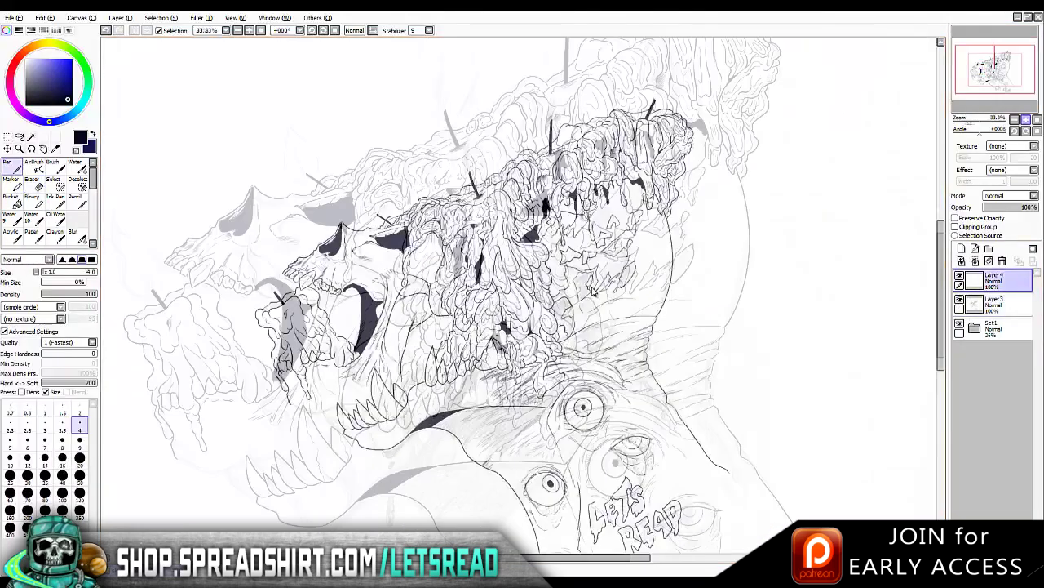
{"action": "key", "text": "ctrl+plus"}
{"action": "key", "text": "ctrl+plus"}
{"action": "key", "text": "ctrl+plus"}
{"action": "key", "text": "ctrl+plus"}
{"action": "left_click", "coordinate": [993, 302]}
{"action": "left_click_drag", "start_coordinate": [475, 362], "coordinate": [540, 328]}
{"action": "key", "text": "ctrl+z"}
{"action": "left_click_drag", "start_coordinate": [462, 364], "coordinate": [638, 321]}
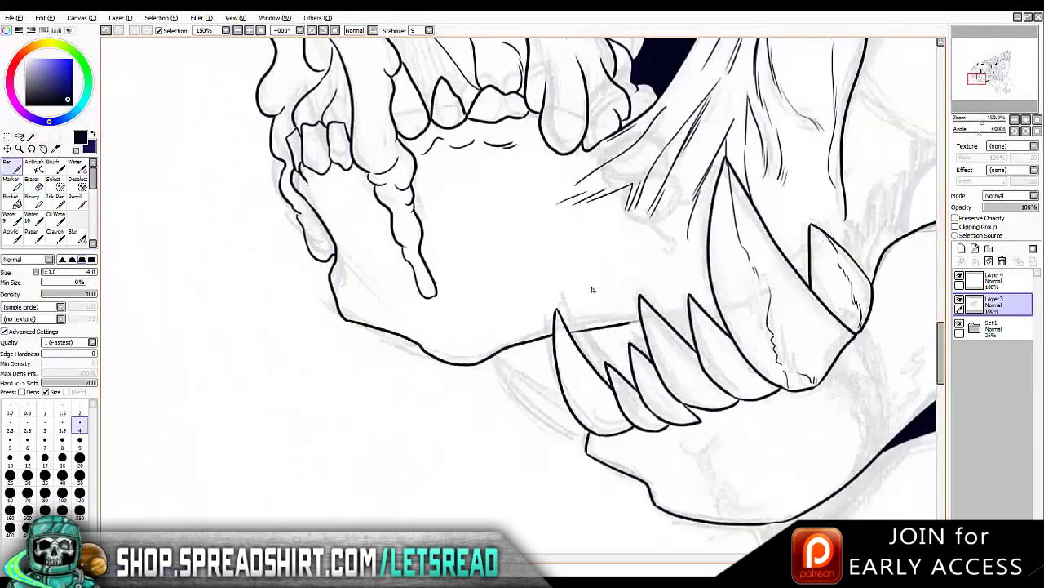
Ink the bumpy flesh between the lower and upper fangs and the curved line from the jawbone toward it
{"action": "mouse_move", "coordinate": [734, 204]}
{"action": "left_mouse_down"}
{"action": "mouse_move", "coordinate": [531, 270]}
{"action": "mouse_move", "coordinate": [322, 359]}
{"action": "left_mouse_up"}
{"action": "mouse_move", "coordinate": [542, 307]}
{"action": "left_mouse_down"}
{"action": "mouse_move", "coordinate": [522, 377]}
{"action": "mouse_move", "coordinate": [468, 387]}
{"action": "mouse_move", "coordinate": [447, 416]}
{"action": "left_mouse_up"}
{"action": "key", "text": "ctrl+z"}
{"action": "left_click_drag", "start_coordinate": [516, 358], "coordinate": [532, 332]}
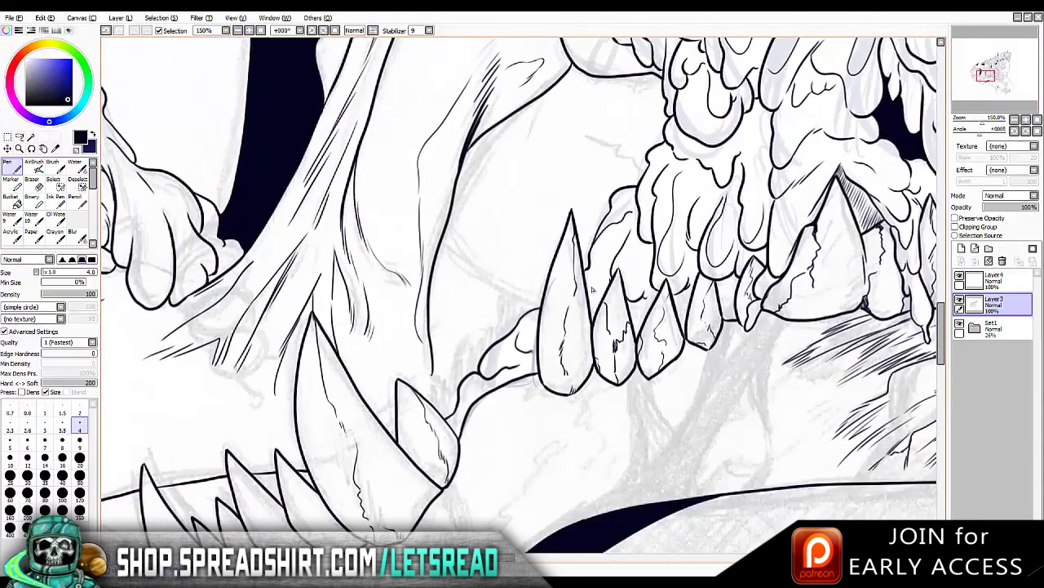
{"action": "left_click_drag", "start_coordinate": [445, 244], "coordinate": [540, 302]}
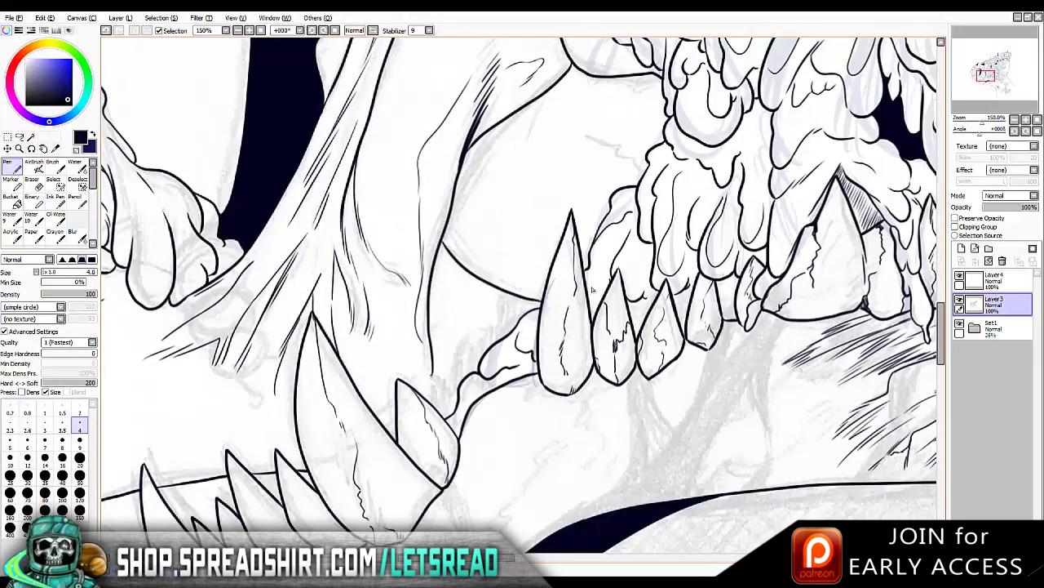
Ink a ragged edge in the gap behind the big lower fangs and fill the gap with dark navy
{"action": "left_click_drag", "start_coordinate": [433, 364], "coordinate": [439, 415]}
{"action": "mouse_move", "coordinate": [511, 292]}
{"action": "left_mouse_down"}
{"action": "mouse_move", "coordinate": [486, 348]}
{"action": "mouse_move", "coordinate": [461, 347]}
{"action": "mouse_move", "coordinate": [435, 389]}
{"action": "left_mouse_up"}
{"action": "key", "text": "ctrl+z"}
{"action": "key", "text": "b"}
{"action": "key", "text": "n"}
{"action": "key", "text": "minus"}
{"action": "key", "text": "plus"}
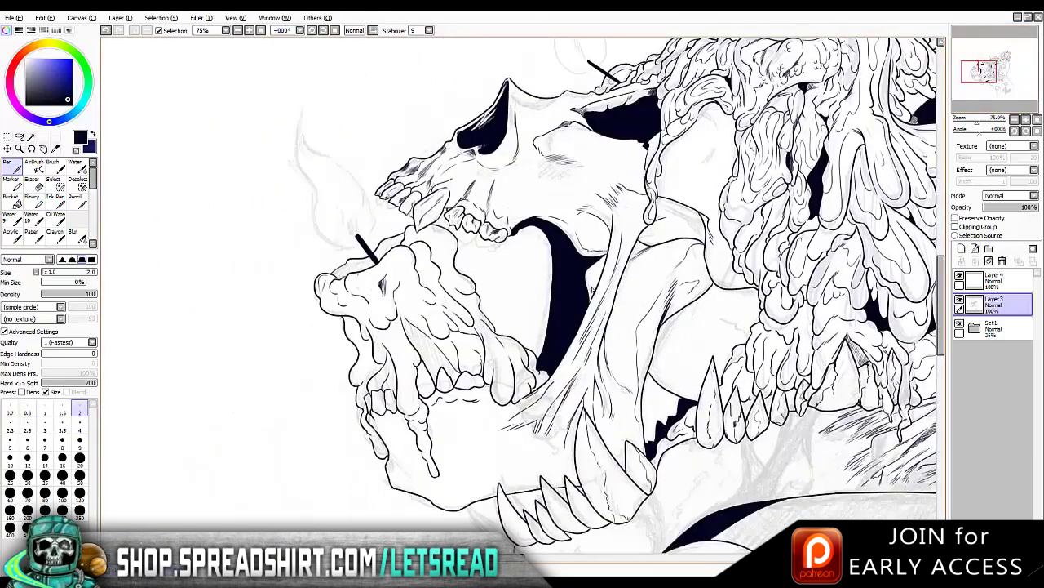
Add thin inner contour lines to the lower jaw's wax folds and drips with a 2 px pen
{"action": "mouse_move", "coordinate": [377, 275]}
{"action": "left_mouse_down"}
{"action": "mouse_move", "coordinate": [359, 320]}
{"action": "mouse_move", "coordinate": [388, 315]}
{"action": "left_mouse_up"}
{"action": "left_click_drag", "start_coordinate": [400, 255], "coordinate": [391, 303]}
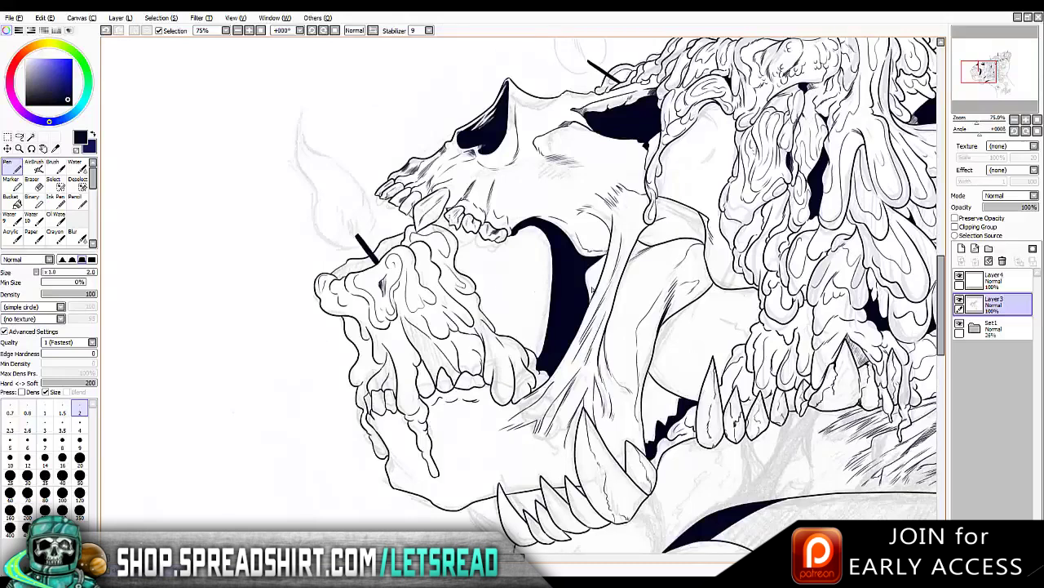
{"action": "key", "text": "h"}
{"action": "left_click_drag", "start_coordinate": [542, 361], "coordinate": [530, 399]}
{"action": "left_click_drag", "start_coordinate": [554, 331], "coordinate": [540, 364]}
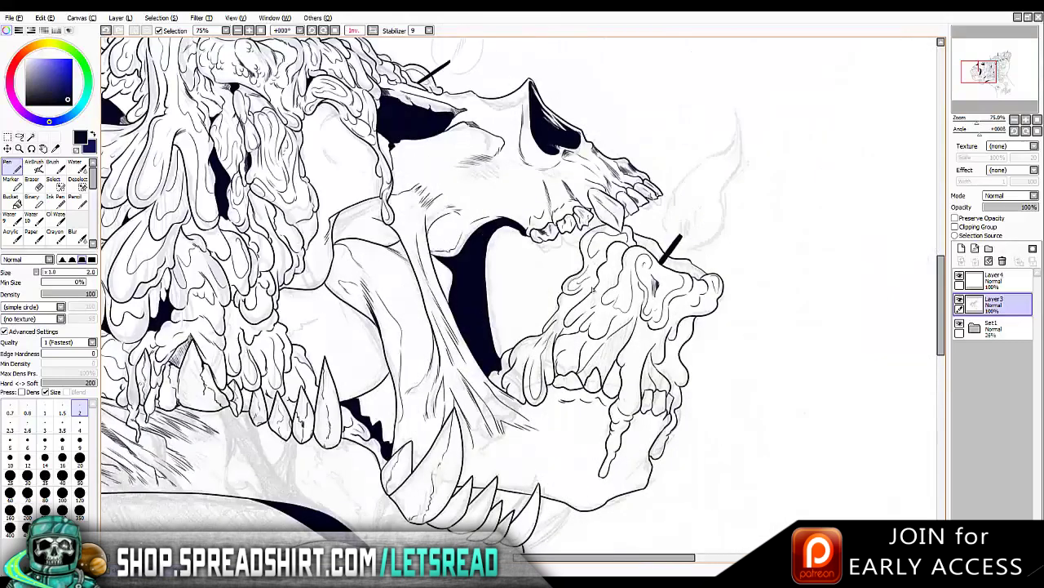
{"action": "key", "text": "h"}
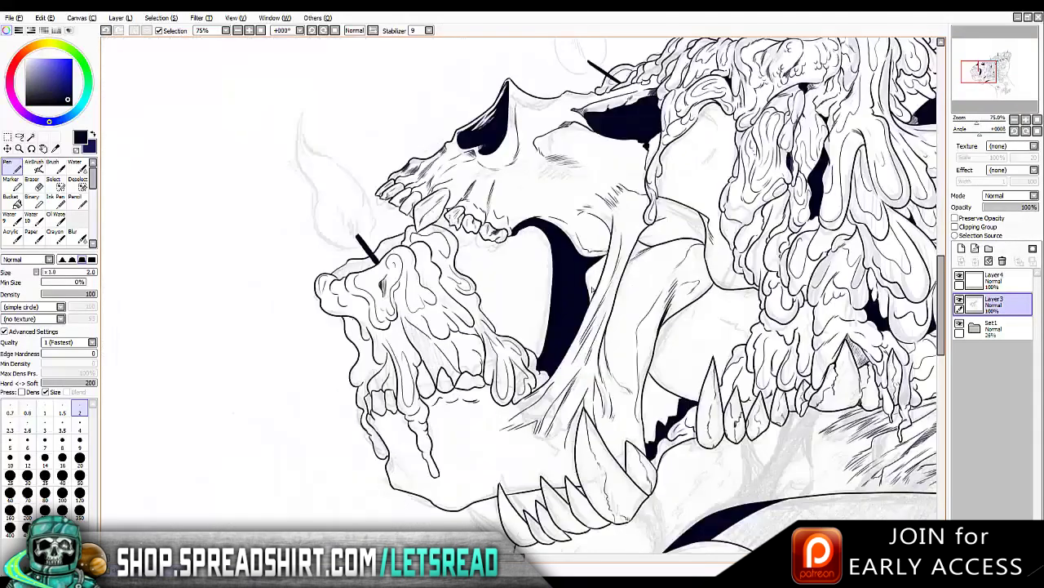
{"action": "left_click_drag", "start_coordinate": [357, 318], "coordinate": [362, 377]}
Ink a thin jagged crack above the upper fangs and fine contours on the bone behind the skull's eye socket
{"action": "scroll", "coordinate": [593, 290], "scroll_direction": "down", "scroll_amount": 3}
{"action": "scroll", "coordinate": [592, 290], "scroll_direction": "up", "scroll_amount": 2}
{"action": "scroll", "coordinate": [592, 289], "scroll_direction": "up", "scroll_amount": 1}
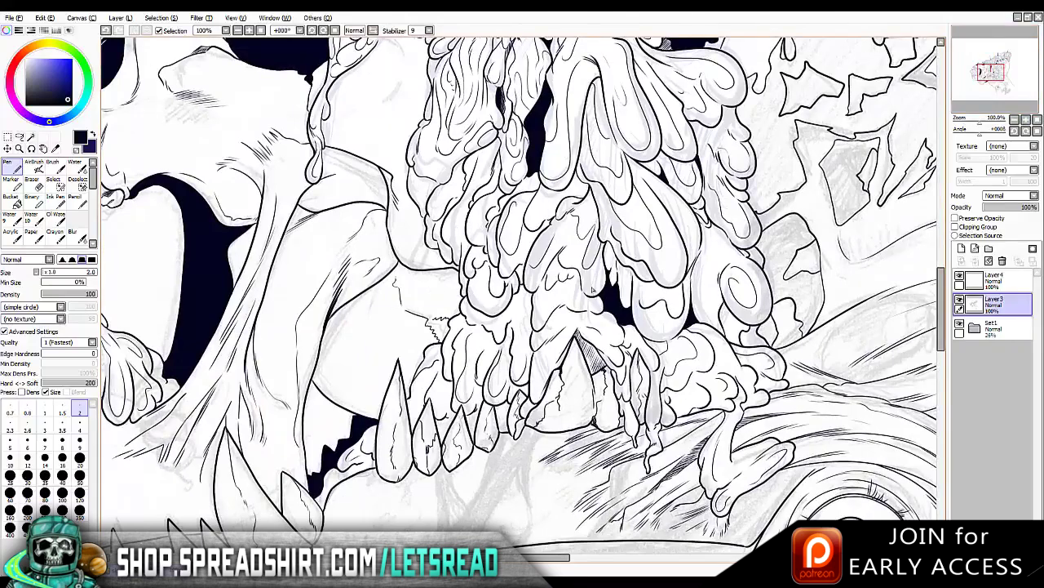
{"action": "key", "text": "Delete"}
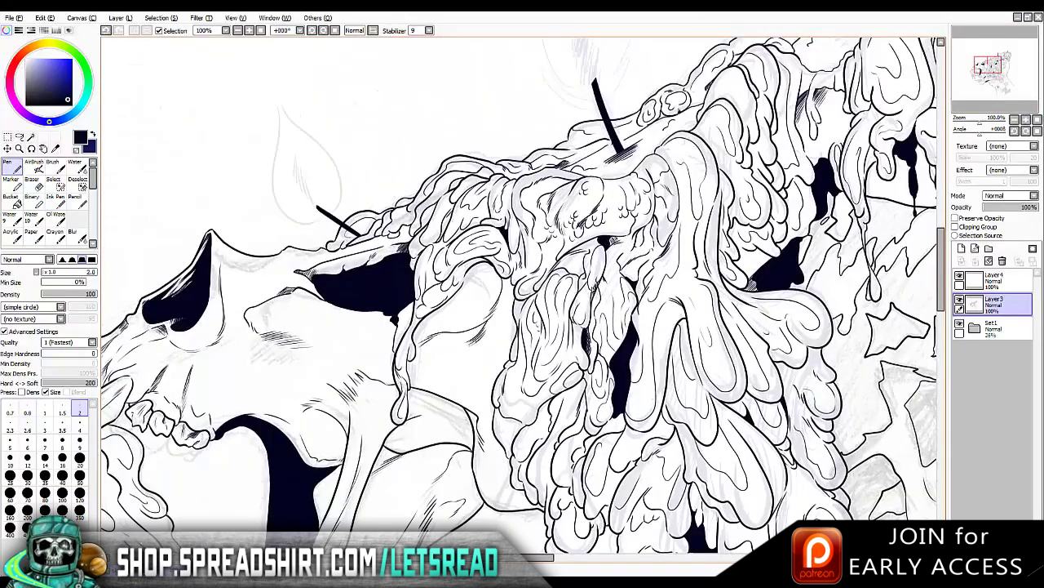
Ink fine cracks on the small lower fangs and on the front teeth of the waxy lower jaw
{"action": "key", "text": "Home"}
{"action": "scroll", "coordinate": [592, 290], "scroll_direction": "down", "scroll_amount": 3}
{"action": "scroll", "coordinate": [593, 290], "scroll_direction": "up", "scroll_amount": 3}
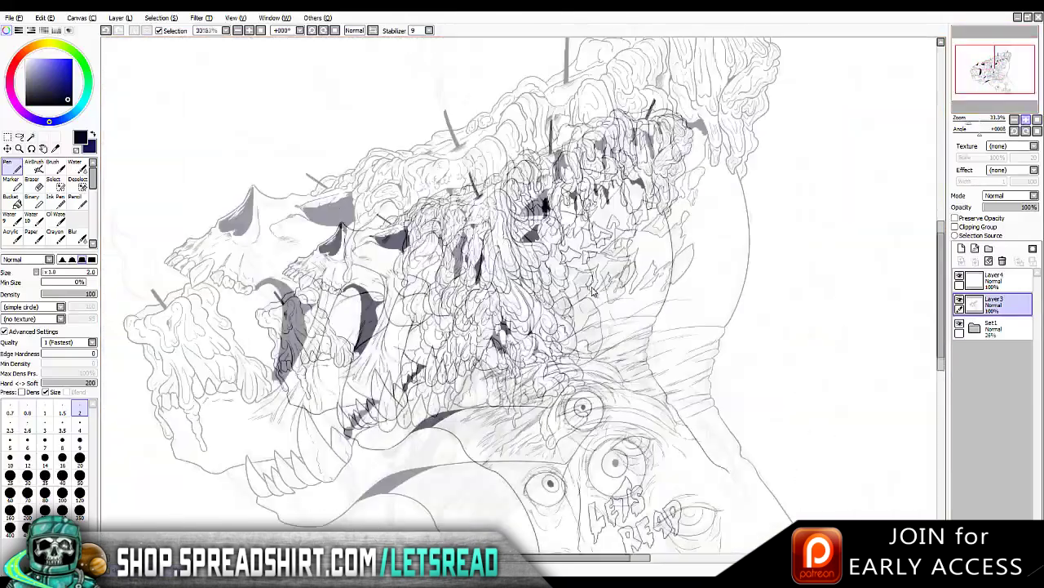
{"action": "left_click_drag", "start_coordinate": [452, 285], "coordinate": [469, 333]}
{"action": "left_click_drag", "start_coordinate": [468, 329], "coordinate": [480, 339]}
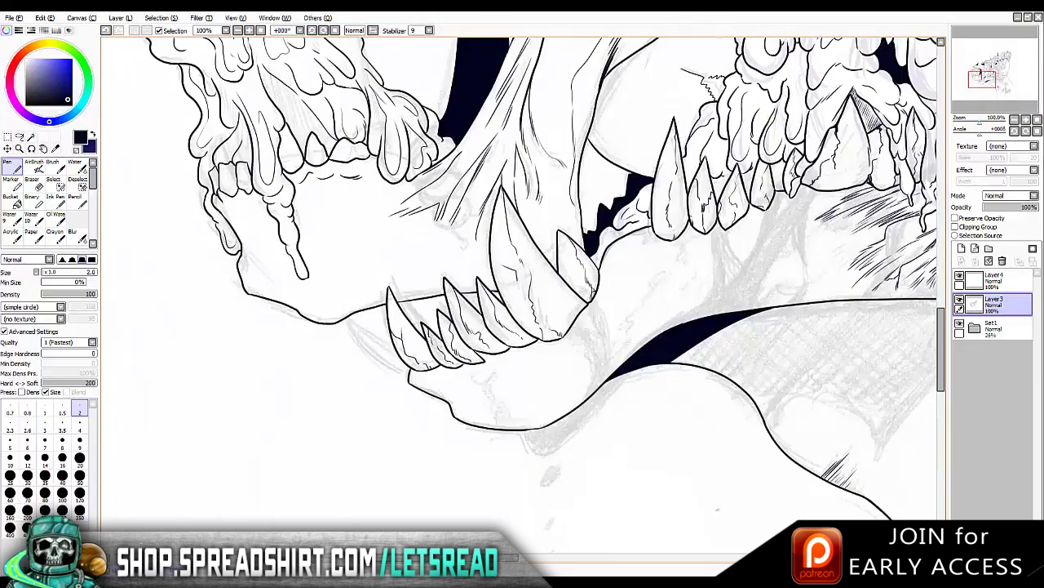
{"action": "scroll", "coordinate": [593, 291], "scroll_direction": "up", "scroll_amount": 5}
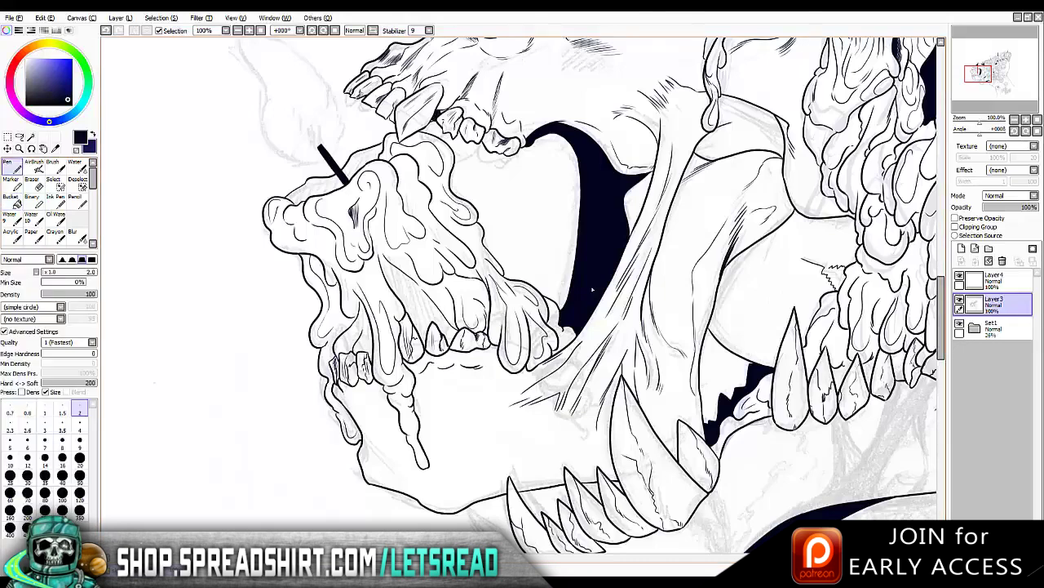
{"action": "scroll", "coordinate": [592, 289], "scroll_direction": "up", "scroll_amount": 3}
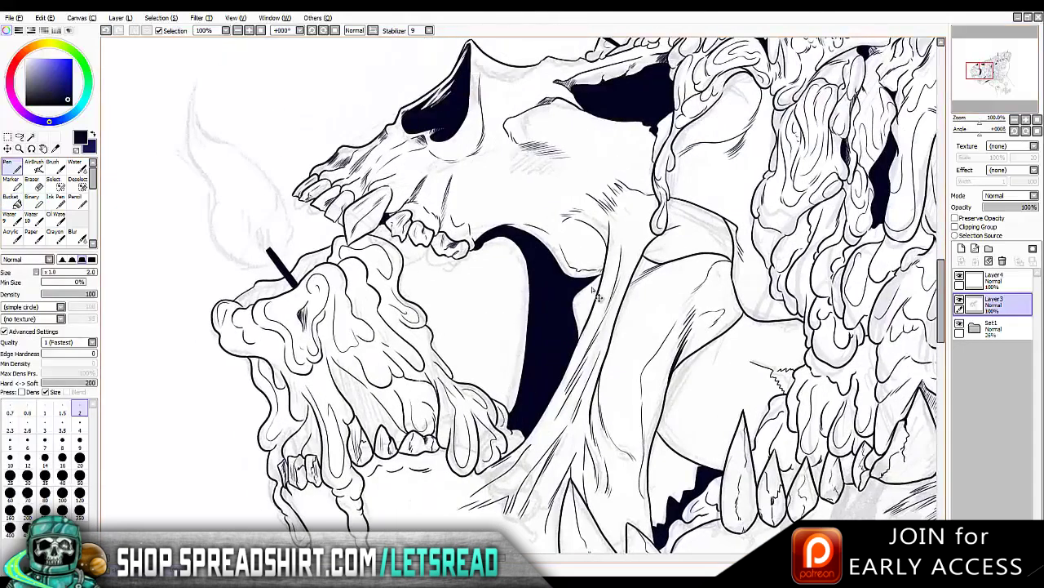
Ink thin wrinkle lines on the creature's jaw behind the big fangs and a jagged crack on its chin
{"action": "scroll", "coordinate": [593, 288], "scroll_direction": "down", "scroll_amount": 3}
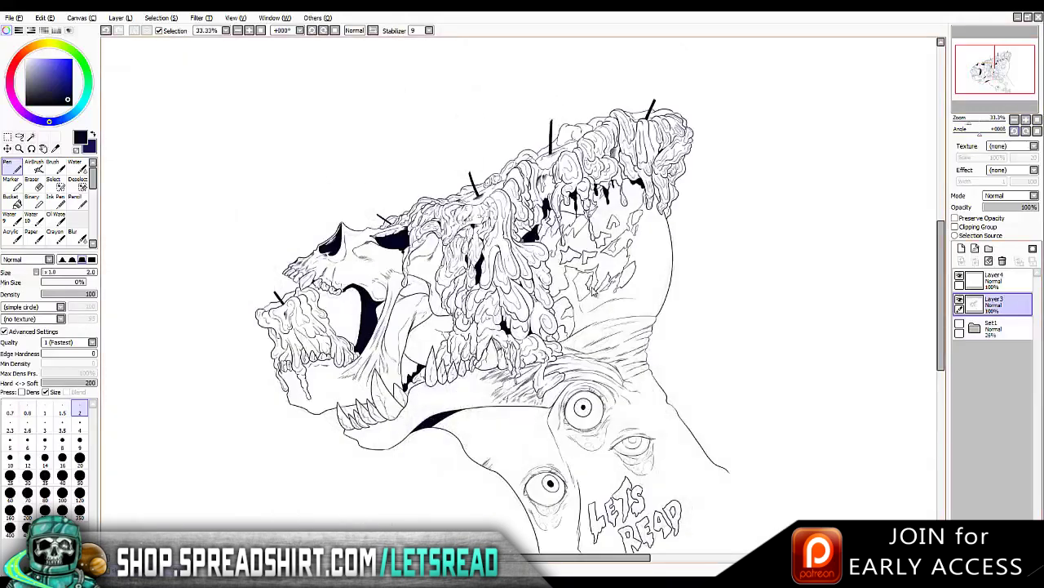
{"action": "scroll", "coordinate": [593, 289], "scroll_direction": "up", "scroll_amount": 3}
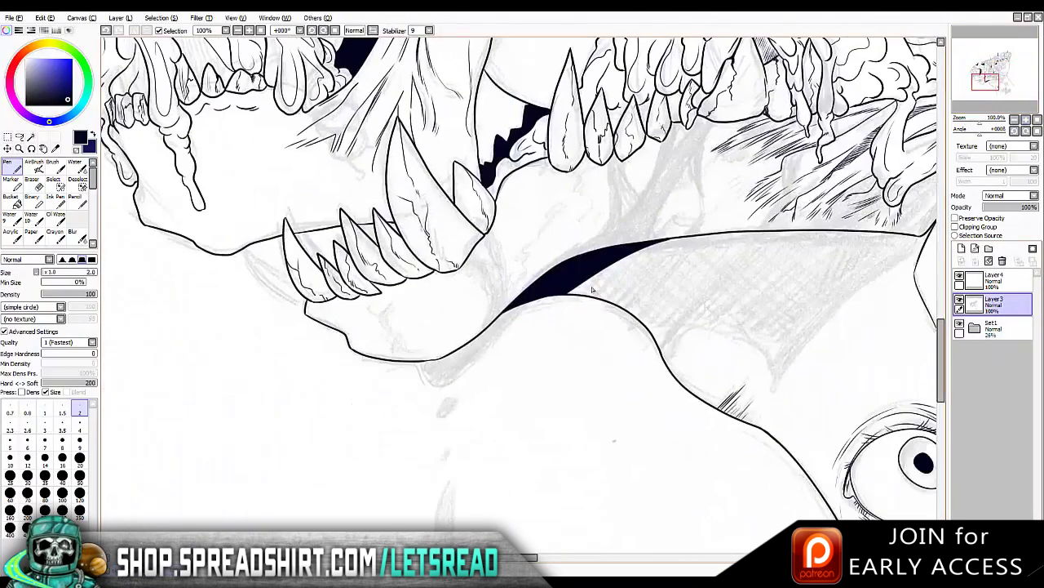
{"action": "left_click_drag", "start_coordinate": [567, 203], "coordinate": [492, 315]}
{"action": "left_click_drag", "start_coordinate": [369, 303], "coordinate": [392, 327]}
{"action": "left_click_drag", "start_coordinate": [386, 318], "coordinate": [399, 350]}
Ink the gum contours around the roots of the large and small lower fangs with a 4 px pen
{"action": "left_click", "coordinate": [79, 426]}
{"action": "left_click_drag", "start_coordinate": [437, 279], "coordinate": [459, 294]}
{"action": "left_click_drag", "start_coordinate": [492, 236], "coordinate": [487, 299]}
{"action": "left_click_drag", "start_coordinate": [510, 200], "coordinate": [498, 249]}
{"action": "key", "text": "h"}
{"action": "key", "text": "h"}
{"action": "left_click_drag", "start_coordinate": [438, 299], "coordinate": [456, 308]}
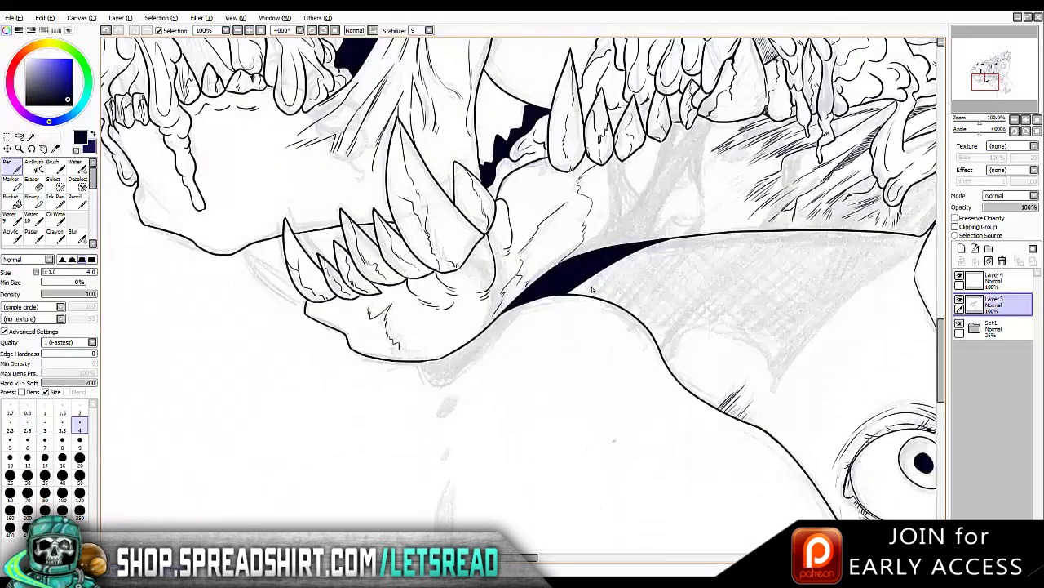
{"action": "left_click_drag", "start_coordinate": [382, 294], "coordinate": [414, 309]}
{"action": "key", "text": "h"}
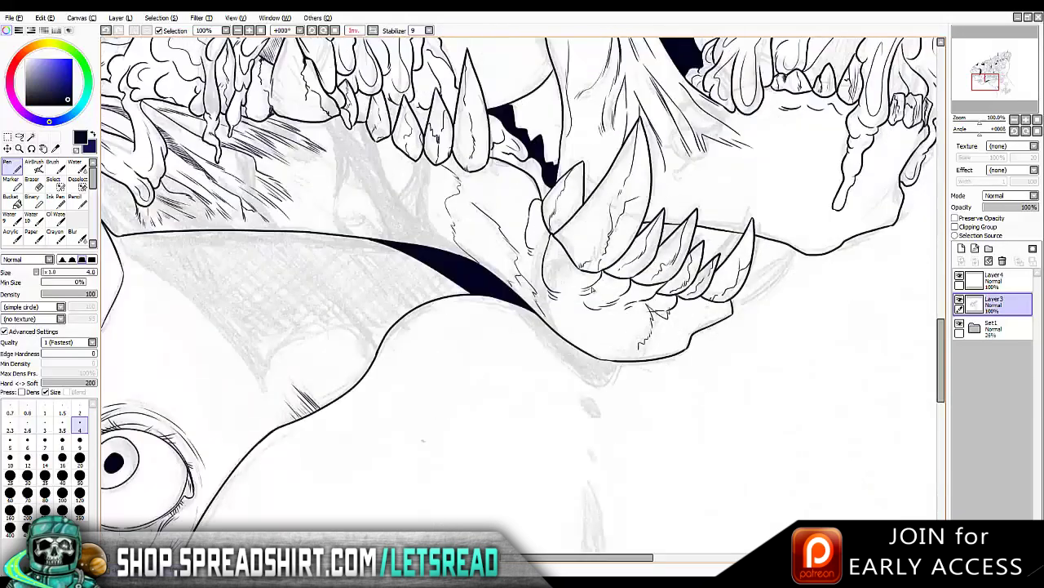
Add finer gum wrinkles and small cracks to the creature's chin below the fangs with a 2 px pen
{"action": "key", "text": "h"}
{"action": "key", "text": "bracketleft"}
{"action": "key", "text": "bracketleft"}
{"action": "key", "text": "bracketleft"}
{"action": "key", "text": "bracketleft"}
{"action": "key", "text": "bracketleft"}
{"action": "key", "text": "h"}
{"action": "key", "text": "h"}
{"action": "key", "text": "h"}
{"action": "key", "text": "h"}
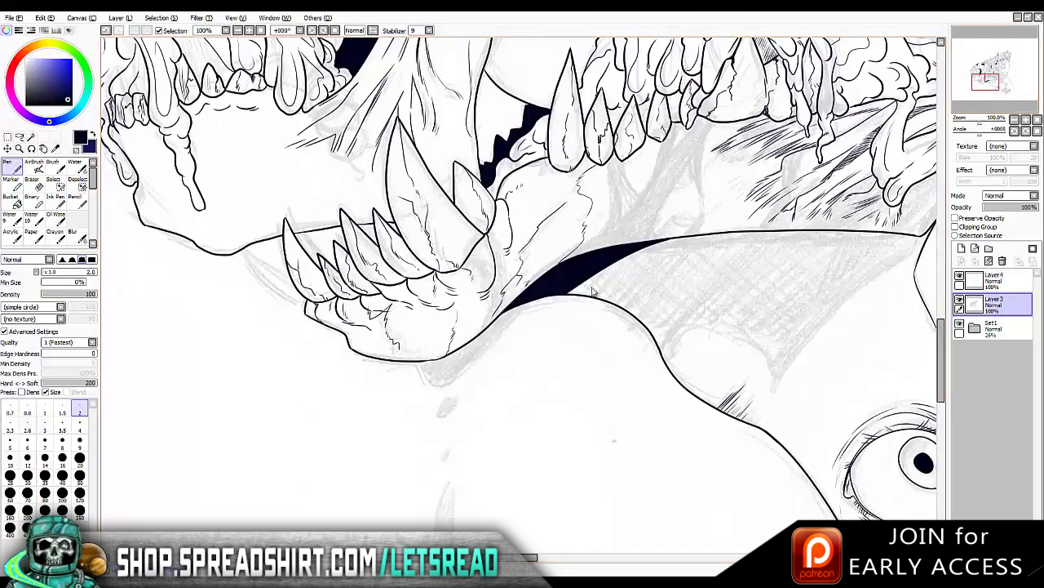
Ink the gum contours around the roots of the fangs behind the jaw hinge with a 4 px pen, undoing misplaced strokes
{"action": "key", "text": "End"}
{"action": "key", "text": "bracketright"}
{"action": "key", "text": "bracketright"}
{"action": "key", "text": "bracketright"}
{"action": "key", "text": "bracketright"}
{"action": "key", "text": "bracketright"}
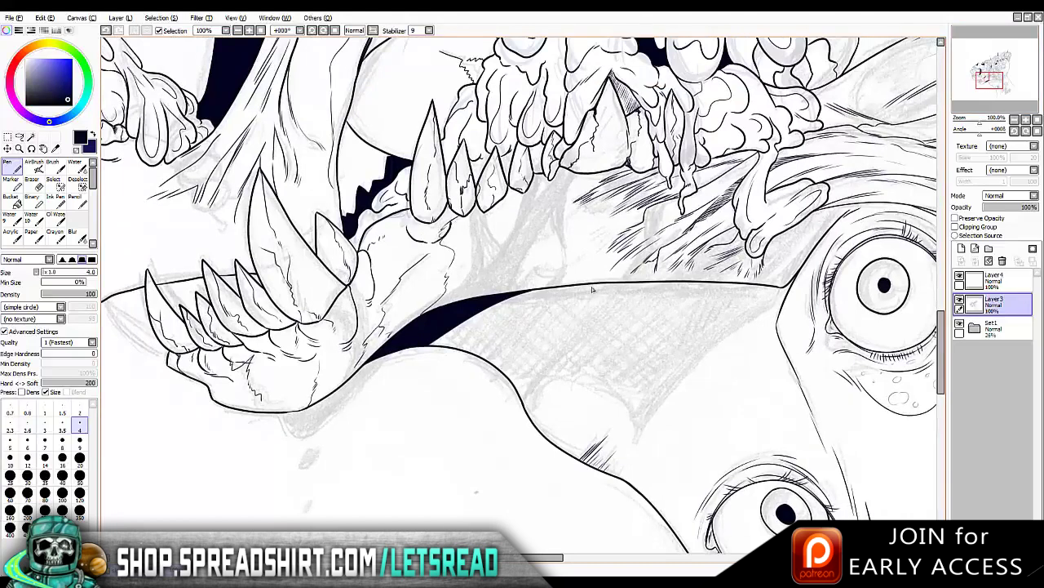
{"action": "mouse_move", "coordinate": [448, 205]}
{"action": "left_mouse_down"}
{"action": "mouse_move", "coordinate": [473, 243]}
{"action": "mouse_move", "coordinate": [480, 220]}
{"action": "left_mouse_up"}
{"action": "left_click_drag", "start_coordinate": [515, 184], "coordinate": [499, 229]}
{"action": "mouse_move", "coordinate": [541, 183]}
{"action": "left_mouse_down"}
{"action": "mouse_move", "coordinate": [515, 211]}
{"action": "mouse_move", "coordinate": [542, 200]}
{"action": "left_mouse_up"}
{"action": "key", "text": "ctrl+z"}
{"action": "key", "text": "ctrl+z"}
{"action": "key", "text": "ctrl+z"}
{"action": "key", "text": "ctrl+z"}
{"action": "key", "text": "ctrl+z"}
Ink thin jagged cracks and wrinkles on the jaw surface below that fang row with a 2 px pen
{"action": "key", "text": "bracketleft"}
{"action": "key", "text": "bracketleft"}
{"action": "key", "text": "bracketleft"}
{"action": "key", "text": "bracketleft"}
{"action": "key", "text": "bracketleft"}
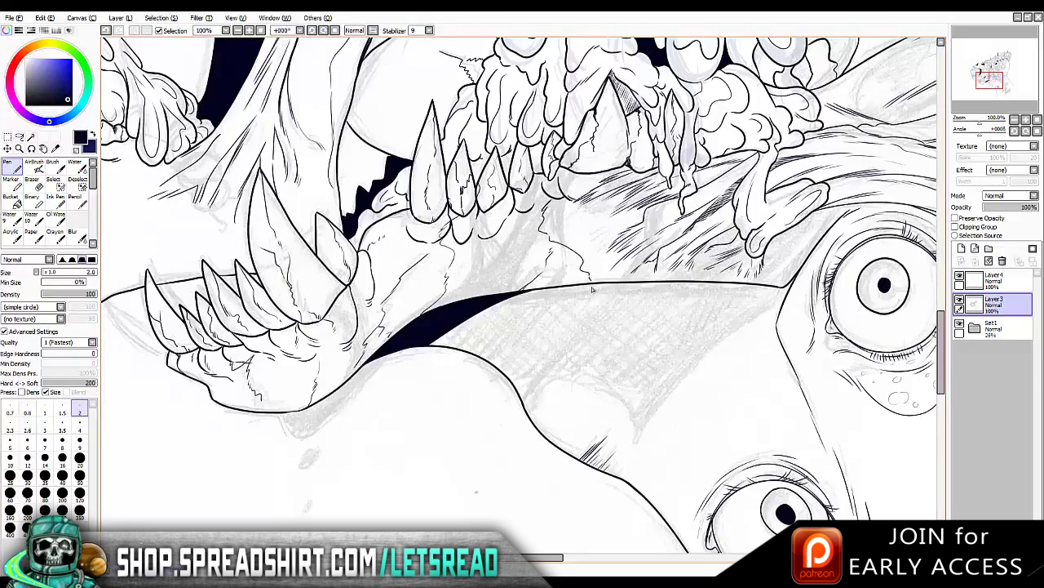
{"action": "left_click_drag", "start_coordinate": [781, 237], "coordinate": [592, 289]}
{"action": "scroll", "coordinate": [594, 289], "scroll_direction": "up", "scroll_amount": 3}
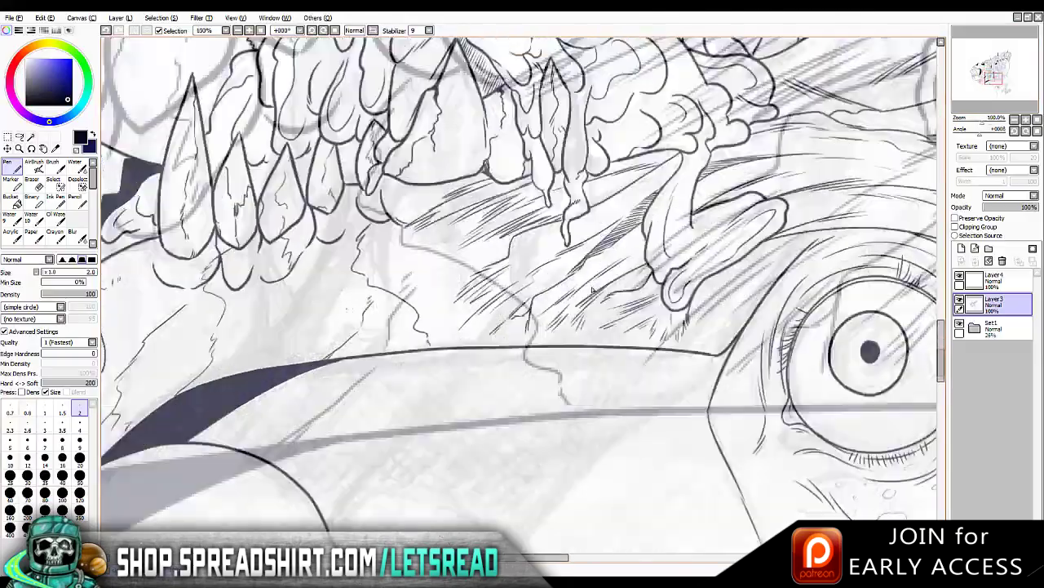
{"action": "scroll", "coordinate": [593, 289], "scroll_direction": "down", "scroll_amount": 3}
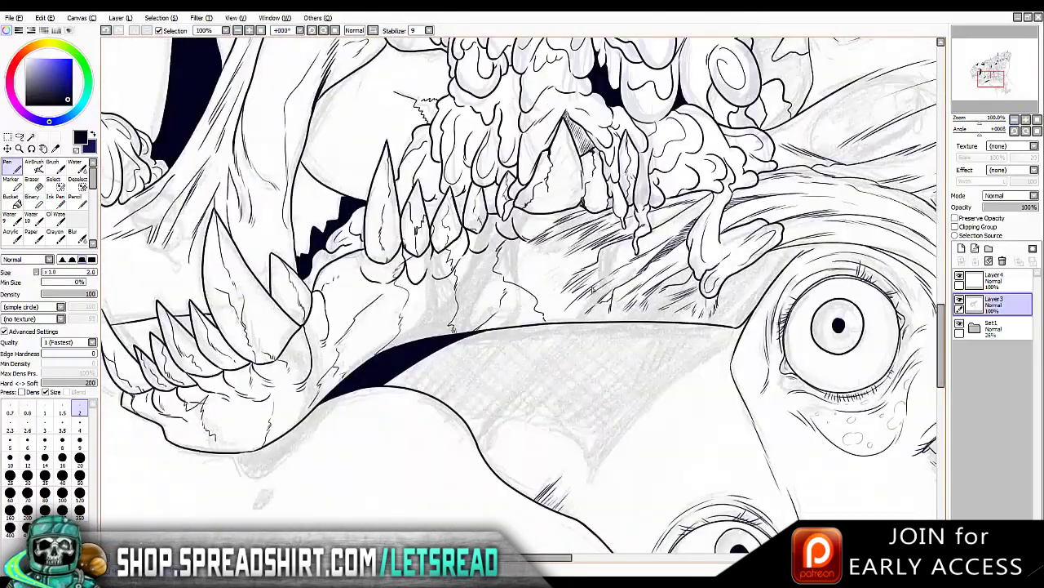
Hide the sketch and ink the fold joining the back of the head to the wrinkled neck with a 4 px pen
{"action": "scroll", "coordinate": [593, 291], "scroll_direction": "up", "scroll_amount": 3}
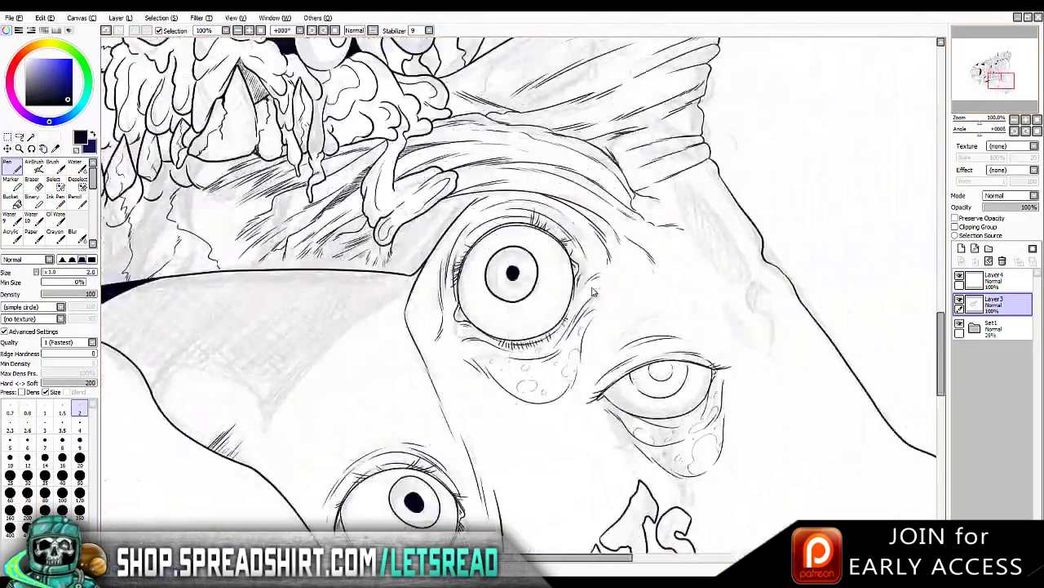
{"action": "scroll", "coordinate": [594, 291], "scroll_direction": "down", "scroll_amount": 4}
{"action": "scroll", "coordinate": [593, 291], "scroll_direction": "up", "scroll_amount": 2}
{"action": "scroll", "coordinate": [593, 291], "scroll_direction": "down", "scroll_amount": 2}
{"action": "scroll", "coordinate": [593, 291], "scroll_direction": "up", "scroll_amount": 1}
{"action": "scroll", "coordinate": [593, 291], "scroll_direction": "up", "scroll_amount": 1}
{"action": "scroll", "coordinate": [593, 291], "scroll_direction": "down", "scroll_amount": 1}
{"action": "scroll", "coordinate": [593, 291], "scroll_direction": "up", "scroll_amount": 1}
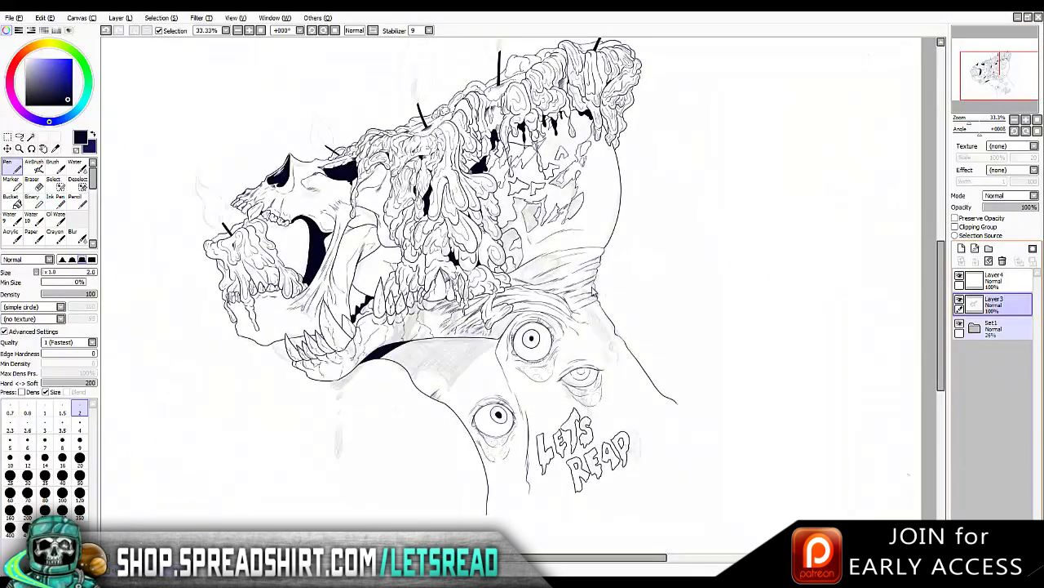
{"action": "scroll", "coordinate": [593, 291], "scroll_direction": "up", "scroll_amount": 2}
{"action": "key", "text": "e"}
{"action": "key", "text": "n"}
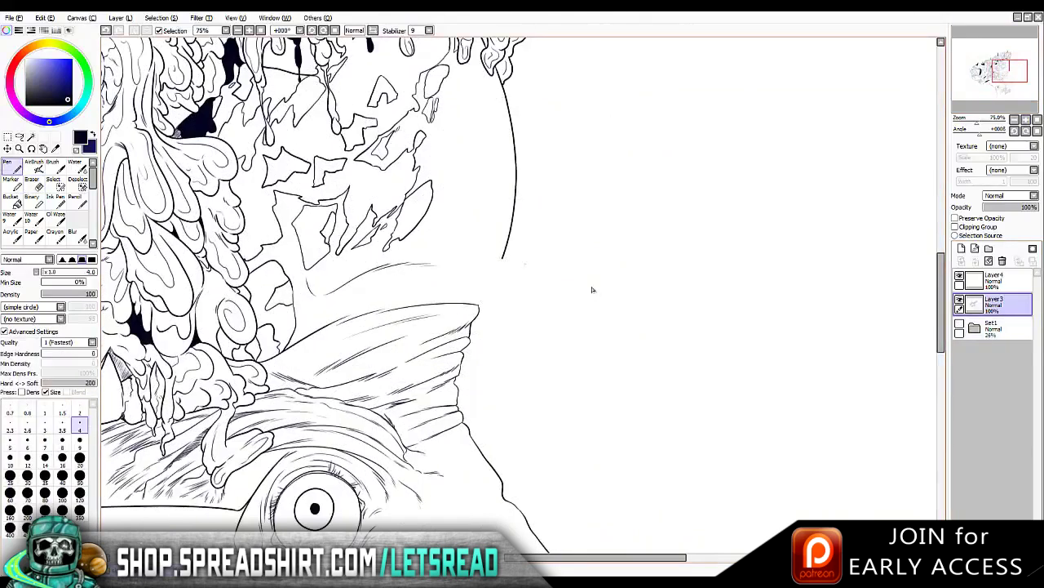
{"action": "left_click_drag", "start_coordinate": [504, 260], "coordinate": [479, 304]}
Select the ragged openings on the side of the head with the Magic Wand and touch up the selection's edges with the selection pens
{"action": "key", "text": "w"}
{"action": "left_click", "coordinate": [593, 292]}
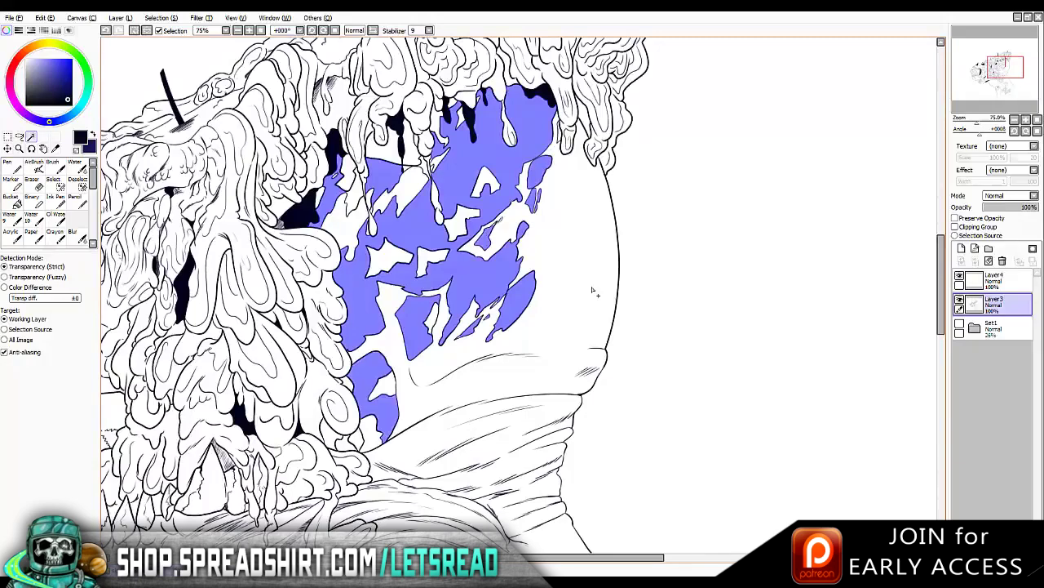
{"action": "scroll", "coordinate": [593, 291], "scroll_direction": "up", "scroll_amount": 3}
{"action": "key", "text": "s"}
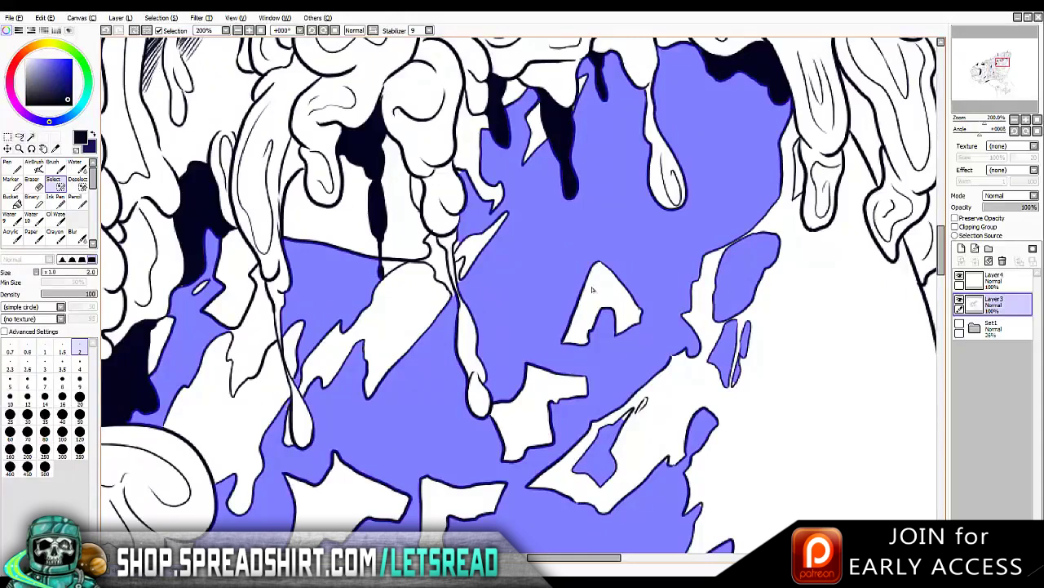
{"action": "key", "text": "ctrl"}
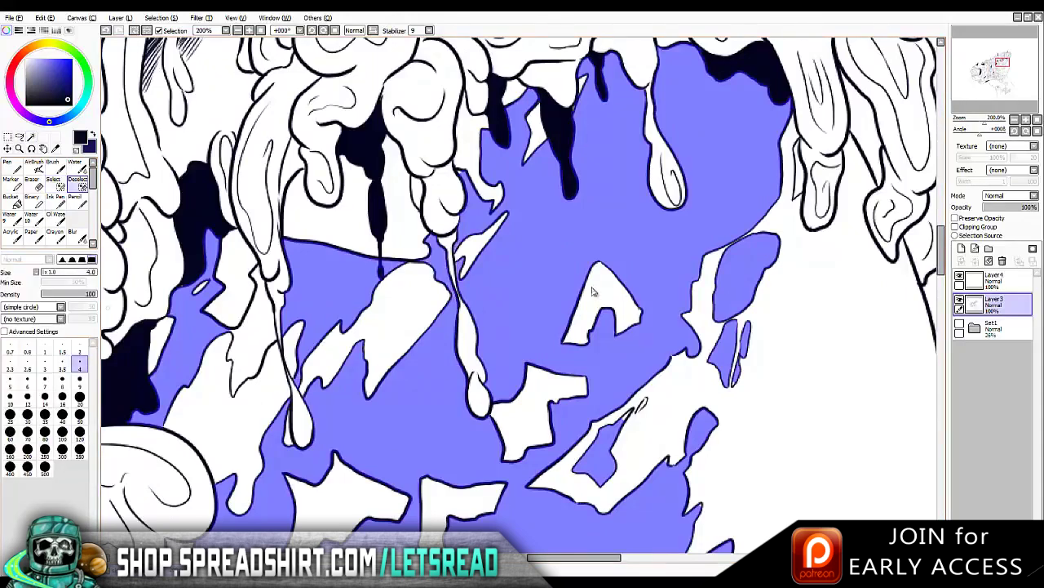
{"action": "key", "text": "Up"}
{"action": "key", "text": "Right"}
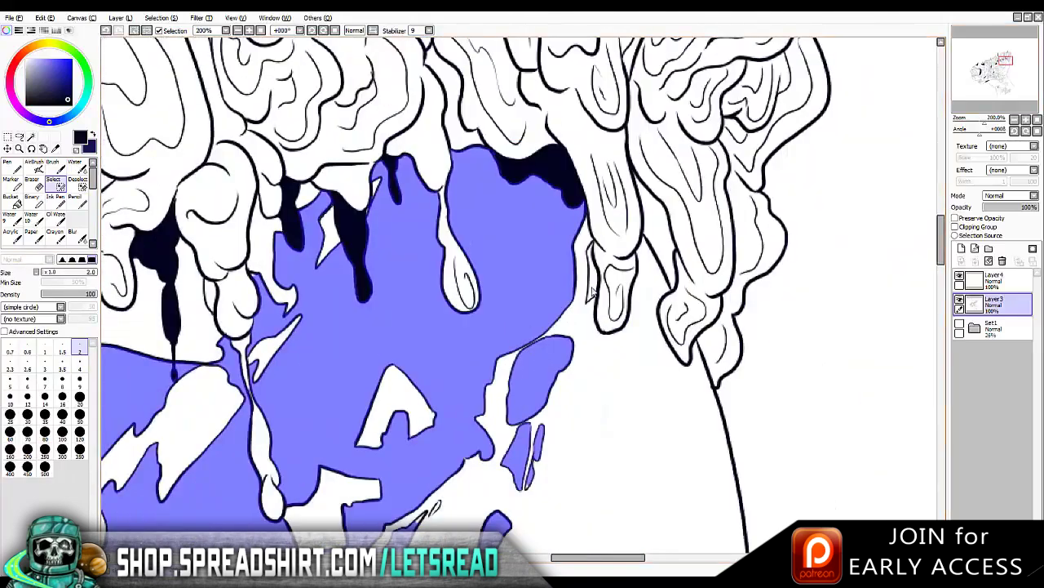
{"action": "left_click_drag", "start_coordinate": [589, 246], "coordinate": [593, 290]}
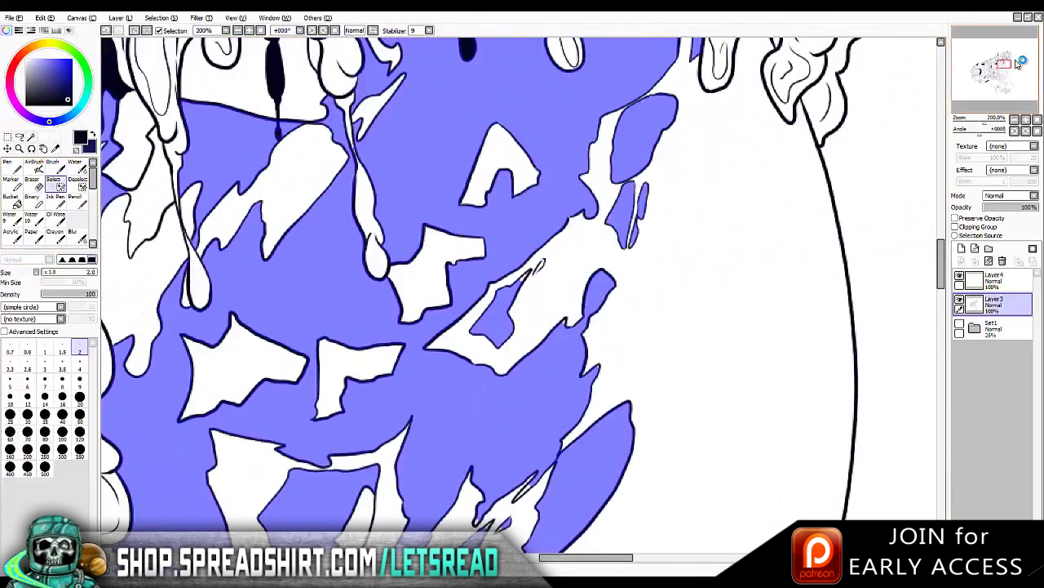
{"action": "left_click_drag", "start_coordinate": [1019, 65], "coordinate": [1017, 62]}
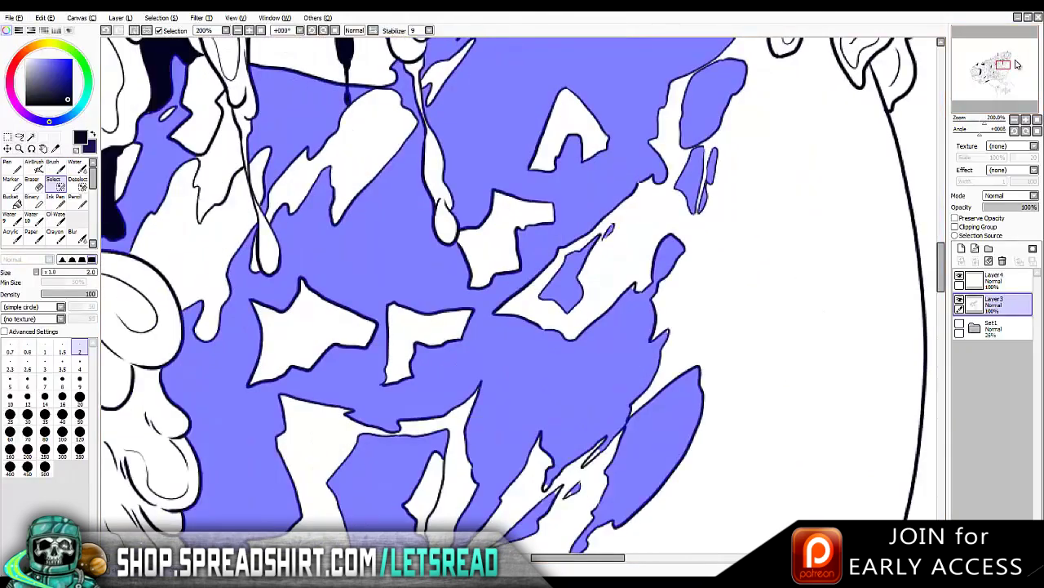
{"action": "scroll", "coordinate": [1016, 62], "scroll_direction": "down", "scroll_amount": 3}
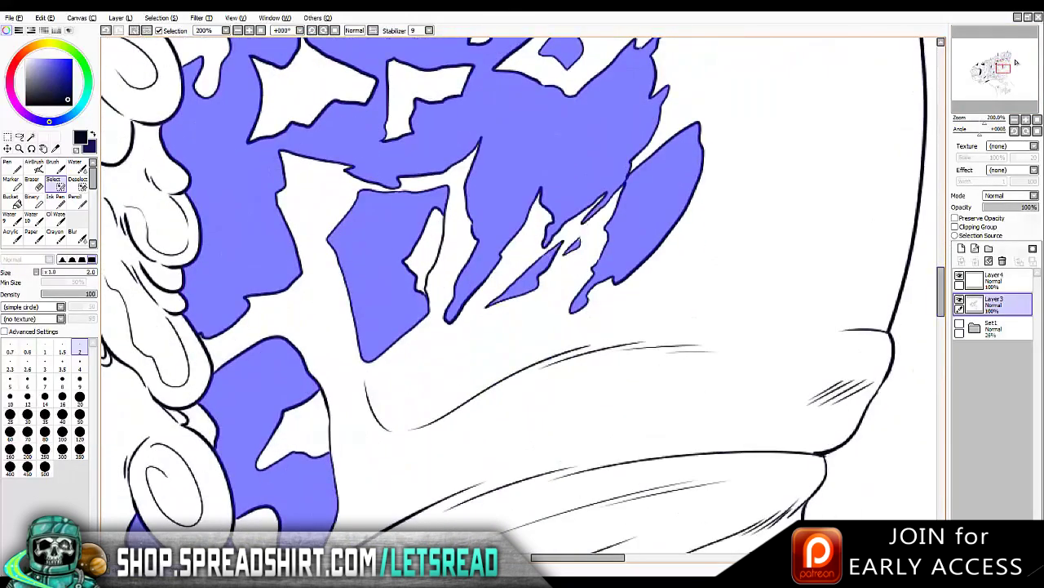
{"action": "scroll", "coordinate": [1016, 62], "scroll_direction": "down", "scroll_amount": 3}
{"action": "left_click_drag", "start_coordinate": [1016, 62], "coordinate": [1019, 66]}
Fill the selected head openings with grey on a new layer beneath the line art and touch up the edges at 4 px
{"action": "scroll", "coordinate": [1020, 67], "scroll_direction": "down", "scroll_amount": 3}
{"action": "key", "text": "ctrl+Down"}
{"action": "key", "text": "g"}
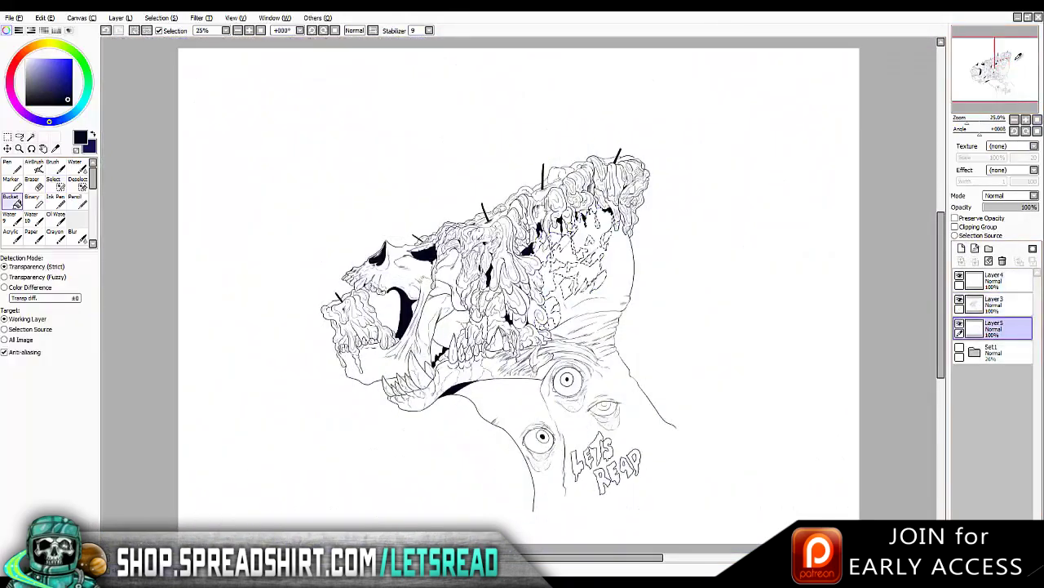
{"action": "key", "text": "n"}
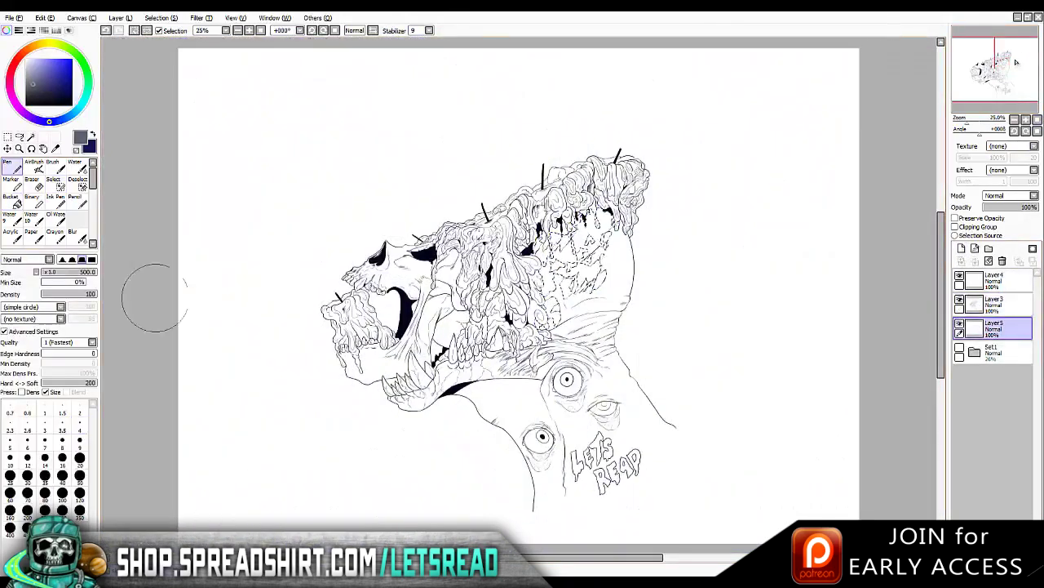
{"action": "scroll", "coordinate": [1016, 62], "scroll_direction": "up", "scroll_amount": 5}
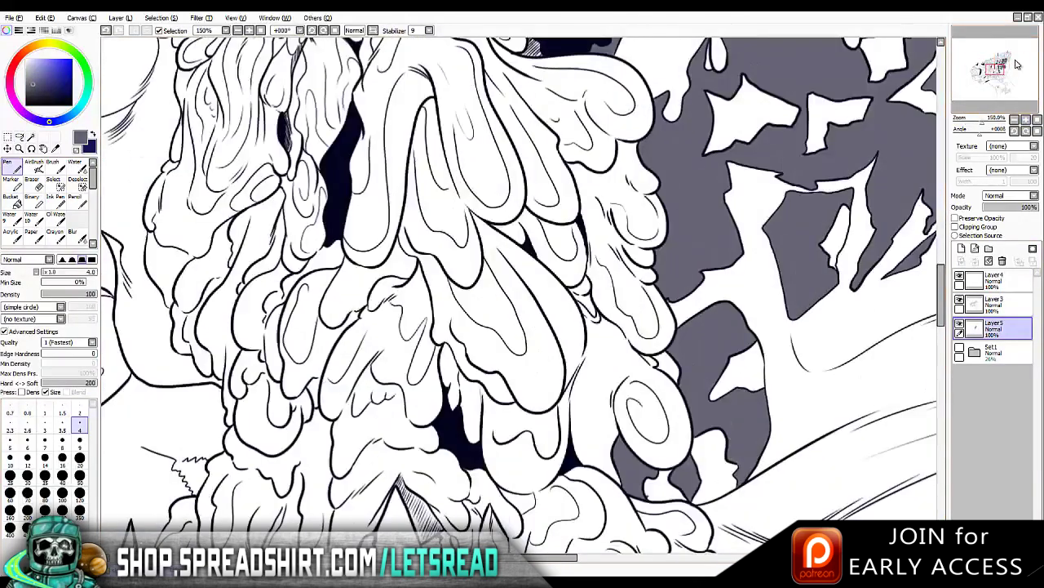
{"action": "left_click_drag", "start_coordinate": [1016, 62], "coordinate": [1016, 62]}
{"action": "key", "text": "e"}
{"action": "key", "text": "n"}
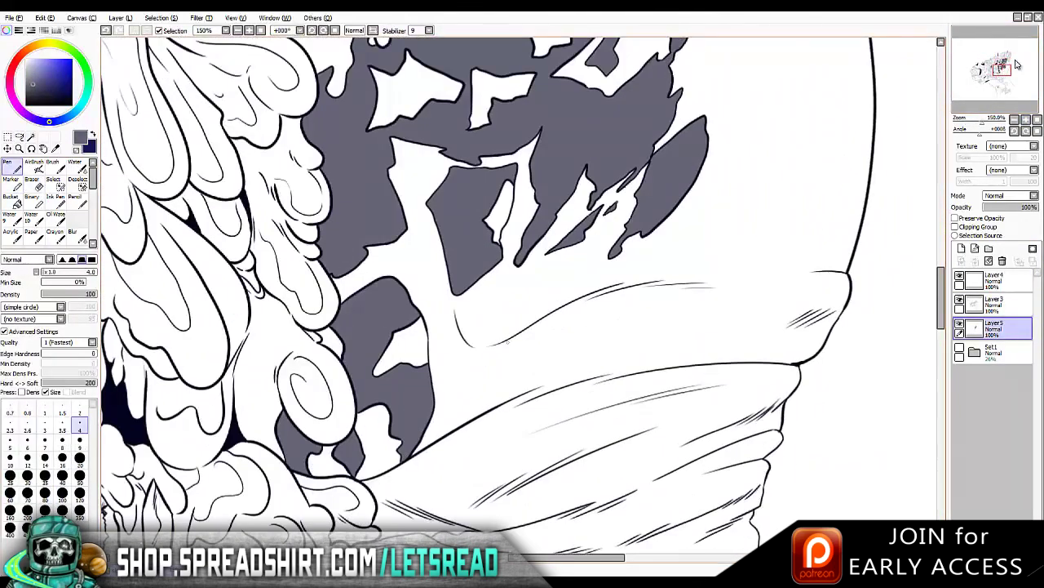
Preserve the fill layer's opacity and repaint the head openings in a very dark grey with a 500 px pen
{"action": "scroll", "coordinate": [1016, 62], "scroll_direction": "down", "scroll_amount": 5}
{"action": "key", "text": "bracketright"}
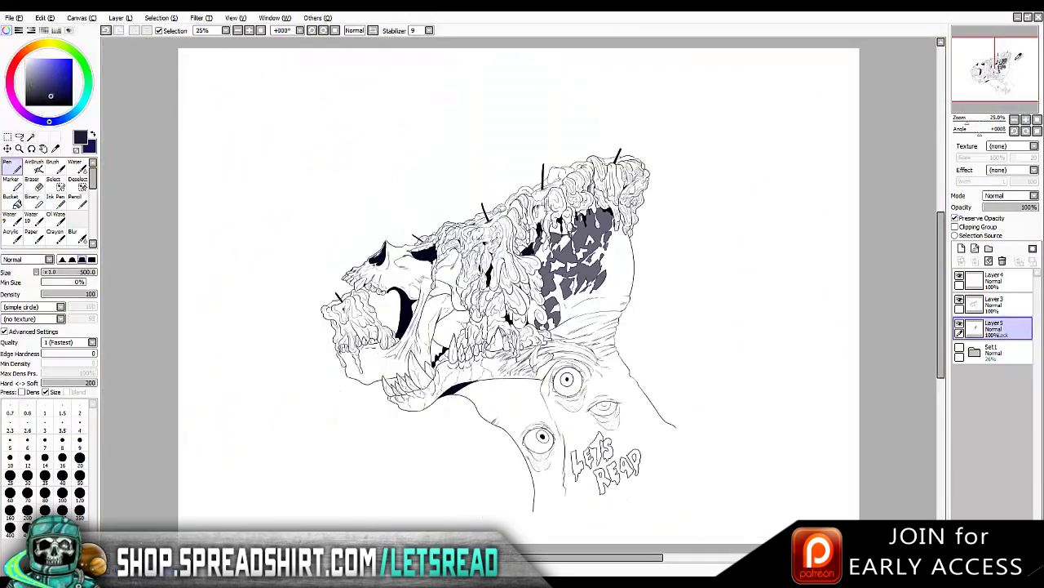
{"action": "left_click_drag", "start_coordinate": [604, 261], "coordinate": [575, 269]}
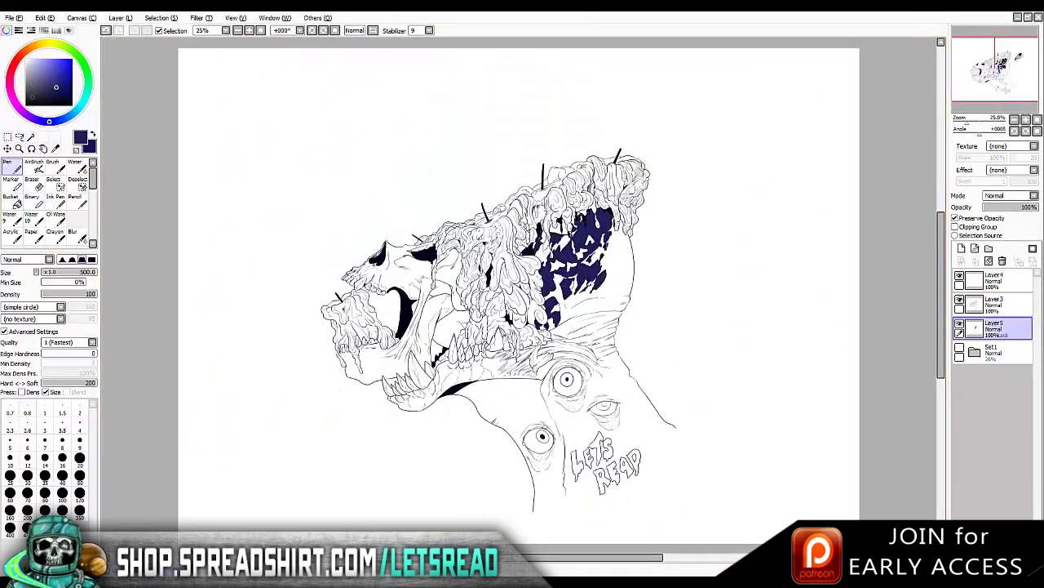
{"action": "scroll", "coordinate": [1016, 64], "scroll_direction": "up", "scroll_amount": 3}
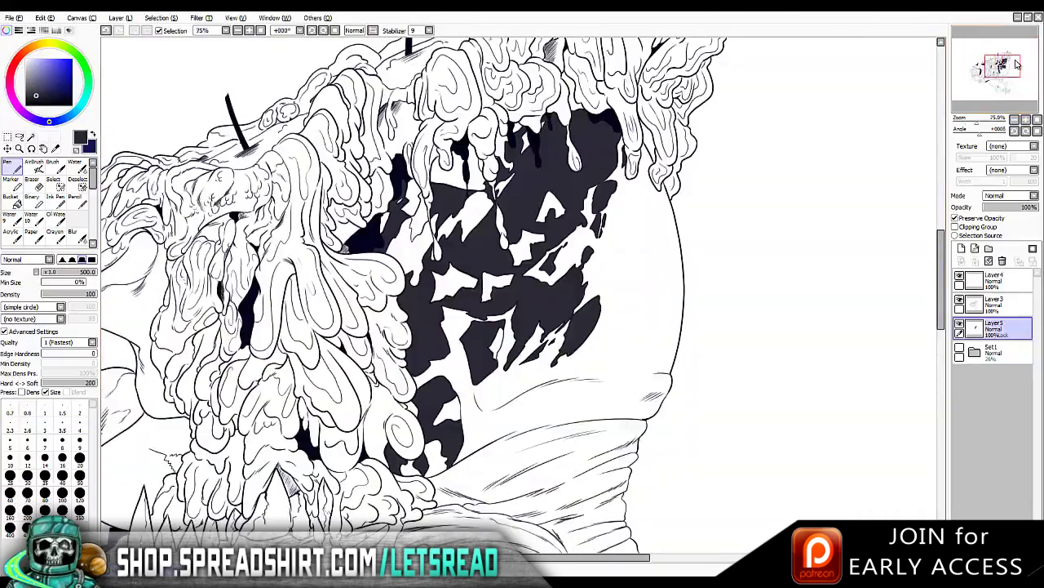
Airbrush a soft white gradient over the upper part of the dark head openings with a 500 px brush
{"action": "scroll", "coordinate": [1016, 64], "scroll_direction": "down", "scroll_amount": 3}
{"action": "key", "text": "x"}
{"action": "key", "text": "v"}
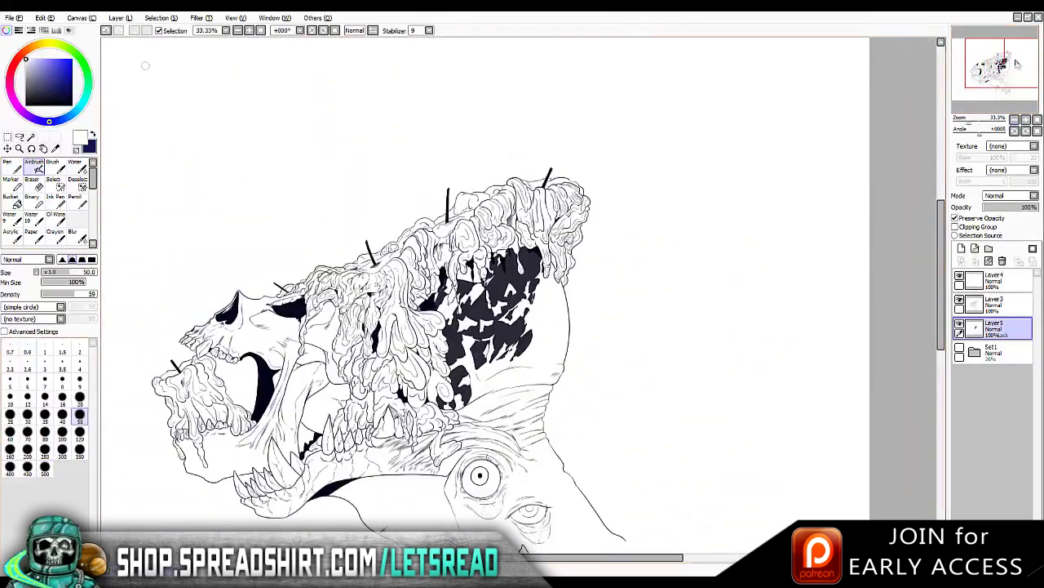
{"action": "left_click", "coordinate": [45, 471]}
{"action": "left_click_drag", "start_coordinate": [457, 270], "coordinate": [522, 343]}
{"action": "left_click_drag", "start_coordinate": [571, 228], "coordinate": [490, 326]}
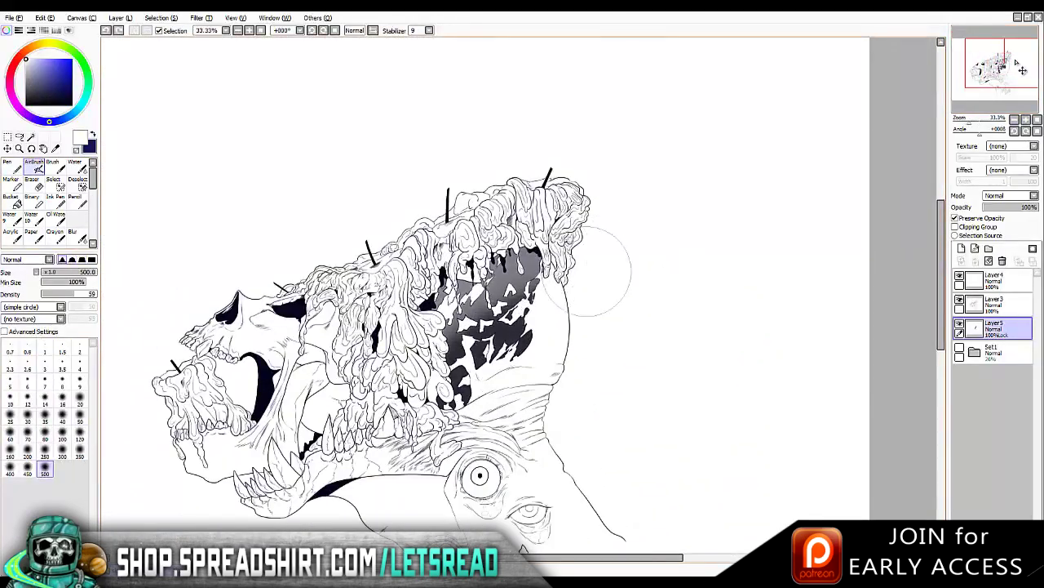
{"action": "left_click_drag", "start_coordinate": [1017, 56], "coordinate": [1016, 64]}
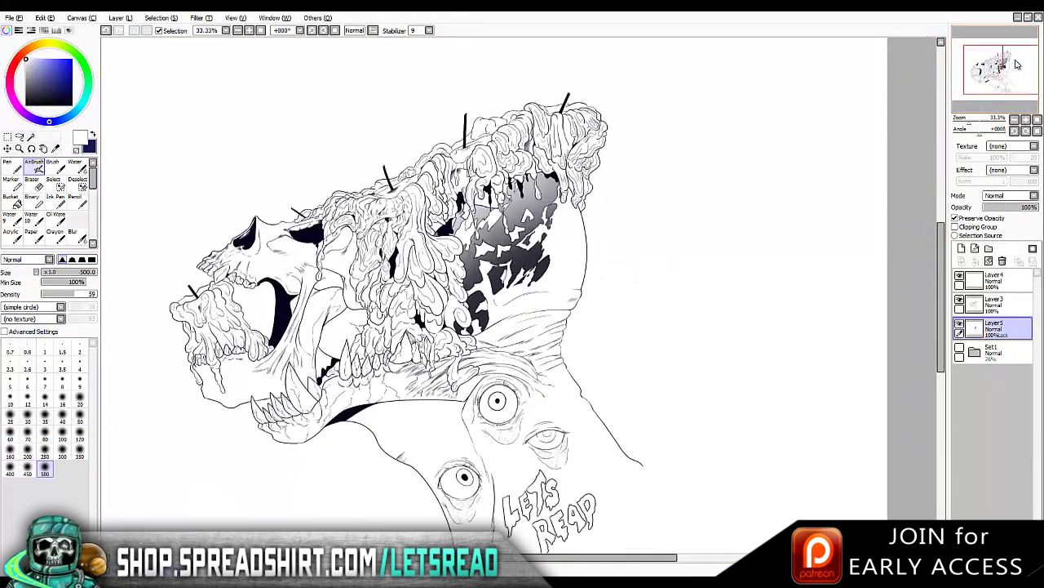
Show the sketch again and outline the rearmost candle's flame on a new top layer with a 0.7 px pen
{"action": "key", "text": "x"}
{"action": "key", "text": "n"}
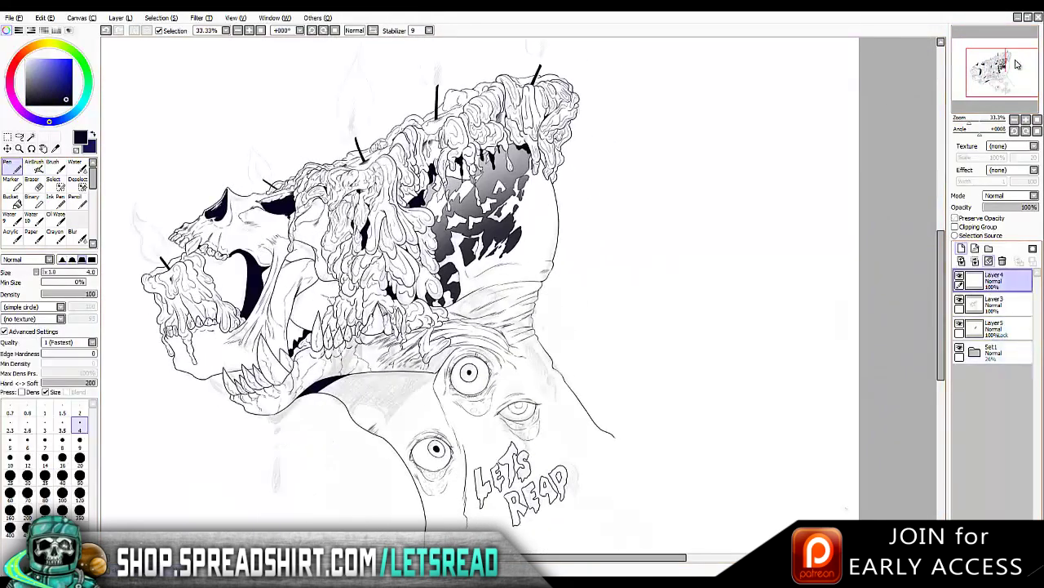
{"action": "scroll", "coordinate": [1018, 64], "scroll_direction": "up", "scroll_amount": 3}
{"action": "left_click", "coordinate": [1017, 64]}
{"action": "key", "text": "ctrl+shift+n"}
{"action": "left_click", "coordinate": [10, 412]}
{"action": "mouse_move", "coordinate": [480, 145]}
{"action": "left_mouse_down"}
{"action": "mouse_move", "coordinate": [431, 235]}
{"action": "mouse_move", "coordinate": [440, 395]}
{"action": "left_mouse_up"}
{"action": "key", "text": "ctrl+z"}
{"action": "key", "text": "ctrl+z"}
{"action": "left_click_drag", "start_coordinate": [483, 164], "coordinate": [472, 405]}
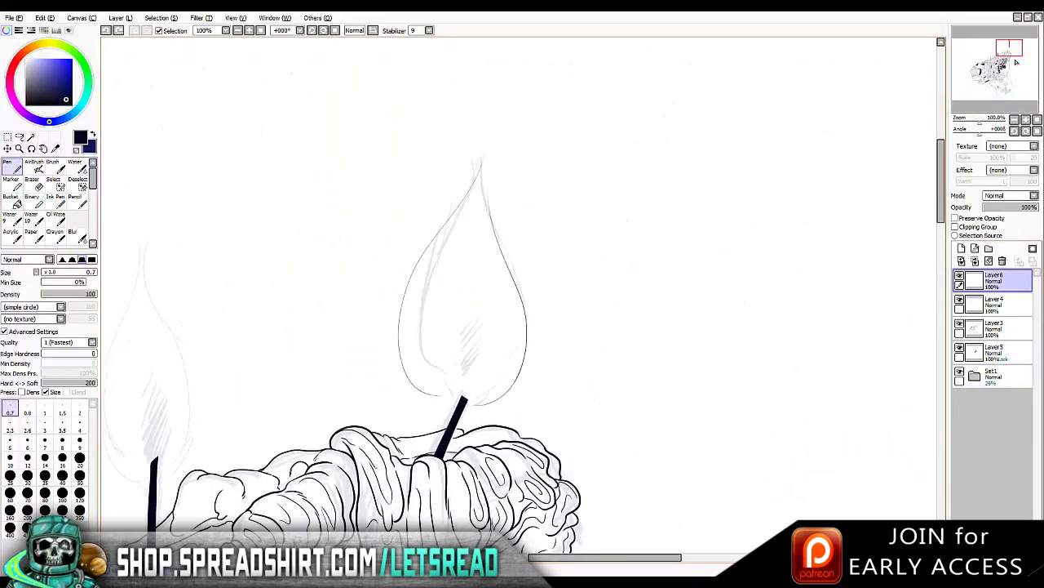
Outline the flames of the next two candles on top of the head with the 0.7 px pen
{"action": "left_click_drag", "start_coordinate": [1017, 64], "coordinate": [1011, 67]}
{"action": "left_click_drag", "start_coordinate": [318, 170], "coordinate": [314, 412]}
{"action": "left_click_drag", "start_coordinate": [325, 199], "coordinate": [335, 409]}
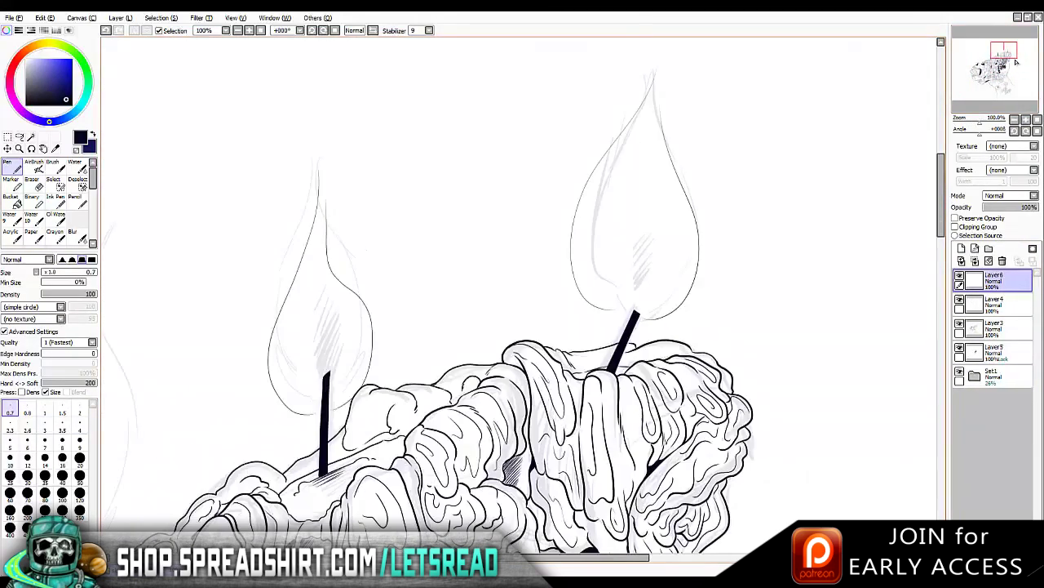
{"action": "left_click_drag", "start_coordinate": [1018, 64], "coordinate": [1010, 66]}
{"action": "left_click_drag", "start_coordinate": [376, 147], "coordinate": [282, 484]}
{"action": "key", "text": "ctrl+z"}
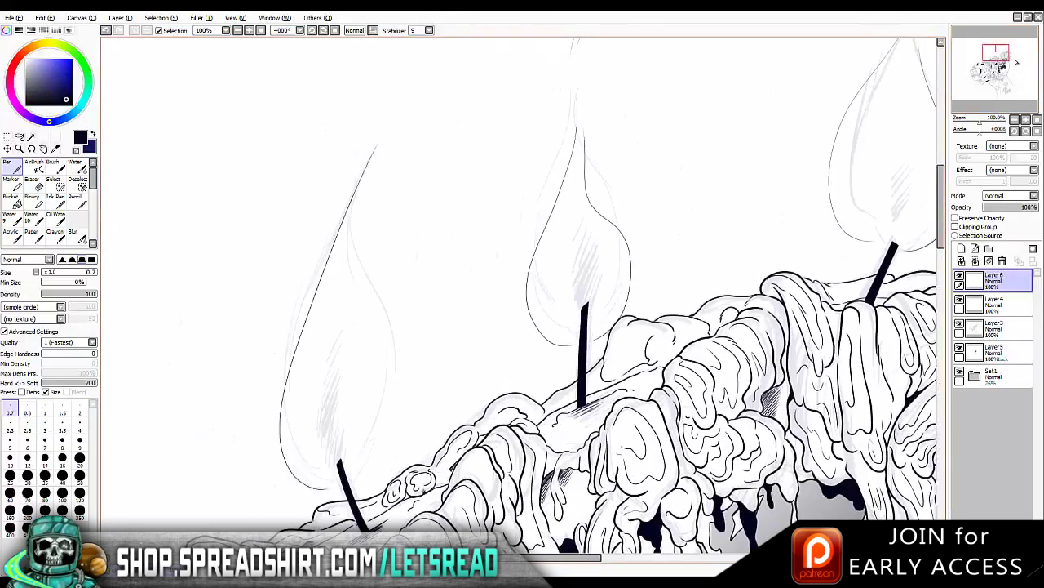
{"action": "left_click_drag", "start_coordinate": [388, 191], "coordinate": [348, 477]}
Outline the flames on the small wick above the eye socket and on the lower jaw's wick with the 0.7 px pen
{"action": "left_click_drag", "start_coordinate": [1018, 64], "coordinate": [1011, 66]}
{"action": "left_click_drag", "start_coordinate": [540, 126], "coordinate": [505, 220]}
{"action": "key", "text": "ctrl+z"}
{"action": "key", "text": "ctrl+z"}
{"action": "mouse_move", "coordinate": [545, 106]}
{"action": "left_mouse_down"}
{"action": "mouse_move", "coordinate": [512, 258]}
{"action": "mouse_move", "coordinate": [532, 89]}
{"action": "left_mouse_up"}
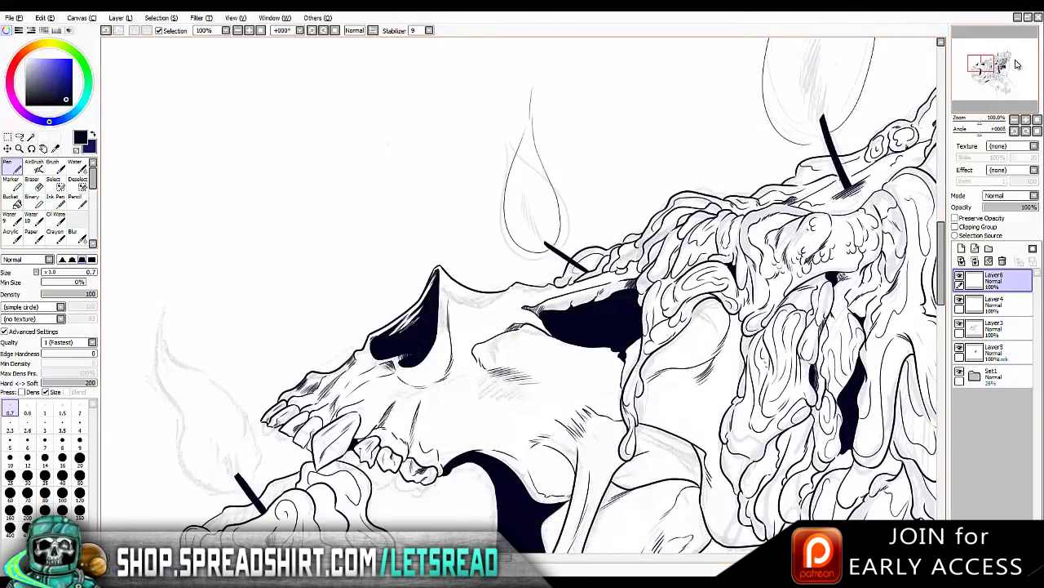
{"action": "left_click_drag", "start_coordinate": [1016, 63], "coordinate": [1016, 62]}
{"action": "key", "text": "ctrl+z"}
{"action": "left_click_drag", "start_coordinate": [419, 169], "coordinate": [405, 356]}
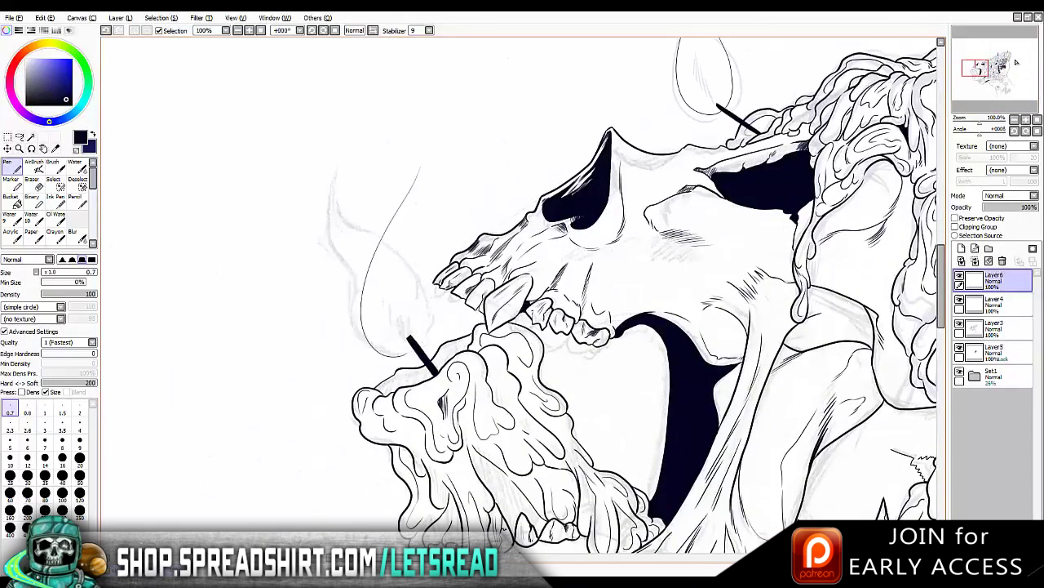
Hatch the dark cores inside all five candle flames above their wicks with a 2 px pen
{"action": "left_click", "coordinate": [79, 410]}
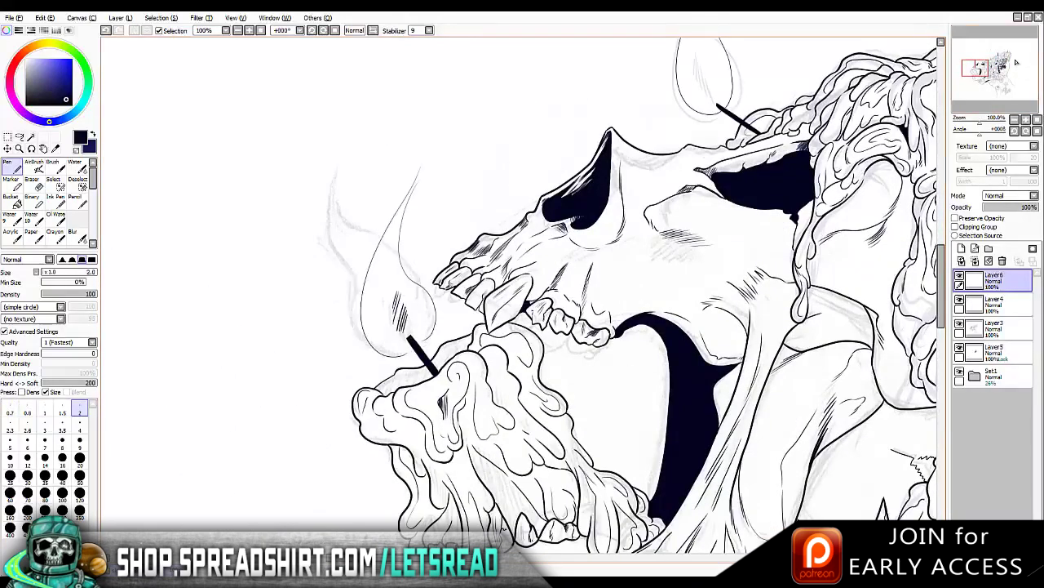
{"action": "left_click", "coordinate": [1017, 62]}
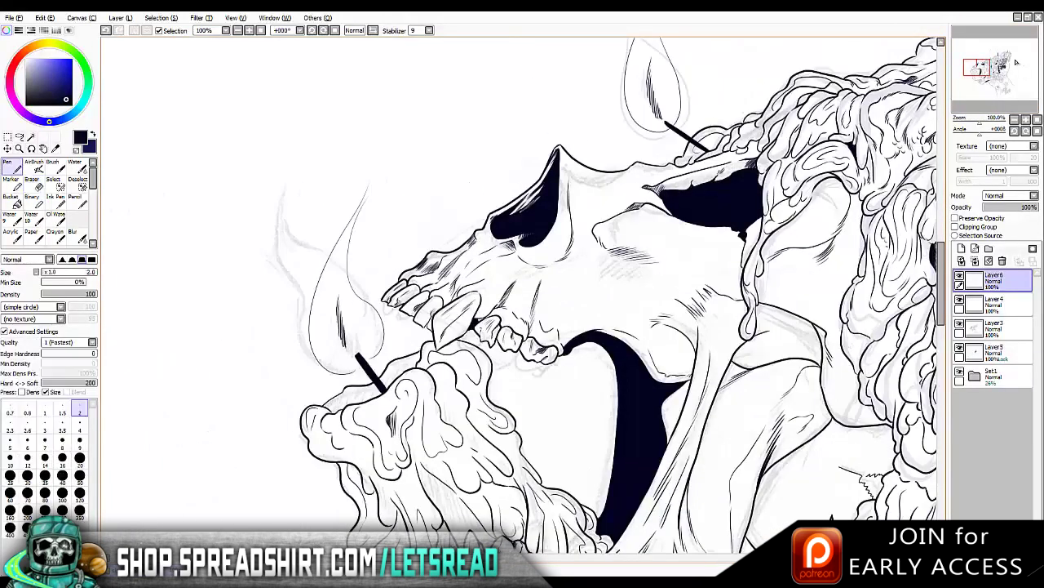
{"action": "left_click", "coordinate": [1016, 62]}
{"action": "left_click_drag", "start_coordinate": [408, 175], "coordinate": [398, 296]}
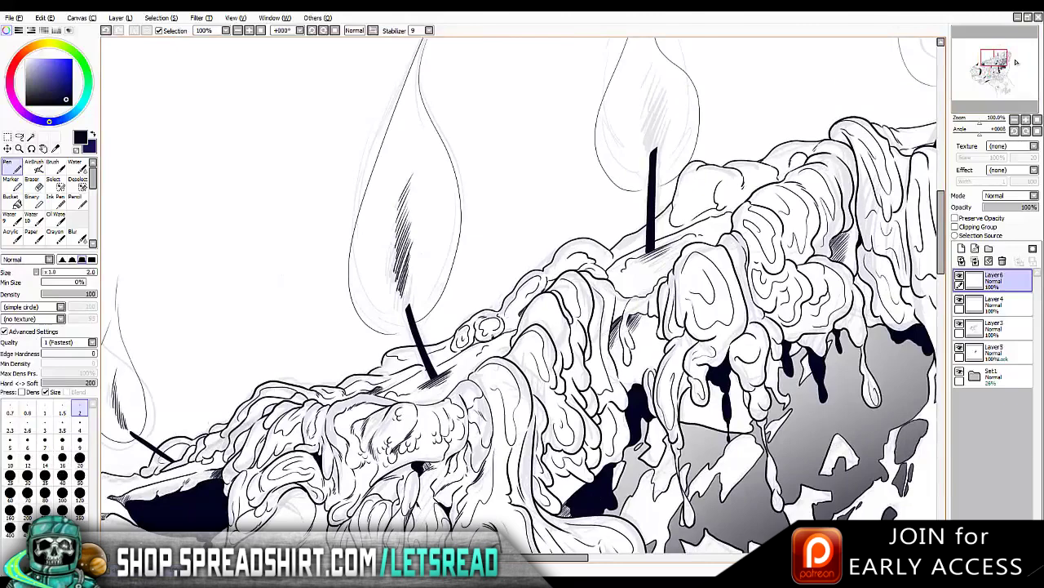
{"action": "mouse_move", "coordinate": [653, 83]}
{"action": "left_mouse_down"}
{"action": "mouse_move", "coordinate": [651, 53]}
{"action": "mouse_move", "coordinate": [649, 145]}
{"action": "left_mouse_up"}
{"action": "left_click", "coordinate": [1017, 62]}
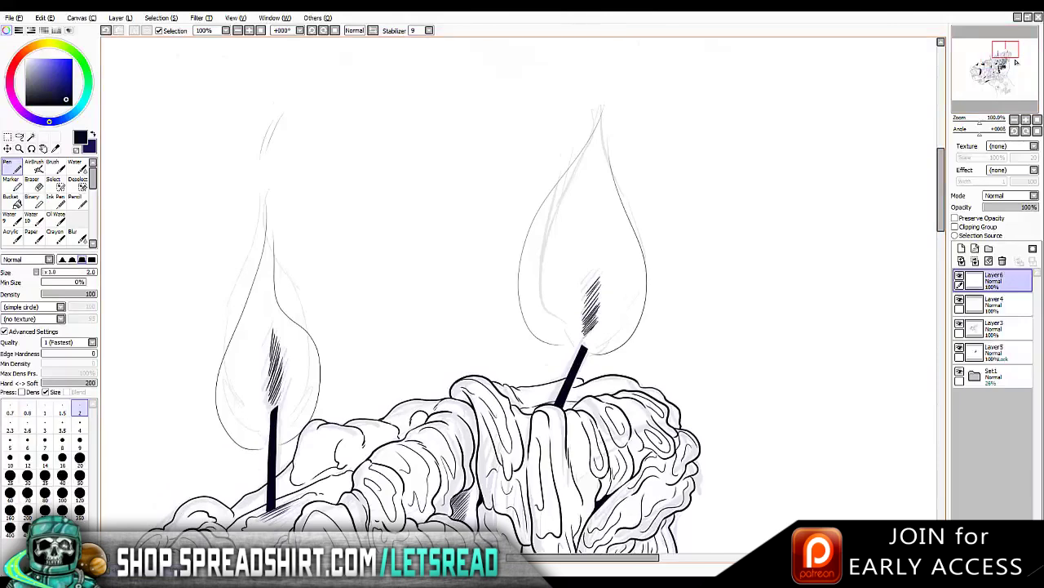
{"action": "scroll", "coordinate": [1017, 64], "scroll_direction": "down", "scroll_amount": 4}
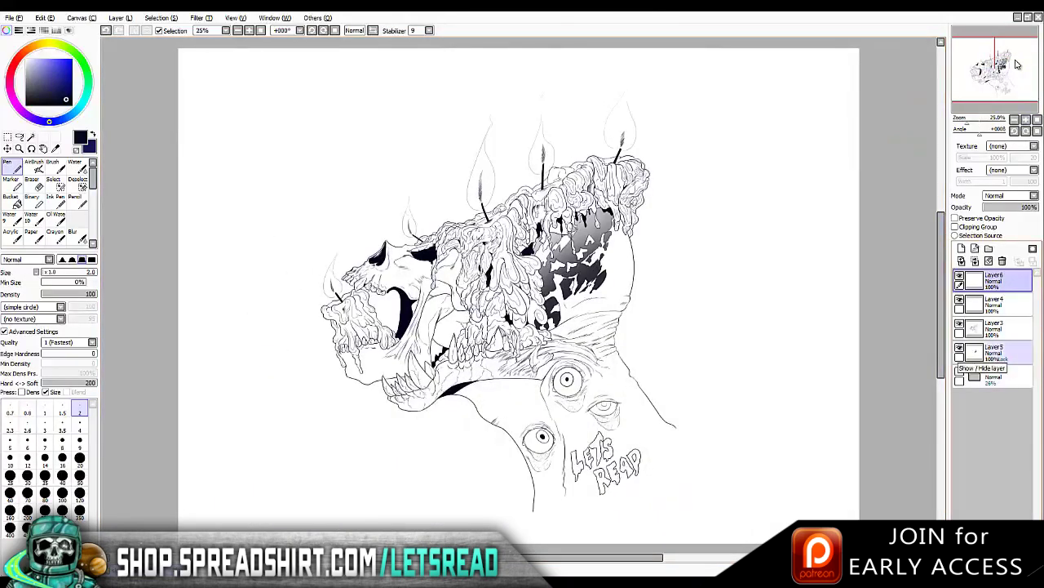
Fill the gaps between the small lower front fangs with solid dark colour on Layer3 using a 4 px pen
{"action": "scroll", "coordinate": [1017, 64], "scroll_direction": "up", "scroll_amount": 6}
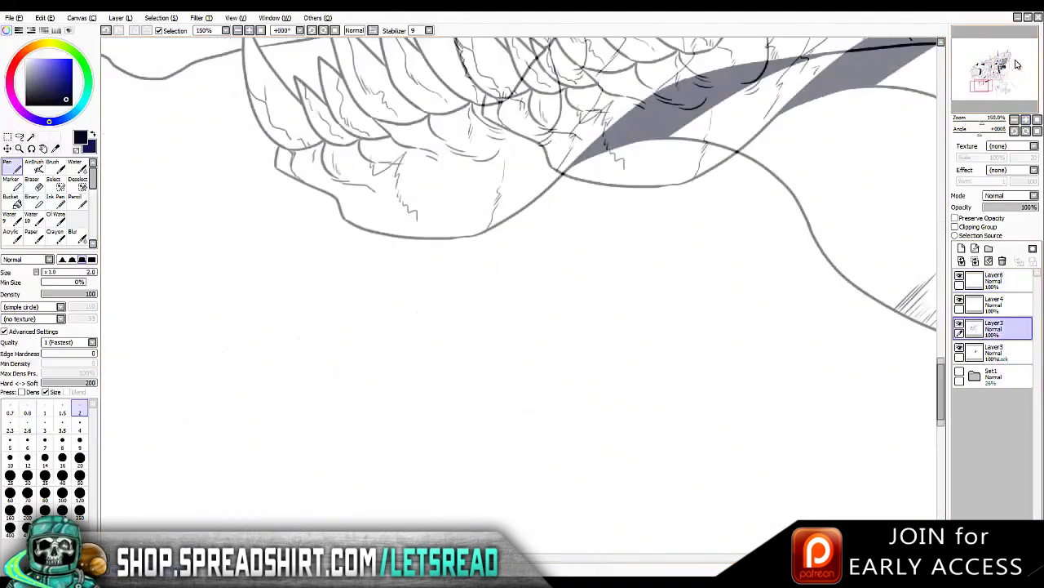
{"action": "key", "text": "bracketright"}
{"action": "left_click_drag", "start_coordinate": [283, 336], "coordinate": [307, 313]}
{"action": "left_click_drag", "start_coordinate": [403, 302], "coordinate": [416, 289]}
{"action": "left_click_drag", "start_coordinate": [286, 351], "coordinate": [335, 296]}
{"action": "left_click_drag", "start_coordinate": [355, 319], "coordinate": [383, 292]}
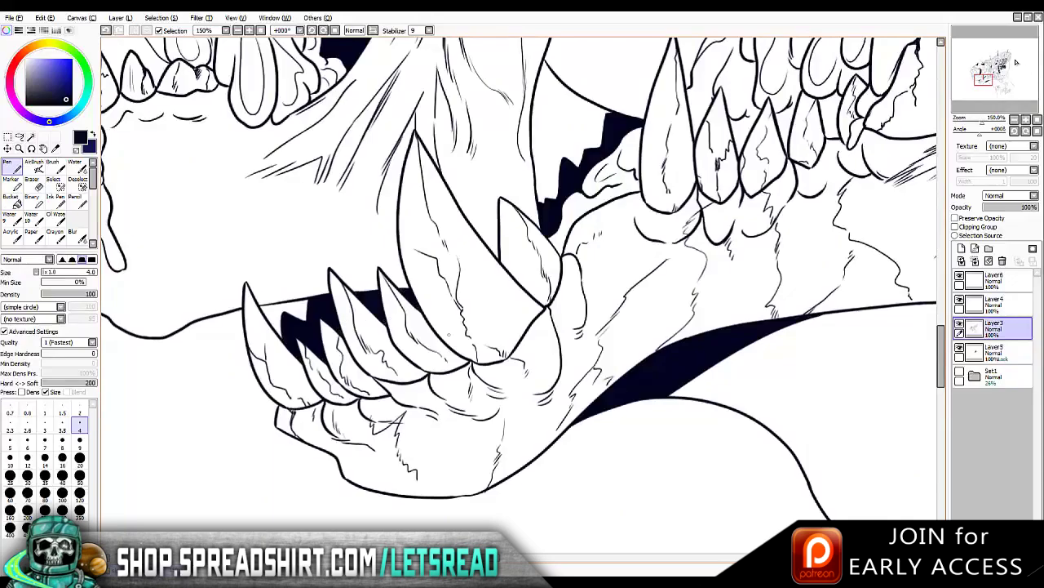
Touch up the dark jagged gap in the jaw in front of the upper fangs with a 9 px pen
{"action": "key", "text": "e"}
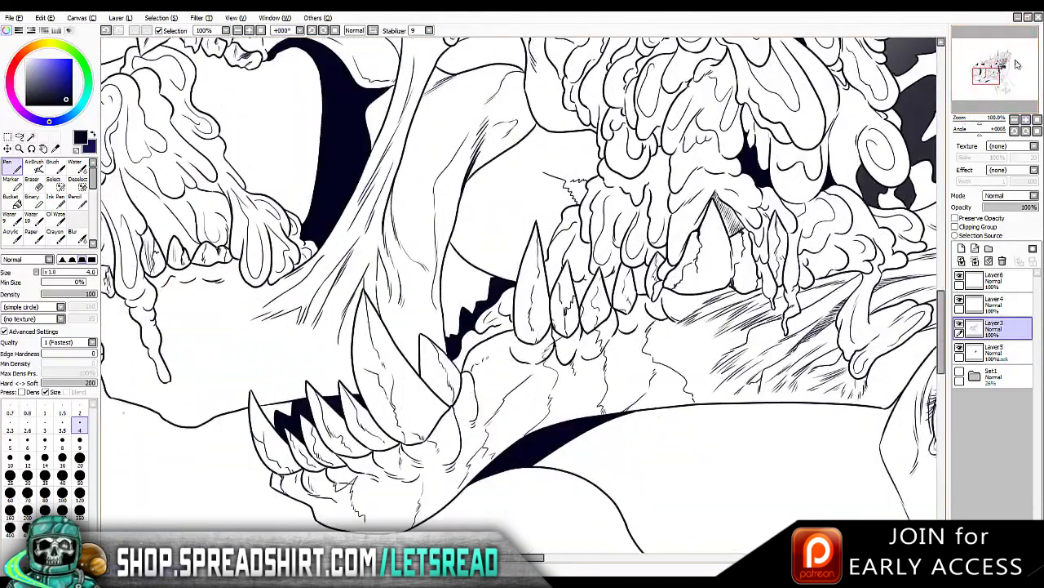
{"action": "key", "text": "bracketright"}
{"action": "key", "text": "bracketright"}
{"action": "key", "text": "bracketright"}
{"action": "key", "text": "bracketright"}
{"action": "key", "text": "bracketright"}
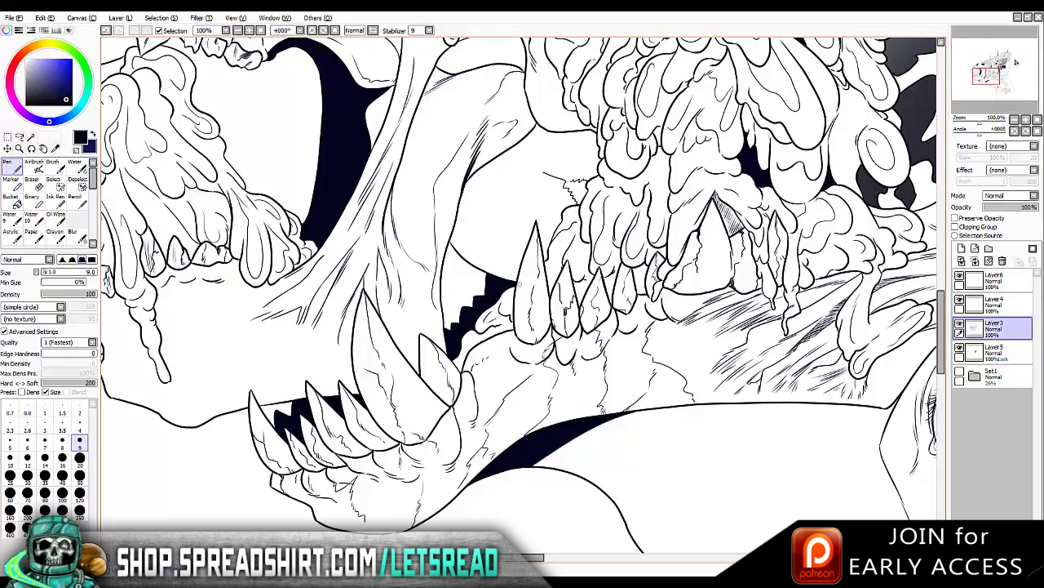
{"action": "key", "text": "ctrl+minus"}
{"action": "key", "text": "ctrl+minus"}
{"action": "key", "text": "alt+f"}
{"action": "key", "text": "Escape"}
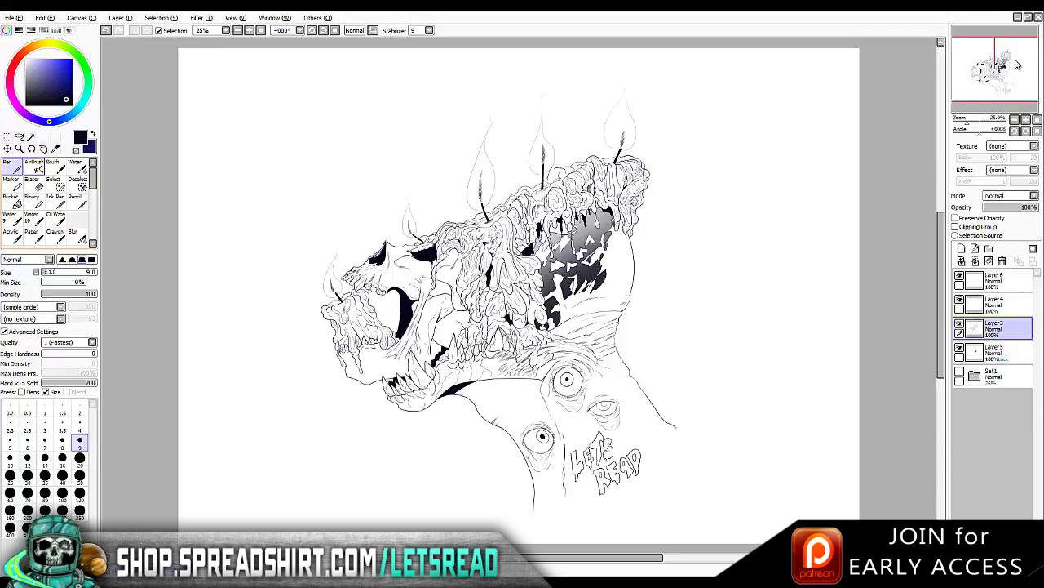
Add a new empty layer at the top of the layer stack
{"action": "key", "text": "ctrl+shift+n"}
{"action": "key", "text": "ctrl+plus"}
{"action": "key", "text": "ctrl+plus"}
{"action": "key", "text": "ctrl+plus"}
{"action": "key", "text": "ctrl+plus"}
{"action": "key", "text": "ctrl+plus"}
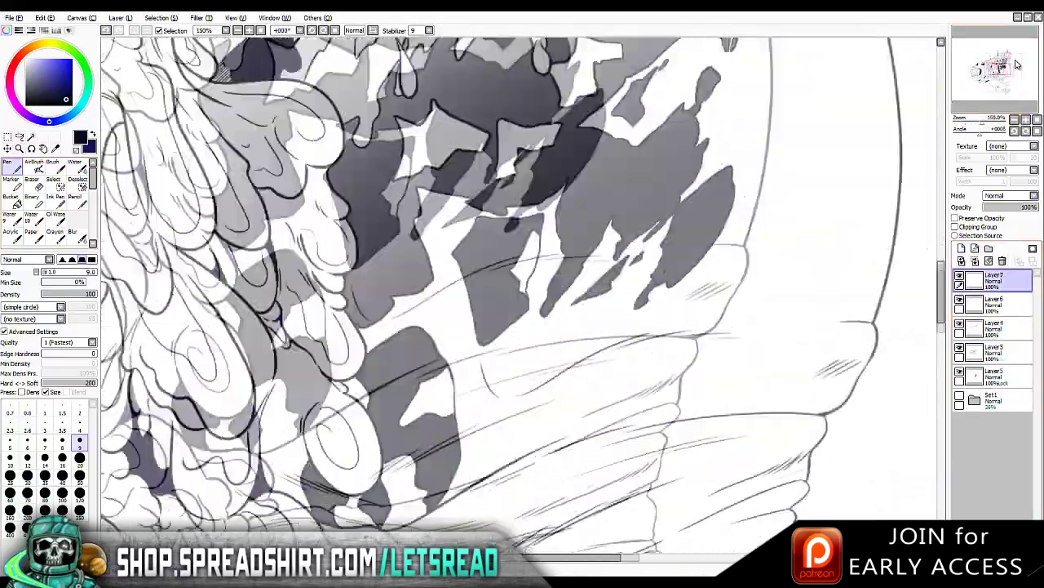
{"action": "key", "text": "ctrl+minus"}
{"action": "key", "text": "ctrl+minus"}
{"action": "key", "text": "ctrl+minus"}
{"action": "key", "text": "ctrl+minus"}
{"action": "key", "text": "ctrl+minus"}
Outline round light reflections in the iris of the upper neck eye on Layer6 with a 0.8 px pen
{"action": "left_click", "coordinate": [994, 303]}
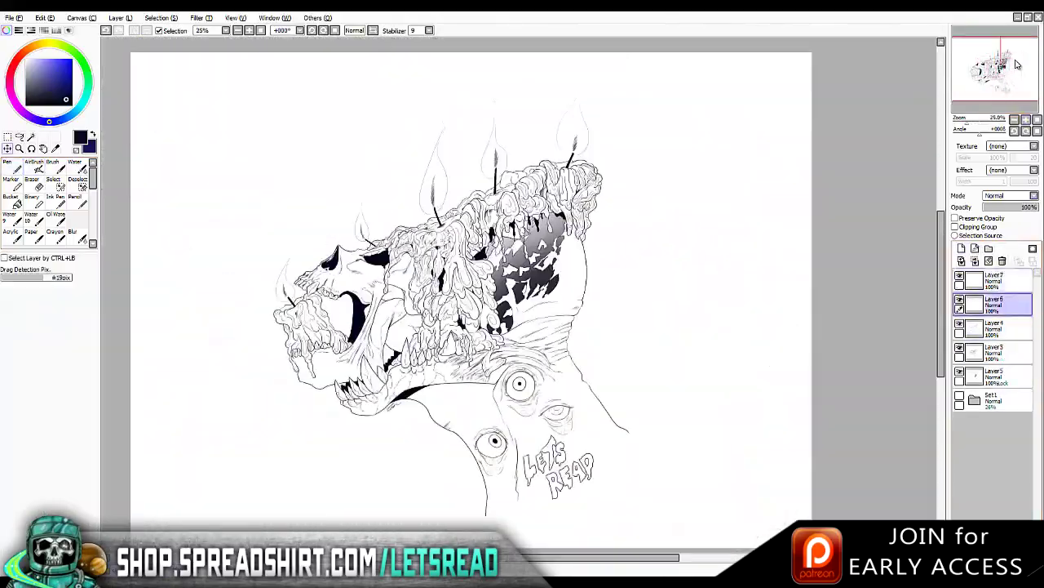
{"action": "key", "text": "ctrl+plus"}
{"action": "key", "text": "ctrl+plus"}
{"action": "key", "text": "ctrl+plus"}
{"action": "key", "text": "ctrl+plus"}
{"action": "key", "text": "ctrl+plus"}
{"action": "key", "text": "ctrl+plus"}
{"action": "key", "text": "n"}
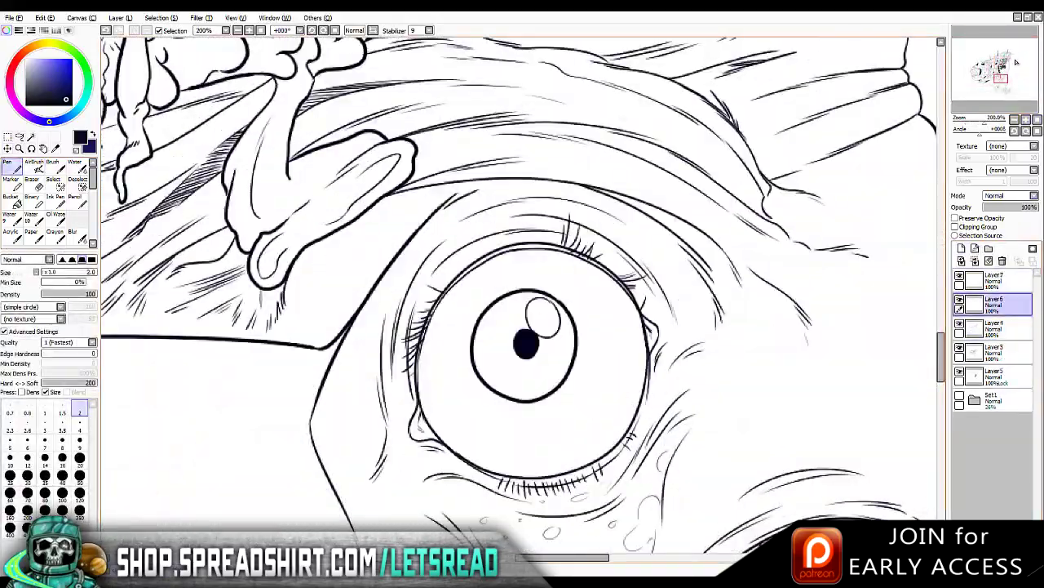
{"action": "left_click_drag", "start_coordinate": [542, 299], "coordinate": [541, 300]}
{"action": "left_click_drag", "start_coordinate": [546, 338], "coordinate": [545, 339]}
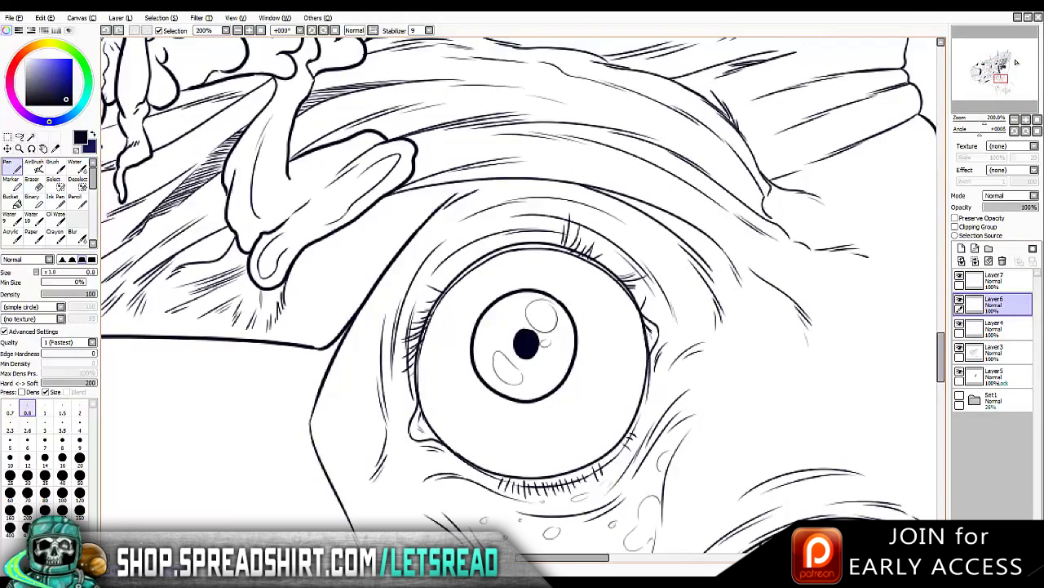
Outline curved and oval light reflections around the pupil of the lowest neck eye with the 0.8 px pen
{"action": "left_click_drag", "start_coordinate": [734, 490], "coordinate": [522, 176]}
{"action": "left_click_drag", "start_coordinate": [1016, 61], "coordinate": [1017, 65]}
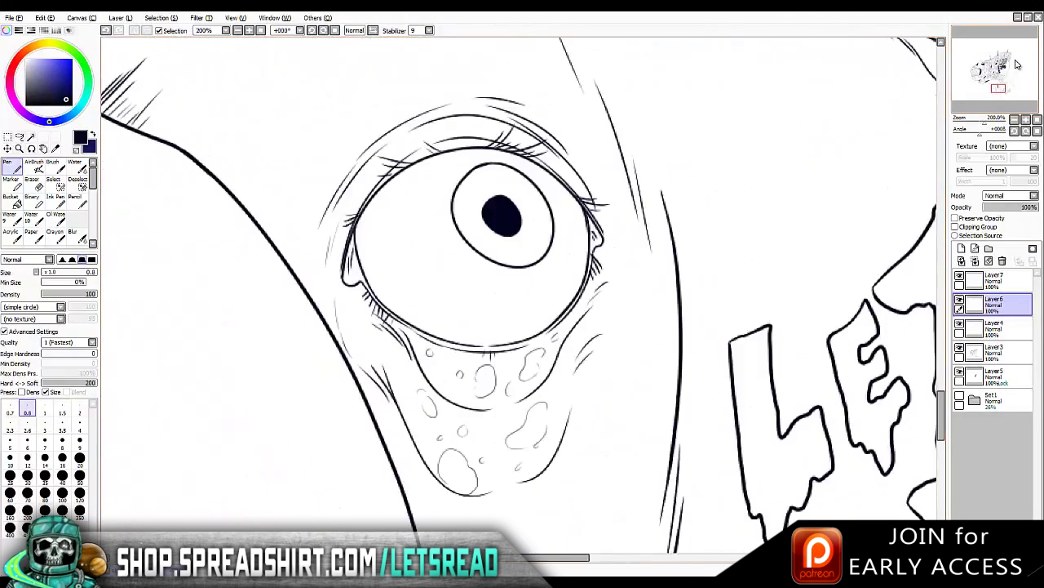
{"action": "left_click_drag", "start_coordinate": [514, 175], "coordinate": [512, 184]}
{"action": "left_click_drag", "start_coordinate": [461, 229], "coordinate": [481, 176]}
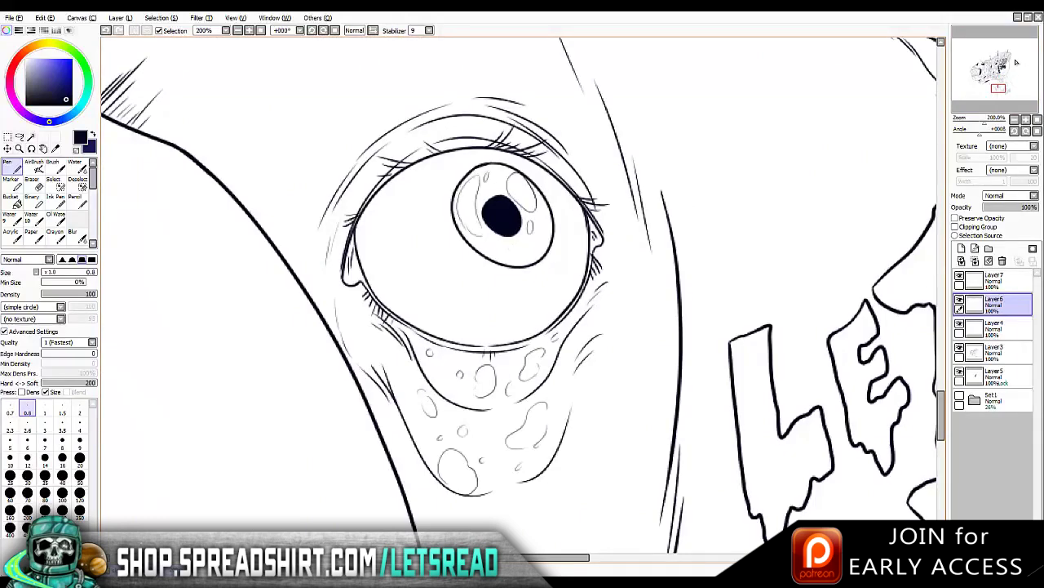
Check the neck eyes and the lettering in a horizontally mirrored view and restore the normal orientation
{"action": "scroll", "coordinate": [1016, 64], "scroll_direction": "down", "scroll_amount": 3}
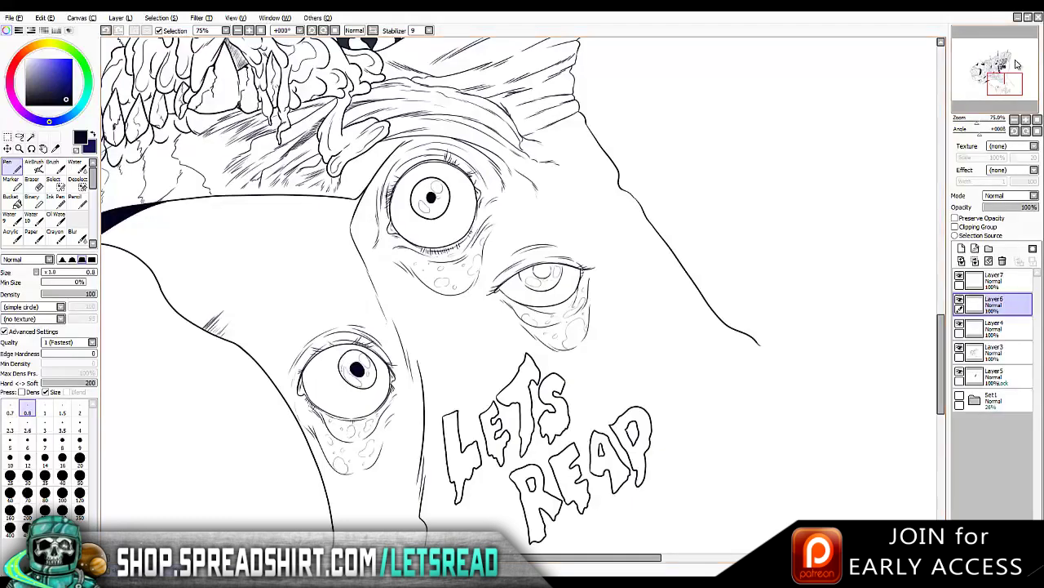
{"action": "key", "text": "h"}
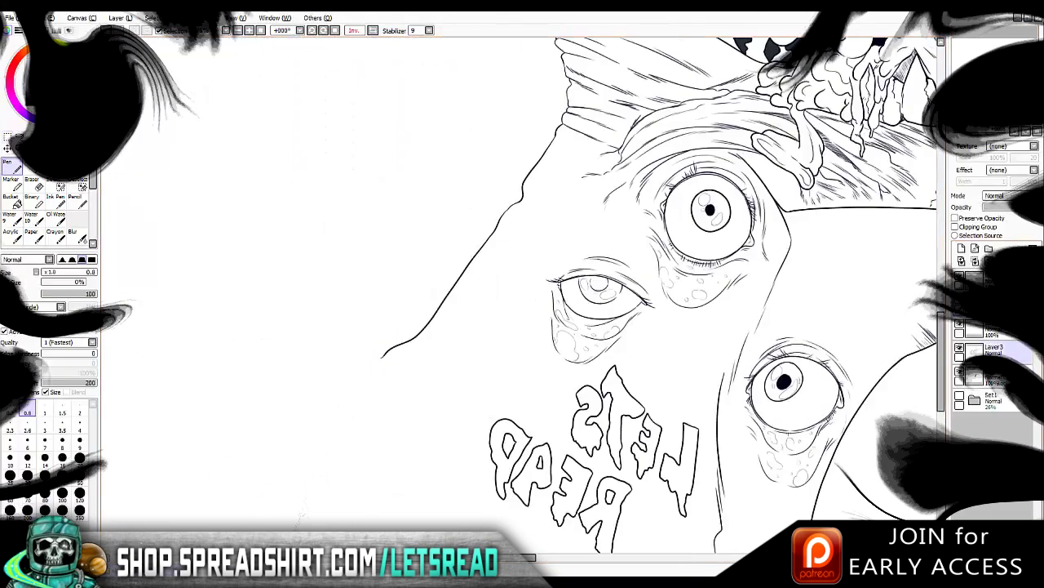
{"action": "key", "text": "h"}
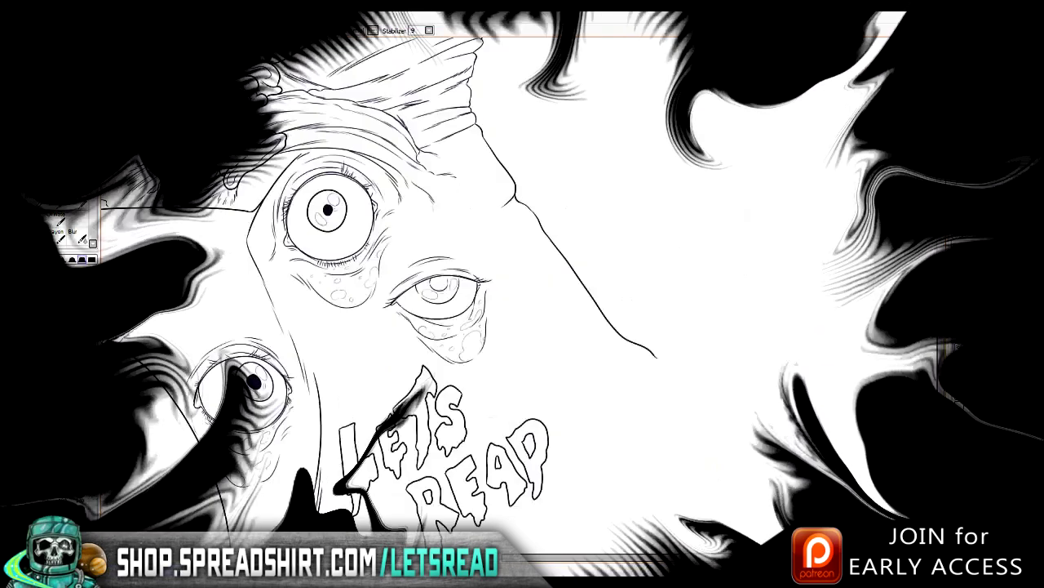